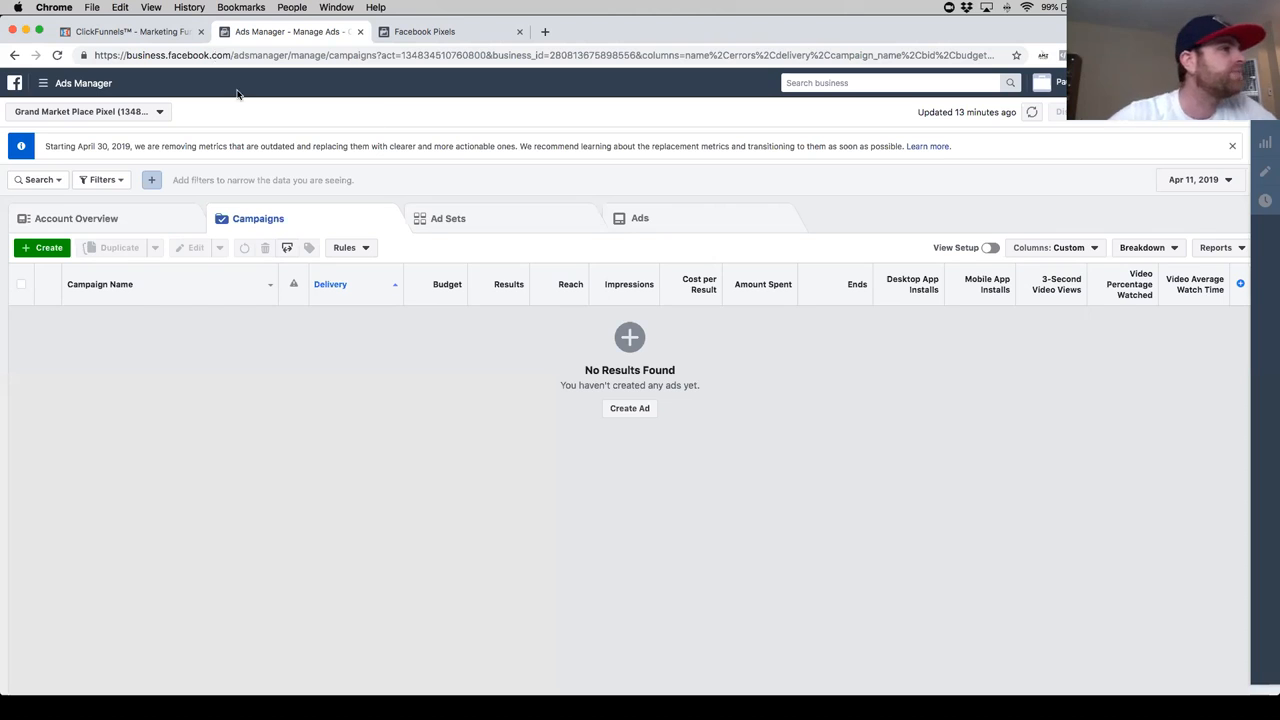
- Look over the Round Table funnel's steps in ClickFunnels and the tool overview in Facebook Ads Manager
{"action": "left_click", "coordinate": [166, 35]}
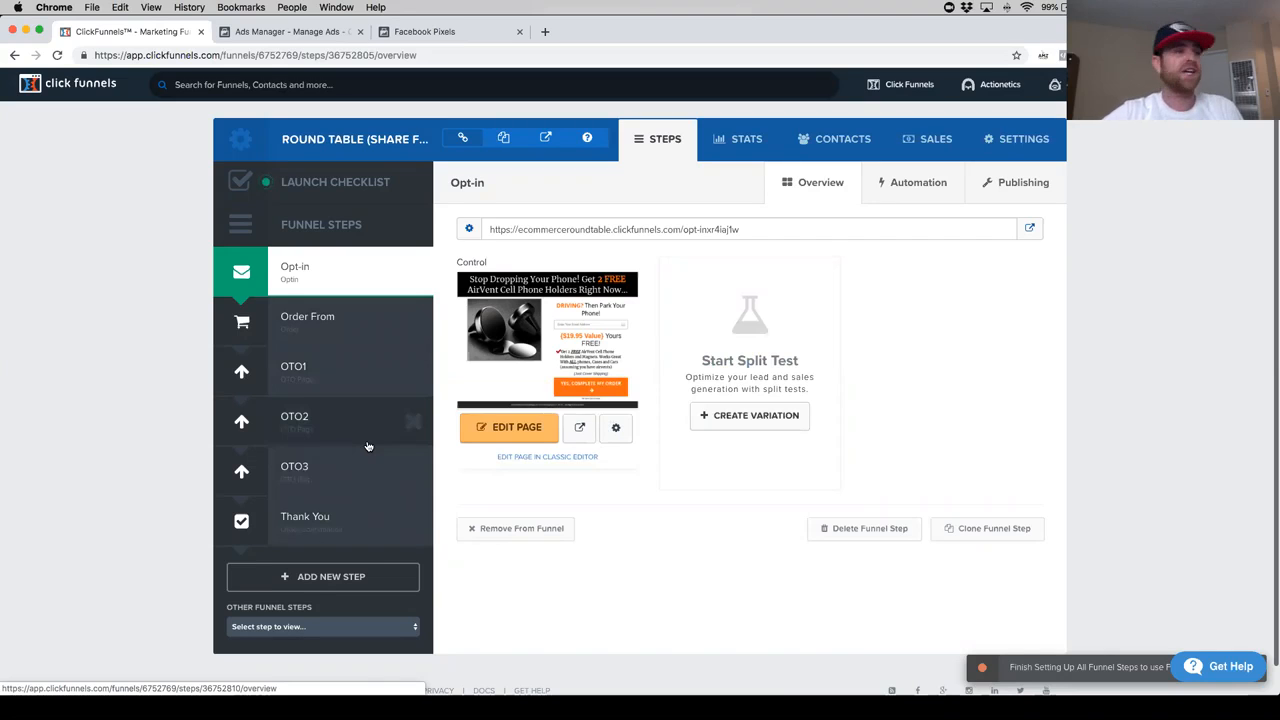
{"action": "left_click", "coordinate": [290, 33]}
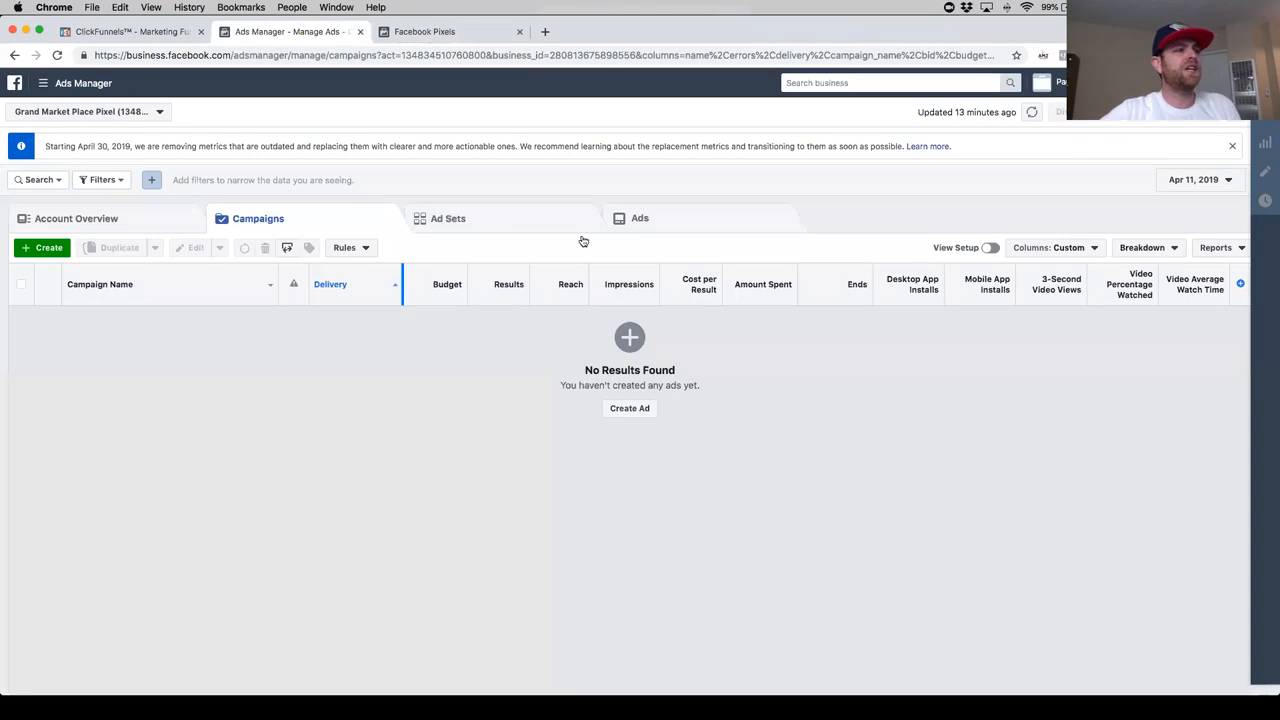
{"action": "left_click", "coordinate": [66, 86]}
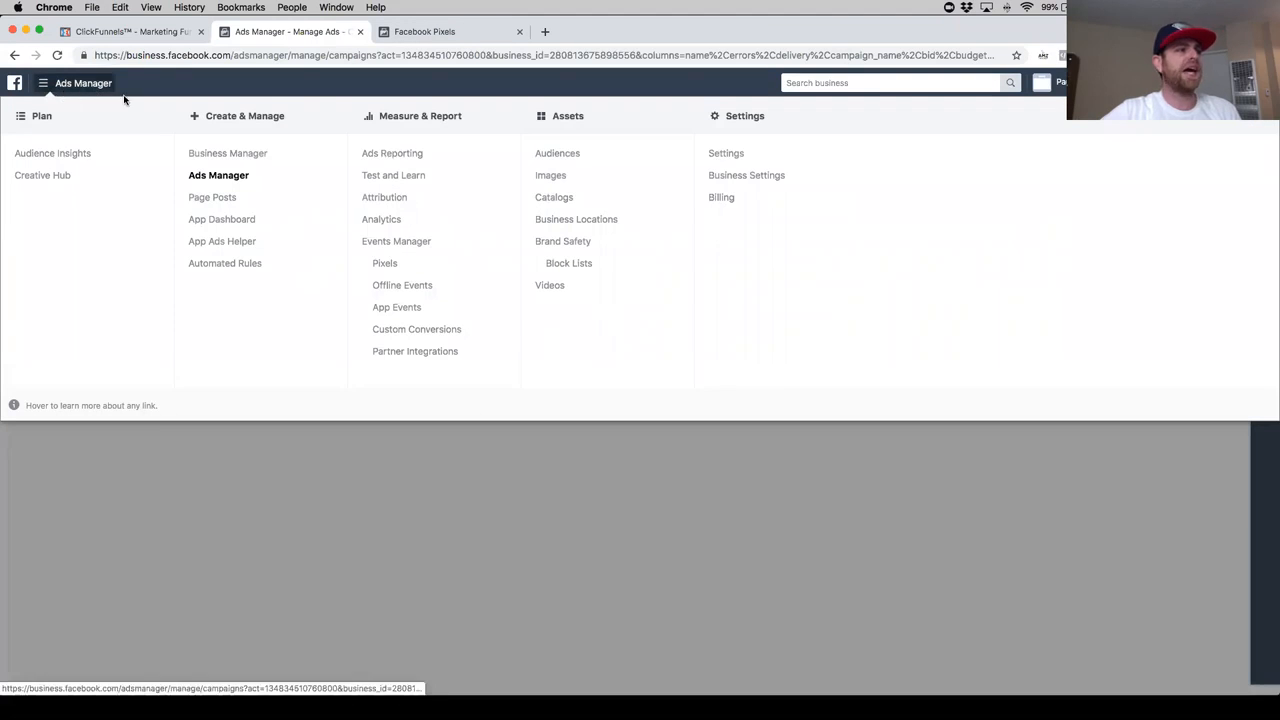
- In Facebook Events Manager, begin setting up the Freedom Coin Funnel pixel with the option to manually install the code yourself
{"action": "left_click", "coordinate": [420, 31]}
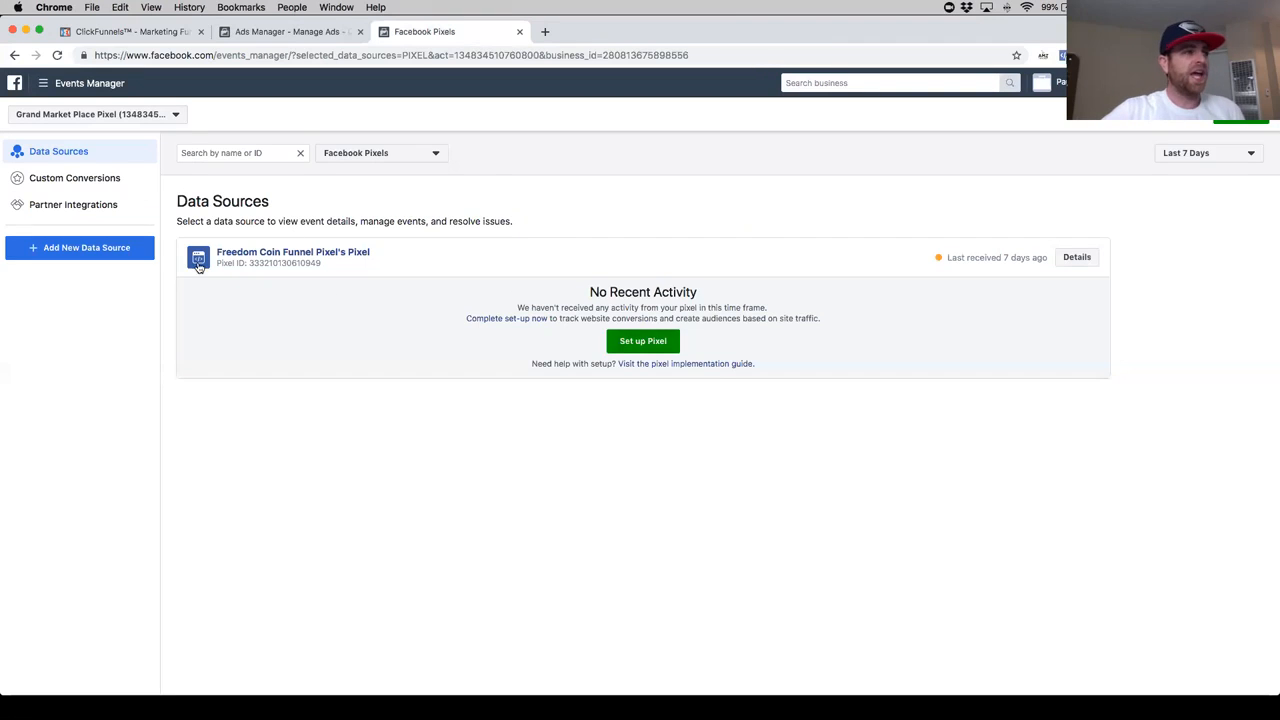
{"action": "left_click", "coordinate": [632, 342]}
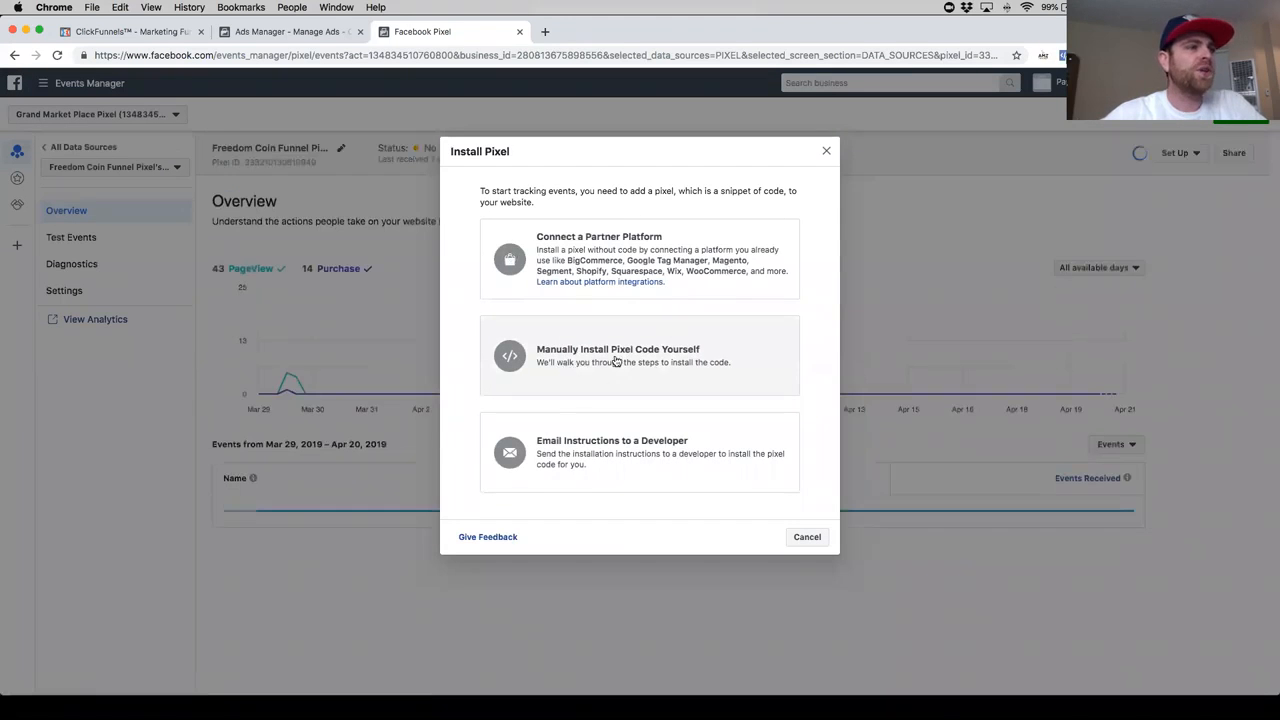
{"action": "left_click", "coordinate": [651, 362]}
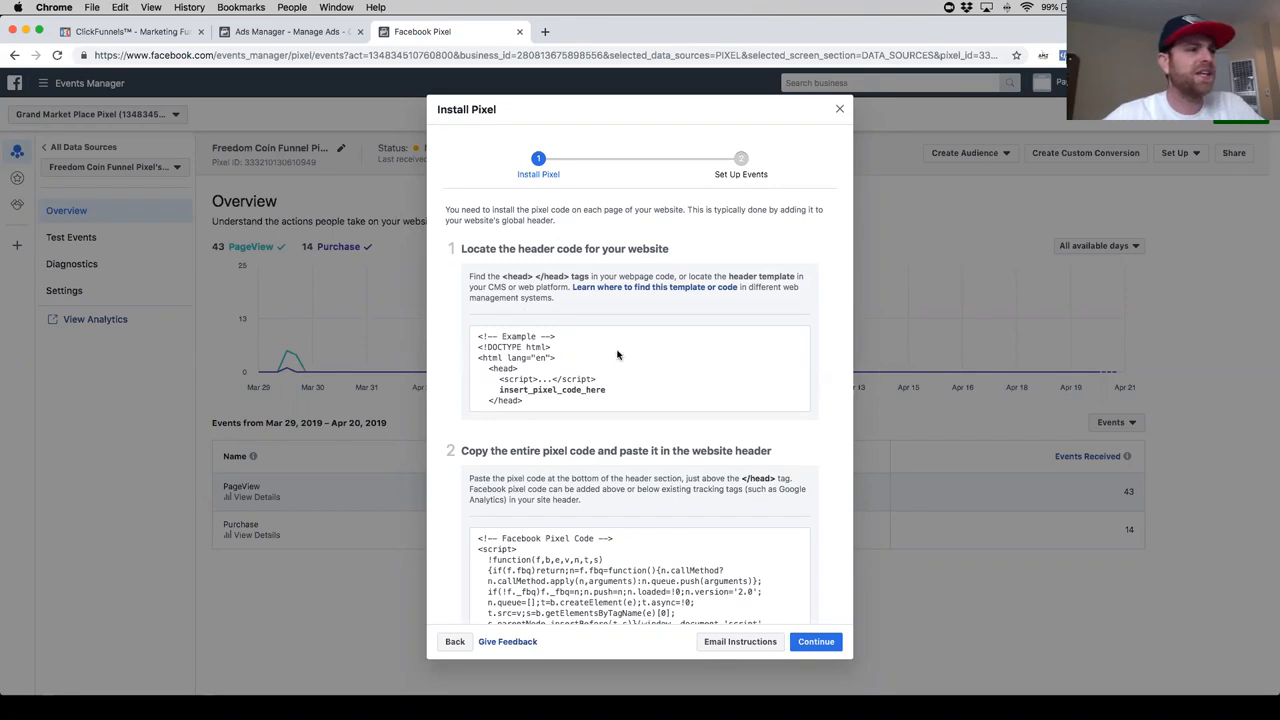
- Copy the entire Facebook pixel base code from the second section of the installation instructions
{"action": "scroll", "coordinate": [640, 400], "scroll_direction": "down", "scroll_amount": 4}
{"action": "left_click", "coordinate": [651, 444]}
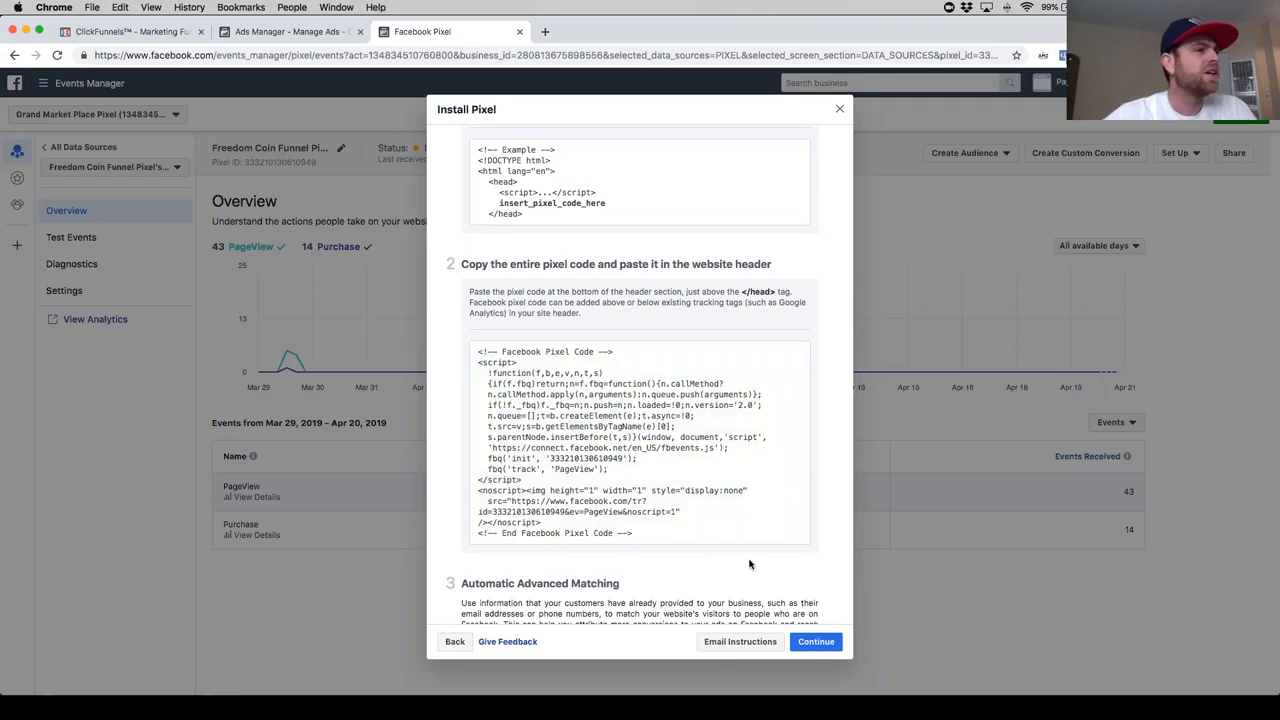
{"action": "scroll", "coordinate": [656, 390], "scroll_direction": "up", "scroll_amount": 4}
{"action": "scroll", "coordinate": [595, 268], "scroll_direction": "down", "scroll_amount": 4}
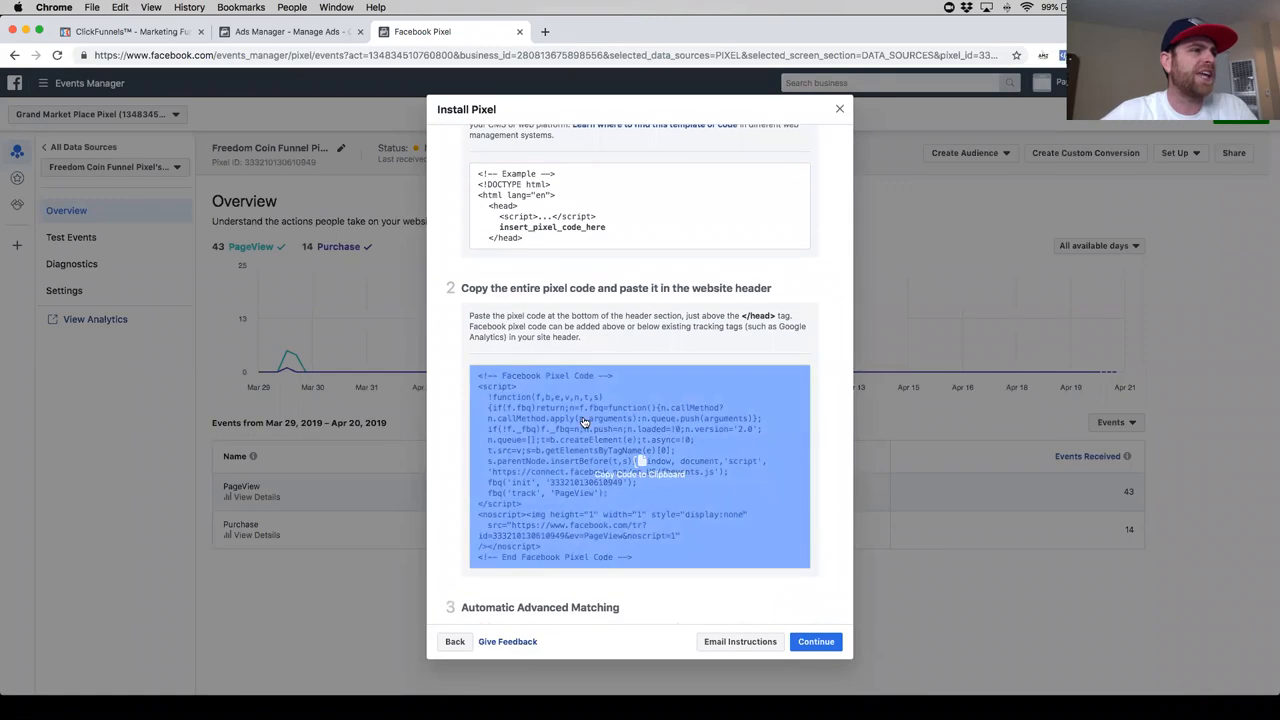
{"action": "scroll", "coordinate": [498, 176], "scroll_direction": "up", "scroll_amount": 2}
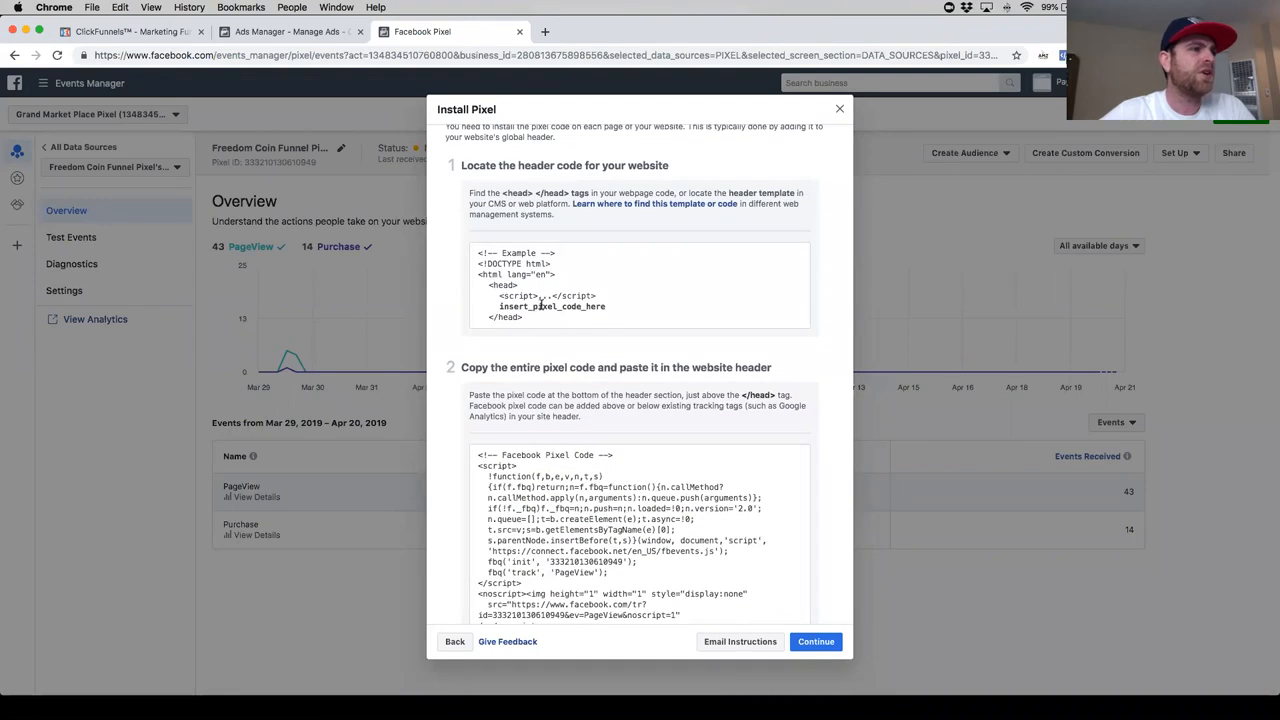
{"action": "scroll", "coordinate": [600, 320], "scroll_direction": "down", "scroll_amount": 5}
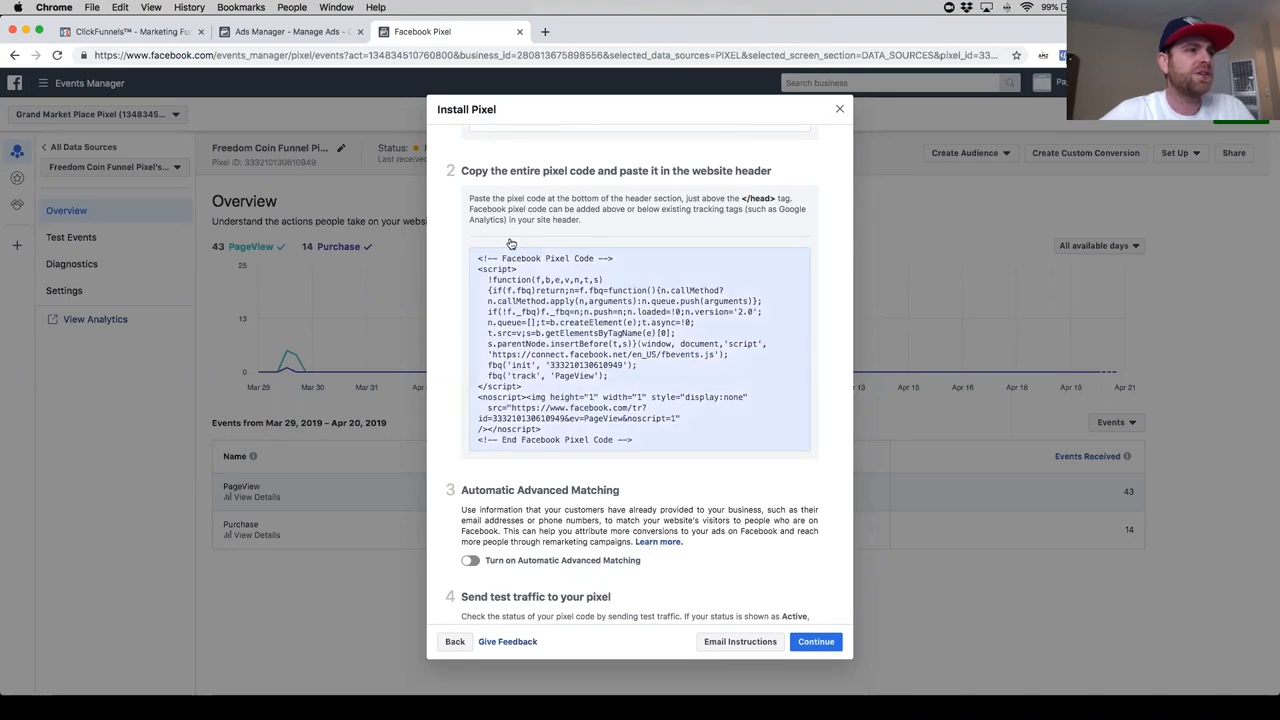
{"action": "mouse_move", "coordinate": [720, 346]}
{"action": "left_click", "coordinate": [640, 347]}
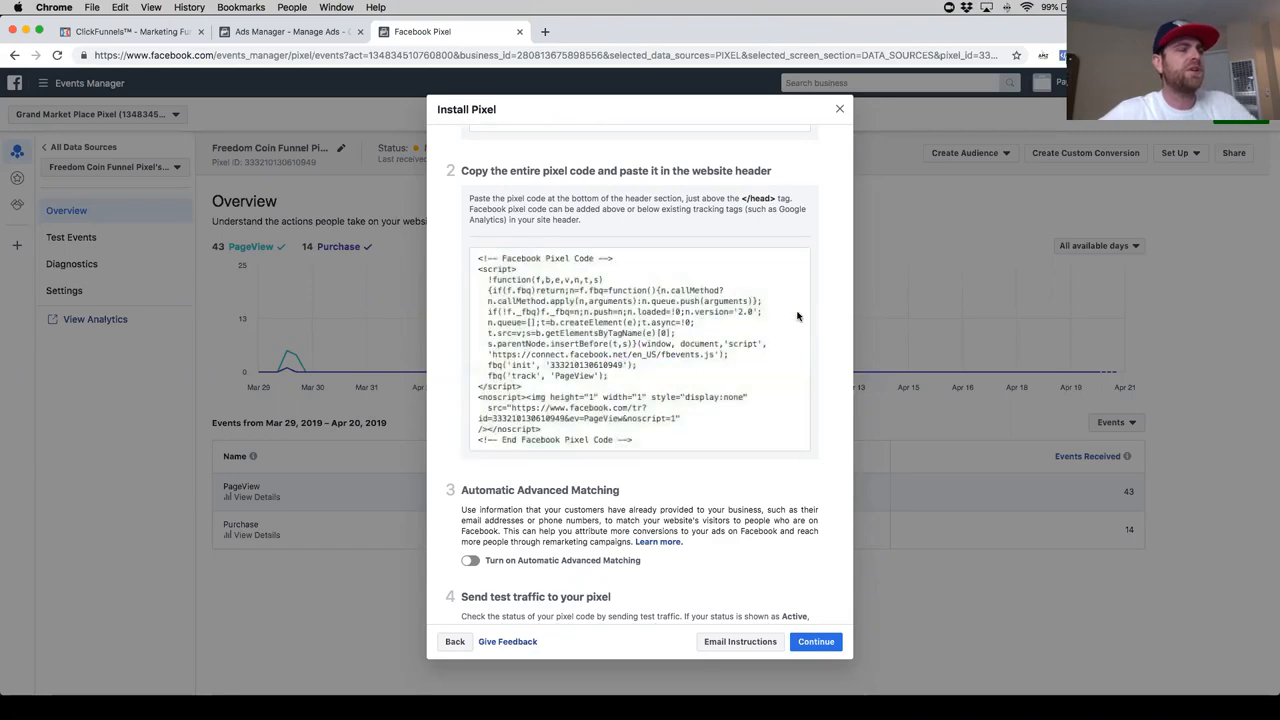
{"action": "mouse_move", "coordinate": [570, 280]}
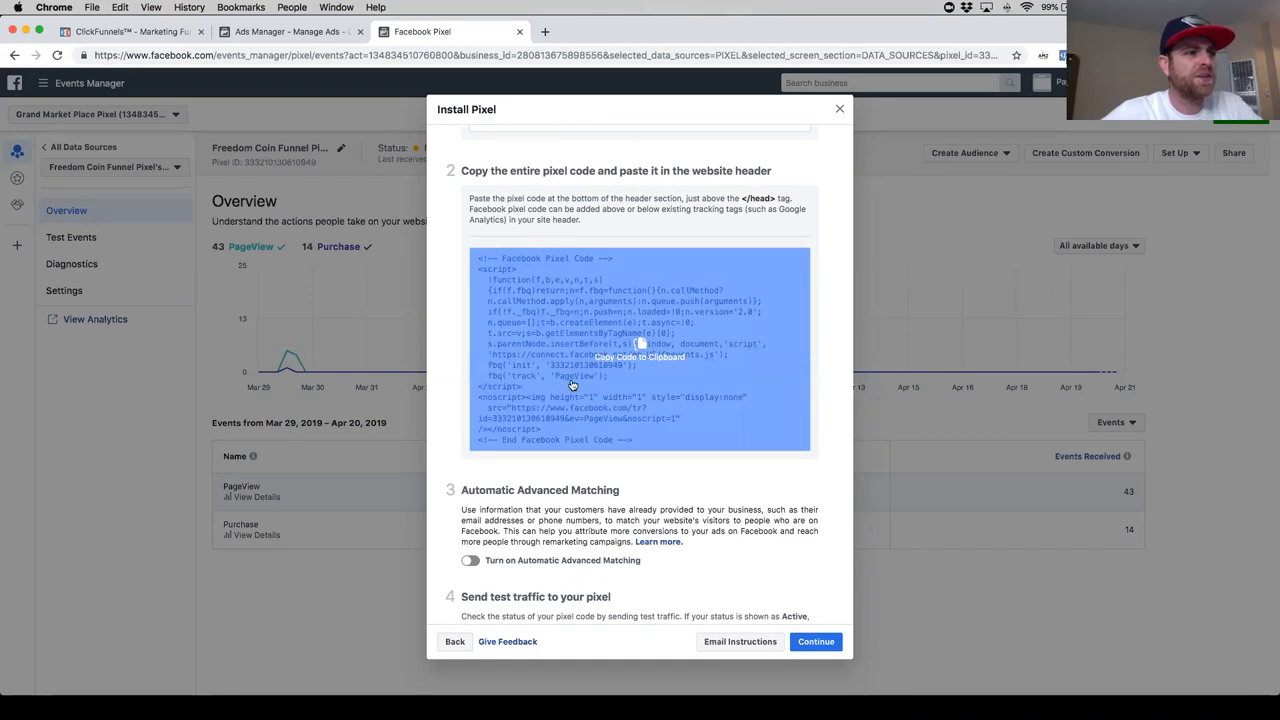
- Switch to ClickFunnels and open the Round Table funnel's settings in a separate browser tab
{"action": "left_click", "coordinate": [156, 35]}
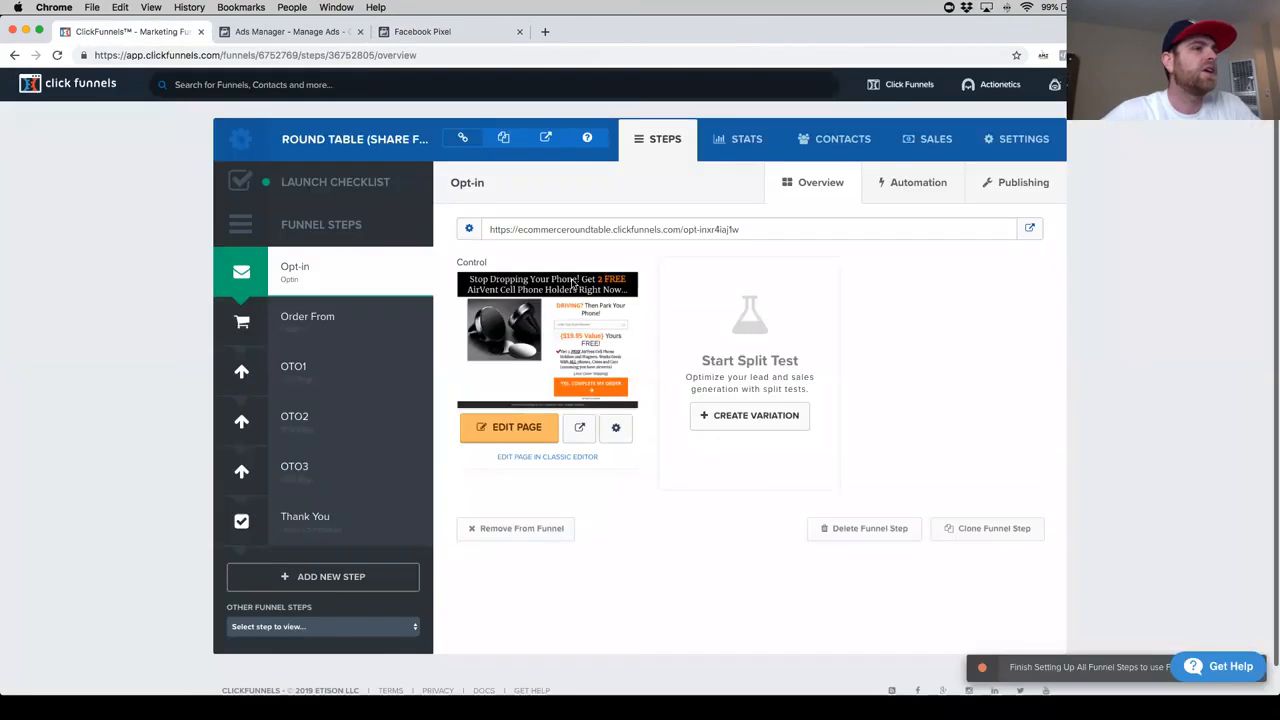
{"action": "right_click", "coordinate": [1018, 142]}
{"action": "left_click", "coordinate": [1060, 145]}
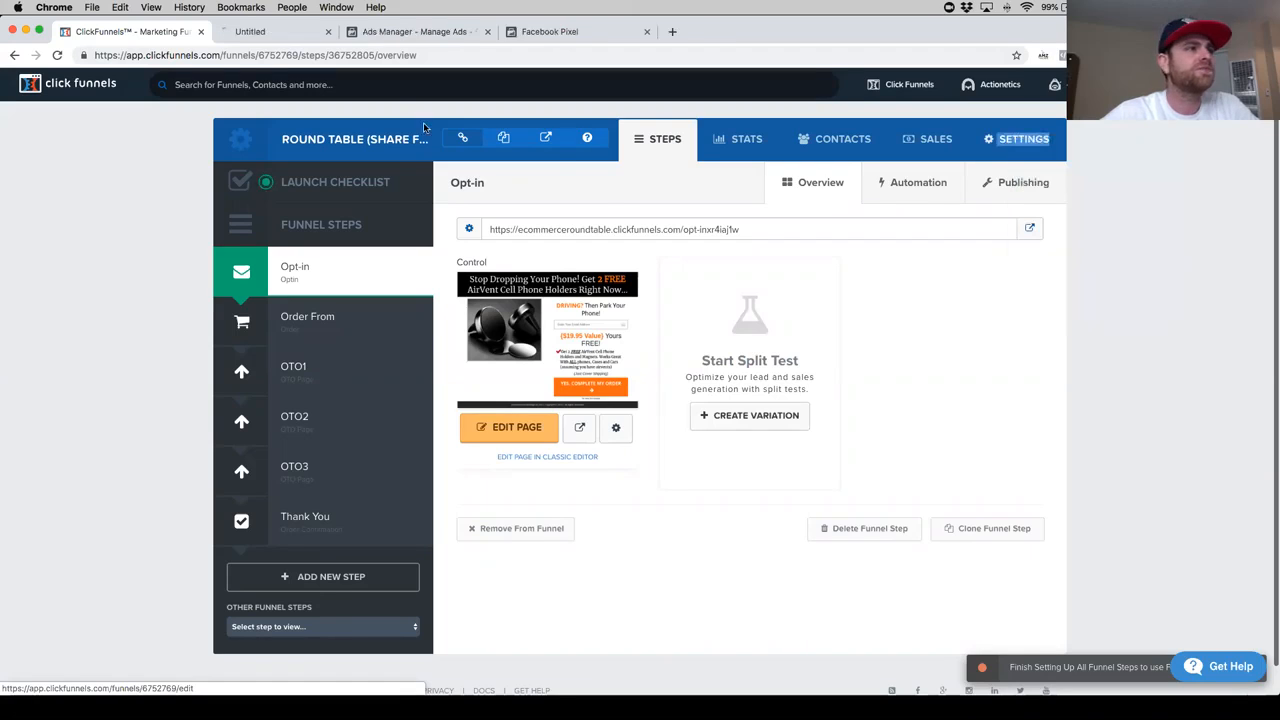
{"action": "left_click", "coordinate": [290, 31]}
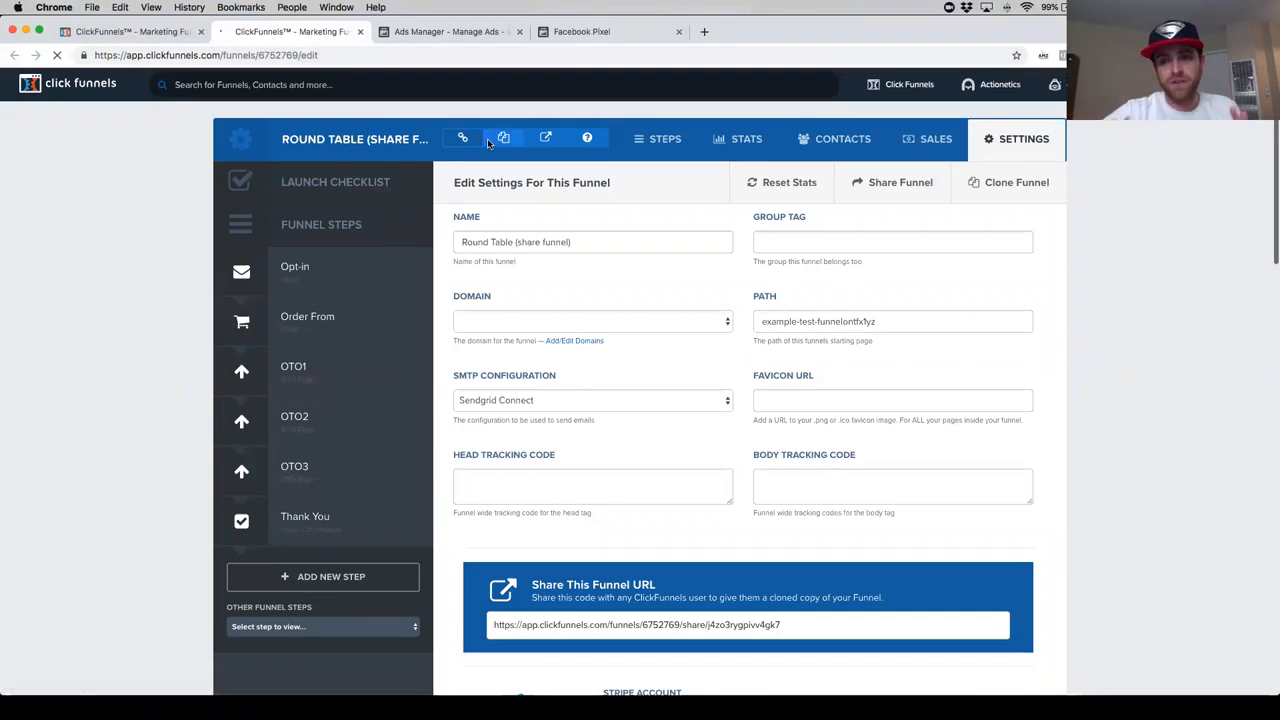
- Paste the copied pixel code into the funnel-wide head tracking code
{"action": "left_click", "coordinate": [528, 474]}
{"action": "key", "text": "super+v"}
{"action": "scroll", "coordinate": [603, 491], "scroll_direction": "up", "scroll_amount": 3}
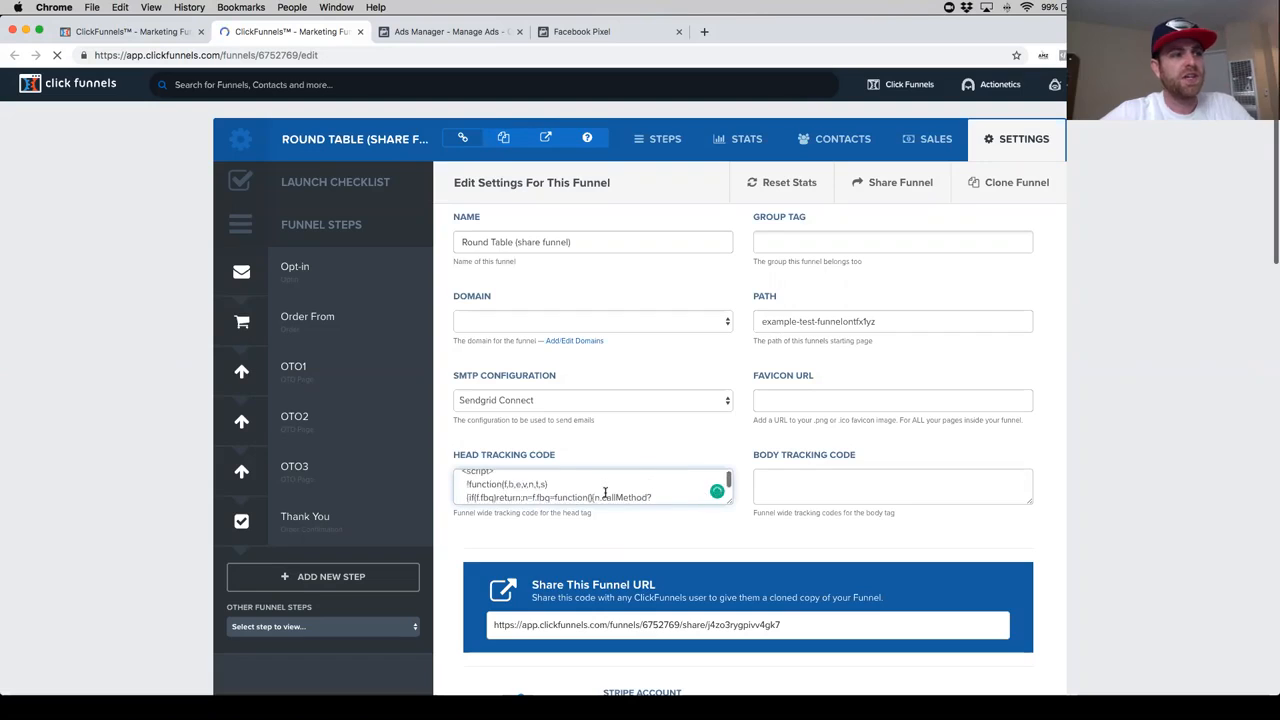
{"action": "scroll", "coordinate": [605, 492], "scroll_direction": "down", "scroll_amount": 4}
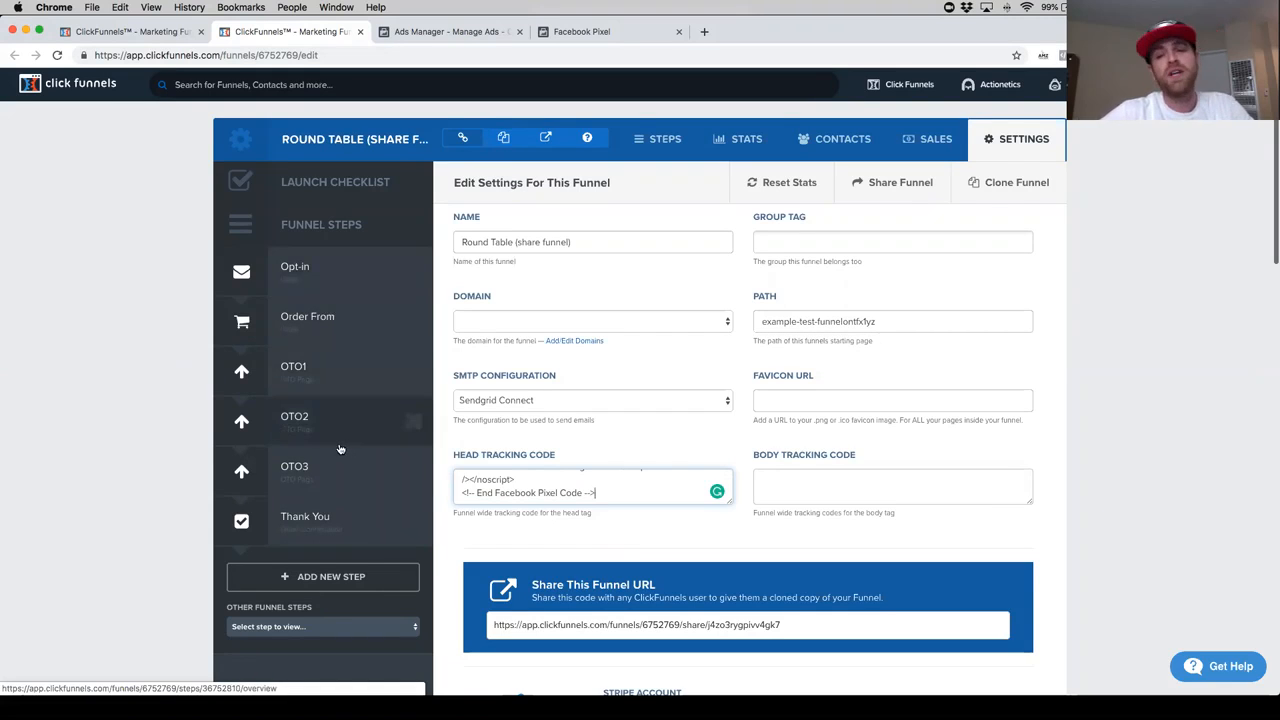
{"action": "scroll", "coordinate": [340, 449], "scroll_direction": "down", "scroll_amount": 1}
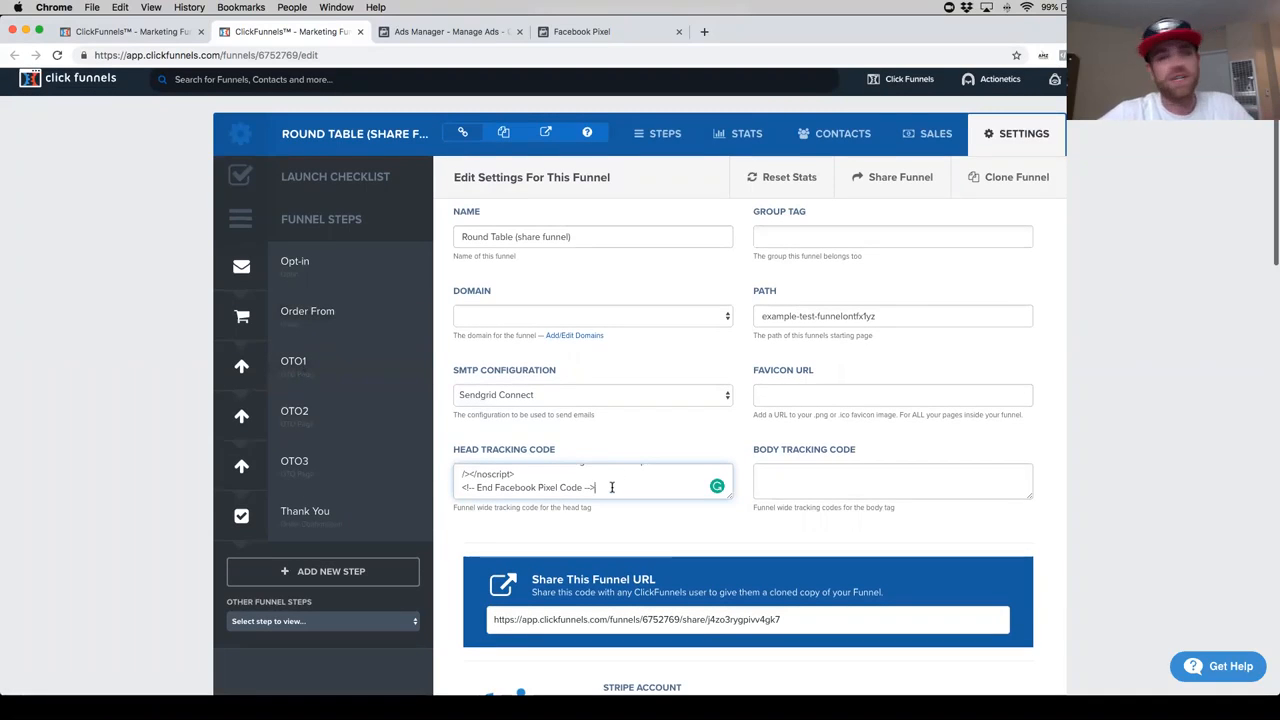
- Clear the funnel's head tracking code and paste the Facebook pixel code in again
{"action": "scroll", "coordinate": [612, 484], "scroll_direction": "down", "scroll_amount": 1}
{"action": "key", "text": "super+a"}
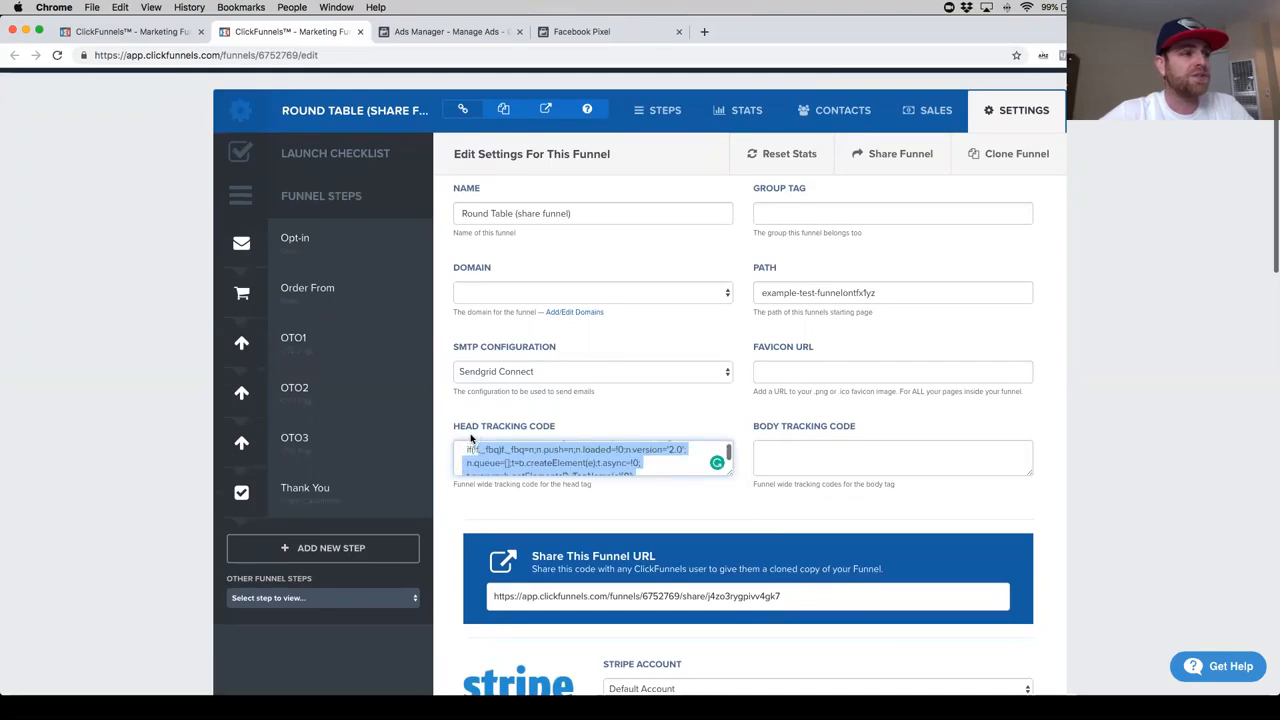
{"action": "key", "text": "BackSpace"}
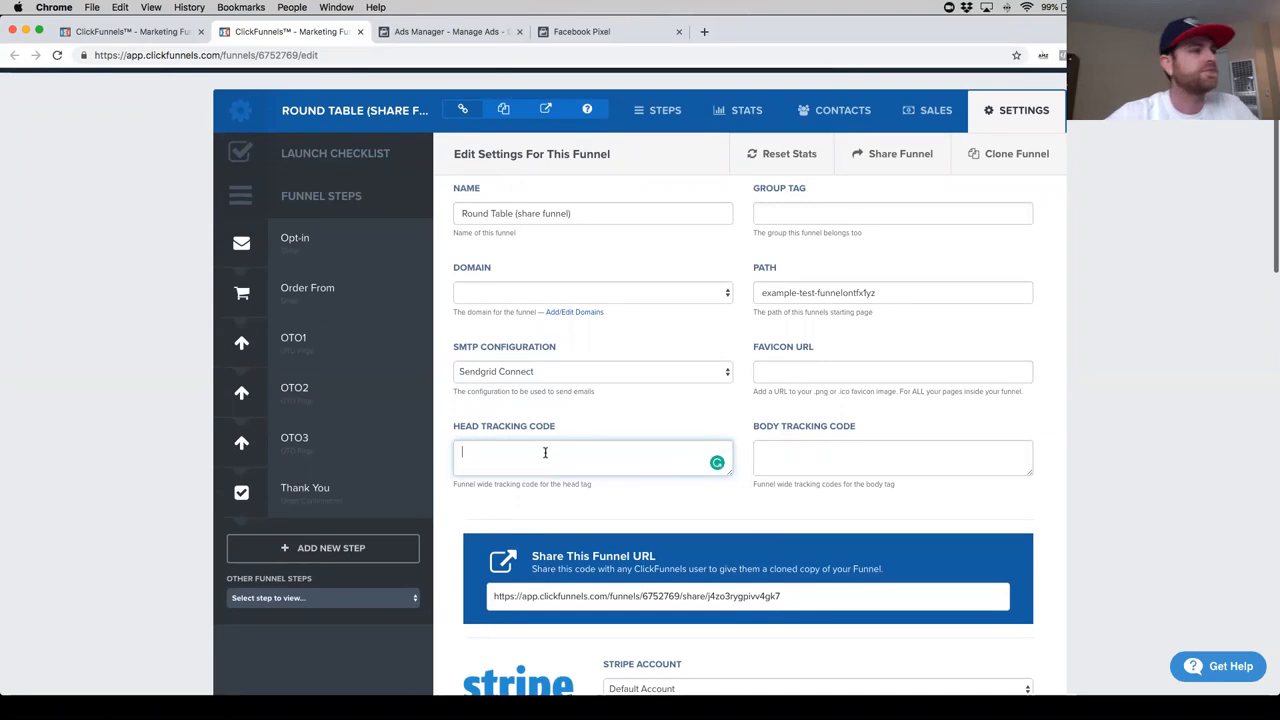
{"action": "key", "text": "super+v"}
{"action": "scroll", "coordinate": [527, 453], "scroll_direction": "up", "scroll_amount": 10}
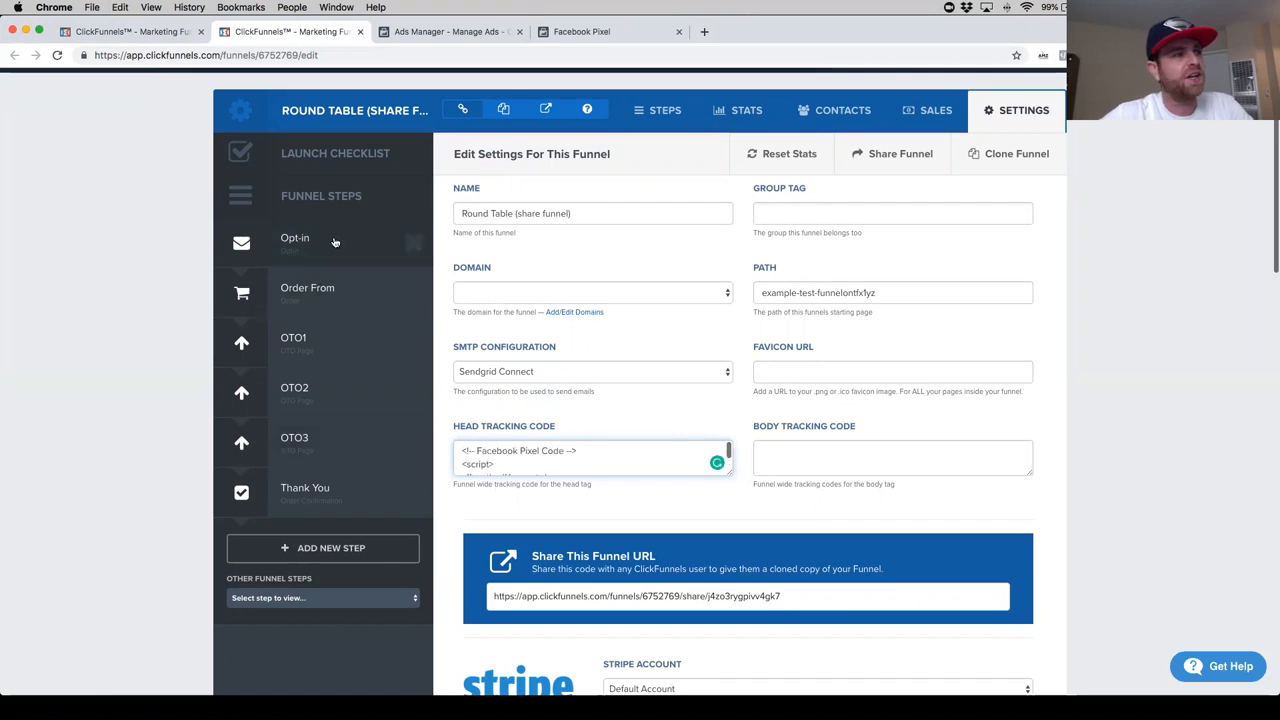
{"action": "scroll", "coordinate": [592, 466], "scroll_direction": "down", "scroll_amount": 10}
- Delete the whole pixel code from the funnel-wide head tracking code
{"action": "left_click_drag", "start_coordinate": [605, 465], "coordinate": [464, 438]}
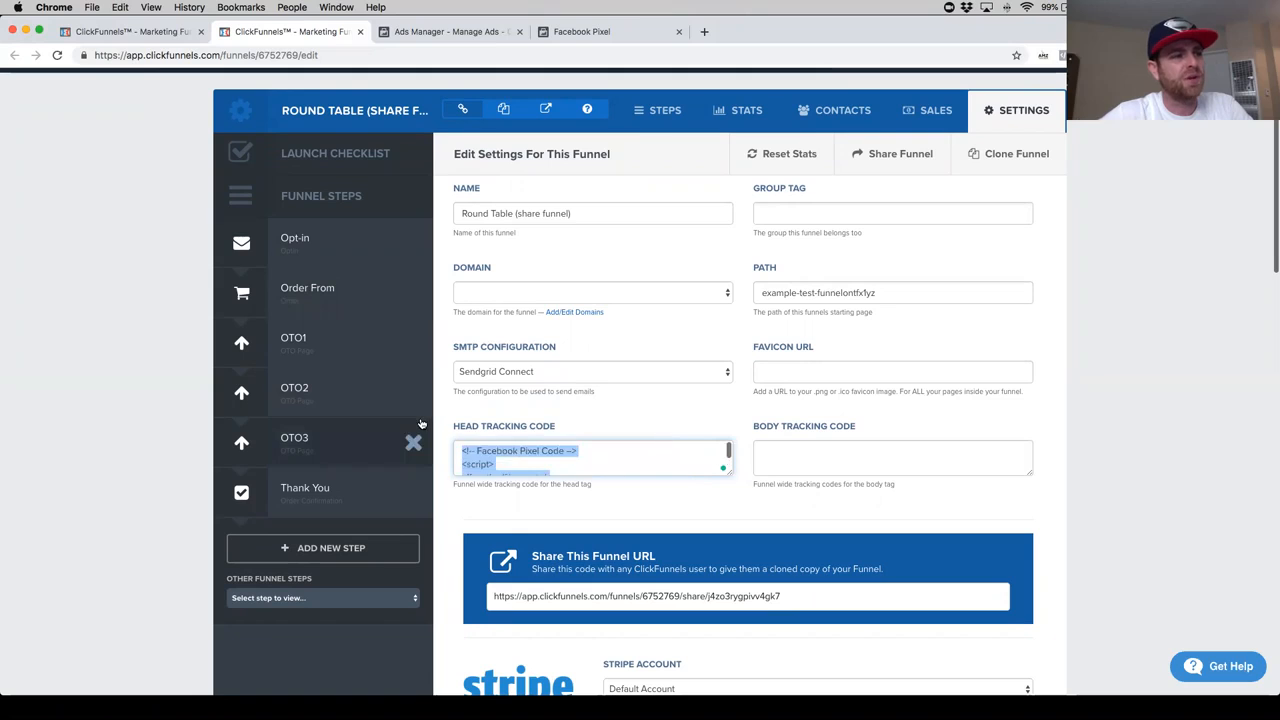
{"action": "key", "text": "BackSpace"}
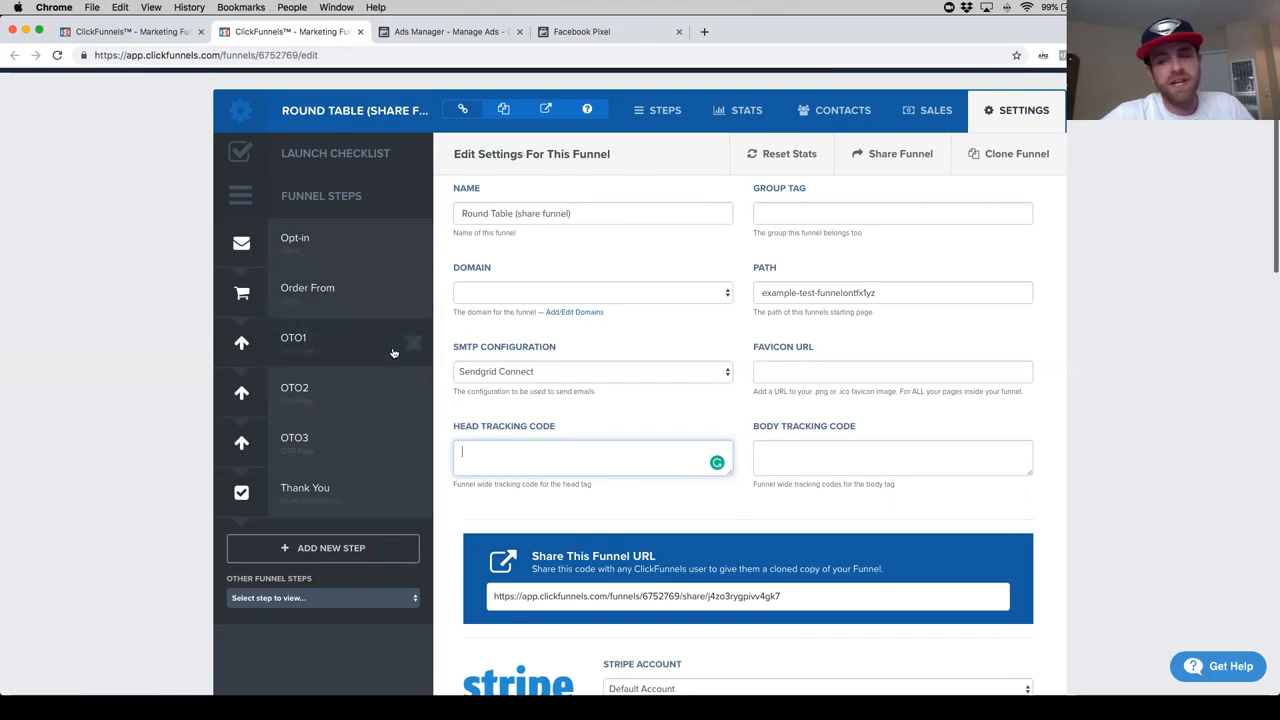
{"action": "left_click", "coordinate": [157, 230]}
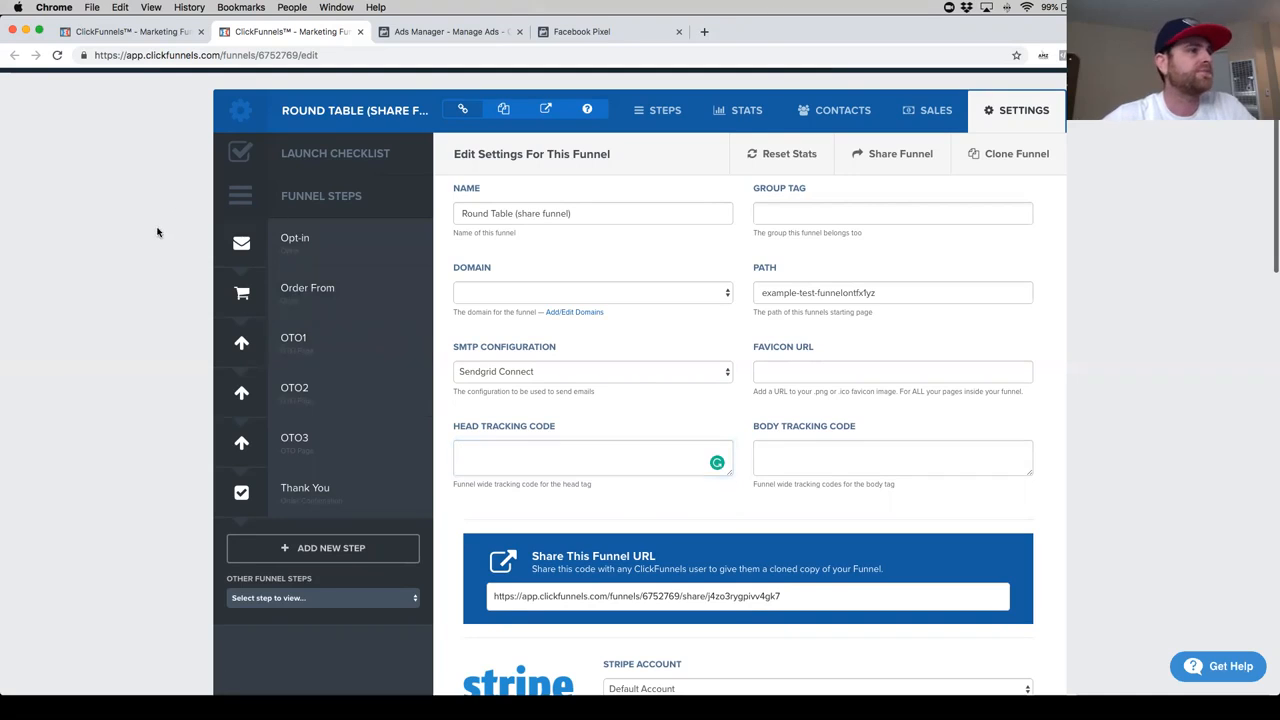
- Open the Opt-in step's page in the page editor and bring up its tracking code settings
{"action": "left_click", "coordinate": [303, 250]}
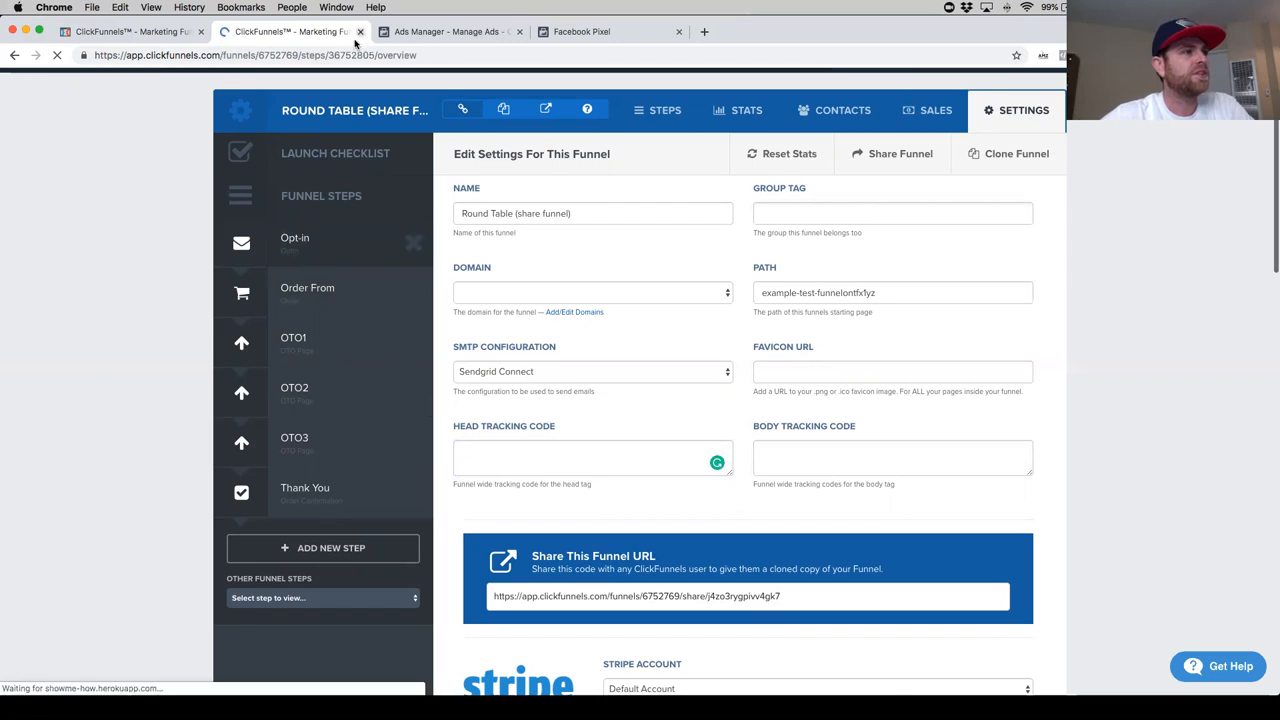
{"action": "left_click", "coordinate": [500, 424]}
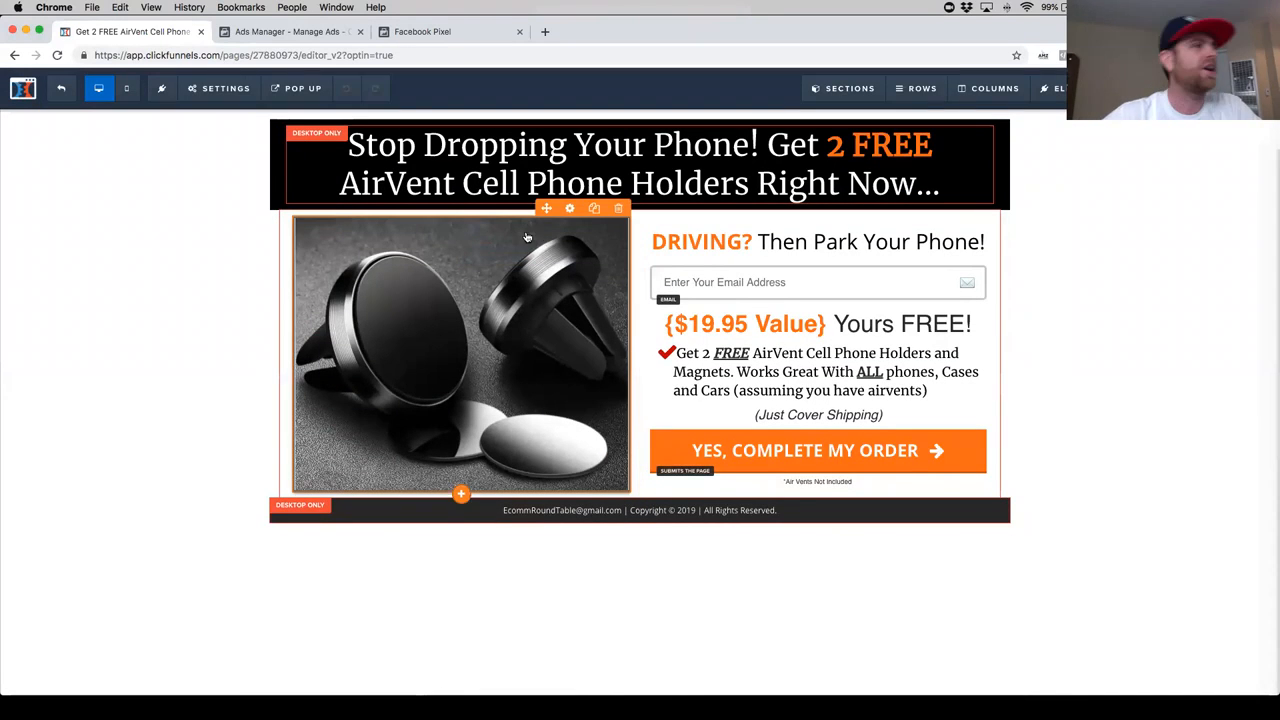
{"action": "left_click", "coordinate": [224, 95]}
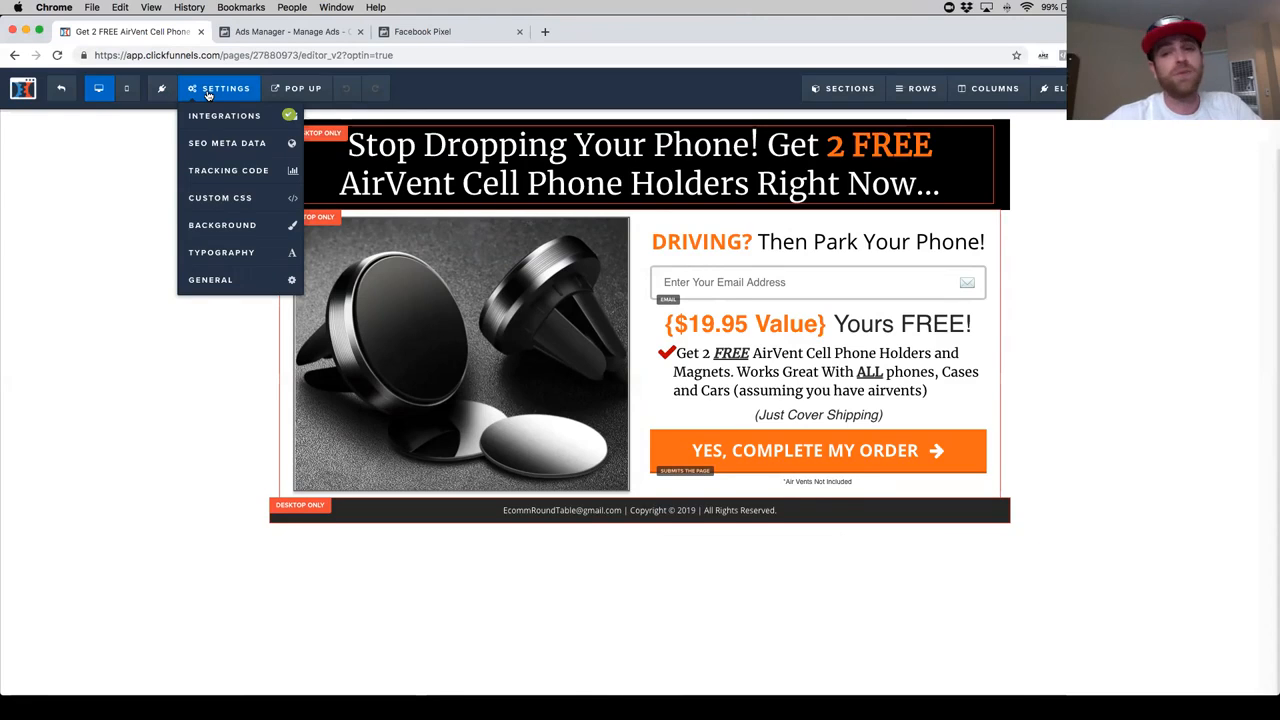
{"action": "left_click", "coordinate": [228, 171]}
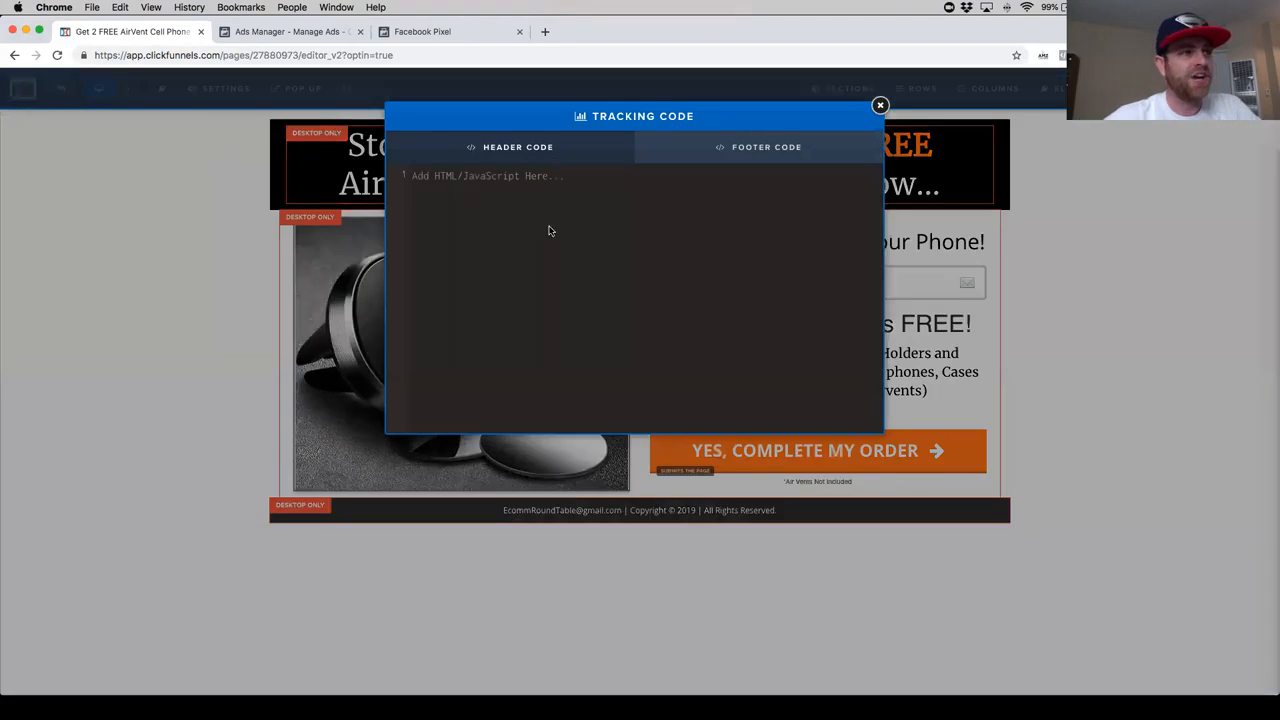
- Paste the pixel code into the opt-in page's header code and remove the opening and closing Facebook Pixel Code comment lines
{"action": "key", "text": "super+v"}
{"action": "scroll", "coordinate": [568, 272], "scroll_direction": "up", "scroll_amount": 1}
{"action": "left_click_drag", "start_coordinate": [572, 176], "coordinate": [402, 176]}
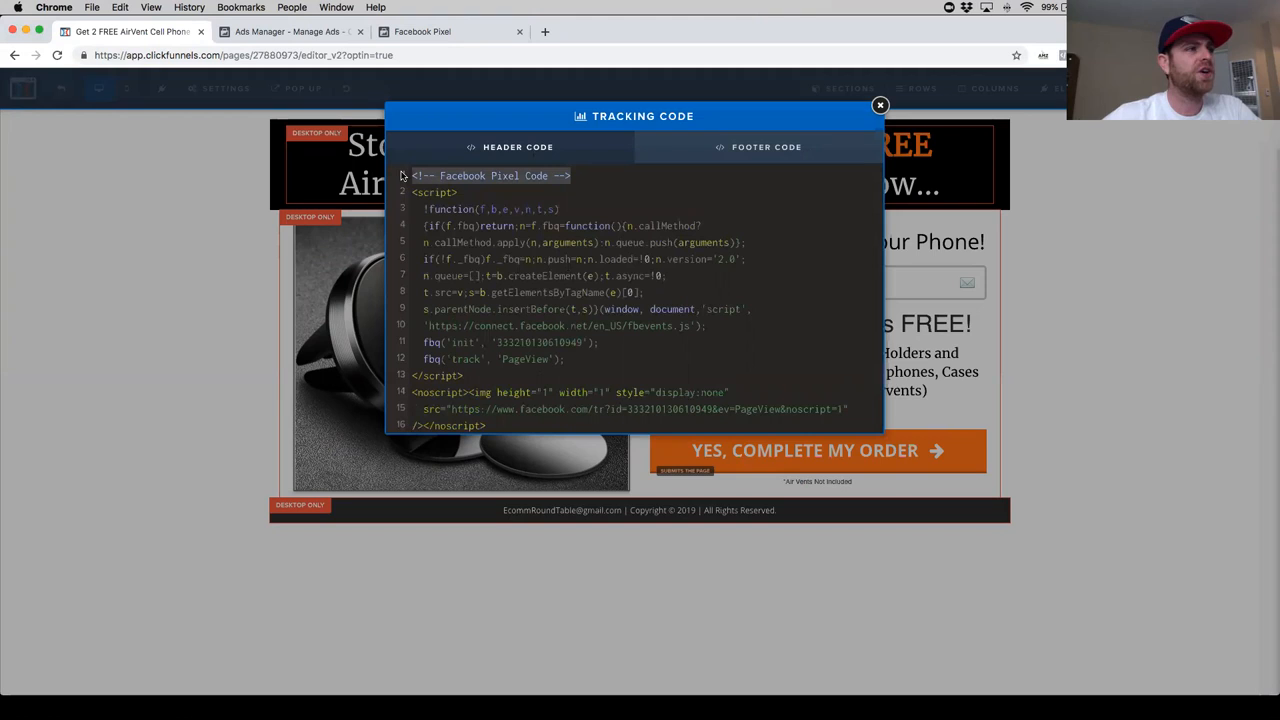
{"action": "key", "text": "BackSpace"}
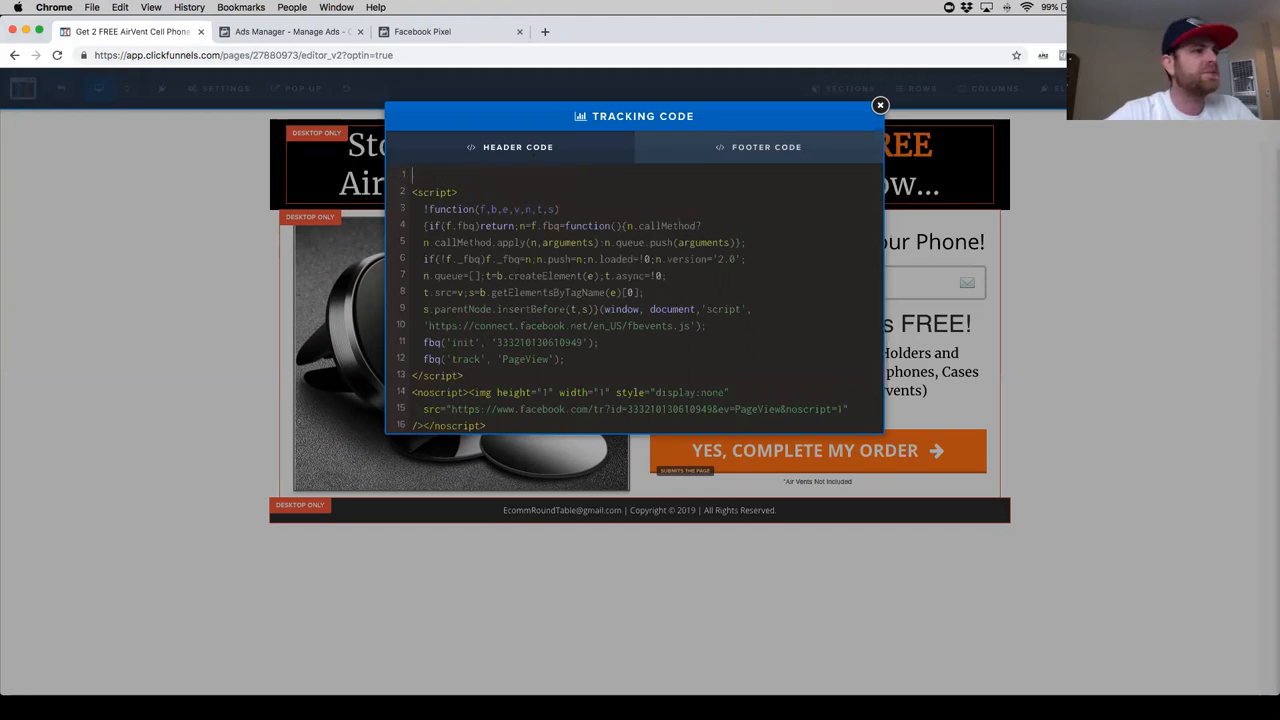
{"action": "key", "text": "Delete"}
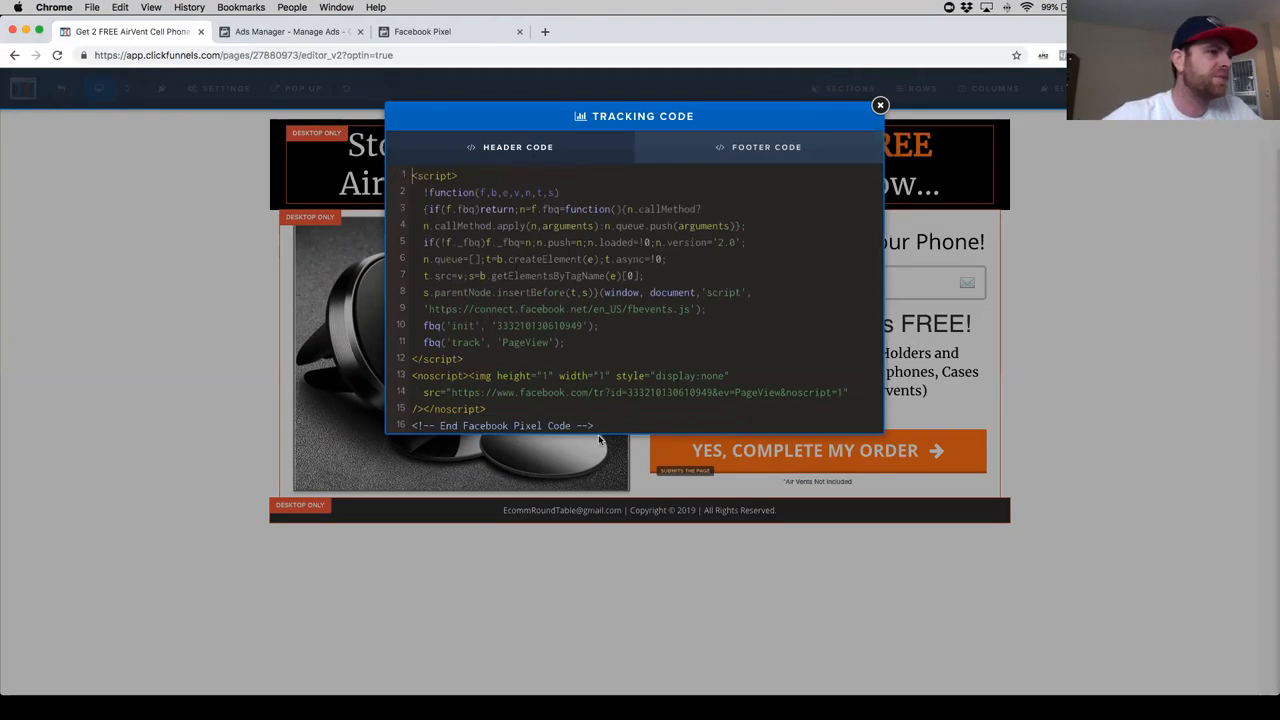
{"action": "key", "text": "shift+Home"}
{"action": "key", "text": "BackSpace"}
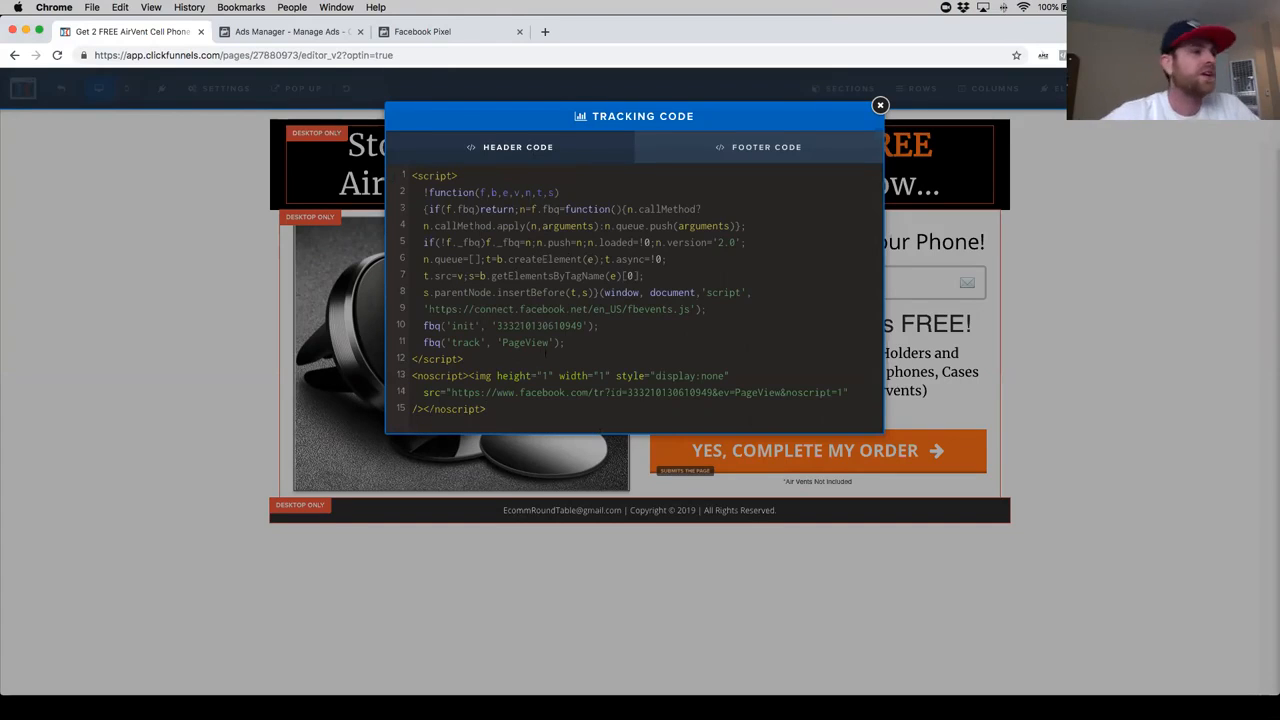
- Close the opt-in page's tracking code editor and open a preview of the page
{"action": "left_click_drag", "start_coordinate": [566, 342], "coordinate": [424, 343]}
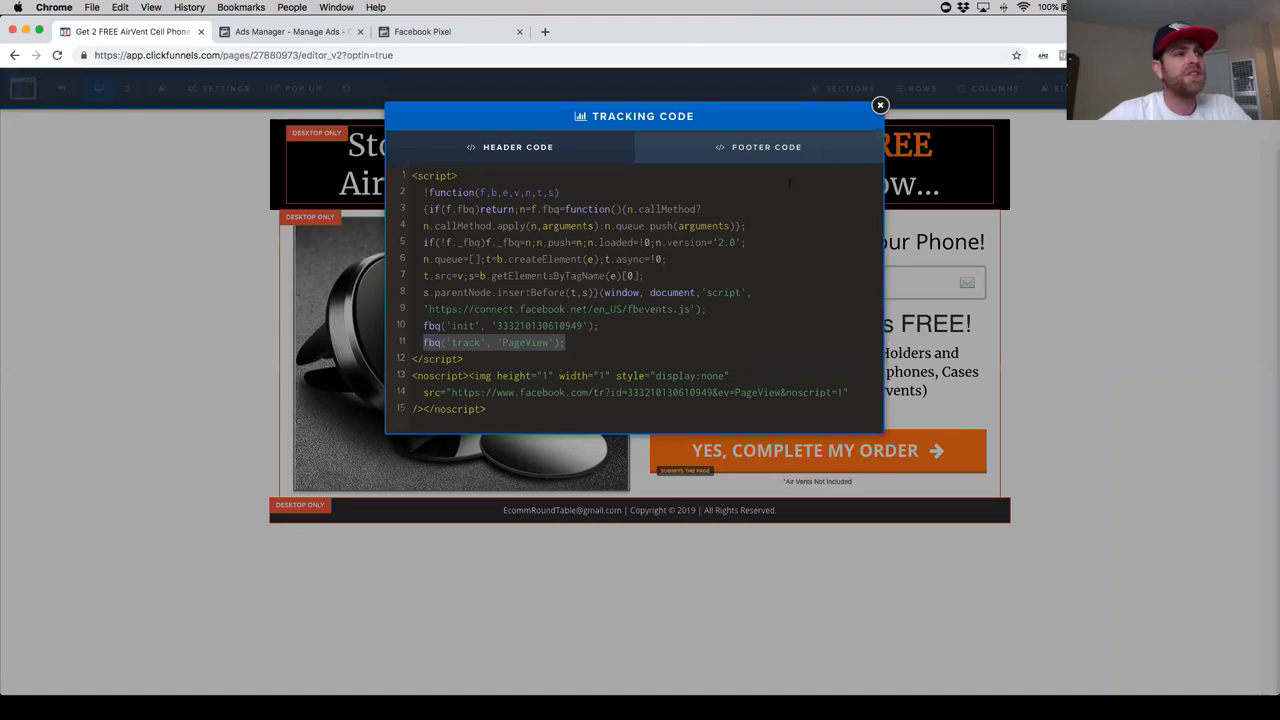
{"action": "left_click", "coordinate": [880, 105]}
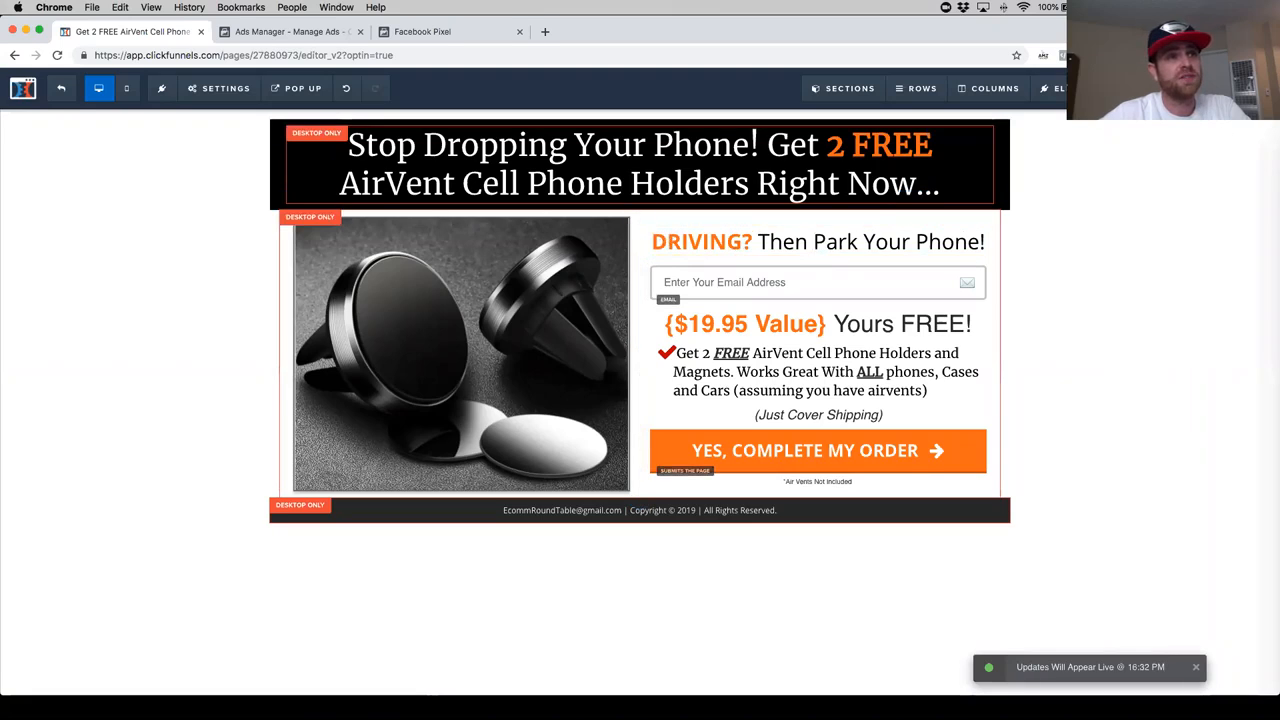
{"action": "left_click", "coordinate": [1172, 88]}
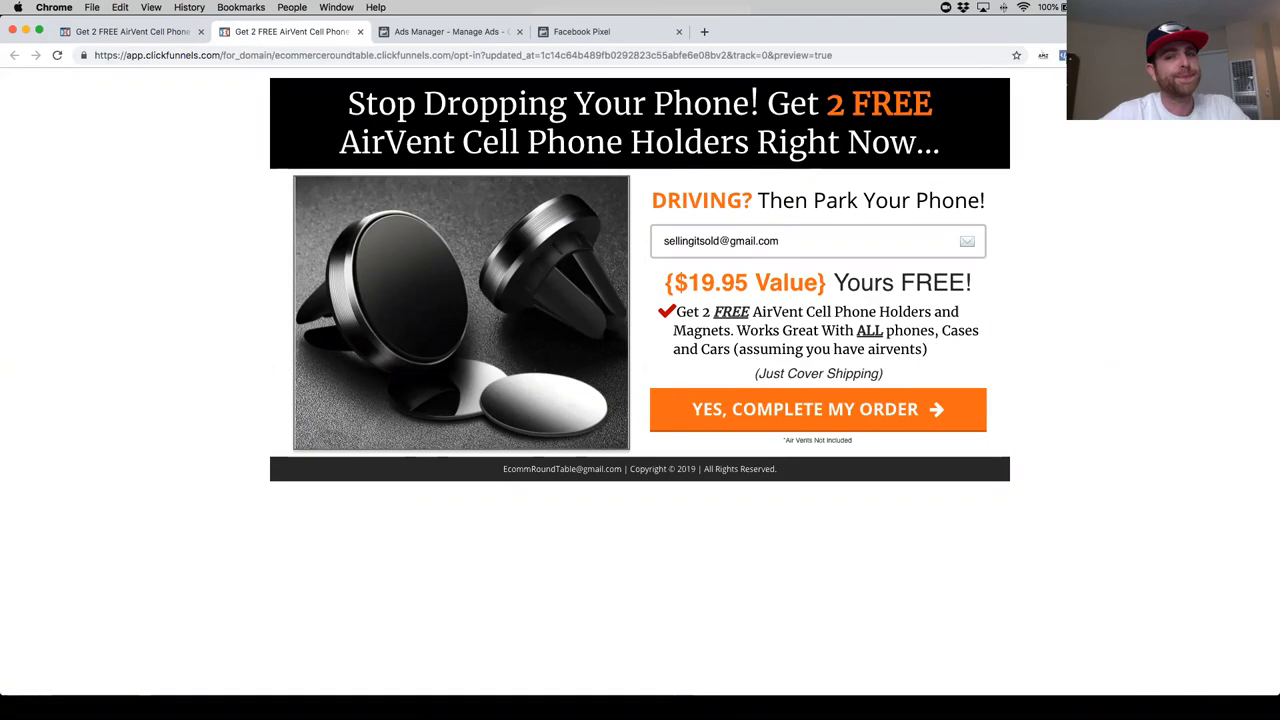
- Check the opt-in page preview with Facebook Pixel Helper and close the preview
{"action": "left_click", "coordinate": [1064, 56]}
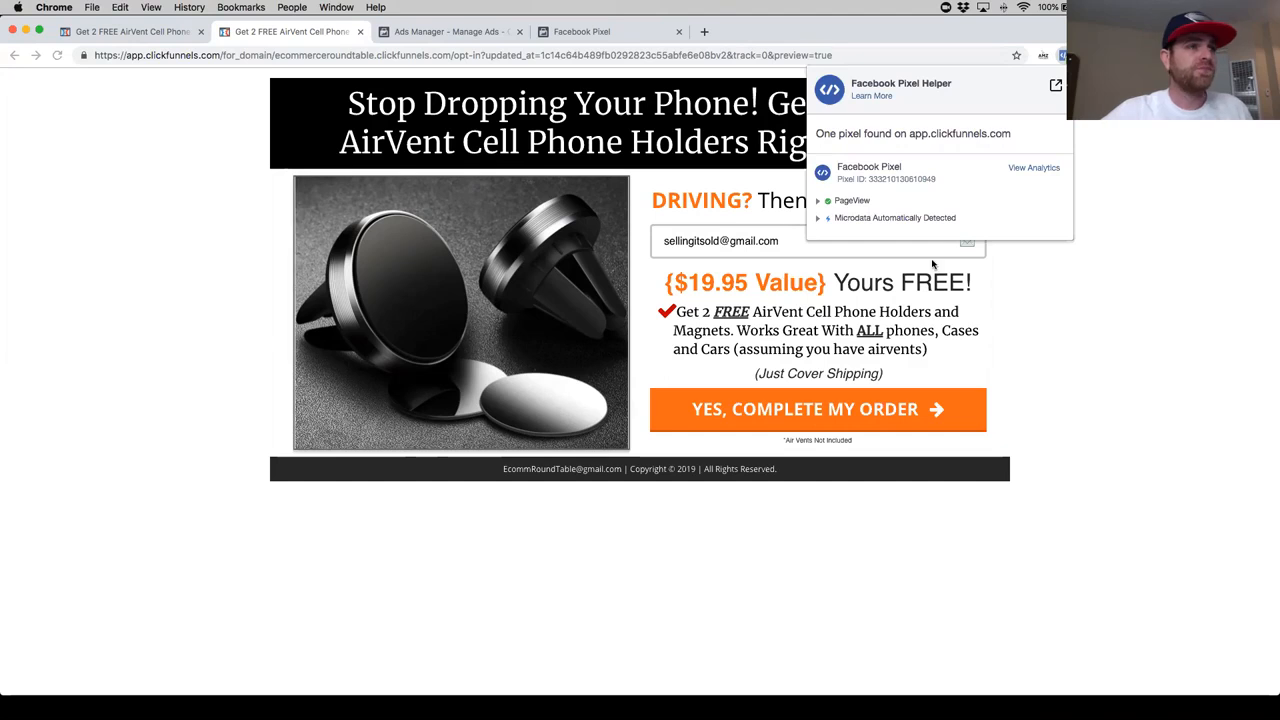
{"action": "left_click", "coordinate": [1256, 354]}
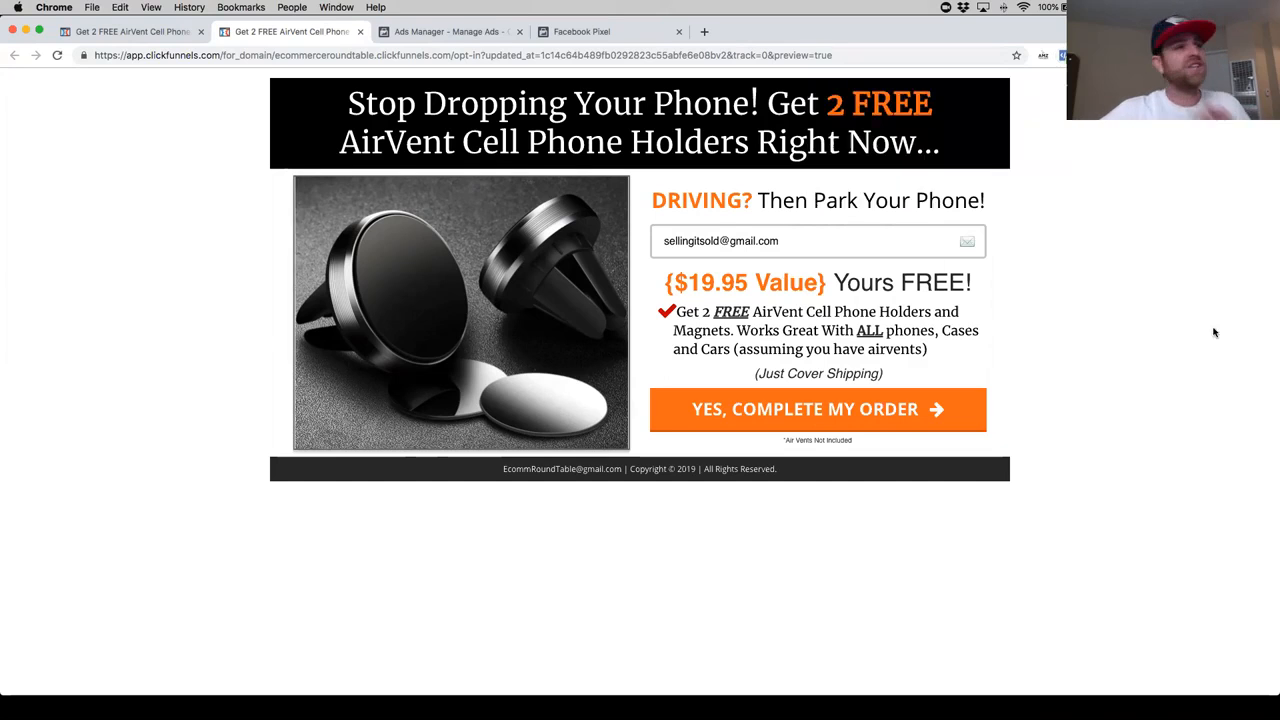
{"action": "left_click", "coordinate": [360, 31]}
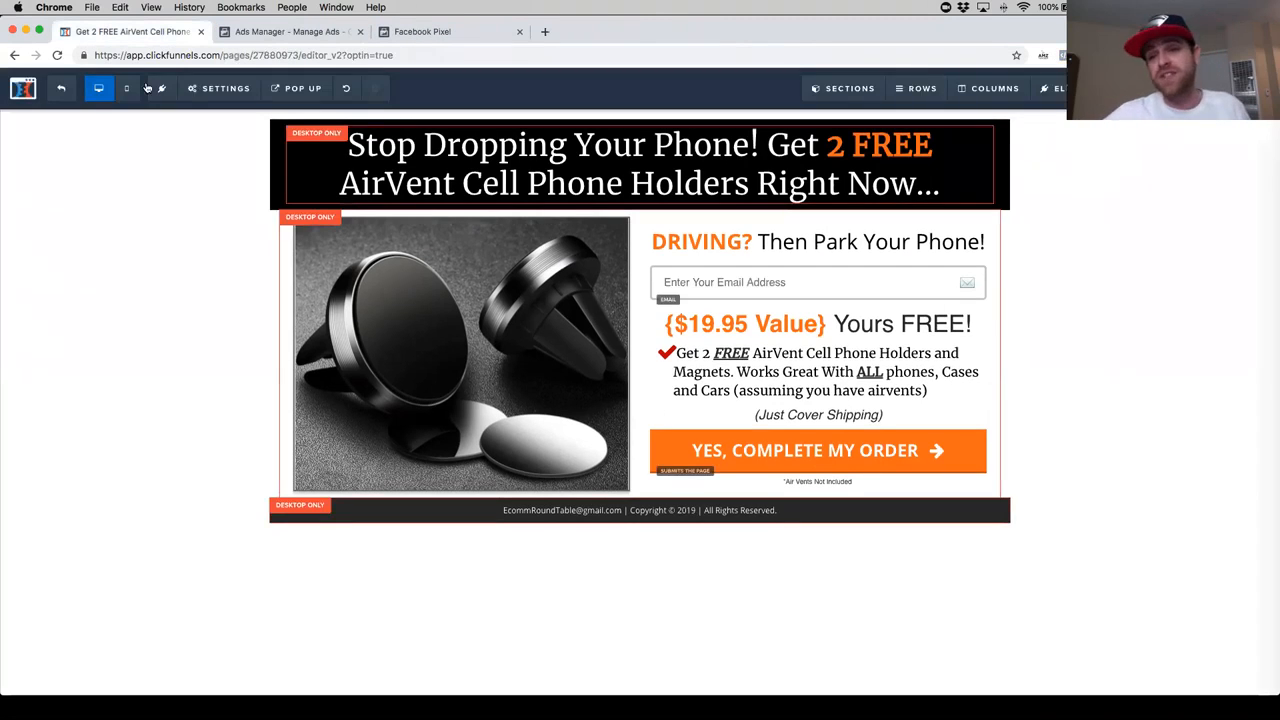
- Review the pixel code and installation instructions in Facebook Events Manager's Install Pixel dialog
{"action": "left_click", "coordinate": [420, 31]}
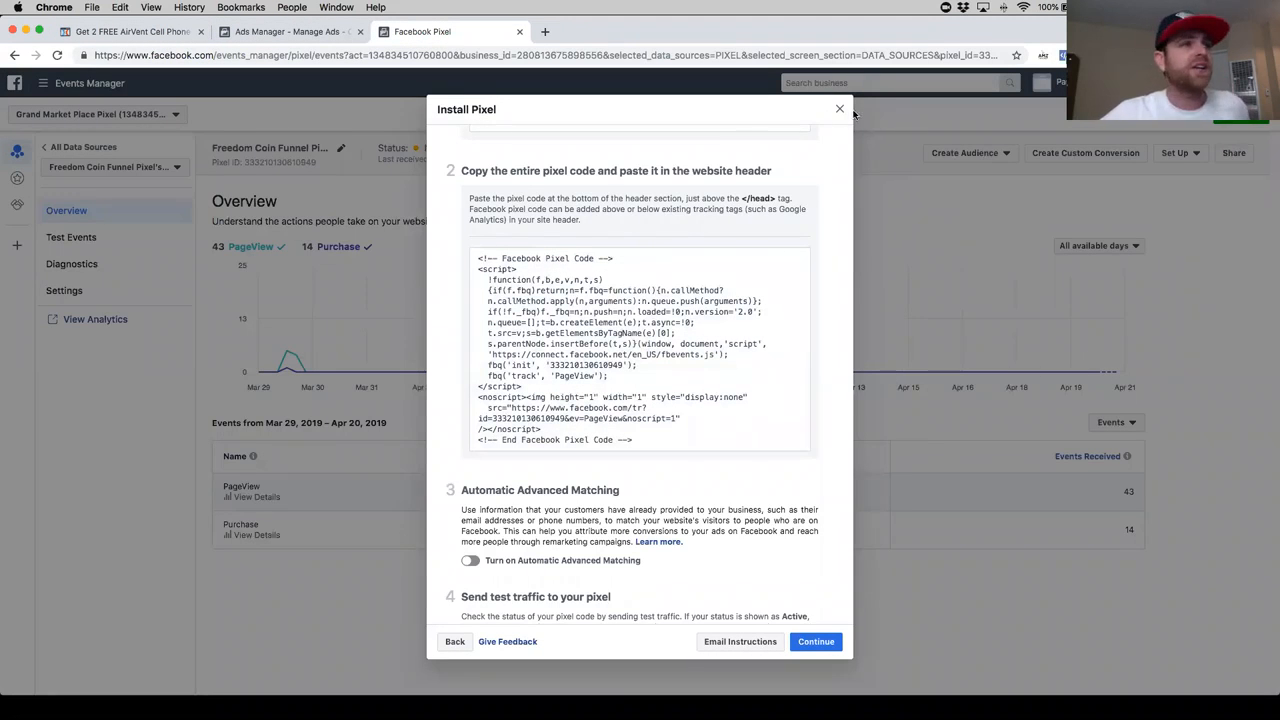
{"action": "scroll", "coordinate": [620, 350], "scroll_direction": "down", "scroll_amount": 2}
{"action": "scroll", "coordinate": [630, 390], "scroll_direction": "up", "scroll_amount": 5}
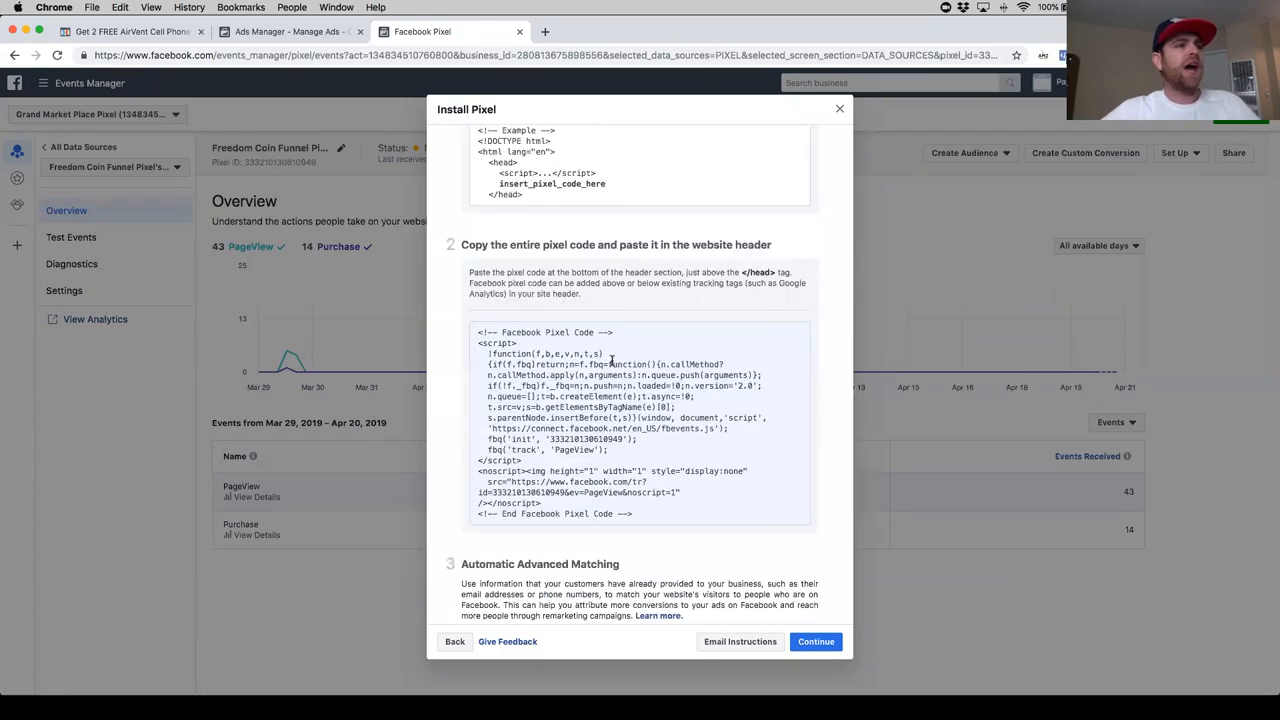
{"action": "scroll", "coordinate": [636, 413], "scroll_direction": "down", "scroll_amount": 6}
{"action": "scroll", "coordinate": [600, 251], "scroll_direction": "up", "scroll_amount": 1}
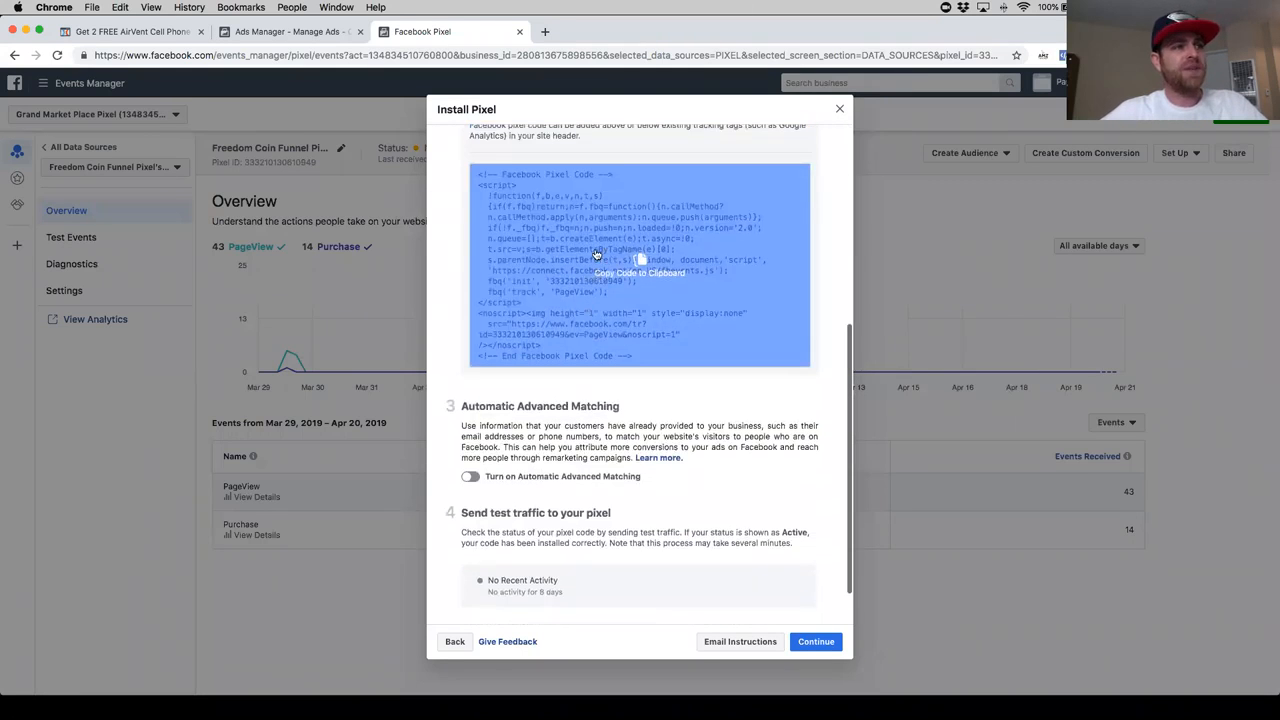
- Review the header tracking code of the opt-in page in the ClickFunnels editor and close it
{"action": "left_click", "coordinate": [149, 31]}
{"action": "left_click", "coordinate": [216, 86]}
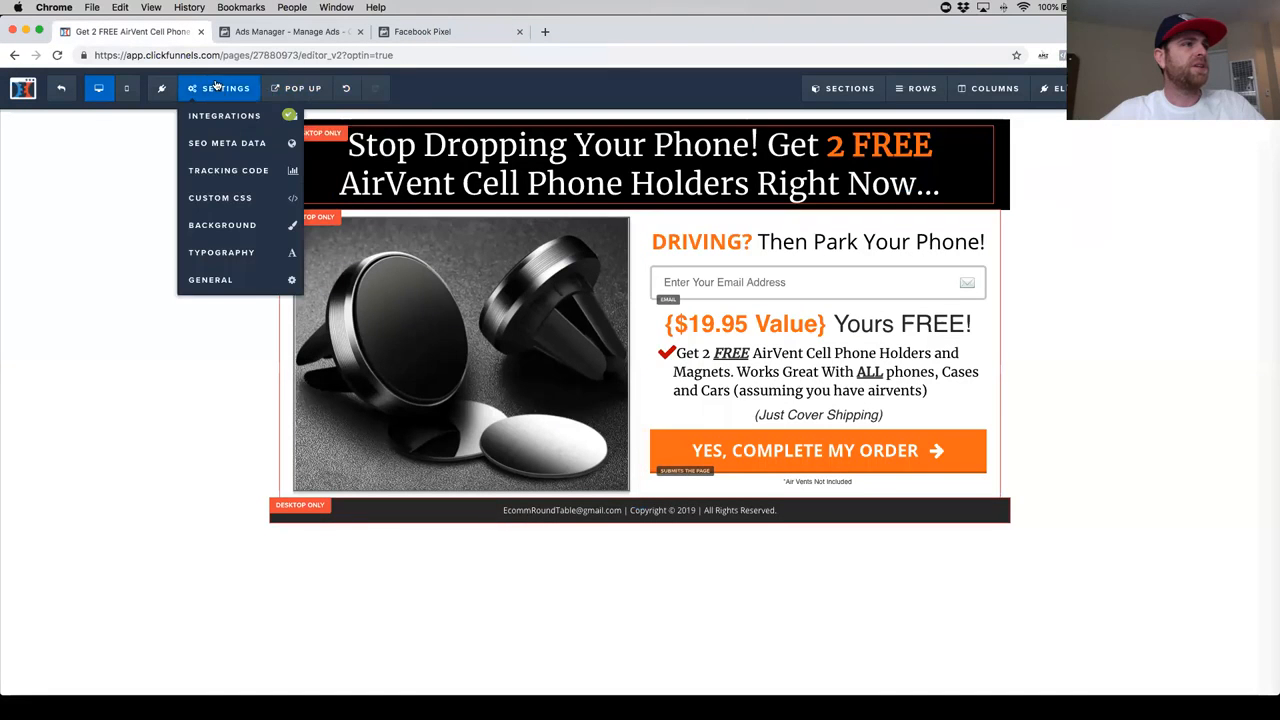
{"action": "left_click", "coordinate": [234, 175]}
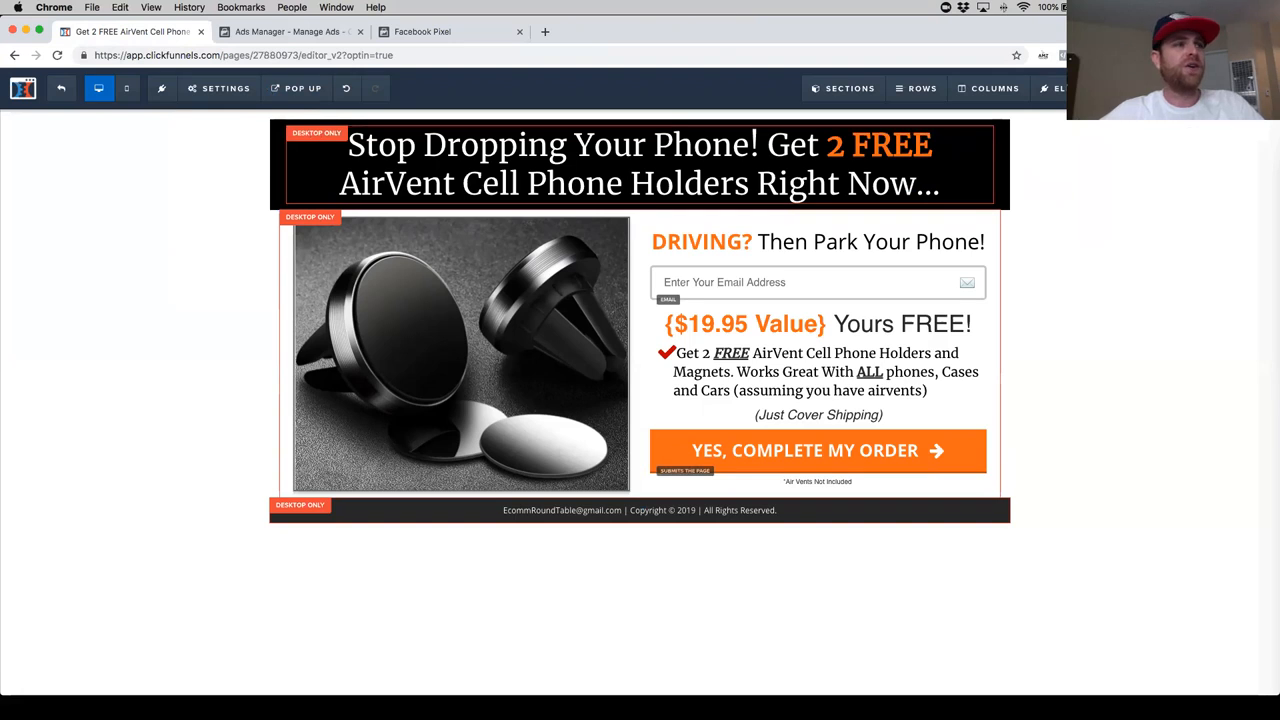
{"action": "left_click", "coordinate": [215, 99]}
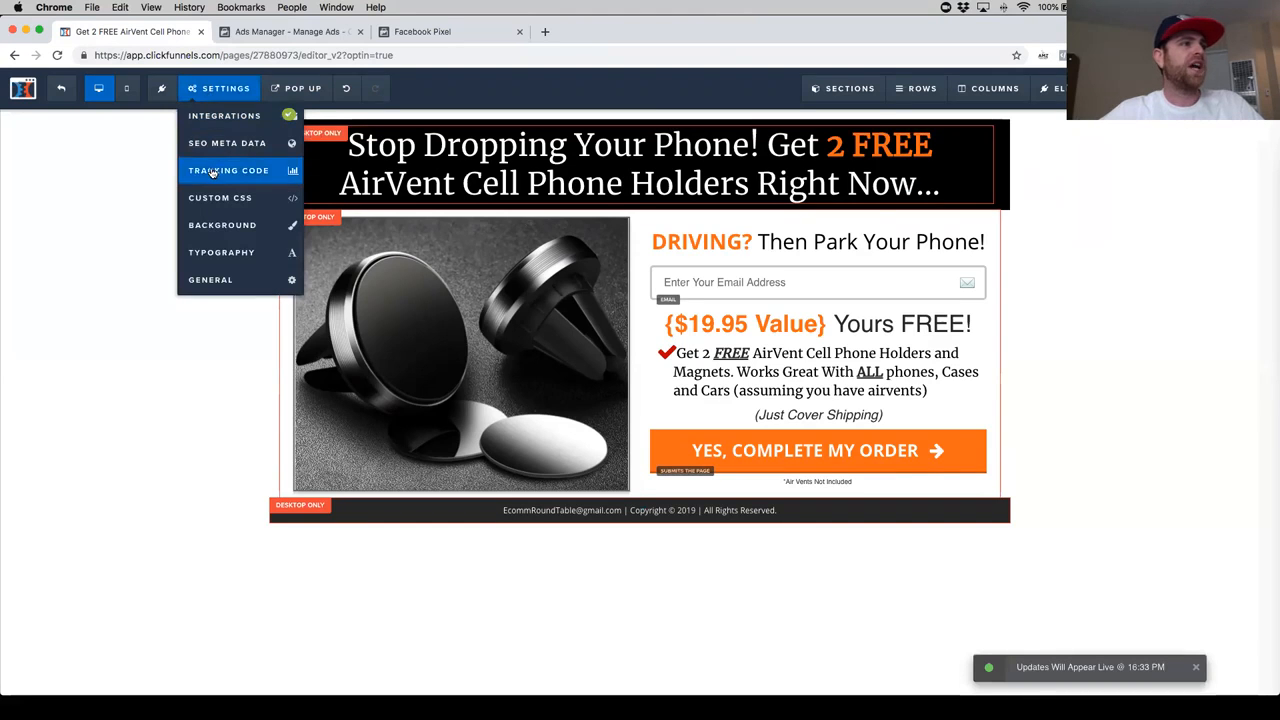
{"action": "left_click", "coordinate": [212, 173]}
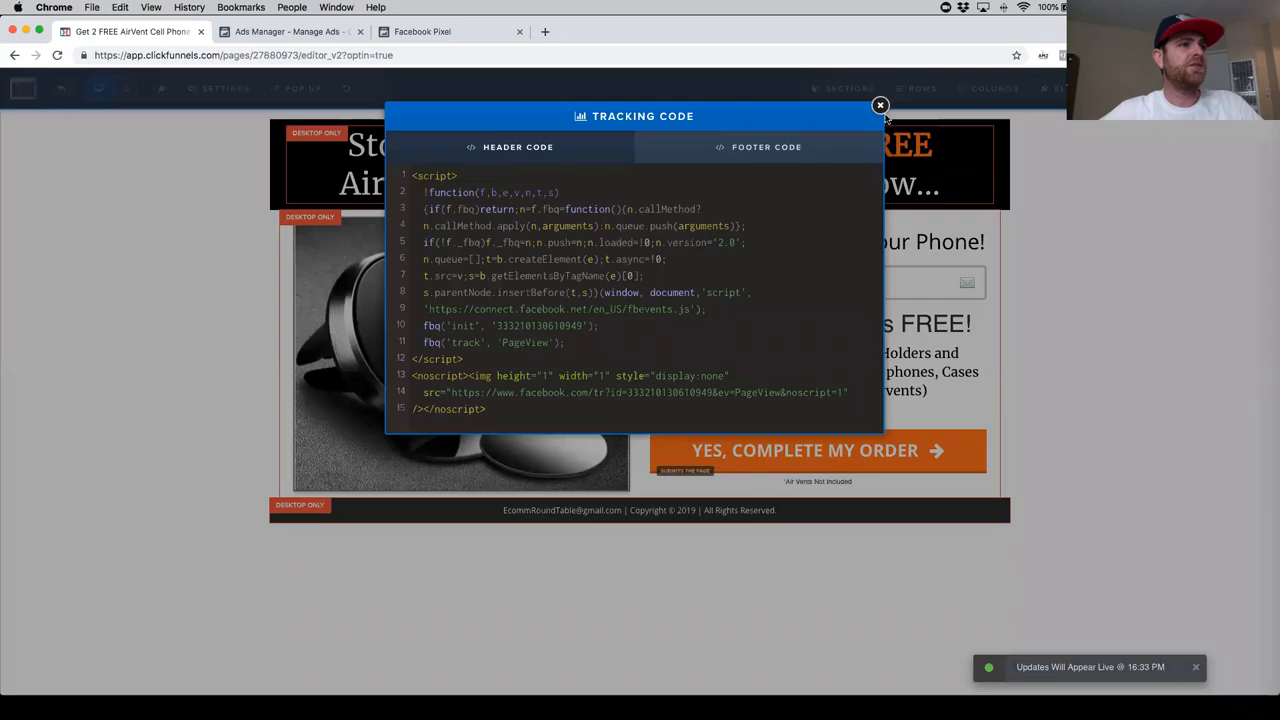
{"action": "left_click", "coordinate": [880, 106]}
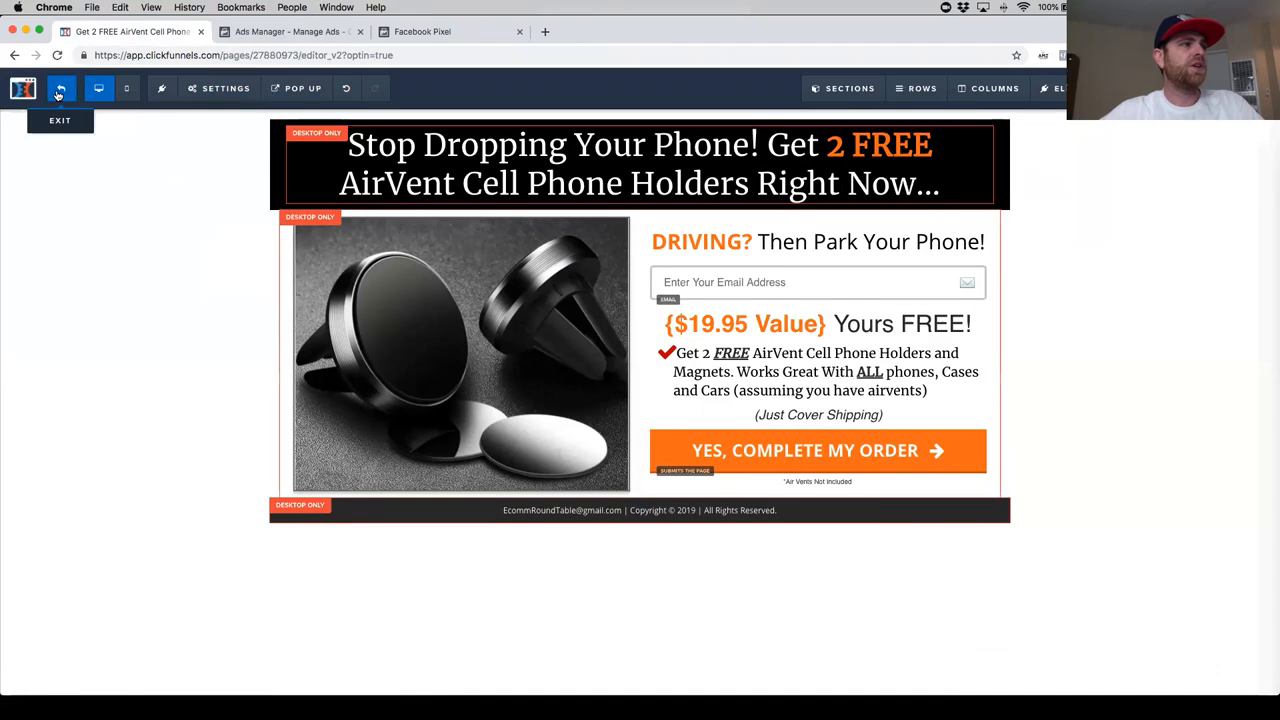
- Exit the opt-in page editor and open the Order From step's page for editing with its tracking code settings shown
{"action": "left_click", "coordinate": [59, 91]}
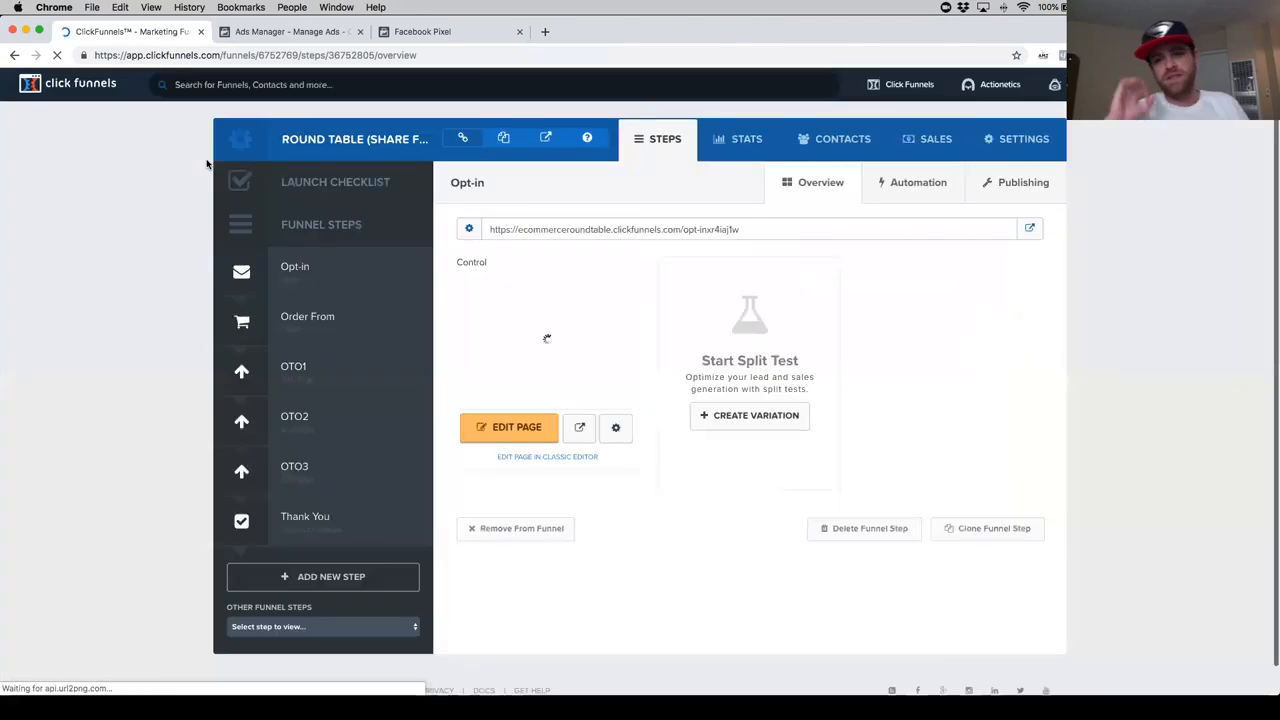
{"action": "left_click", "coordinate": [330, 319]}
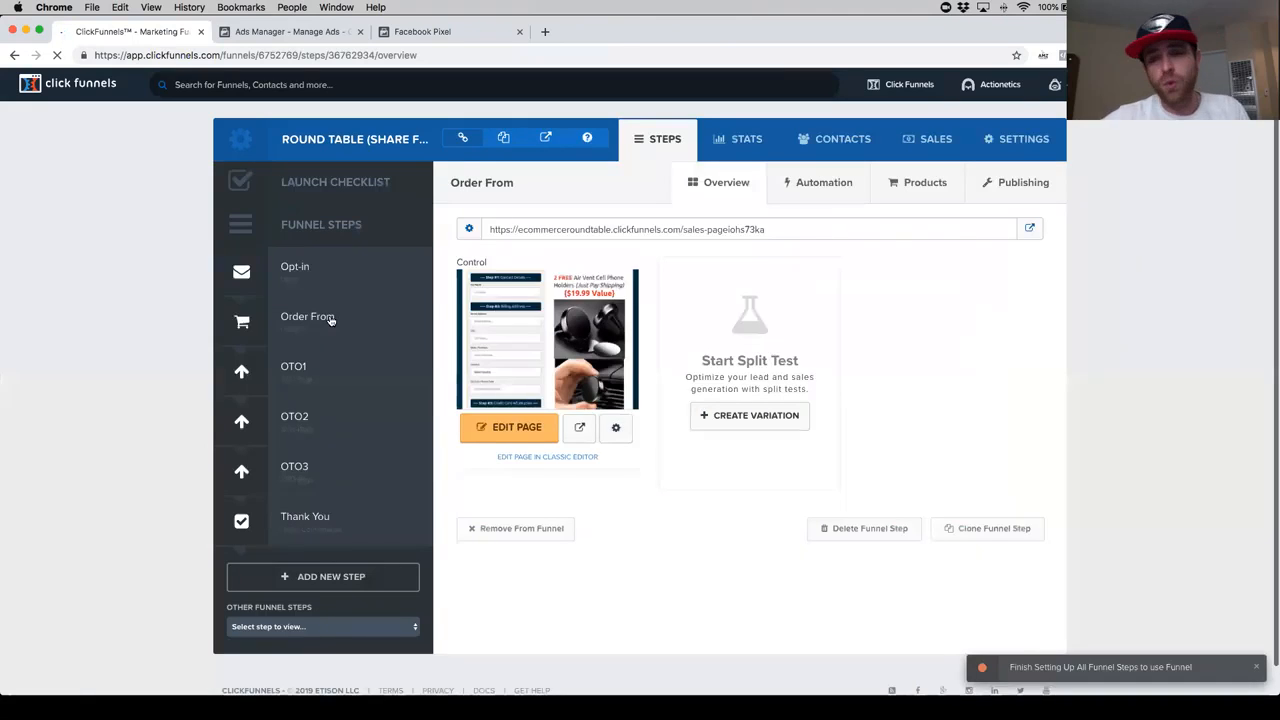
{"action": "left_click", "coordinate": [331, 320]}
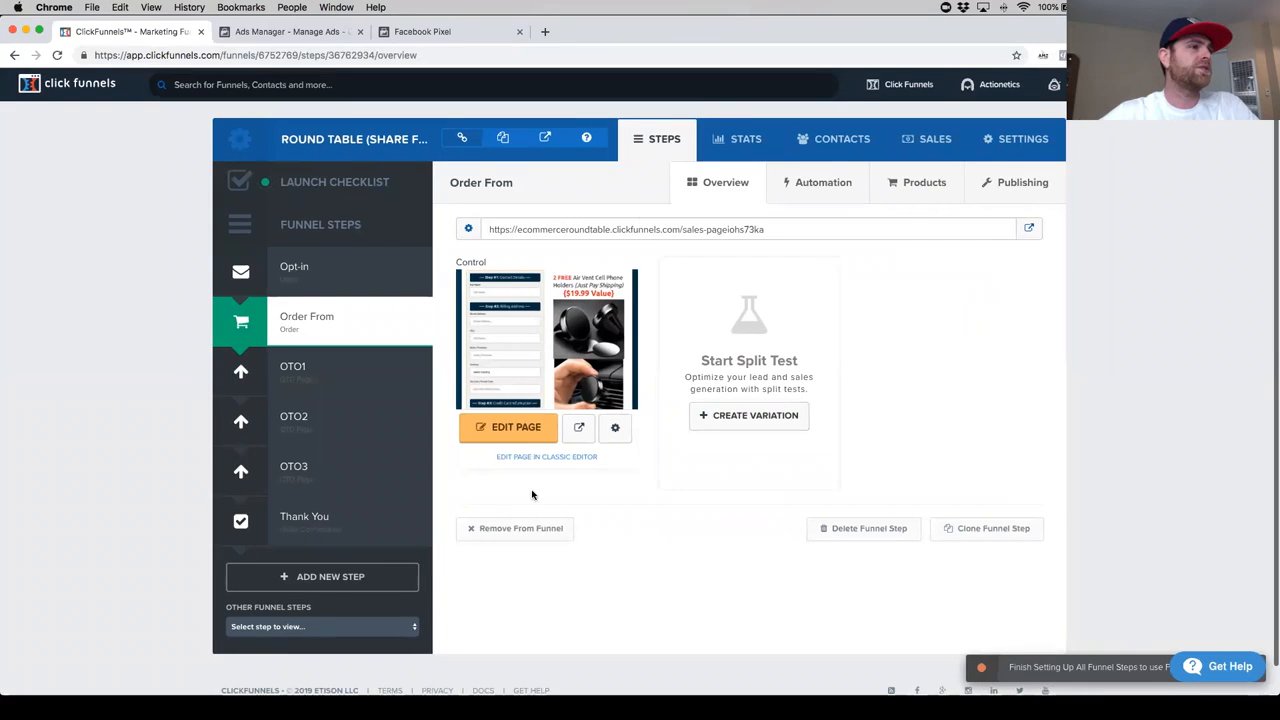
{"action": "left_click", "coordinate": [512, 432]}
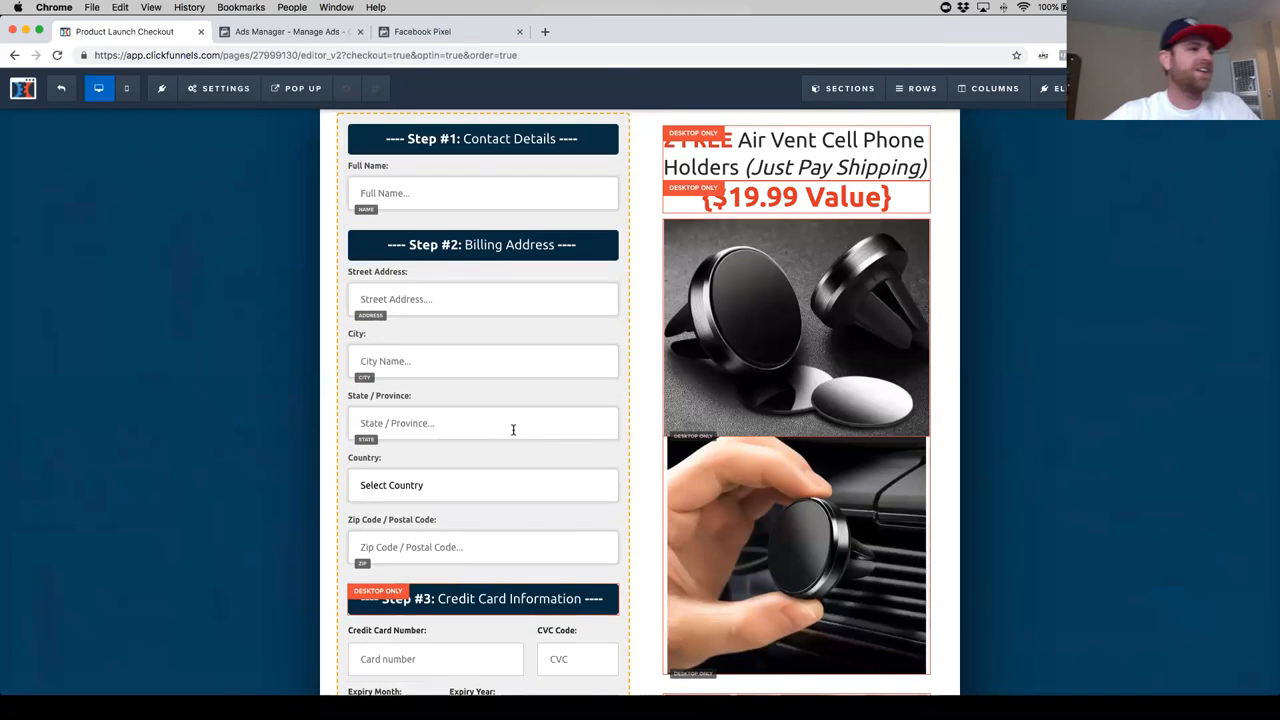
{"action": "mouse_move", "coordinate": [249, 103]}
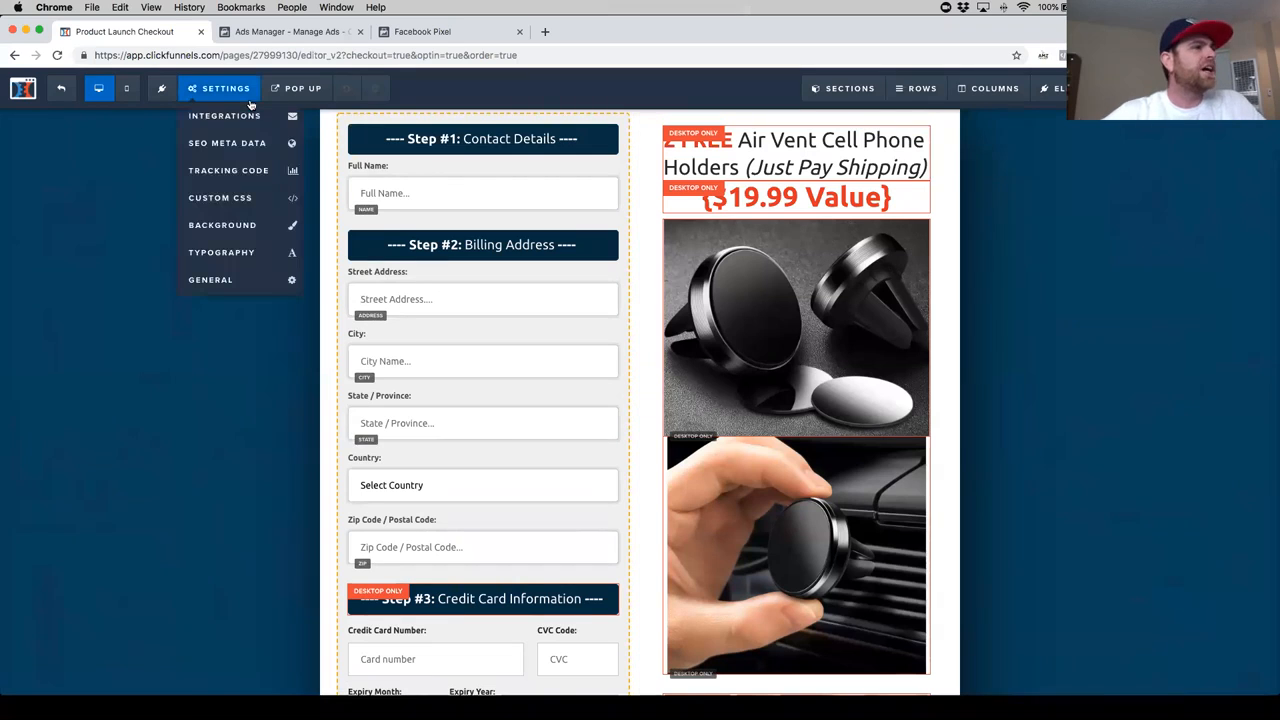
{"action": "left_click", "coordinate": [241, 178]}
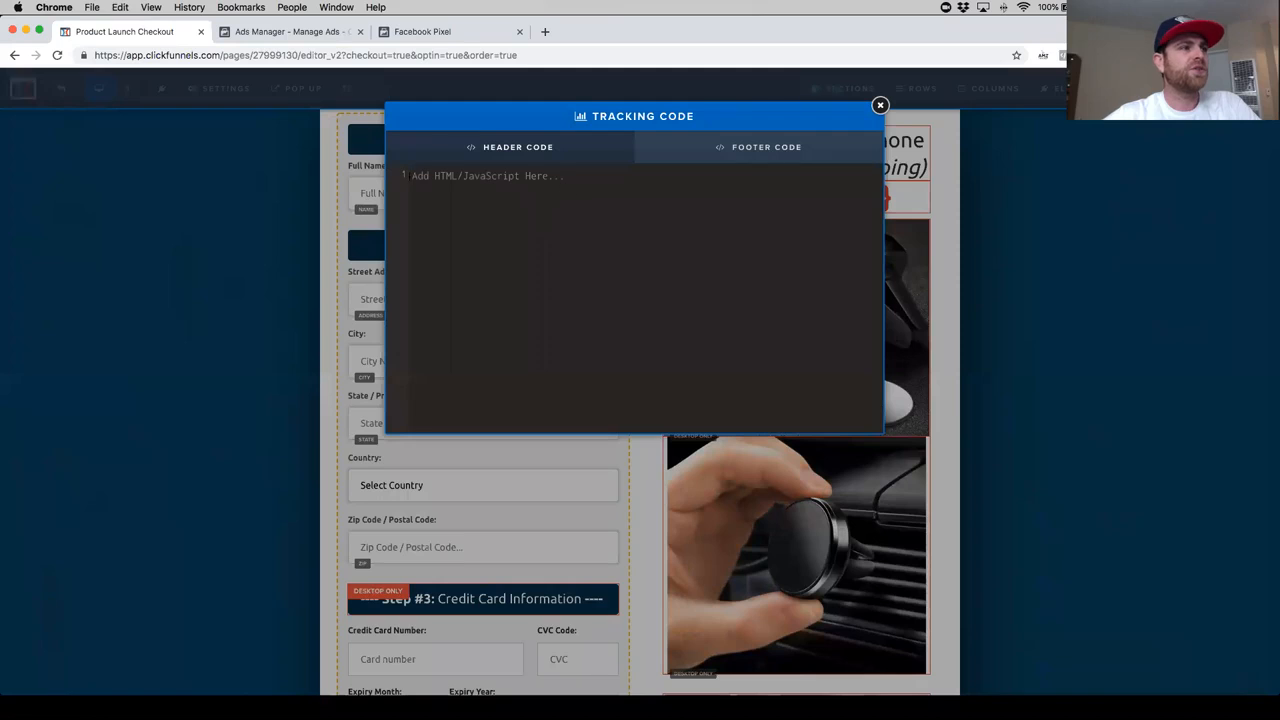
- Paste the pixel code into the order page's header code and remove the opening and closing Facebook Pixel Code comment lines
{"action": "key", "text": "super+v"}
{"action": "scroll", "coordinate": [405, 179], "scroll_direction": "up", "scroll_amount": 1}
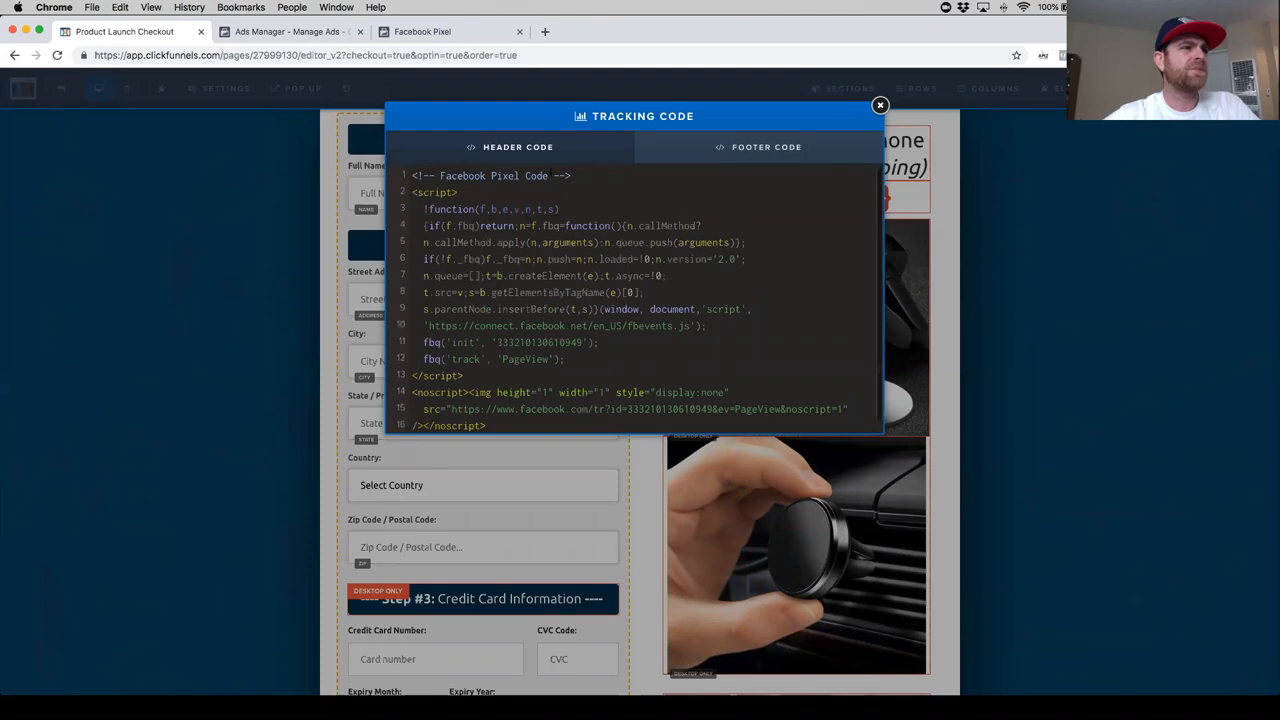
{"action": "key", "text": "shift+super+Left"}
{"action": "key", "text": "BackSpace"}
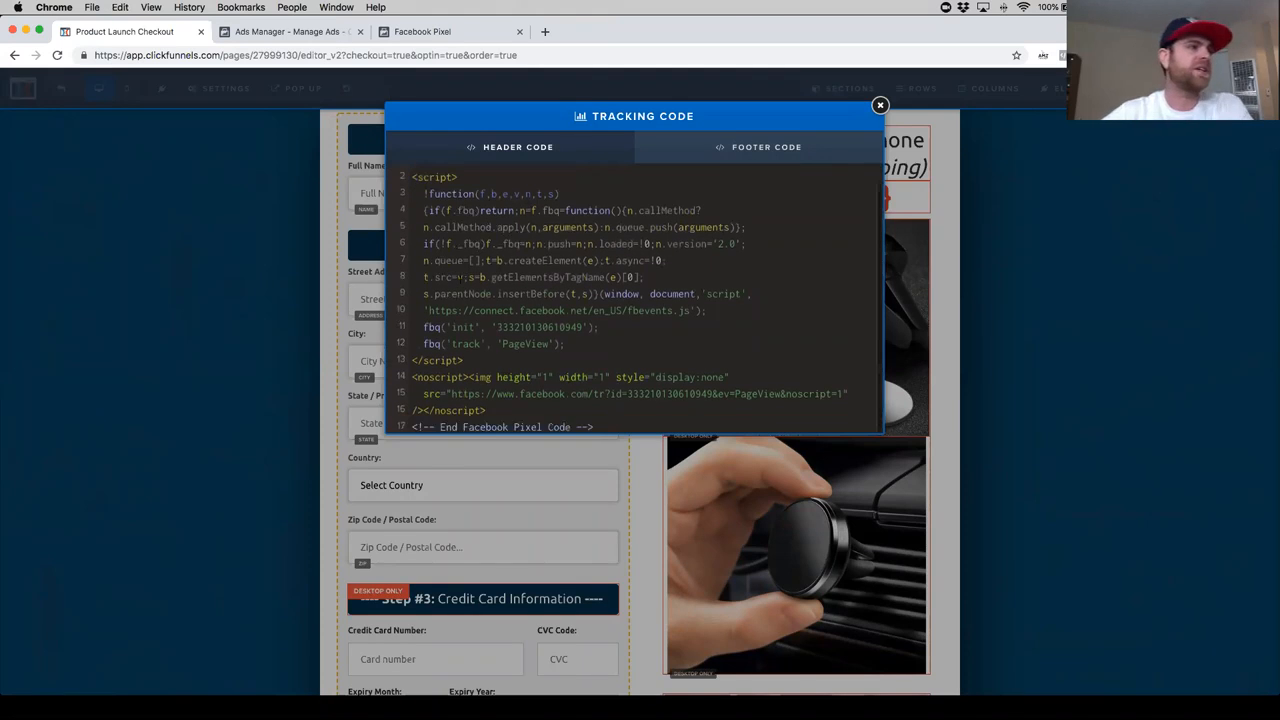
{"action": "key", "text": "Delete"}
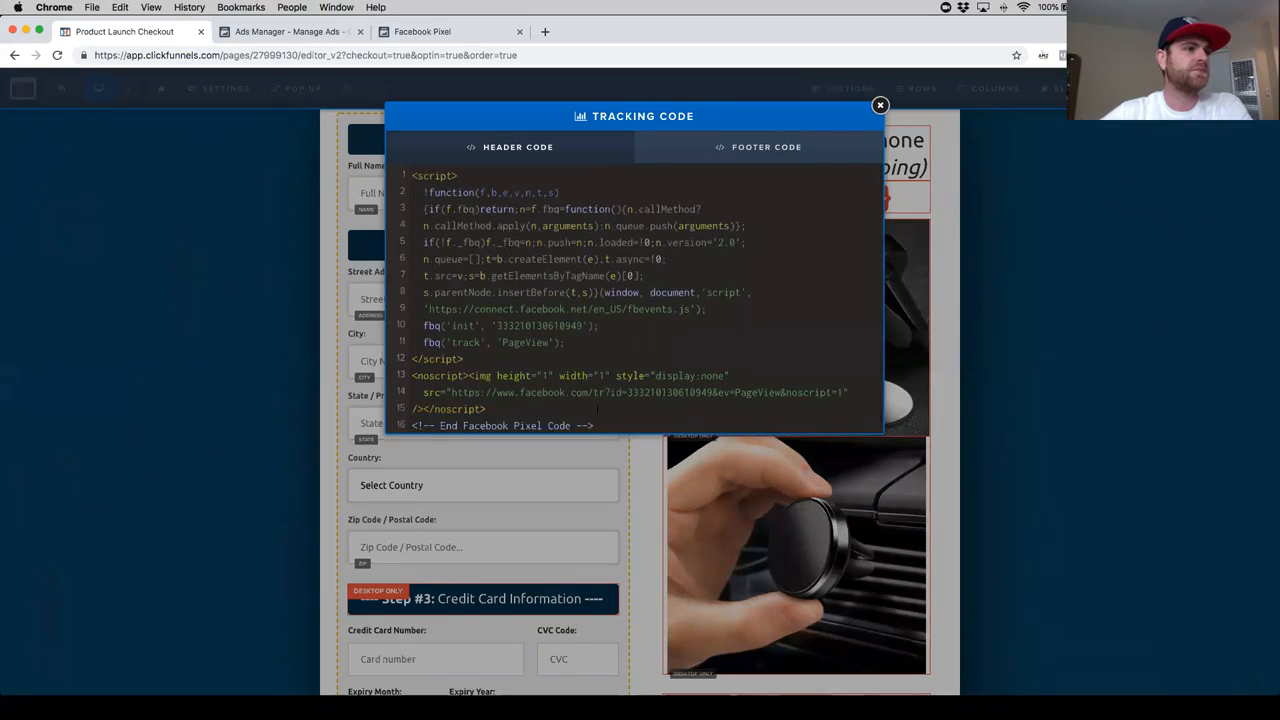
{"action": "left_click_drag", "start_coordinate": [604, 426], "coordinate": [424, 426]}
{"action": "left_click", "coordinate": [526, 426]}
{"action": "left_click_drag", "start_coordinate": [610, 425], "coordinate": [412, 425]}
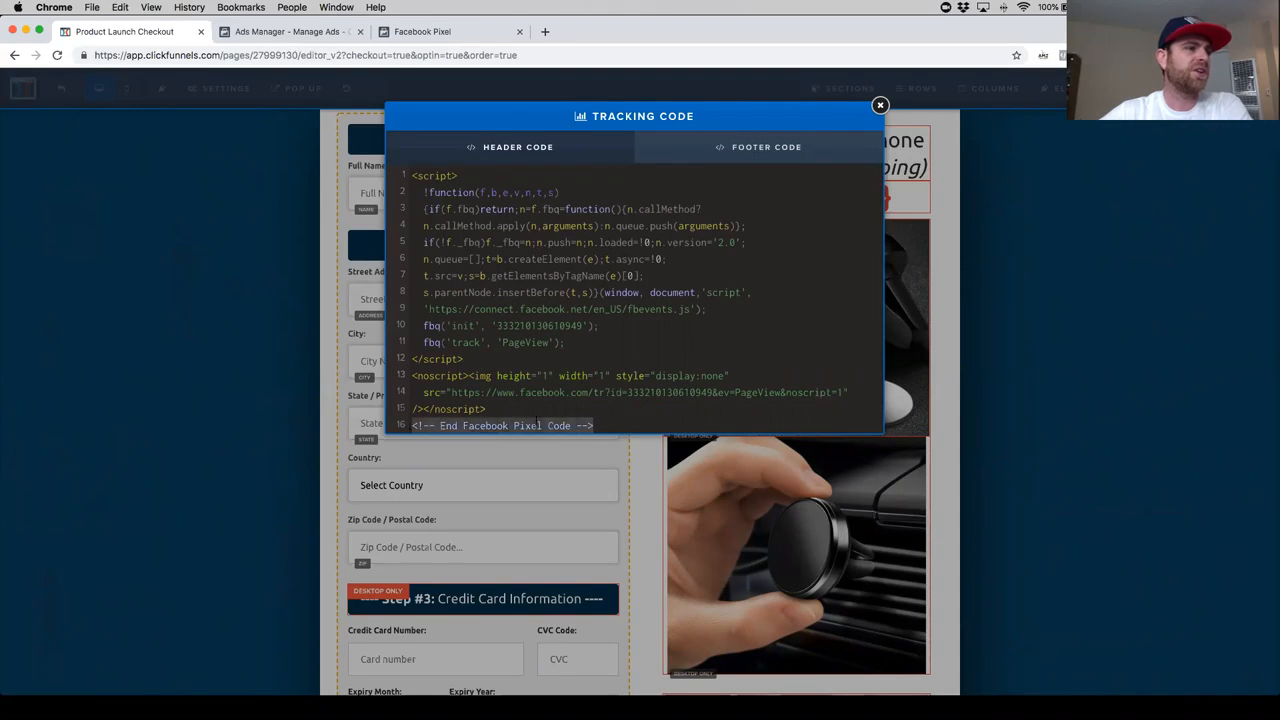
{"action": "key", "text": "BackSpace"}
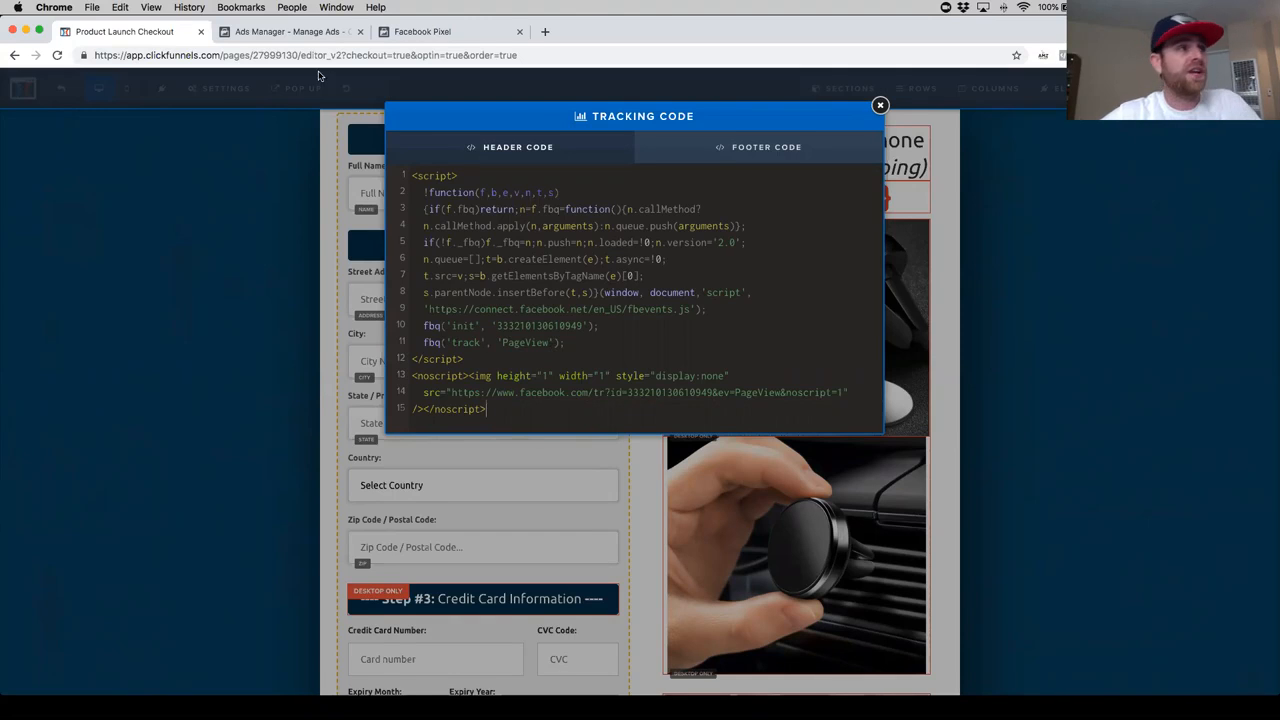
- Advance the Install Pixel dialog in Facebook Events Manager to the event setup stage
{"action": "left_click", "coordinate": [422, 36]}
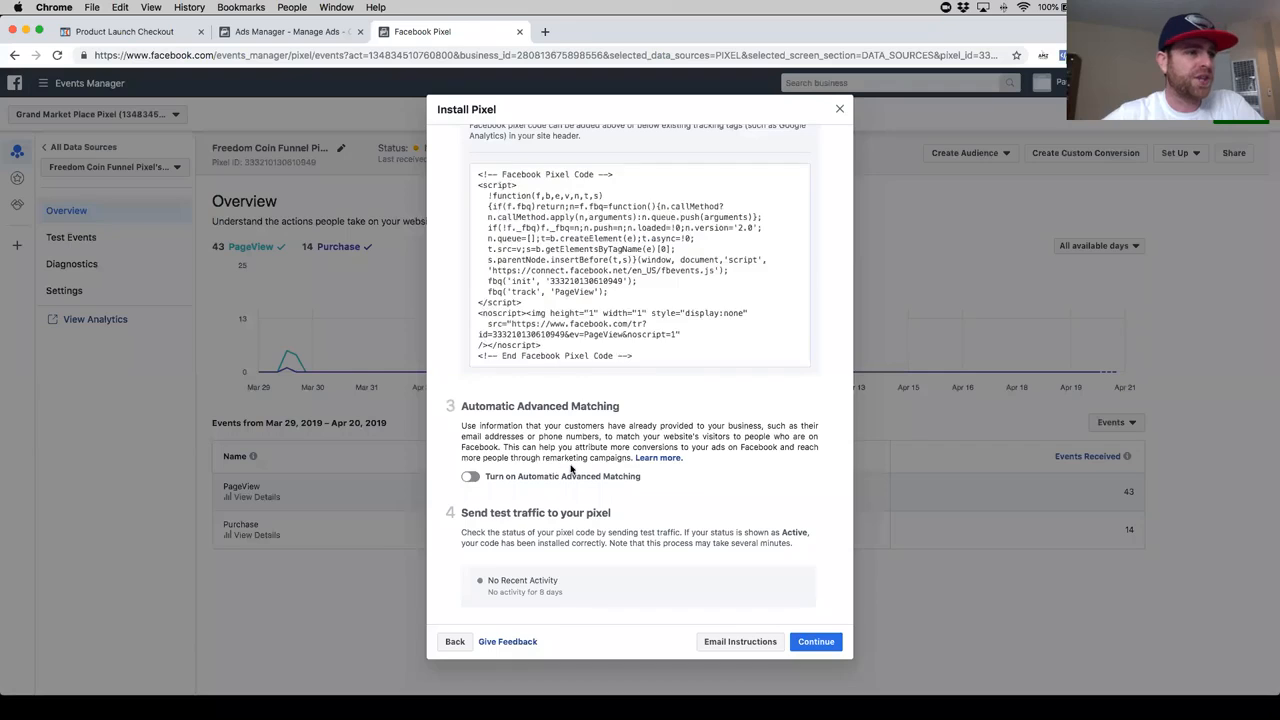
{"action": "scroll", "coordinate": [563, 474], "scroll_direction": "down", "scroll_amount": 3}
{"action": "left_click", "coordinate": [815, 645]}
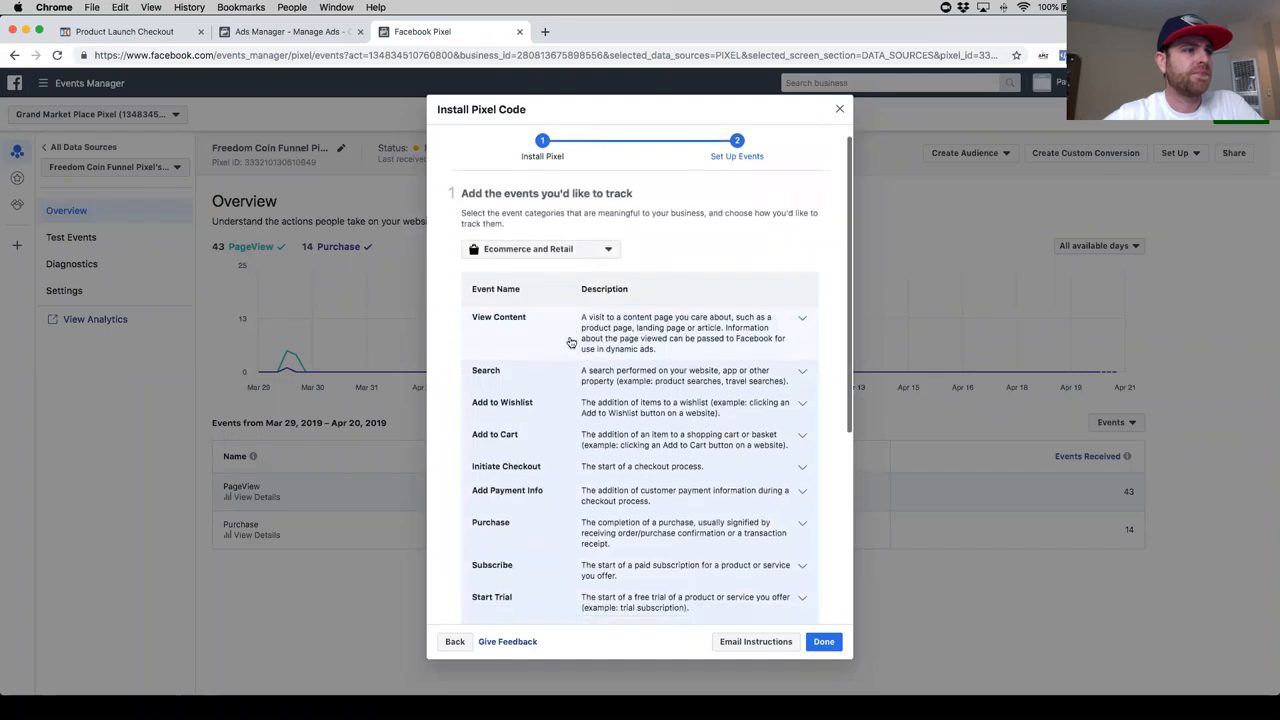
- Look through the Ecommerce and Retail event list for an event that suits the order page
{"action": "scroll", "coordinate": [568, 390], "scroll_direction": "down", "scroll_amount": 2}
{"action": "scroll", "coordinate": [542, 458], "scroll_direction": "down", "scroll_amount": 1}
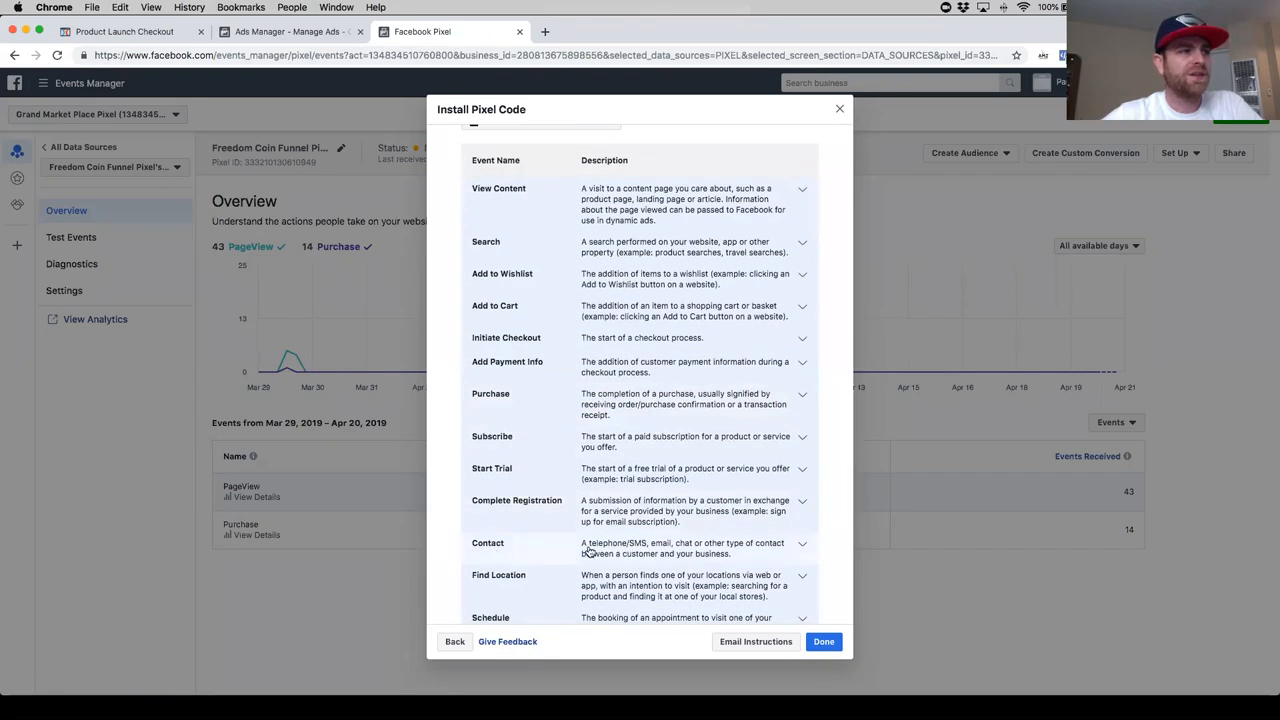
{"action": "scroll", "coordinate": [530, 420], "scroll_direction": "up", "scroll_amount": 2}
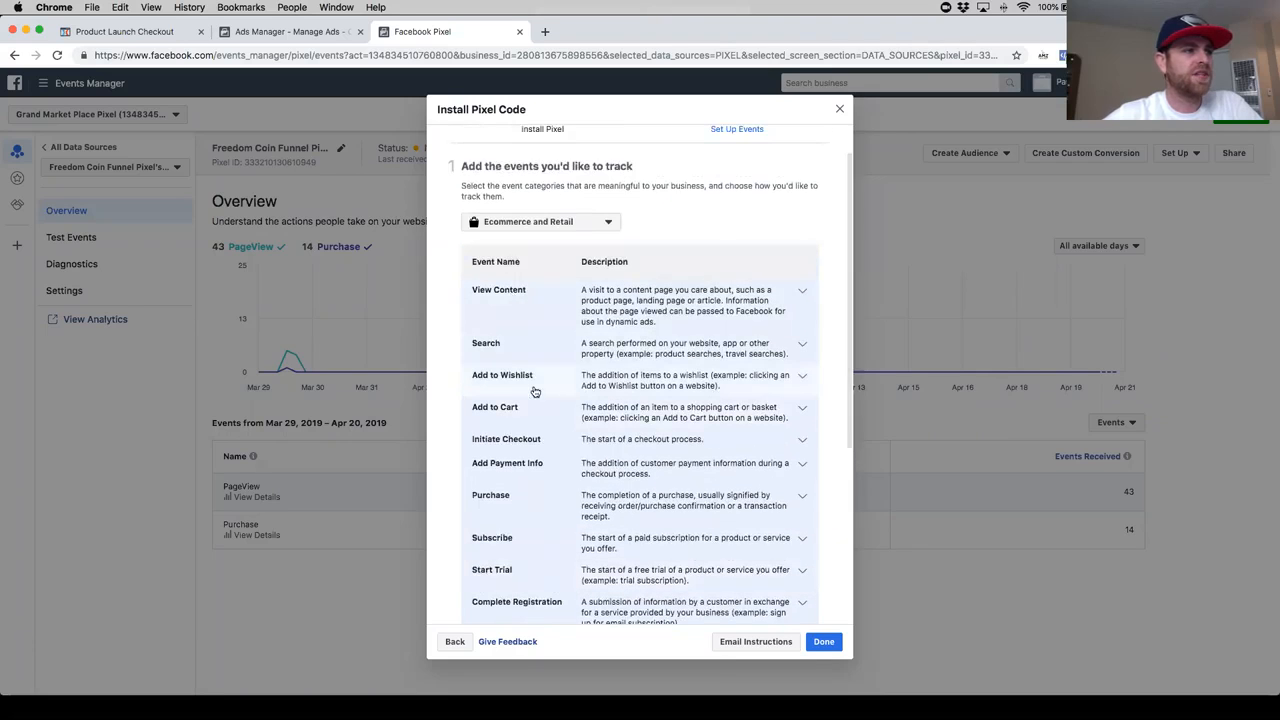
{"action": "scroll", "coordinate": [535, 390], "scroll_direction": "down", "scroll_amount": 1}
{"action": "scroll", "coordinate": [538, 393], "scroll_direction": "down", "scroll_amount": 2}
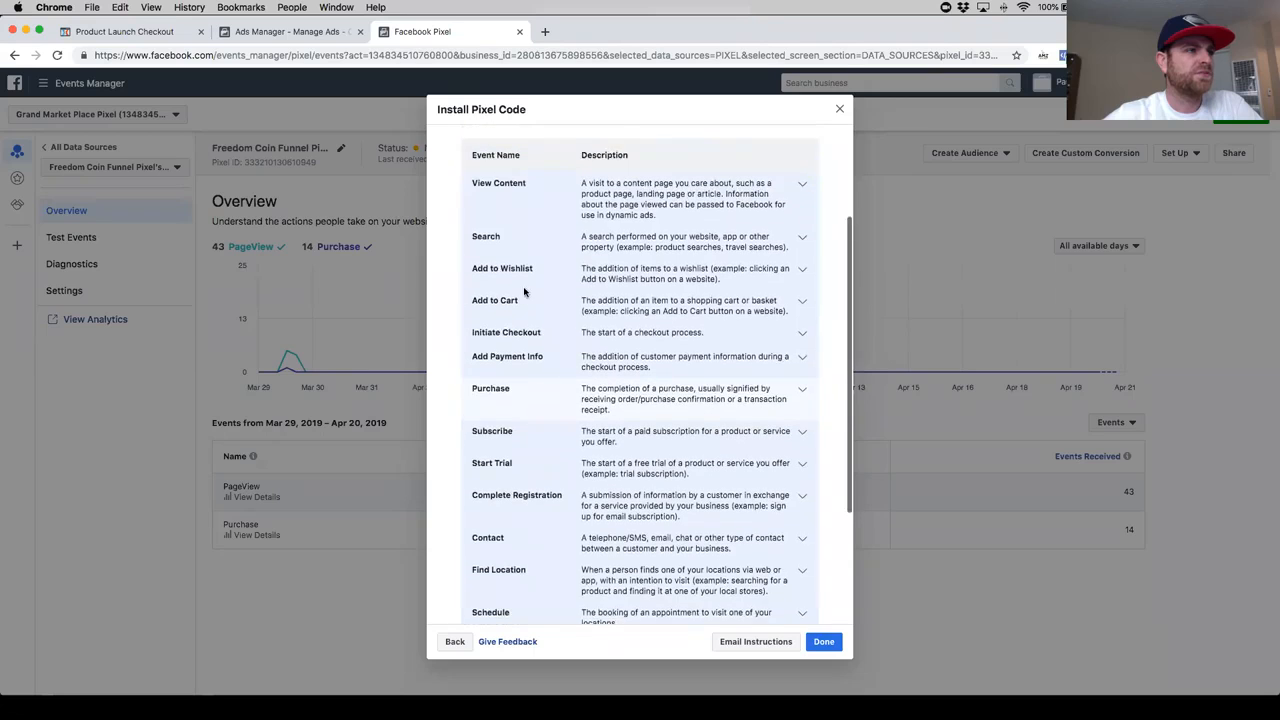
{"action": "scroll", "coordinate": [537, 390], "scroll_direction": "up", "scroll_amount": 1}
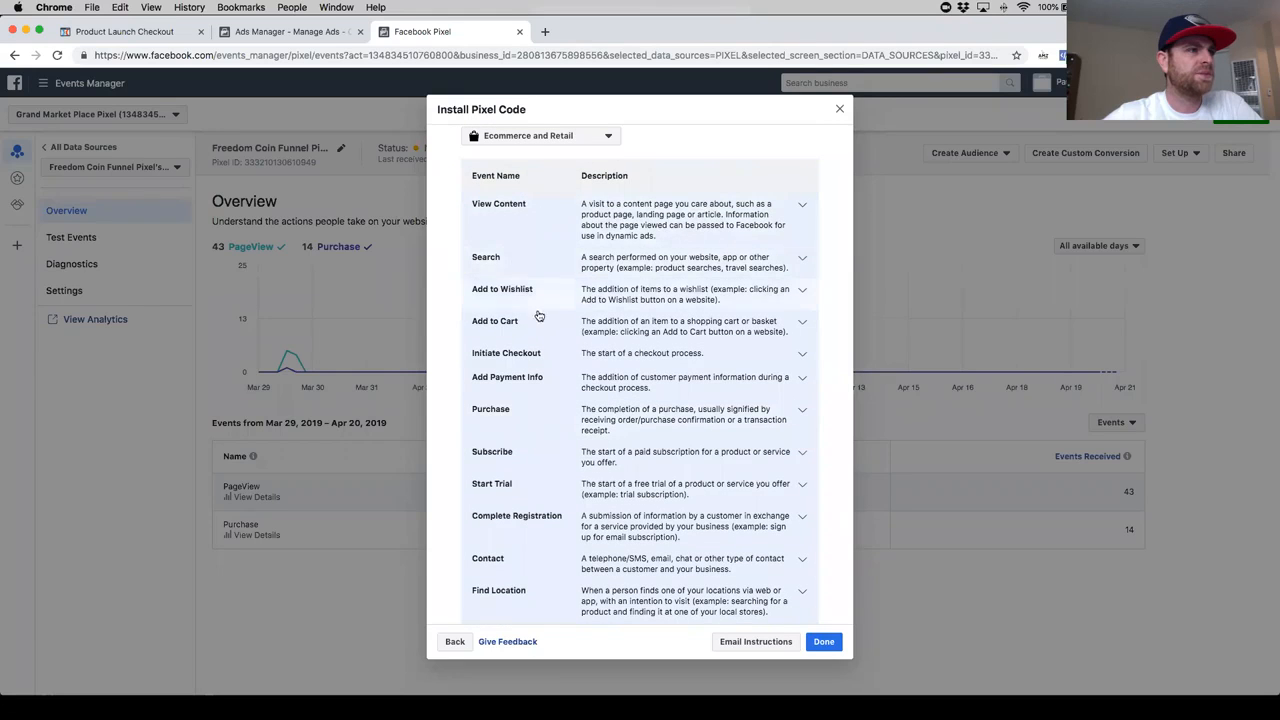
{"action": "scroll", "coordinate": [535, 400], "scroll_direction": "down", "scroll_amount": 1}
{"action": "scroll", "coordinate": [549, 552], "scroll_direction": "down", "scroll_amount": 2}
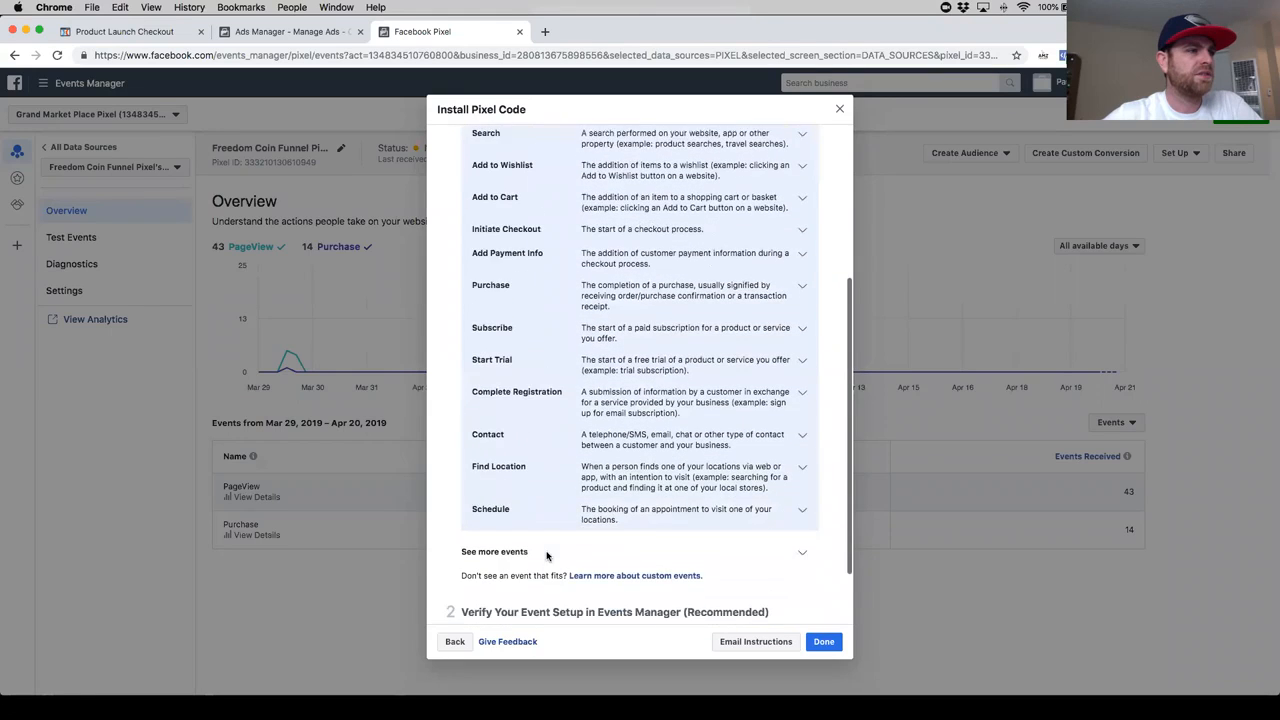
- Expand the Contact event, copy its page-load event code and return to the order page's tracking code in ClickFunnels
{"action": "left_click", "coordinate": [758, 411]}
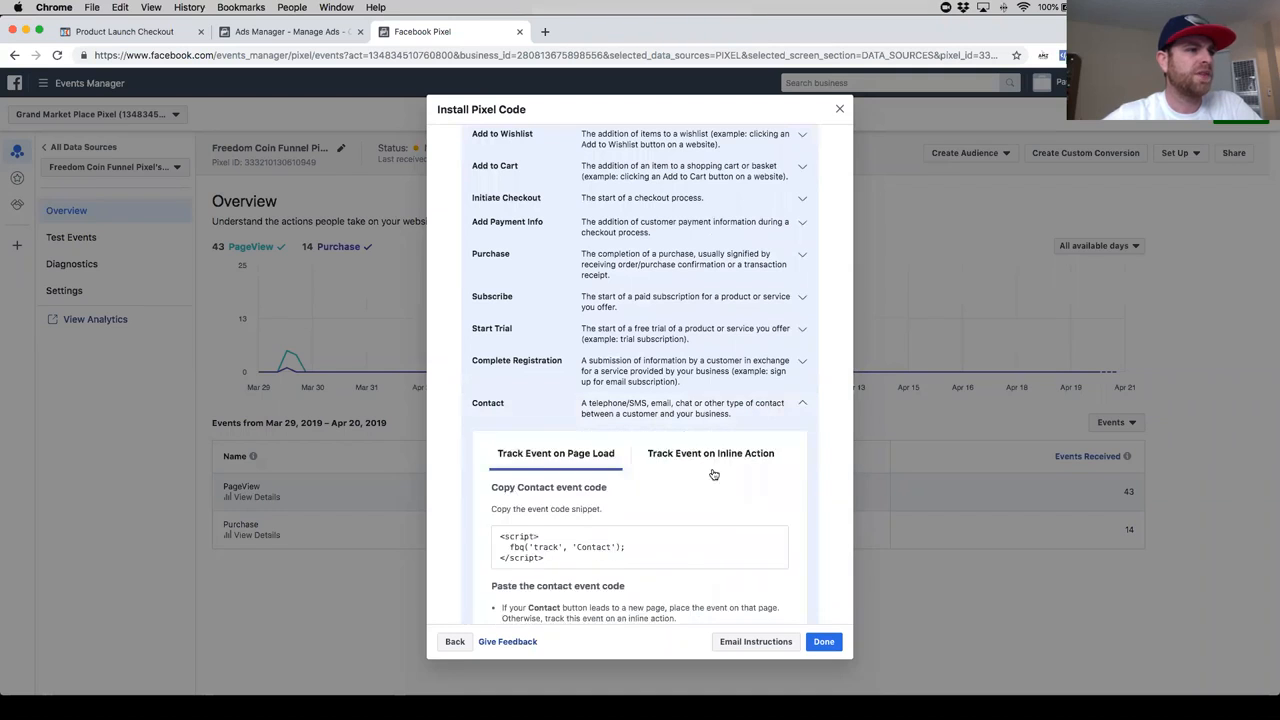
{"action": "scroll", "coordinate": [715, 478], "scroll_direction": "down", "scroll_amount": 4}
{"action": "scroll", "coordinate": [722, 495], "scroll_direction": "down", "scroll_amount": 1}
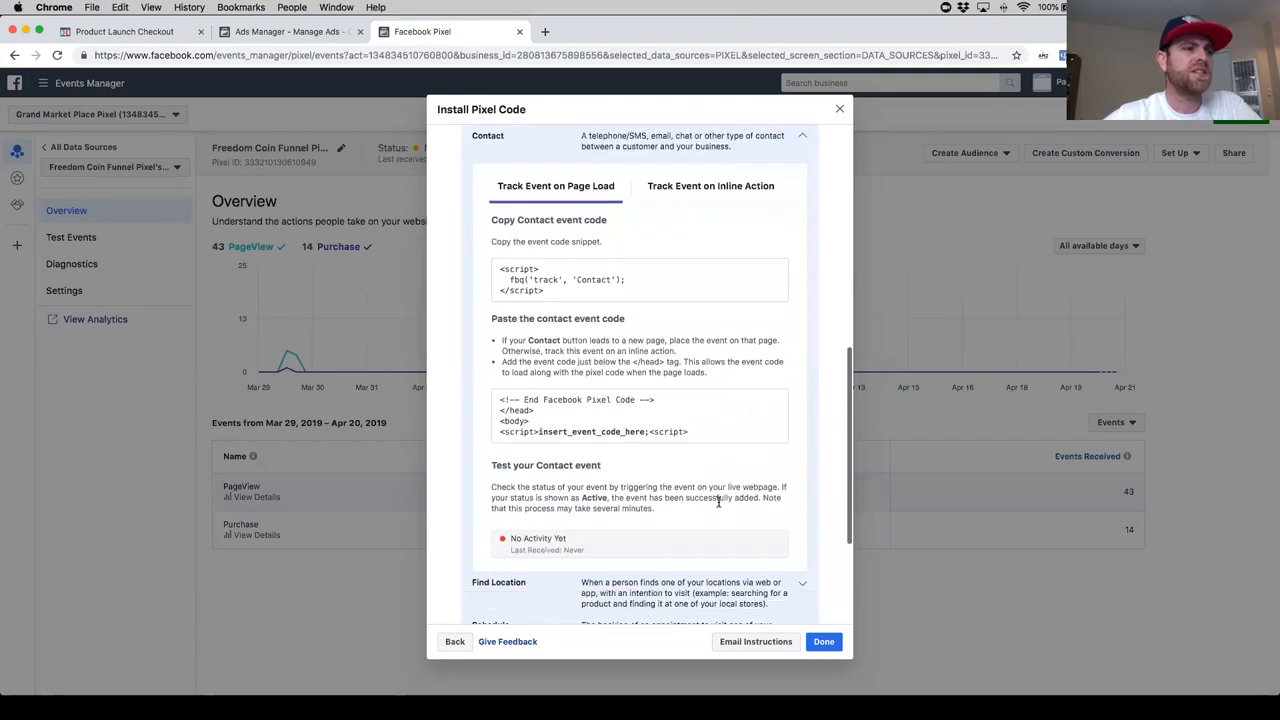
{"action": "scroll", "coordinate": [717, 503], "scroll_direction": "up", "scroll_amount": 2}
{"action": "scroll", "coordinate": [718, 505], "scroll_direction": "up", "scroll_amount": 1}
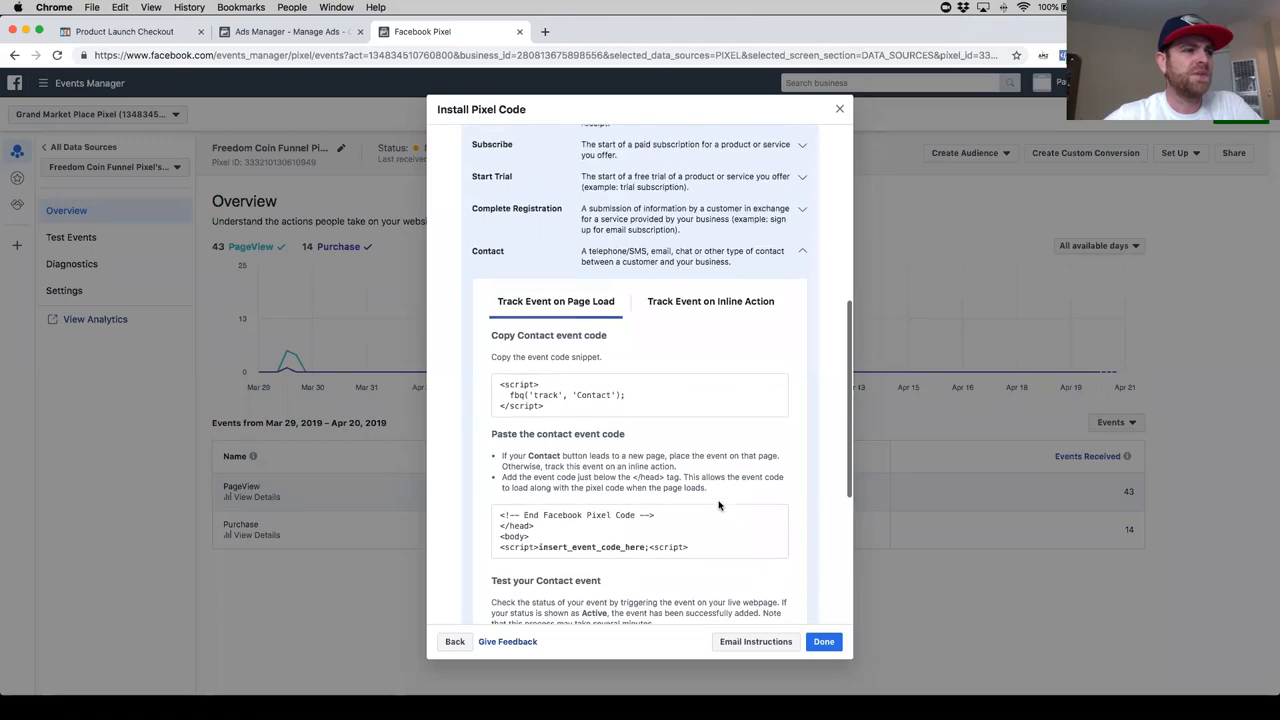
{"action": "mouse_move", "coordinate": [648, 417]}
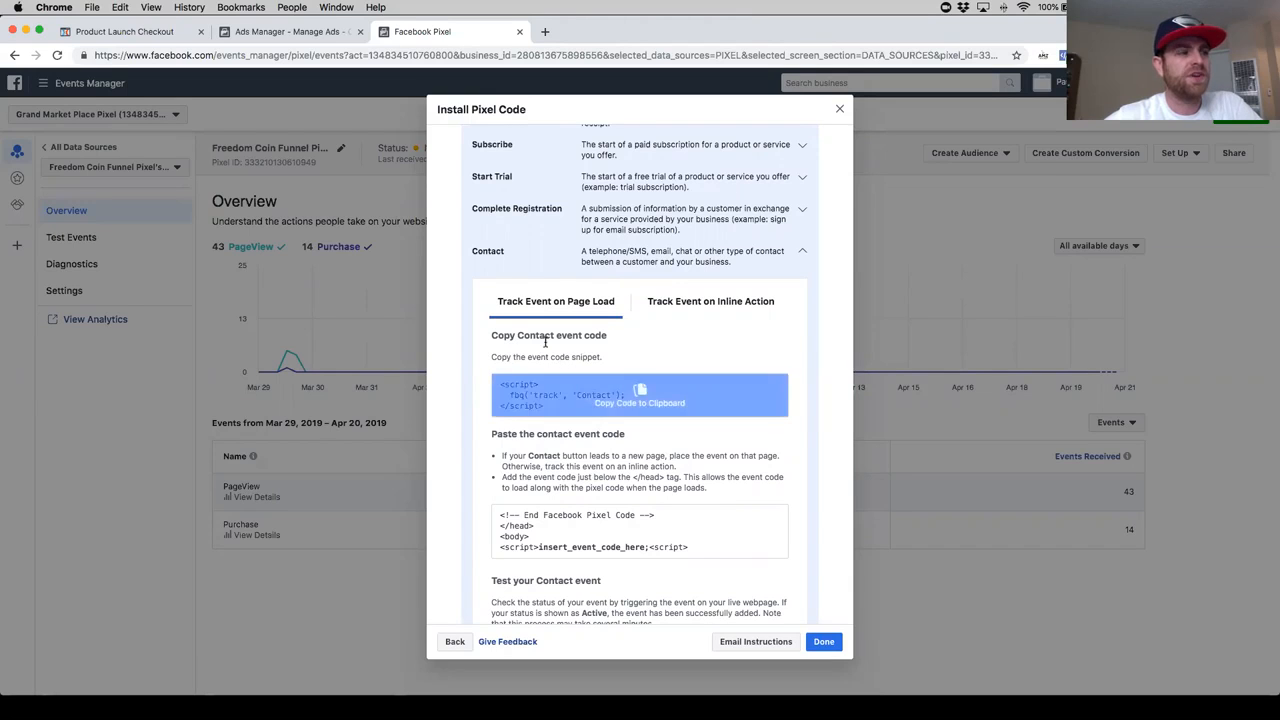
{"action": "left_click", "coordinate": [633, 402]}
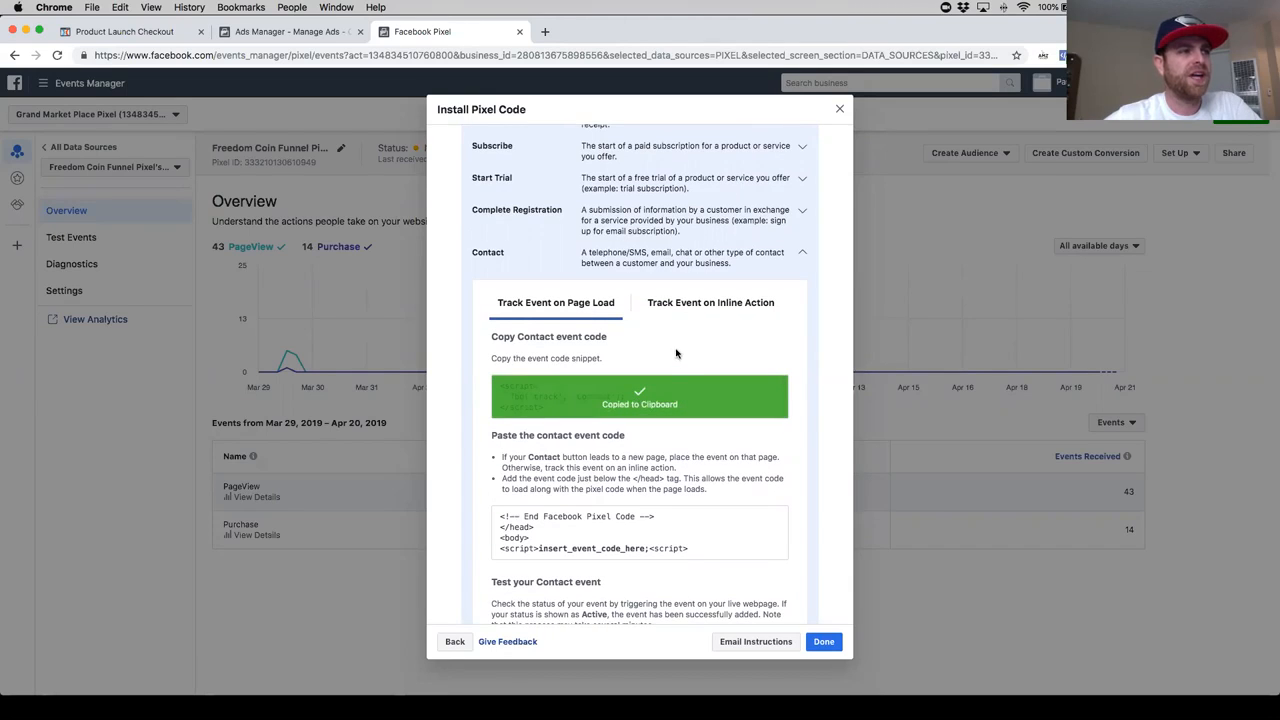
{"action": "left_click", "coordinate": [150, 32]}
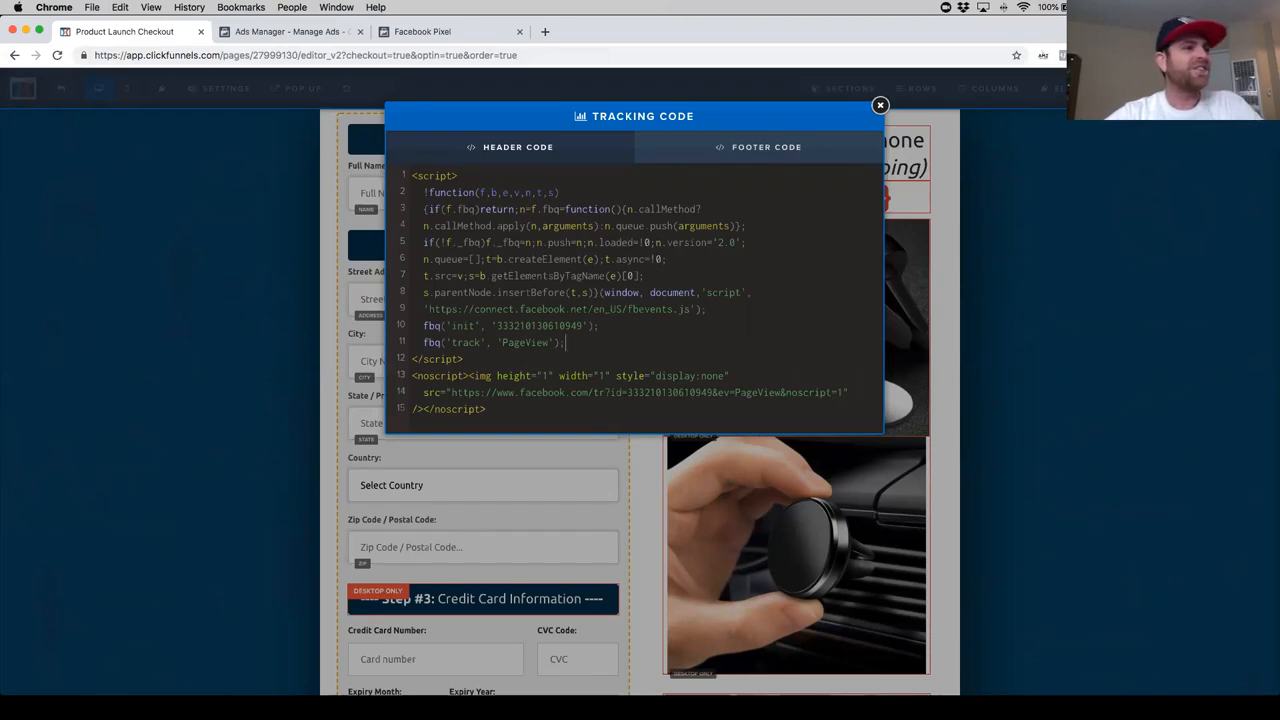
- Paste the Contact event code below the PageView line in the order page's header code and remove its extra opening and closing script tags
{"action": "key", "text": "Return"}
{"action": "key", "text": "super+v"}
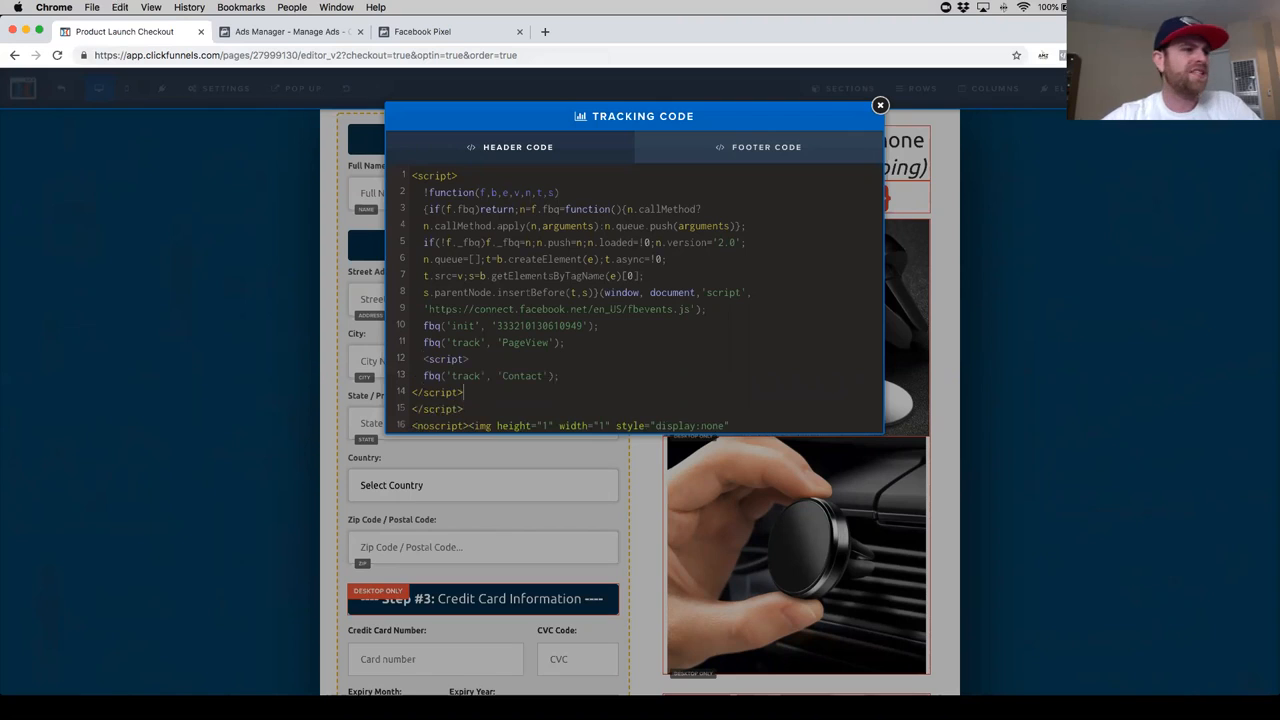
{"action": "scroll", "coordinate": [605, 337], "scroll_direction": "down", "scroll_amount": 2}
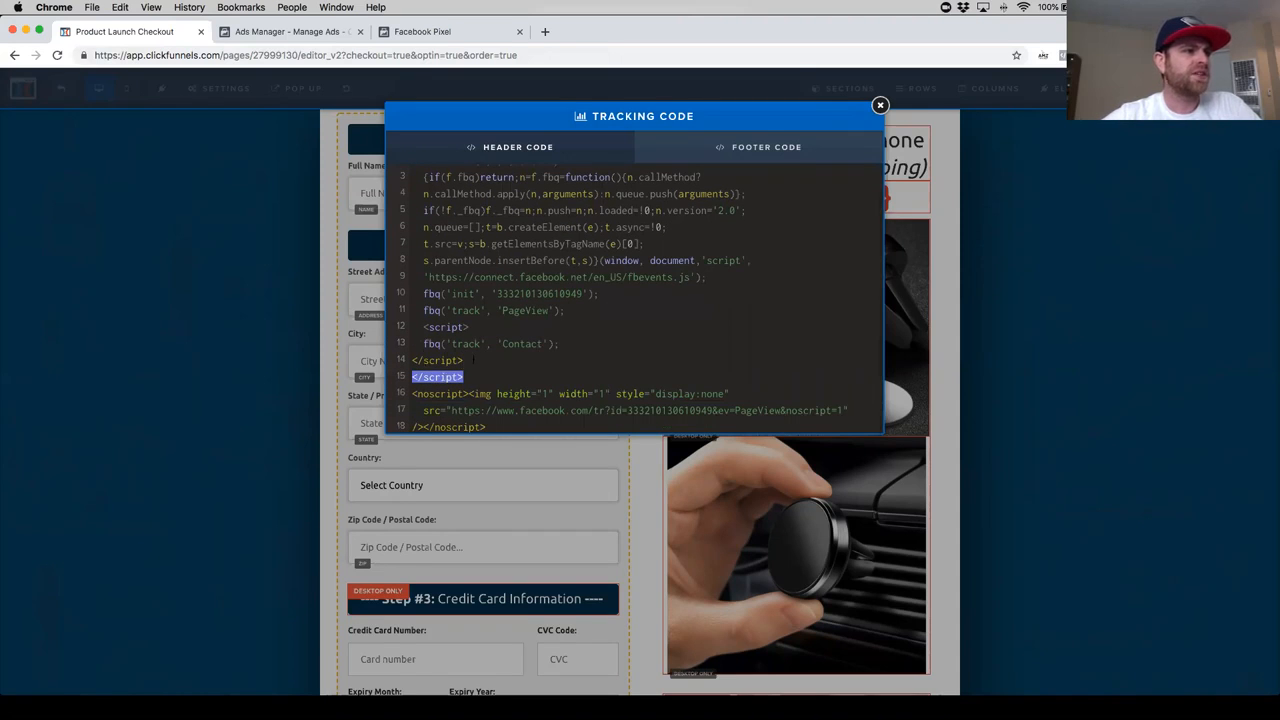
{"action": "left_click_drag", "start_coordinate": [473, 360], "coordinate": [399, 364]}
{"action": "key", "text": "BackSpace"}
{"action": "key", "text": "BackSpace"}
{"action": "left_click_drag", "start_coordinate": [477, 343], "coordinate": [423, 344]}
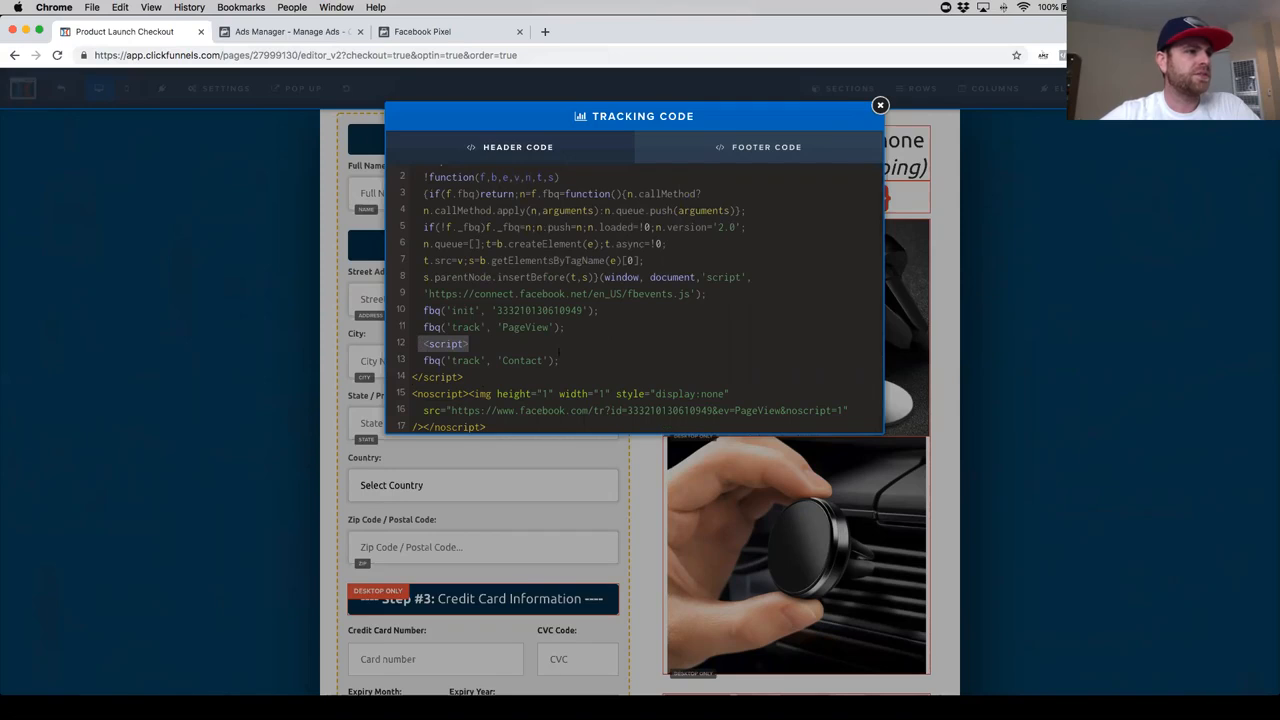
{"action": "key", "text": "BackSpace"}
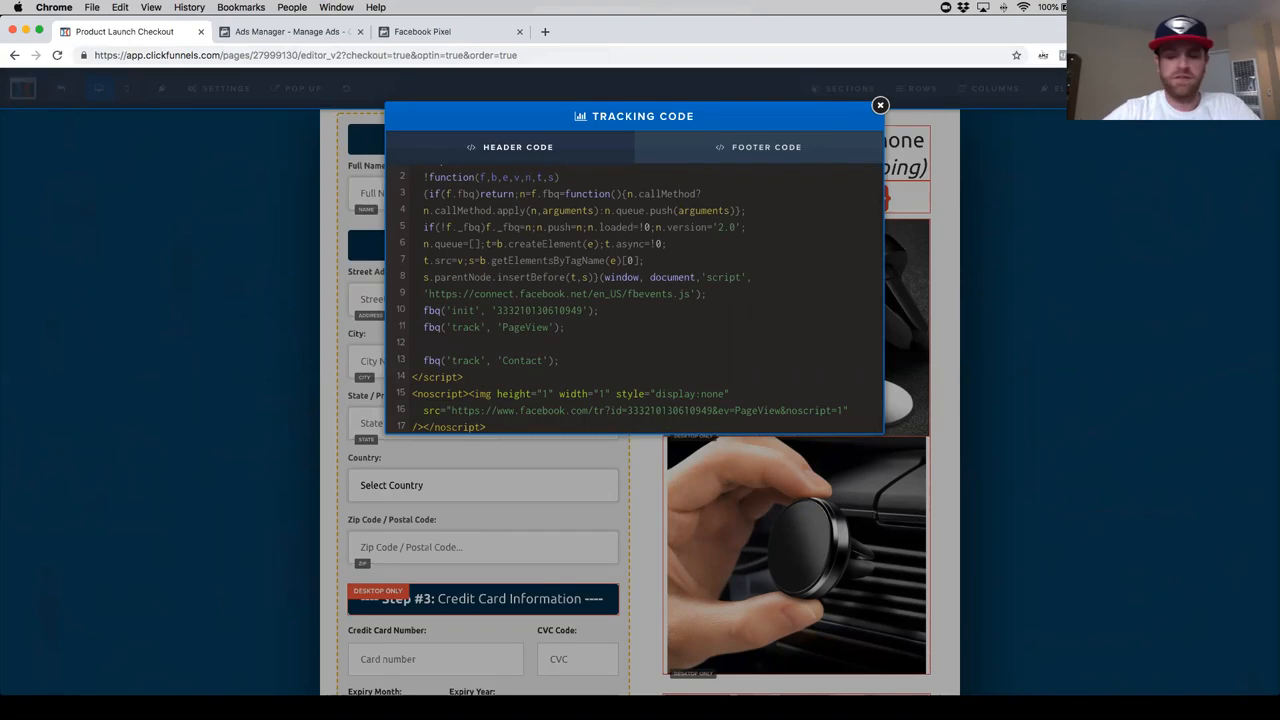
{"action": "key", "text": "BackSpace"}
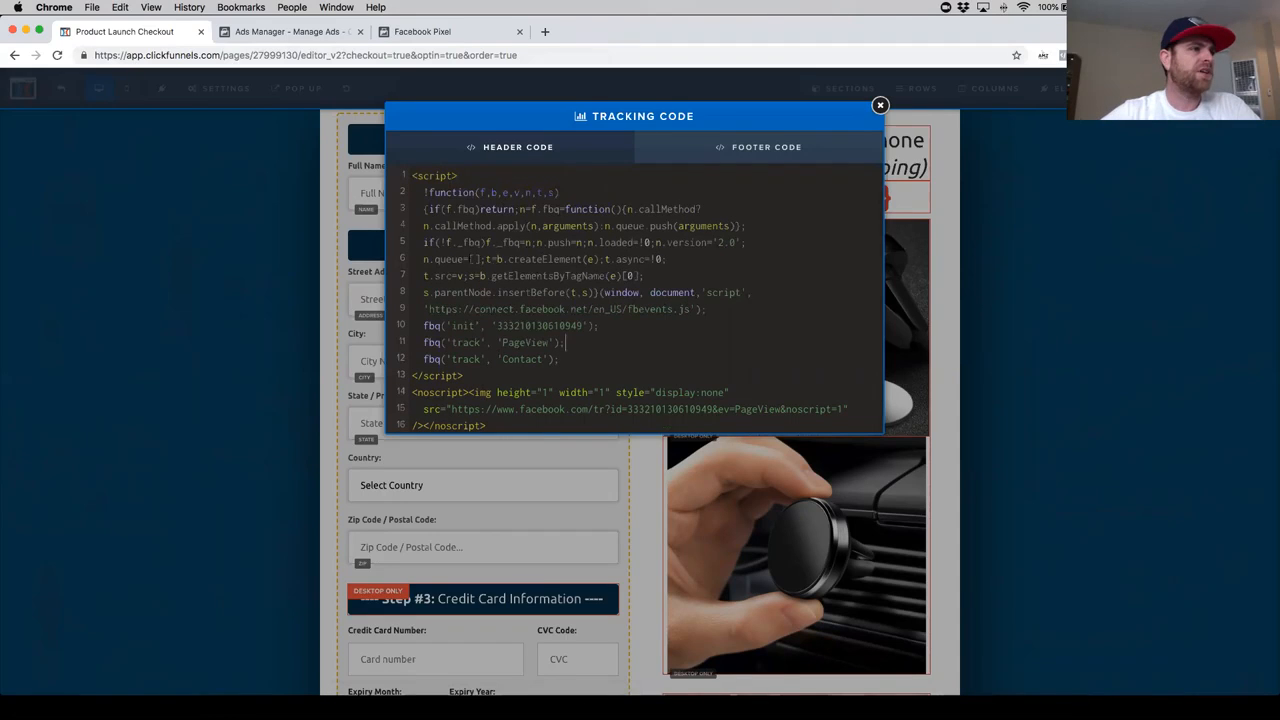
{"action": "mouse_move", "coordinate": [418, 176]}
{"action": "left_mouse_down"}
{"action": "mouse_move", "coordinate": [452, 176]}
{"action": "mouse_move", "coordinate": [418, 176]}
{"action": "left_mouse_up"}
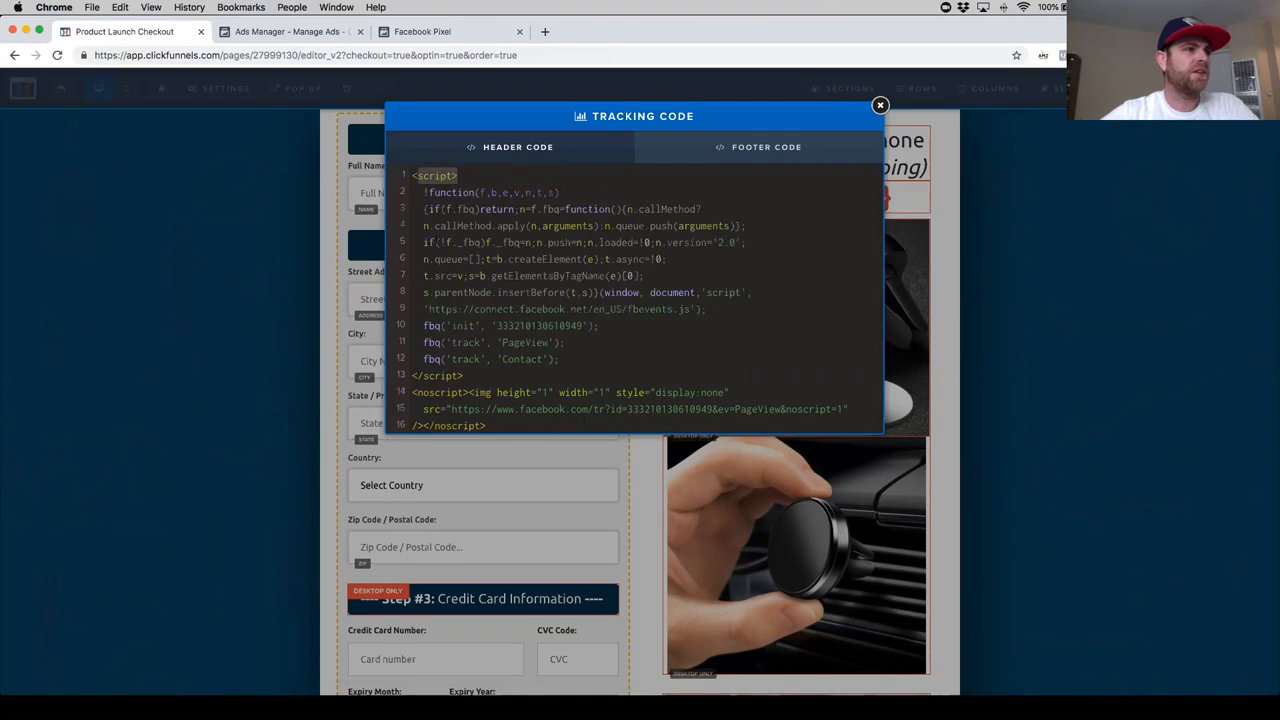
{"action": "mouse_move", "coordinate": [418, 377]}
{"action": "left_mouse_down"}
{"action": "mouse_move", "coordinate": [446, 376]}
{"action": "mouse_move", "coordinate": [412, 376]}
{"action": "left_mouse_up"}
{"action": "left_click", "coordinate": [508, 391]}
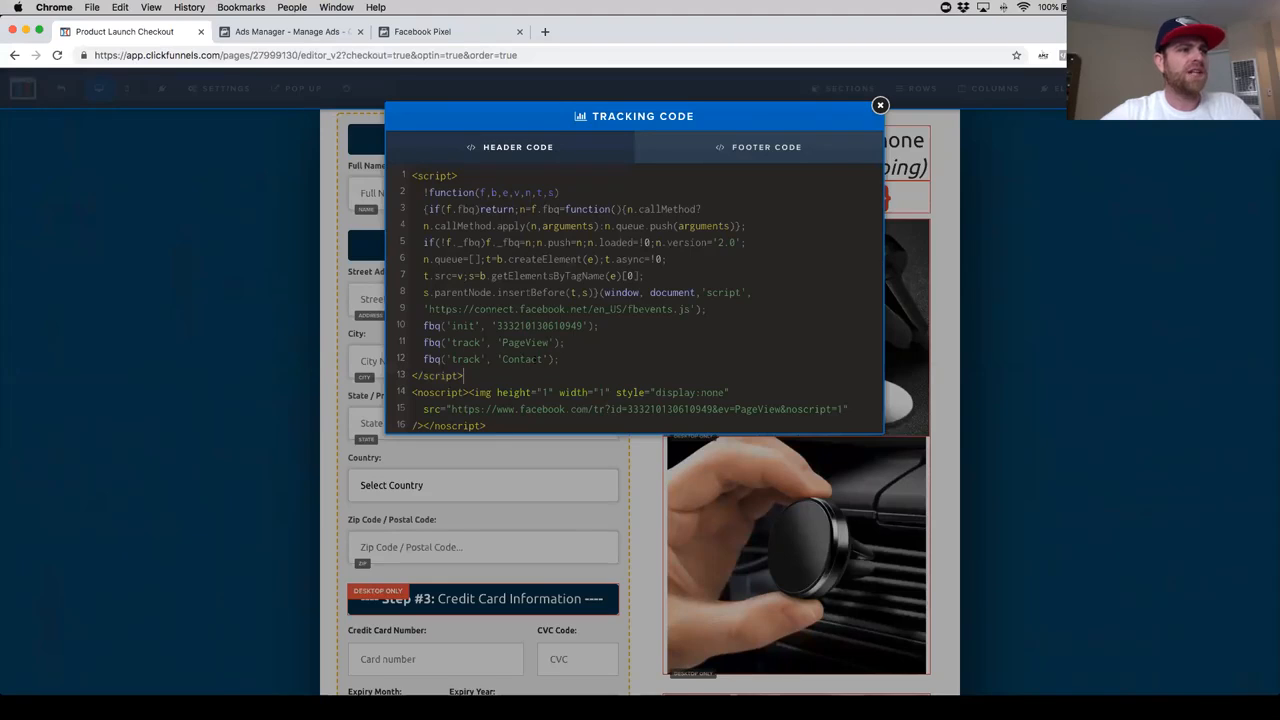
- Delete the PageView tracking line and its blank line so the Contact event directly follows the init line
{"action": "left_click_drag", "start_coordinate": [566, 343], "coordinate": [424, 343]}
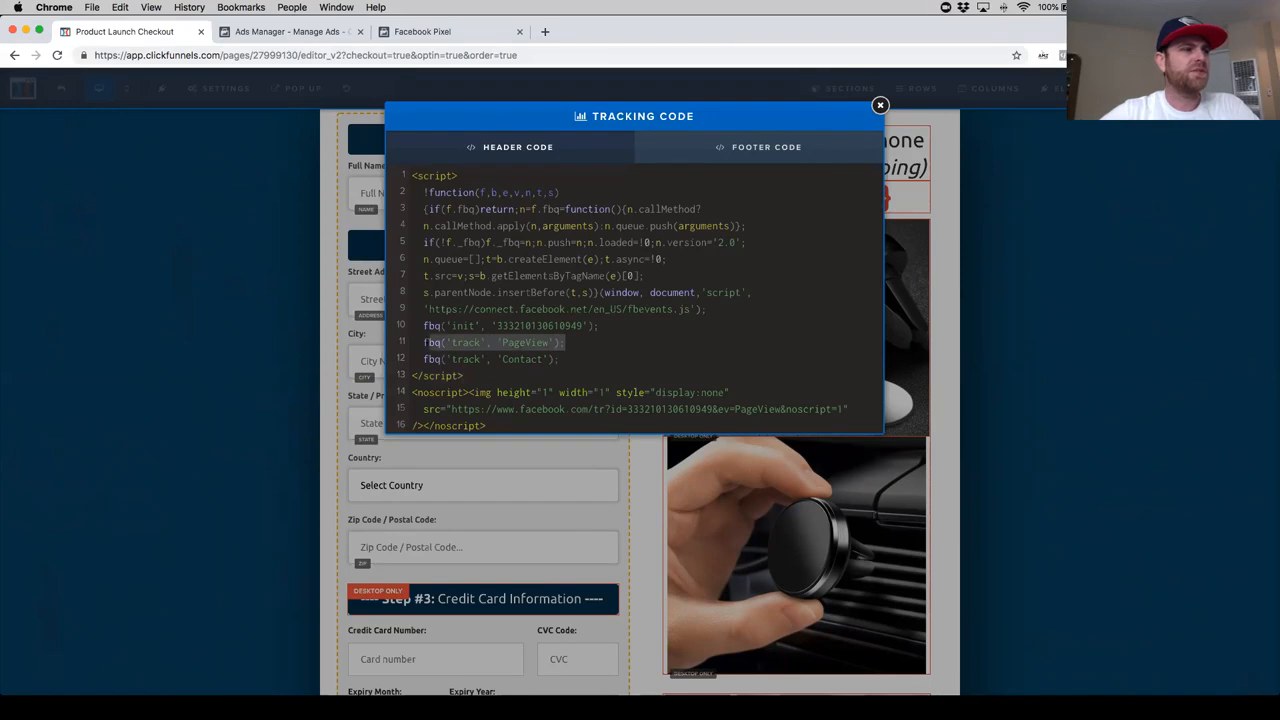
{"action": "key", "text": "BackSpace"}
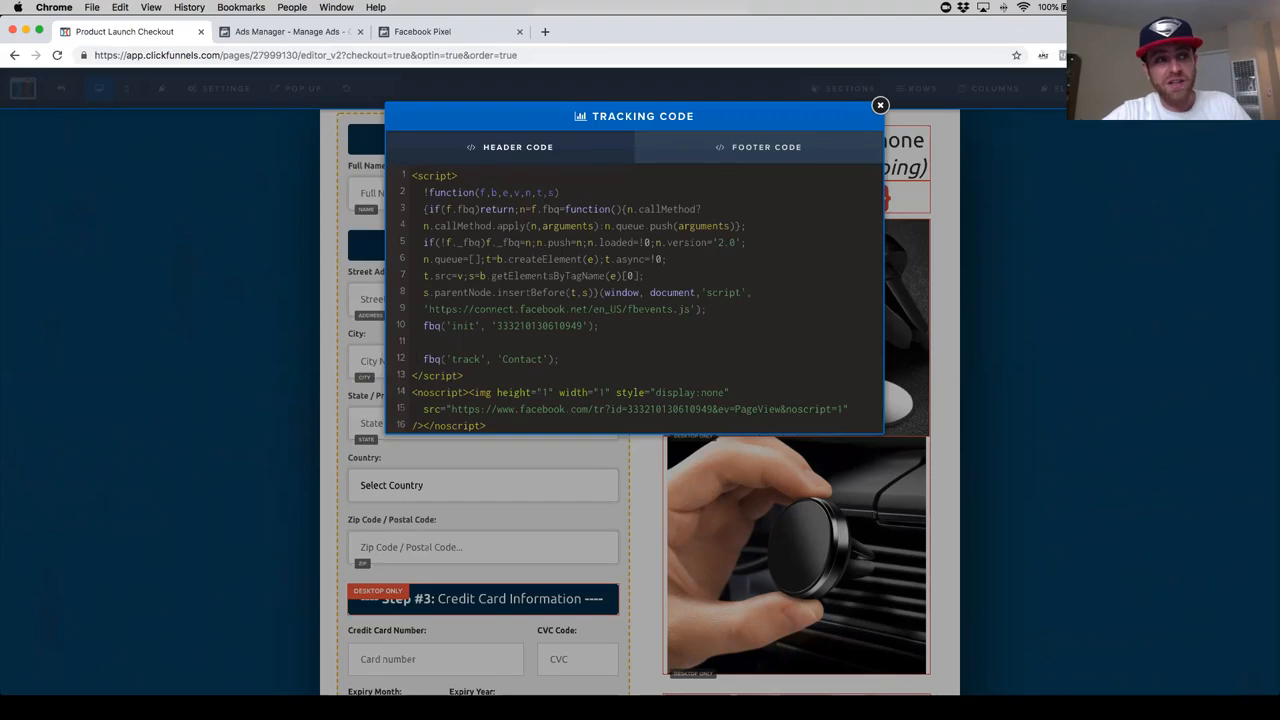
{"action": "key", "text": "BackSpace"}
{"action": "key", "text": "BackSpace"}
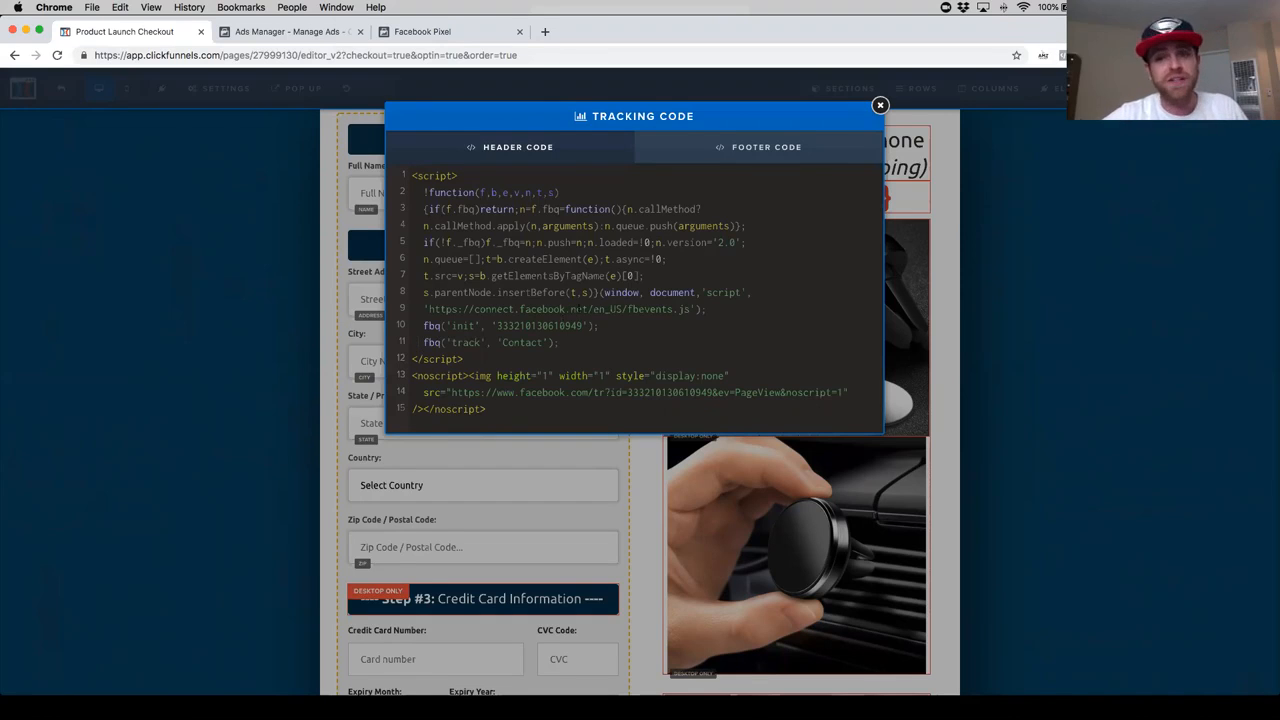
- Examine the Purchase event's page-load code in Facebook Events Manager, close the install dialog and return to the order page's tracking code in ClickFunnels
{"action": "left_click", "coordinate": [500, 32]}
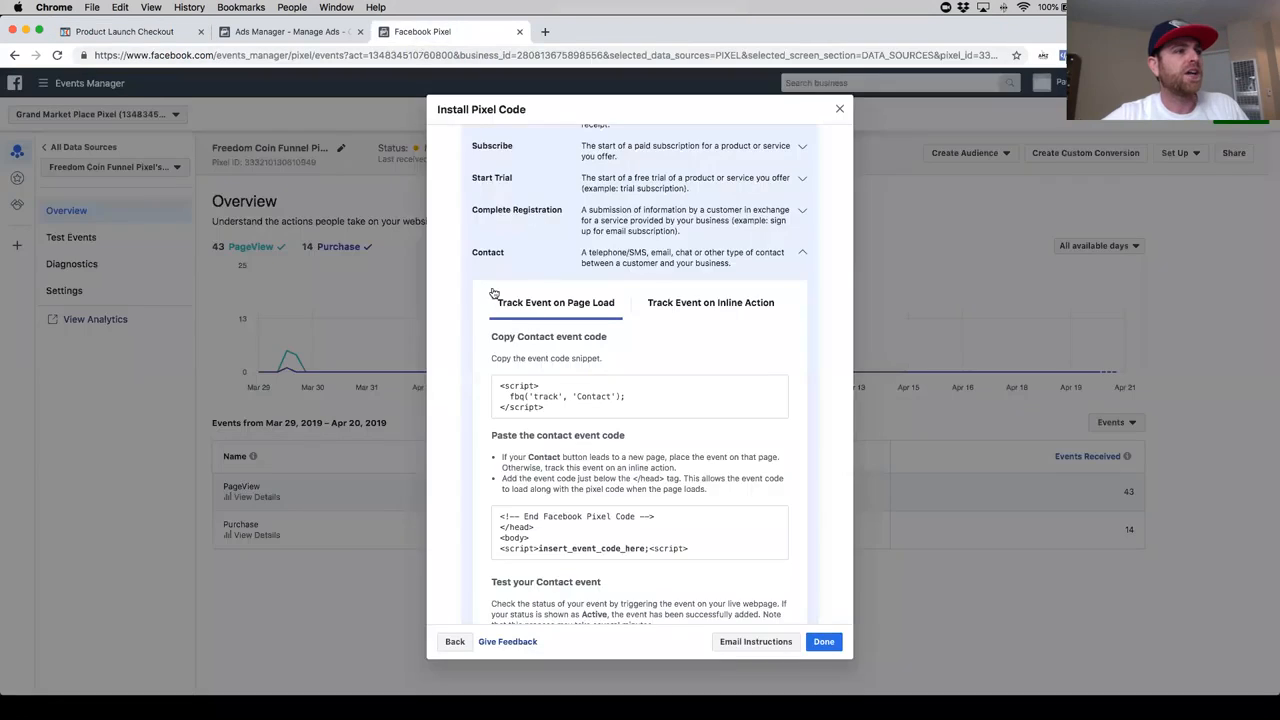
{"action": "scroll", "coordinate": [530, 320], "scroll_direction": "up", "scroll_amount": 5}
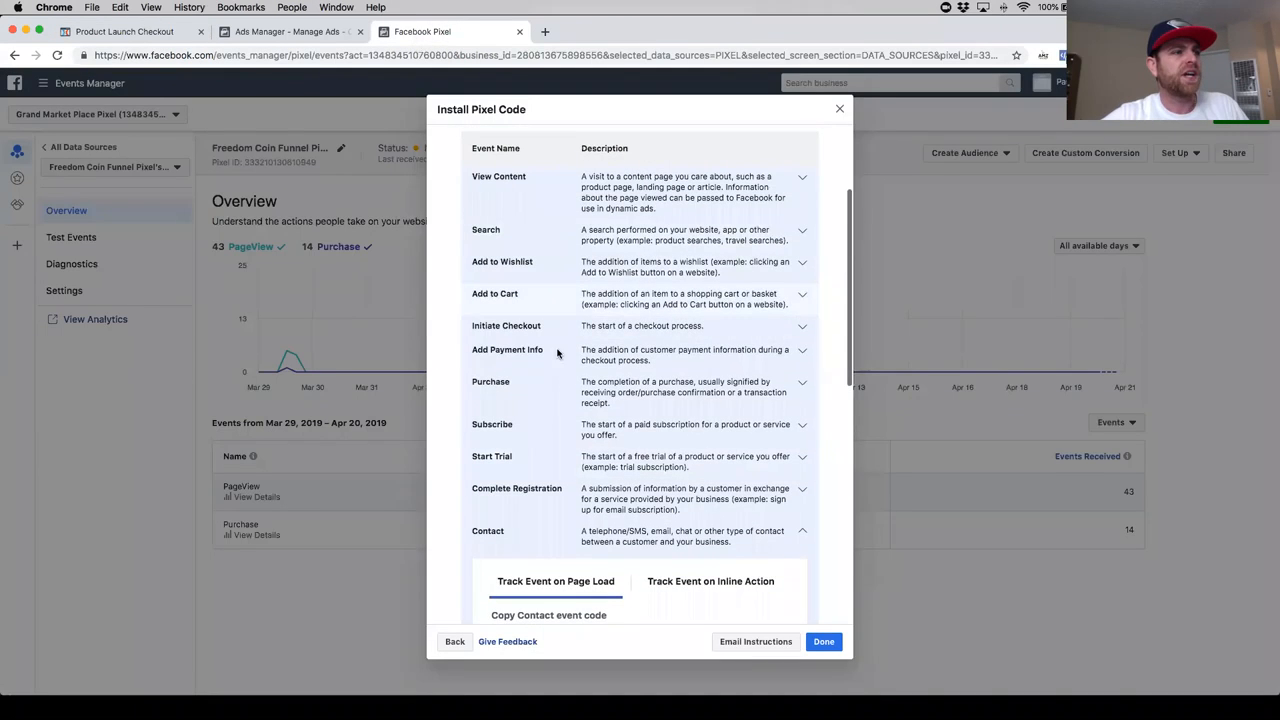
{"action": "scroll", "coordinate": [550, 430], "scroll_direction": "down", "scroll_amount": 1}
{"action": "left_click", "coordinate": [790, 362]}
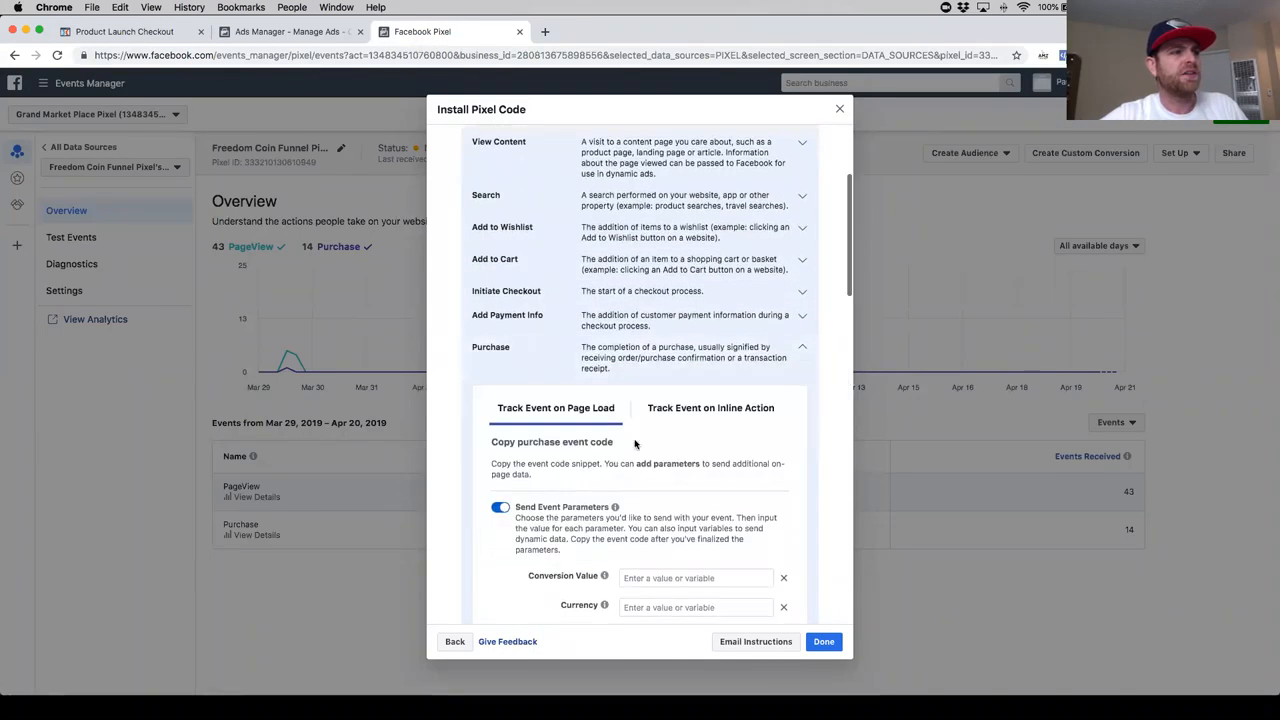
{"action": "scroll", "coordinate": [610, 455], "scroll_direction": "down", "scroll_amount": 5}
{"action": "scroll", "coordinate": [550, 485], "scroll_direction": "down", "scroll_amount": 3}
{"action": "mouse_move", "coordinate": [566, 424]}
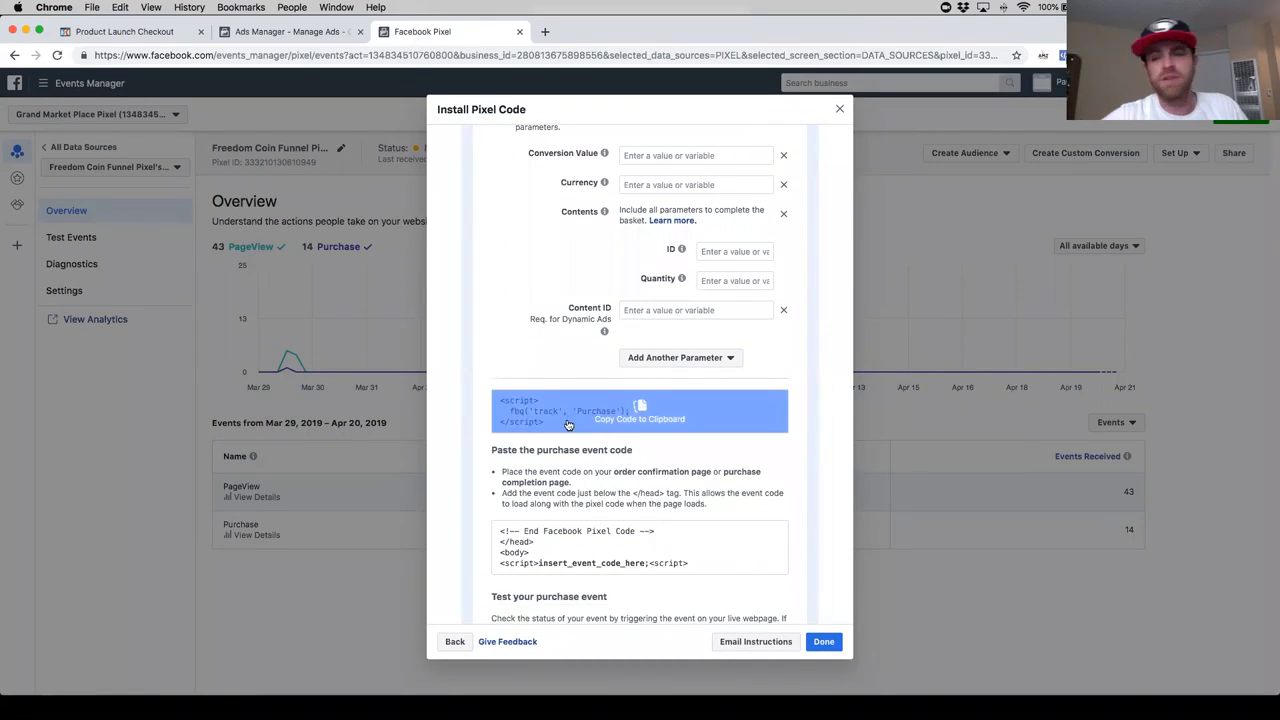
{"action": "left_click", "coordinate": [401, 330]}
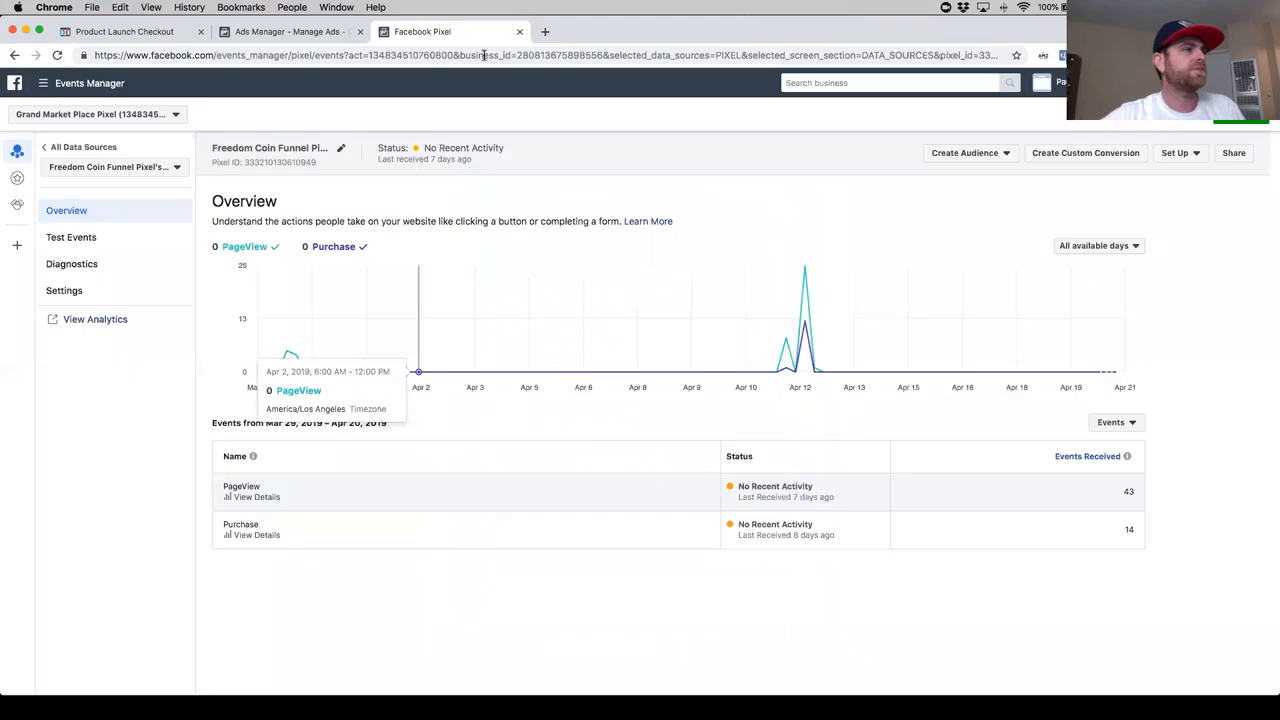
{"action": "left_click", "coordinate": [115, 31]}
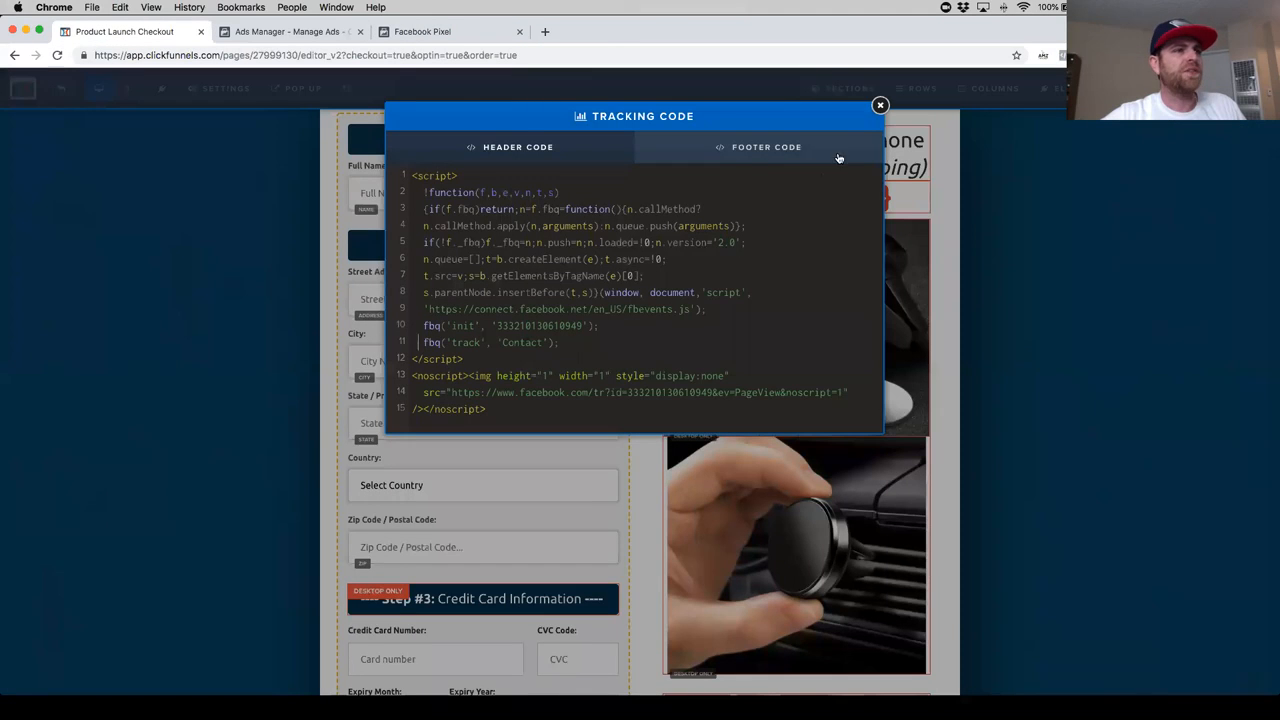
- Close the tracking code, save and preview the order page, and check its pixel events with Facebook Pixel Helper
{"action": "left_click", "coordinate": [880, 105]}
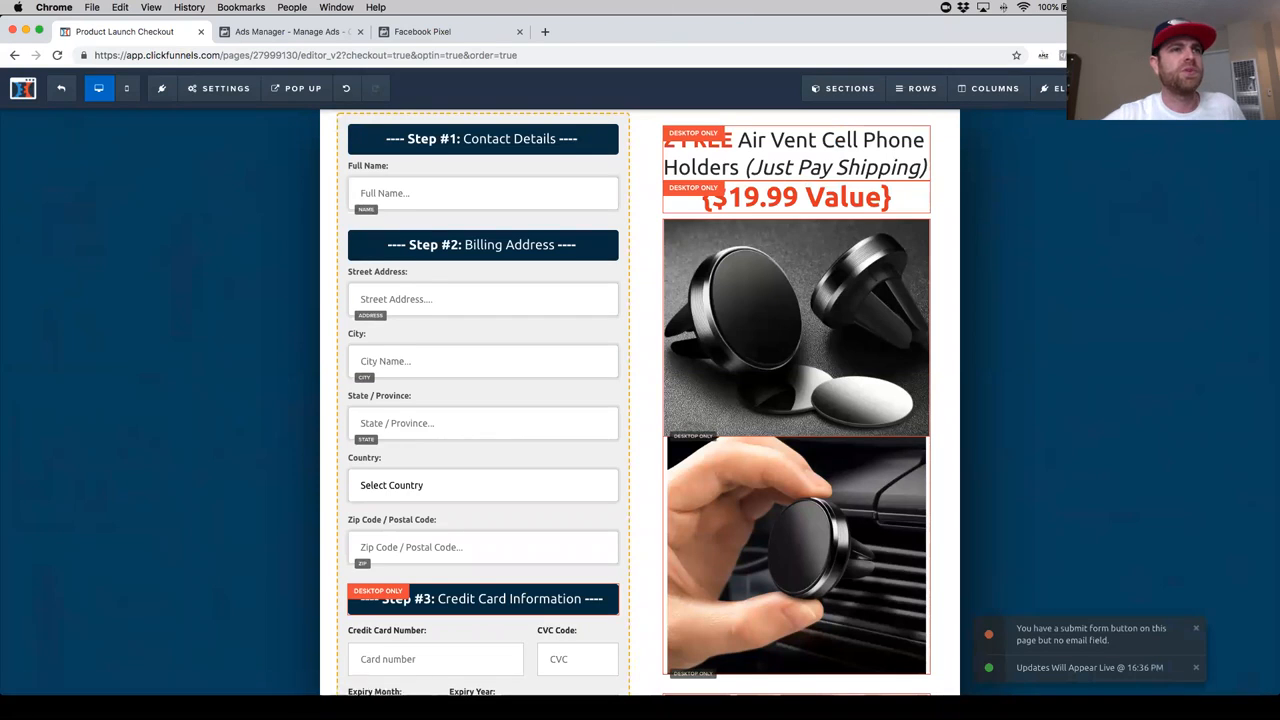
{"action": "left_click", "coordinate": [1160, 88]}
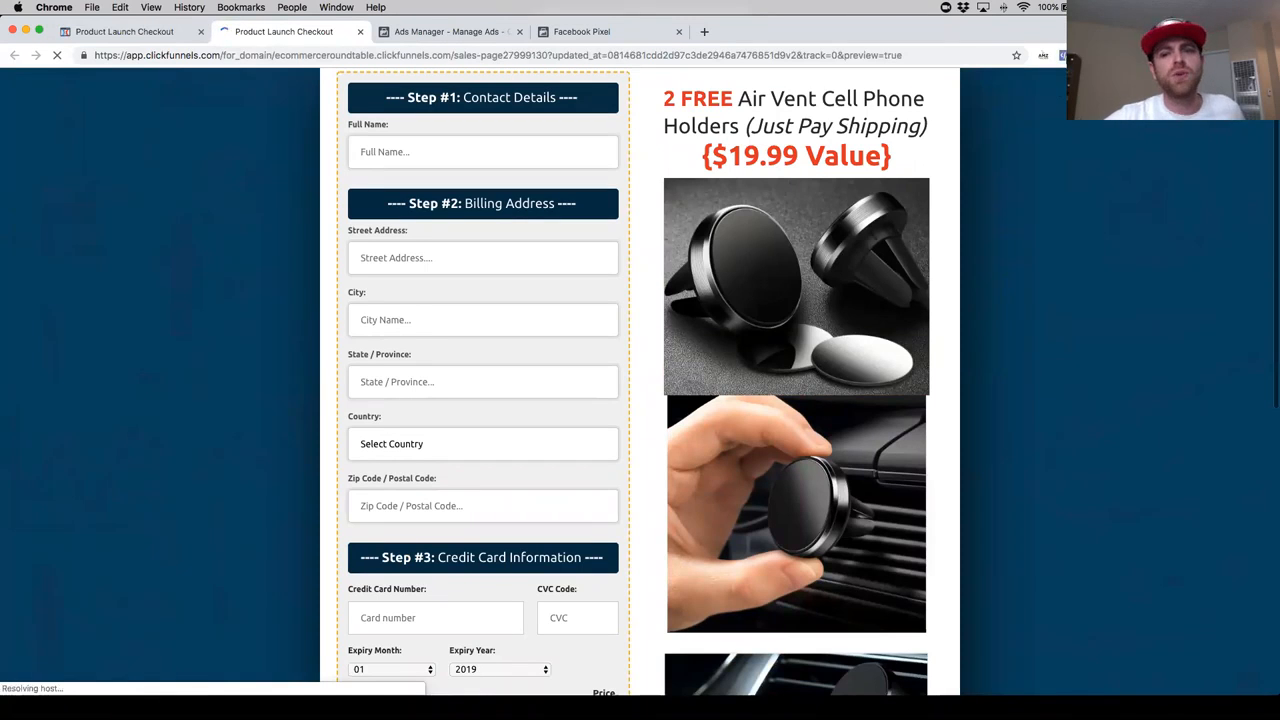
{"action": "left_click", "coordinate": [1062, 55]}
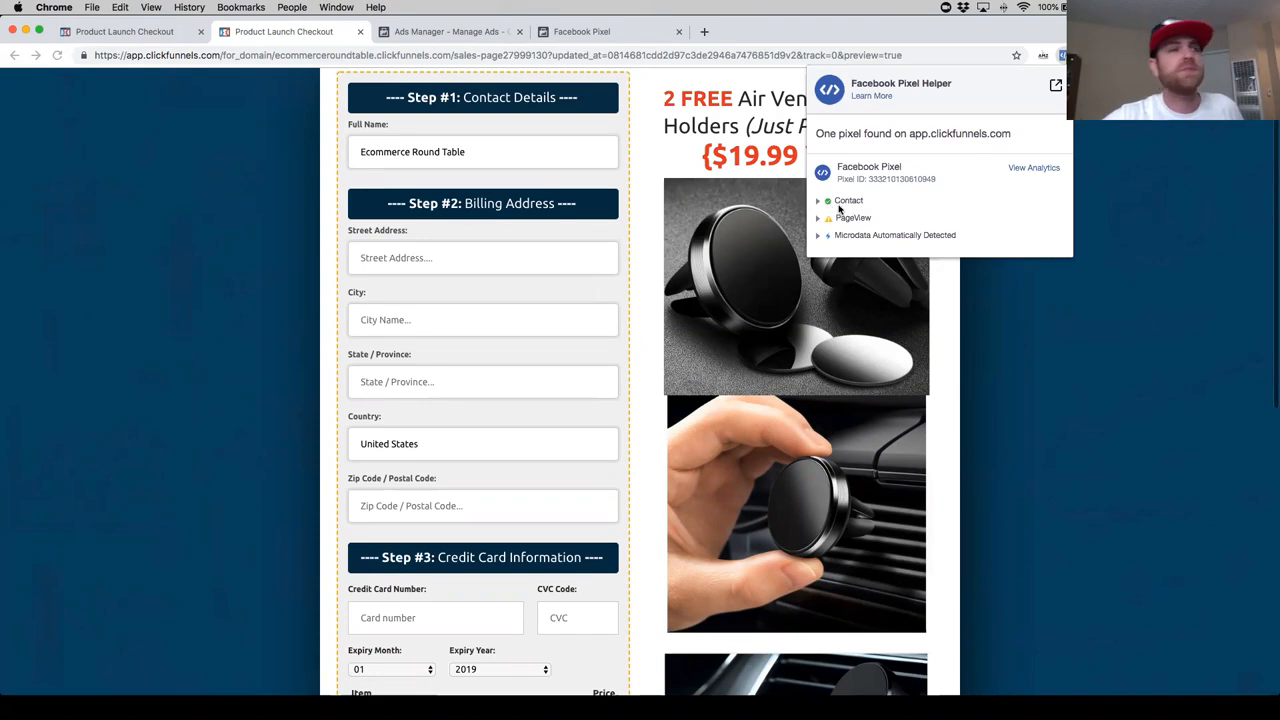
{"action": "left_click", "coordinate": [1100, 227]}
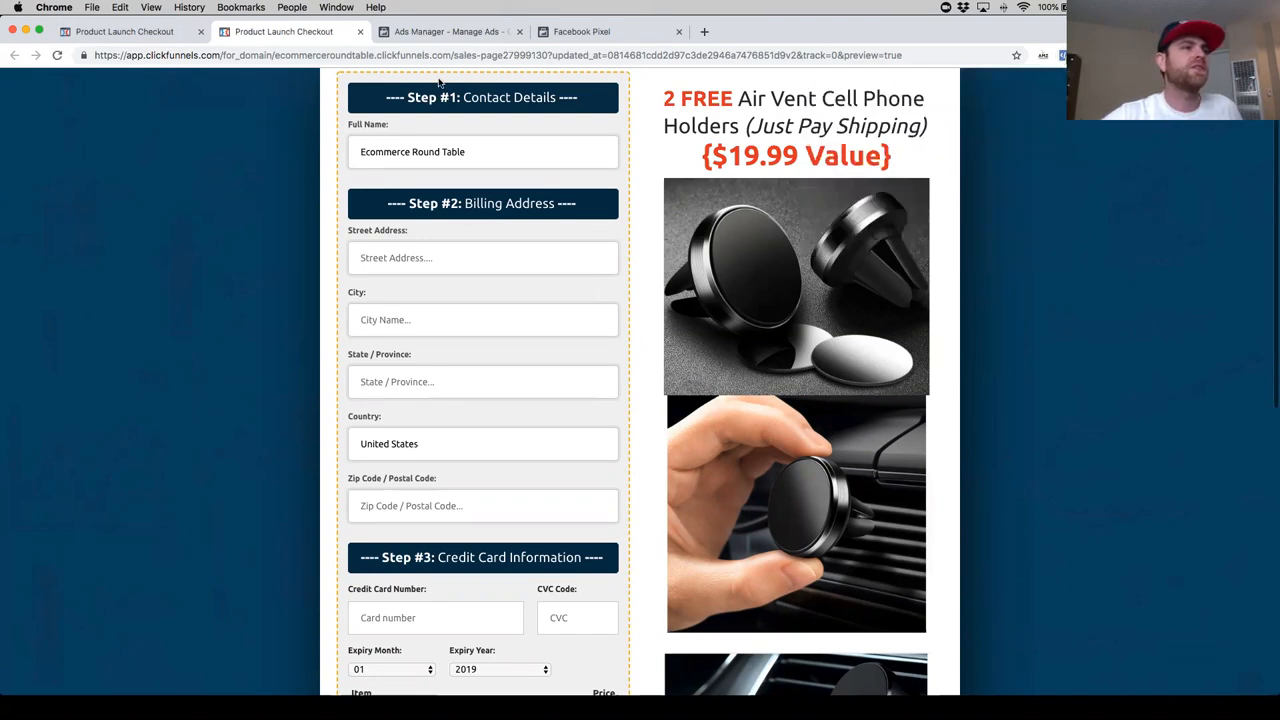
{"action": "left_click", "coordinate": [360, 32]}
- Leave the order page editor, open the OTO1 page for editing and bring up its header tracking code
{"action": "left_click", "coordinate": [62, 90]}
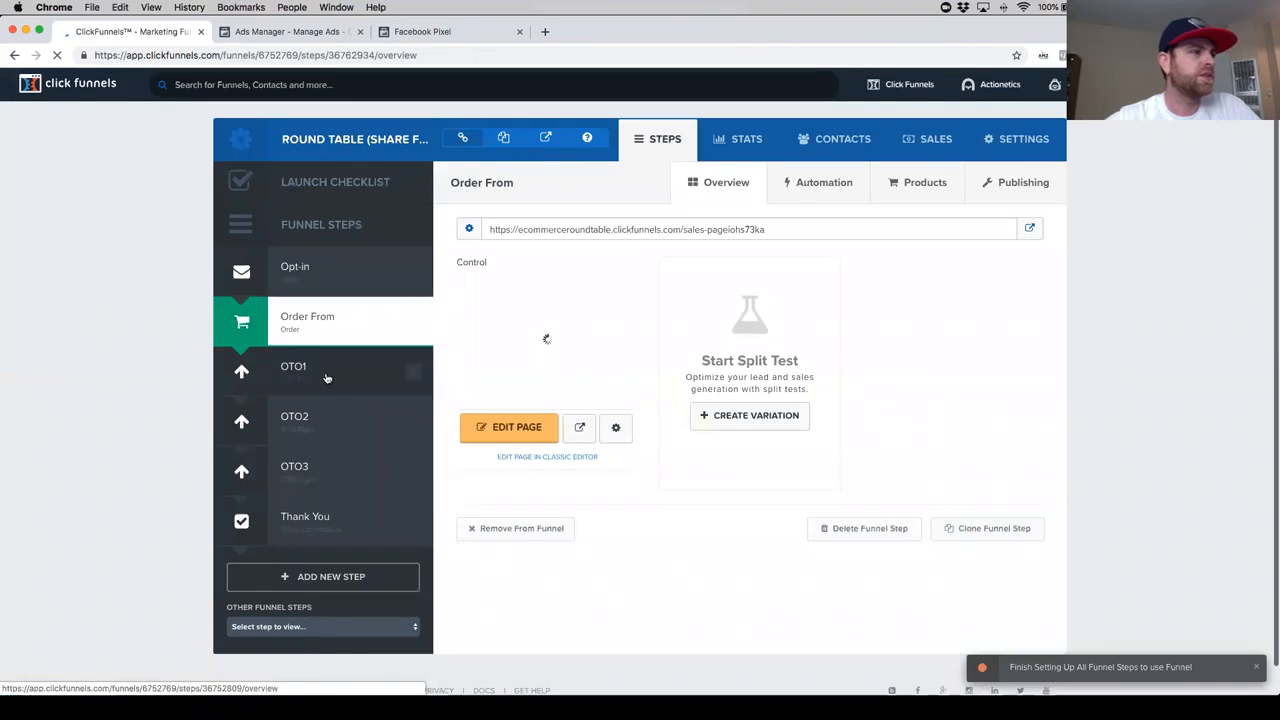
{"action": "scroll", "coordinate": [323, 371], "scroll_direction": "down", "scroll_amount": 1}
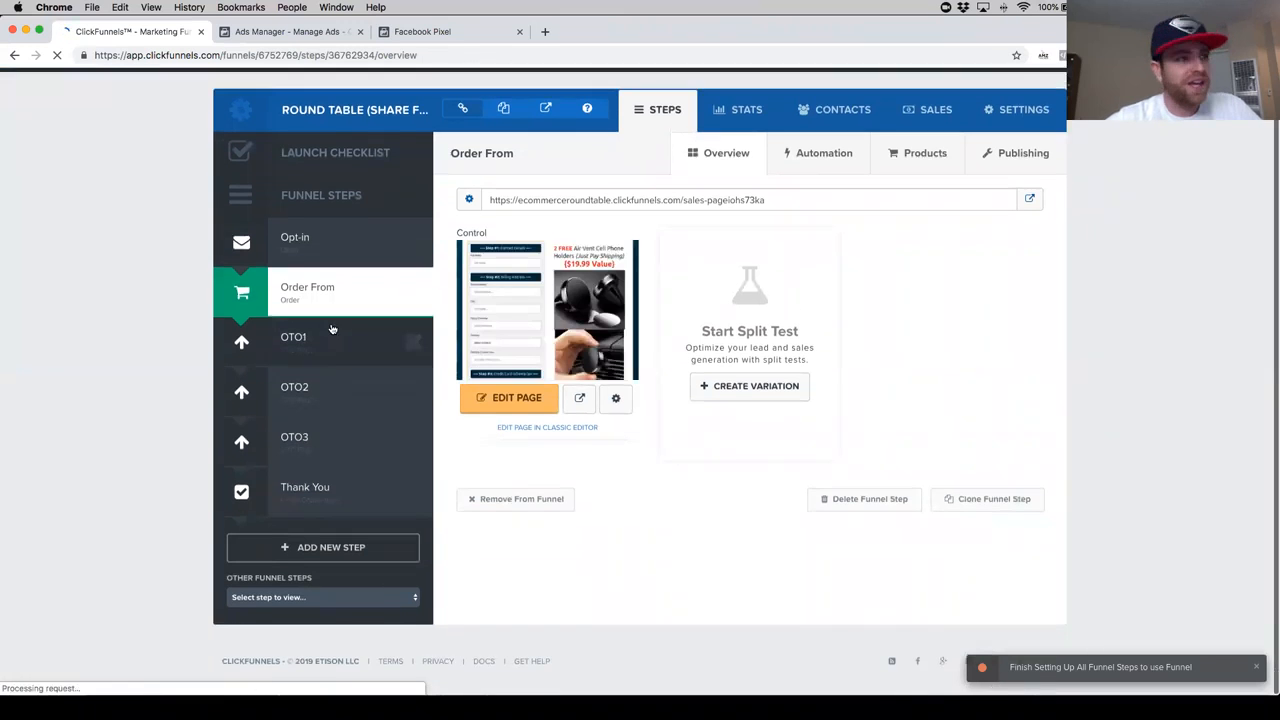
{"action": "left_click", "coordinate": [333, 342]}
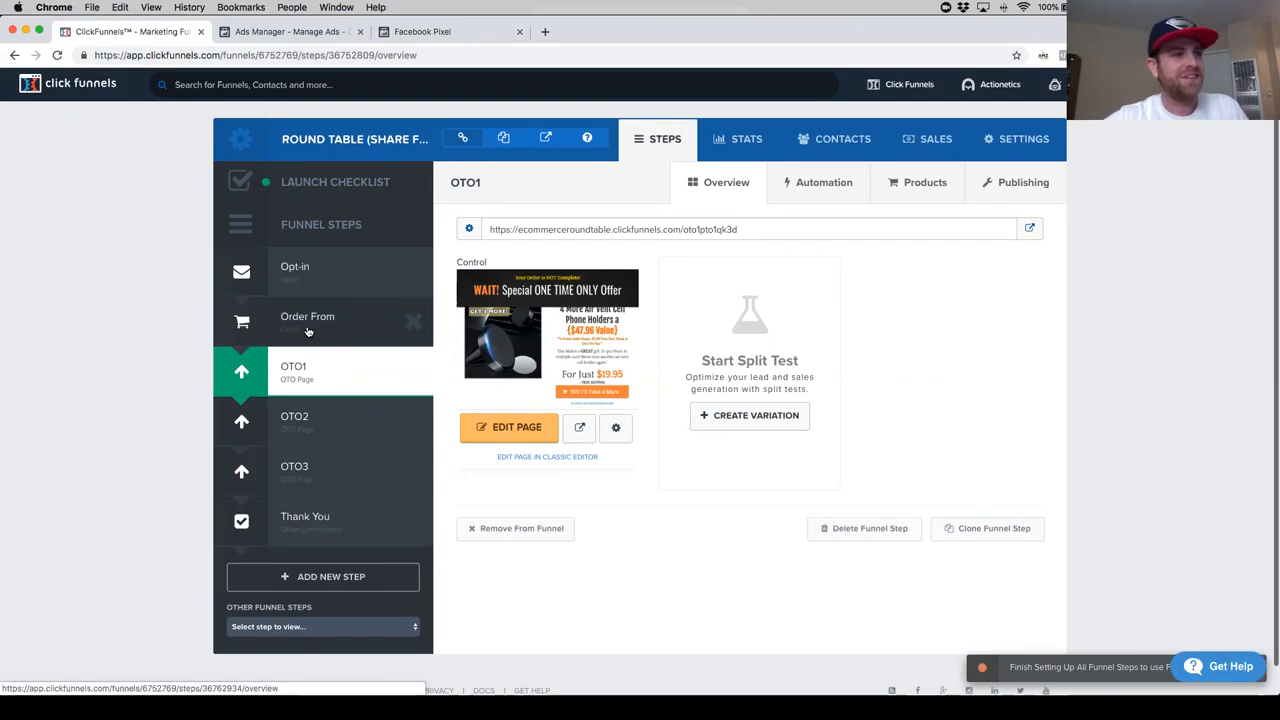
{"action": "left_click", "coordinate": [508, 431]}
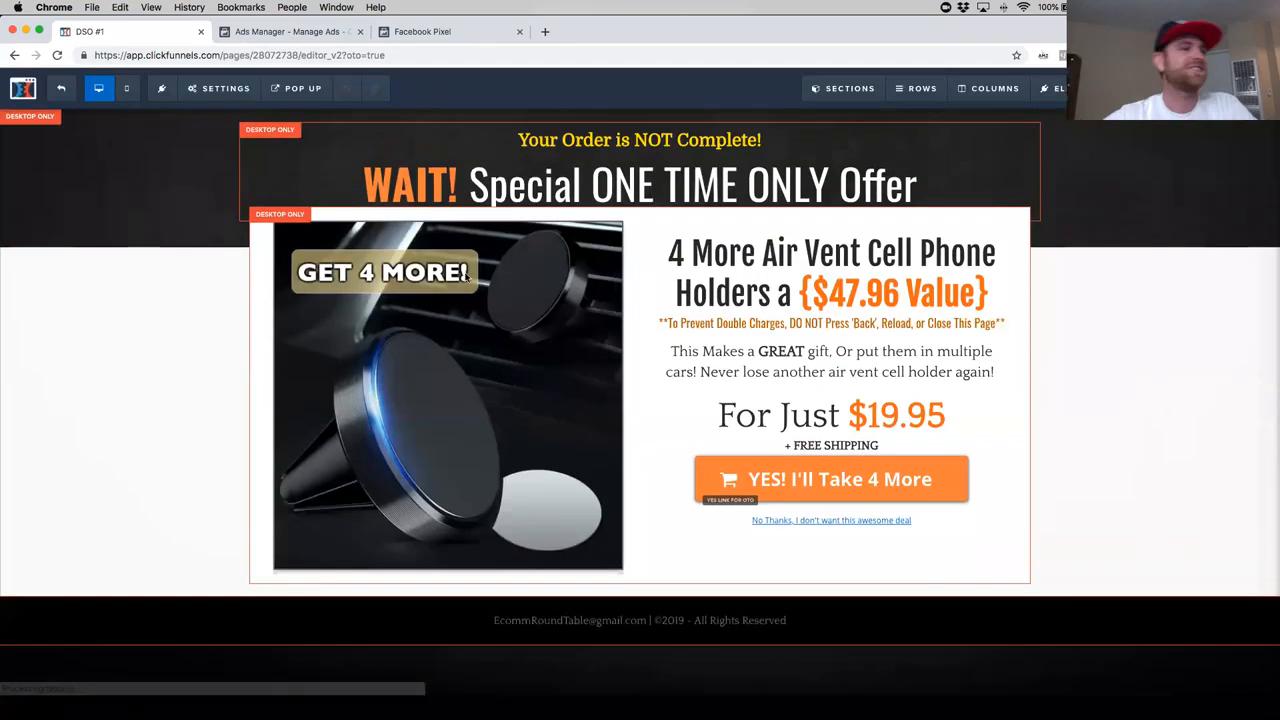
{"action": "left_click", "coordinate": [216, 88]}
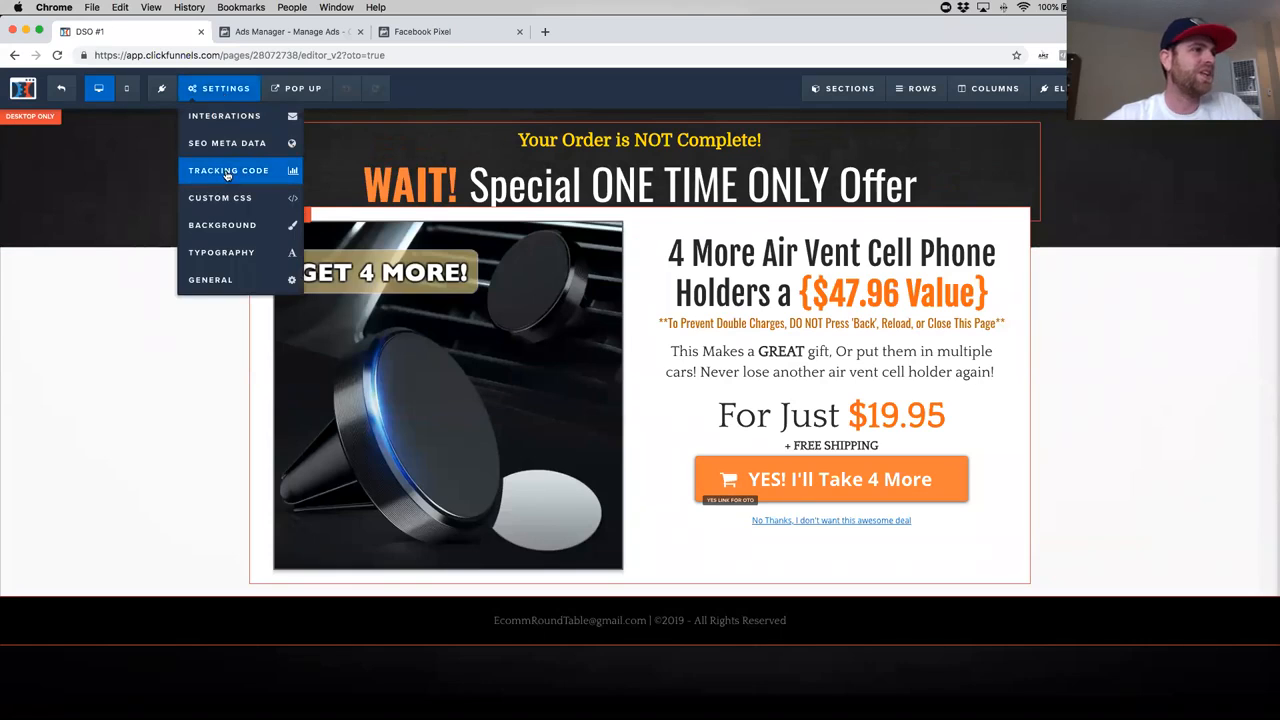
{"action": "left_click", "coordinate": [229, 172]}
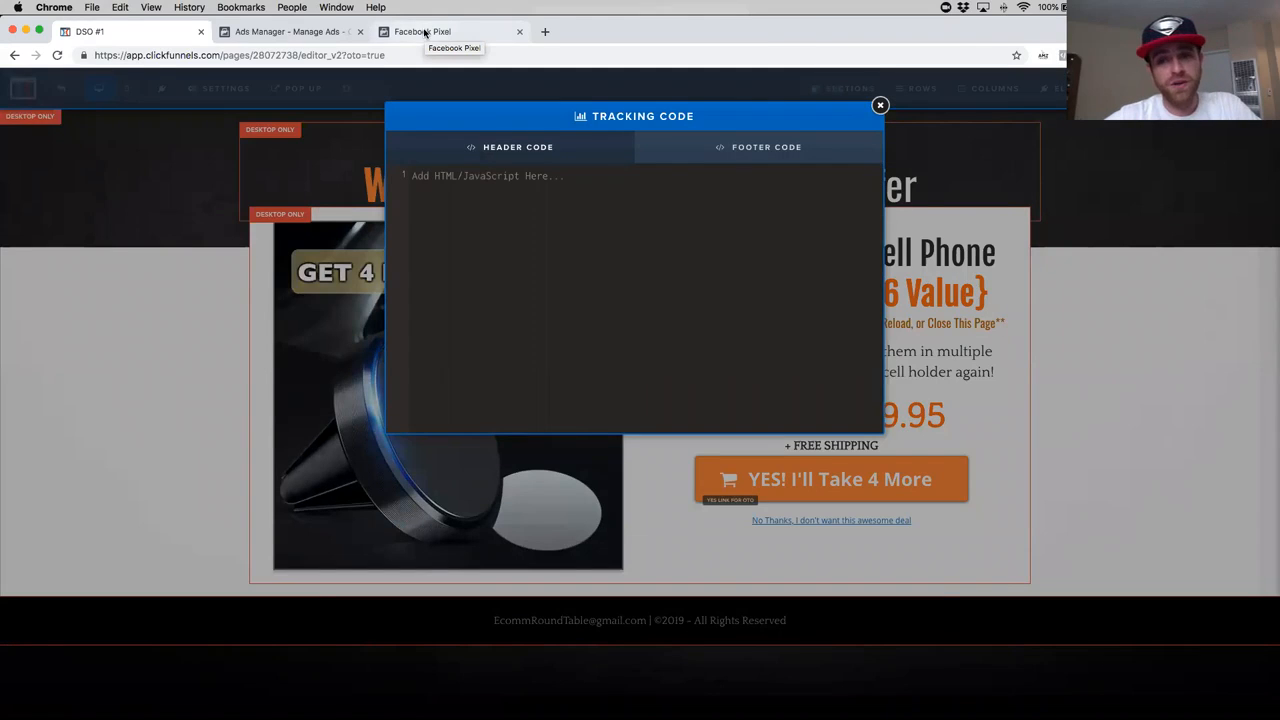
- Look for the pixel's installation code in Facebook Ads Manager and in the pixel's settings in Events Manager
{"action": "left_click", "coordinate": [424, 33]}
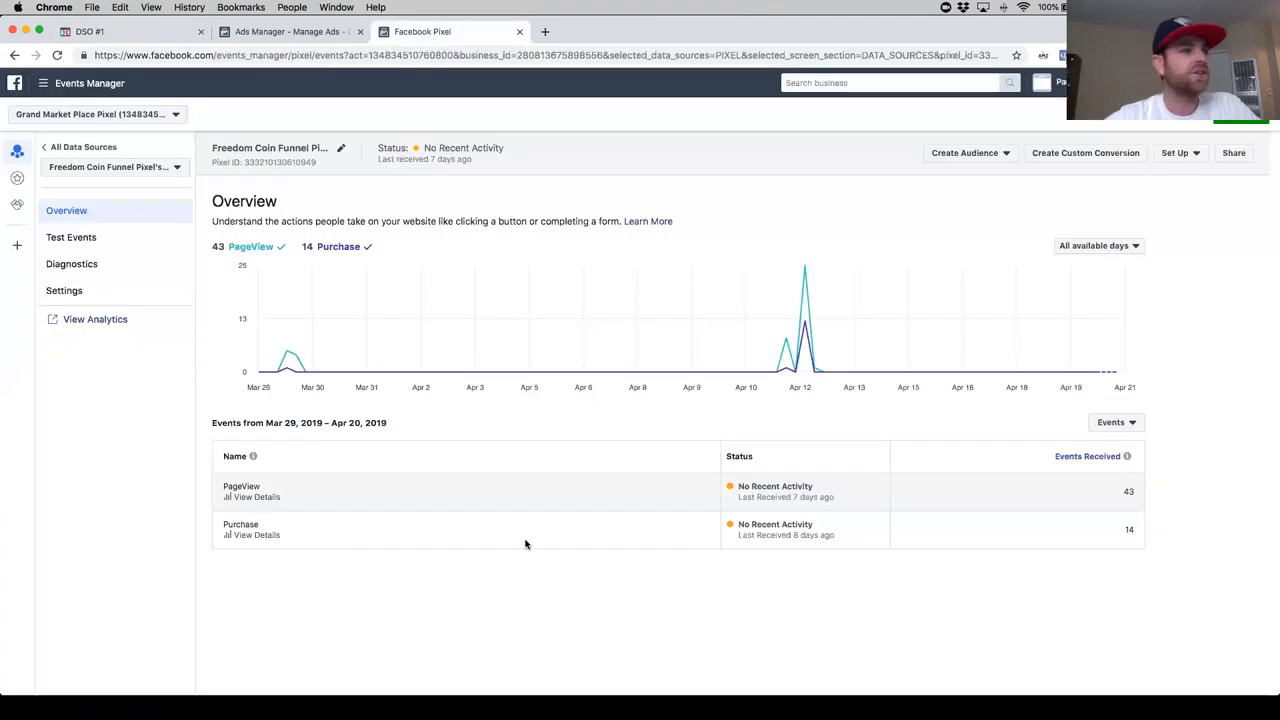
{"action": "left_click", "coordinate": [275, 33]}
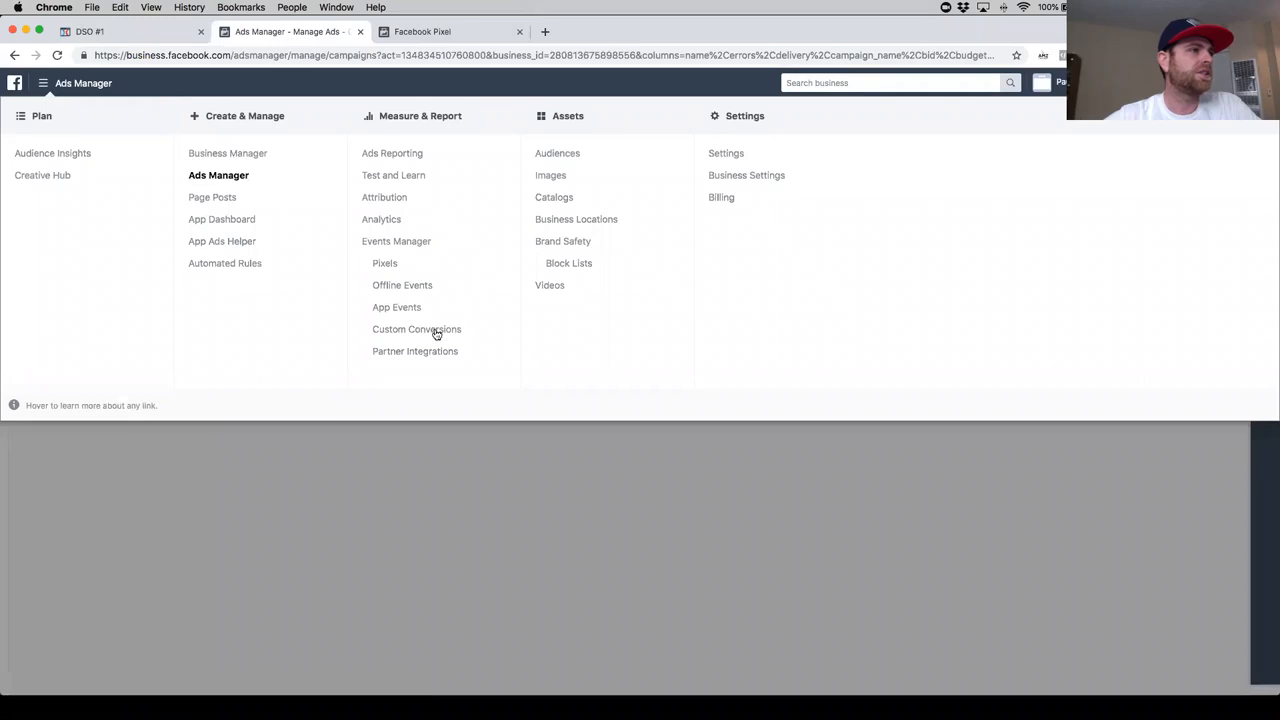
{"action": "key", "text": "ctrl+Down"}
{"action": "left_click", "coordinate": [540, 304]}
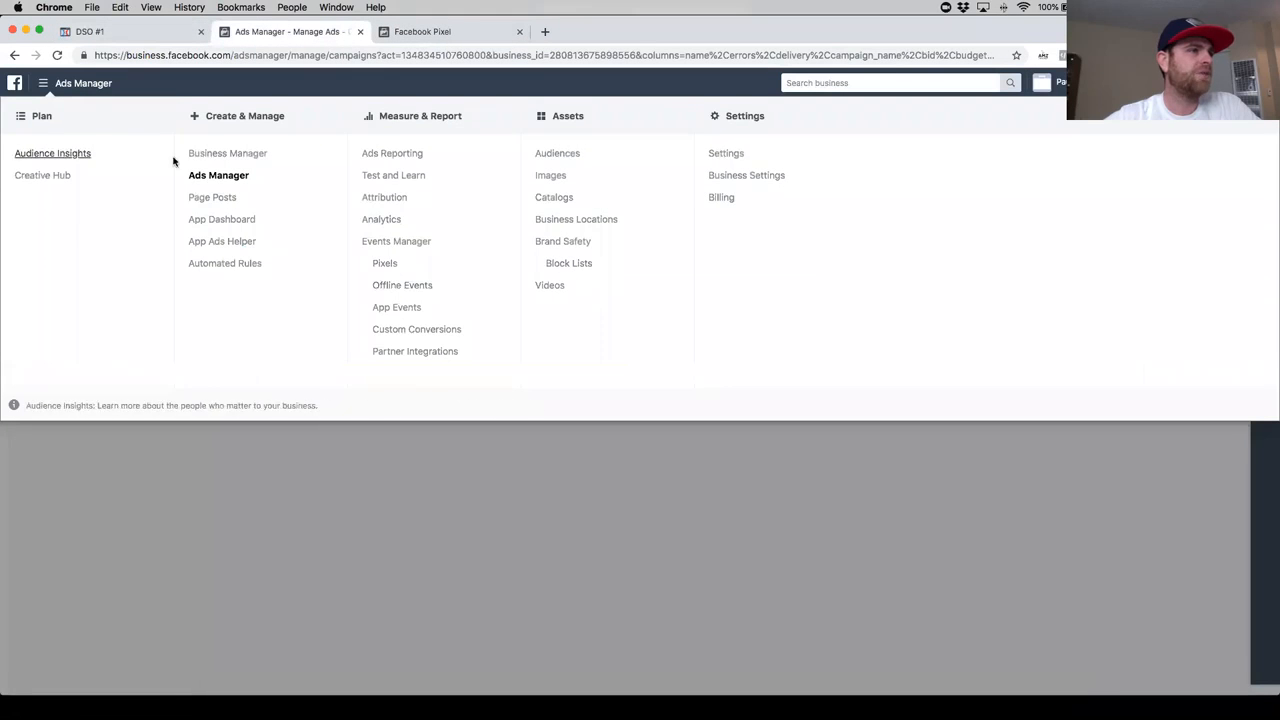
{"action": "left_click", "coordinate": [437, 33]}
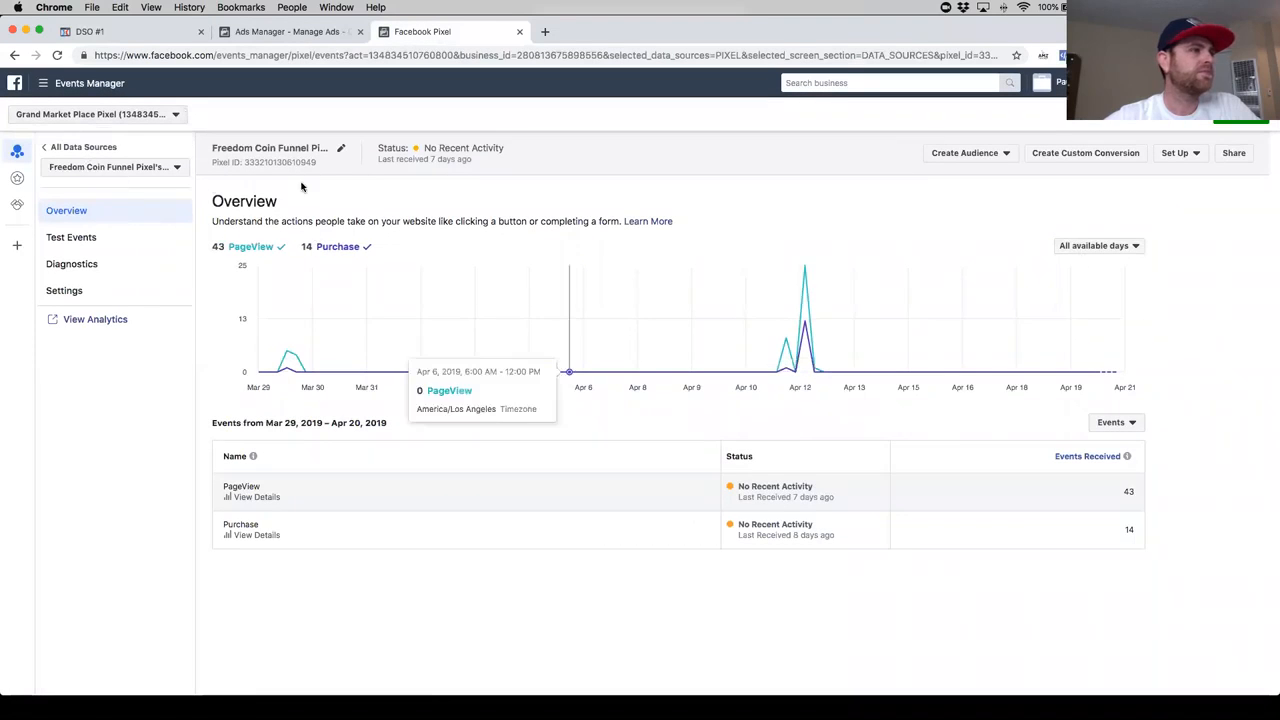
{"action": "left_click", "coordinate": [174, 170]}
{"action": "left_click", "coordinate": [165, 151]}
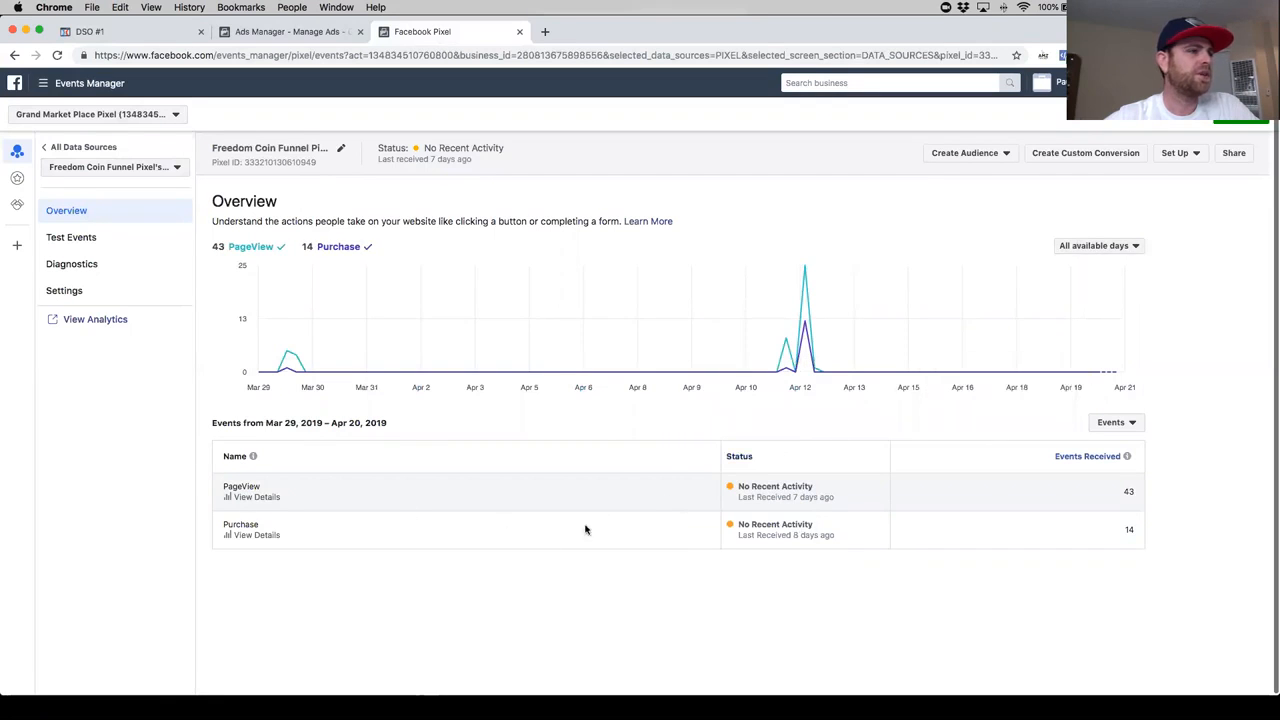
{"action": "left_click", "coordinate": [102, 300]}
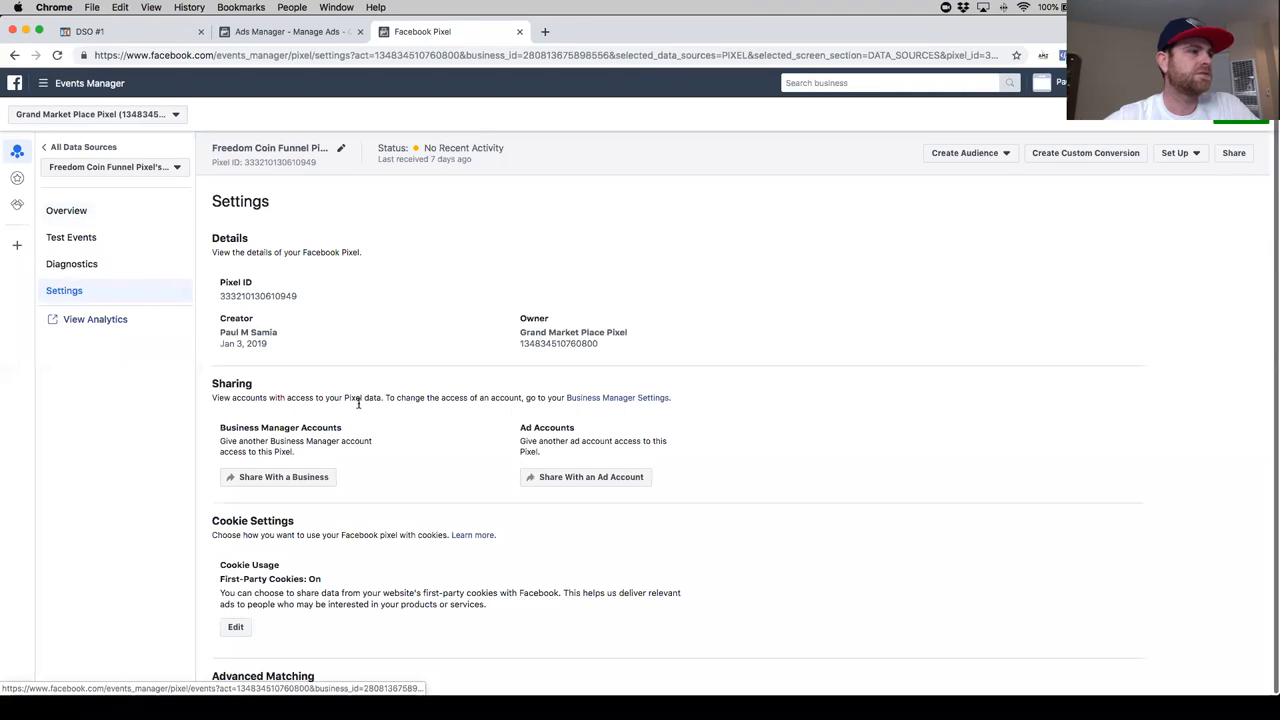
{"action": "scroll", "coordinate": [380, 450], "scroll_direction": "down", "scroll_amount": 3}
{"action": "scroll", "coordinate": [300, 460], "scroll_direction": "up", "scroll_amount": 3}
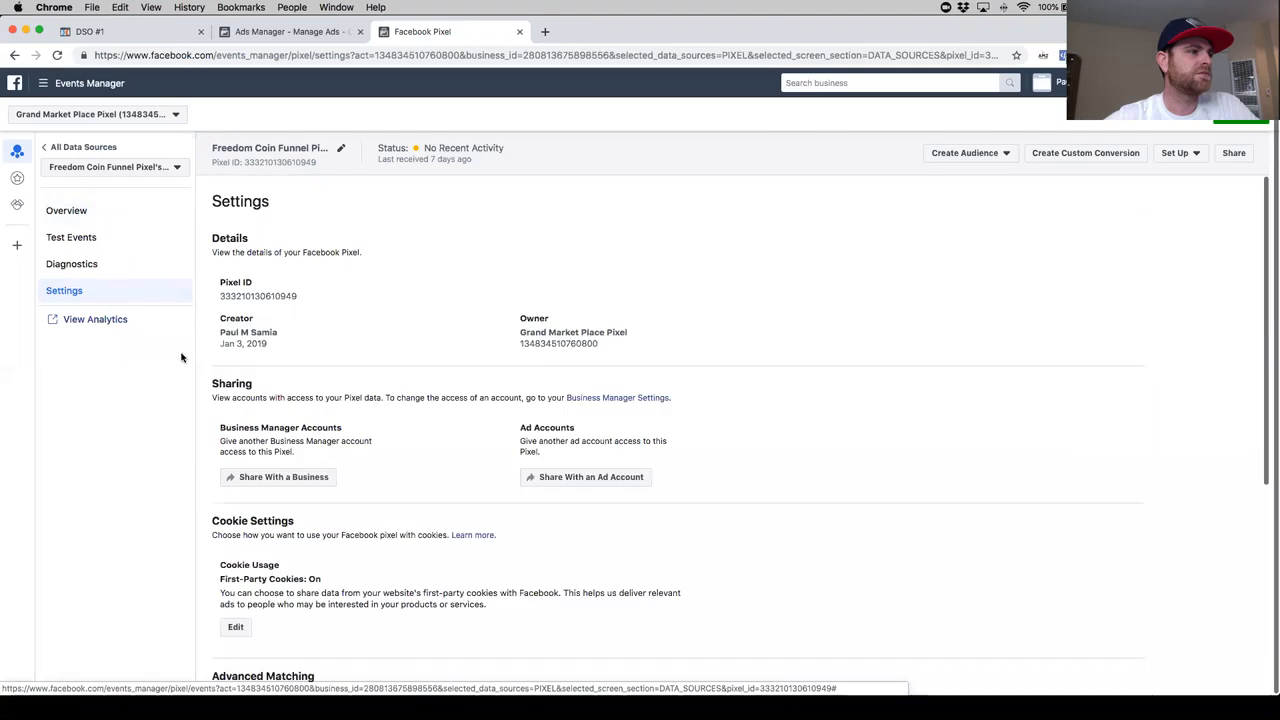
- Copy the base pixel code from the manual installation instructions in Events Manager, continue to event setup and return to the OTO1 tracking code in ClickFunnels
{"action": "left_click", "coordinate": [100, 218]}
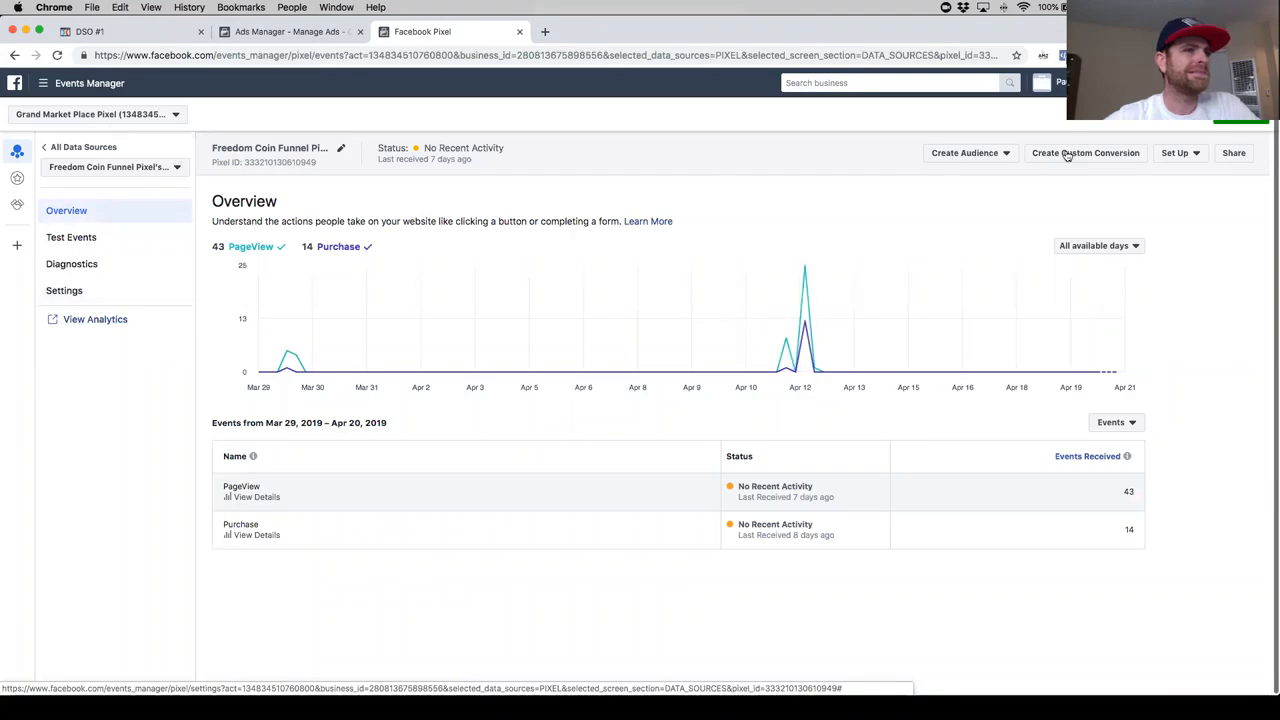
{"action": "left_click", "coordinate": [1196, 155]}
{"action": "left_click", "coordinate": [1180, 172]}
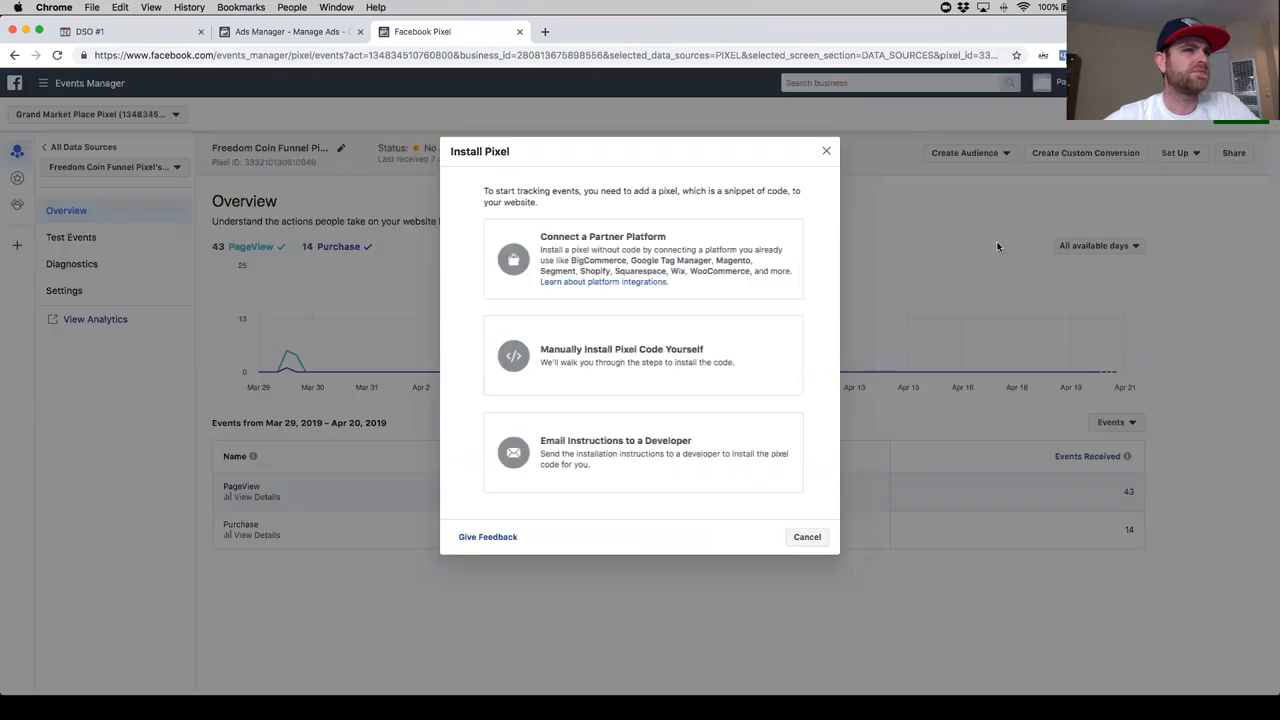
{"action": "left_click", "coordinate": [662, 370]}
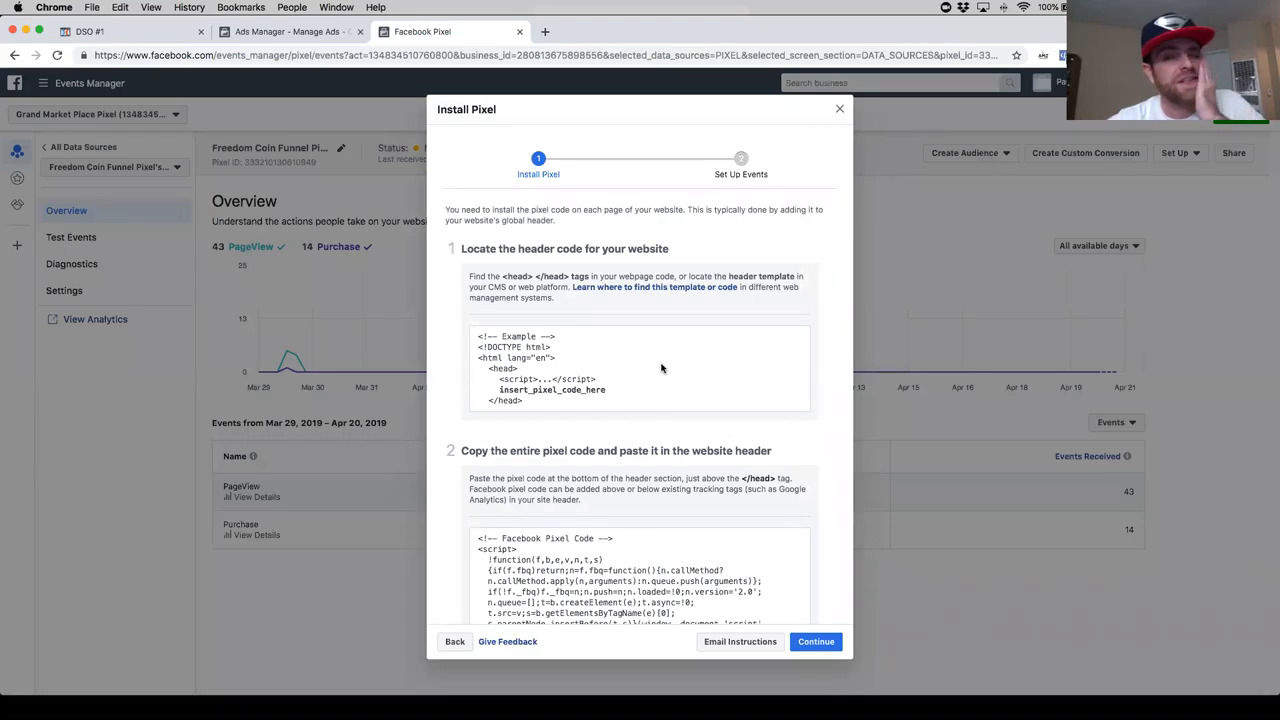
{"action": "scroll", "coordinate": [650, 415], "scroll_direction": "down", "scroll_amount": 3}
{"action": "left_click", "coordinate": [650, 414]}
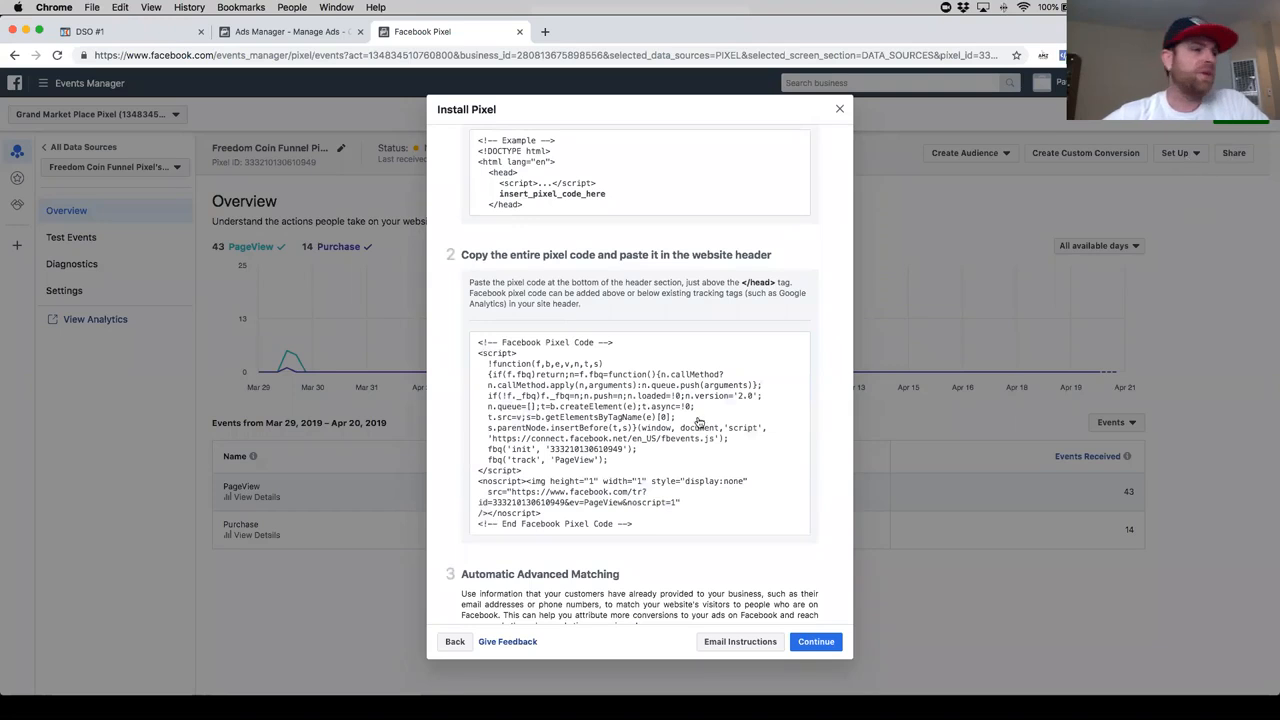
{"action": "left_click", "coordinate": [684, 432]}
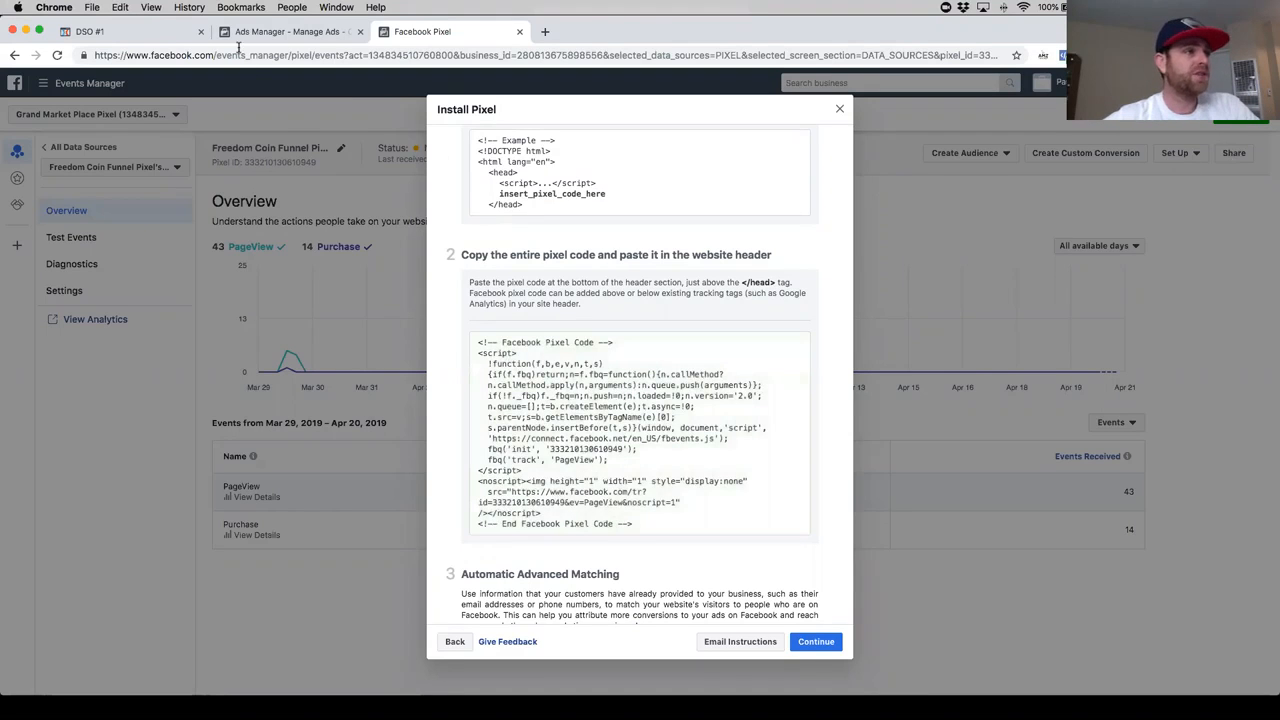
{"action": "scroll", "coordinate": [620, 400], "scroll_direction": "down", "scroll_amount": 3}
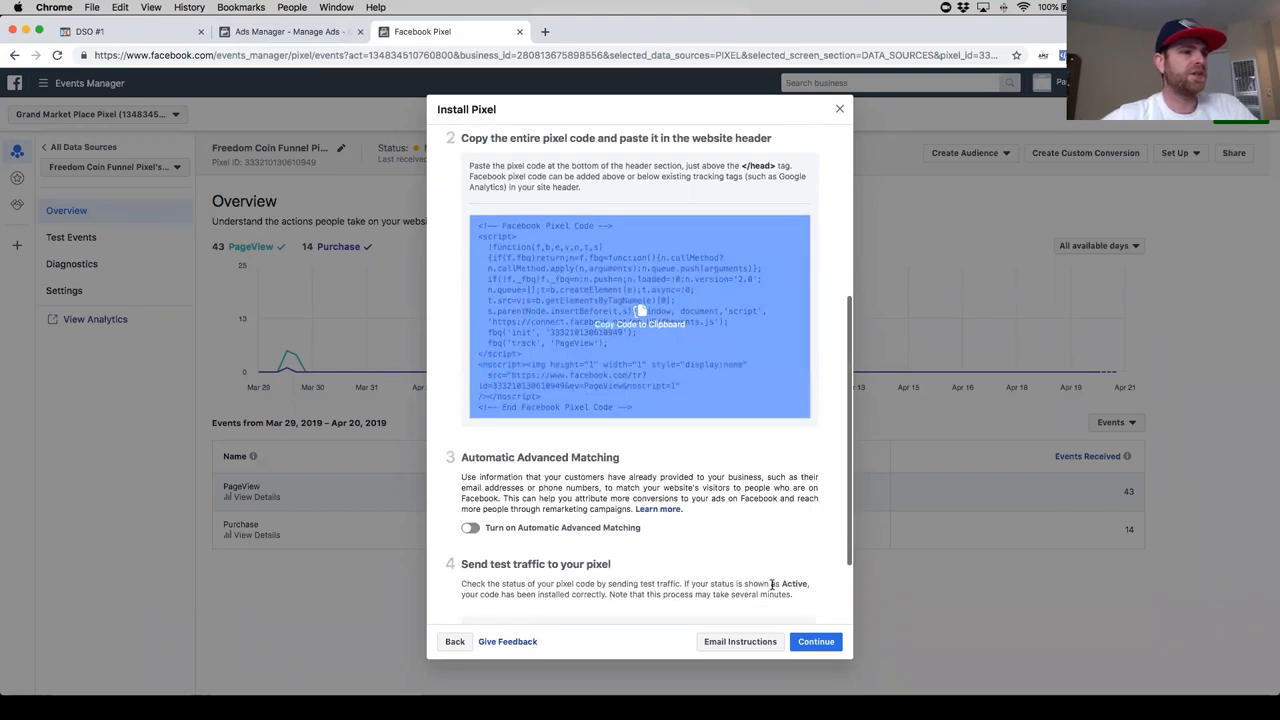
{"action": "left_click", "coordinate": [812, 645]}
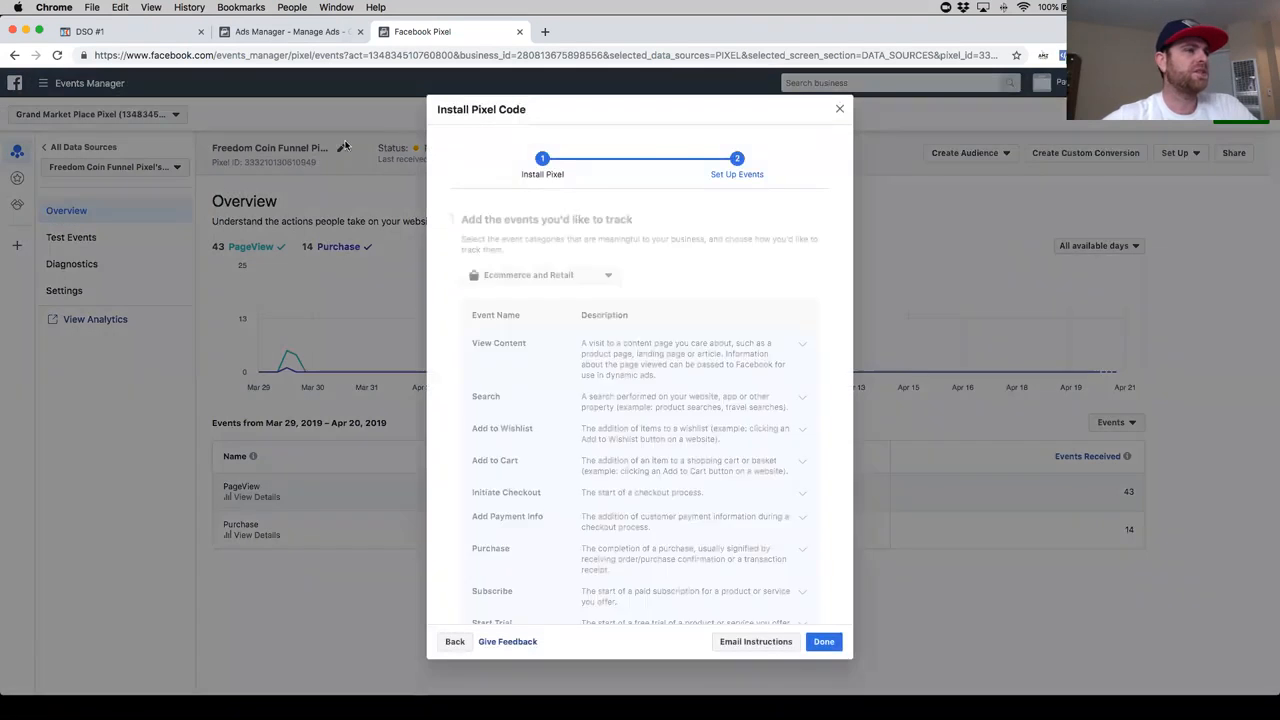
{"action": "left_click", "coordinate": [150, 38]}
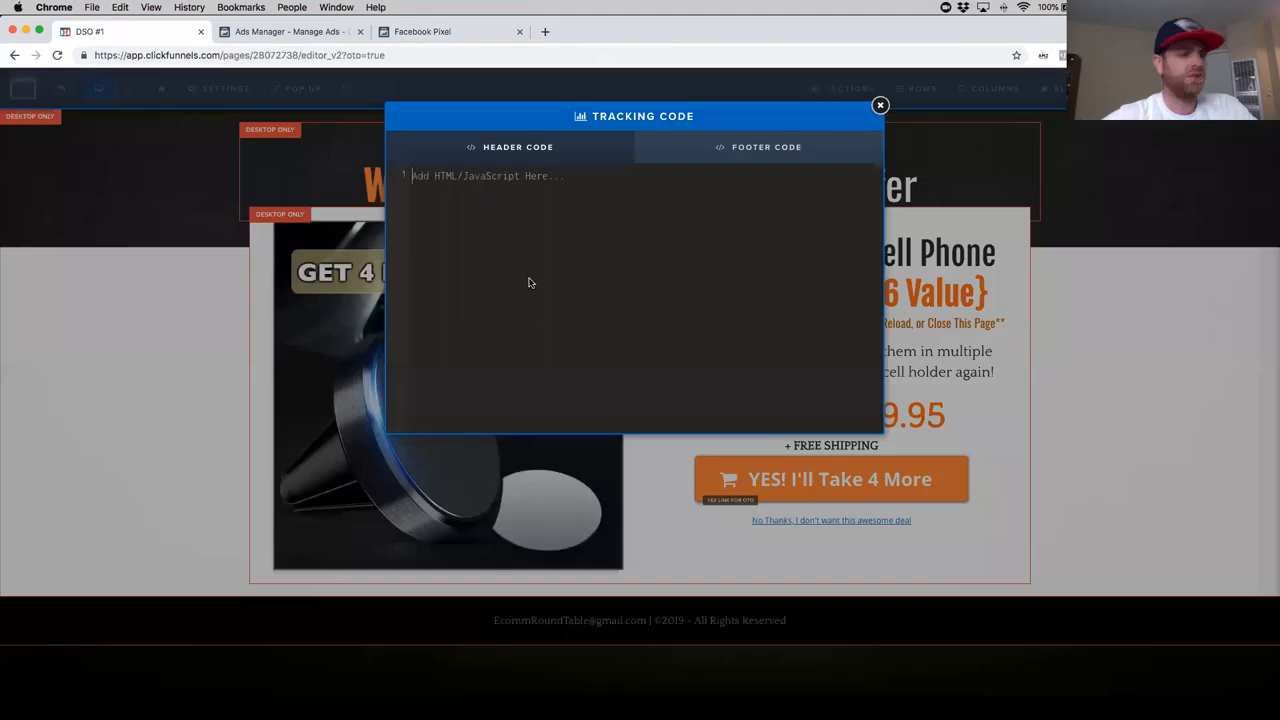
{"action": "key", "text": "super+v"}
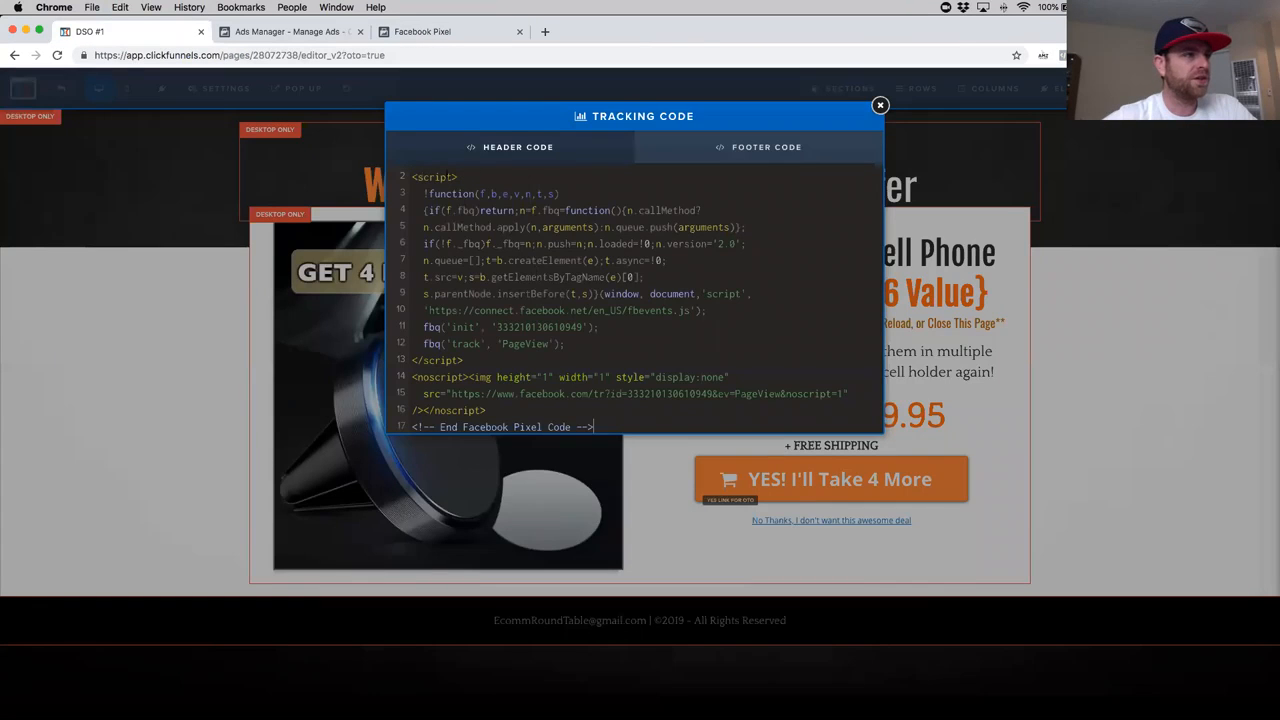
{"action": "left_click_drag", "start_coordinate": [459, 177], "coordinate": [383, 178]}
{"action": "key", "text": "Delete"}
{"action": "key", "text": "Delete"}
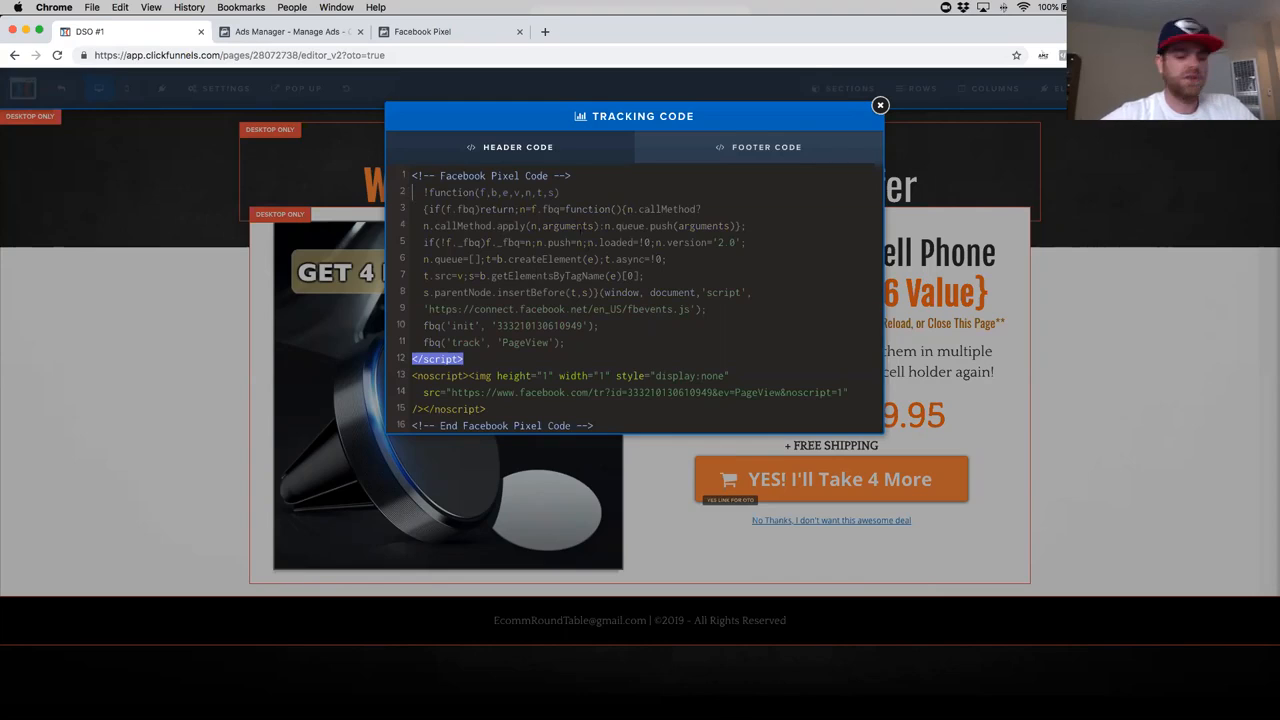
{"action": "key", "text": "super+z"}
{"action": "key", "text": "super+z"}
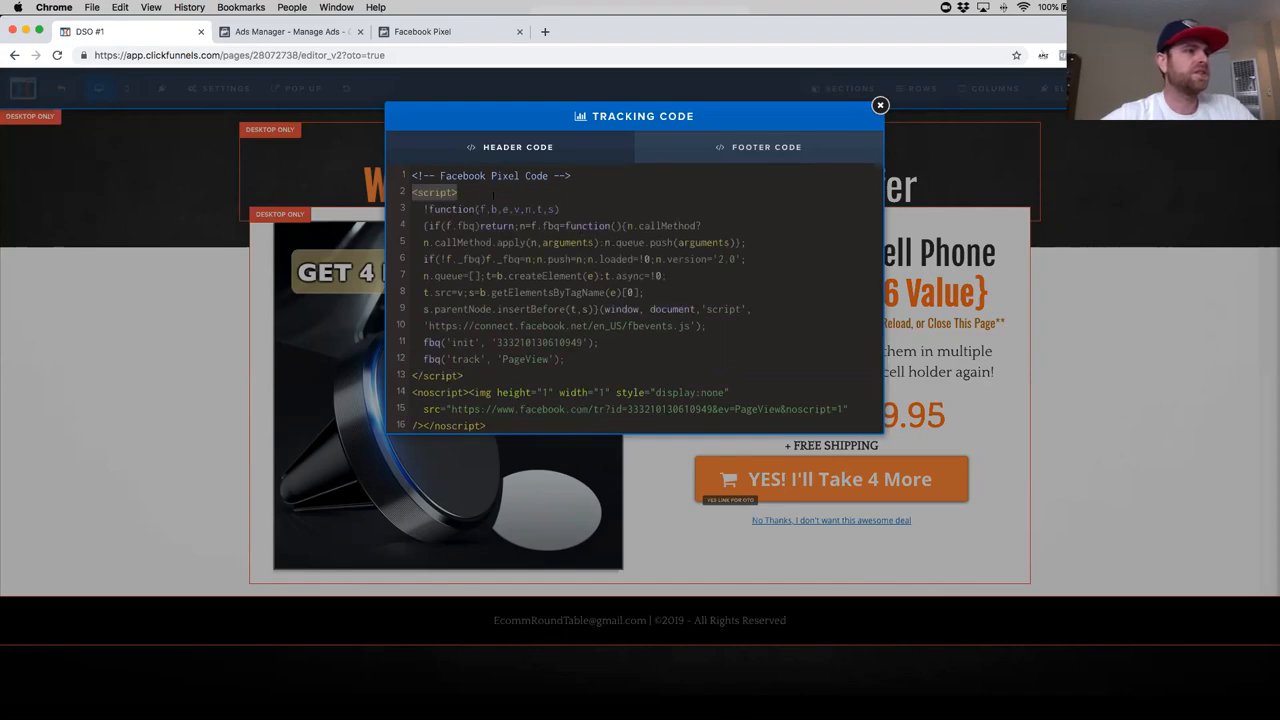
{"action": "key", "text": "super+a"}
{"action": "key", "text": "BackSpace"}
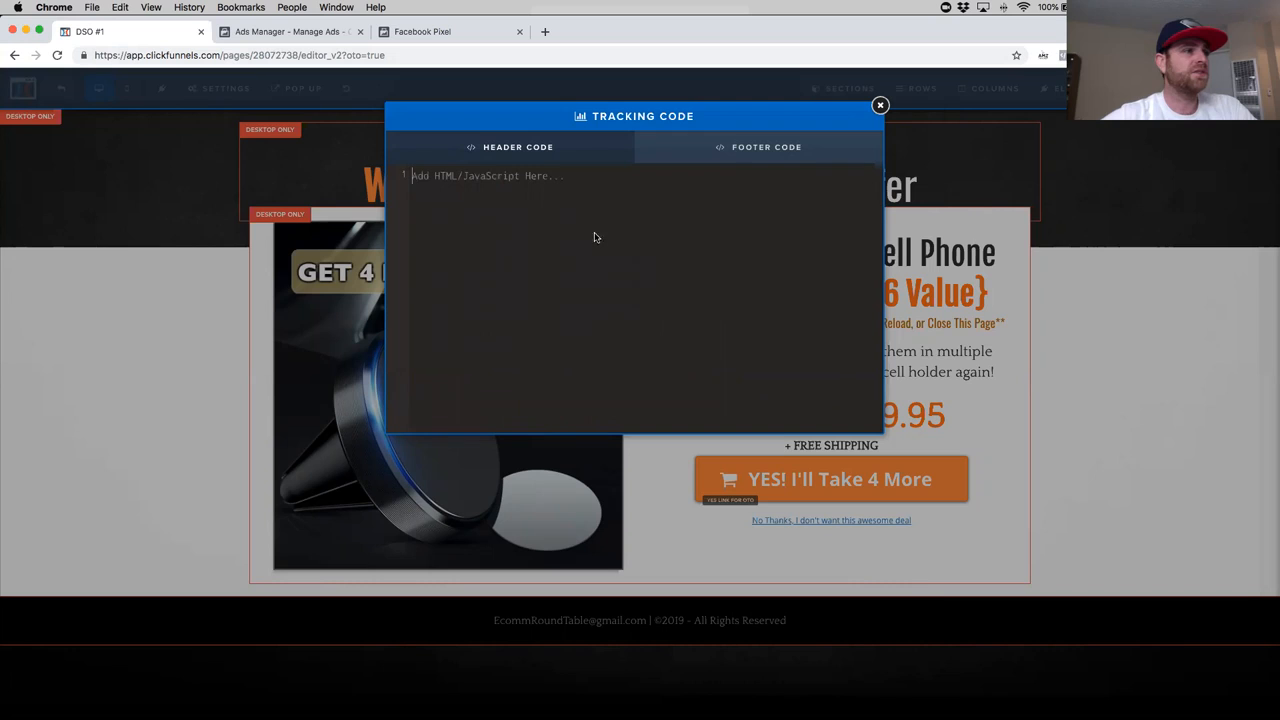
- Paste the base pixel code into the OTO1 page's header tracking code and delete its opening and closing Facebook Pixel Code comment lines
{"action": "key", "text": "super+v"}
{"action": "scroll", "coordinate": [640, 300], "scroll_direction": "up", "scroll_amount": 1}
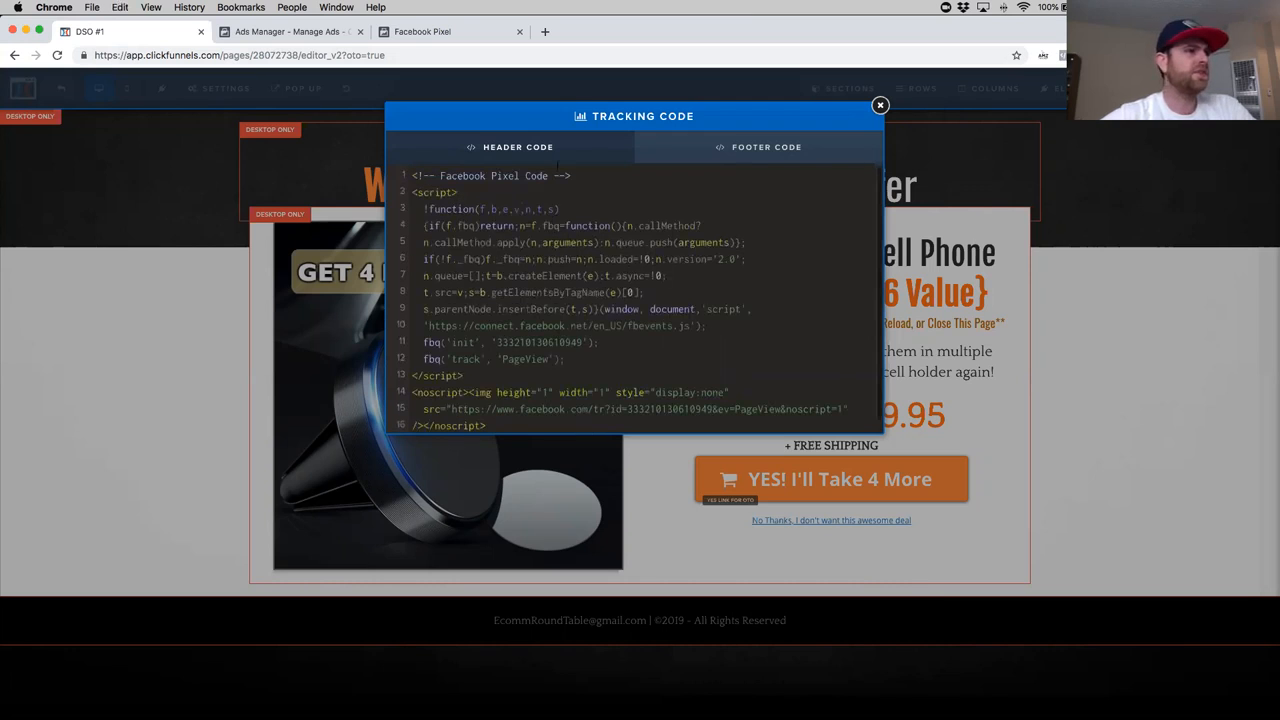
{"action": "left_click_drag", "start_coordinate": [572, 176], "coordinate": [383, 178]}
{"action": "key", "text": "BackSpace"}
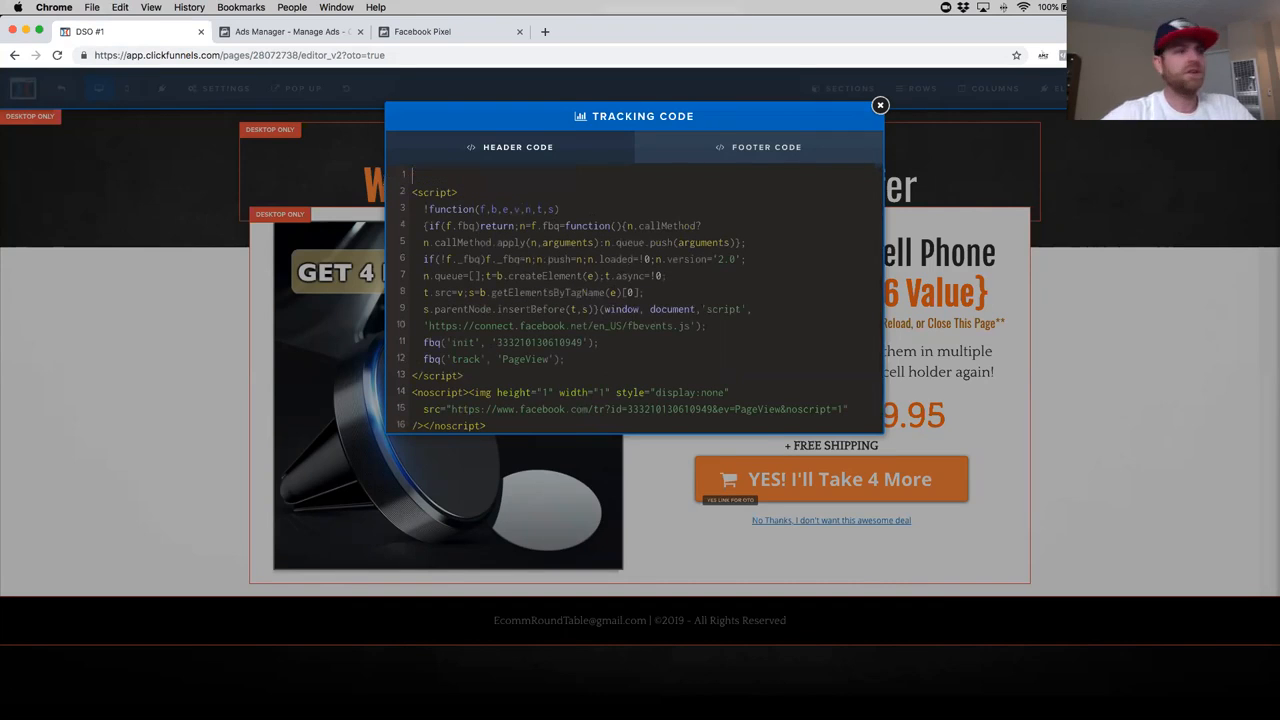
{"action": "key", "text": "BackSpace"}
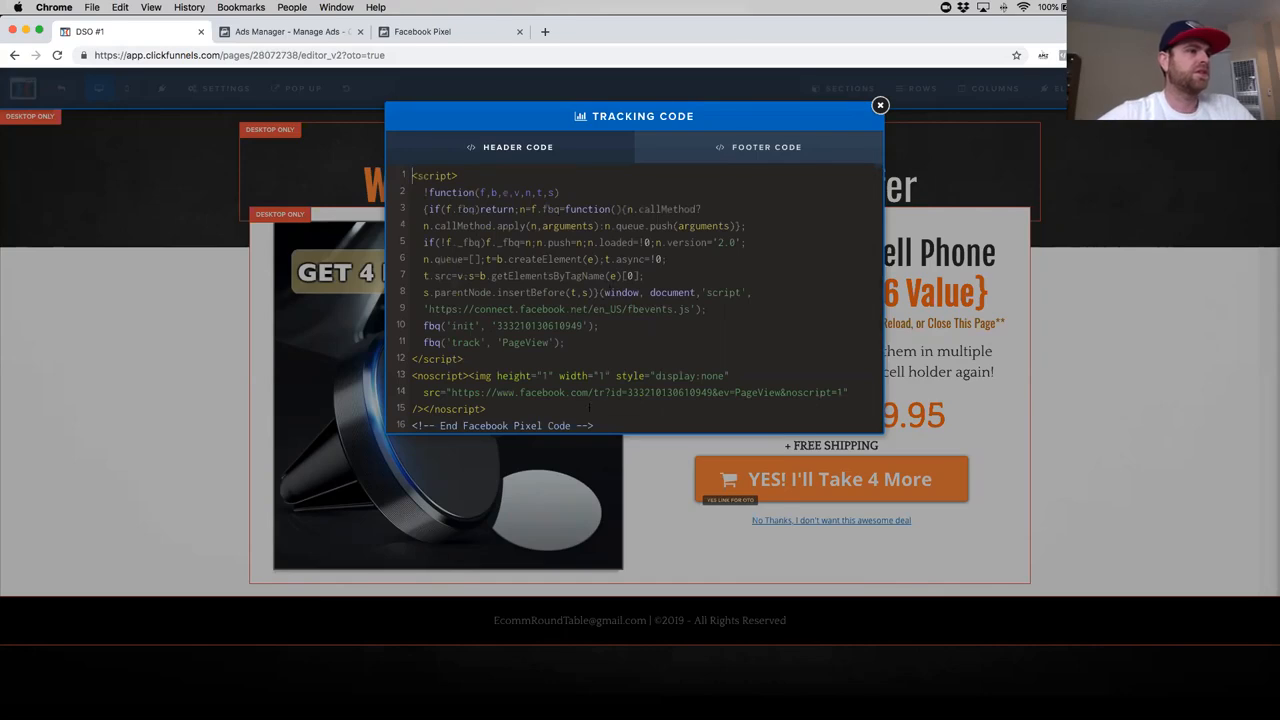
{"action": "left_click_drag", "start_coordinate": [593, 425], "coordinate": [376, 428]}
{"action": "key", "text": "BackSpace"}
{"action": "key", "text": "BackSpace"}
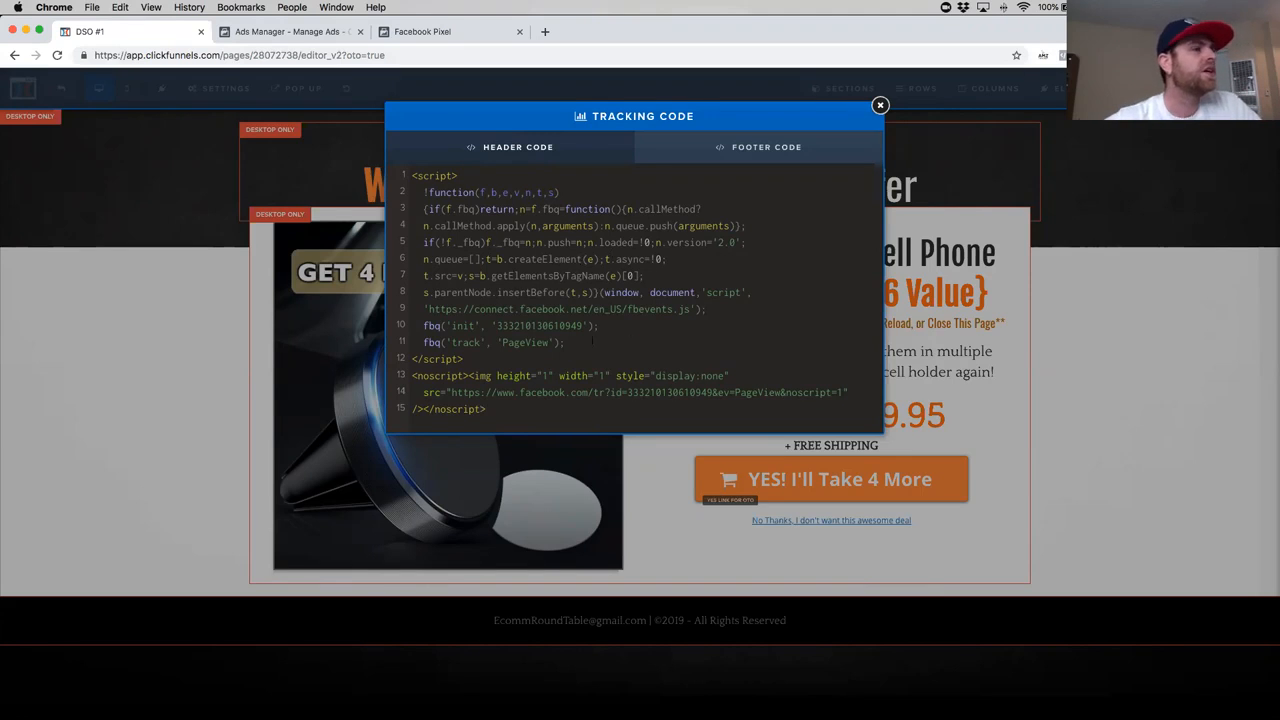
- Examine the Ecommerce and Retail events available in the Events Manager install dialog and revisit the base pixel code instructions
{"action": "left_click", "coordinate": [451, 33]}
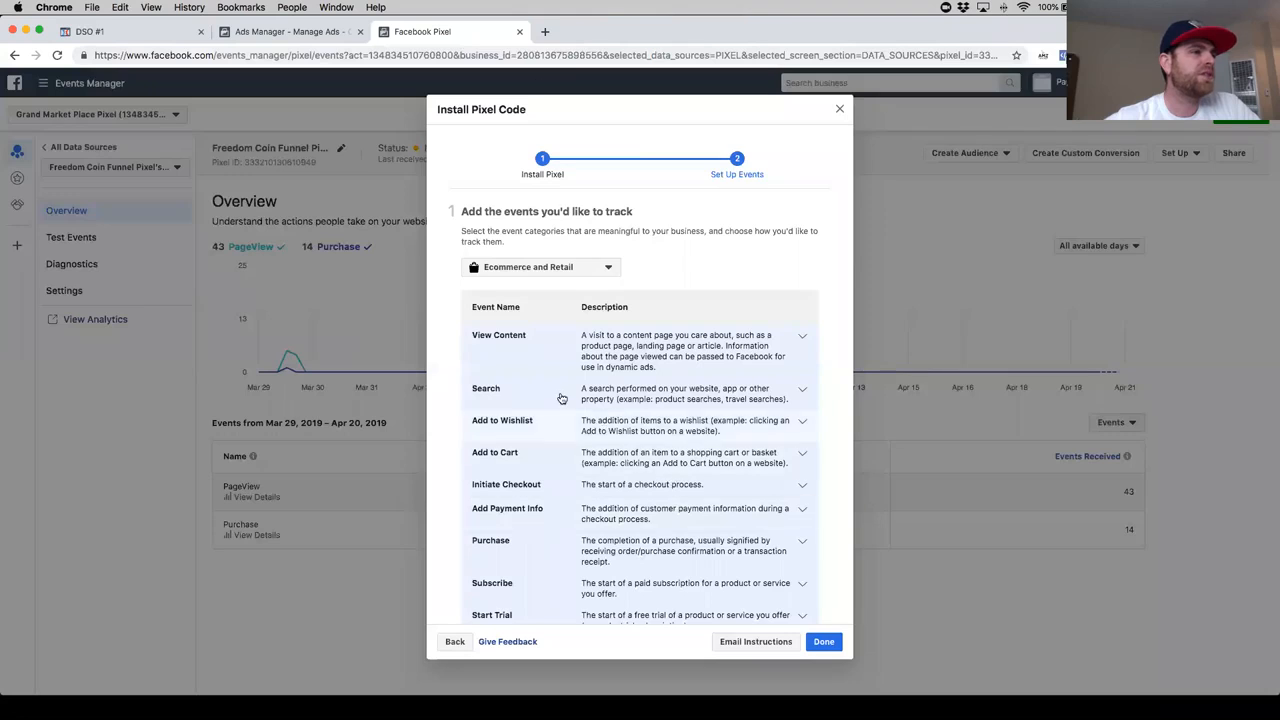
{"action": "scroll", "coordinate": [565, 400], "scroll_direction": "down", "scroll_amount": 5}
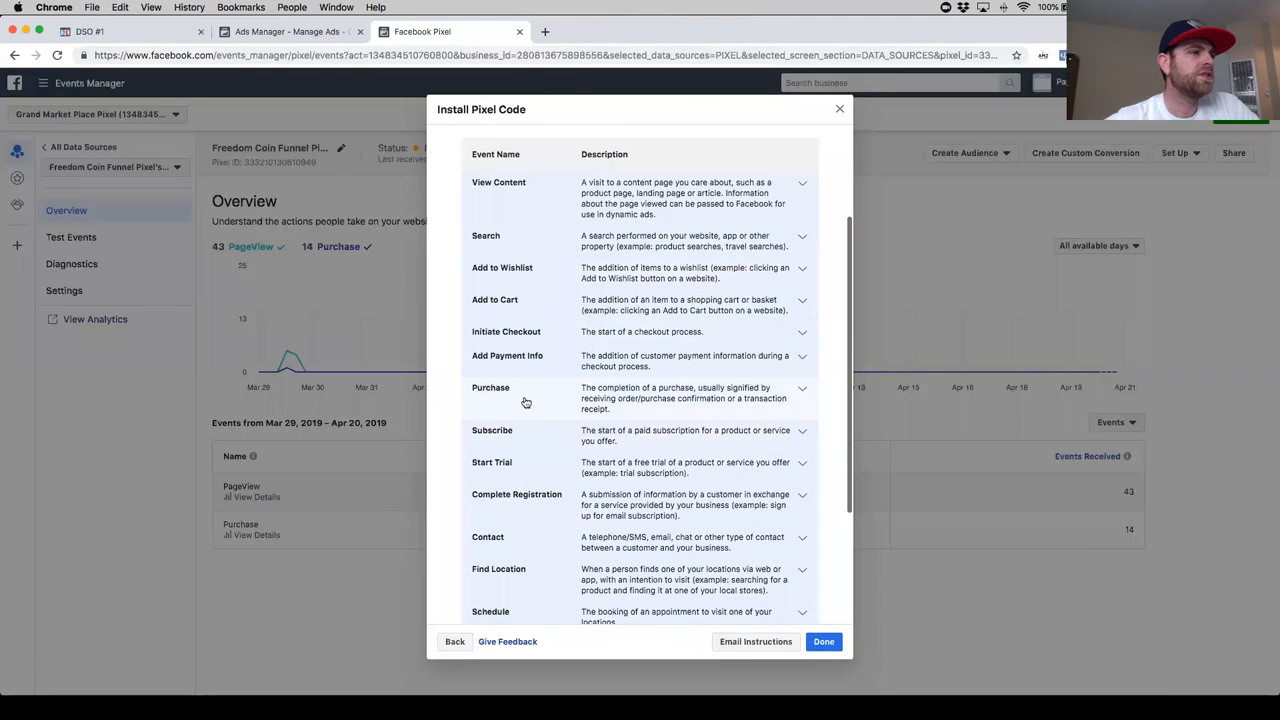
{"action": "scroll", "coordinate": [565, 408], "scroll_direction": "down", "scroll_amount": 3}
{"action": "scroll", "coordinate": [570, 412], "scroll_direction": "up", "scroll_amount": 1}
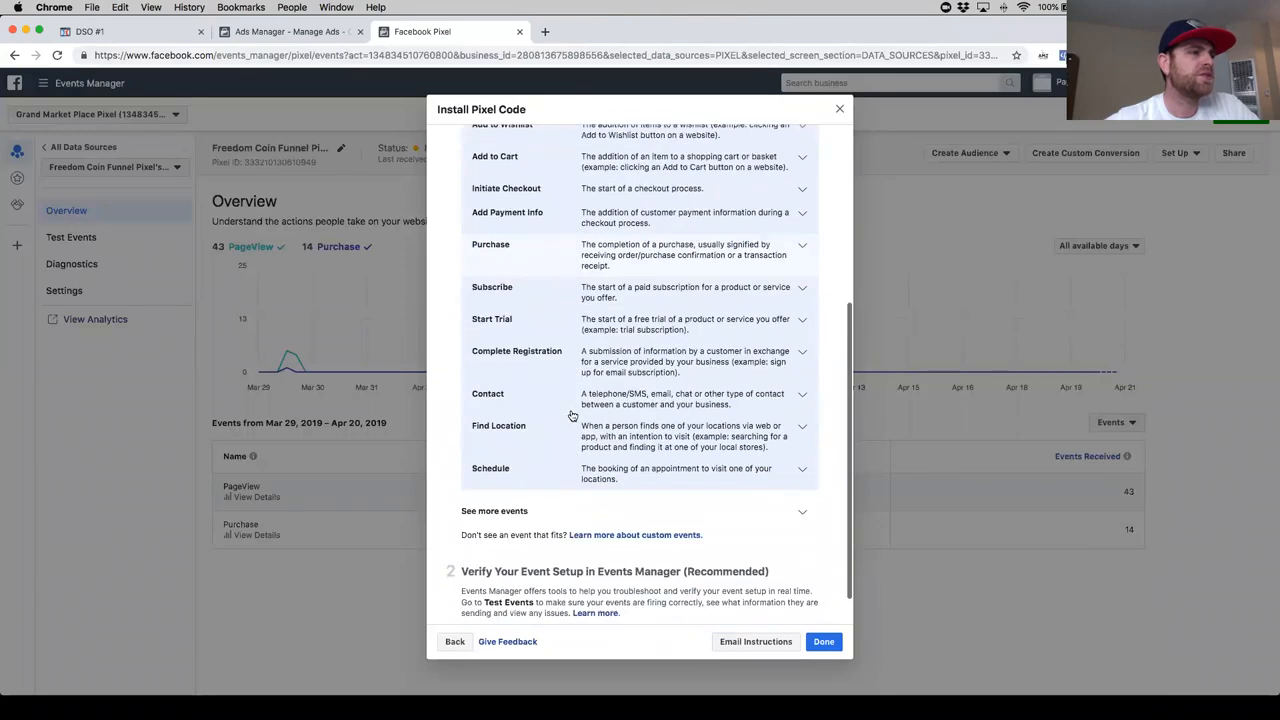
{"action": "scroll", "coordinate": [572, 415], "scroll_direction": "up", "scroll_amount": 5}
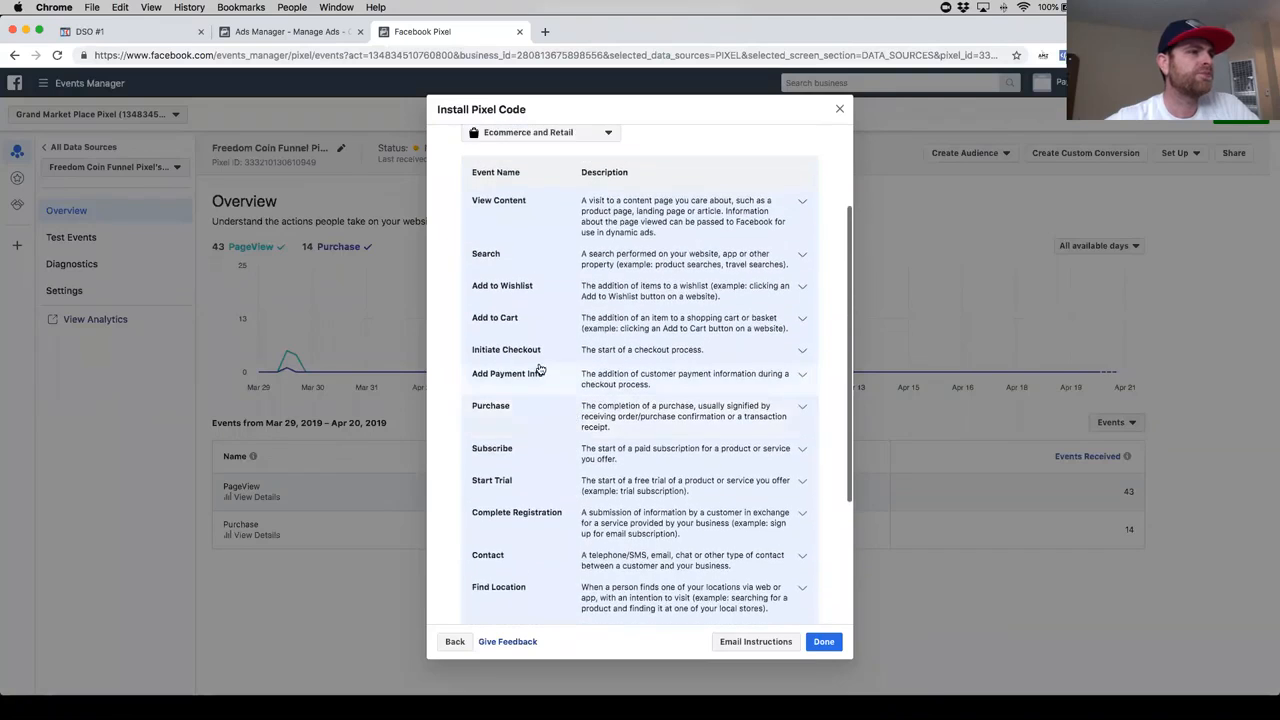
{"action": "scroll", "coordinate": [545, 368], "scroll_direction": "up", "scroll_amount": 2}
{"action": "scroll", "coordinate": [525, 395], "scroll_direction": "down", "scroll_amount": 3}
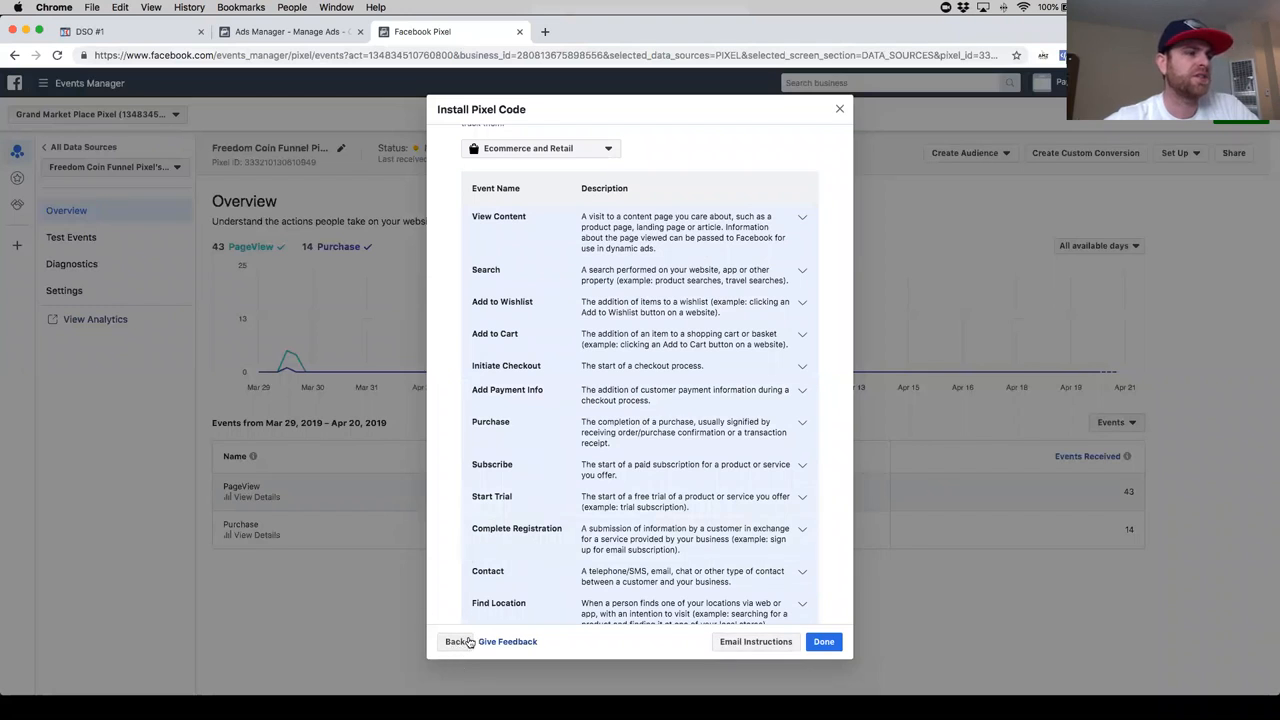
{"action": "scroll", "coordinate": [517, 449], "scroll_direction": "down", "scroll_amount": 1}
{"action": "scroll", "coordinate": [520, 454], "scroll_direction": "up", "scroll_amount": 3}
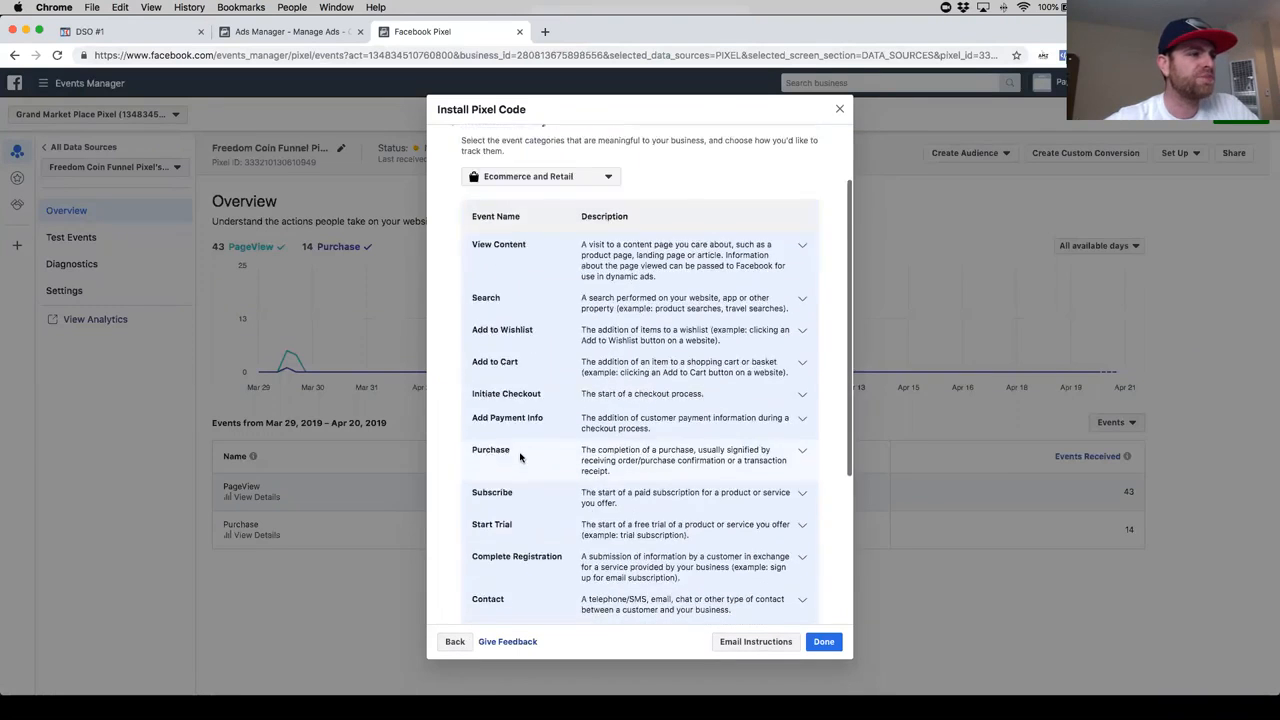
{"action": "scroll", "coordinate": [520, 470], "scroll_direction": "down", "scroll_amount": 3}
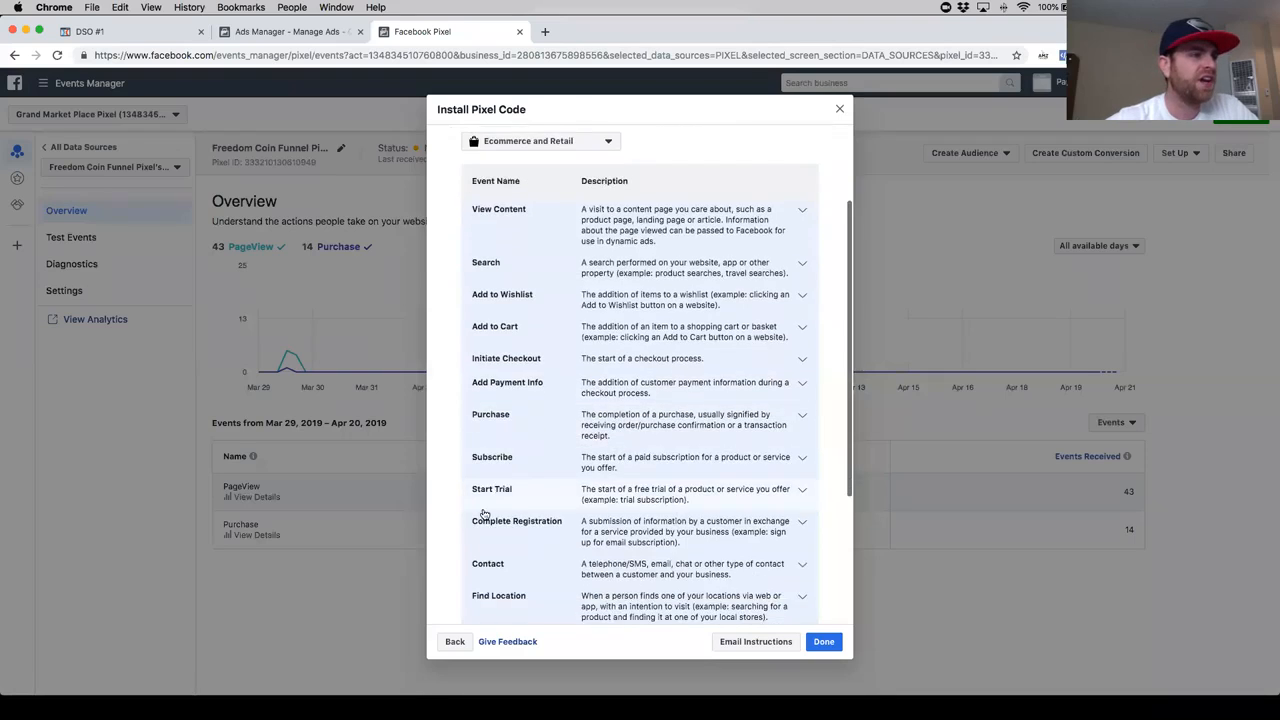
{"action": "left_click", "coordinate": [453, 642]}
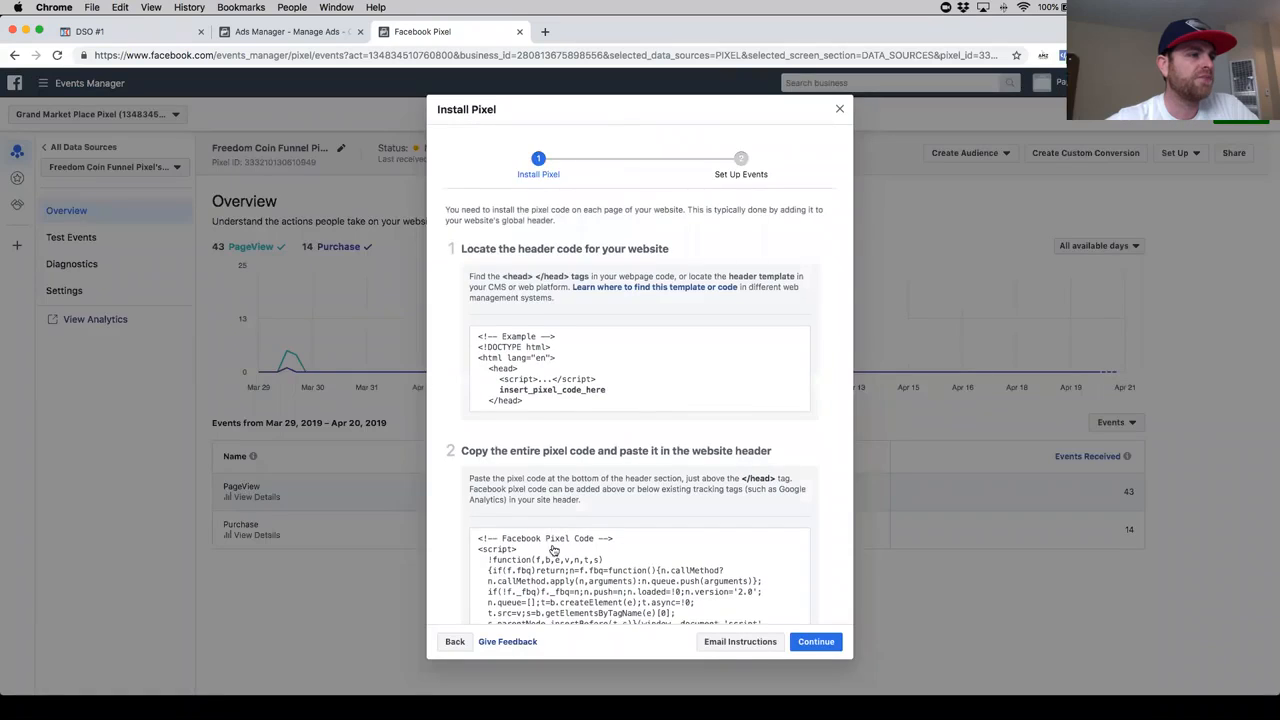
{"action": "scroll", "coordinate": [640, 540], "scroll_direction": "down", "scroll_amount": 2}
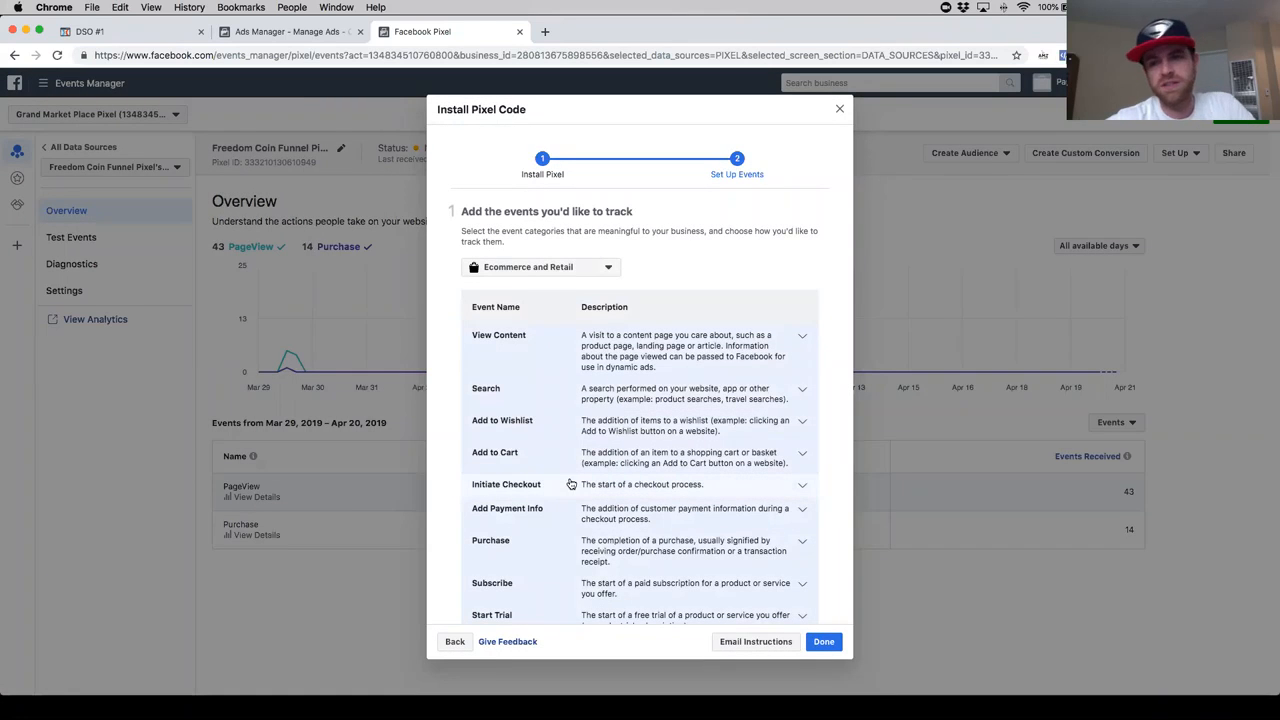
- Expand the Purchase event in the event setup list and copy its event code snippet
{"action": "left_click", "coordinate": [637, 550]}
{"action": "scroll", "coordinate": [670, 553], "scroll_direction": "down", "scroll_amount": 10}
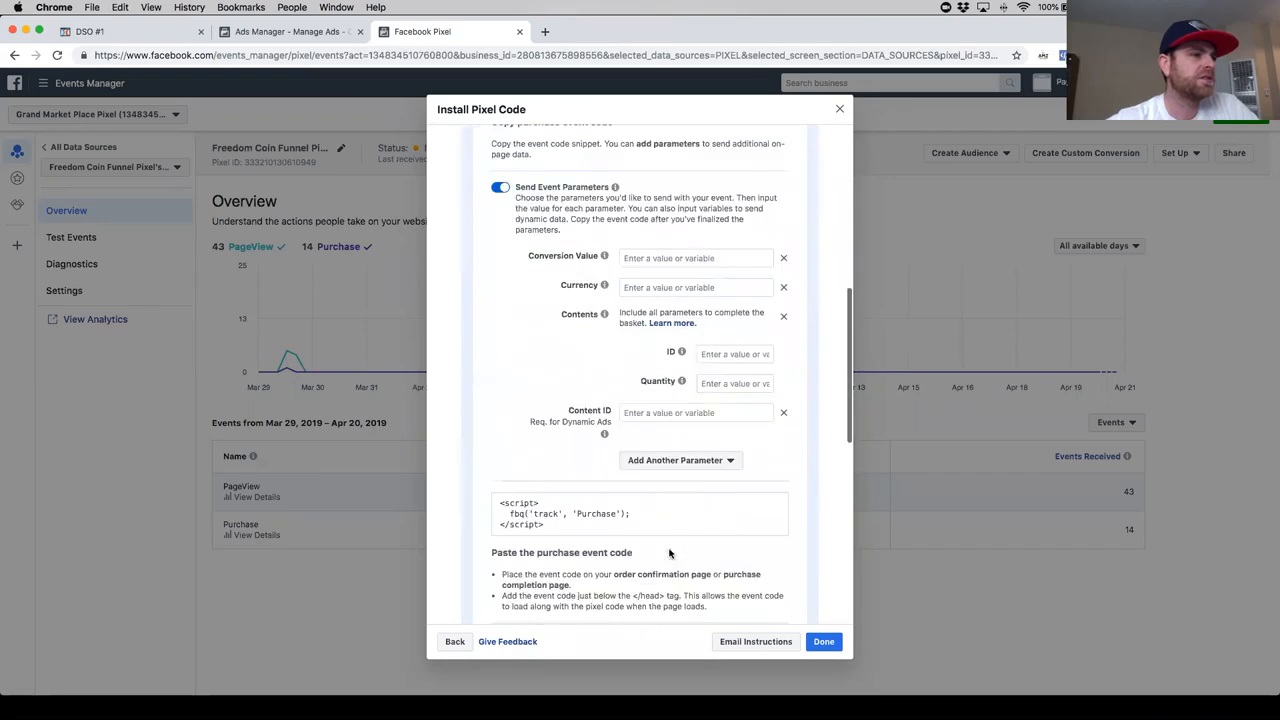
{"action": "left_click", "coordinate": [640, 455]}
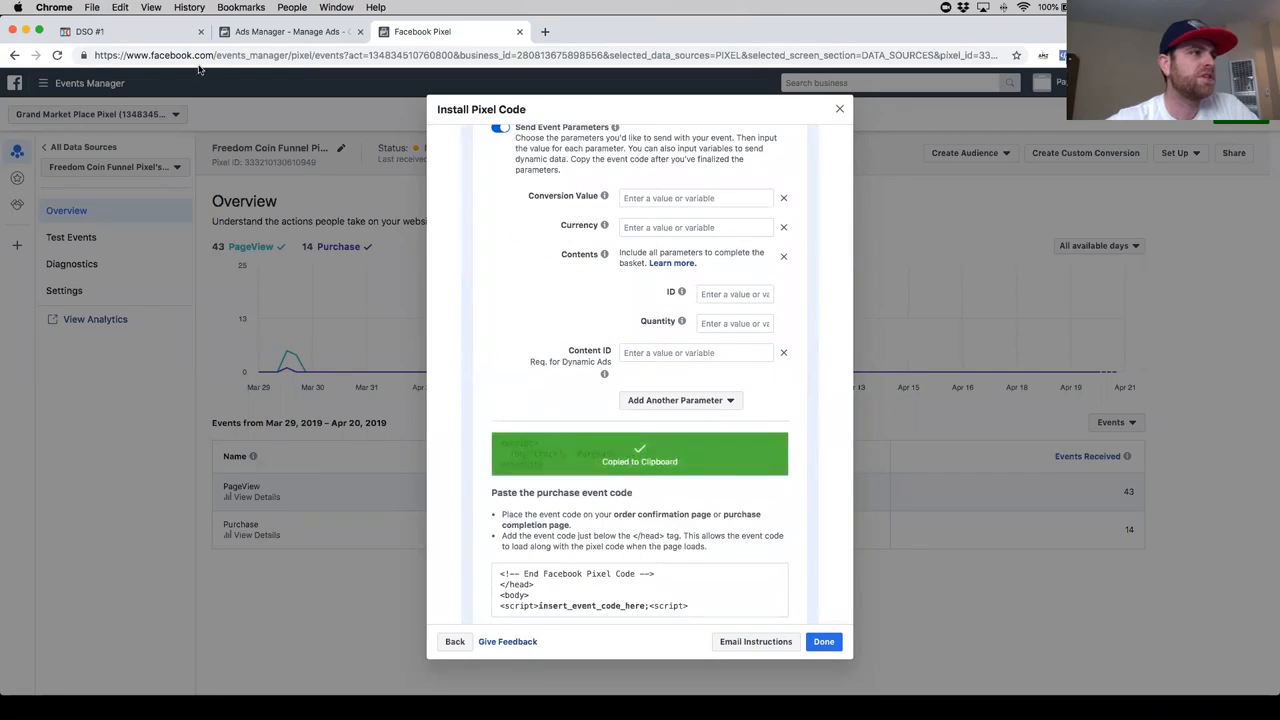
- Insert the Purchase event code below the PageView line in the OTO1 header tracking code in ClickFunnels and remove the snippet's extra script tags
{"action": "left_click", "coordinate": [128, 37]}
{"action": "left_click", "coordinate": [566, 342]}
{"action": "key", "text": "Return"}
{"action": "key", "text": "super+v"}
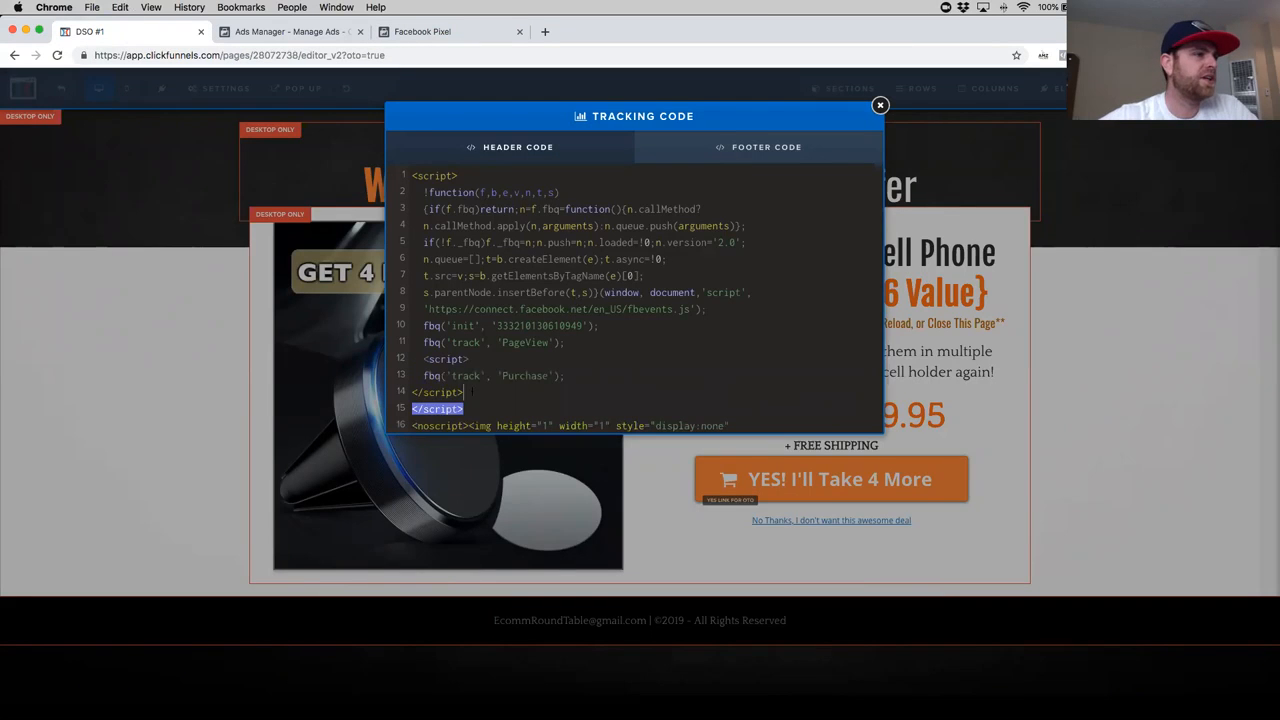
{"action": "key", "text": "BackSpace"}
{"action": "key", "text": "BackSpace"}
{"action": "left_click_drag", "start_coordinate": [470, 359], "coordinate": [410, 359]}
{"action": "key", "text": "BackSpace"}
{"action": "key", "text": "BackSpace"}
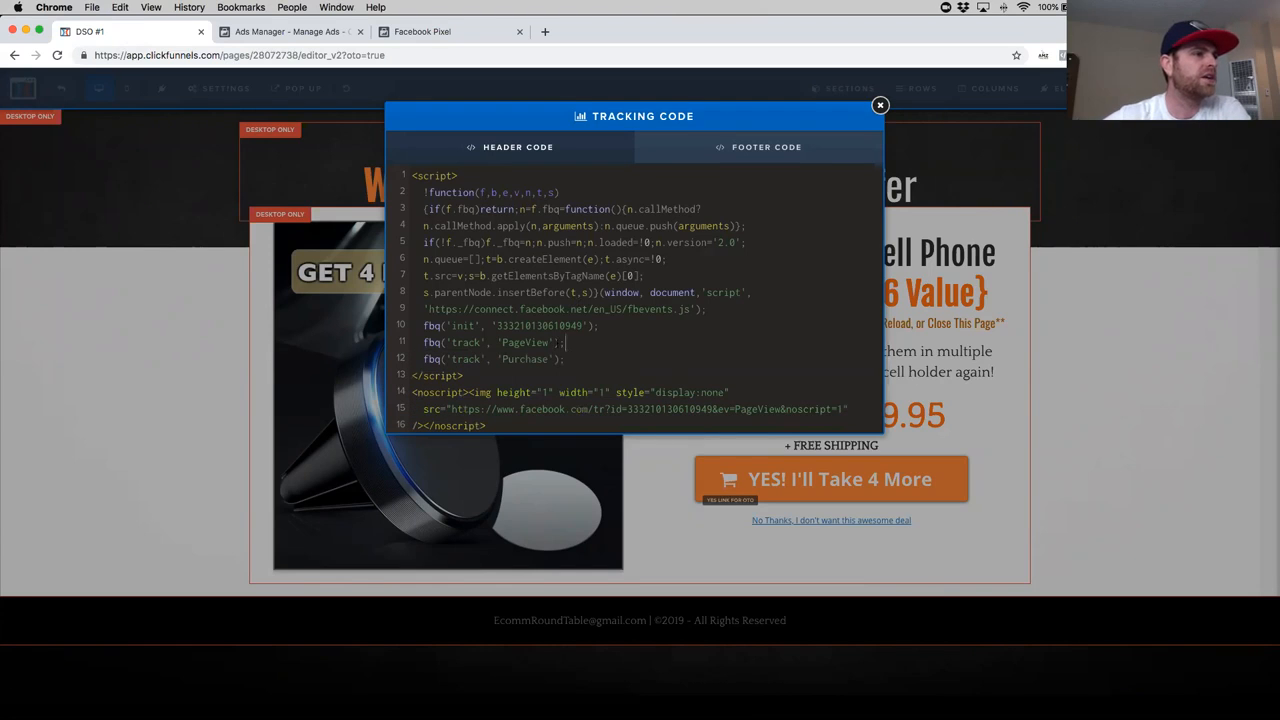
- Delete the fbq PageView tracking line above the Purchase line in the header code
{"action": "left_click_drag", "start_coordinate": [570, 343], "coordinate": [418, 343]}
{"action": "key", "text": "BackSpace"}
{"action": "key", "text": "BackSpace"}
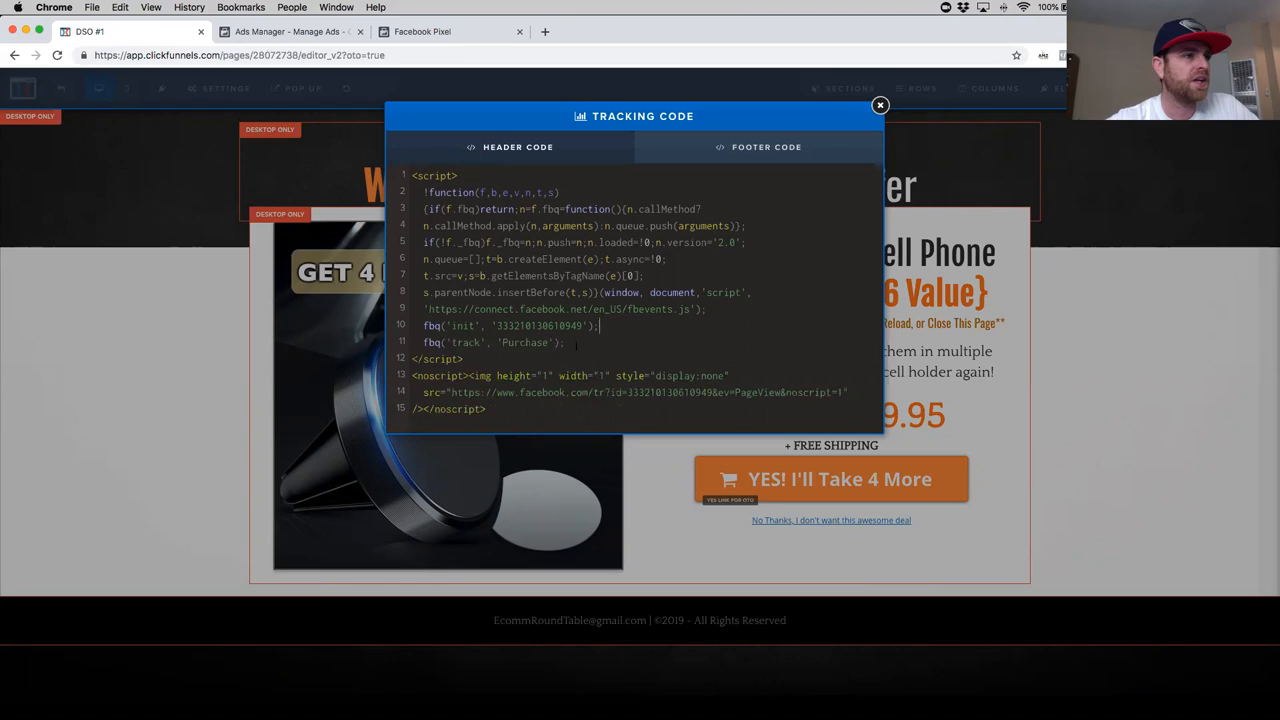
{"action": "left_click_drag", "start_coordinate": [581, 342], "coordinate": [423, 342]}
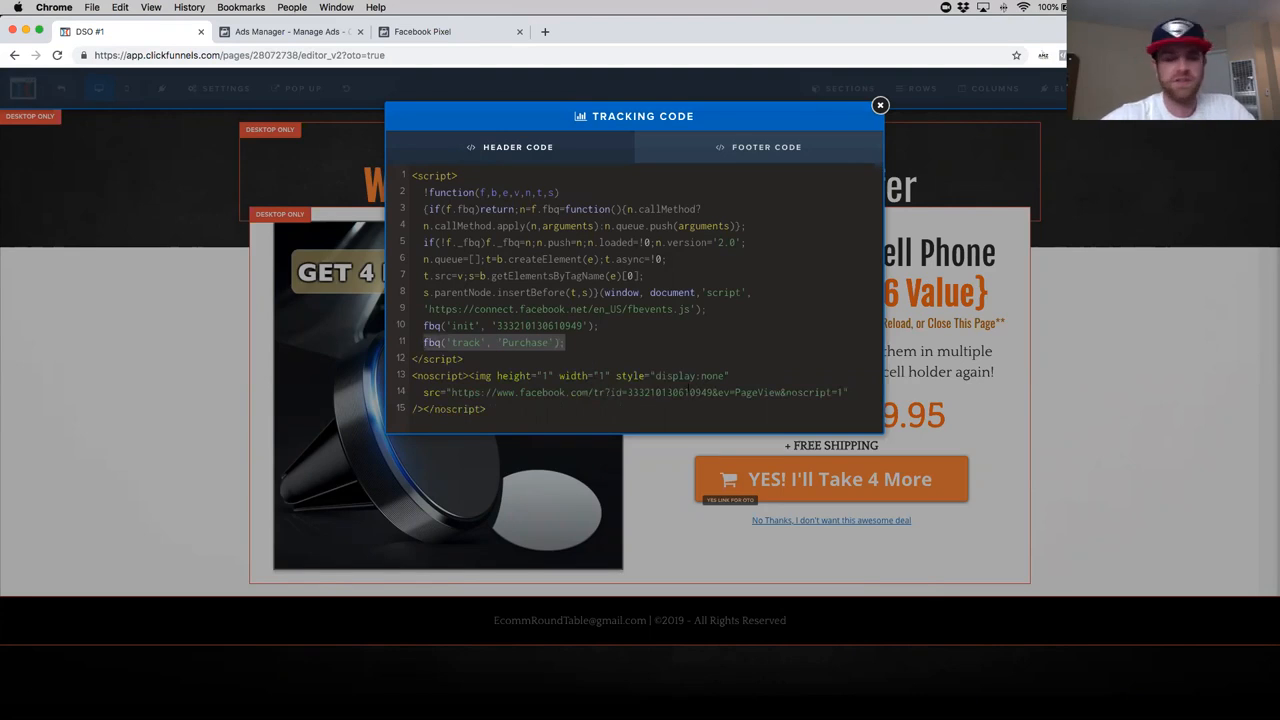
{"action": "key", "text": "super+c"}
{"action": "key", "text": "Right"}
{"action": "key", "text": "Return"}
{"action": "key", "text": "super+v"}
{"action": "key", "text": "BackSpace"}
{"action": "key", "text": "BackSpace"}
{"action": "key", "text": "BackSpace"}
{"action": "key", "text": "BackSpace"}
{"action": "key", "text": "BackSpace"}
{"action": "key", "text": "BackSpace"}
{"action": "key", "text": "BackSpace"}
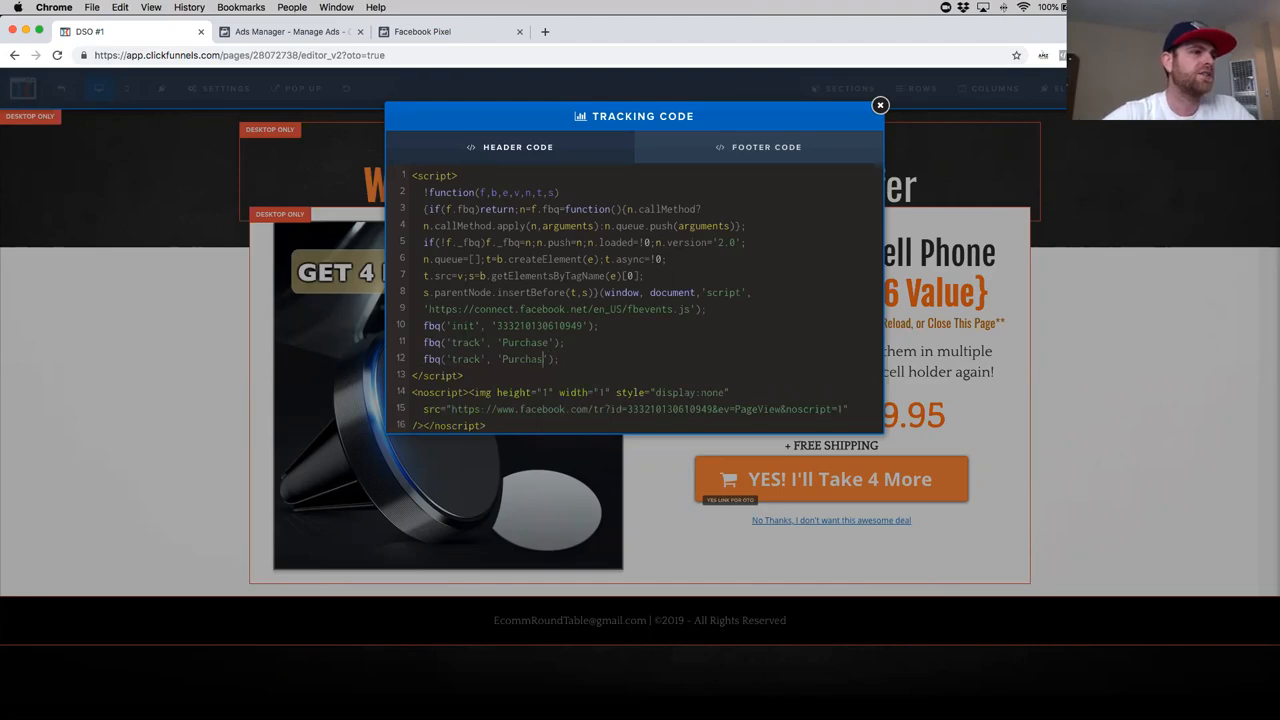
{"action": "type", "text": "ageView"}
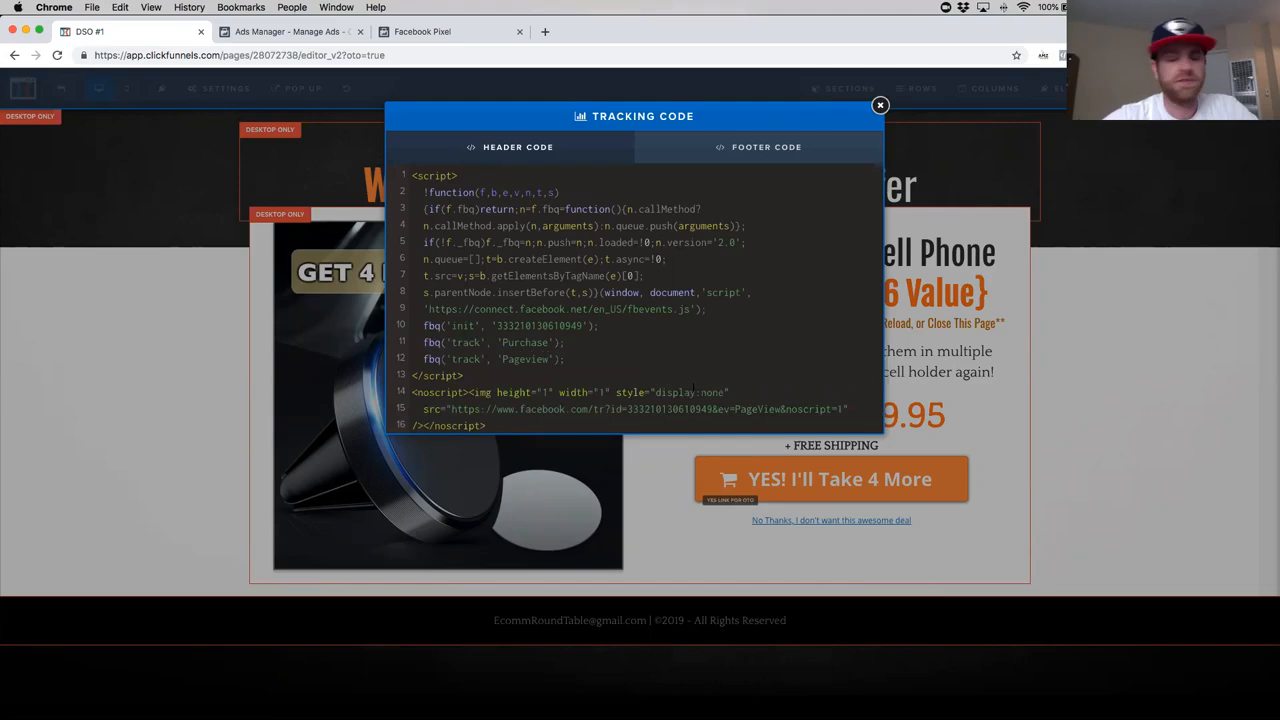
{"action": "left_click_drag", "start_coordinate": [598, 366], "coordinate": [425, 360]}
{"action": "key", "text": "BackSpace"}
{"action": "key", "text": "BackSpace"}
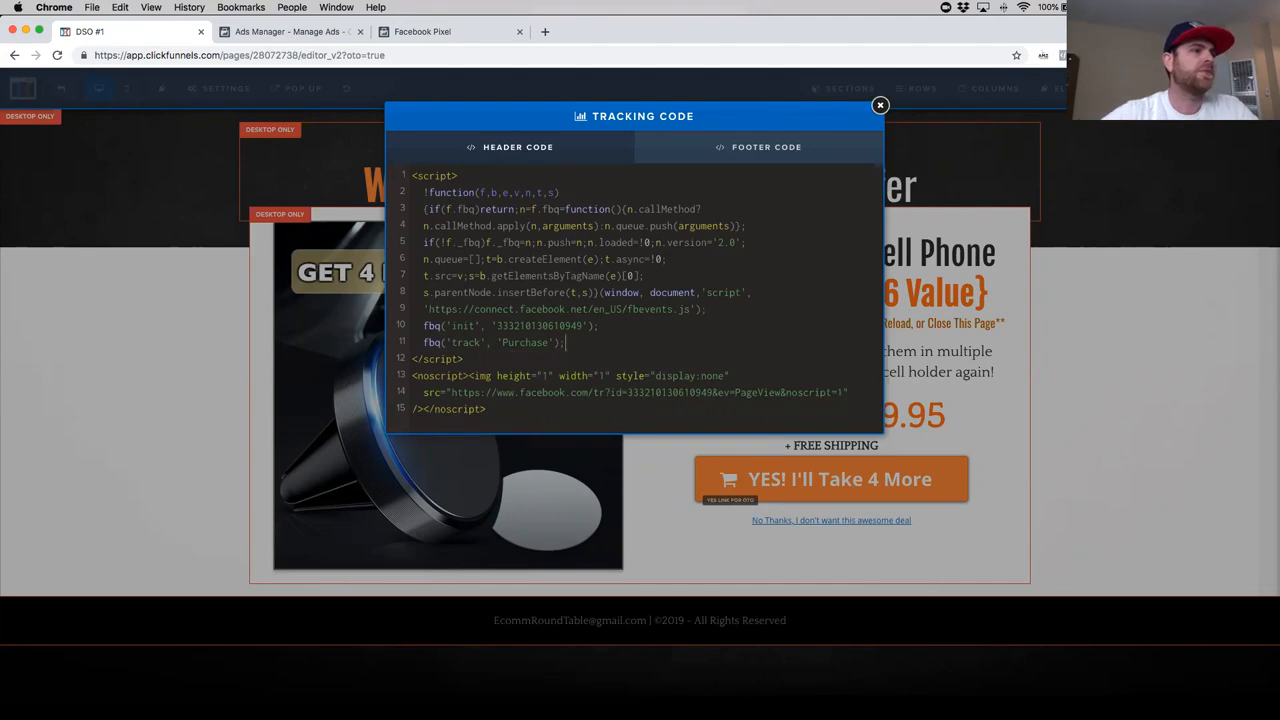
- Close the tracking code and save the OTO1 page
{"action": "left_click", "coordinate": [880, 105]}
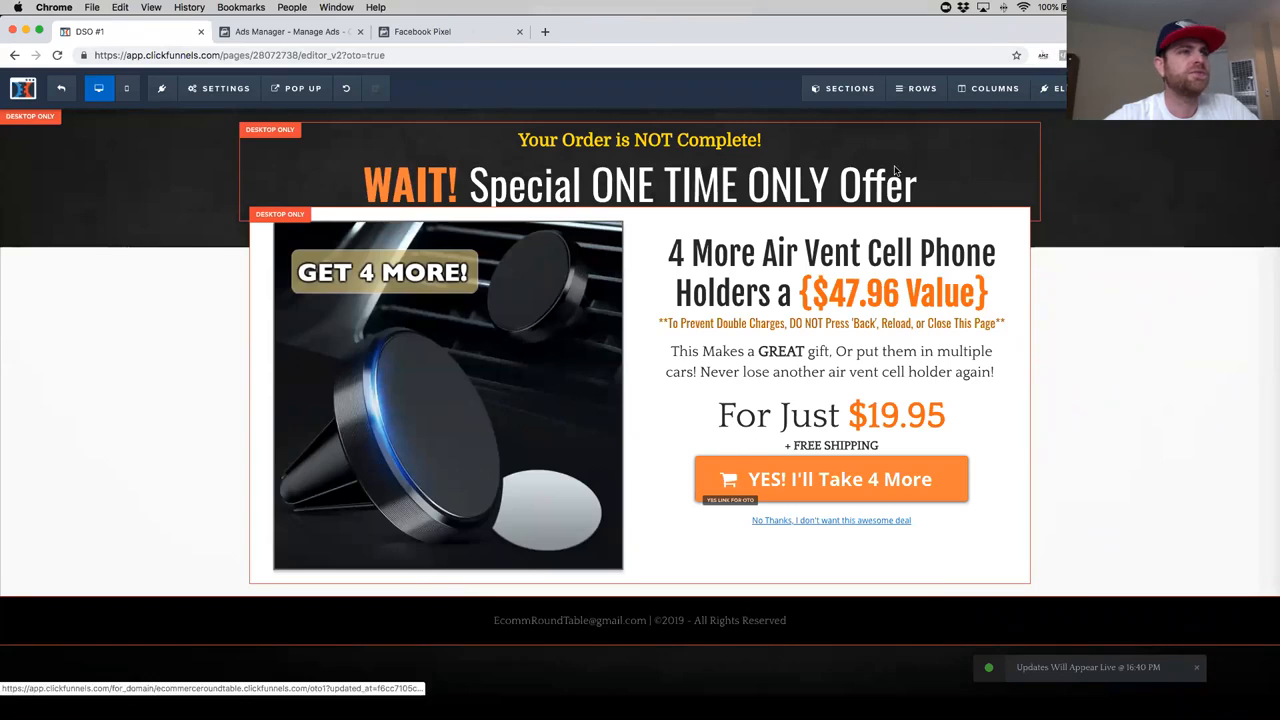
- Preview the OTO1 page and check which pixel events fire using the Facebook Pixel Helper
{"action": "left_click", "coordinate": [1235, 88]}
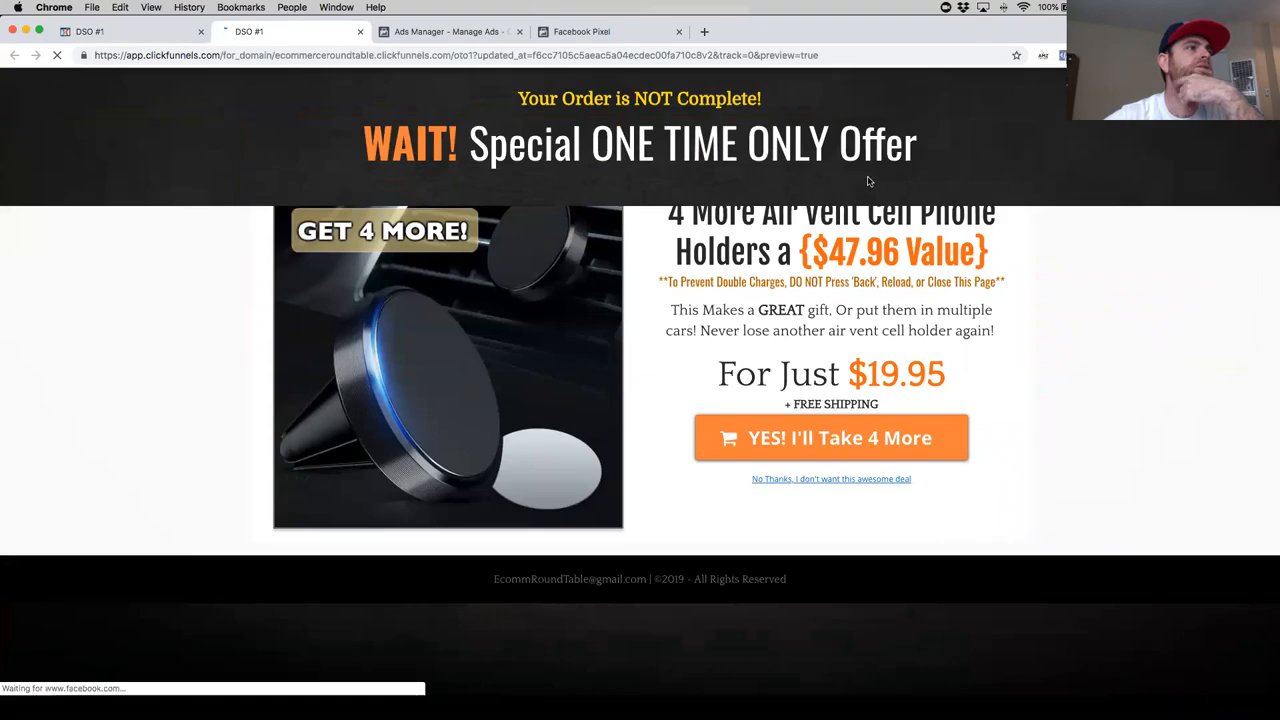
{"action": "left_click", "coordinate": [1063, 55]}
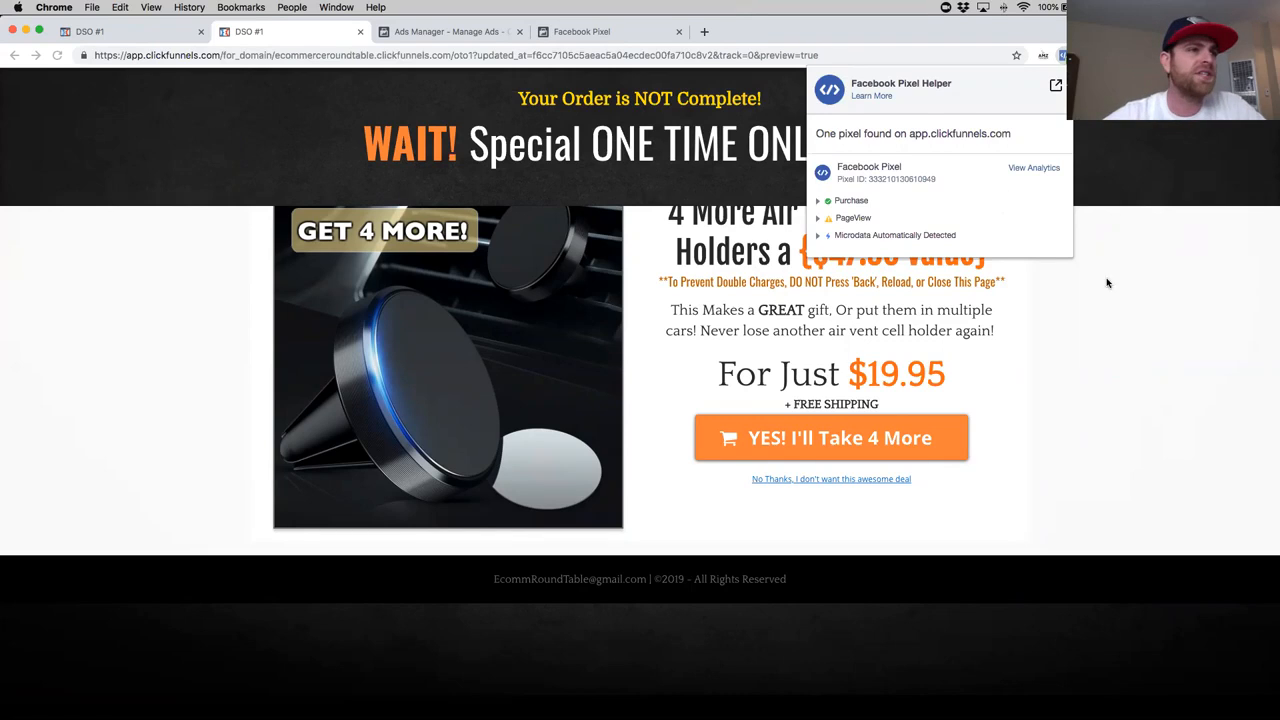
{"action": "left_click", "coordinate": [1105, 309]}
- Review the rest of the Purchase event instructions and the event setup verification section in the Facebook pixel installation dialog
{"action": "left_click", "coordinate": [445, 32]}
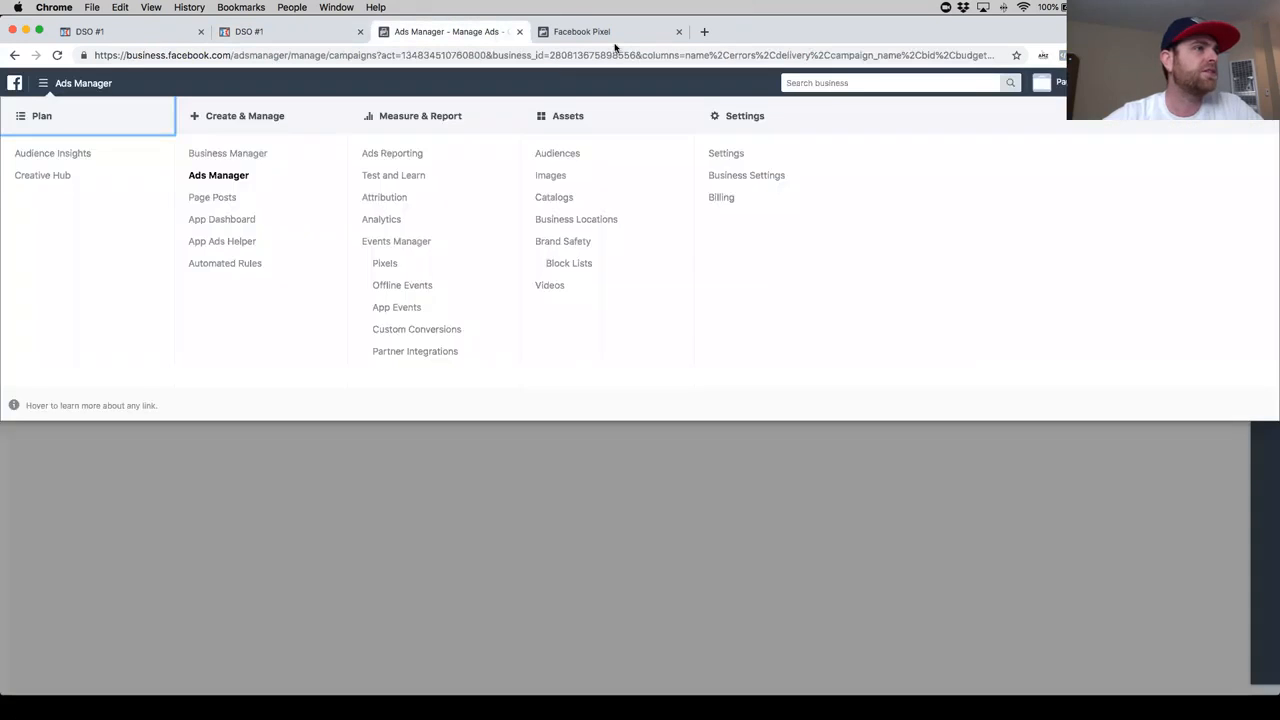
{"action": "left_click", "coordinate": [610, 32]}
{"action": "scroll", "coordinate": [624, 450], "scroll_direction": "down", "scroll_amount": 5}
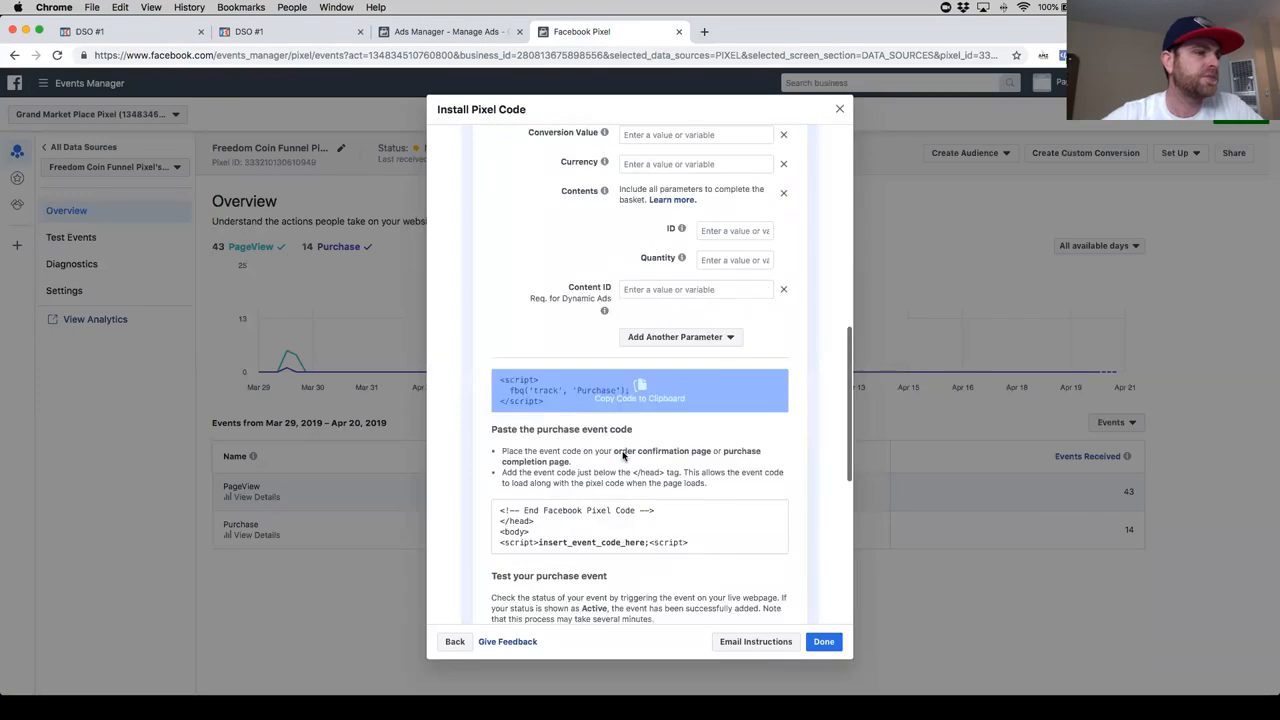
{"action": "scroll", "coordinate": [709, 492], "scroll_direction": "down", "scroll_amount": 5}
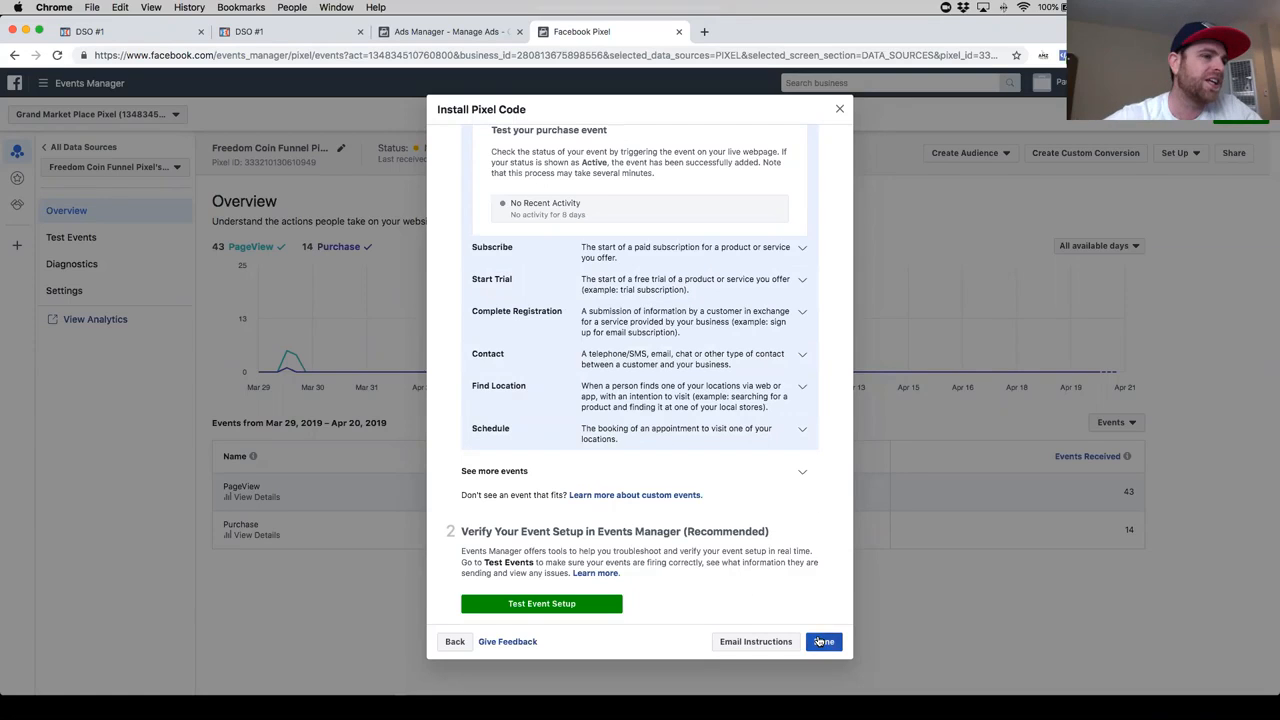
- Recheck the OTO1 preview's events with the Facebook Pixel Helper and close the preview
{"action": "left_click", "coordinate": [270, 31]}
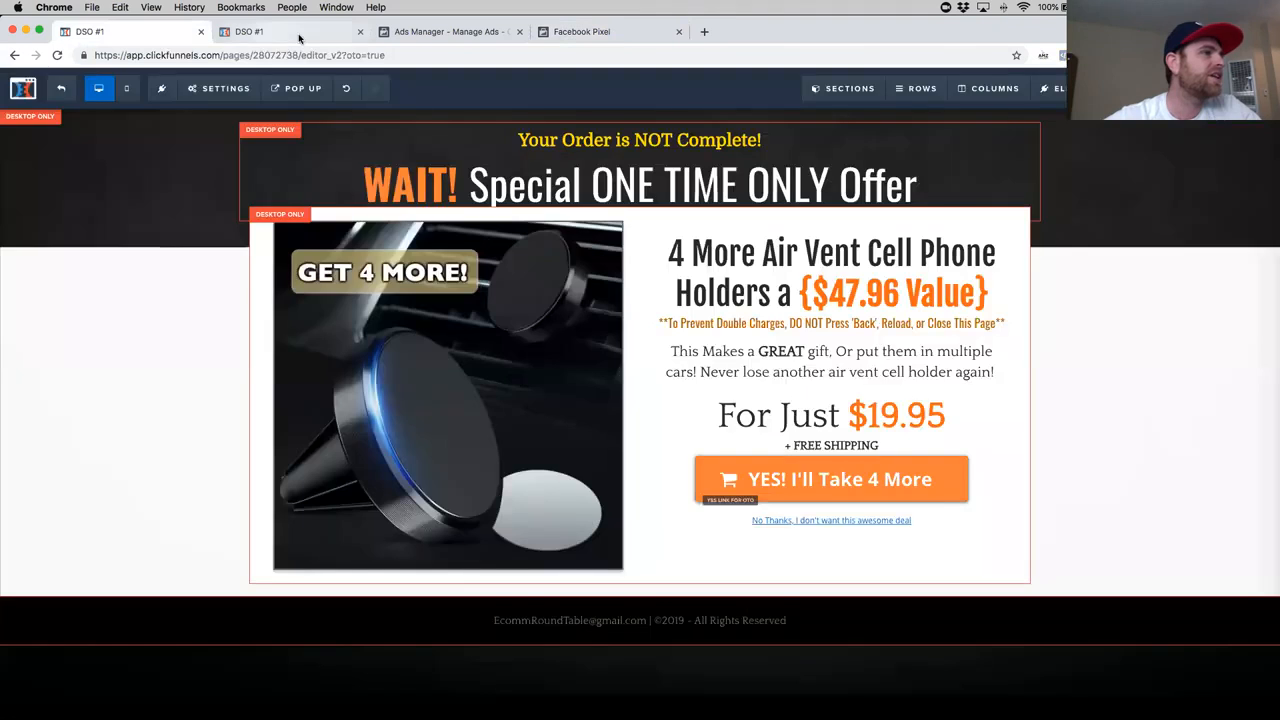
{"action": "left_click", "coordinate": [1062, 55]}
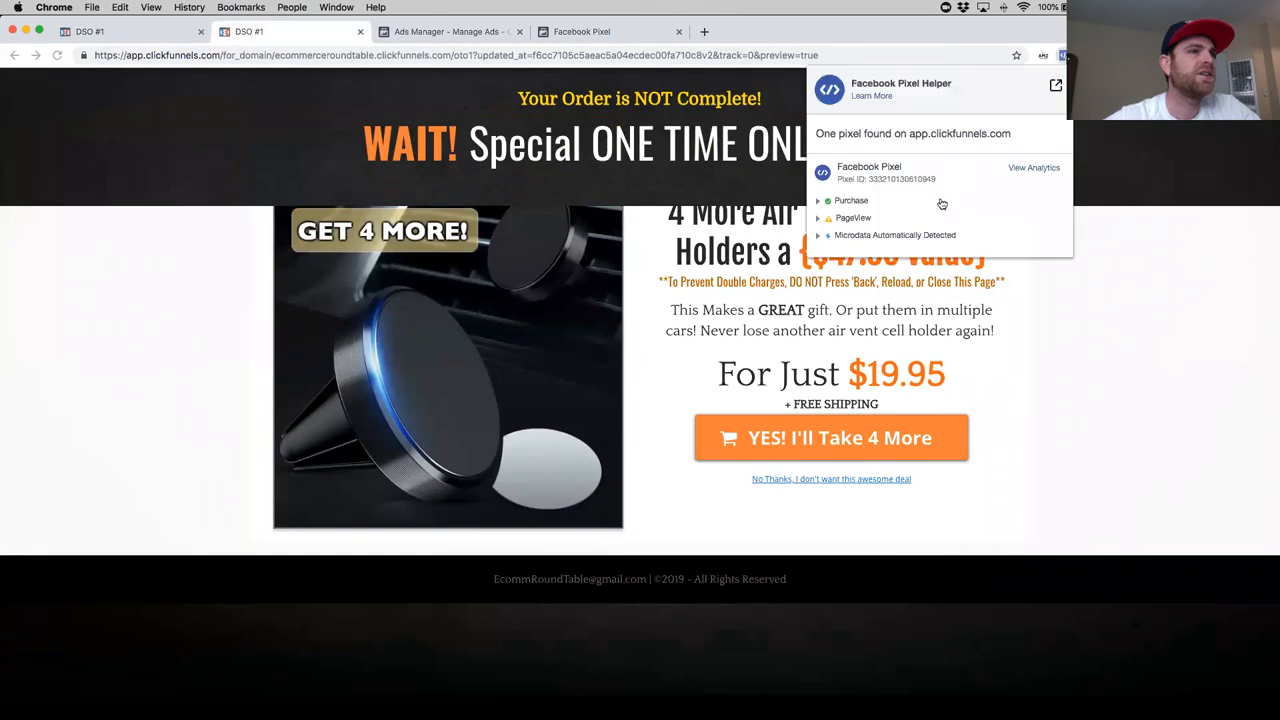
{"action": "left_click", "coordinate": [360, 31]}
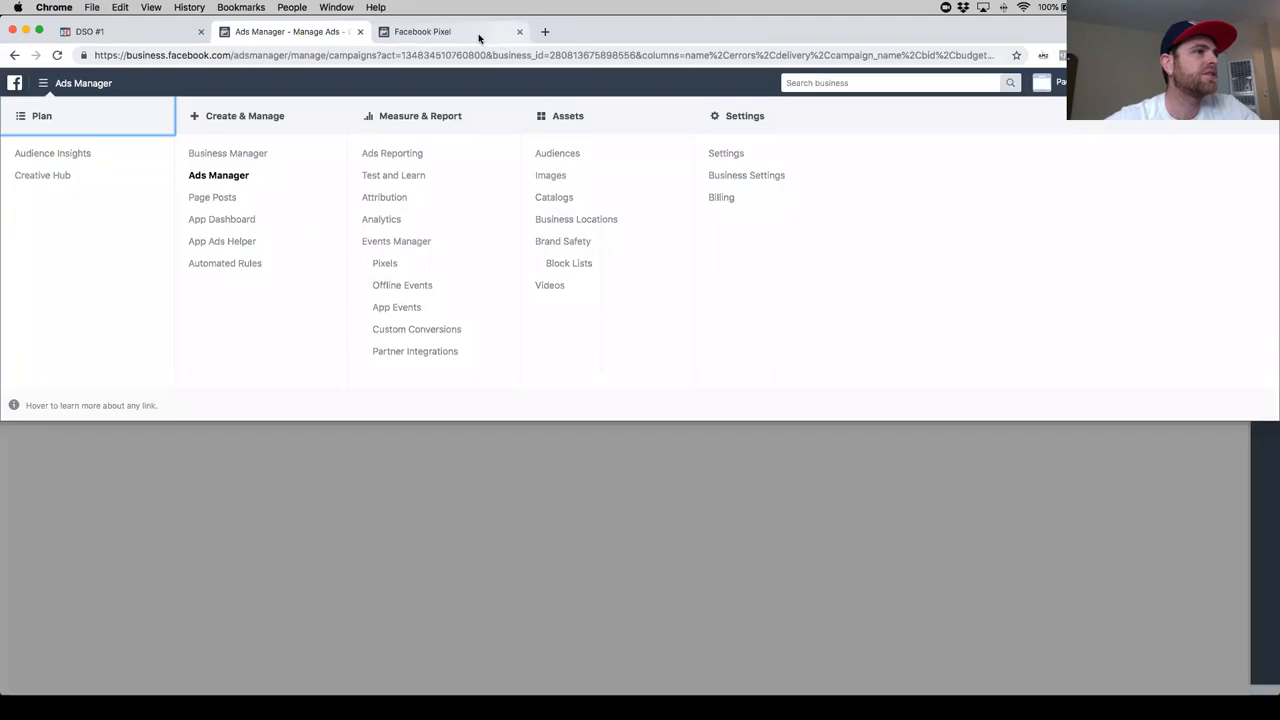
- Close the Install Pixel Code dialog and reload the pixel's Overview in Events Manager to examine its latest event activity
{"action": "left_click", "coordinate": [478, 31]}
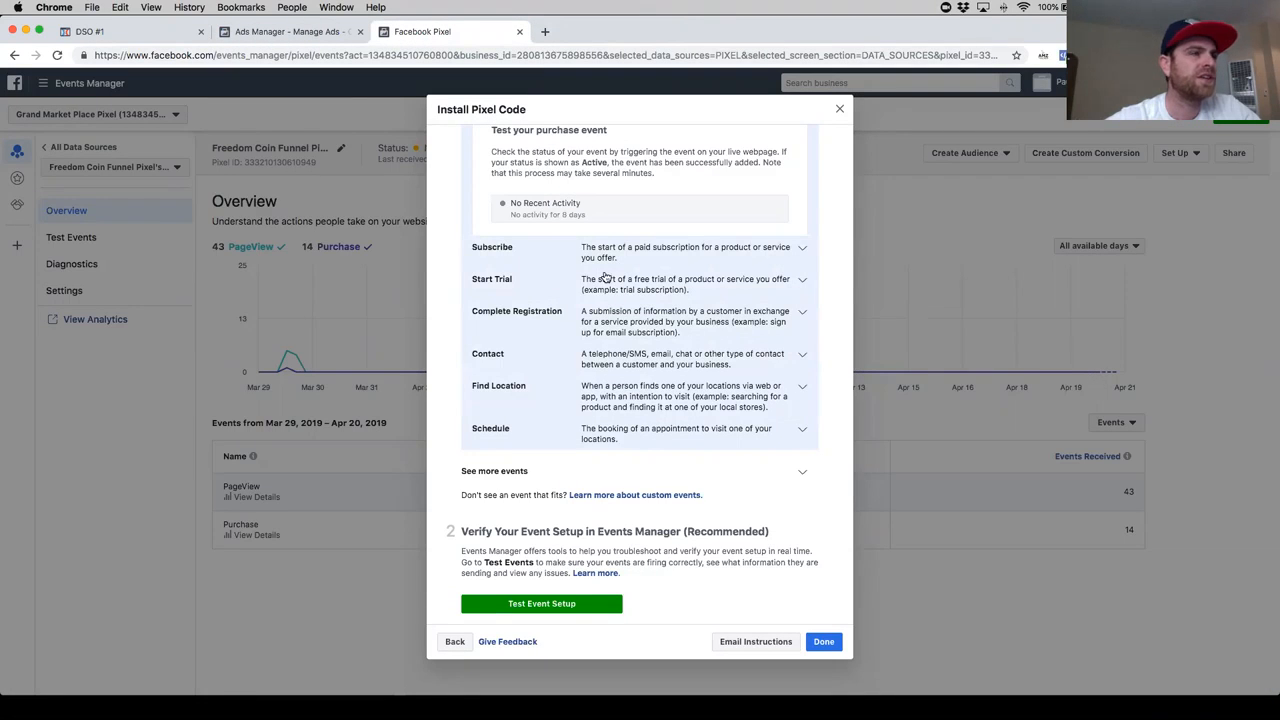
{"action": "left_click", "coordinate": [303, 220]}
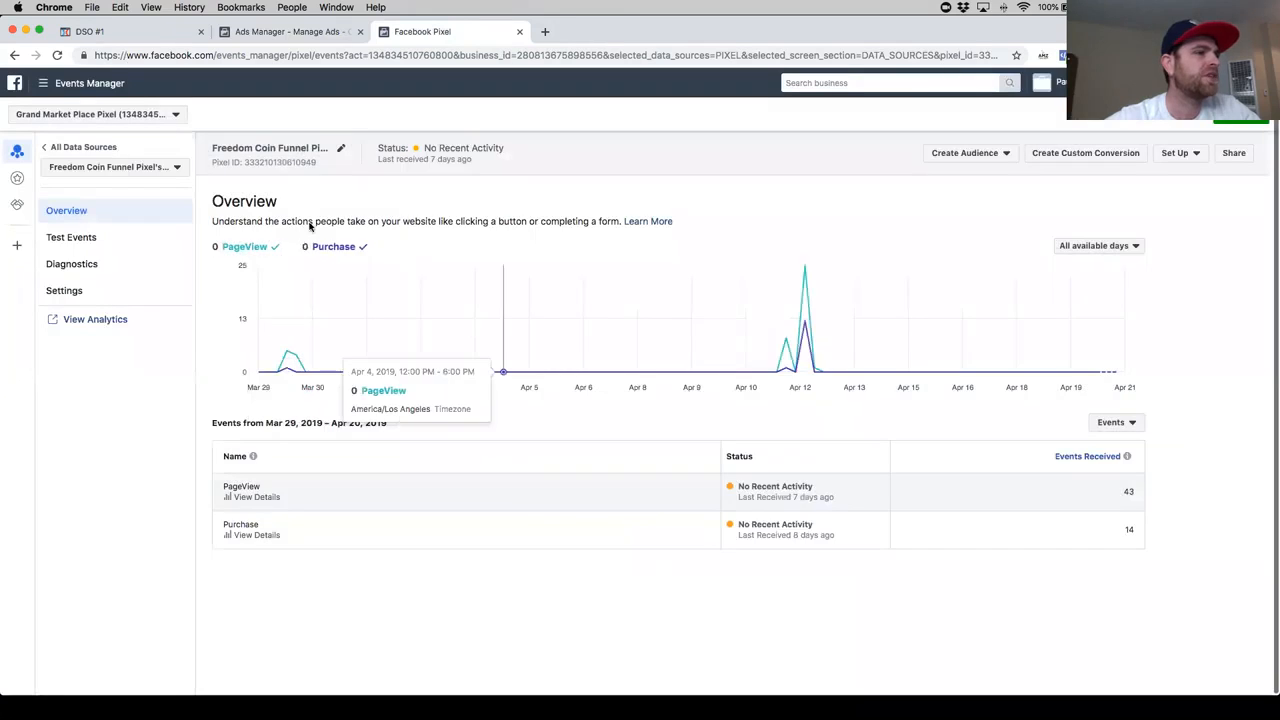
{"action": "left_click", "coordinate": [57, 55]}
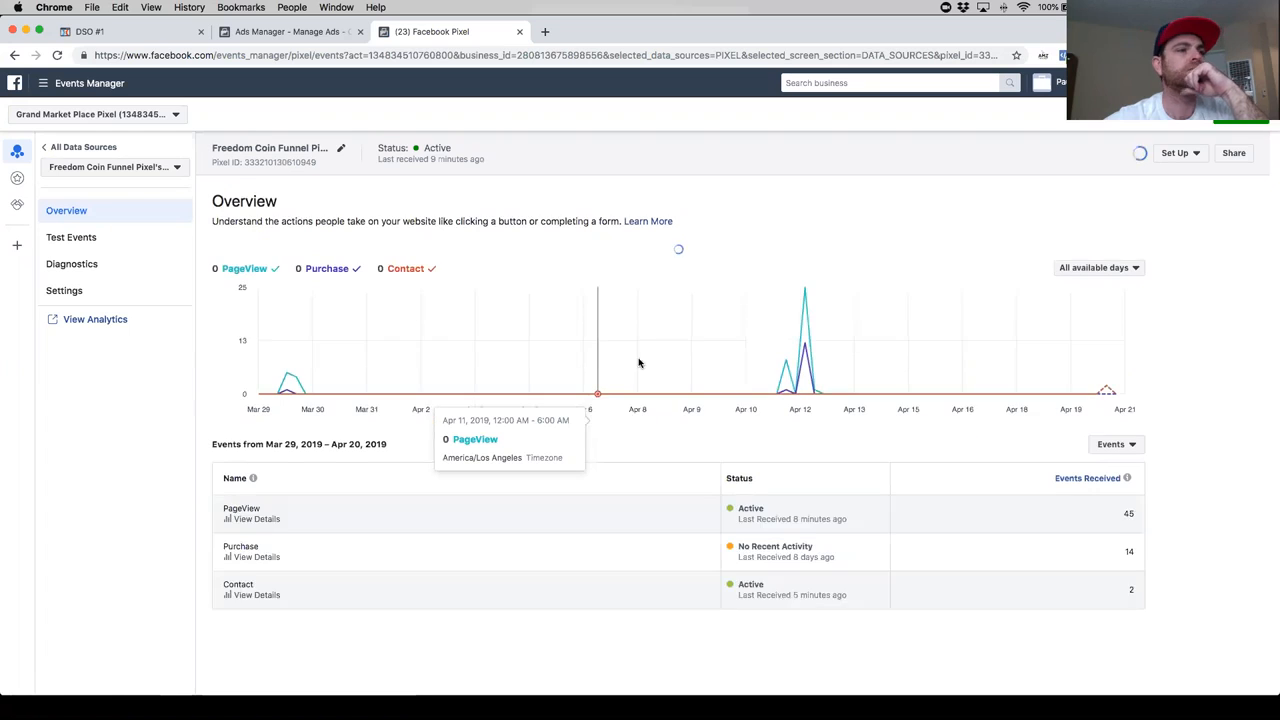
{"action": "mouse_move", "coordinate": [1108, 372]}
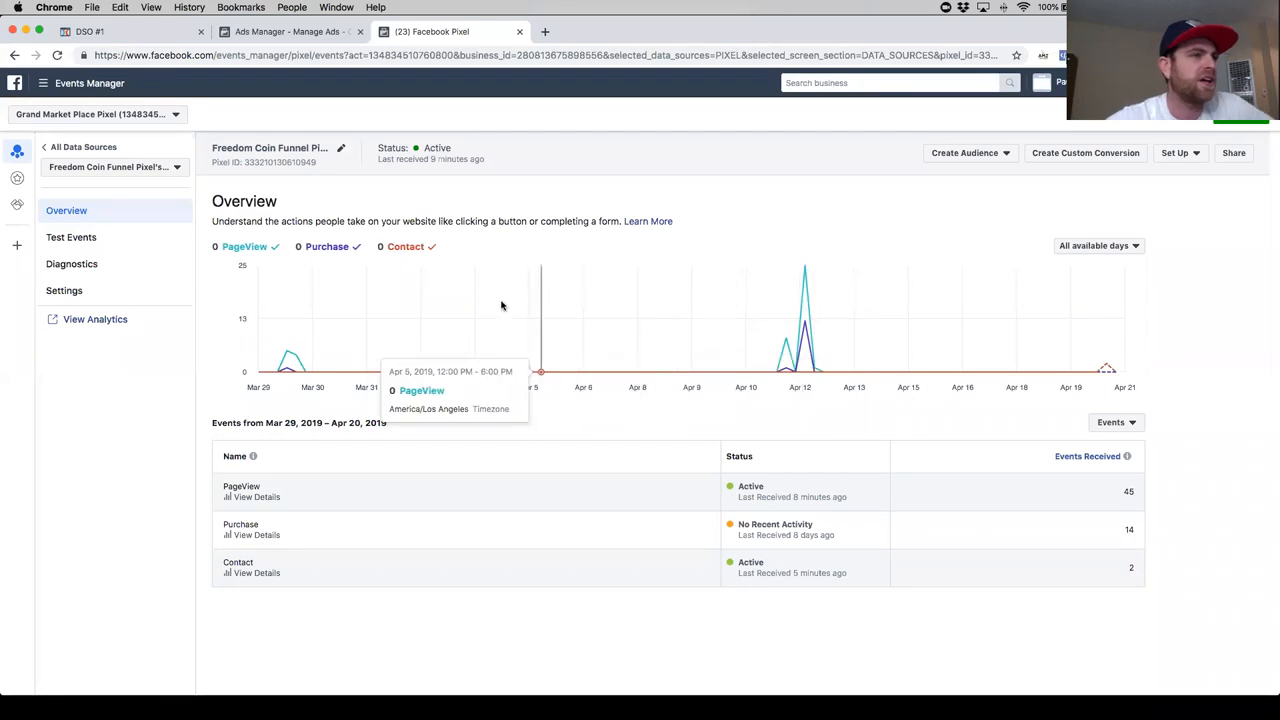
- Open a fresh OTO1 page preview, inspect its pixel events with the Facebook Pixel Helper, and close the preview
{"action": "left_click", "coordinate": [128, 35]}
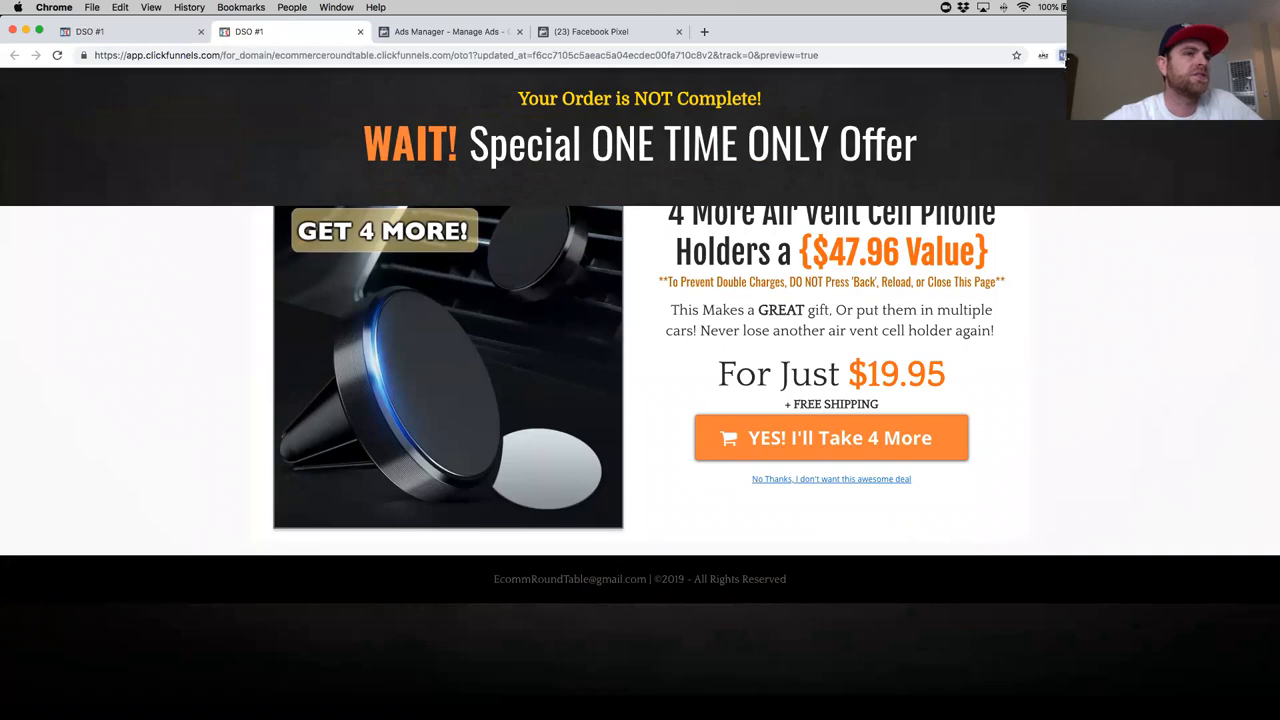
{"action": "left_click", "coordinate": [1063, 55]}
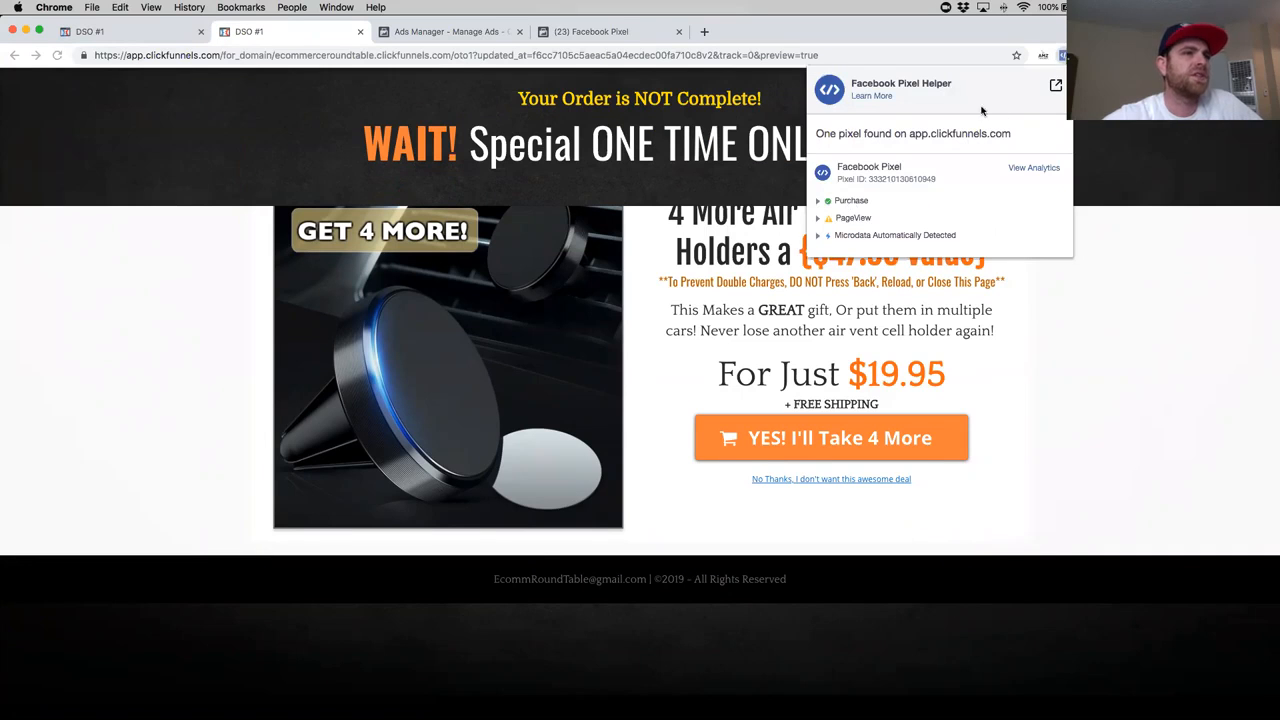
{"action": "left_click", "coordinate": [722, 262]}
{"action": "scroll", "coordinate": [708, 271], "scroll_direction": "down", "scroll_amount": 1}
{"action": "scroll", "coordinate": [690, 271], "scroll_direction": "up", "scroll_amount": 2}
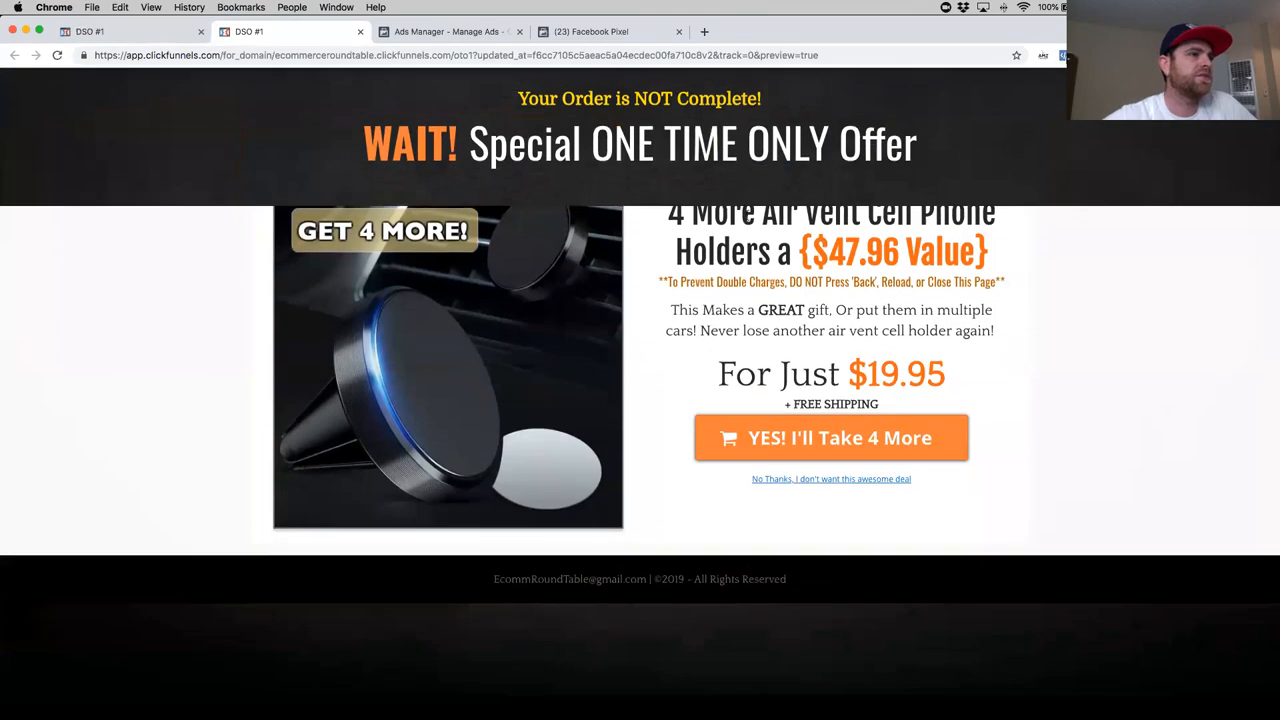
{"action": "left_click_drag", "start_coordinate": [685, 217], "coordinate": [962, 205]}
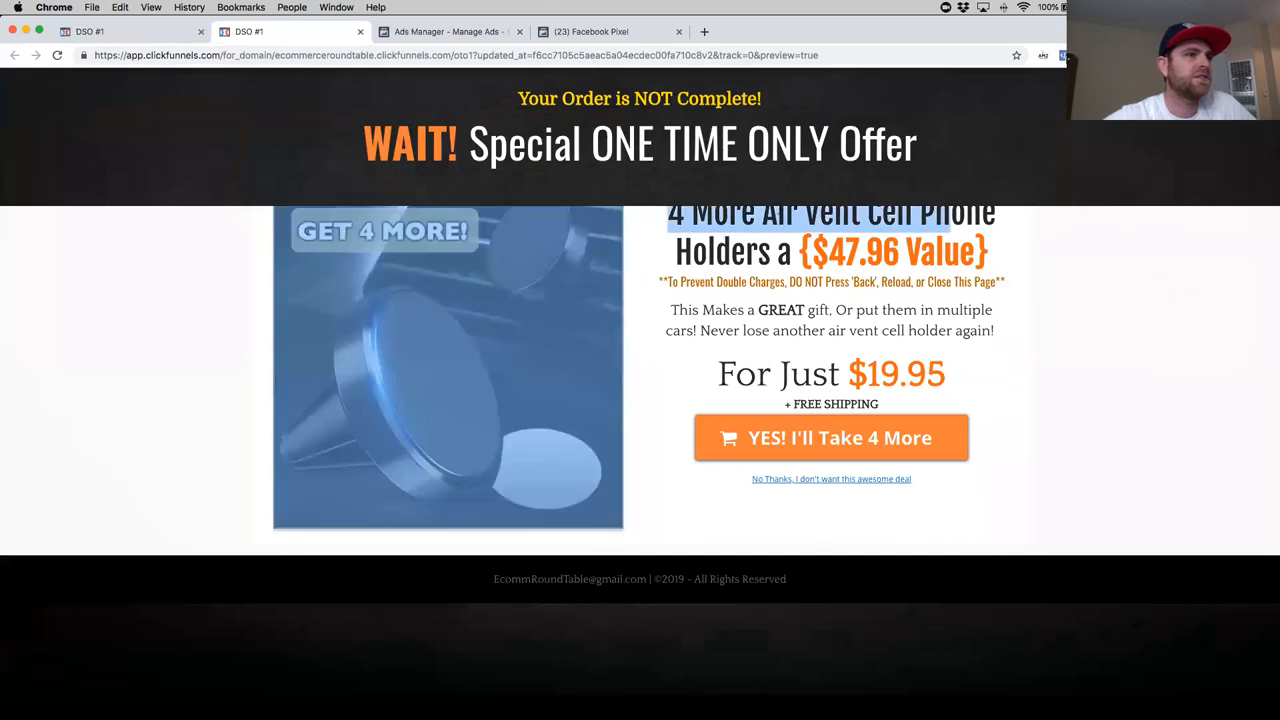
{"action": "left_click", "coordinate": [688, 215]}
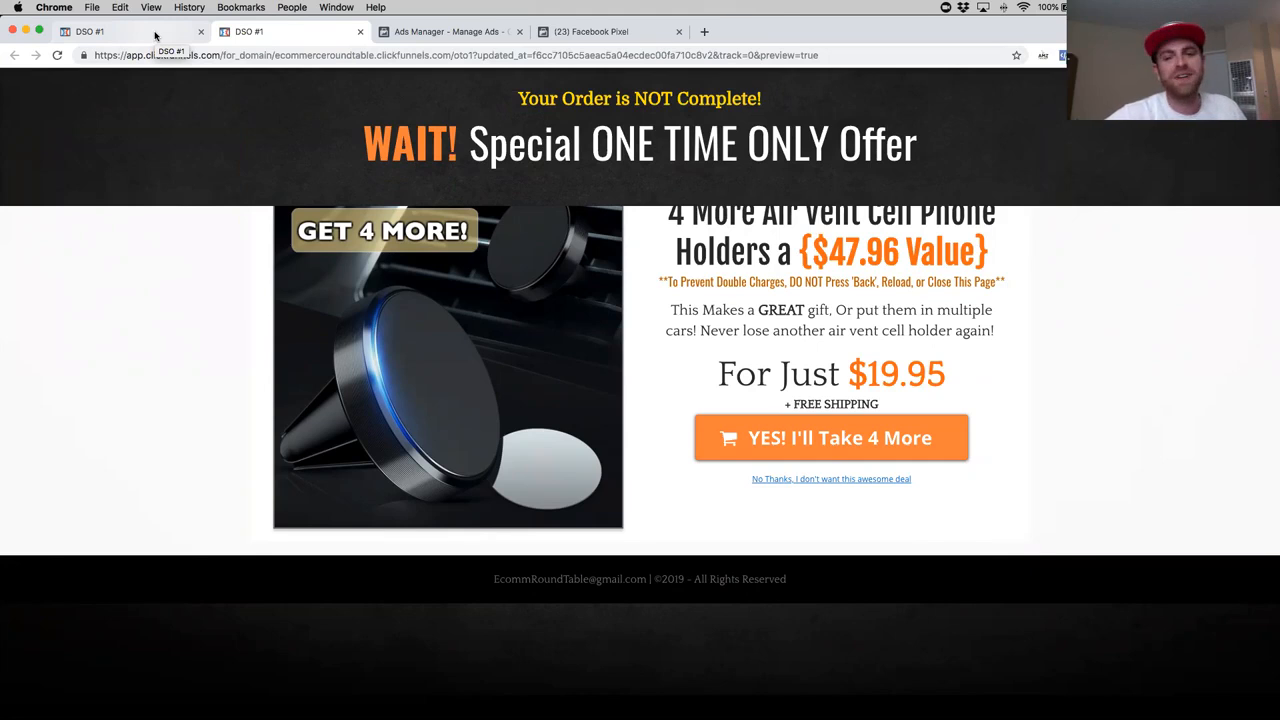
{"action": "left_click", "coordinate": [358, 33]}
- Refresh the pixel's Overview in Events Manager and examine the newest point on the event chart
{"action": "left_click", "coordinate": [440, 31]}
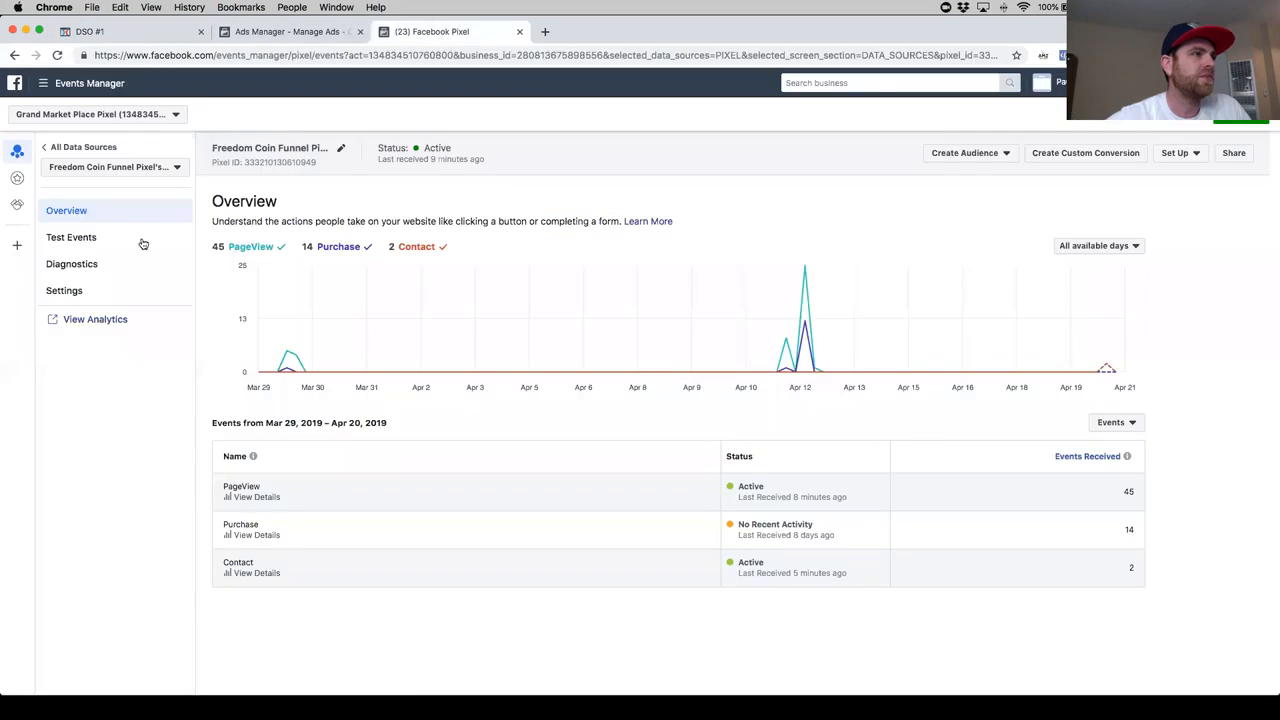
{"action": "left_click", "coordinate": [57, 55]}
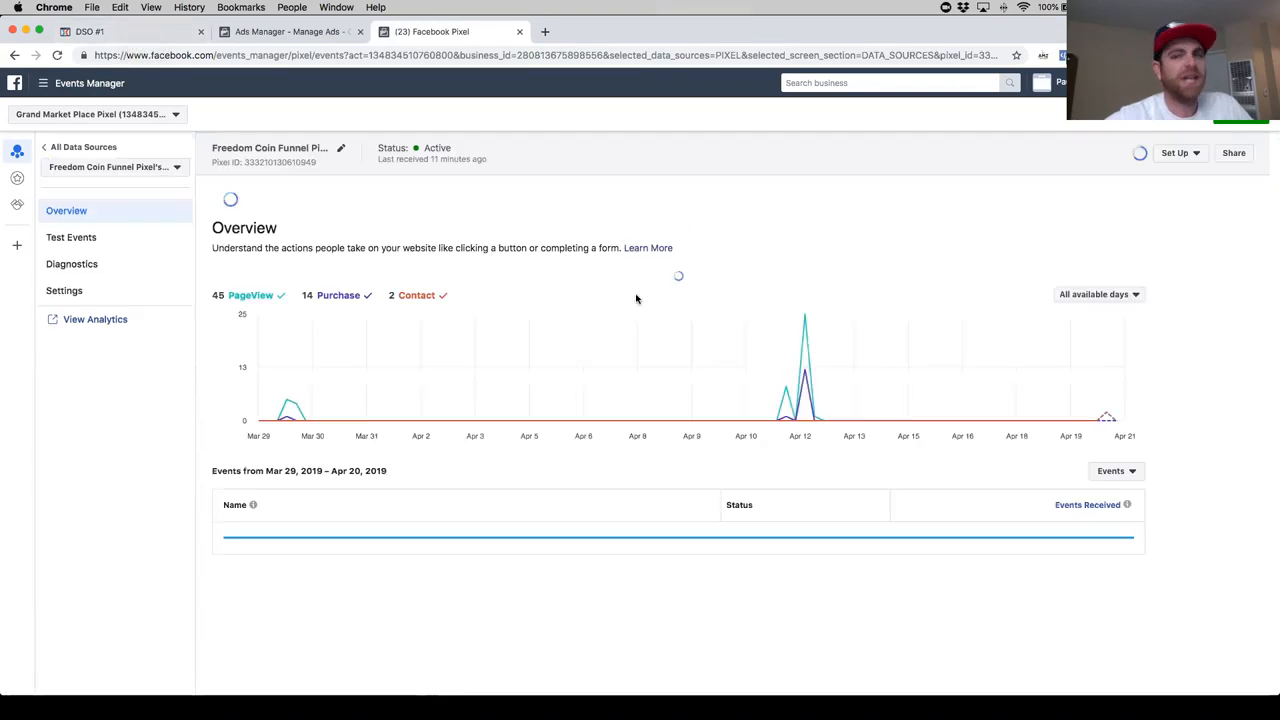
{"action": "mouse_move", "coordinate": [1106, 372]}
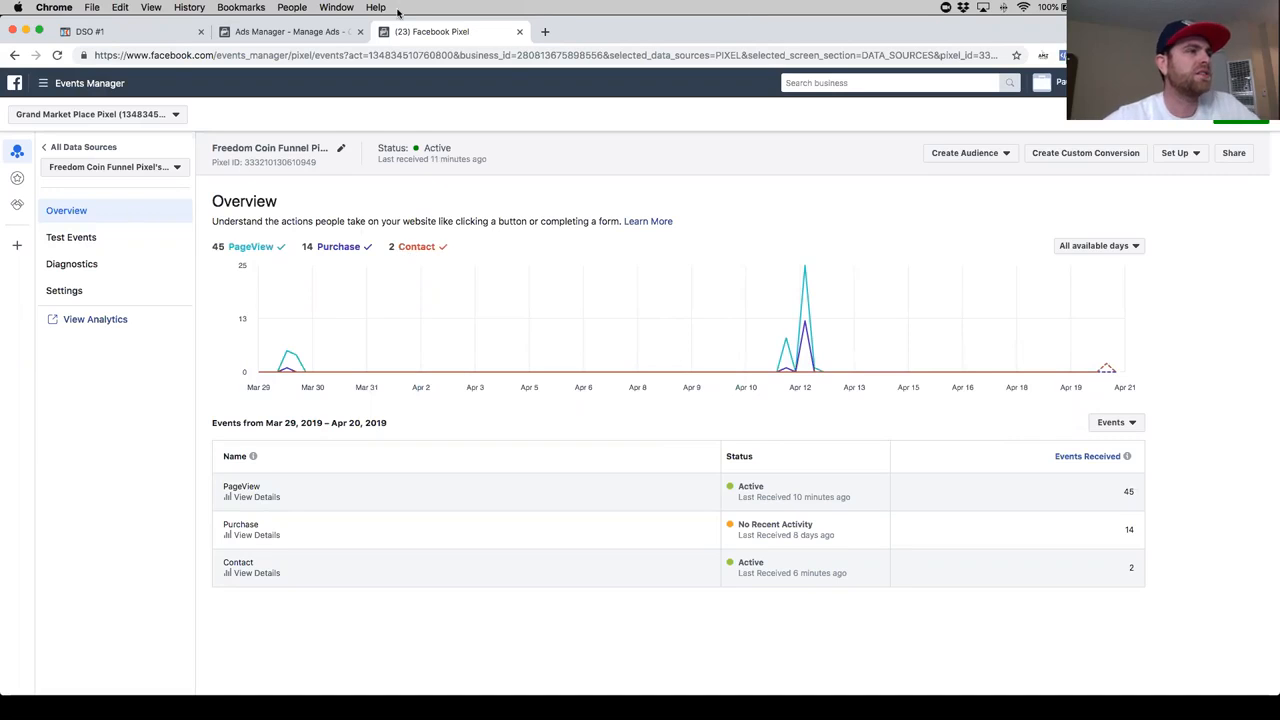
- Preview the OTO1 page from the ClickFunnels editor once more, verify its events in the Facebook Pixel Helper, and close the preview
{"action": "left_click", "coordinate": [120, 34]}
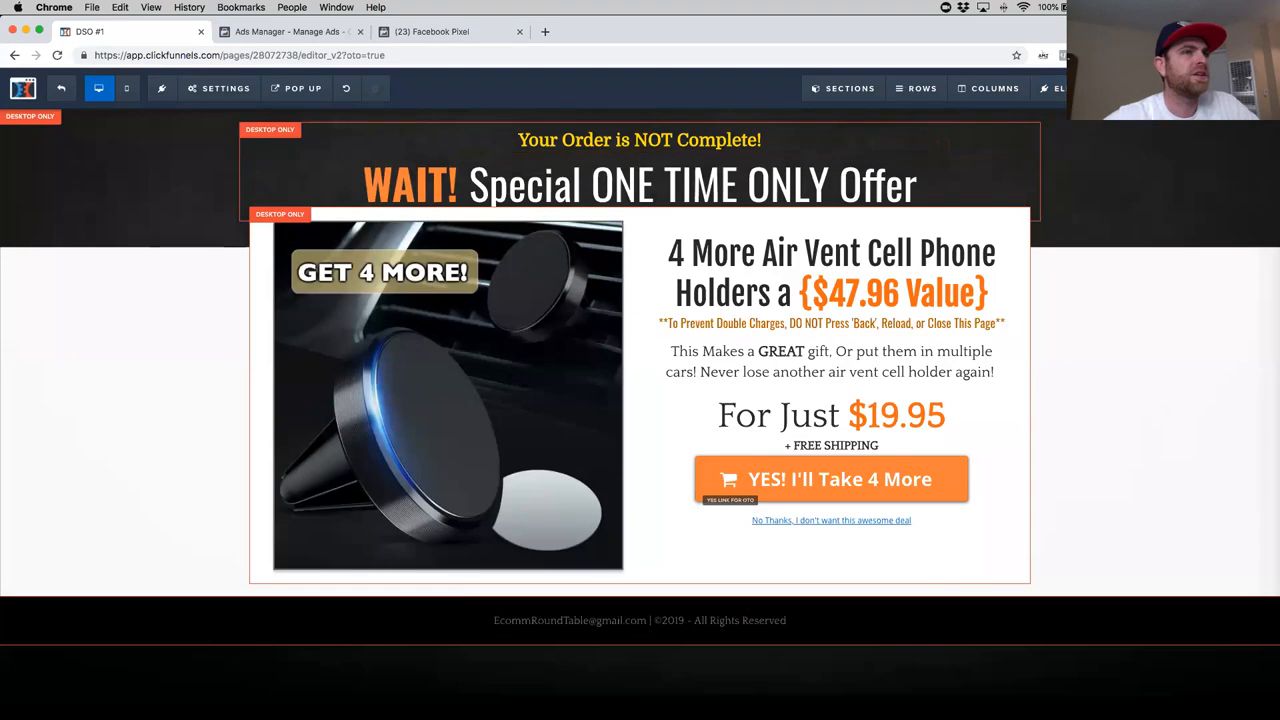
{"action": "left_click", "coordinate": [285, 32]}
{"action": "left_click", "coordinate": [143, 32]}
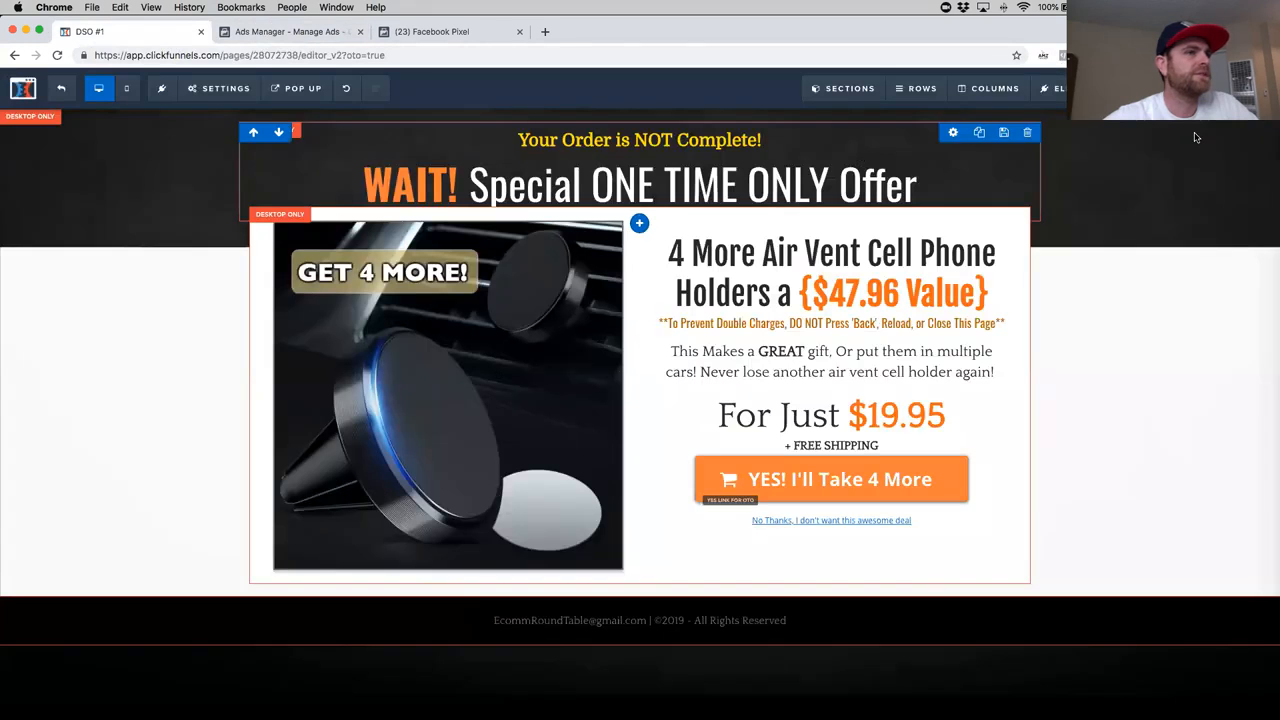
{"action": "left_click", "coordinate": [1160, 88]}
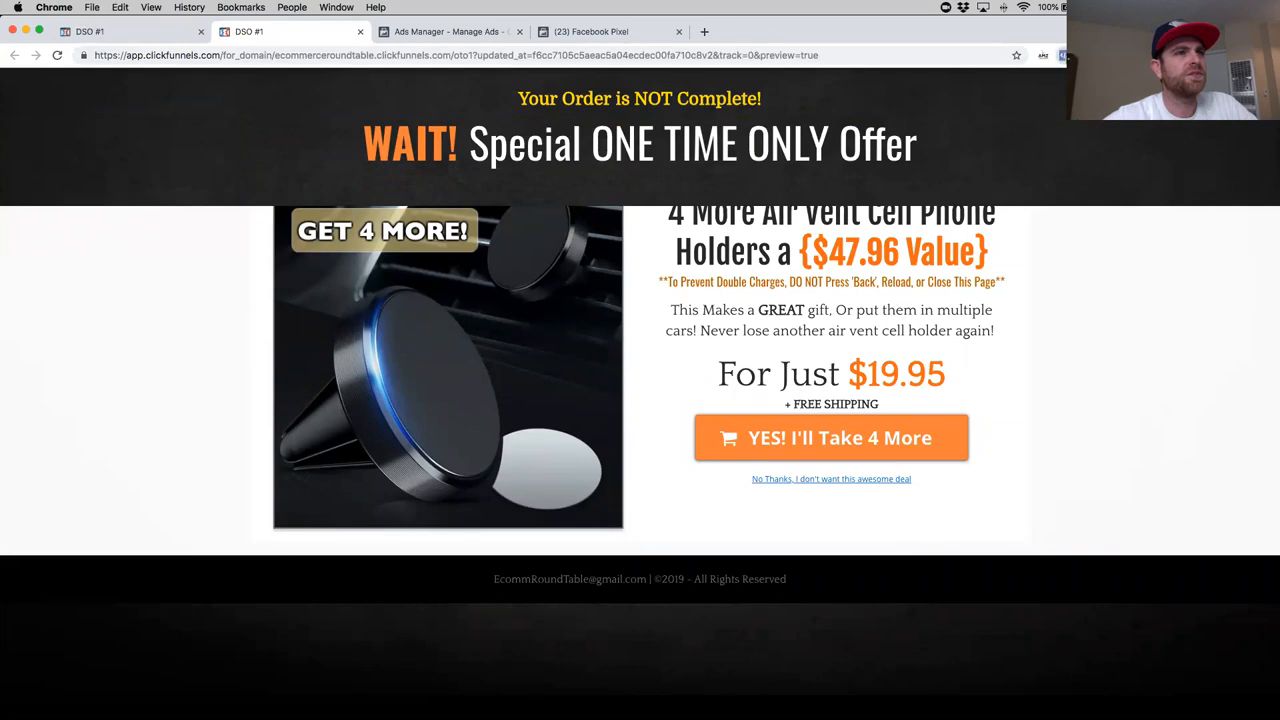
{"action": "left_click", "coordinate": [1063, 56]}
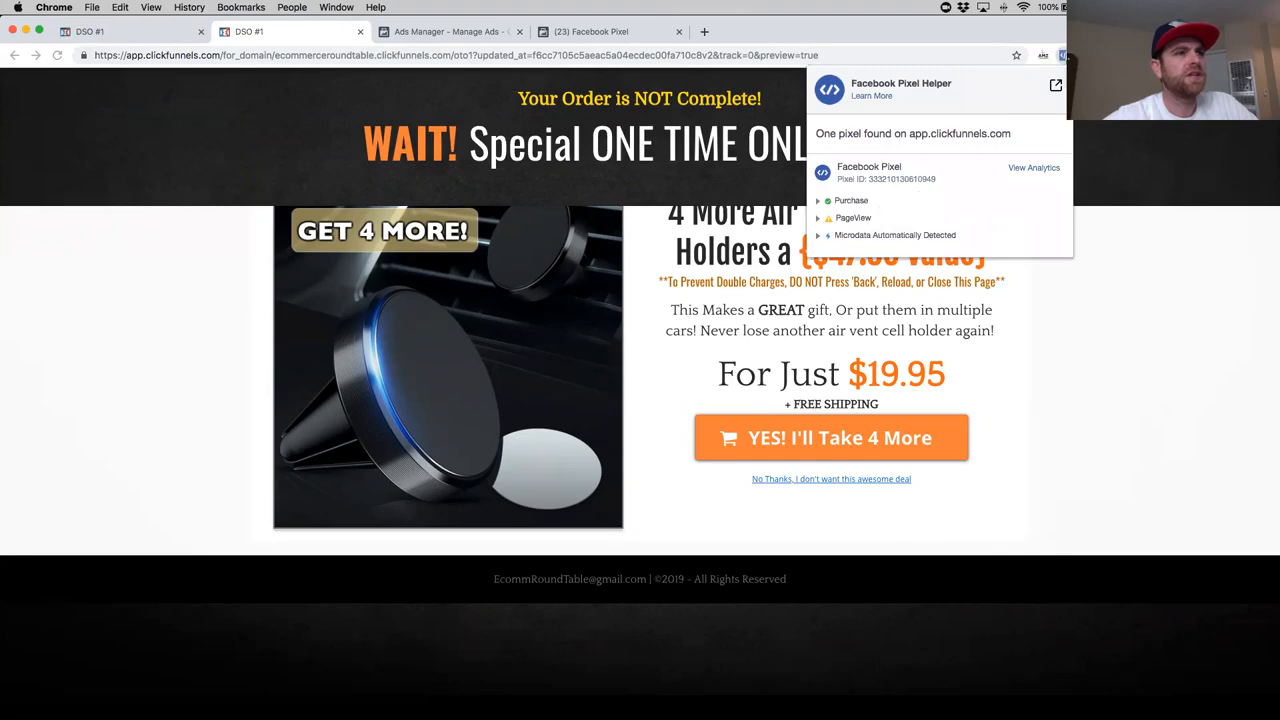
{"action": "left_click", "coordinate": [1062, 56]}
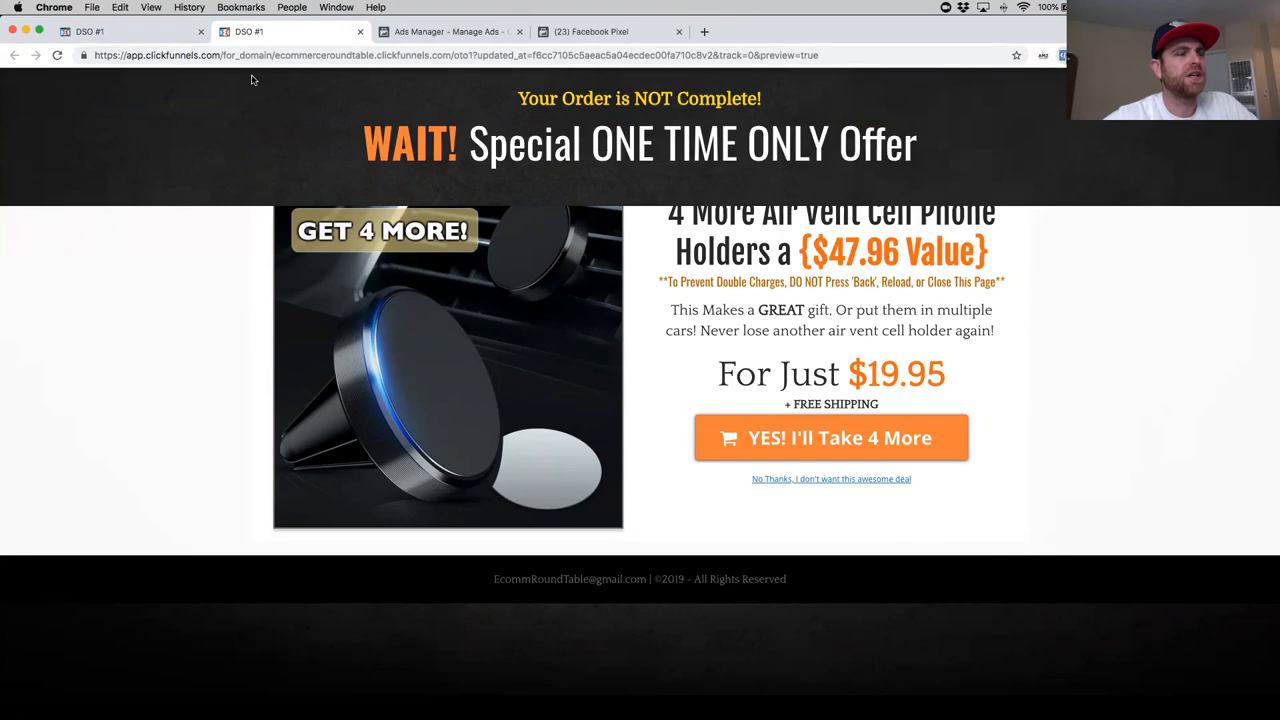
{"action": "left_click", "coordinate": [158, 40]}
{"action": "left_click", "coordinate": [360, 31]}
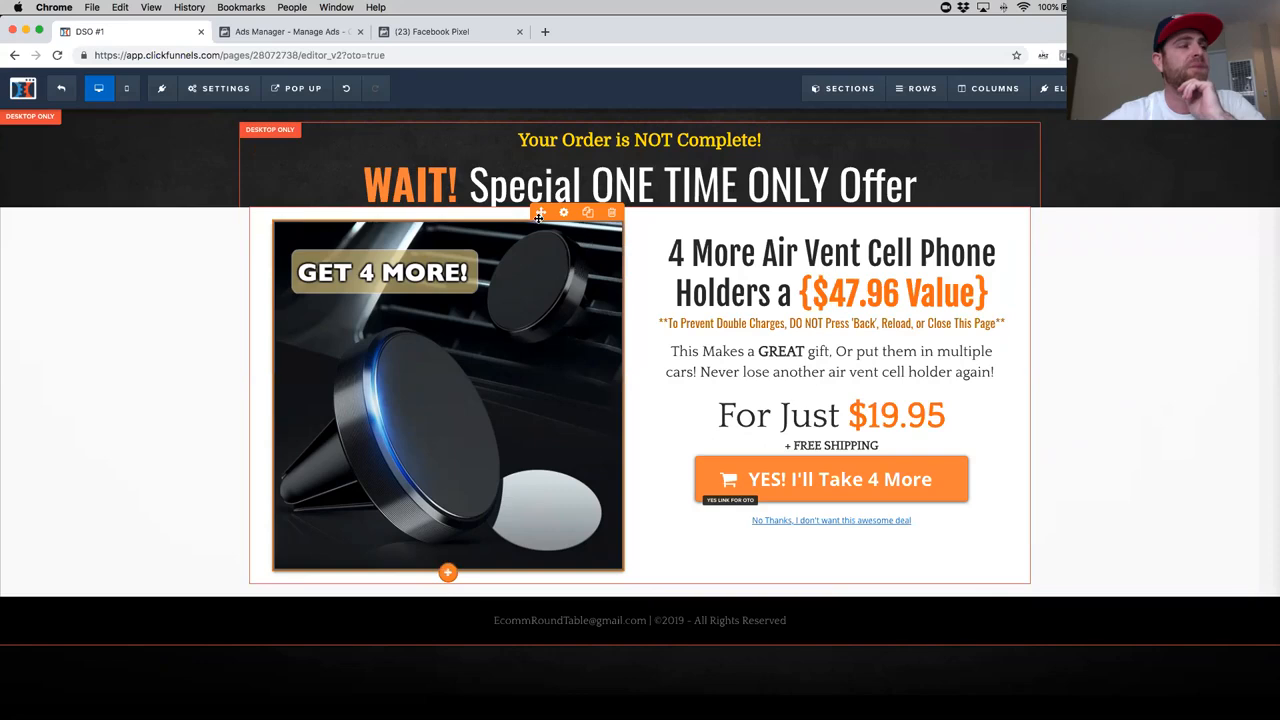
- Return to the Facebook pixel Overview and reload it to check the status of the Purchase event
{"action": "left_click", "coordinate": [456, 41]}
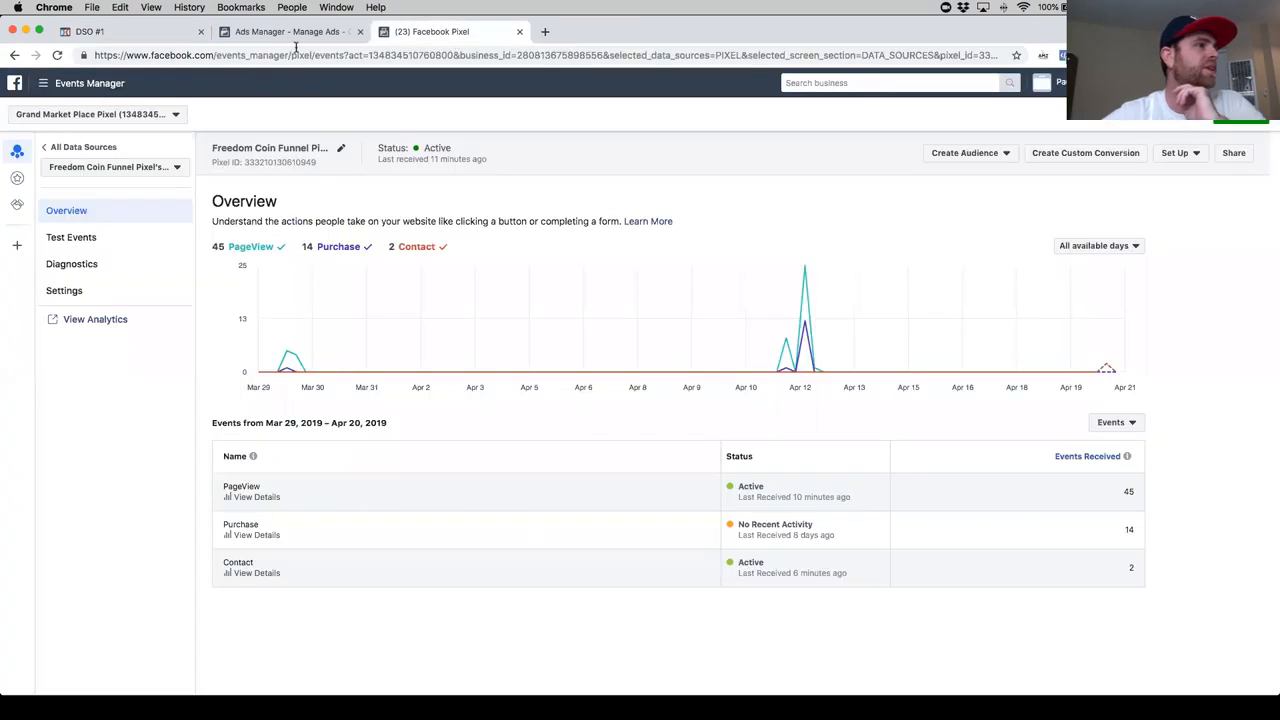
{"action": "left_click", "coordinate": [306, 37]}
{"action": "left_click", "coordinate": [441, 40]}
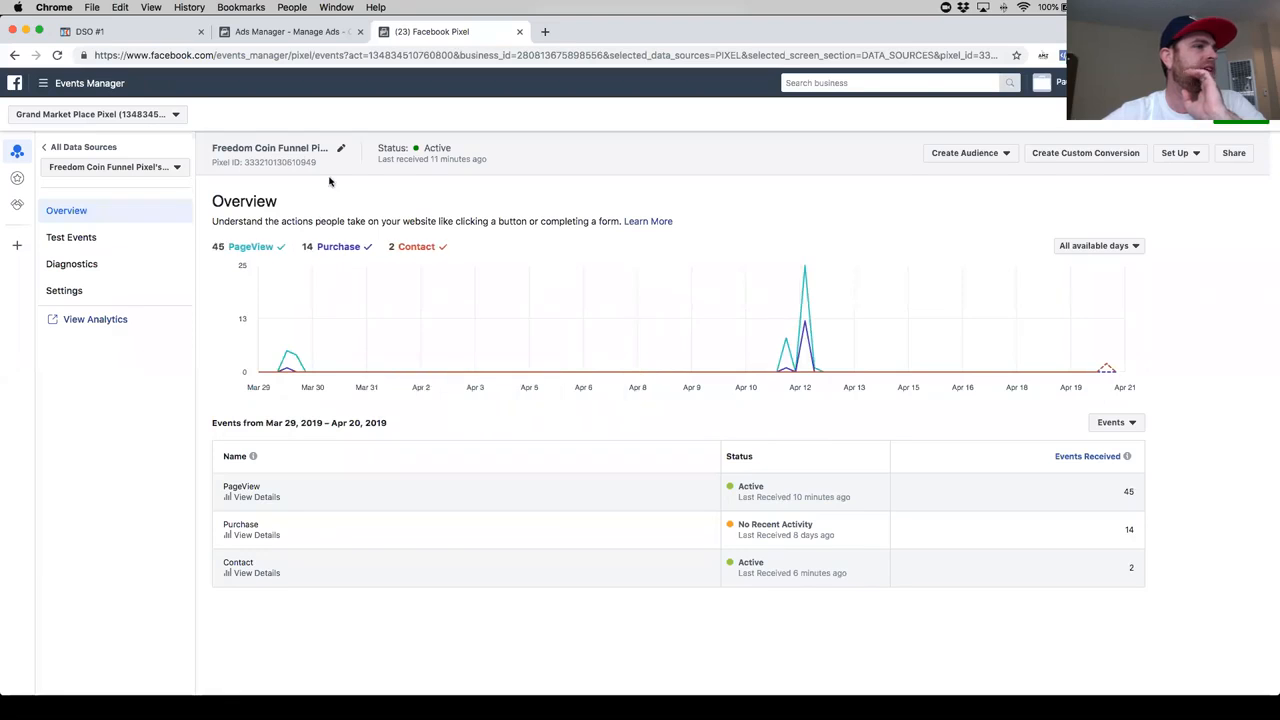
{"action": "left_click", "coordinate": [58, 55]}
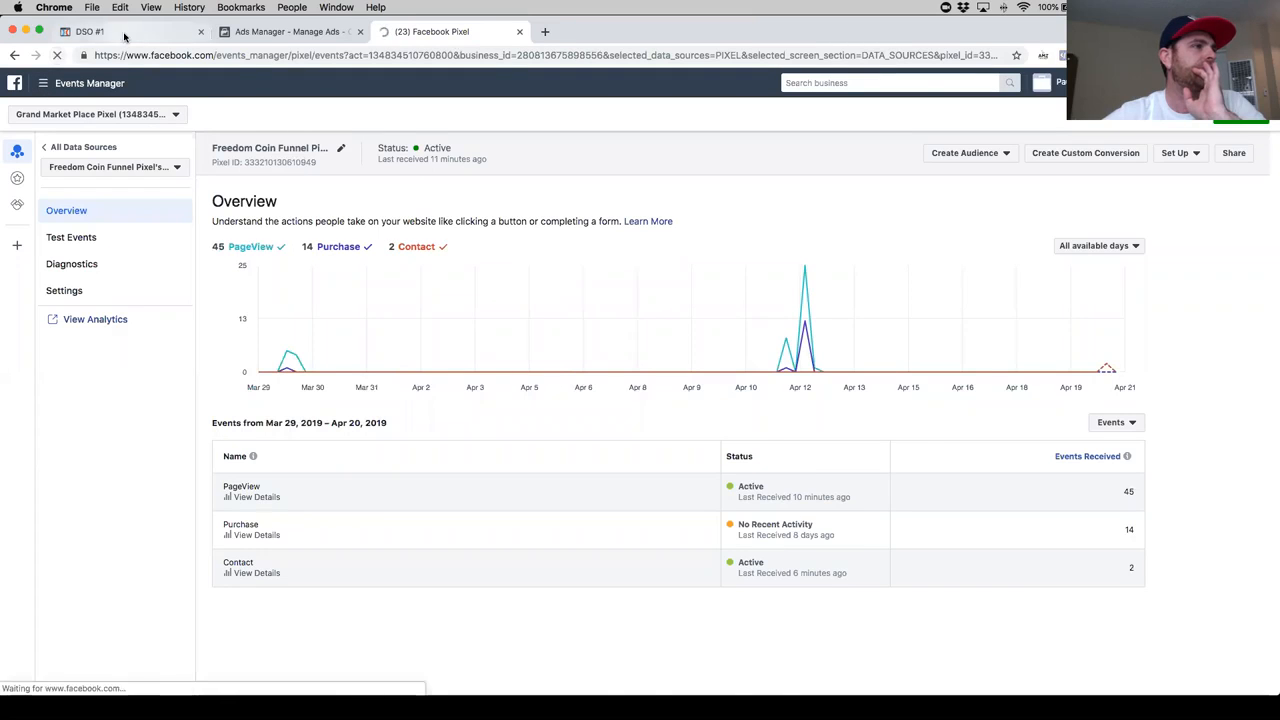
- Switch to the OTO1 page editor in ClickFunnels and on to the campaigns overview in Facebook Ads Manager
{"action": "left_click", "coordinate": [123, 32]}
{"action": "mouse_move", "coordinate": [200, 95]}
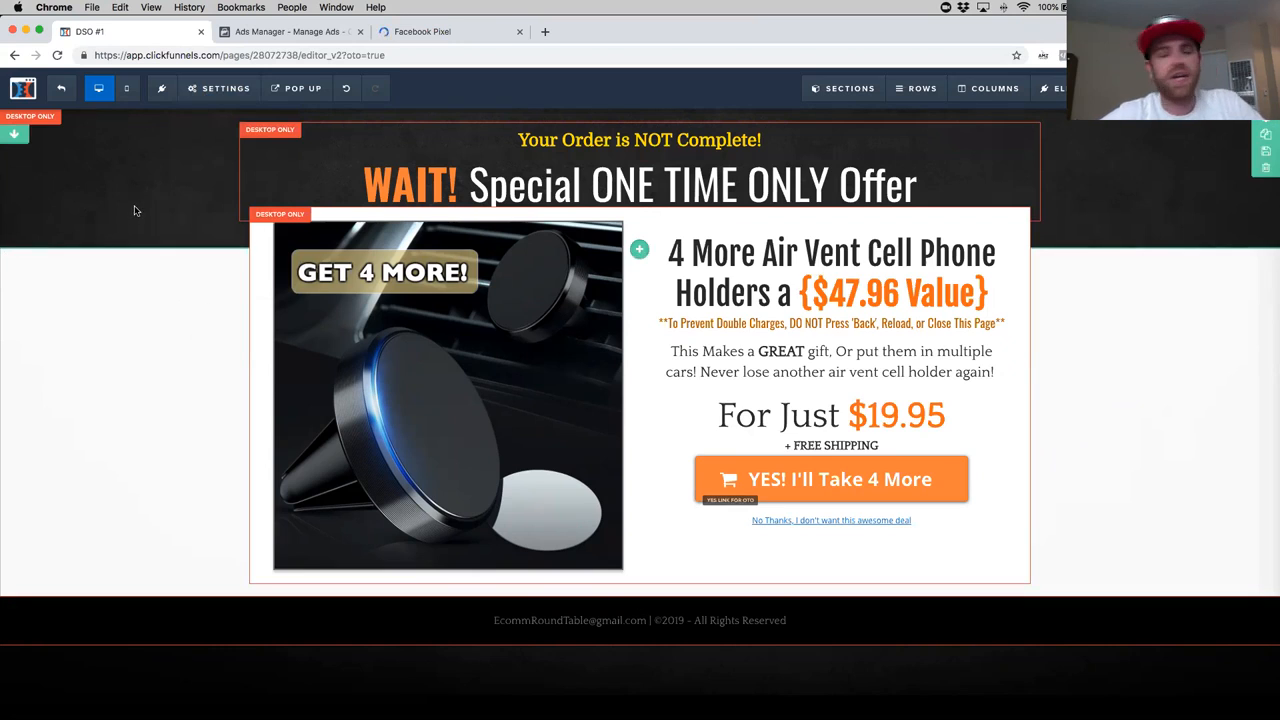
{"action": "left_click", "coordinate": [295, 31]}
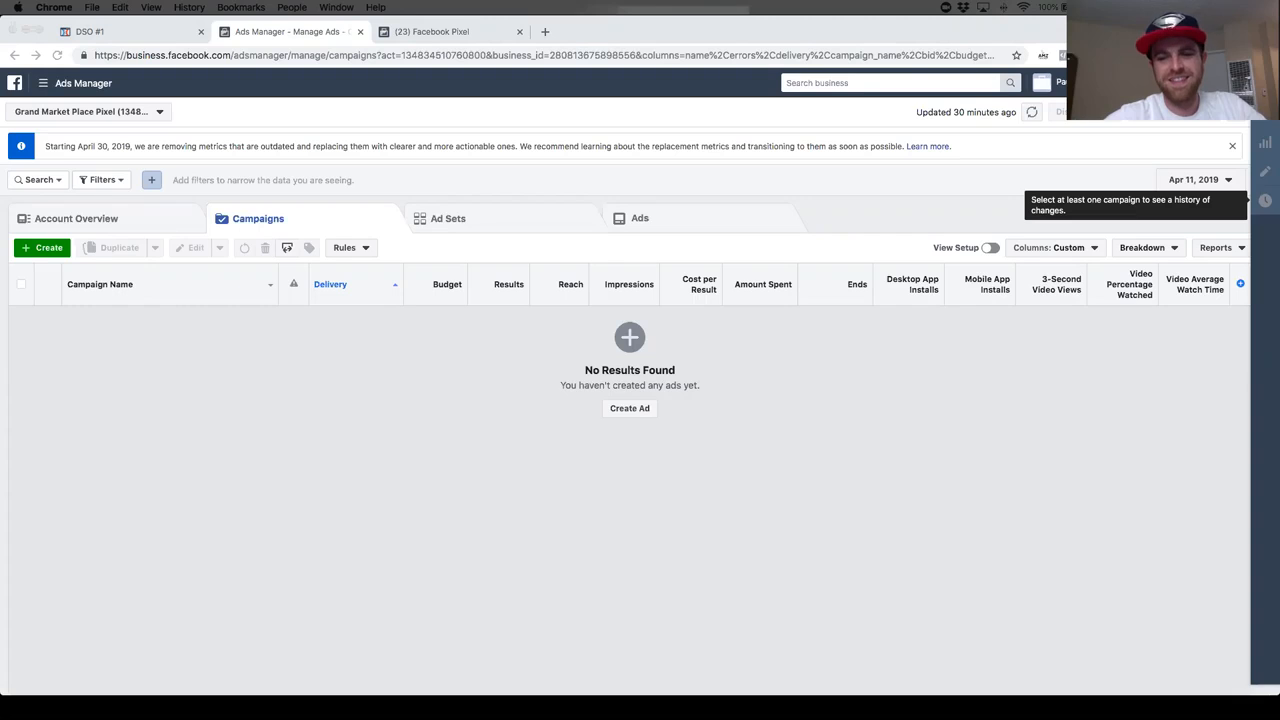
{"action": "left_click_drag", "start_coordinate": [1279, 45], "coordinate": [887, 218]}
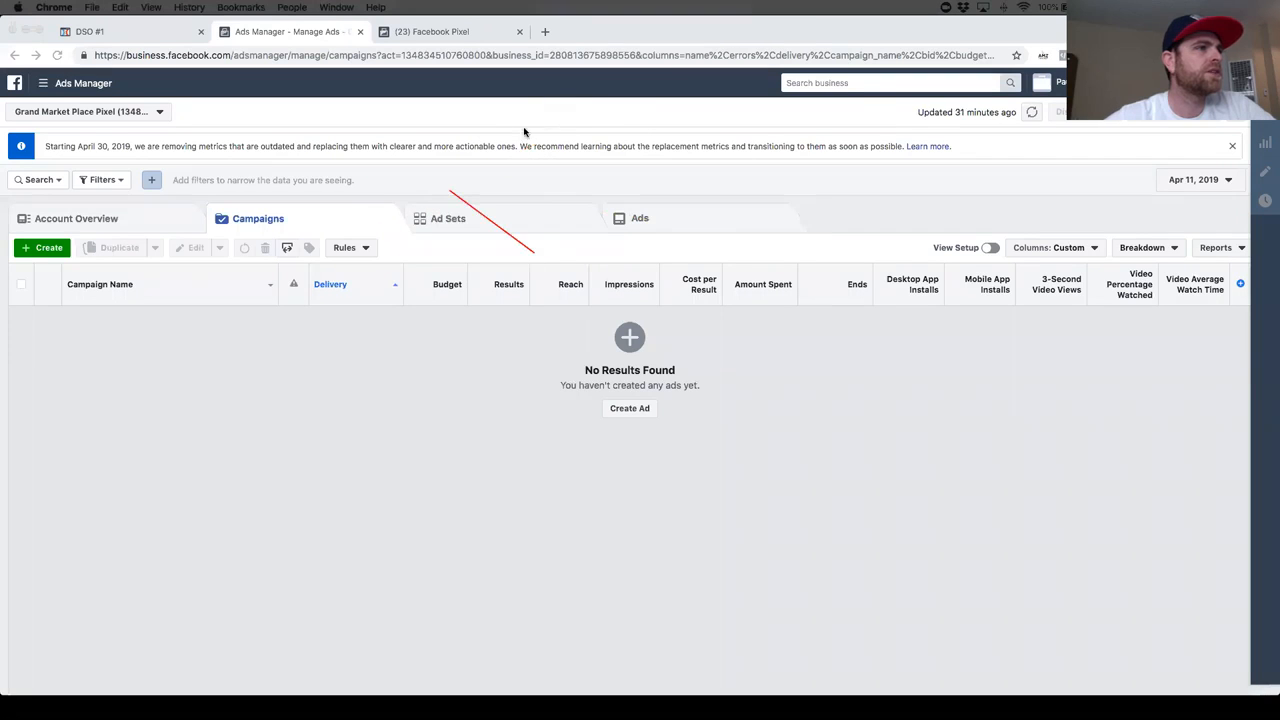
{"action": "mouse_move", "coordinate": [371, 178]}
{"action": "left_mouse_down"}
{"action": "mouse_move", "coordinate": [347, 205]}
{"action": "mouse_move", "coordinate": [383, 223]}
{"action": "left_mouse_up"}
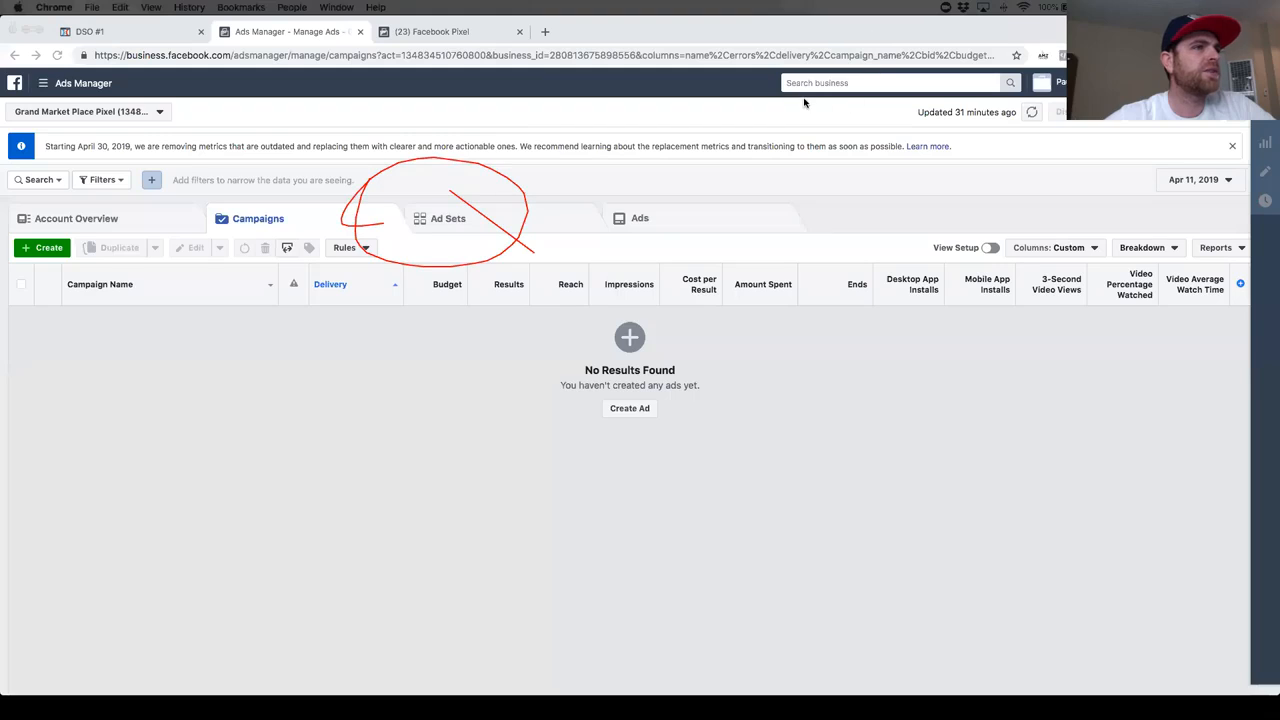
{"action": "mouse_move", "coordinate": [358, 189]}
{"action": "left_mouse_down"}
{"action": "mouse_move", "coordinate": [226, 196]}
{"action": "mouse_move", "coordinate": [386, 251]}
{"action": "mouse_move", "coordinate": [191, 206]}
{"action": "mouse_move", "coordinate": [214, 258]}
{"action": "left_mouse_up"}
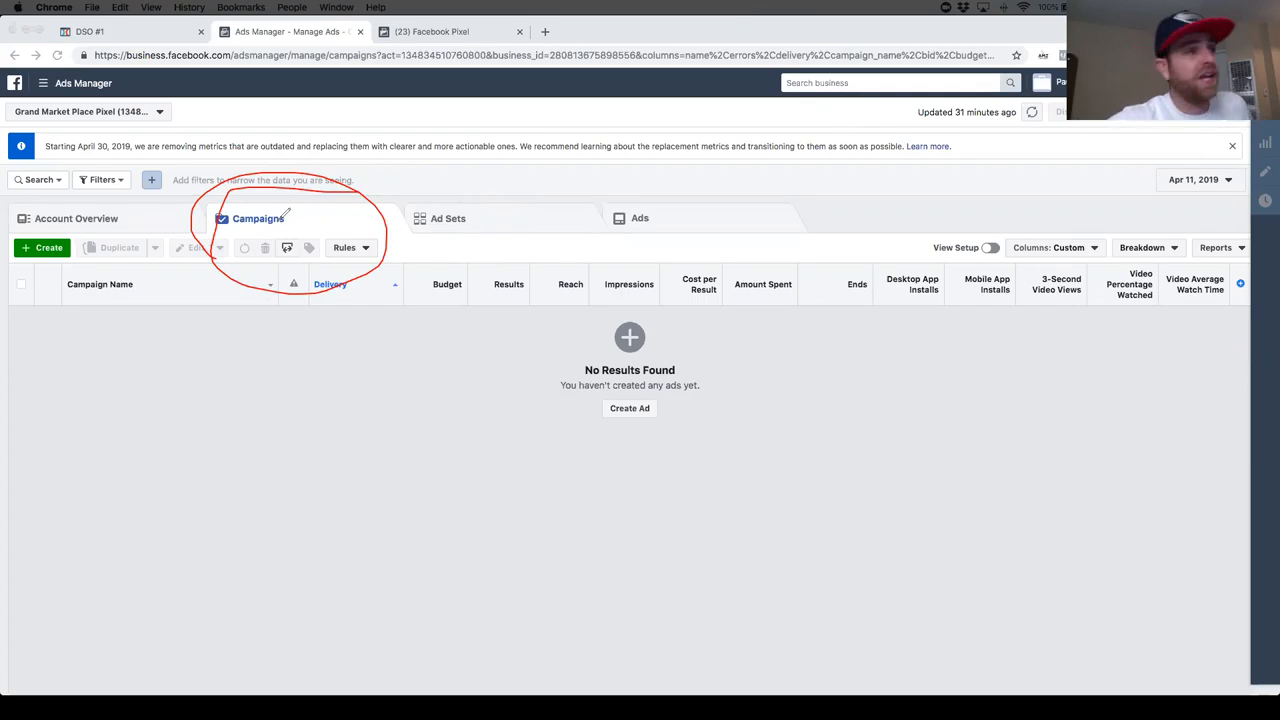
{"action": "mouse_move", "coordinate": [493, 184]}
{"action": "left_mouse_down"}
{"action": "mouse_move", "coordinate": [406, 198]}
{"action": "mouse_move", "coordinate": [491, 254]}
{"action": "mouse_move", "coordinate": [514, 163]}
{"action": "mouse_move", "coordinate": [471, 176]}
{"action": "mouse_move", "coordinate": [437, 229]}
{"action": "mouse_move", "coordinate": [448, 220]}
{"action": "left_mouse_up"}
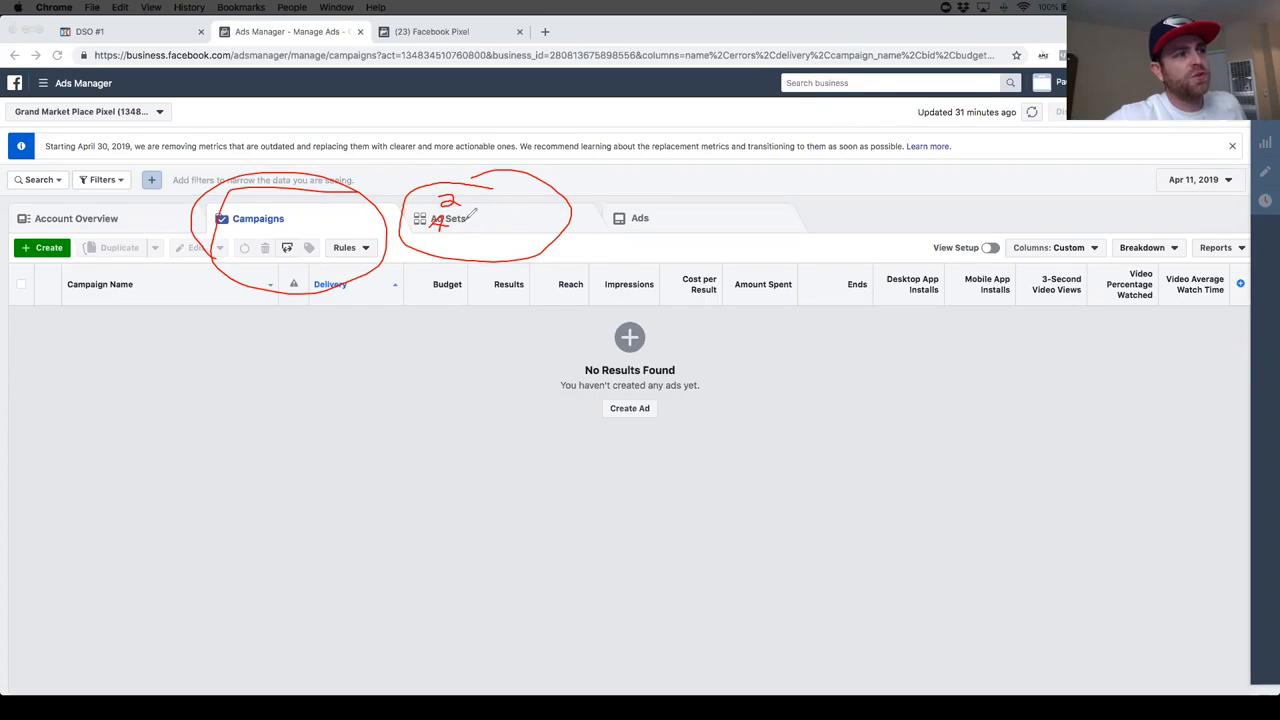
{"action": "mouse_move", "coordinate": [727, 183]}
{"action": "left_mouse_down"}
{"action": "mouse_move", "coordinate": [678, 178]}
{"action": "mouse_move", "coordinate": [829, 293]}
{"action": "mouse_move", "coordinate": [719, 179]}
{"action": "mouse_move", "coordinate": [670, 184]}
{"action": "left_mouse_up"}
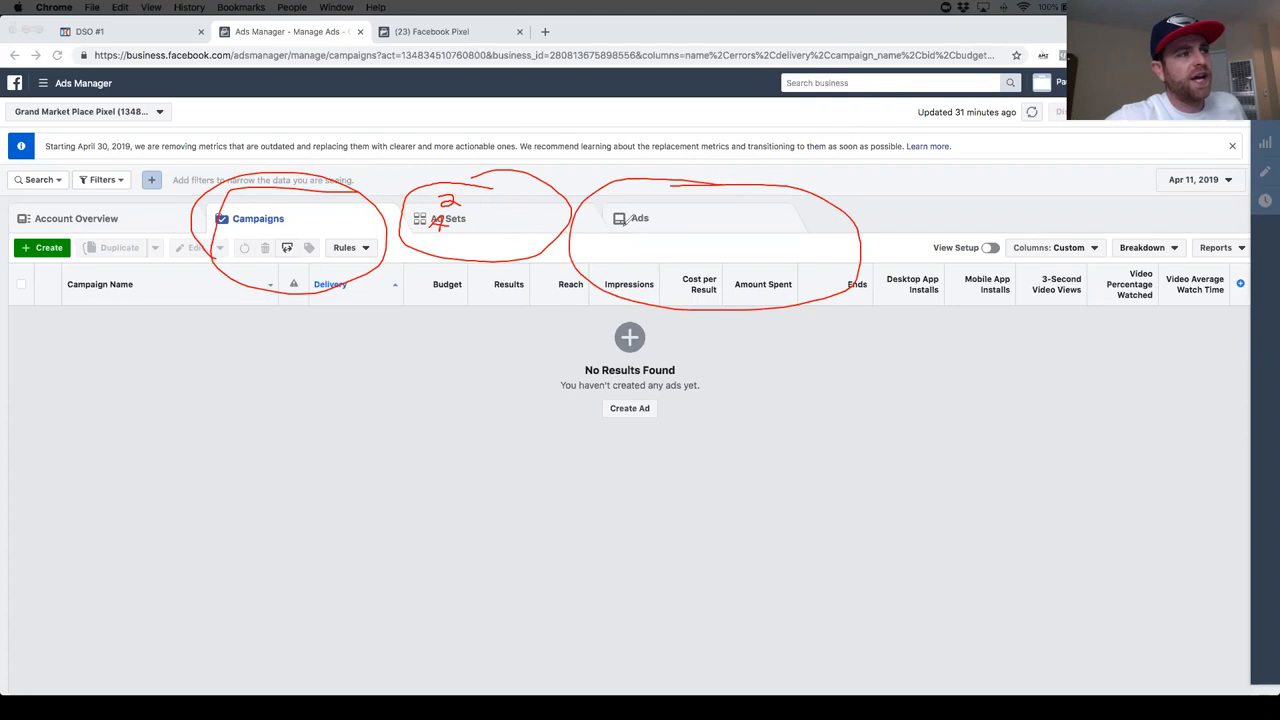
{"action": "mouse_move", "coordinate": [650, 201]}
{"action": "left_mouse_down"}
{"action": "mouse_move", "coordinate": [690, 222]}
{"action": "mouse_move", "coordinate": [704, 204]}
{"action": "mouse_move", "coordinate": [702, 227]}
{"action": "left_mouse_up"}
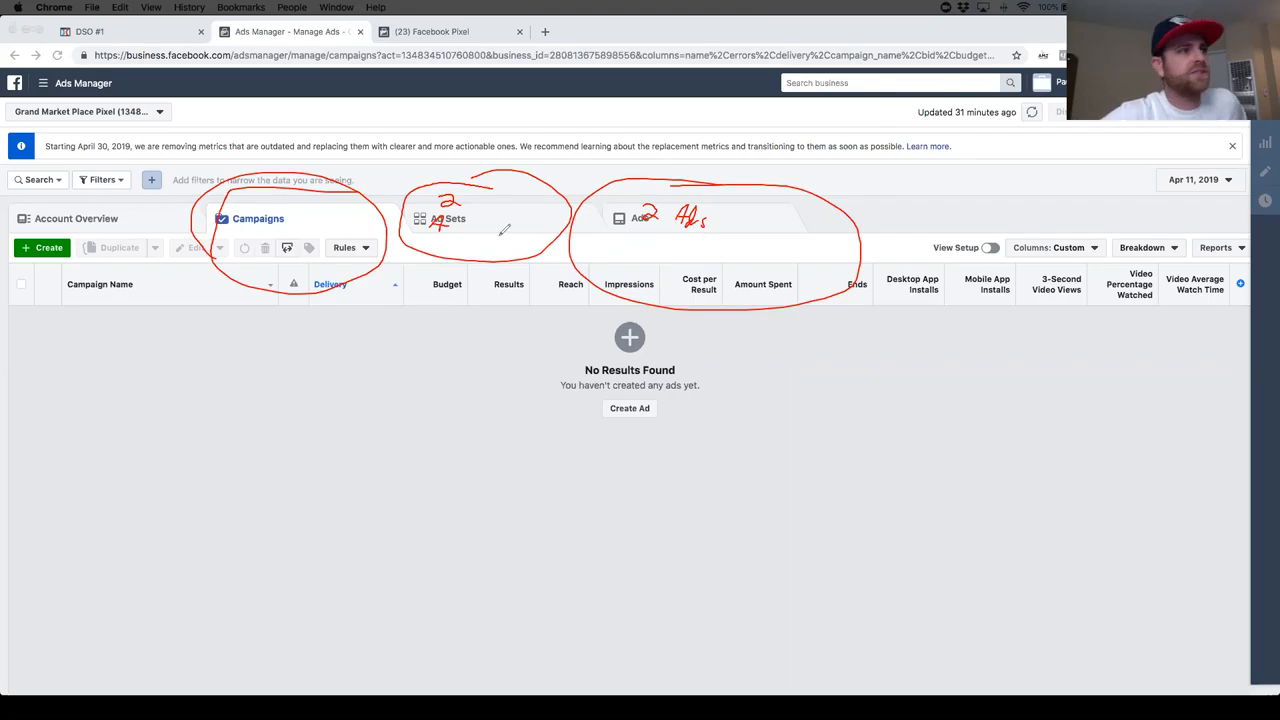
{"action": "left_click_drag", "start_coordinate": [365, 225], "coordinate": [411, 206]}
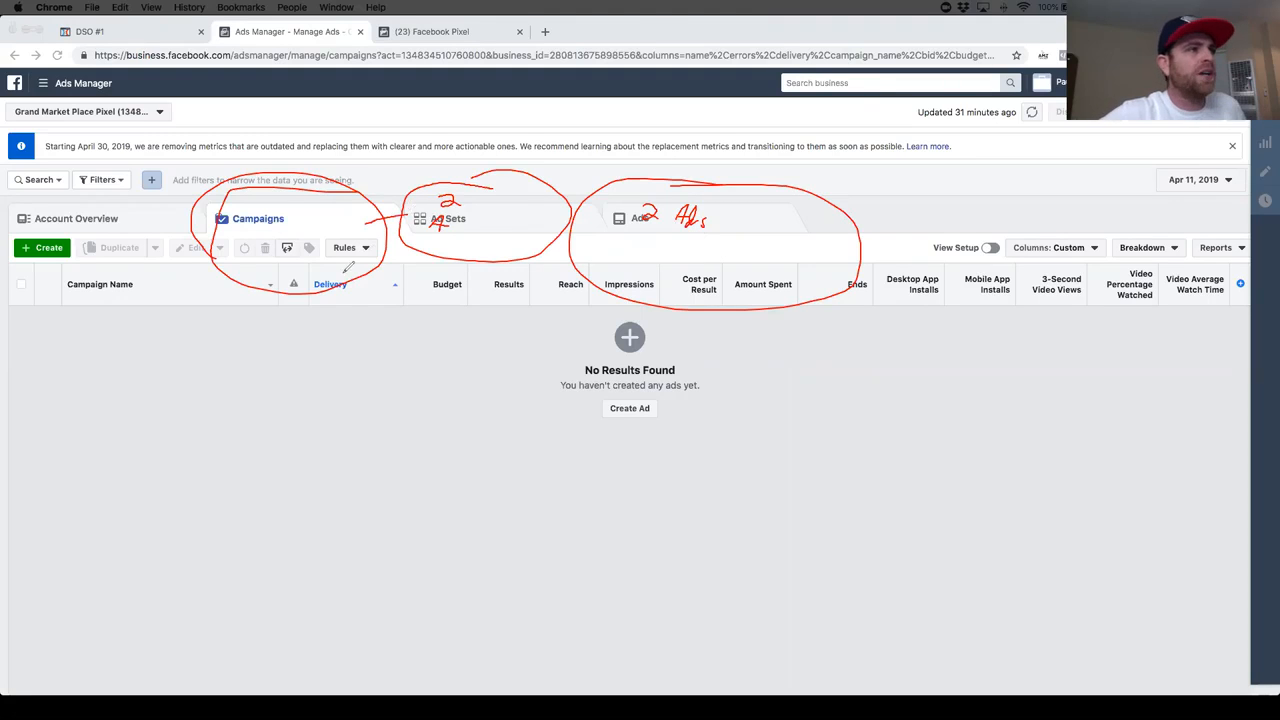
{"action": "left_click_drag", "start_coordinate": [338, 250], "coordinate": [390, 297]}
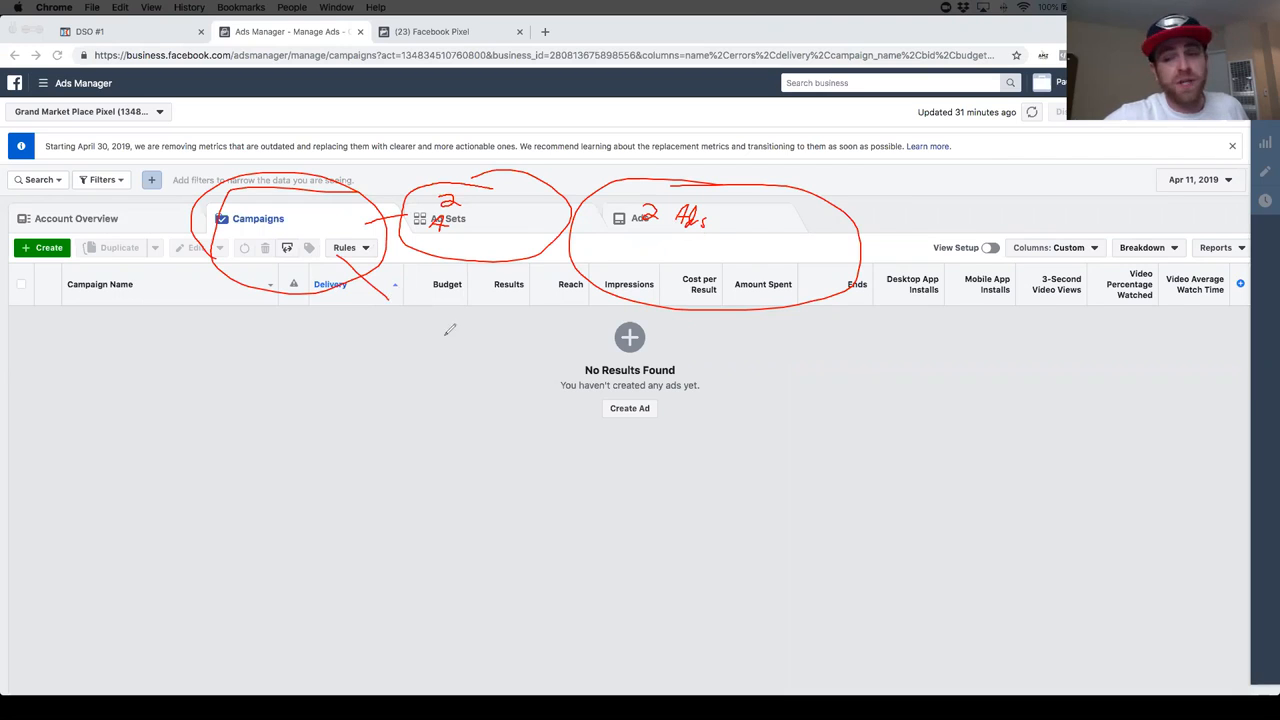
{"action": "mouse_move", "coordinate": [455, 298]}
{"action": "left_mouse_down"}
{"action": "mouse_move", "coordinate": [425, 294]}
{"action": "mouse_move", "coordinate": [376, 378]}
{"action": "mouse_move", "coordinate": [491, 297]}
{"action": "mouse_move", "coordinate": [460, 290]}
{"action": "left_mouse_up"}
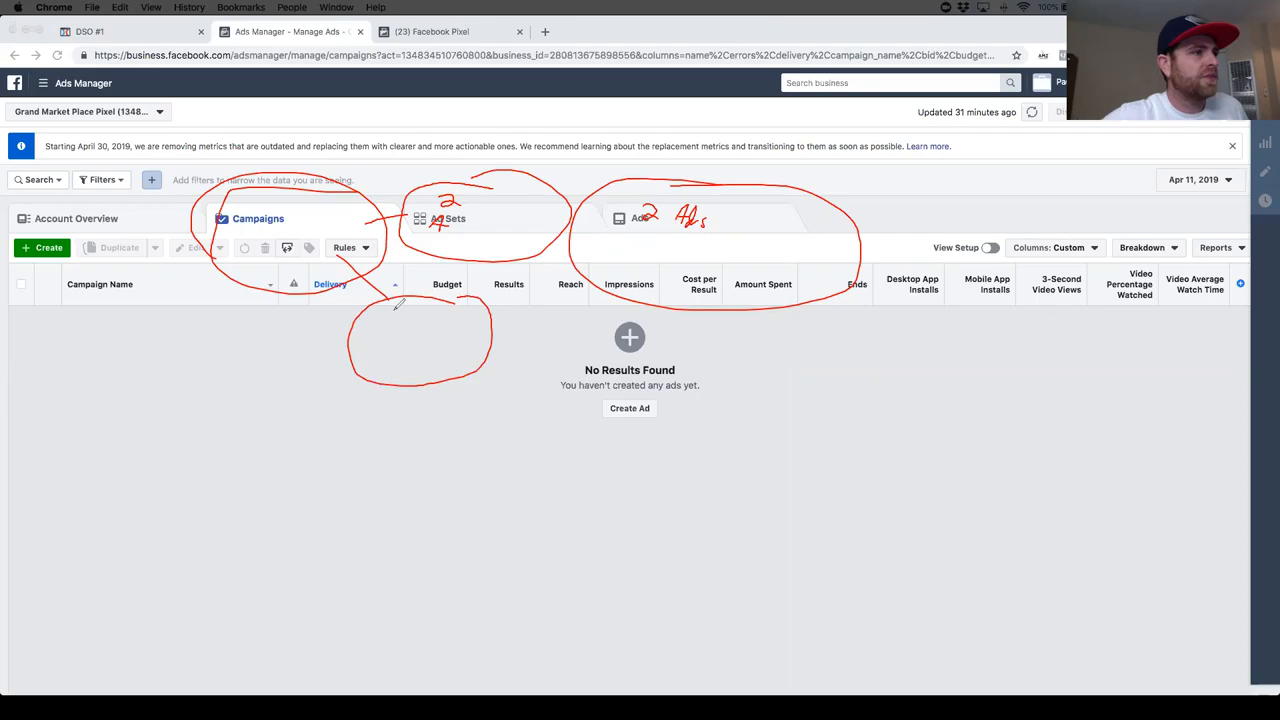
{"action": "left_click", "coordinate": [452, 198]}
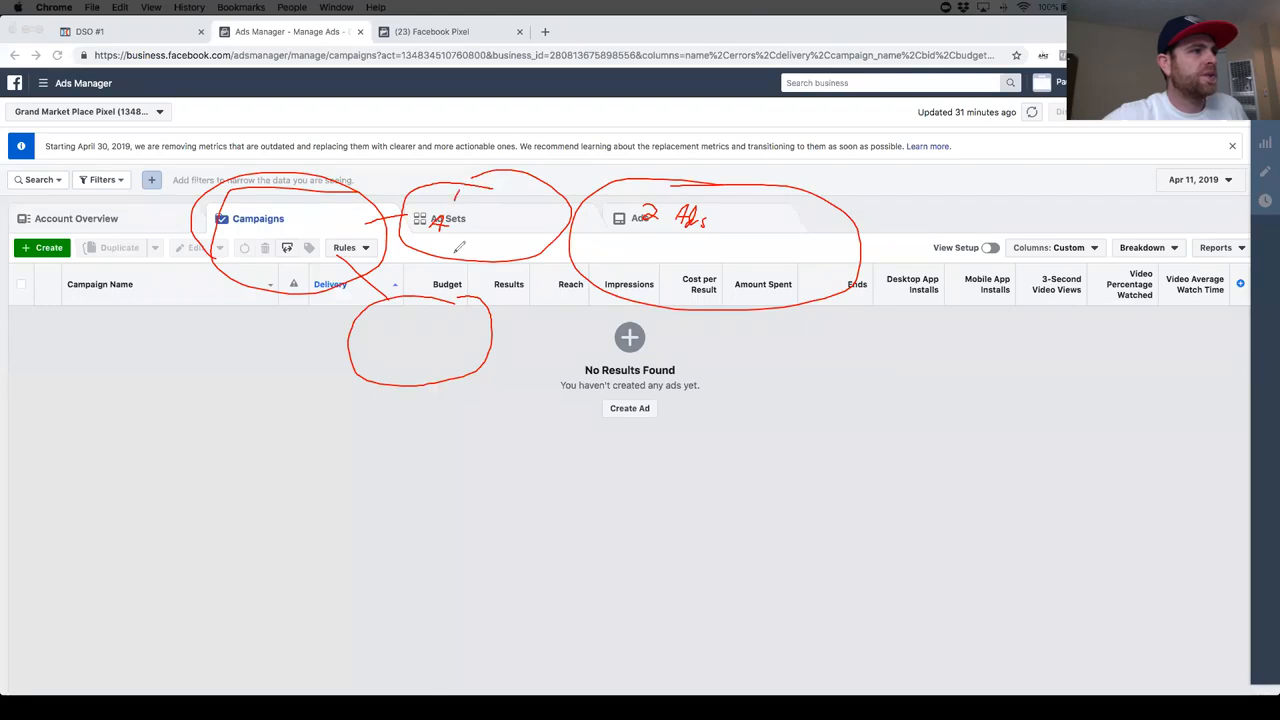
{"action": "left_click_drag", "start_coordinate": [406, 309], "coordinate": [389, 344]}
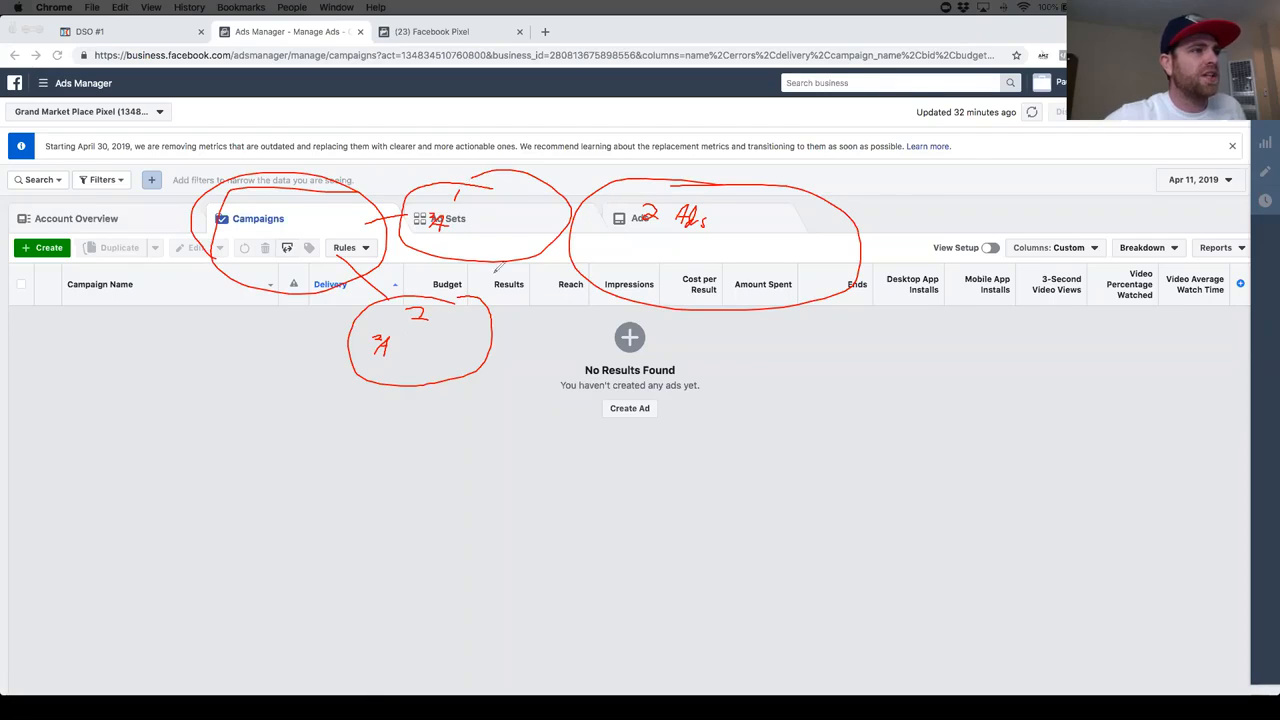
{"action": "left_click_drag", "start_coordinate": [548, 210], "coordinate": [599, 210]}
{"action": "mouse_move", "coordinate": [483, 328]}
{"action": "left_mouse_down"}
{"action": "mouse_move", "coordinate": [530, 330]}
{"action": "mouse_move", "coordinate": [515, 431]}
{"action": "mouse_move", "coordinate": [720, 372]}
{"action": "mouse_move", "coordinate": [584, 322]}
{"action": "left_mouse_up"}
{"action": "mouse_move", "coordinate": [538, 352]}
{"action": "left_mouse_down"}
{"action": "mouse_move", "coordinate": [566, 356]}
{"action": "mouse_move", "coordinate": [549, 370]}
{"action": "mouse_move", "coordinate": [559, 423]}
{"action": "left_mouse_up"}
{"action": "mouse_move", "coordinate": [580, 396]}
{"action": "left_mouse_down"}
{"action": "mouse_move", "coordinate": [569, 419]}
{"action": "mouse_move", "coordinate": [586, 428]}
{"action": "left_mouse_up"}
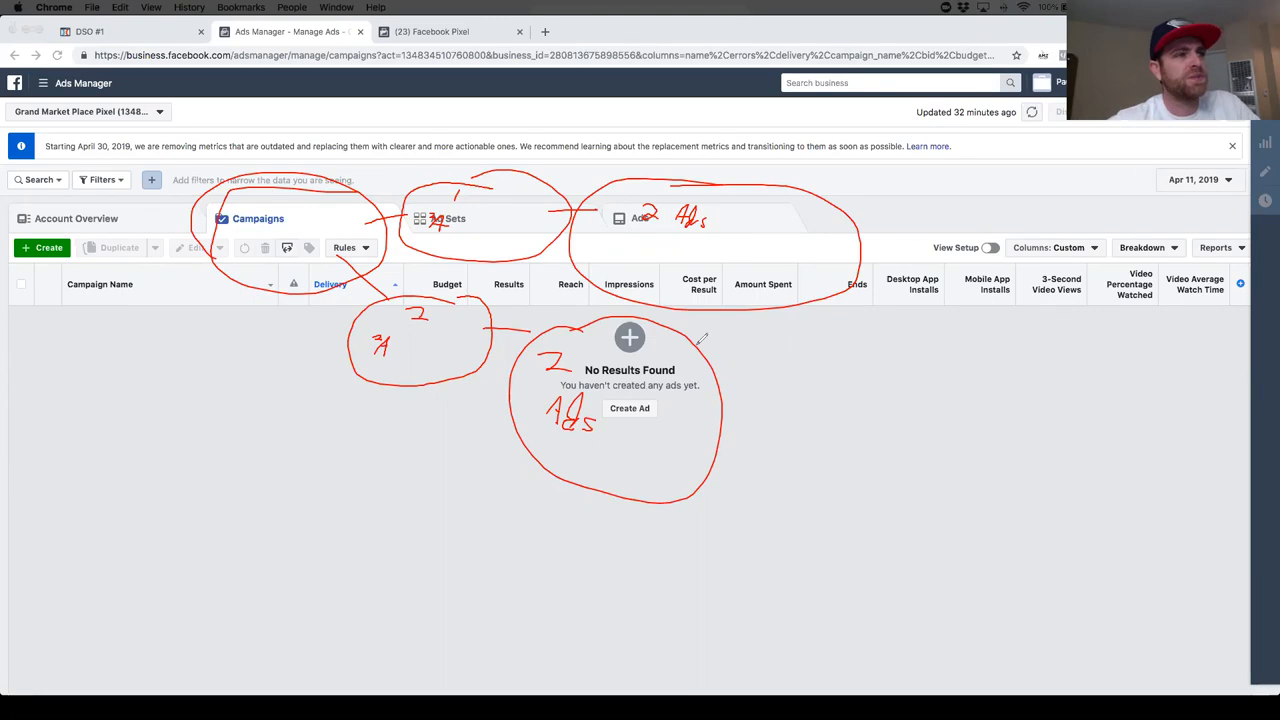
{"action": "left_click_drag", "start_coordinate": [782, 310], "coordinate": [822, 368]}
{"action": "left_click_drag", "start_coordinate": [742, 408], "coordinate": [824, 366]}
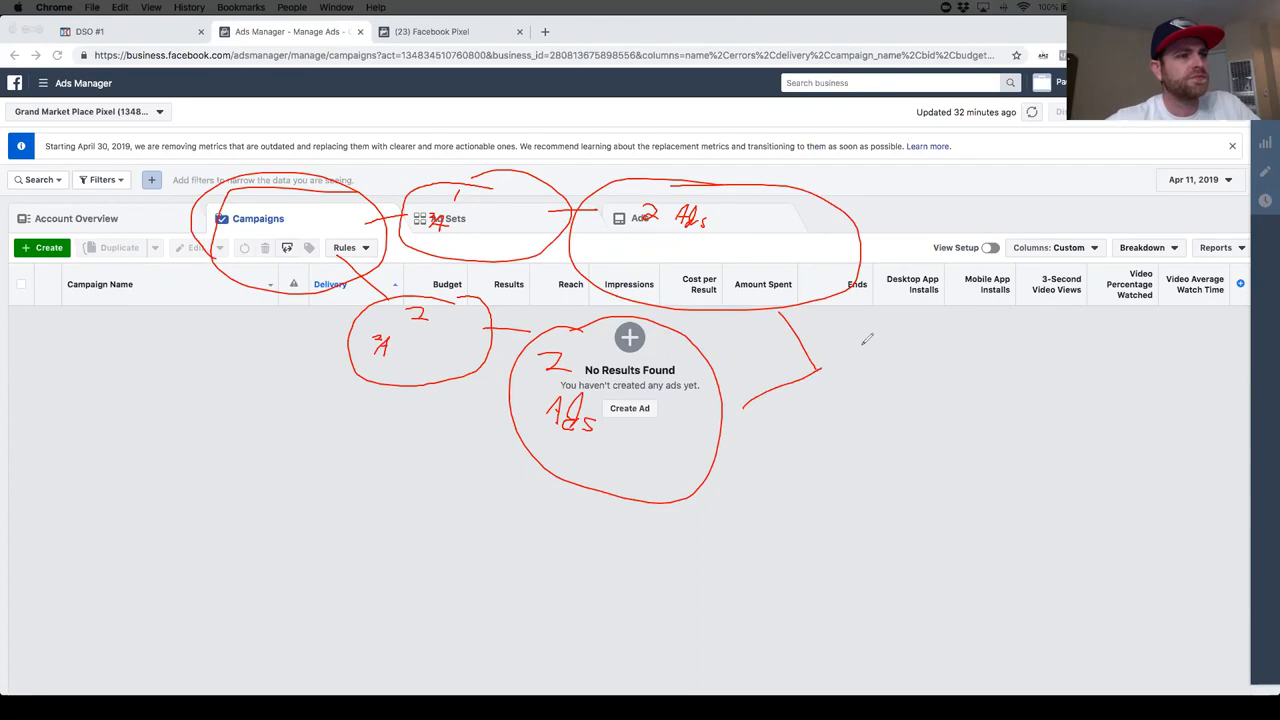
{"action": "mouse_move", "coordinate": [771, 208]}
{"action": "left_mouse_down"}
{"action": "mouse_move", "coordinate": [769, 221]}
{"action": "mouse_move", "coordinate": [781, 206]}
{"action": "mouse_move", "coordinate": [759, 214]}
{"action": "left_mouse_up"}
{"action": "left_click_drag", "start_coordinate": [756, 206], "coordinate": [804, 234]}
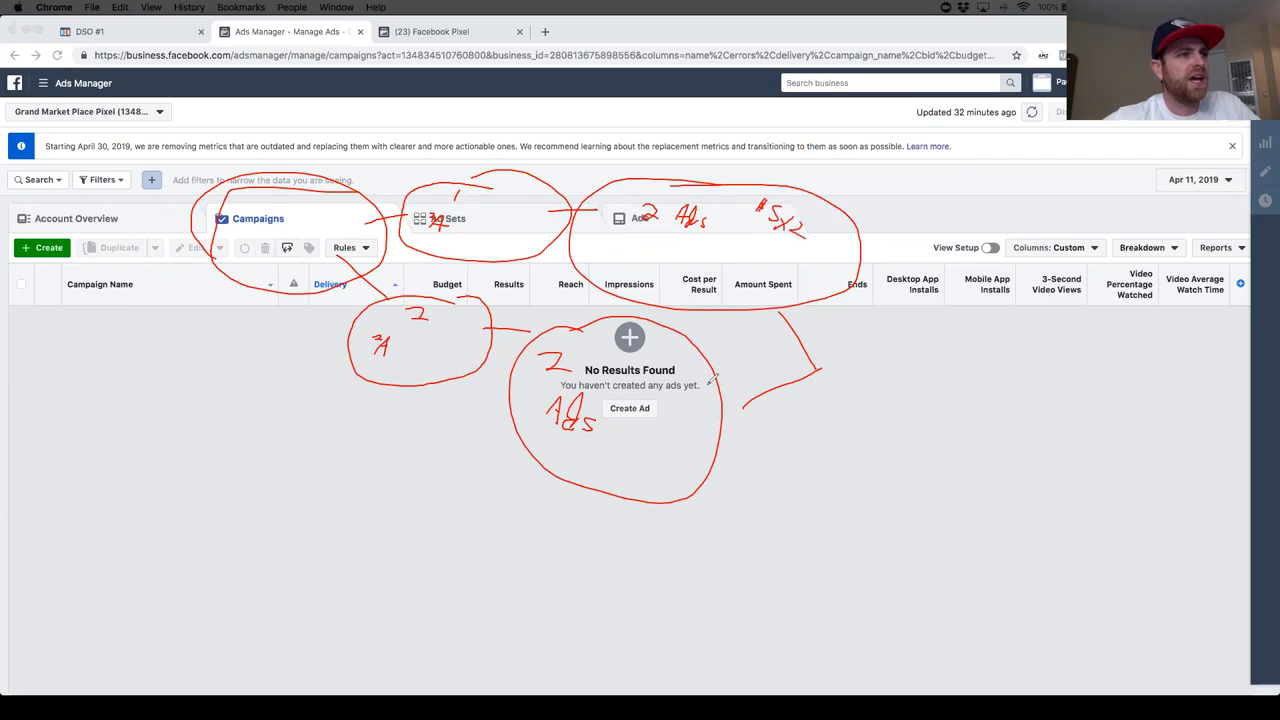
{"action": "left_click_drag", "start_coordinate": [657, 367], "coordinate": [653, 380]}
{"action": "mouse_move", "coordinate": [659, 362]}
{"action": "left_mouse_down"}
{"action": "mouse_move", "coordinate": [645, 385]}
{"action": "mouse_move", "coordinate": [703, 405]}
{"action": "left_mouse_up"}
{"action": "mouse_move", "coordinate": [838, 342]}
{"action": "left_mouse_down"}
{"action": "mouse_move", "coordinate": [804, 400]}
{"action": "mouse_move", "coordinate": [856, 378]}
{"action": "mouse_move", "coordinate": [880, 386]}
{"action": "left_mouse_up"}
{"action": "mouse_move", "coordinate": [906, 362]}
{"action": "left_mouse_down"}
{"action": "mouse_move", "coordinate": [918, 390]}
{"action": "mouse_move", "coordinate": [904, 360]}
{"action": "left_mouse_up"}
{"action": "mouse_move", "coordinate": [1008, 370]}
{"action": "left_mouse_down"}
{"action": "mouse_move", "coordinate": [924, 428]}
{"action": "mouse_move", "coordinate": [1003, 403]}
{"action": "mouse_move", "coordinate": [1042, 415]}
{"action": "mouse_move", "coordinate": [1028, 460]}
{"action": "left_mouse_up"}
{"action": "left_click_drag", "start_coordinate": [1047, 422], "coordinate": [1057, 443]}
{"action": "left_click_drag", "start_coordinate": [1044, 372], "coordinate": [1014, 379]}
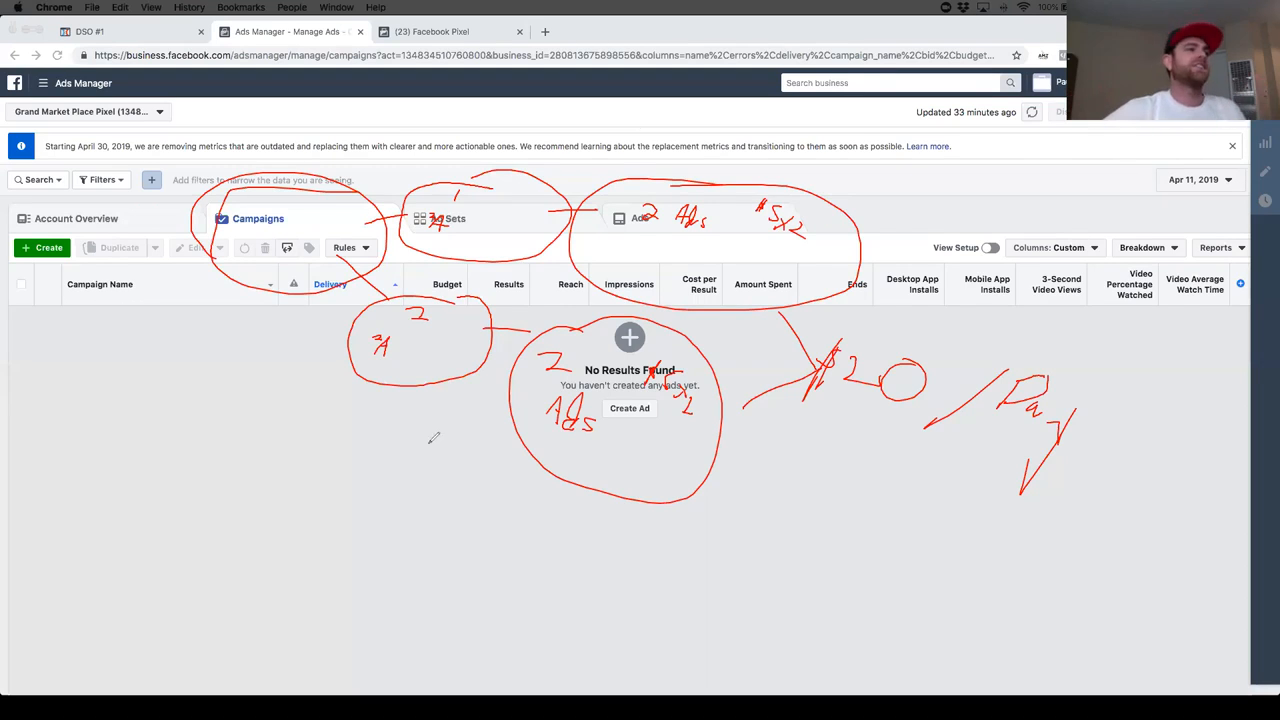
{"action": "left_click", "coordinate": [855, 128]}
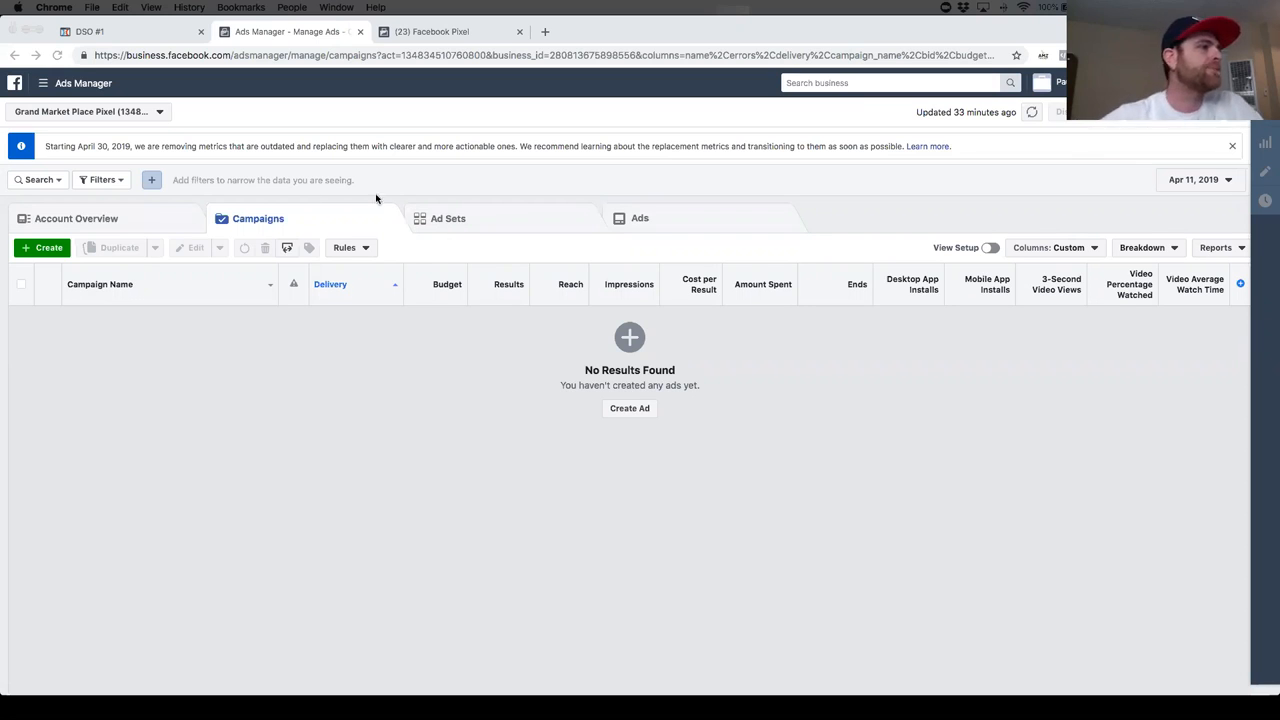
- Start a new campaign with the Conversions objective, name it "Cell Holders 1 - 2 ads" and proceed to the ad account setup
{"action": "left_click", "coordinate": [47, 248]}
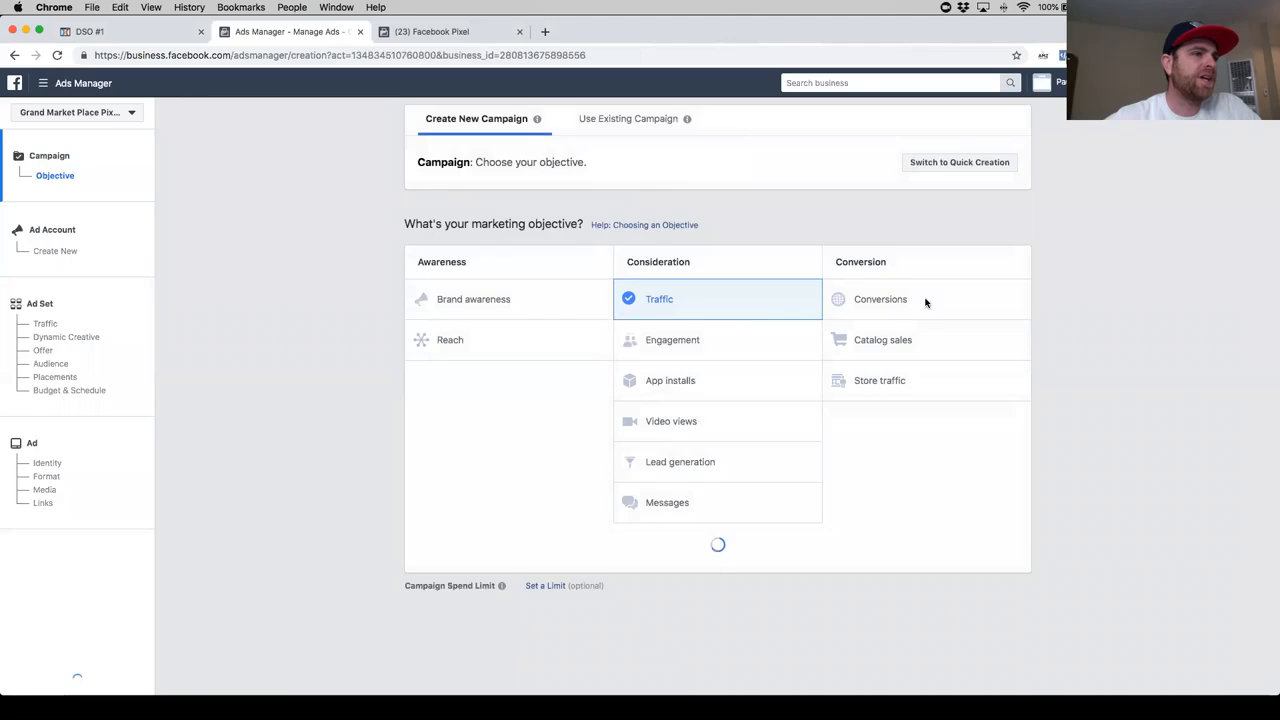
{"action": "left_click", "coordinate": [895, 302]}
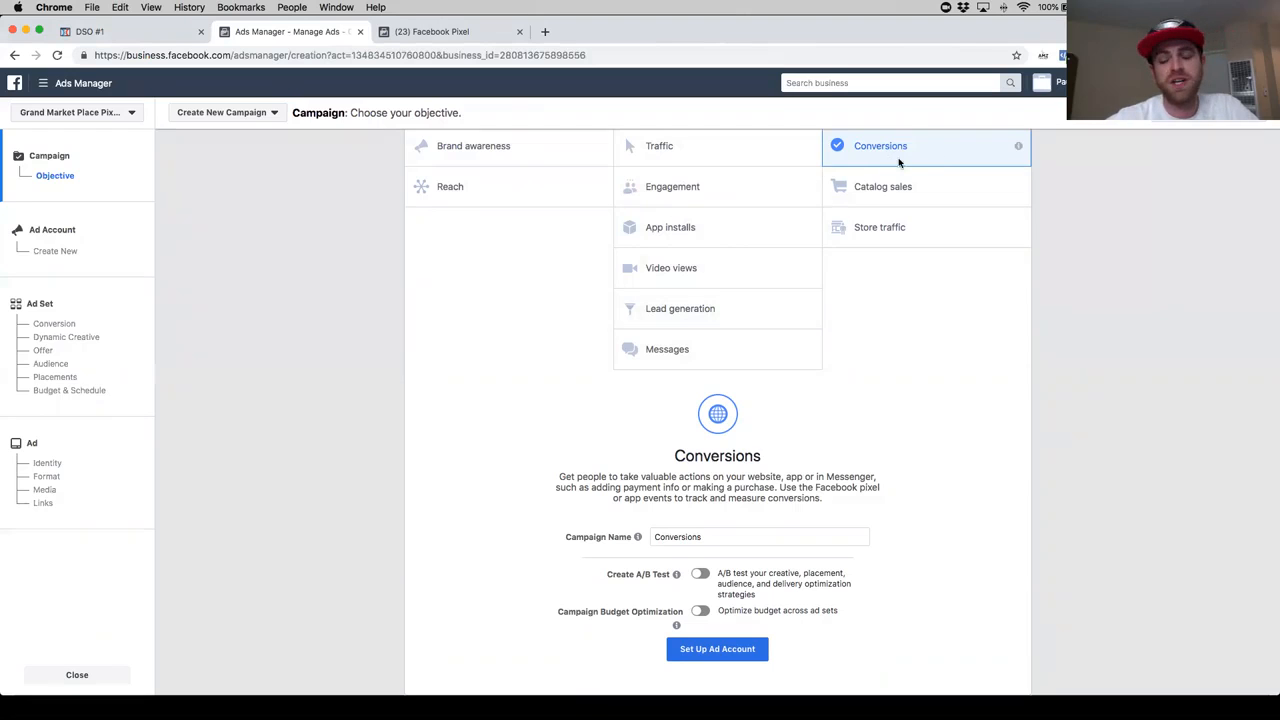
{"action": "scroll", "coordinate": [714, 522], "scroll_direction": "down", "scroll_amount": 2}
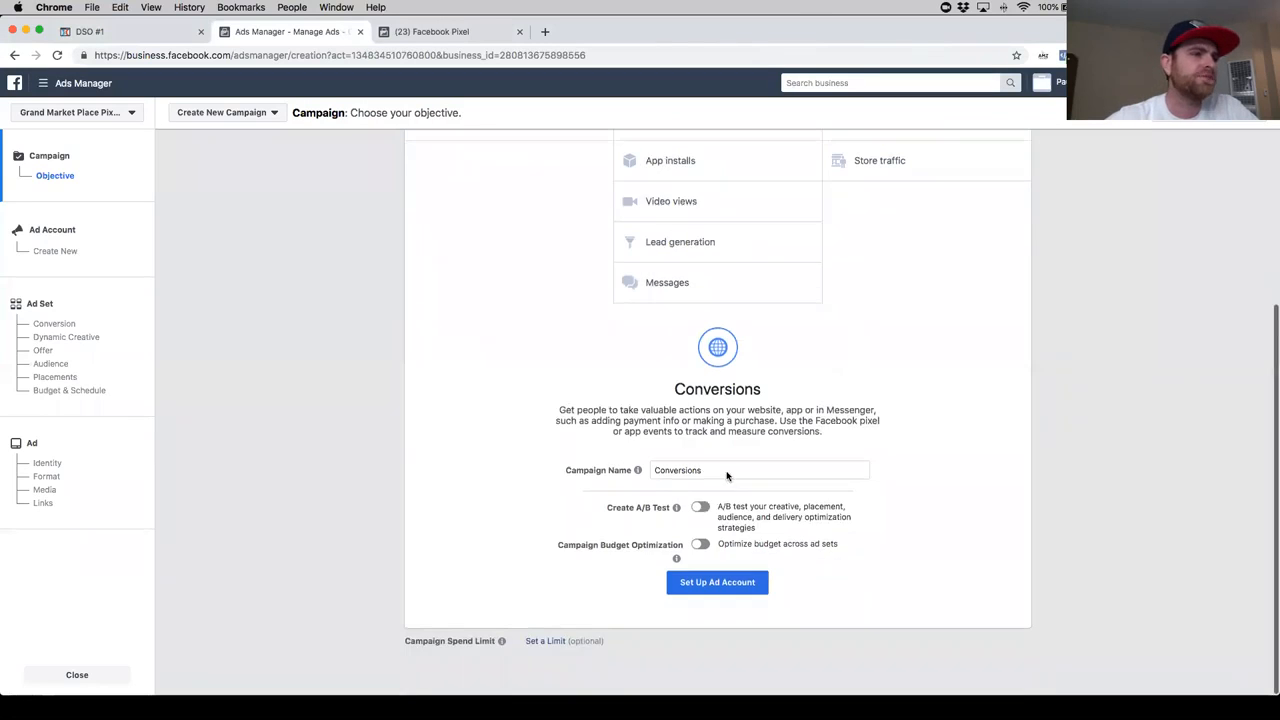
{"action": "left_click_drag", "start_coordinate": [704, 472], "coordinate": [642, 475]}
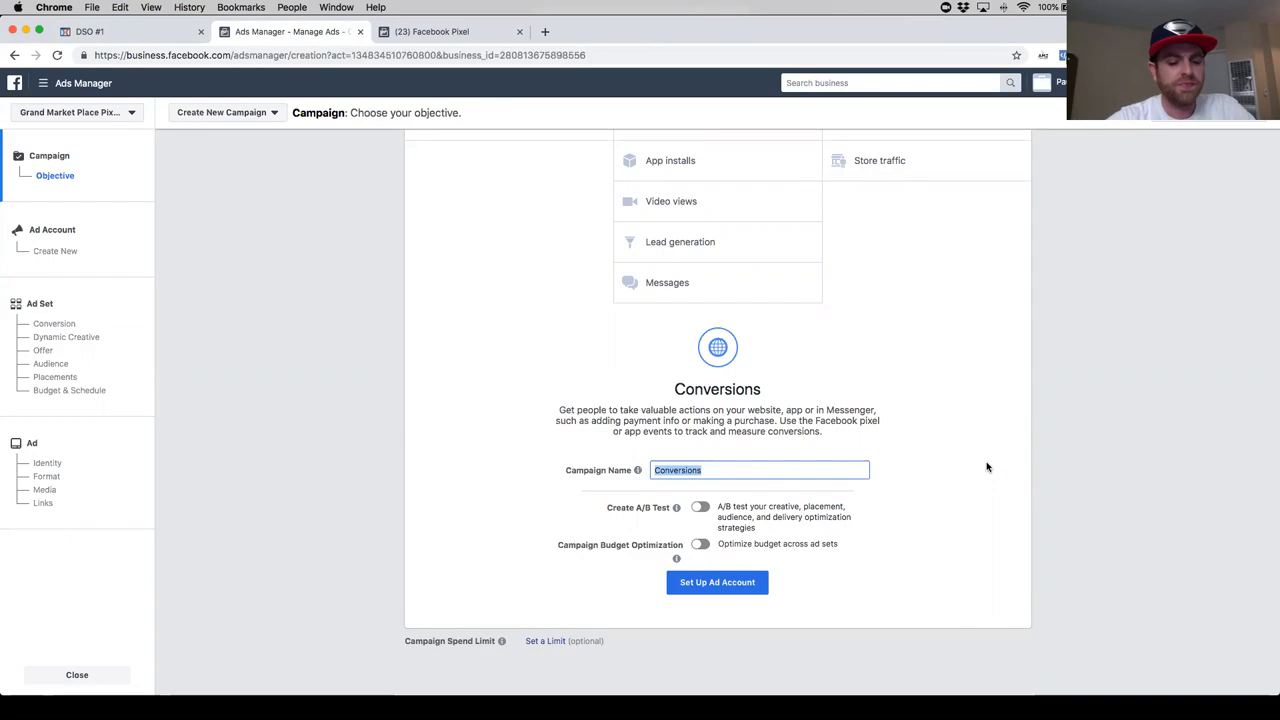
{"action": "type", "text": "Cell Holder"}
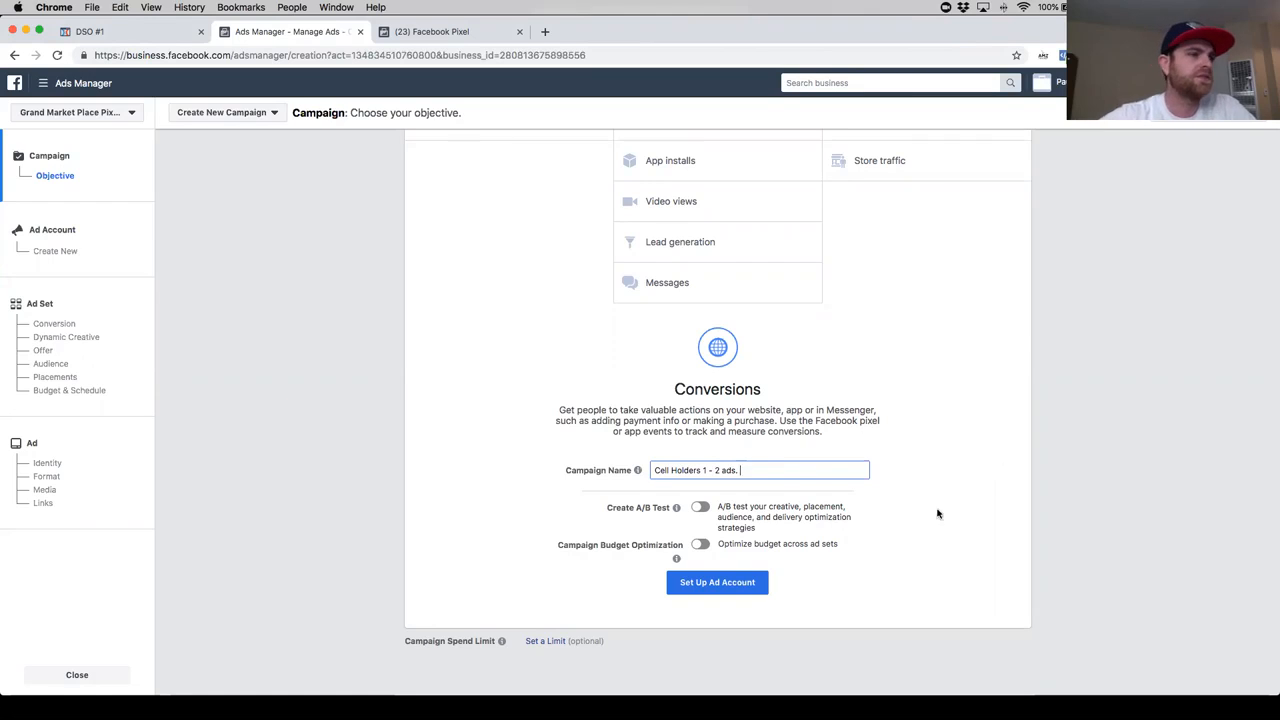
{"action": "left_click", "coordinate": [706, 590]}
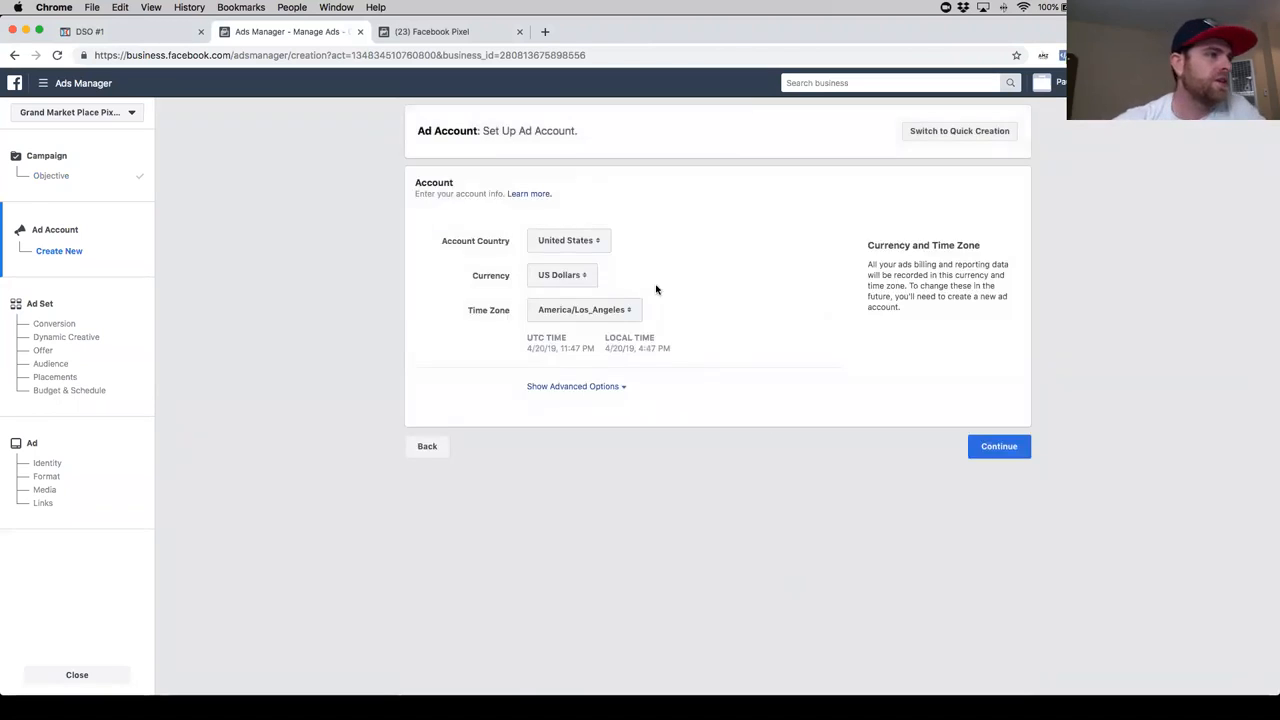
- Complete the ad account setup with United States, US Dollars and America/Los_Angeles after reviewing the country and advanced options
{"action": "left_click", "coordinate": [599, 246]}
{"action": "left_click", "coordinate": [769, 218]}
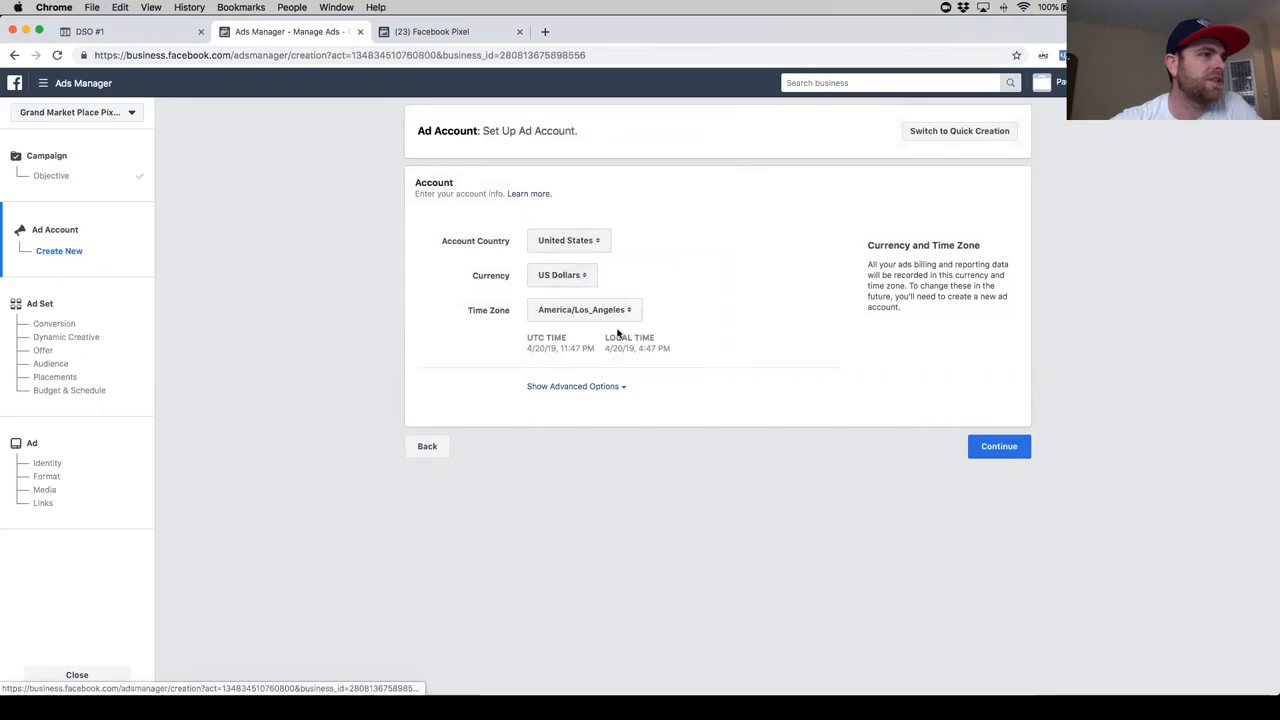
{"action": "left_click", "coordinate": [567, 388]}
{"action": "left_click", "coordinate": [1018, 507]}
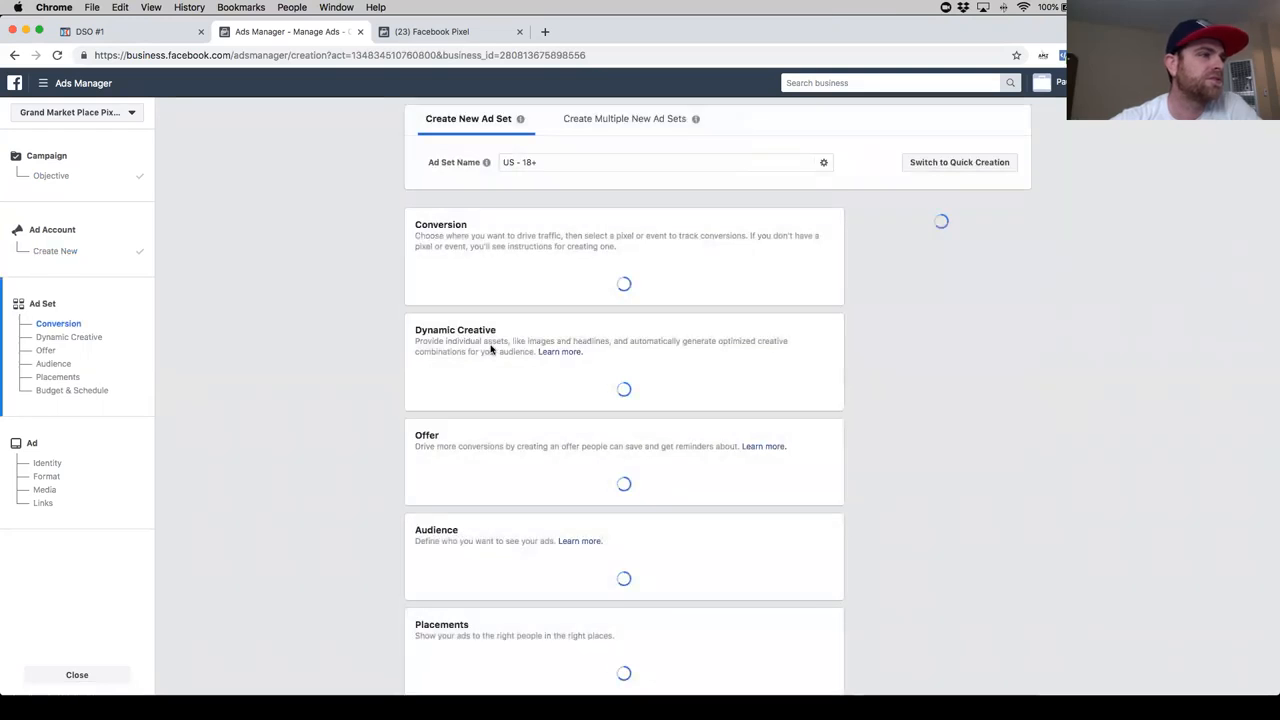
- Replace the default ad set name with "Audience 1 -"
{"action": "left_click_drag", "start_coordinate": [548, 163], "coordinate": [491, 162]}
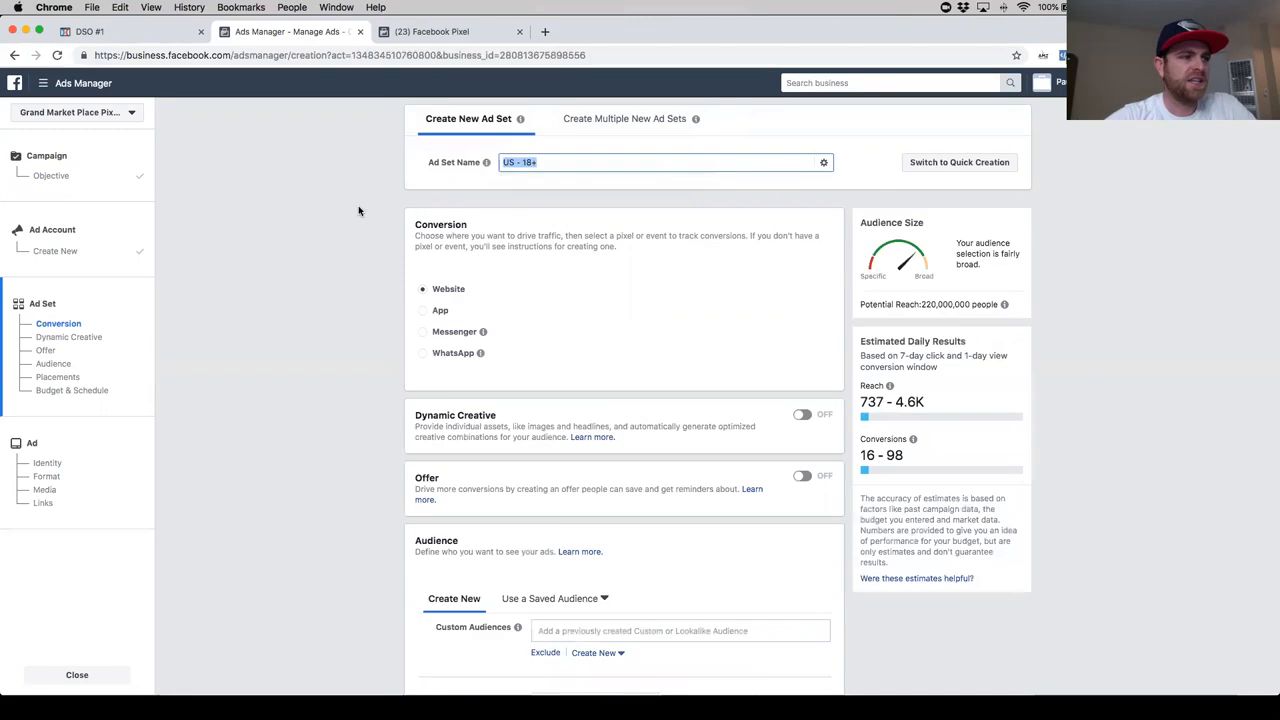
{"action": "type", "text": "Au"}
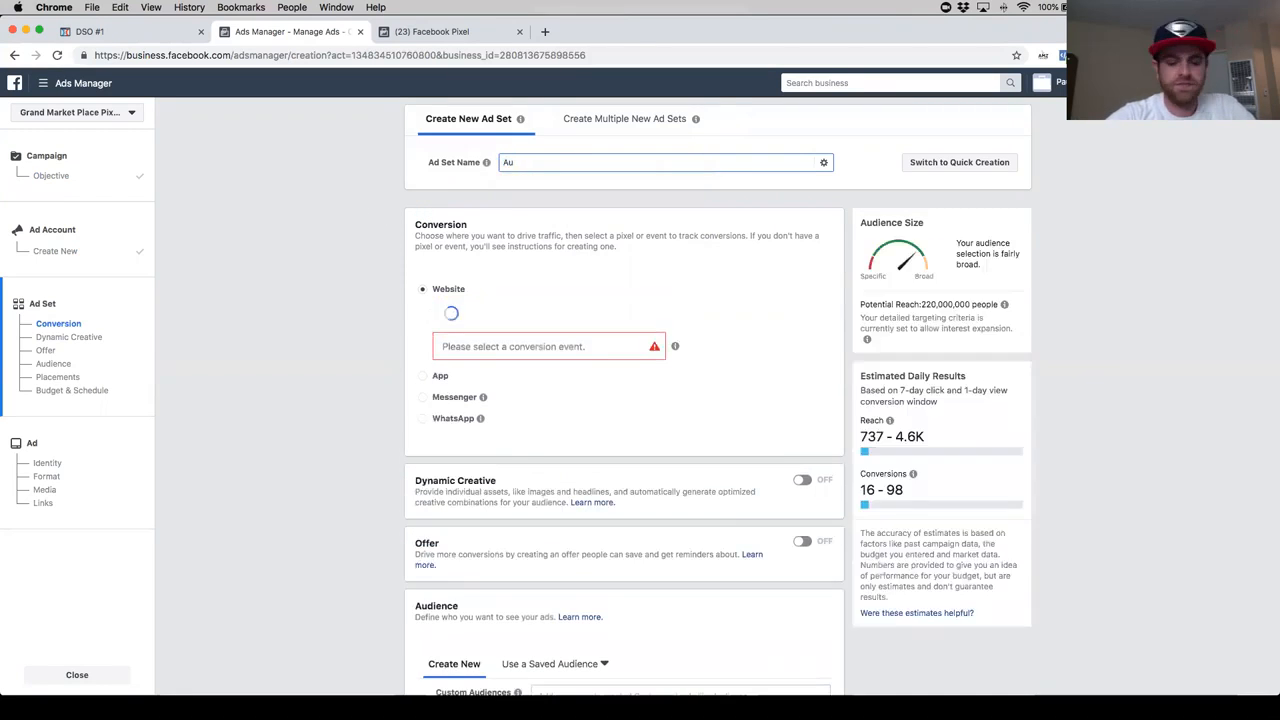
{"action": "type", "text": "dience 1 -"}
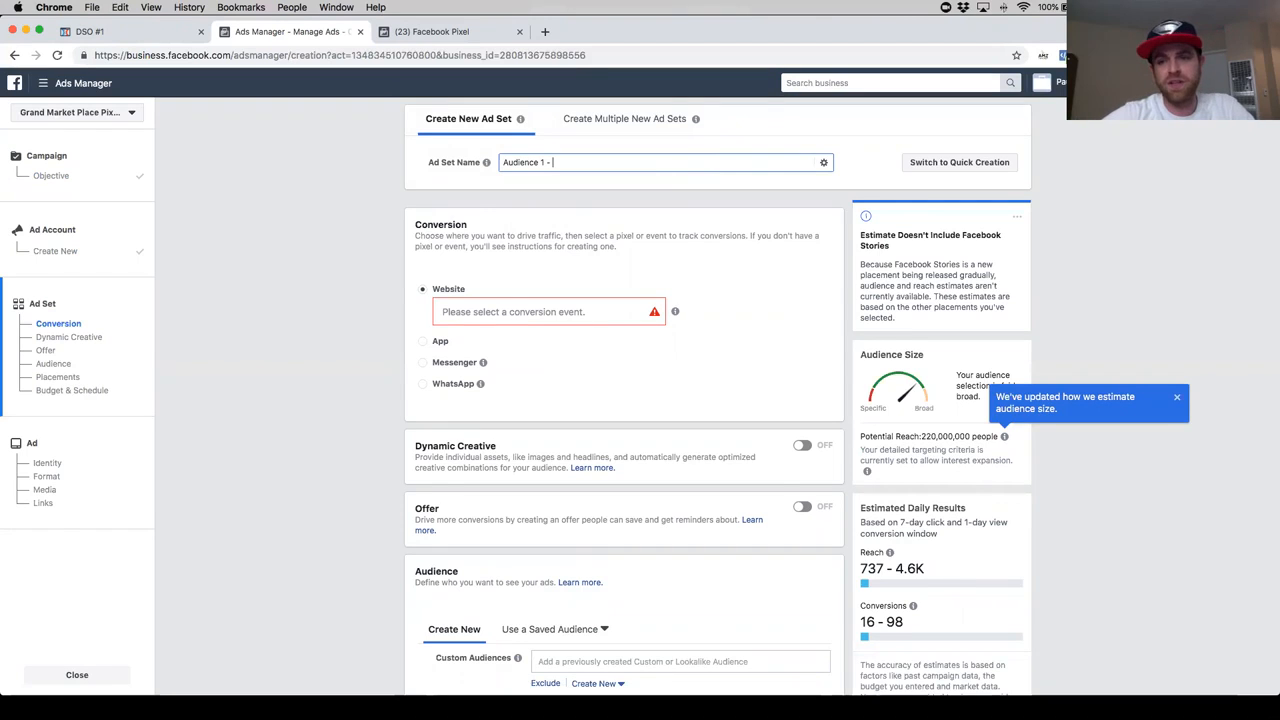
- Switch to the cell holders folder in Finder and preview the three product screenshots
{"action": "key", "text": "super+Tab"}
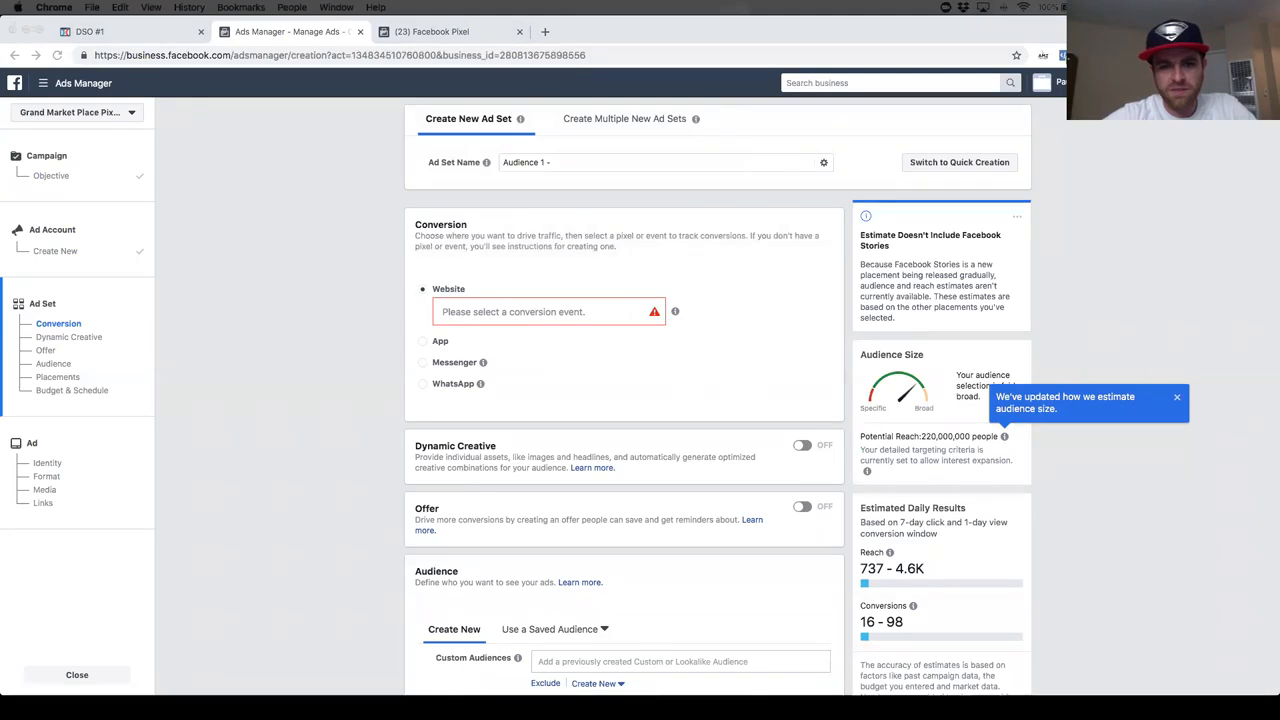
{"action": "left_click_drag", "start_coordinate": [1279, 12], "coordinate": [930, 199]}
{"action": "key", "text": "space"}
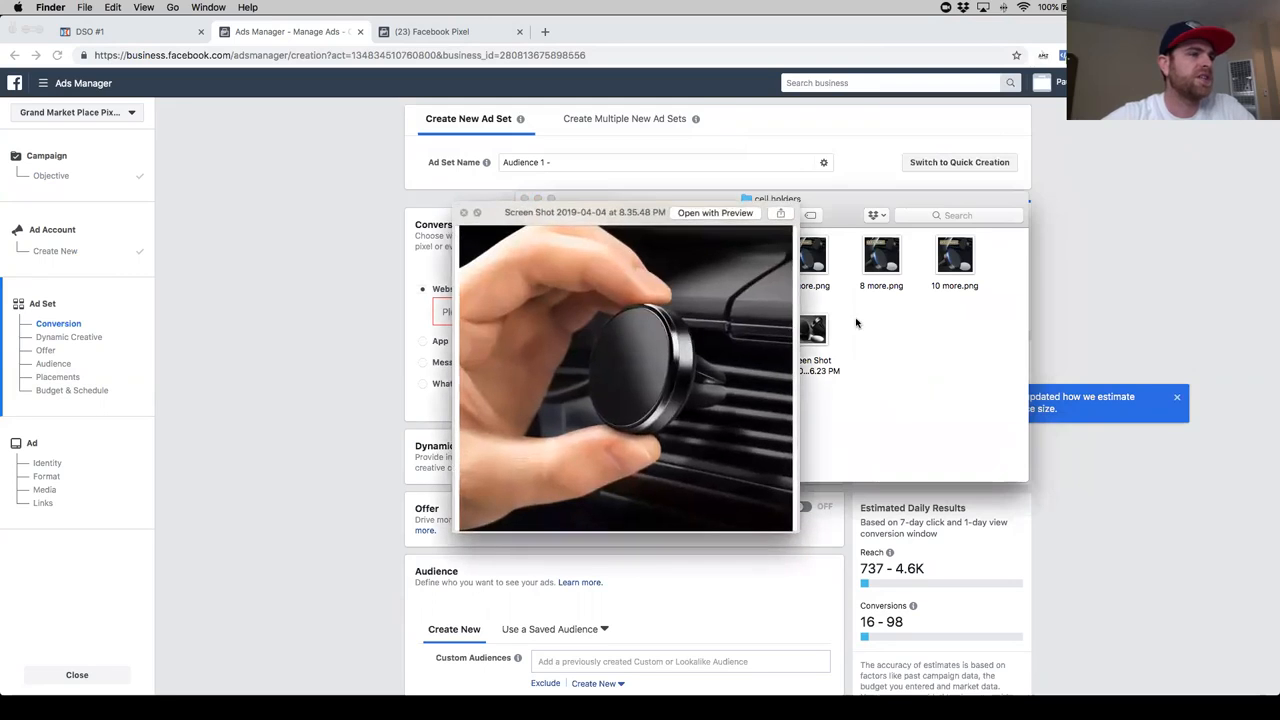
{"action": "key", "text": "space"}
{"action": "left_click", "coordinate": [725, 330]}
{"action": "key", "text": "space"}
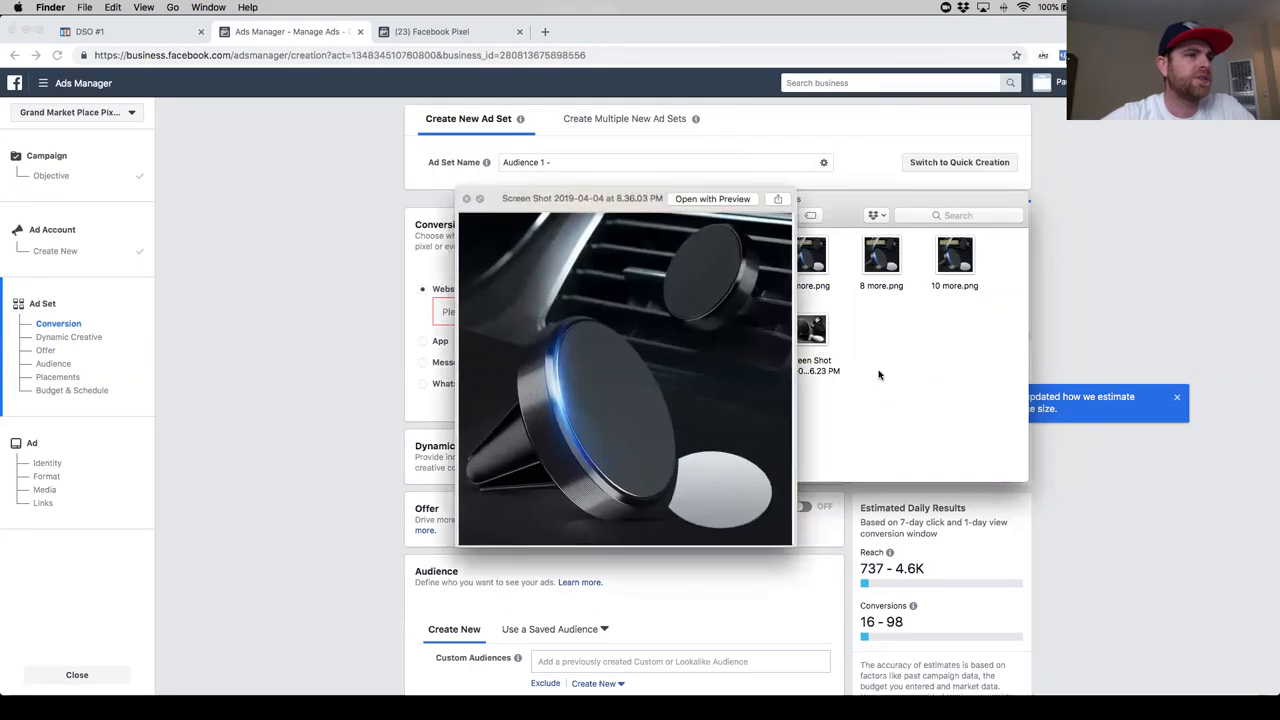
{"action": "key", "text": "Right"}
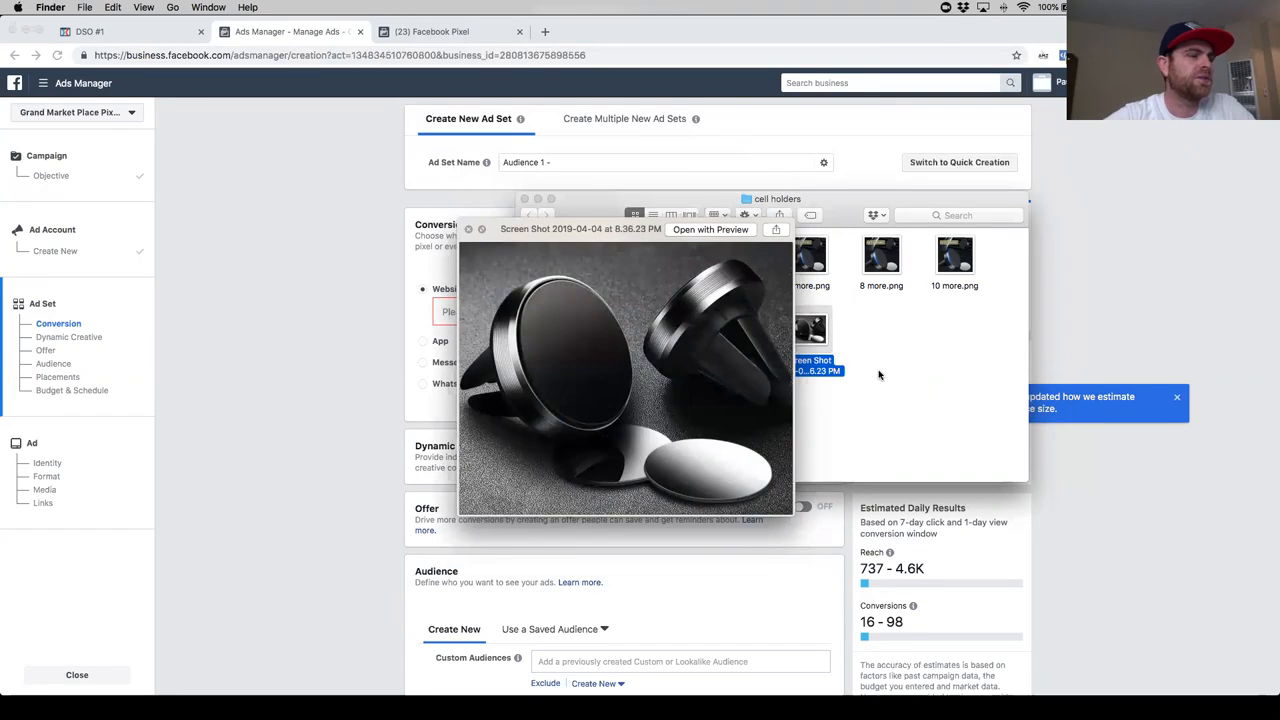
{"action": "key", "text": "Left"}
{"action": "key", "text": "Right"}
{"action": "key", "text": "space"}
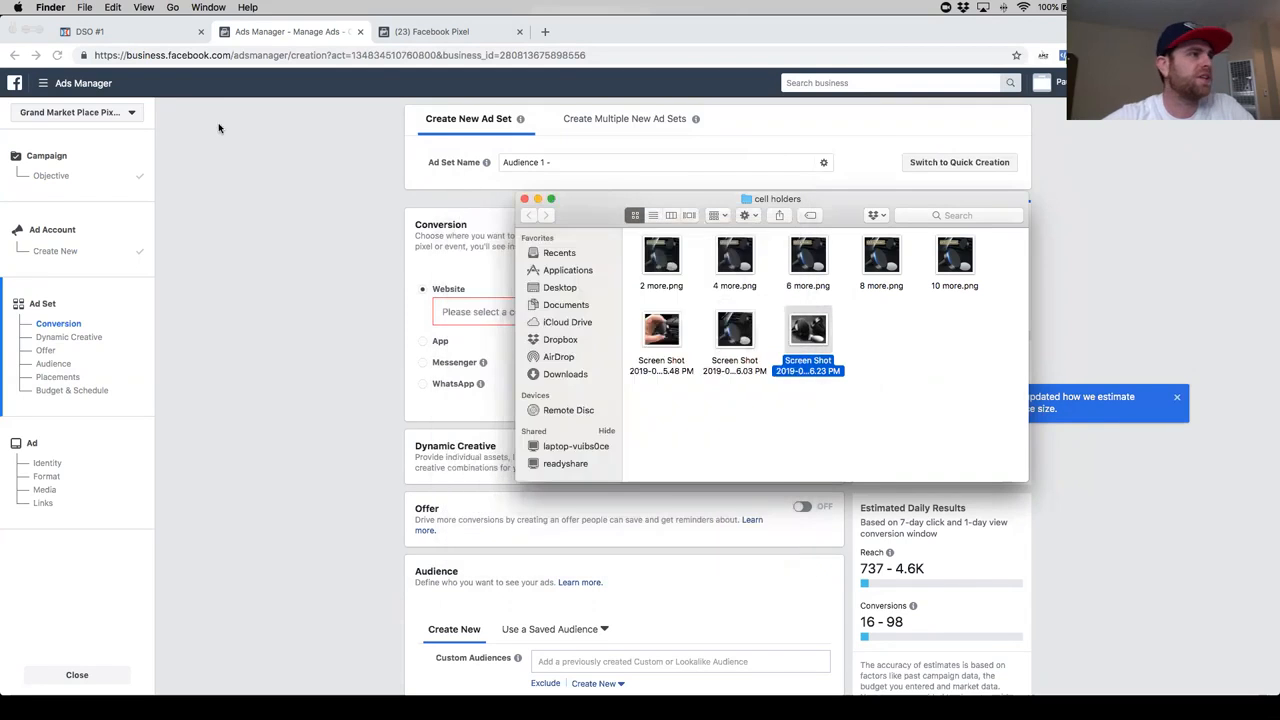
- Switch to ClickFunnels, exit the OTO1 page editor with its changes saved, and open the funnel's Opt-in step
{"action": "left_click", "coordinate": [131, 36]}
{"action": "left_click", "coordinate": [61, 88]}
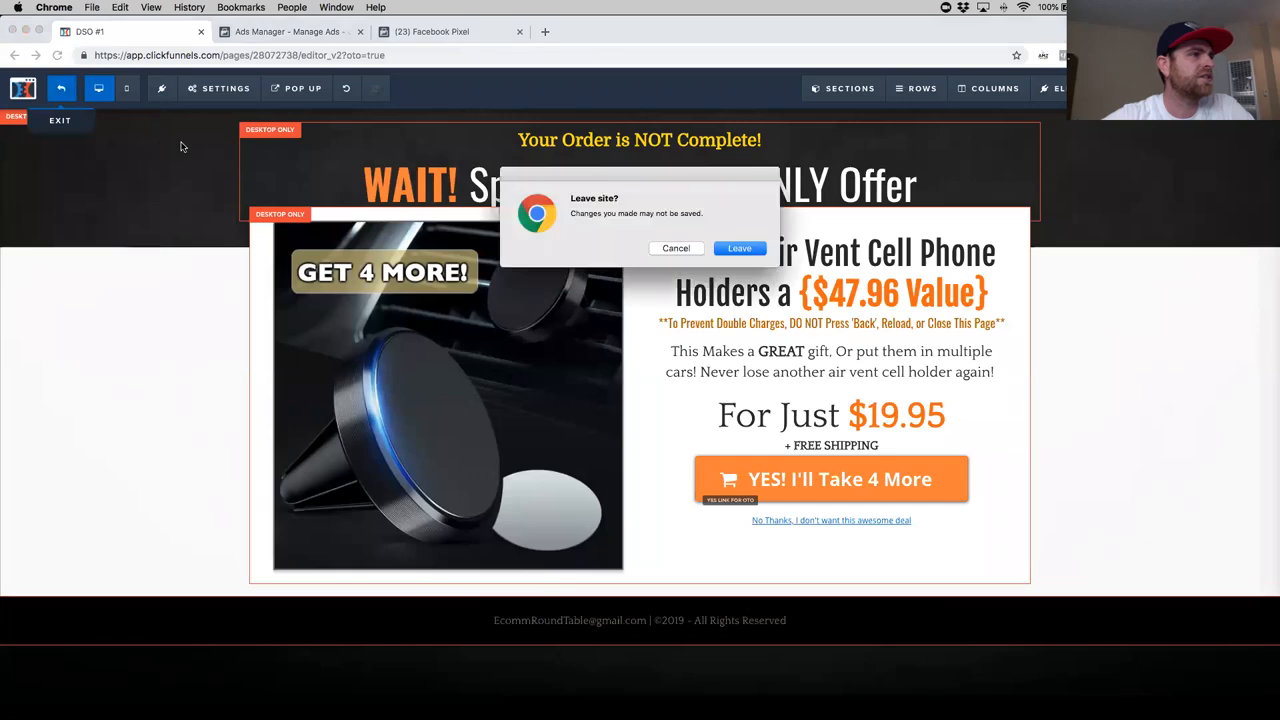
{"action": "left_click", "coordinate": [674, 249]}
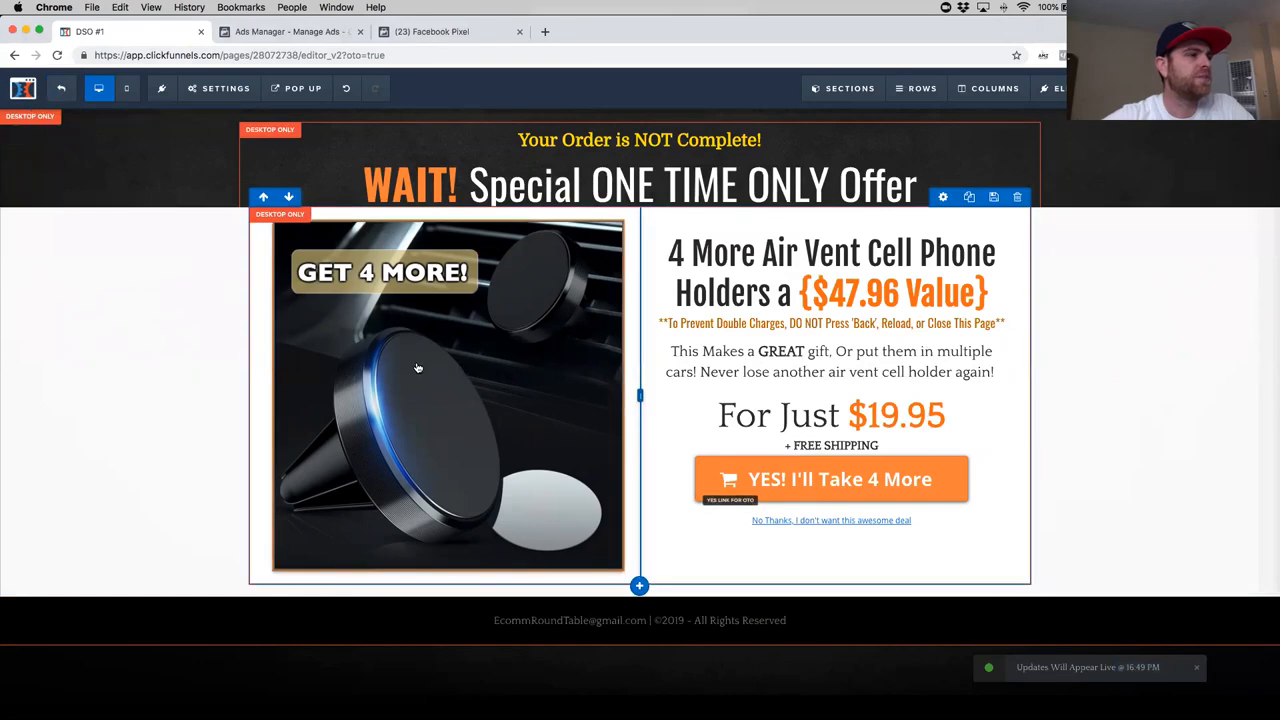
{"action": "left_click", "coordinate": [61, 88]}
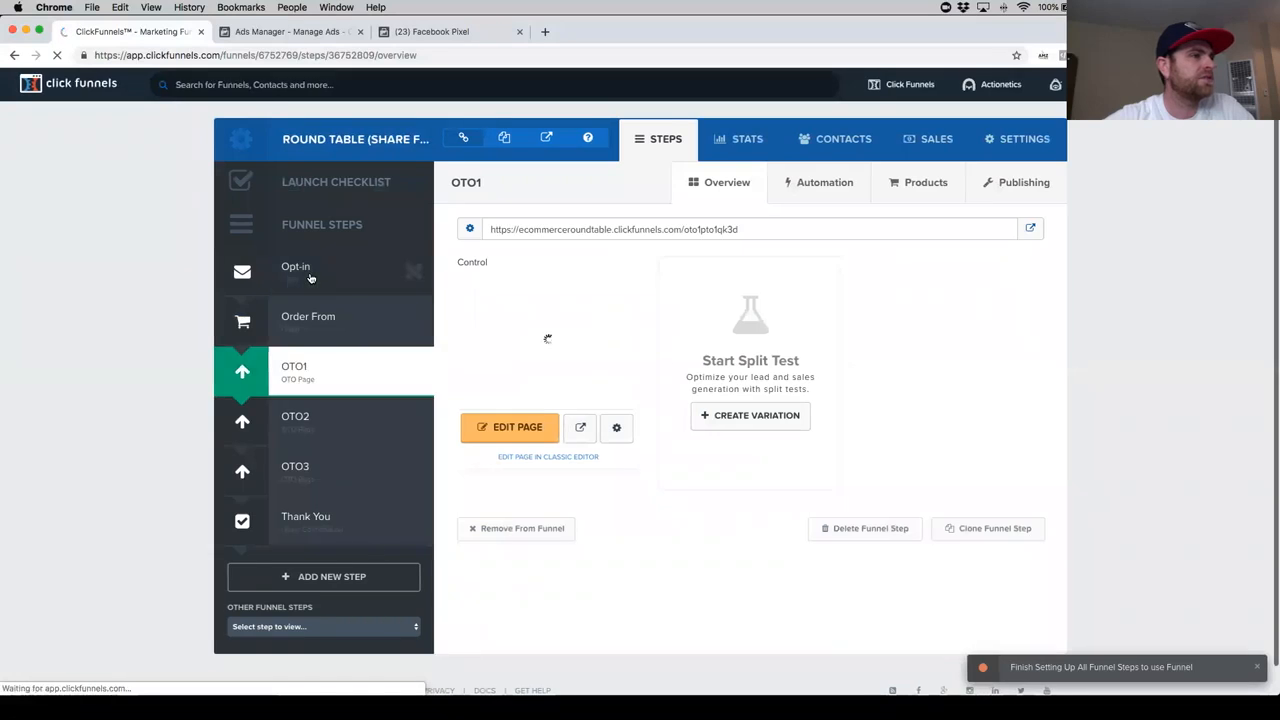
{"action": "left_click", "coordinate": [310, 278]}
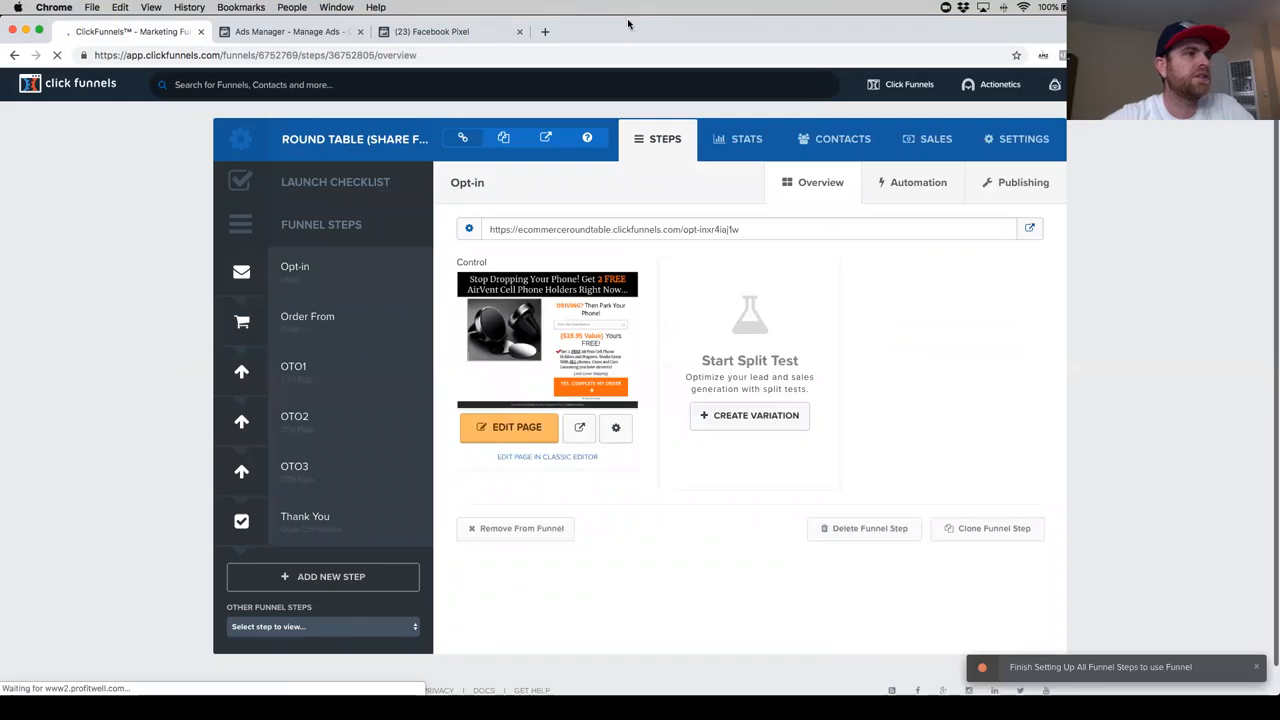
- Close the Facebook Pixel page and return to the new ad set in Ads Manager
{"action": "left_click", "coordinate": [350, 35]}
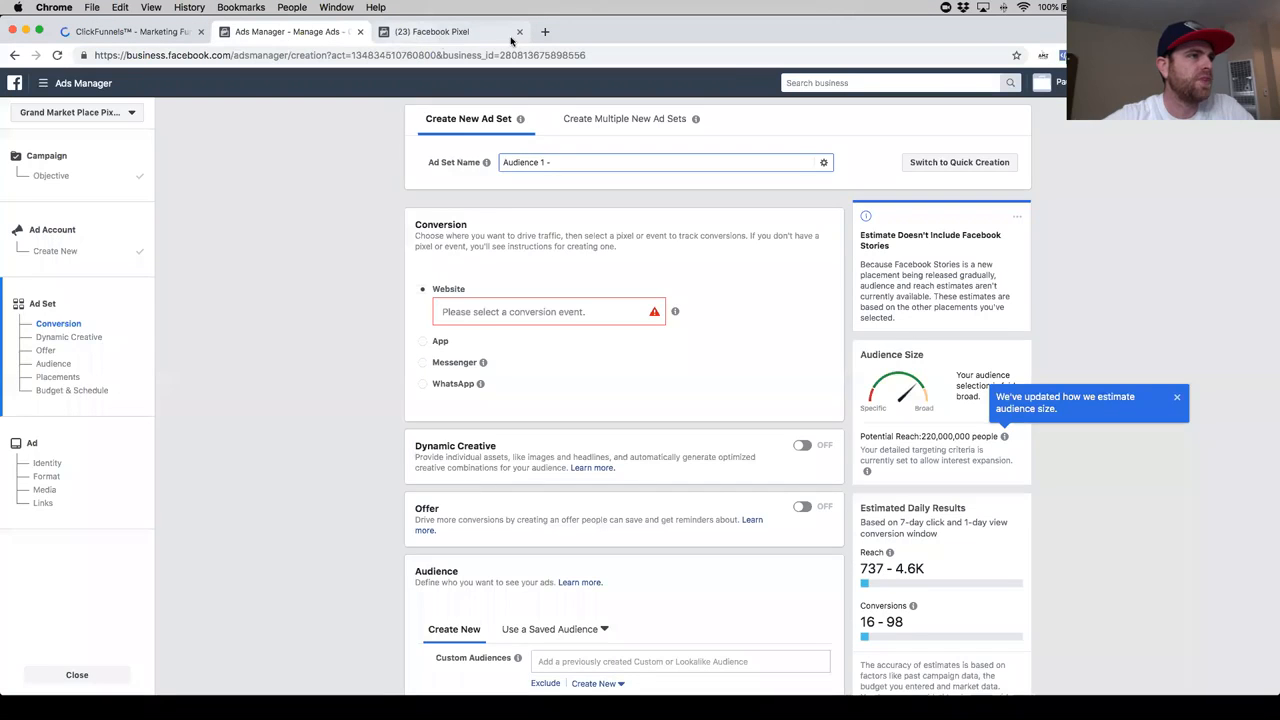
{"action": "left_click", "coordinate": [508, 39]}
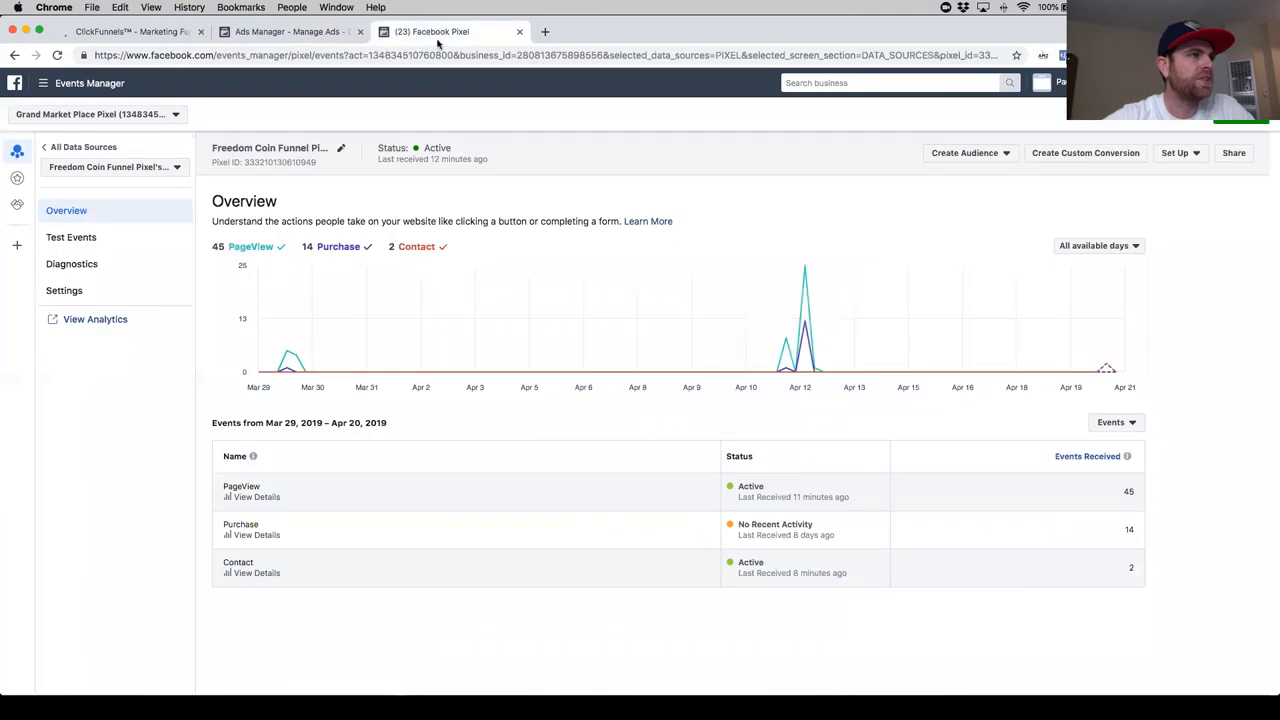
{"action": "left_click_drag", "start_coordinate": [887, 31], "coordinate": [887, 101]}
{"action": "left_click", "coordinate": [517, 103]}
{"action": "left_click_drag", "start_coordinate": [642, 103], "coordinate": [646, 25]}
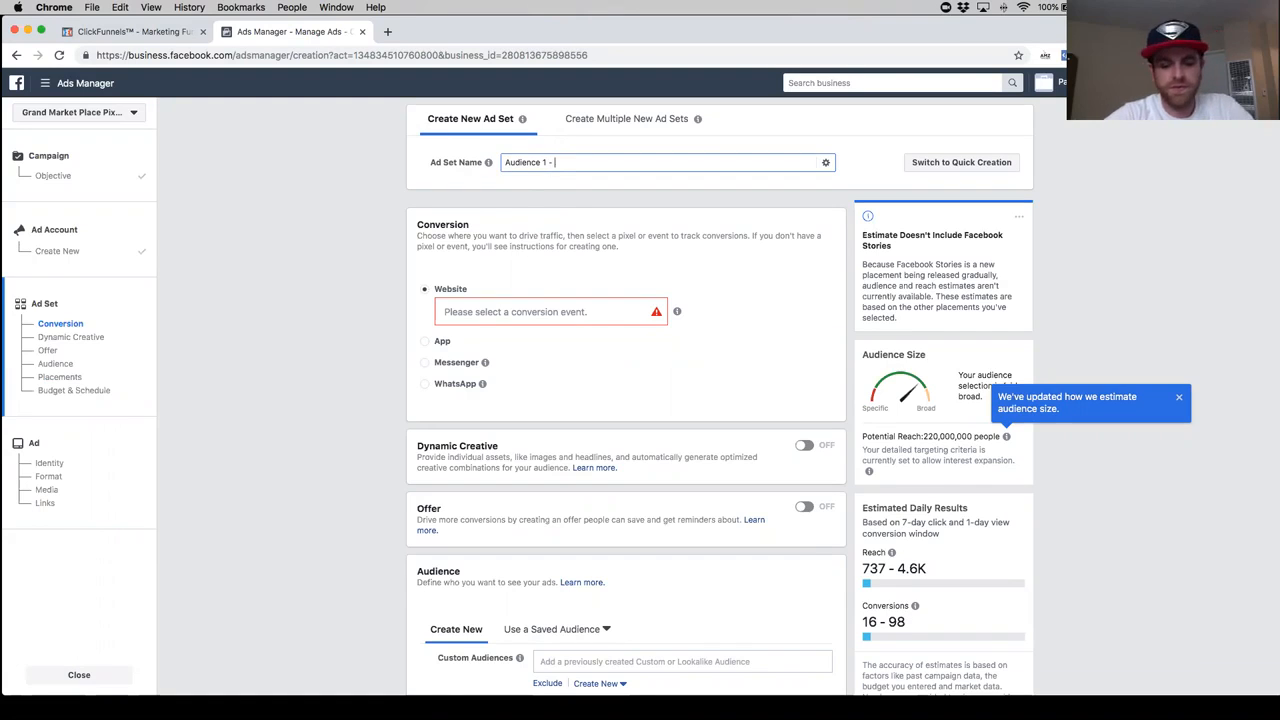
- Complete the ad set name as "Audience 1 - image 1" and select Contact as the website conversion event
{"action": "type", "text": "image 1"}
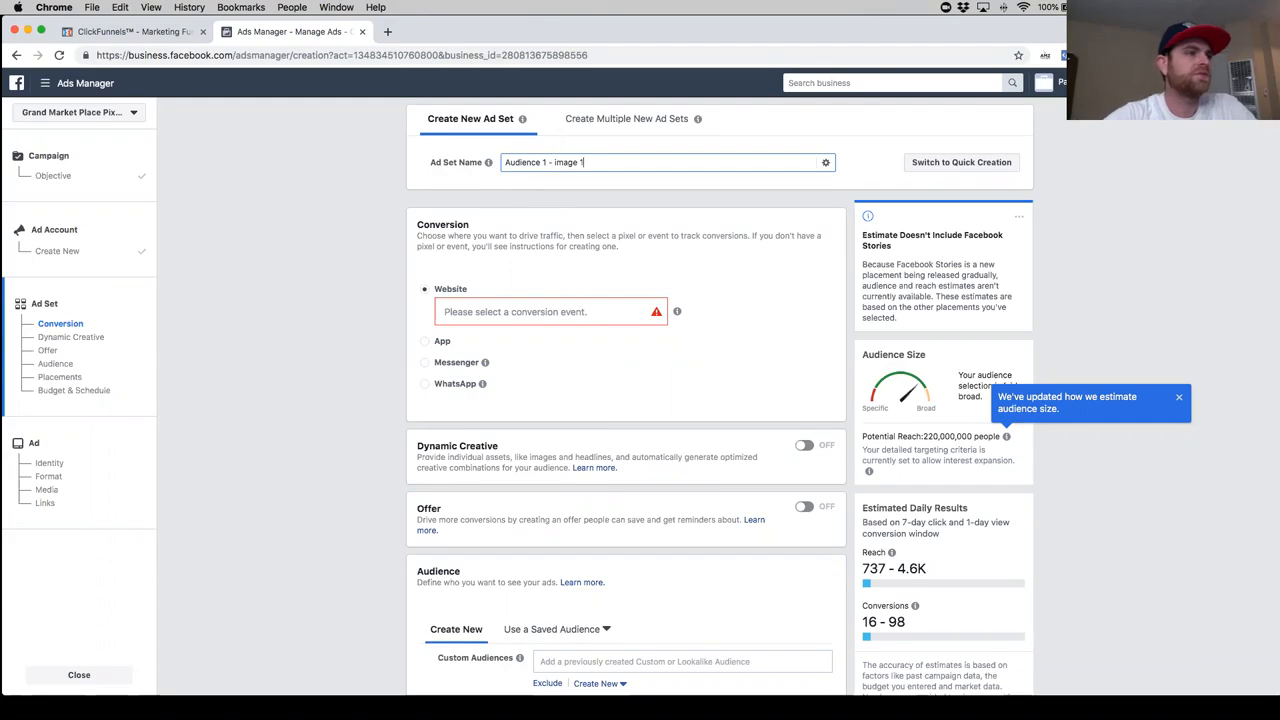
{"action": "scroll", "coordinate": [503, 266], "scroll_direction": "down", "scroll_amount": 1}
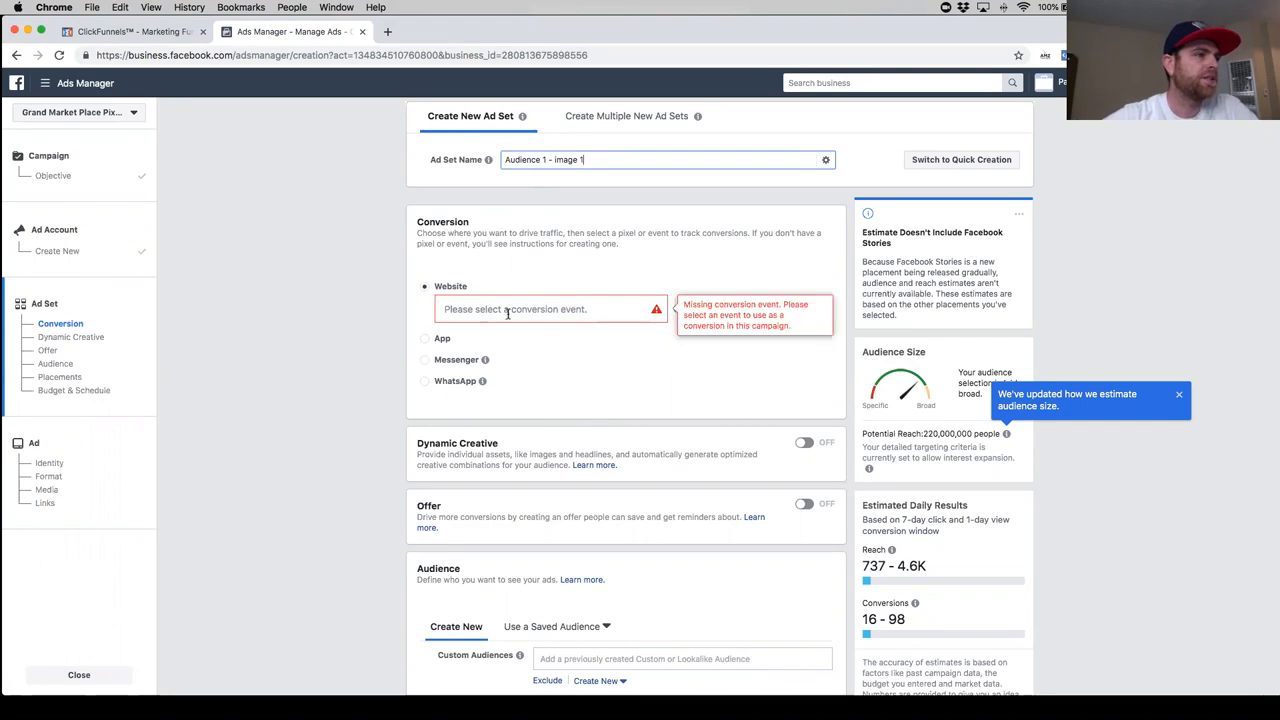
{"action": "left_click", "coordinate": [561, 311]}
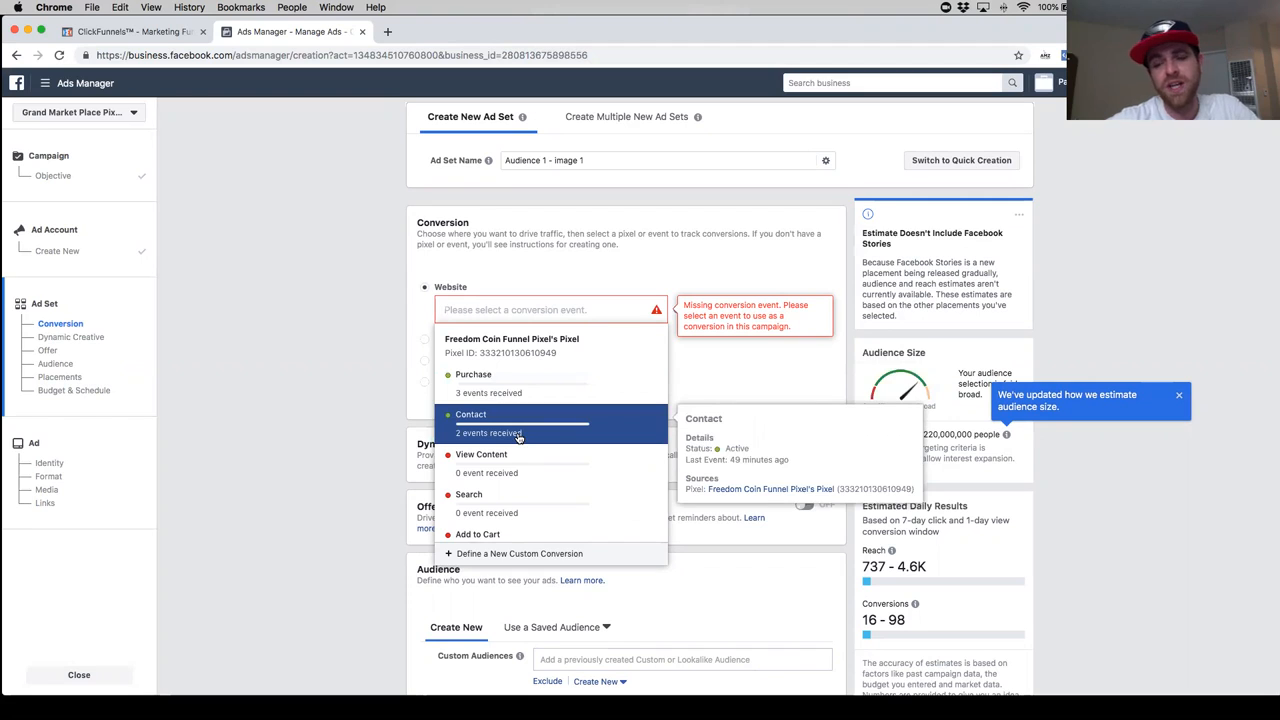
{"action": "scroll", "coordinate": [518, 435], "scroll_direction": "up", "scroll_amount": 1}
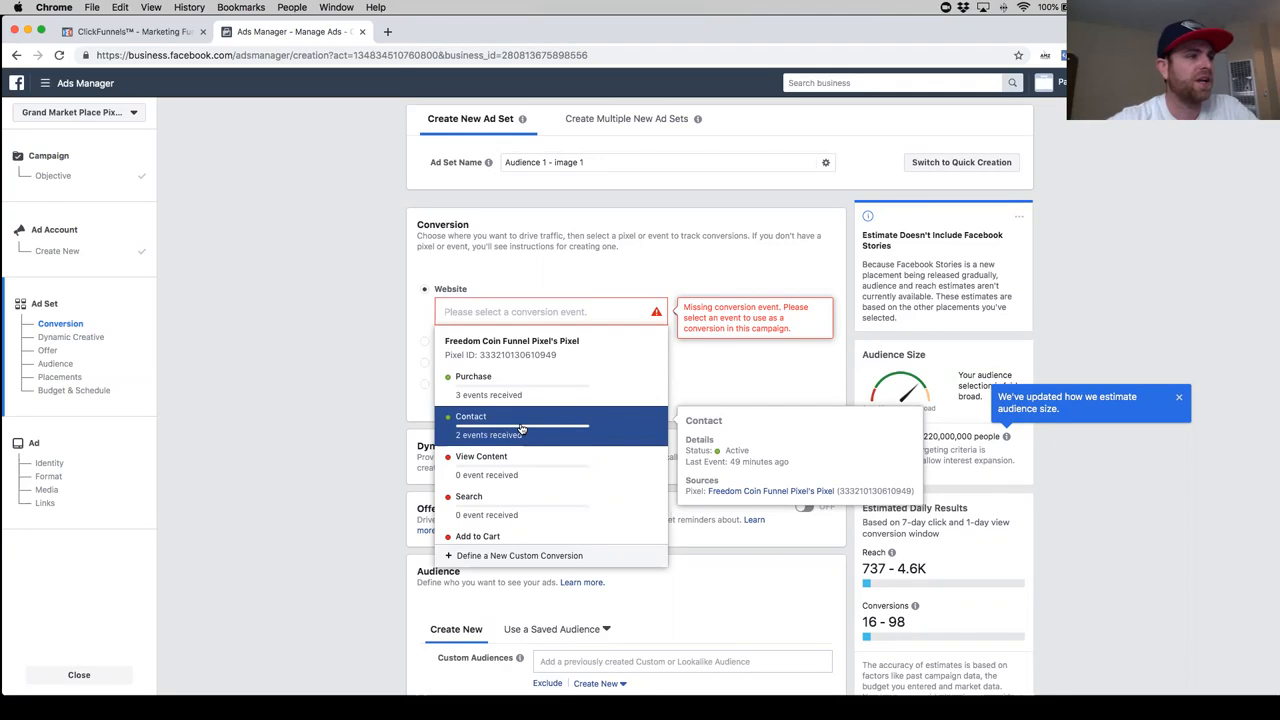
{"action": "left_click", "coordinate": [521, 429]}
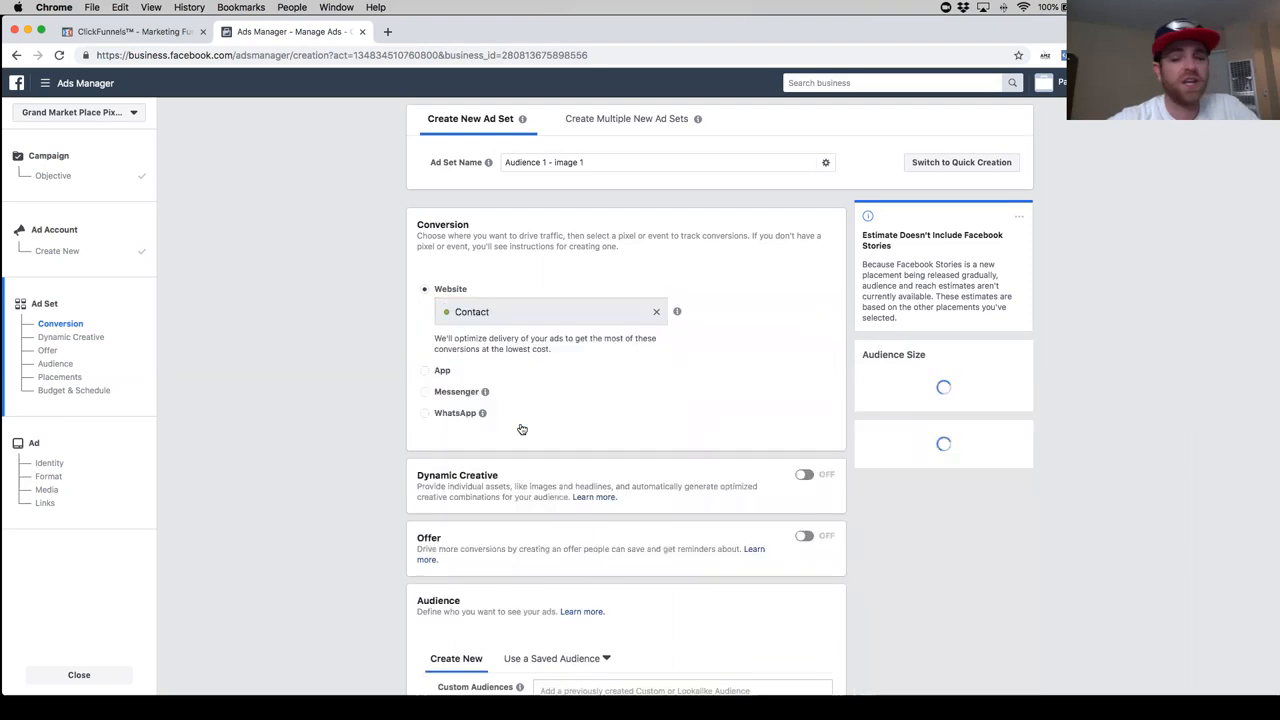
{"action": "left_click", "coordinate": [554, 313]}
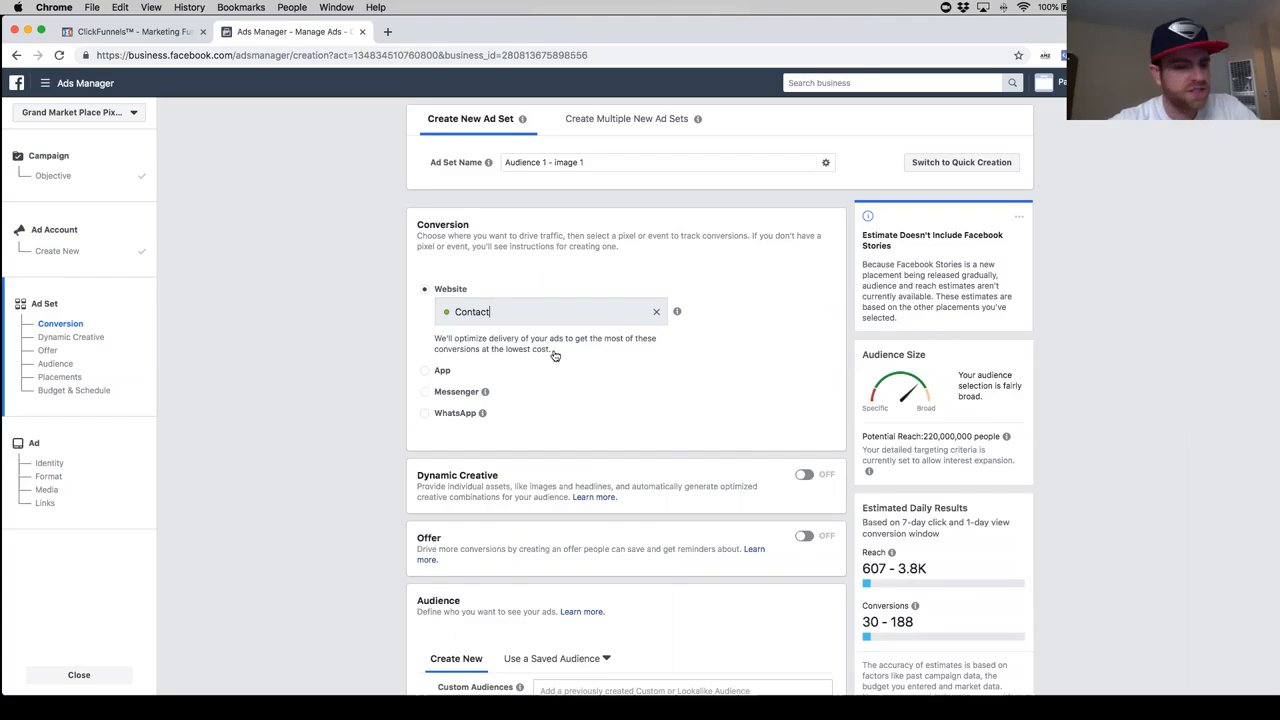
- Add the country Canada to the audience's included locations alongside the United States
{"action": "scroll", "coordinate": [545, 368], "scroll_direction": "down", "scroll_amount": 2}
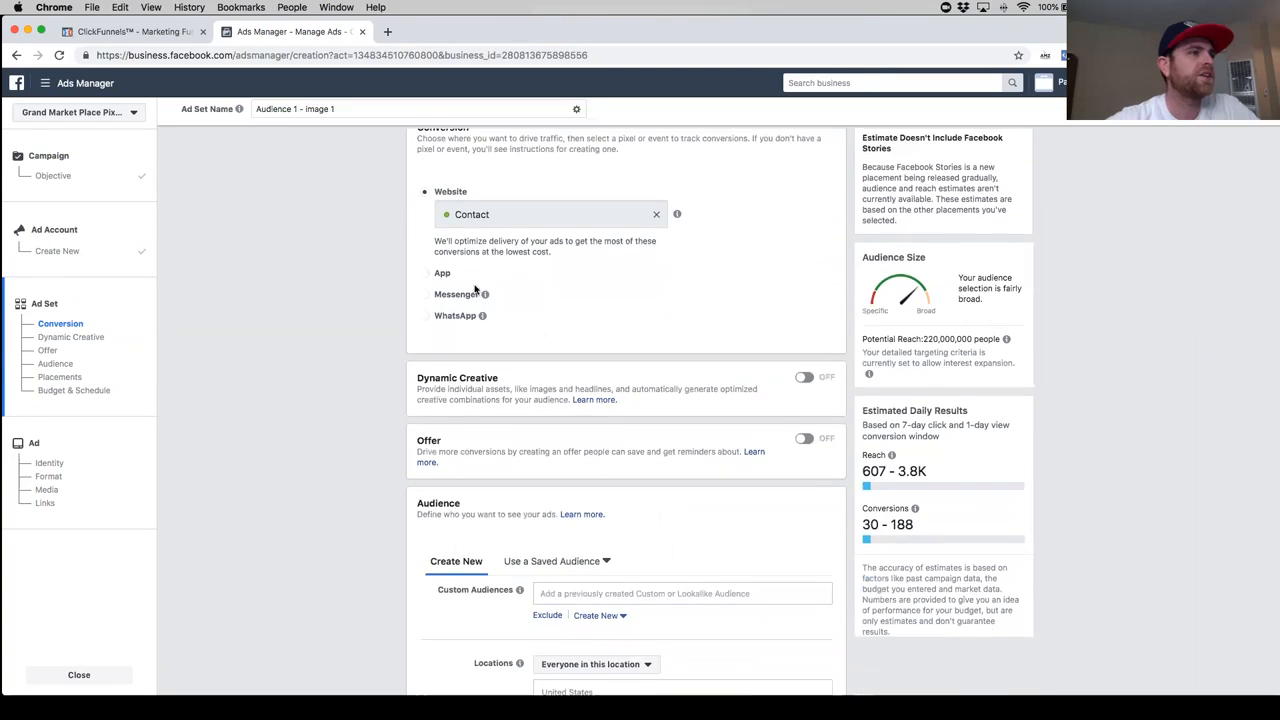
{"action": "scroll", "coordinate": [310, 390], "scroll_direction": "down", "scroll_amount": 1}
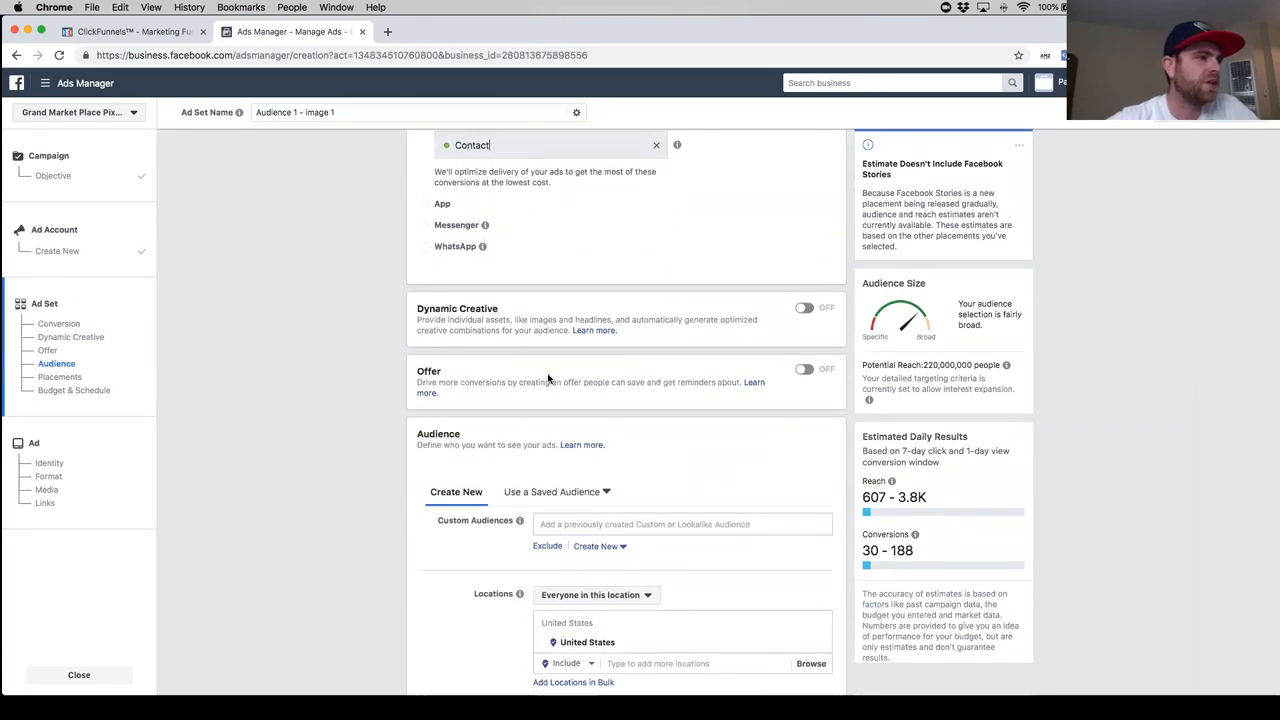
{"action": "scroll", "coordinate": [522, 375], "scroll_direction": "down", "scroll_amount": 1}
{"action": "scroll", "coordinate": [522, 375], "scroll_direction": "down", "scroll_amount": 1}
{"action": "scroll", "coordinate": [476, 335], "scroll_direction": "down", "scroll_amount": 1}
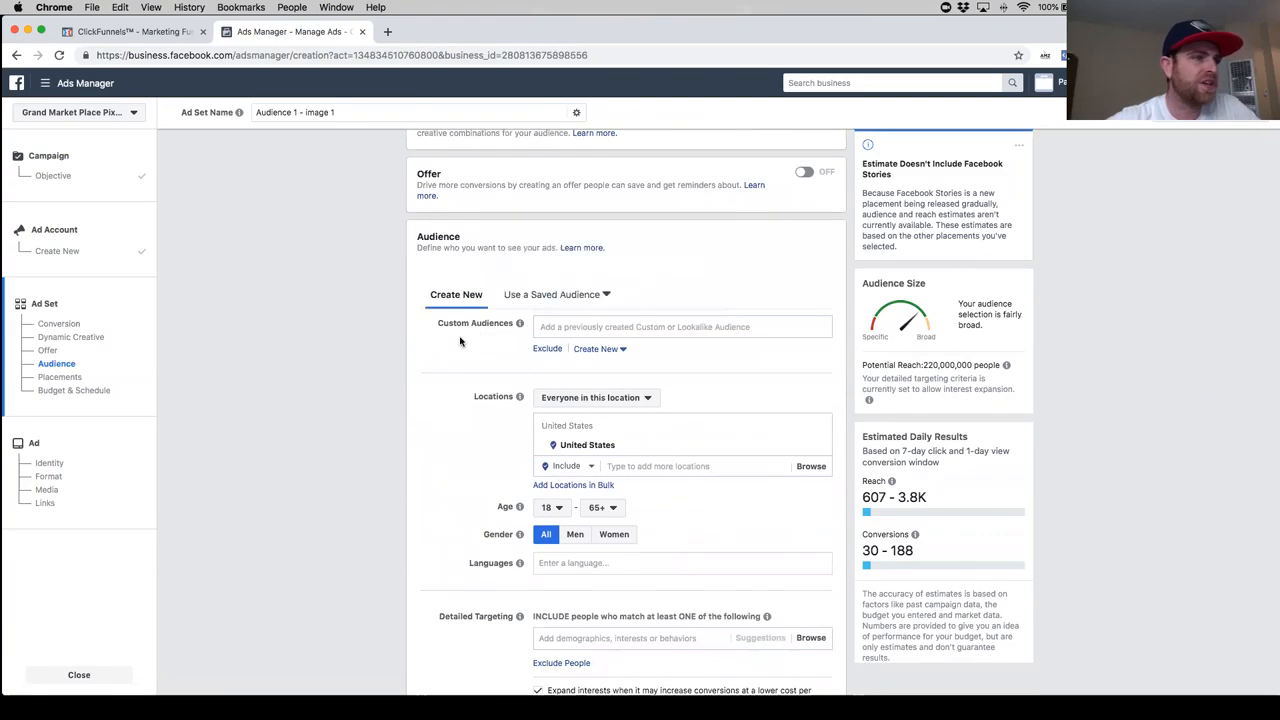
{"action": "scroll", "coordinate": [460, 341], "scroll_direction": "down", "scroll_amount": 1}
{"action": "scroll", "coordinate": [460, 341], "scroll_direction": "down", "scroll_amount": 1}
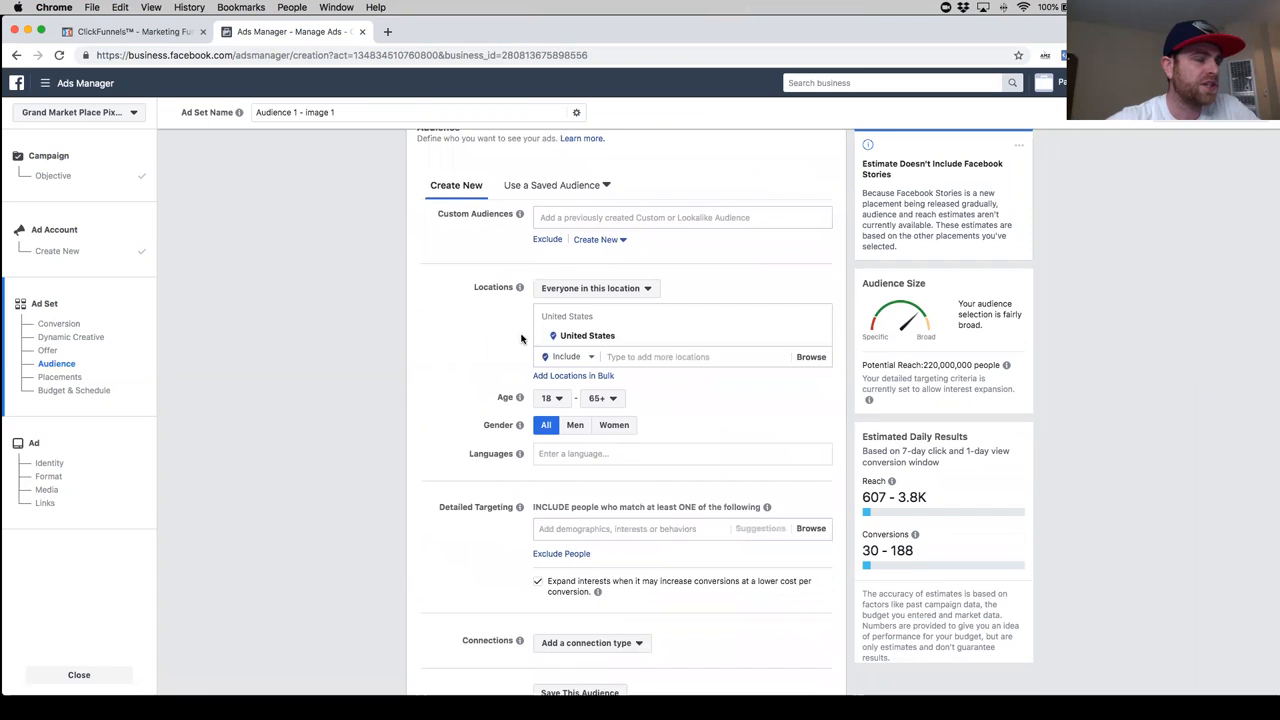
{"action": "scroll", "coordinate": [655, 366], "scroll_direction": "down", "scroll_amount": 1}
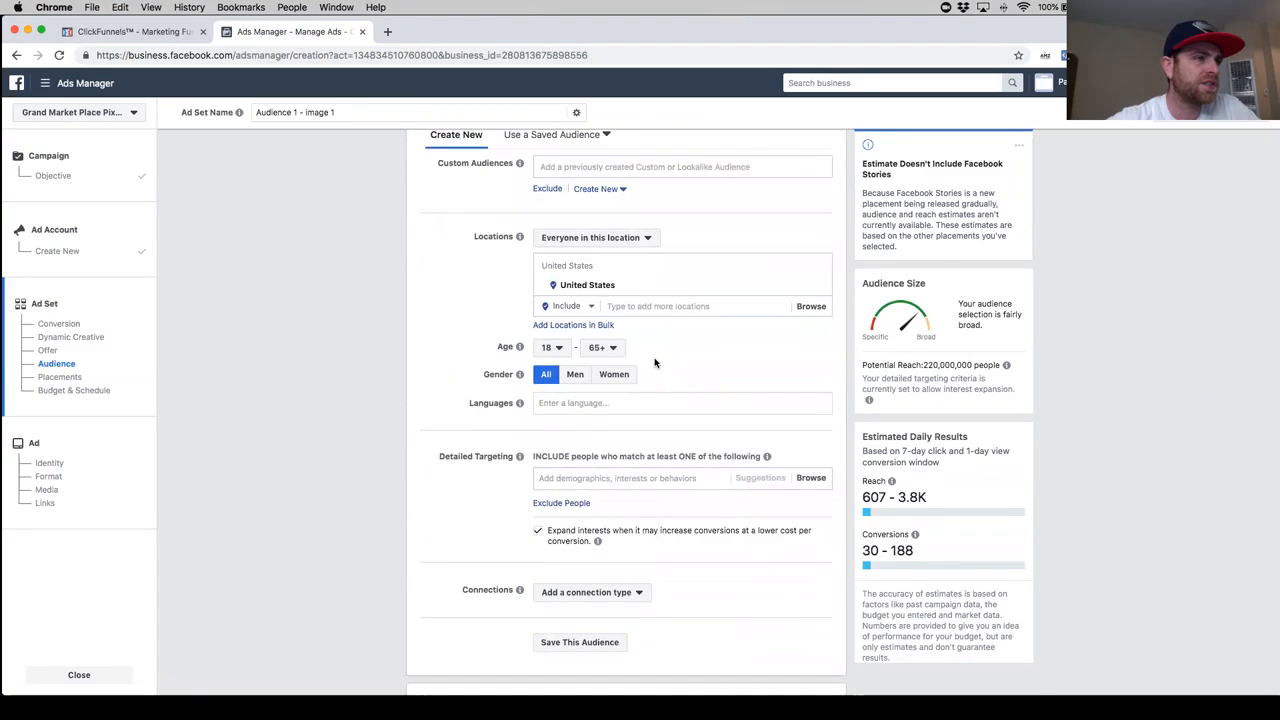
{"action": "left_click", "coordinate": [660, 306]}
{"action": "type", "text": "canada"}
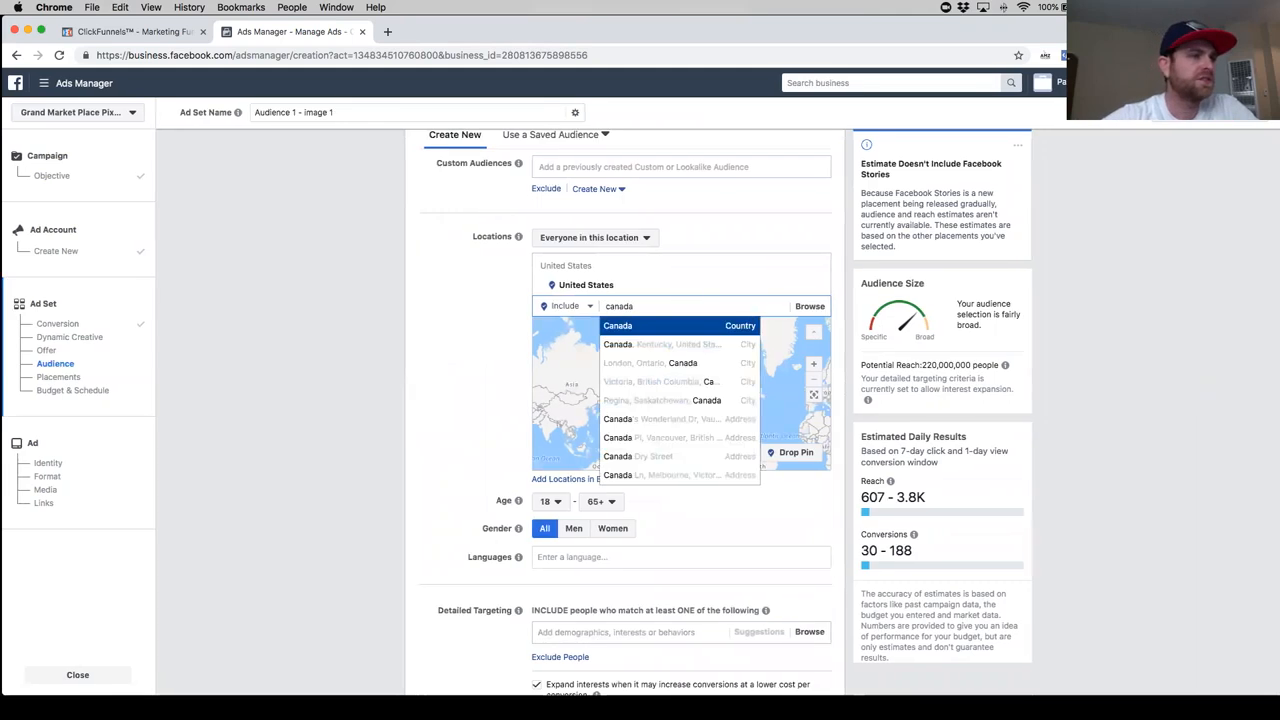
{"action": "left_click", "coordinate": [642, 325]}
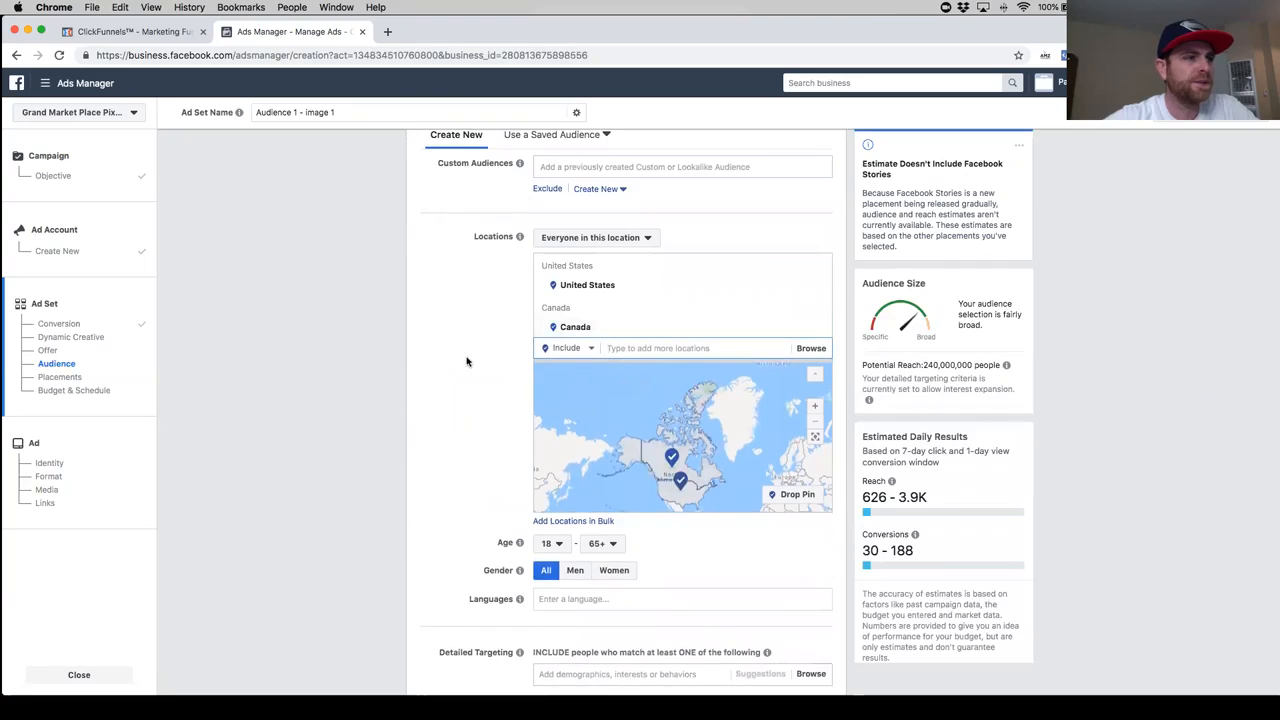
- Set the audience's minimum age to 21 and keep the maximum age at 65+
{"action": "scroll", "coordinate": [490, 345], "scroll_direction": "down", "scroll_amount": 2}
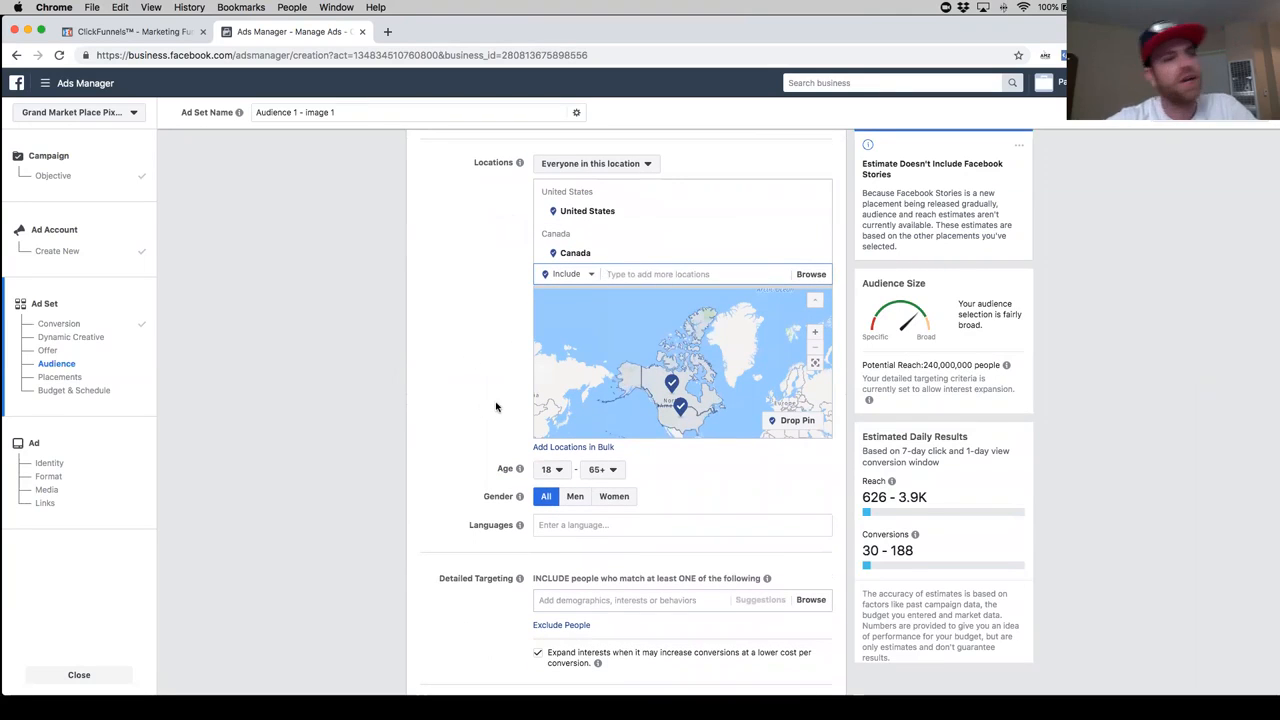
{"action": "scroll", "coordinate": [727, 440], "scroll_direction": "down", "scroll_amount": 1}
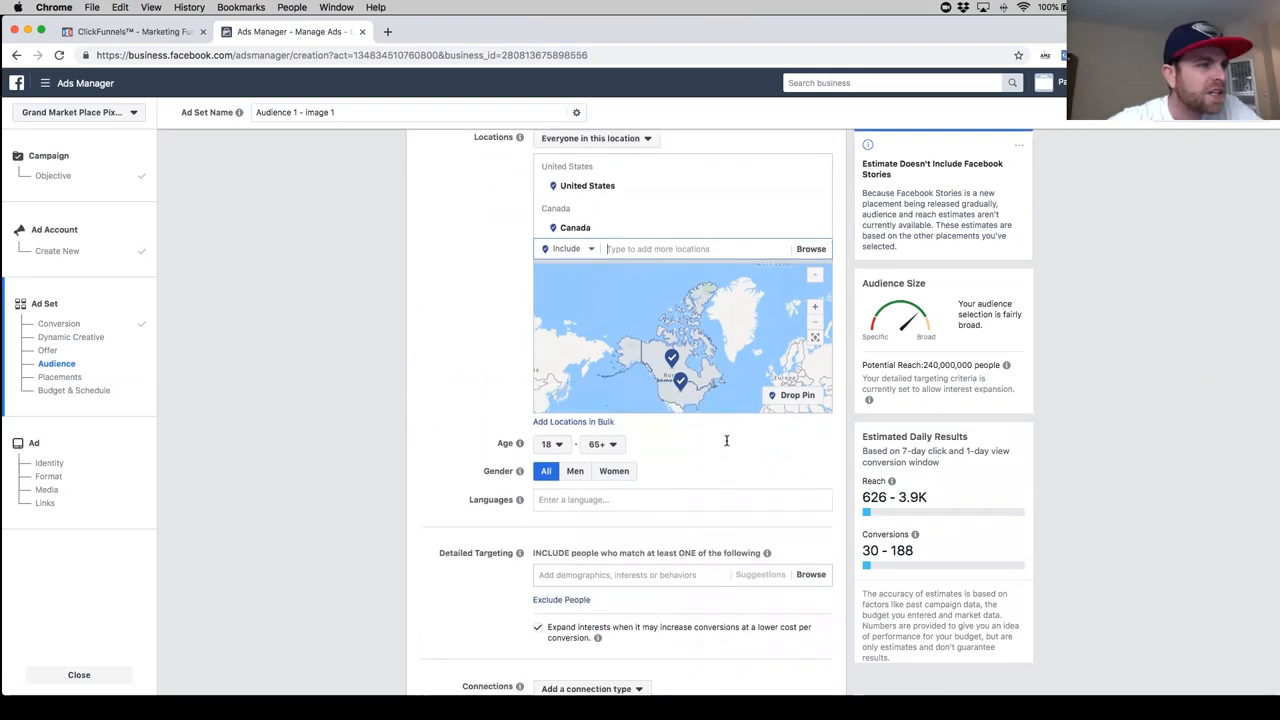
{"action": "scroll", "coordinate": [727, 440], "scroll_direction": "down", "scroll_amount": 2}
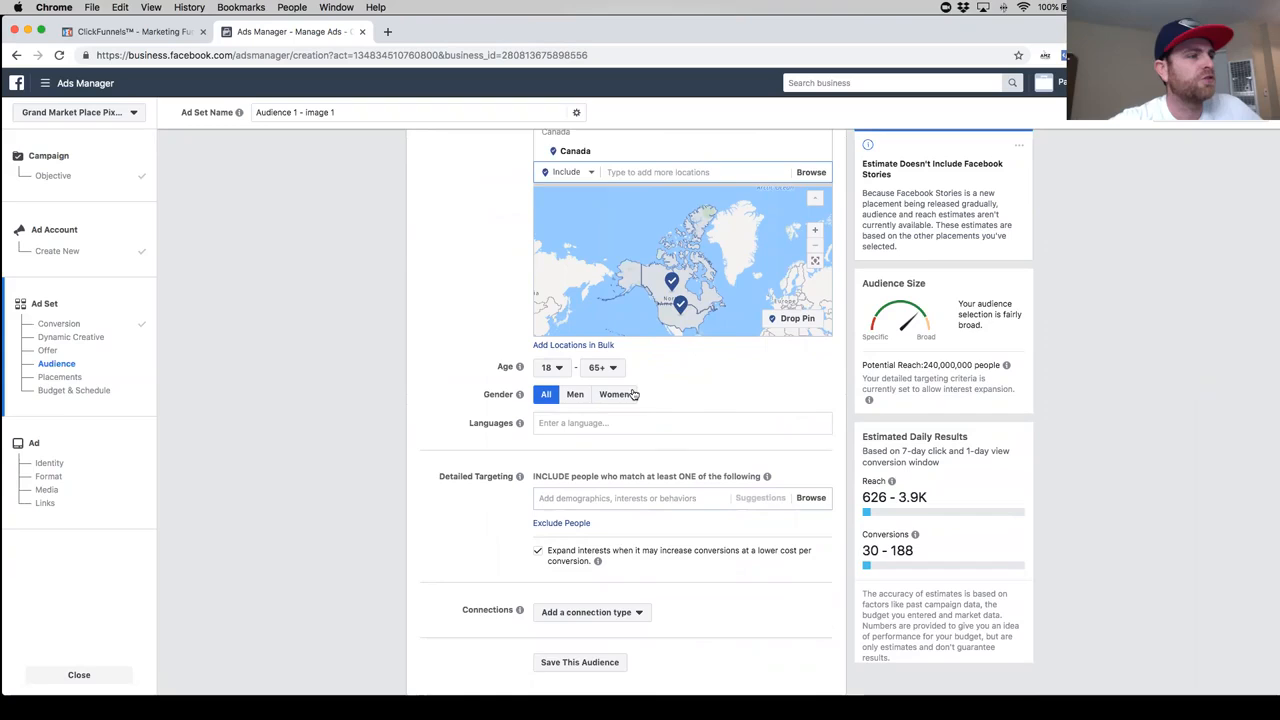
{"action": "scroll", "coordinate": [654, 391], "scroll_direction": "down", "scroll_amount": 2}
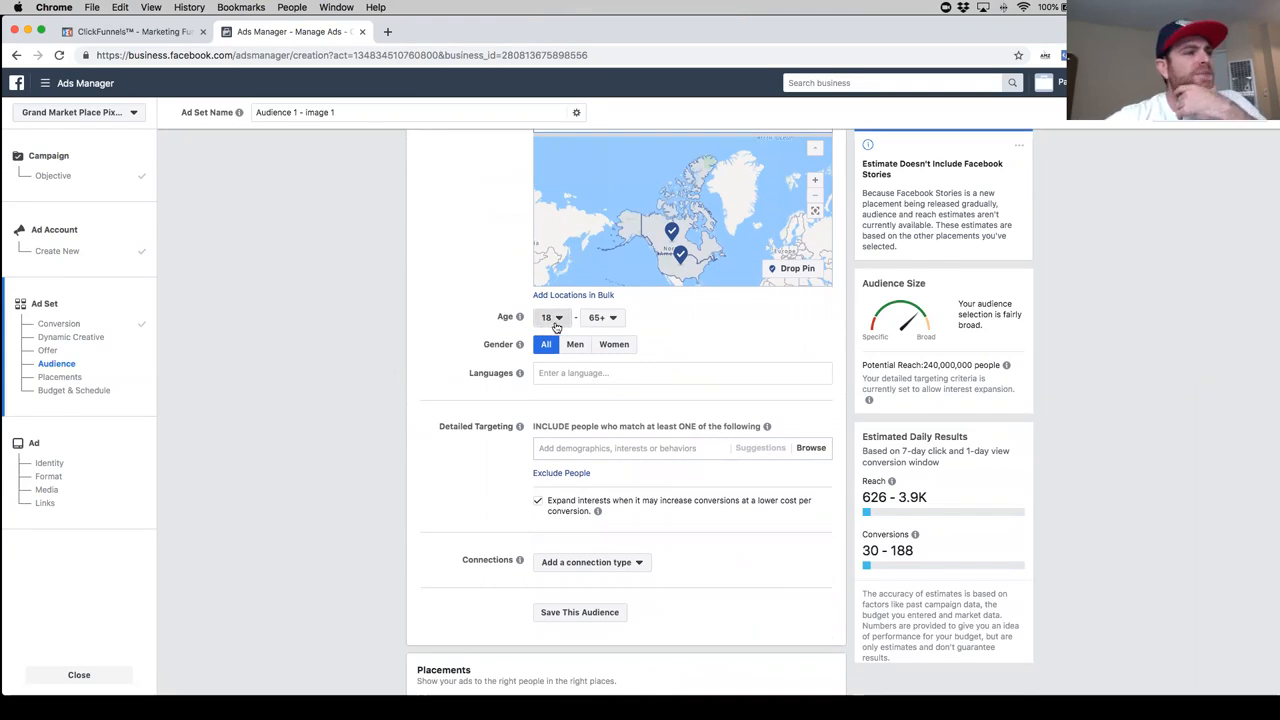
{"action": "left_click", "coordinate": [553, 318]}
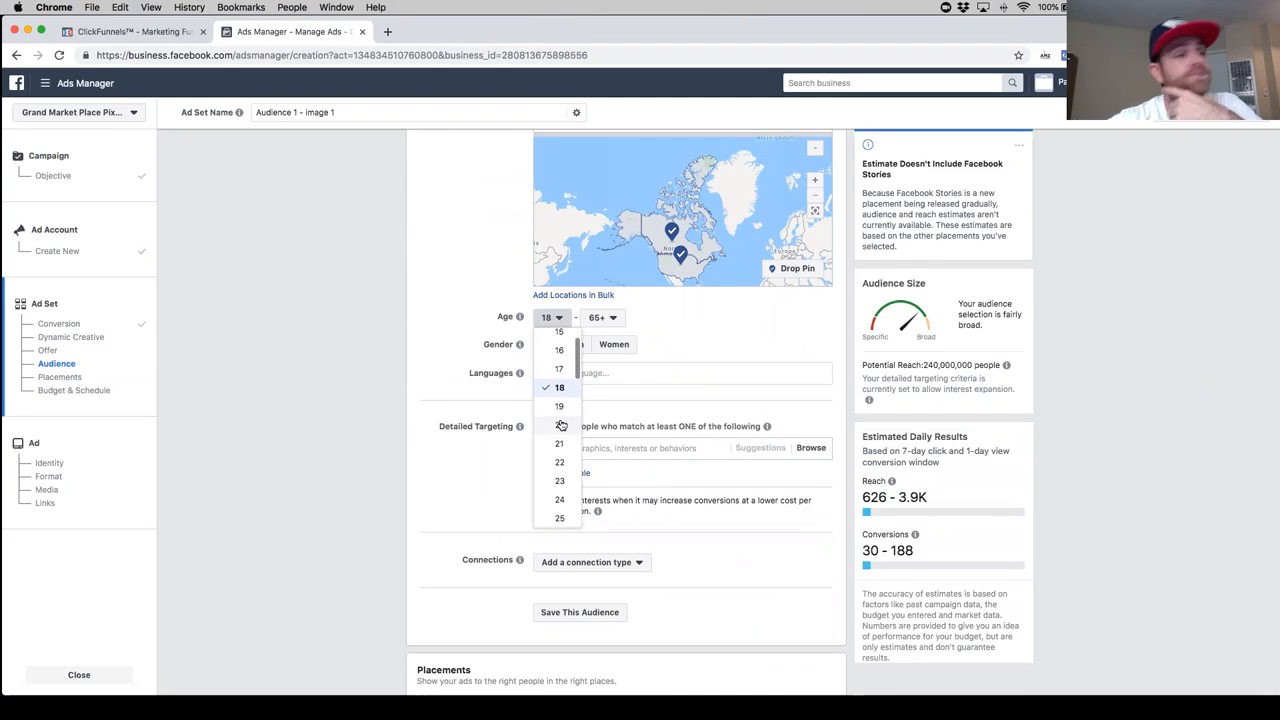
{"action": "scroll", "coordinate": [572, 443], "scroll_direction": "down", "scroll_amount": 1}
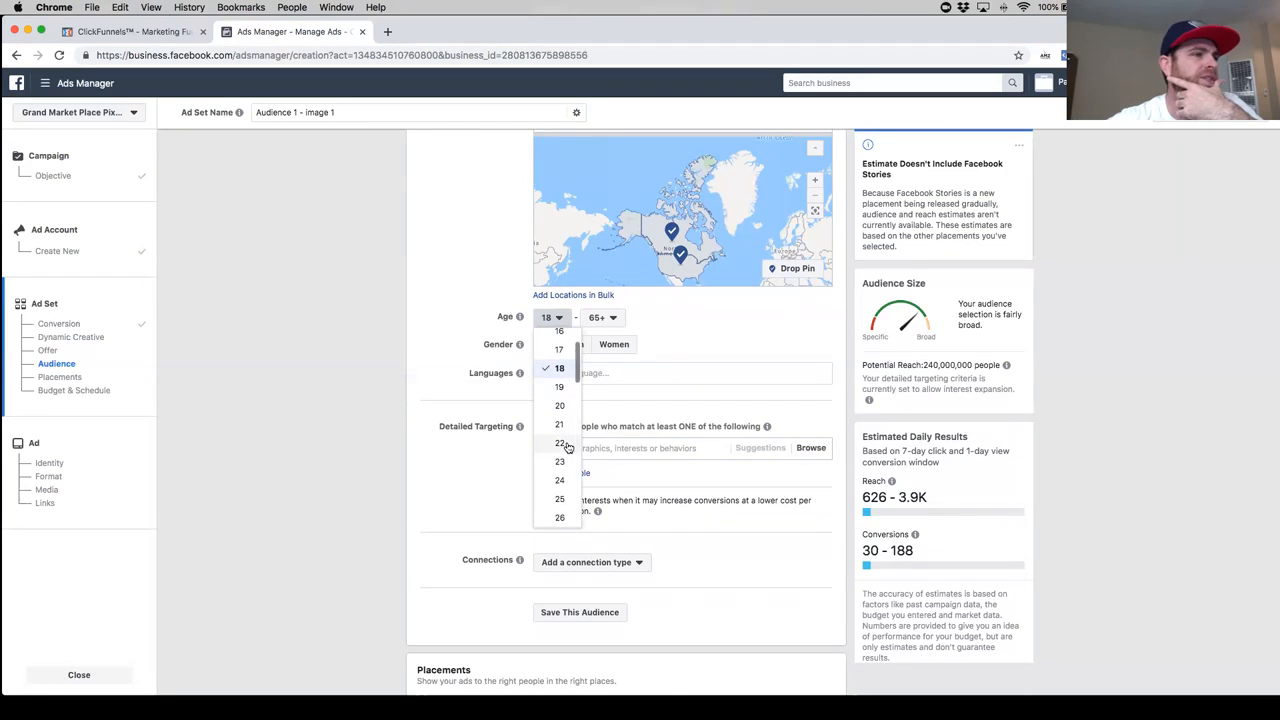
{"action": "left_click", "coordinate": [562, 444]}
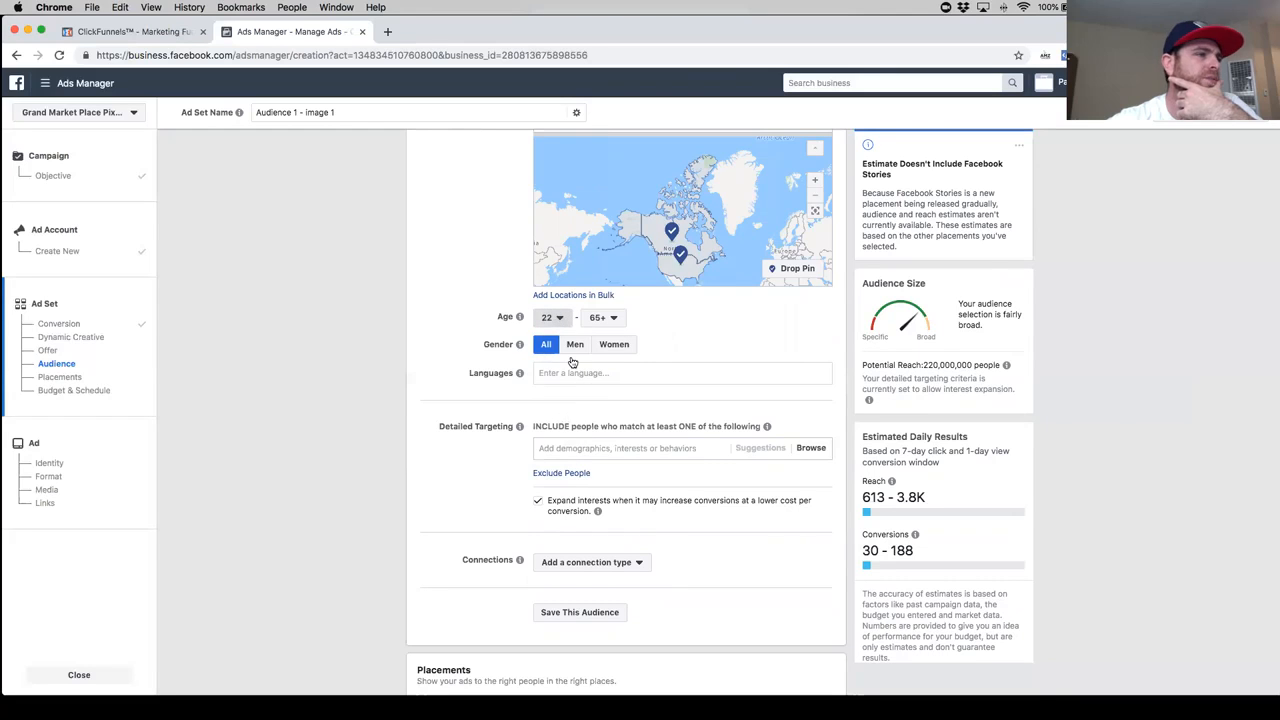
{"action": "left_click", "coordinate": [557, 317]}
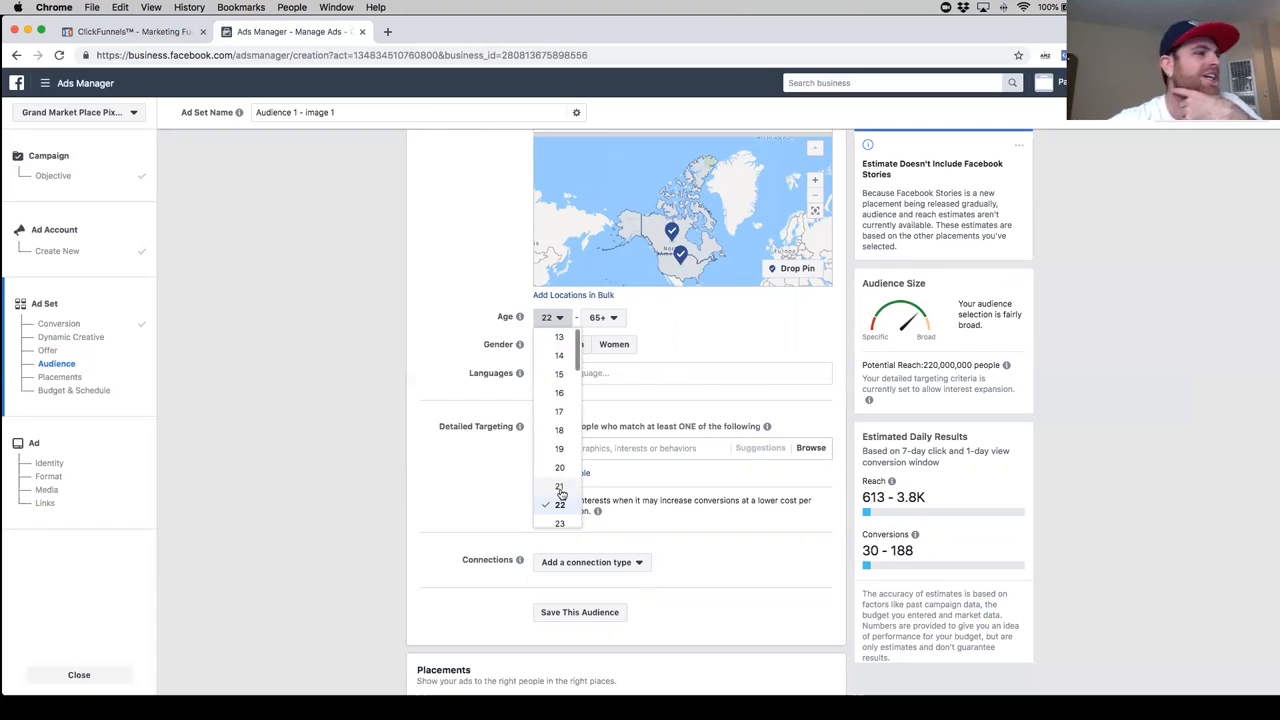
{"action": "left_click", "coordinate": [563, 488]}
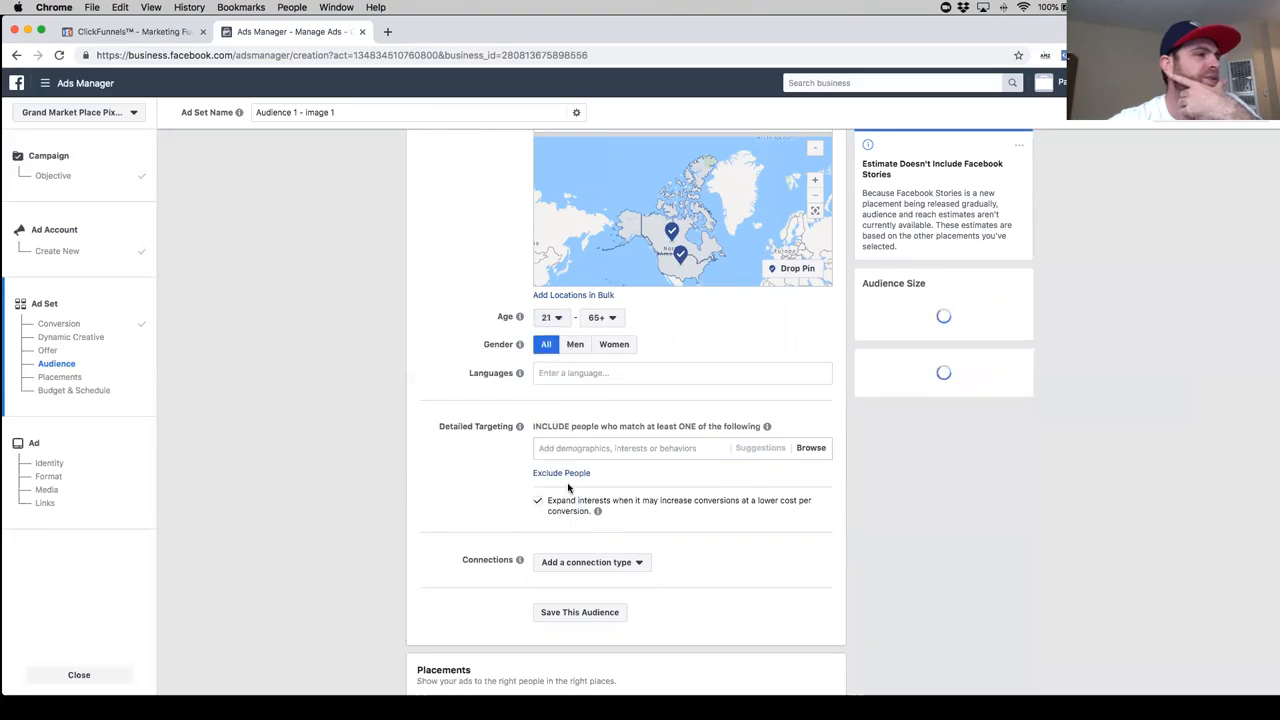
{"action": "left_click", "coordinate": [606, 318]}
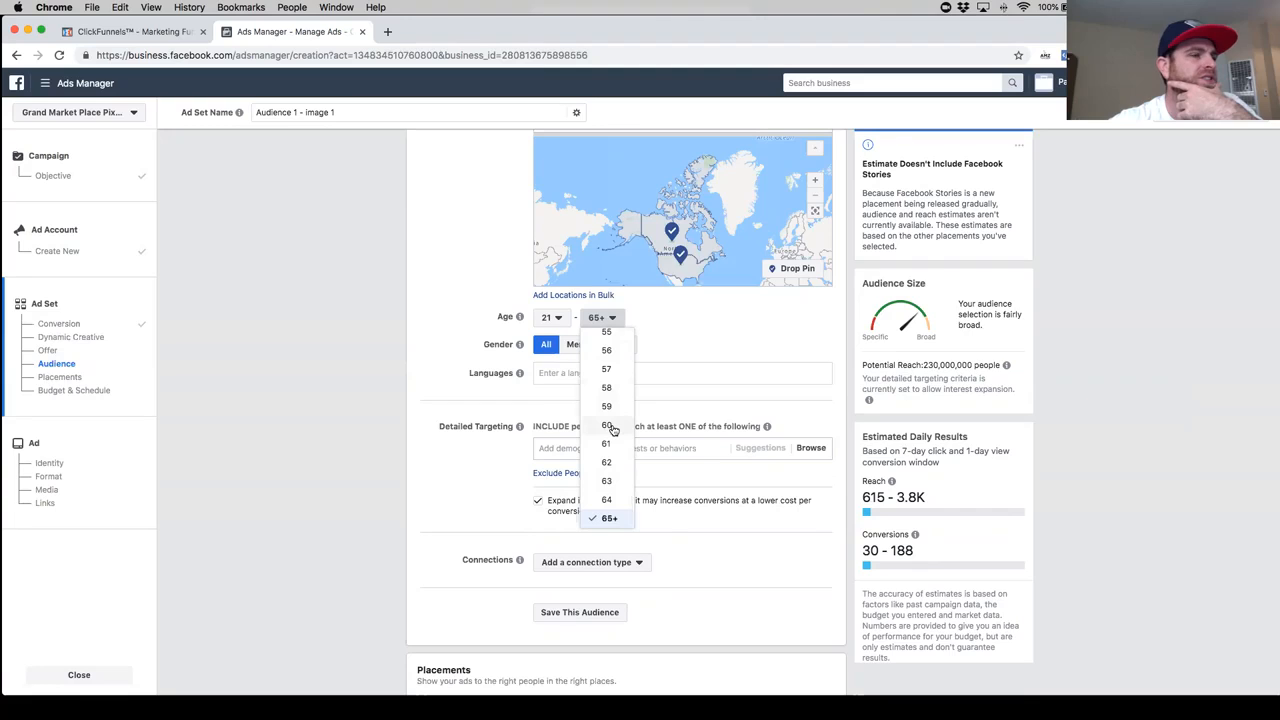
{"action": "left_click", "coordinate": [677, 348]}
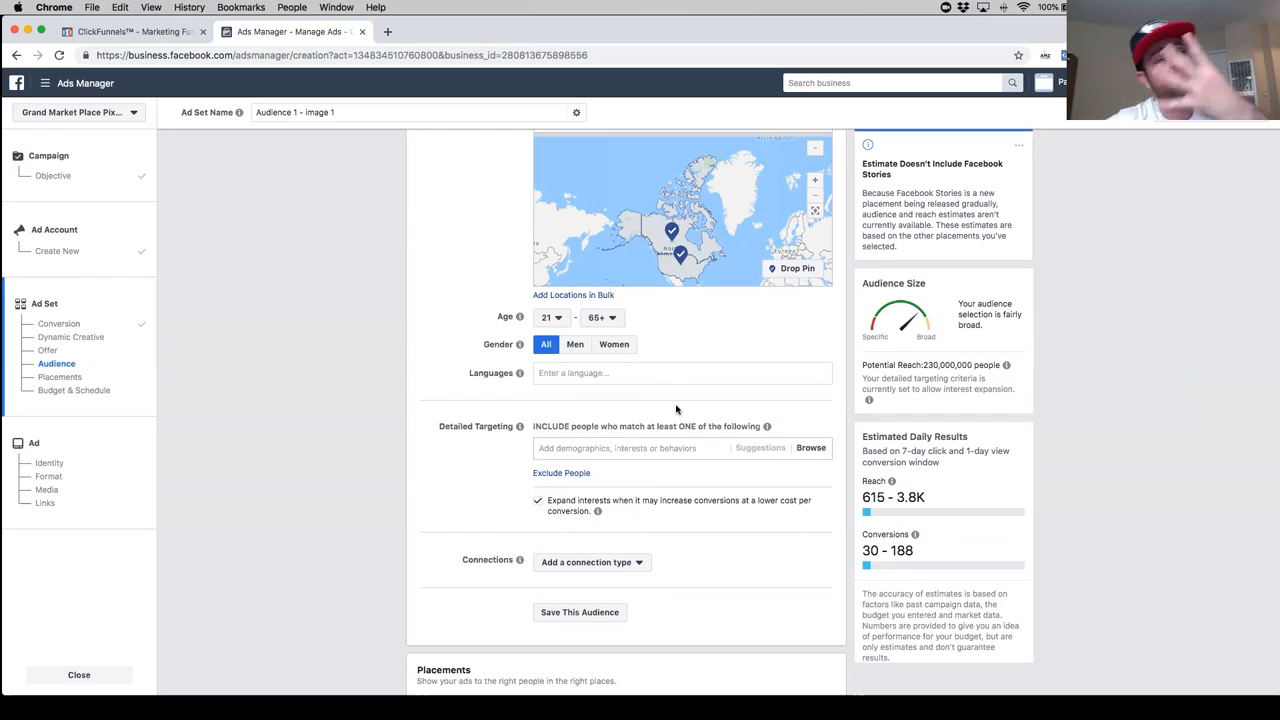
{"action": "left_click", "coordinate": [616, 346]}
{"action": "left_click", "coordinate": [578, 347]}
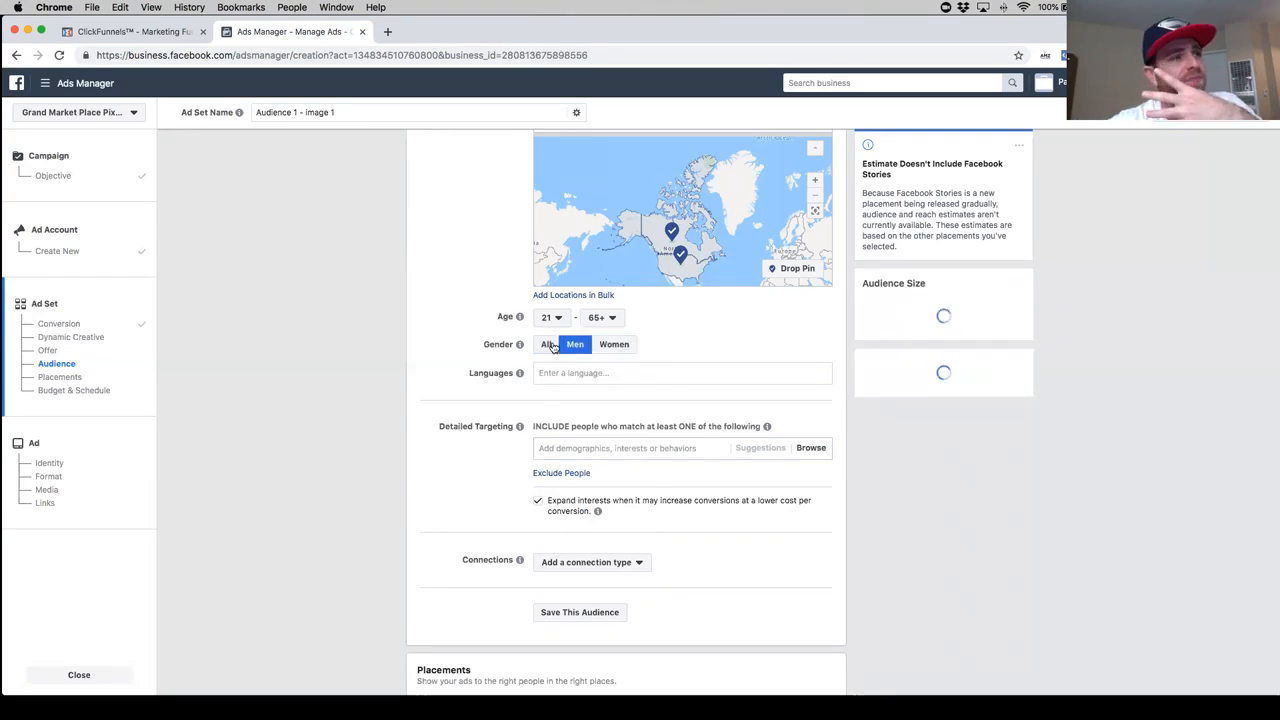
{"action": "left_click", "coordinate": [547, 344]}
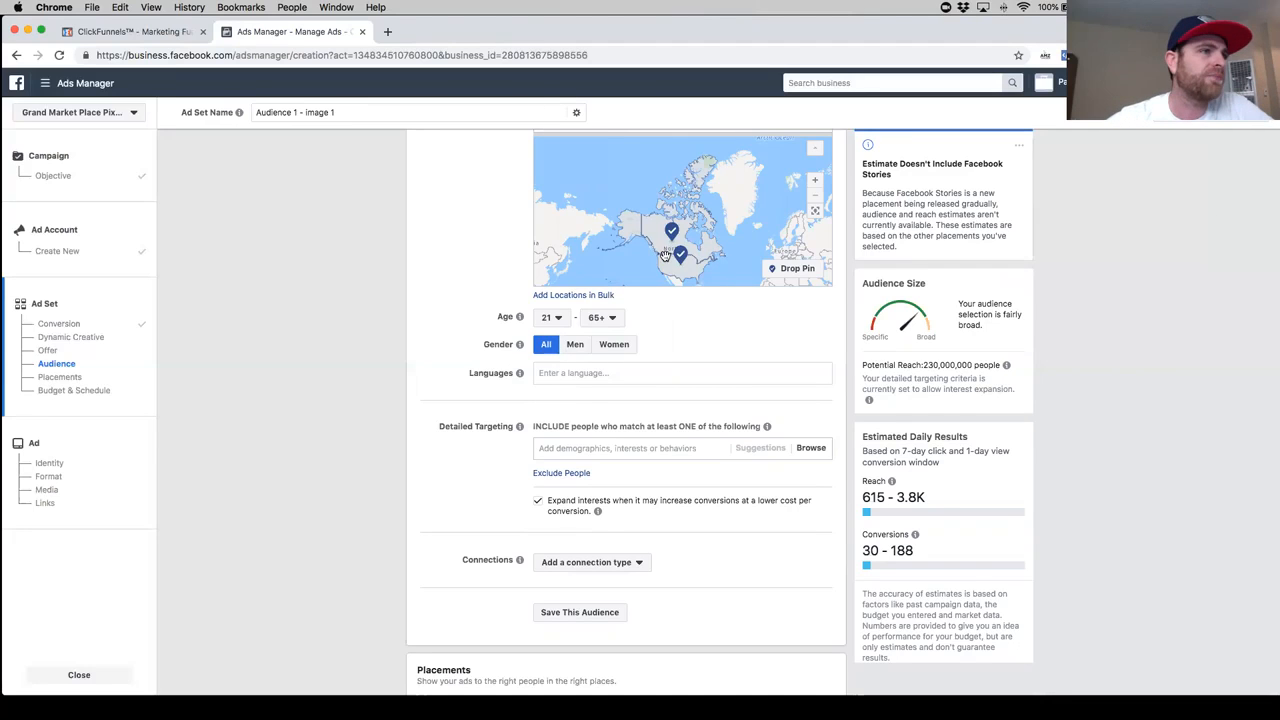
- Add English (All) as the audience's language
{"action": "scroll", "coordinate": [664, 262], "scroll_direction": "up", "scroll_amount": 2}
{"action": "scroll", "coordinate": [664, 266], "scroll_direction": "down", "scroll_amount": 3}
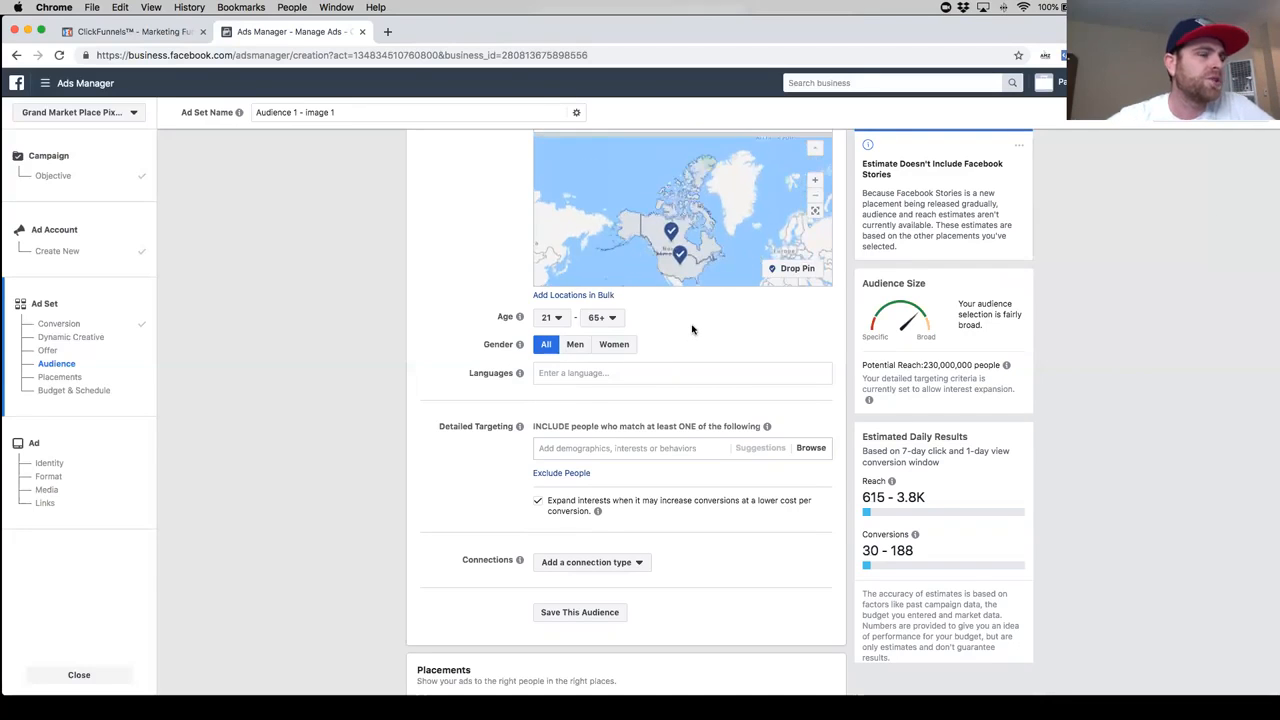
{"action": "left_click", "coordinate": [580, 372]}
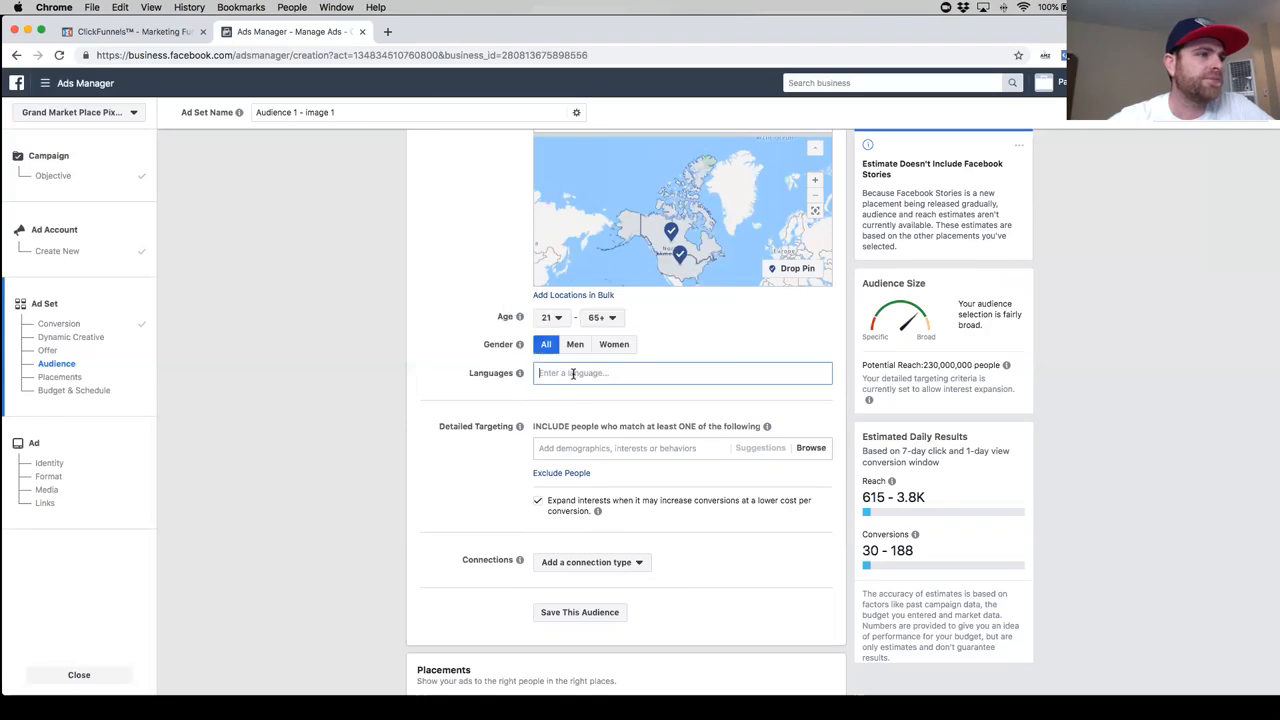
{"action": "type", "text": "e"}
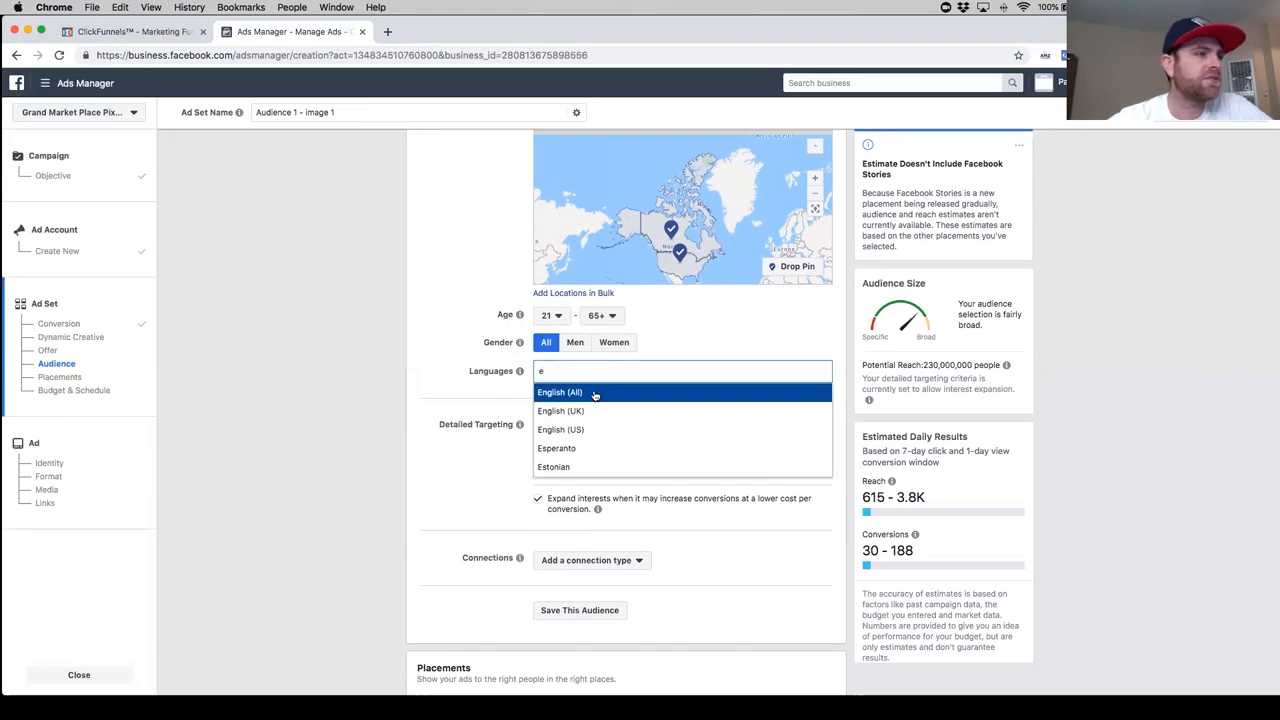
{"action": "key", "text": "Return"}
- Add the purchase behavior Engaged Shoppers to the audience's detailed targeting
{"action": "scroll", "coordinate": [478, 378], "scroll_direction": "down", "scroll_amount": 2}
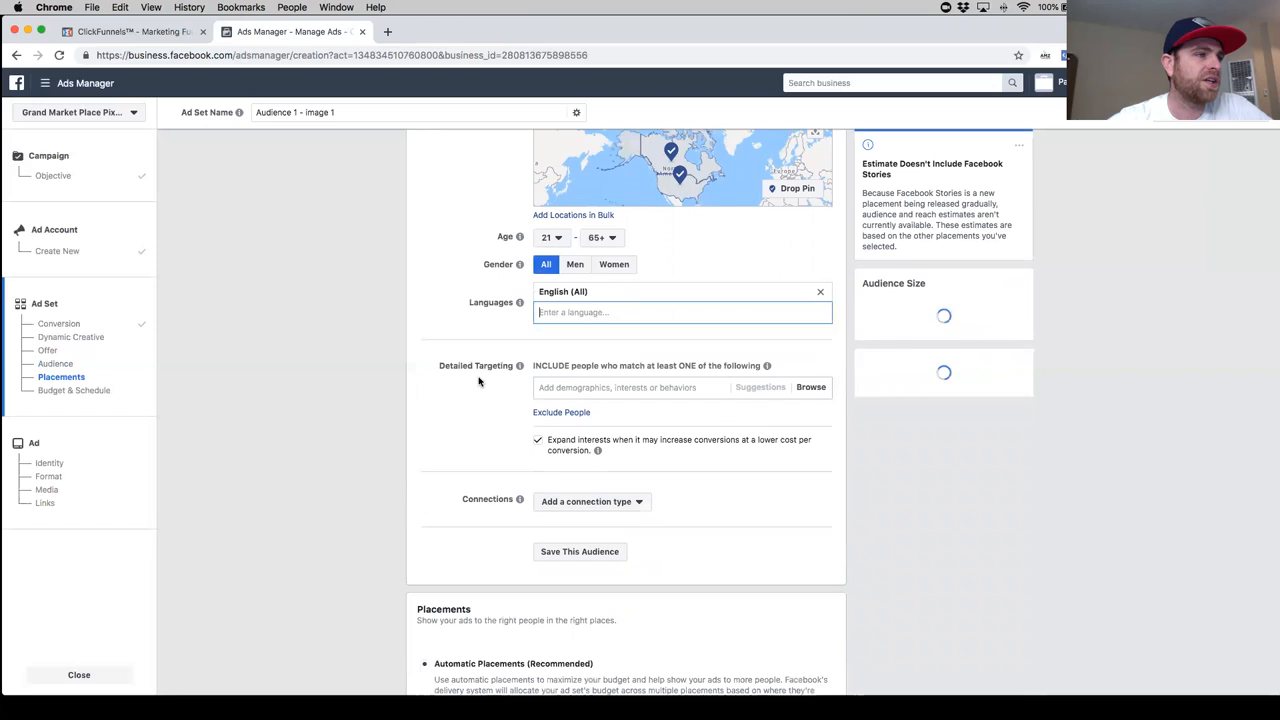
{"action": "scroll", "coordinate": [446, 381], "scroll_direction": "down", "scroll_amount": 1}
{"action": "scroll", "coordinate": [500, 372], "scroll_direction": "down", "scroll_amount": 2}
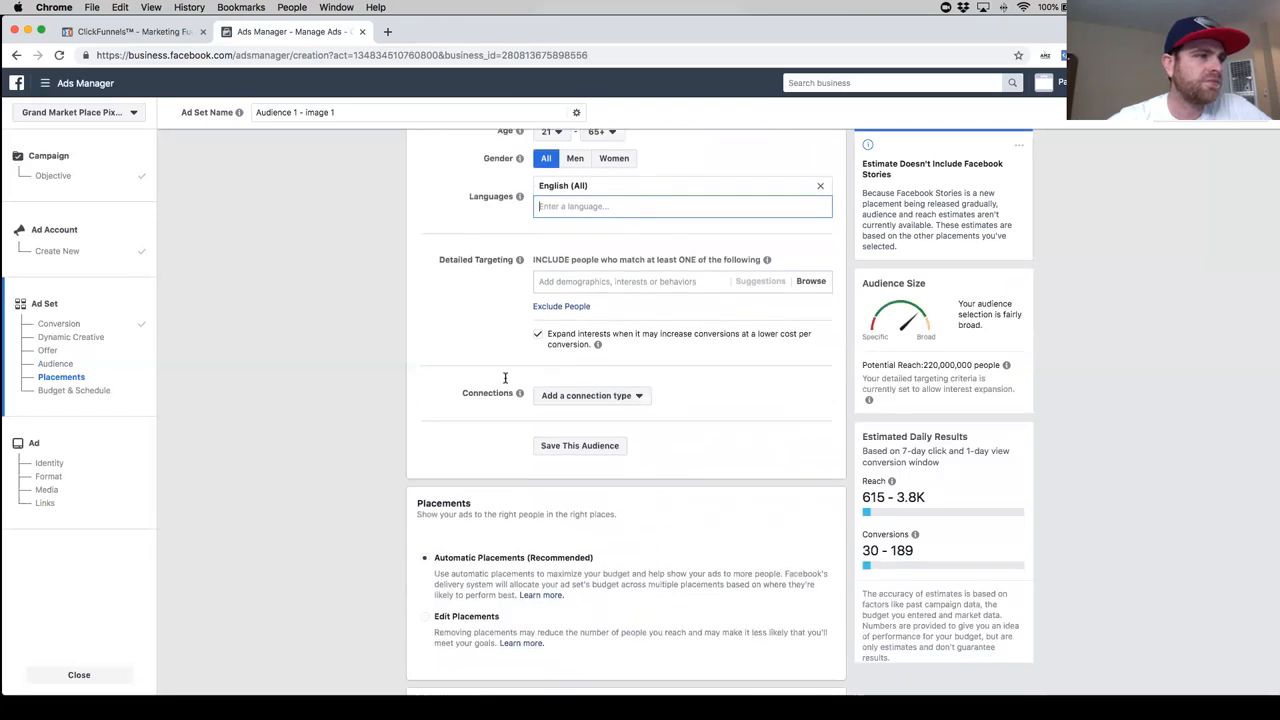
{"action": "scroll", "coordinate": [524, 282], "scroll_direction": "up", "scroll_amount": 1}
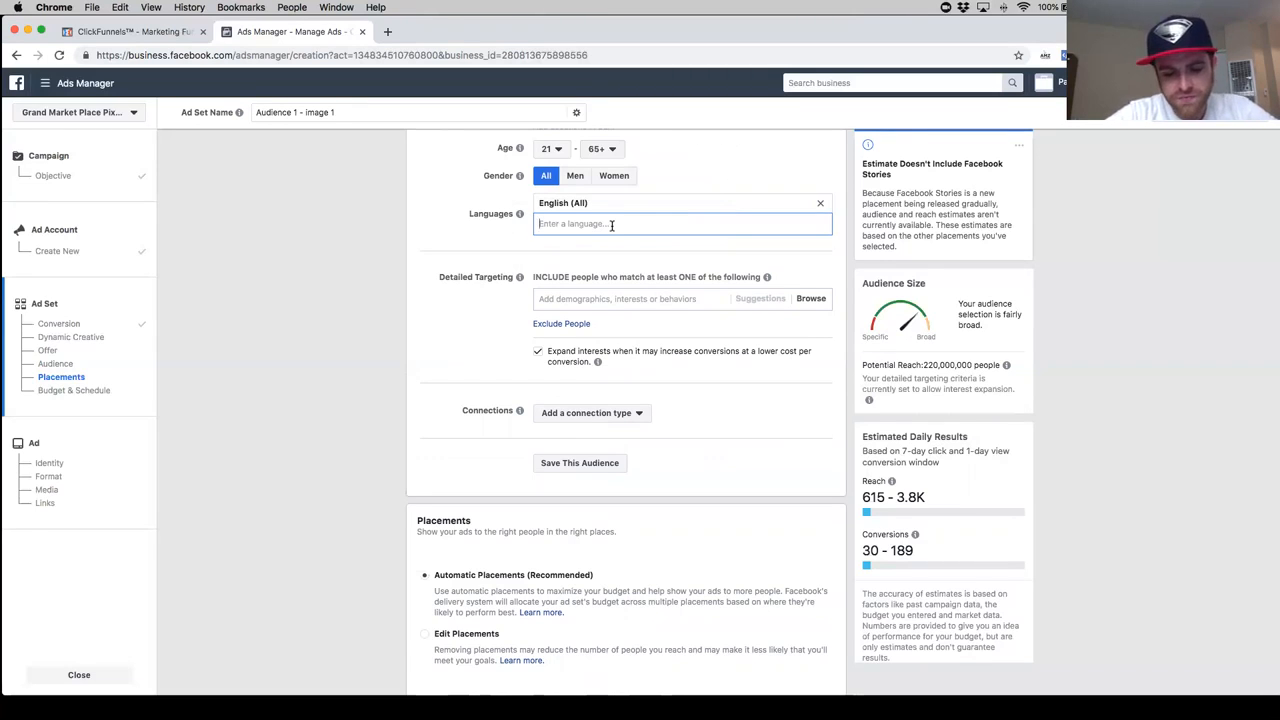
{"action": "type", "text": "en"}
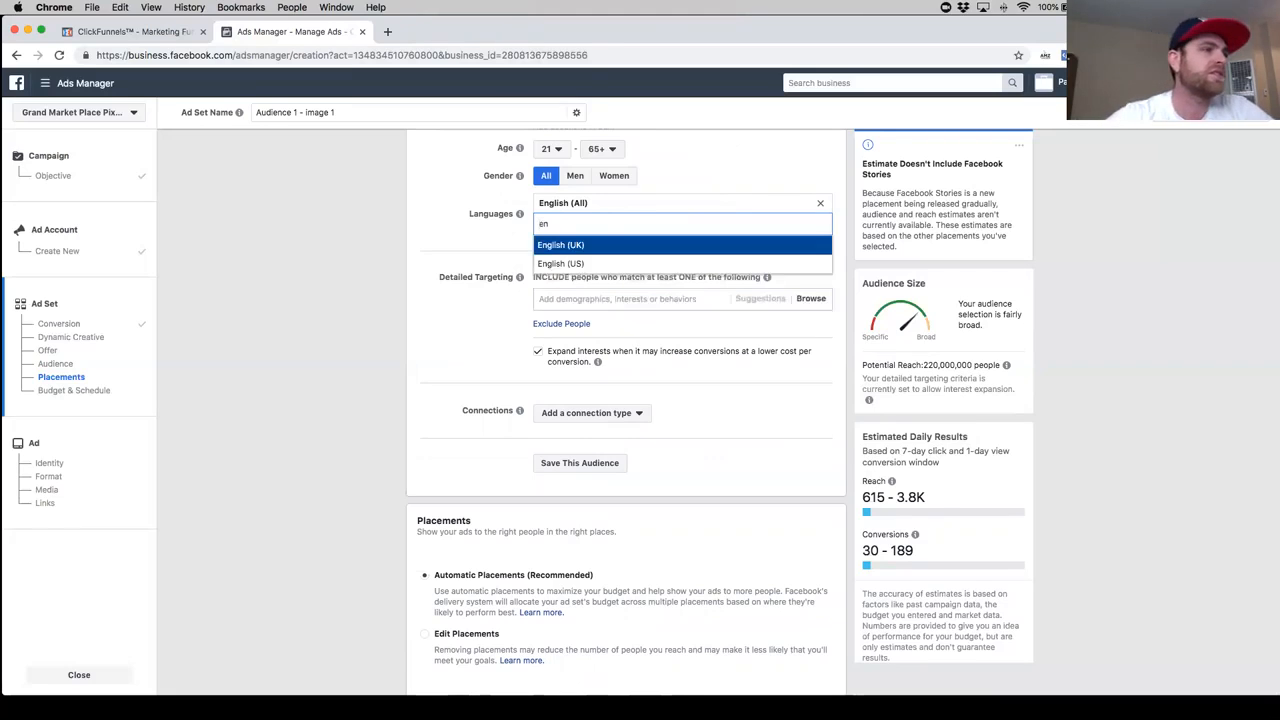
{"action": "left_click", "coordinate": [575, 299]}
{"action": "type", "text": "en"}
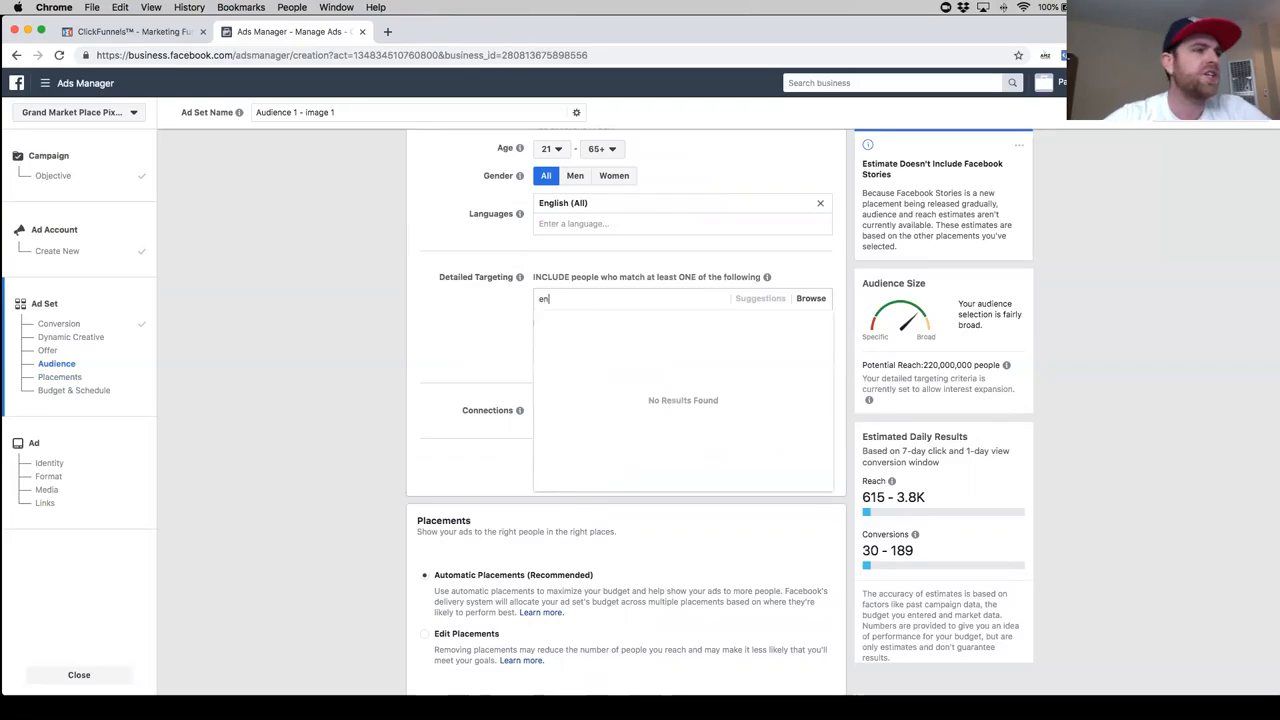
{"action": "key", "text": "BackSpace"}
{"action": "type", "text": "nga"}
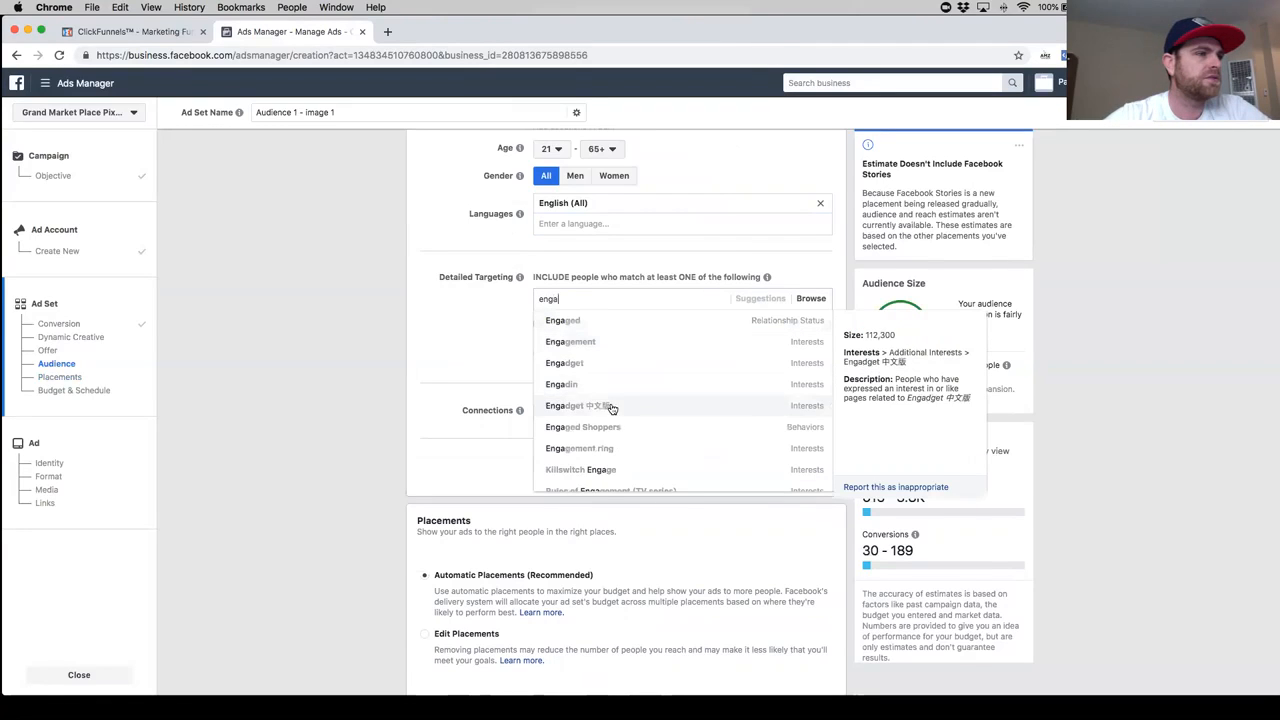
{"action": "left_click", "coordinate": [625, 430]}
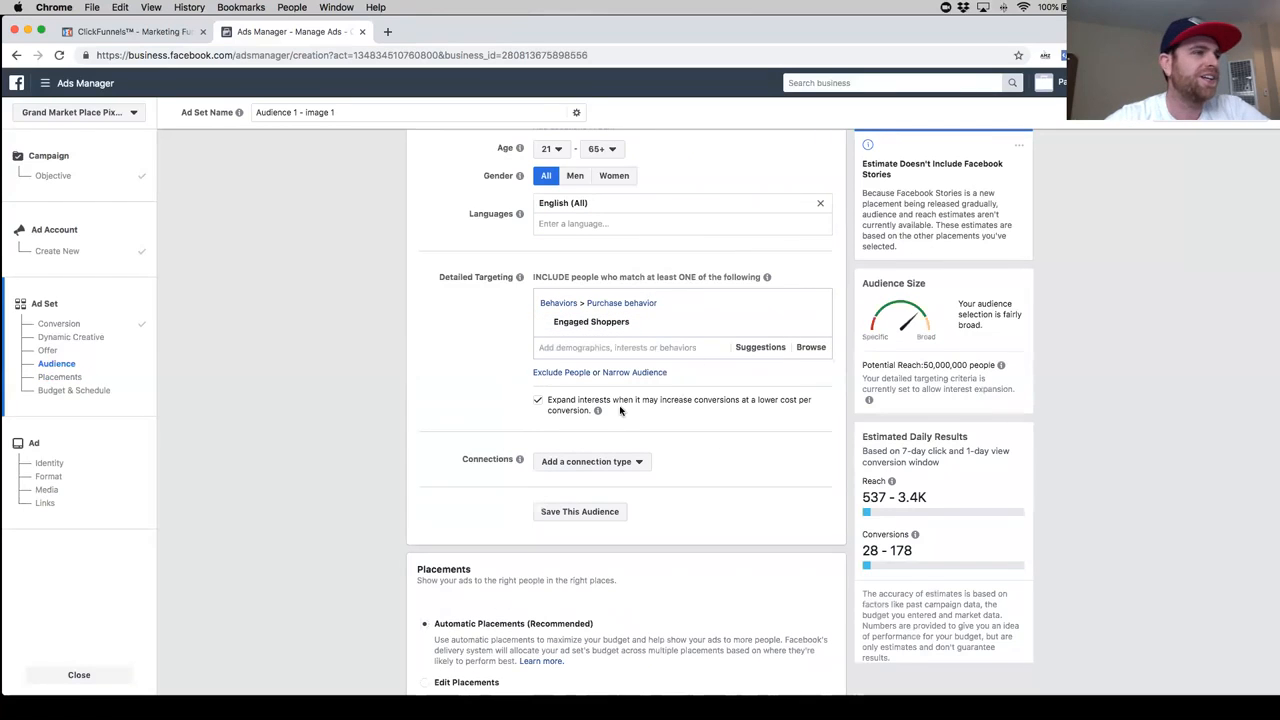
- Narrow the detailed targeting so people must also match the interest Electric car
{"action": "left_click", "coordinate": [645, 374]}
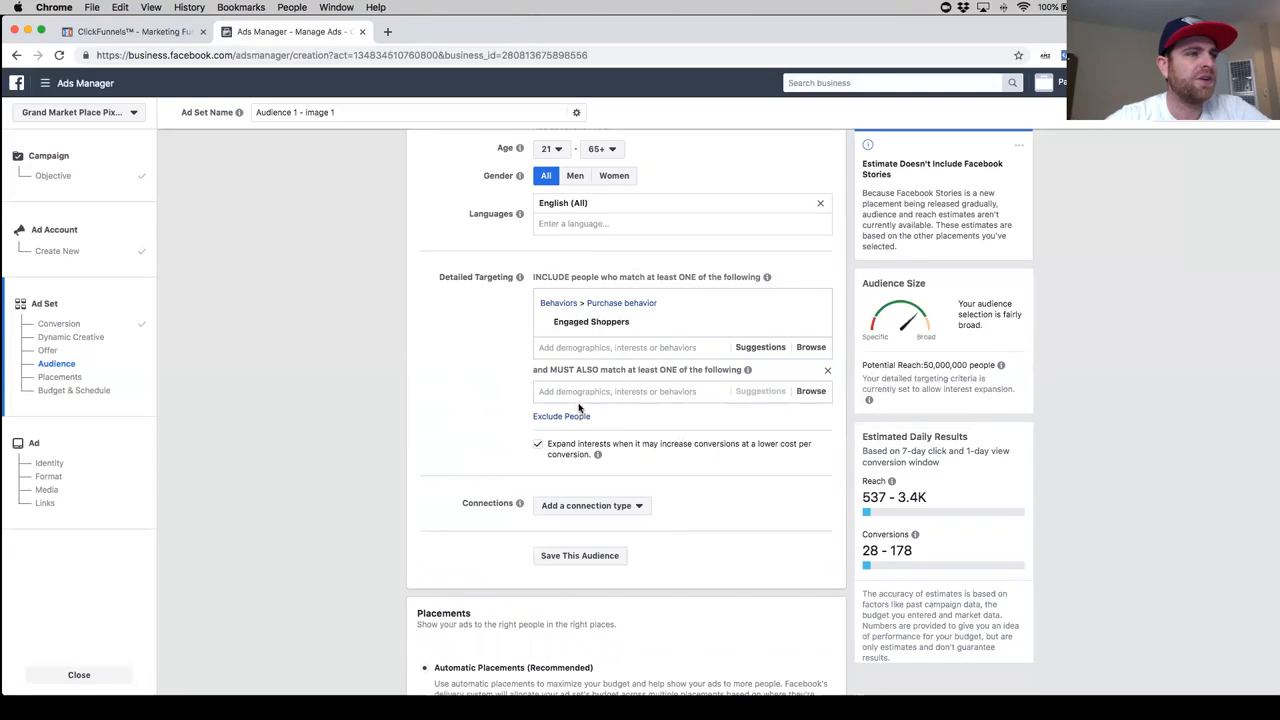
{"action": "mouse_move", "coordinate": [558, 324]}
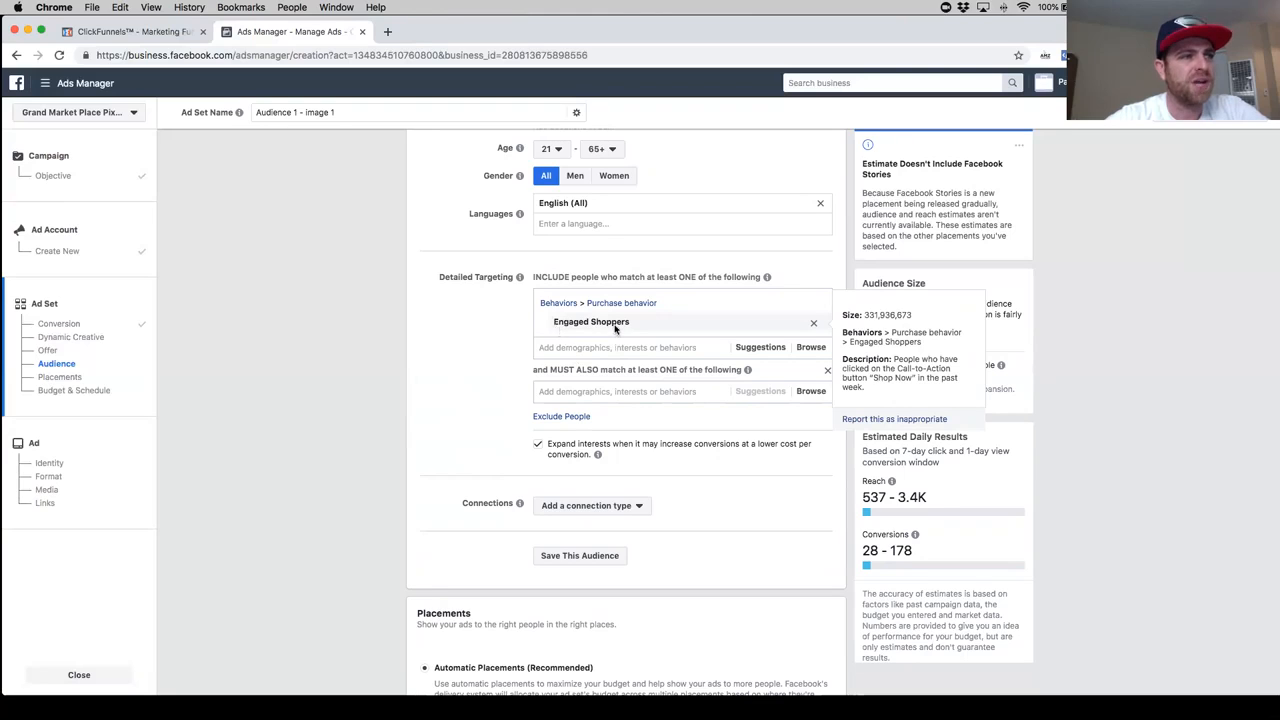
{"action": "left_click", "coordinate": [554, 392]}
{"action": "type", "text": "car"}
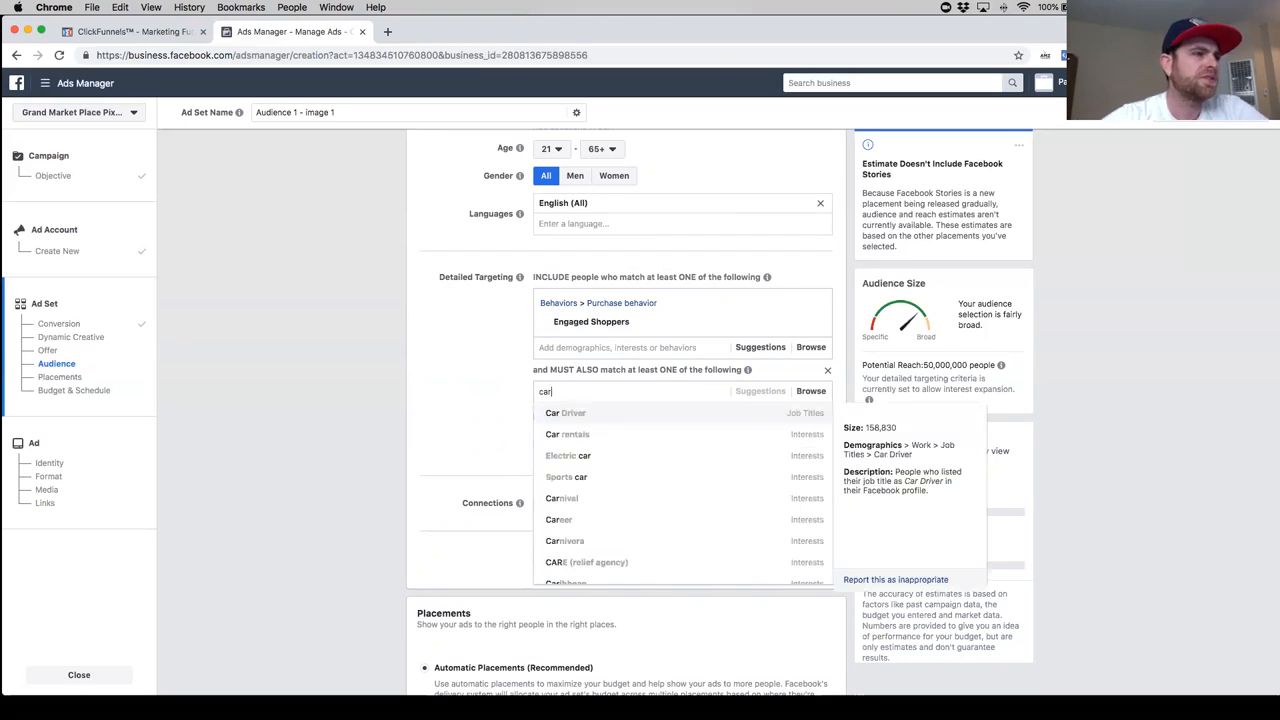
{"action": "left_click", "coordinate": [632, 456]}
{"action": "left_click", "coordinate": [516, 422]}
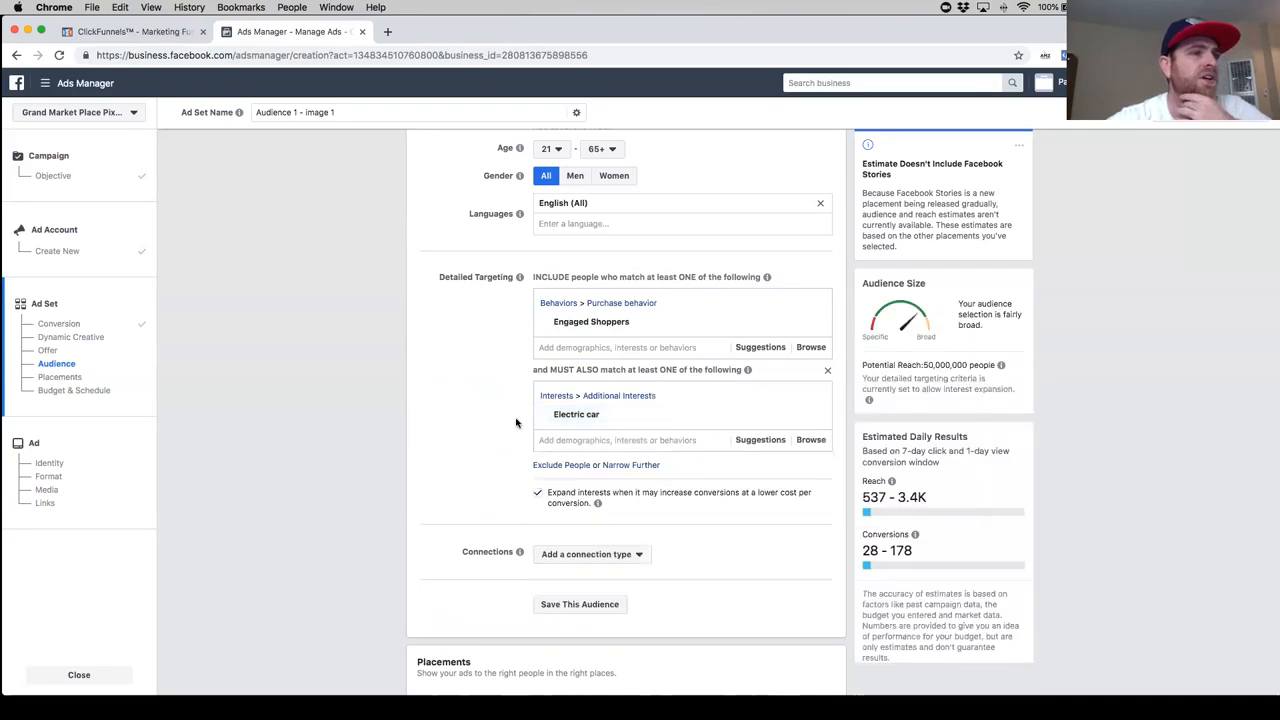
- Compare the potential reach with and without interest expansion, and leave the option to expand interests turned off
{"action": "left_click_drag", "start_coordinate": [925, 366], "coordinate": [966, 366]}
{"action": "left_click", "coordinate": [925, 377]}
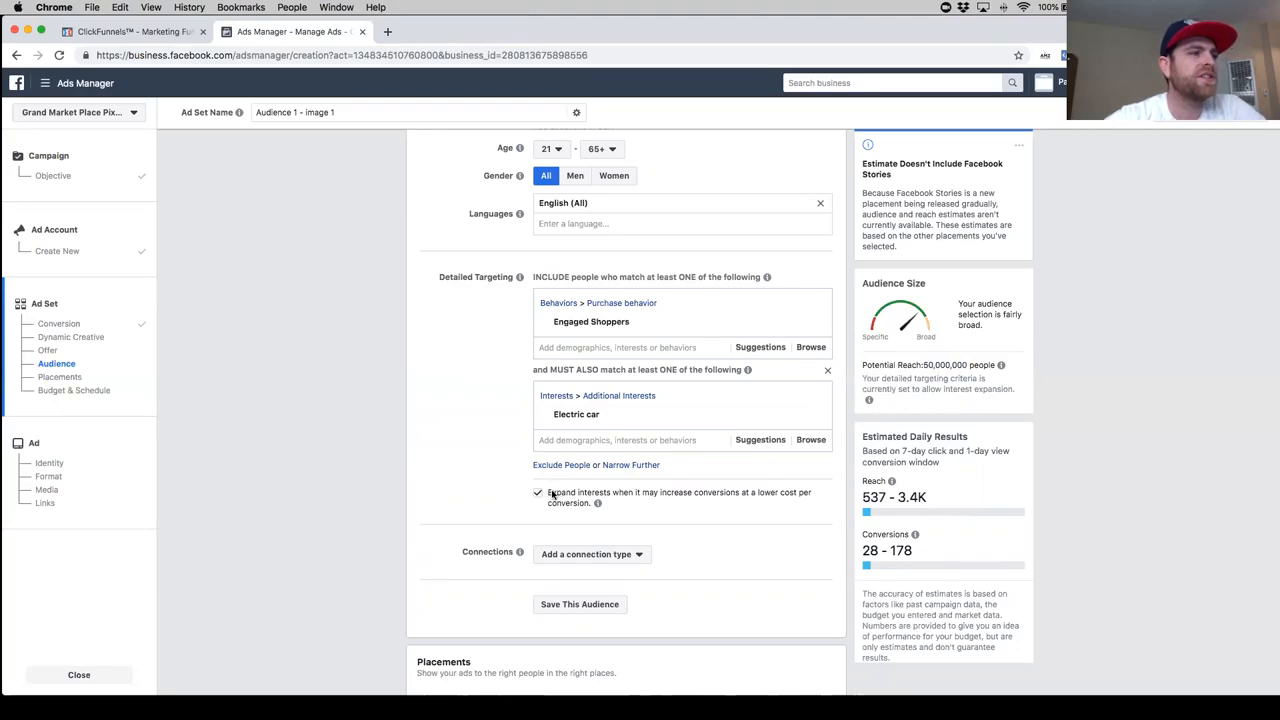
{"action": "left_click", "coordinate": [632, 494]}
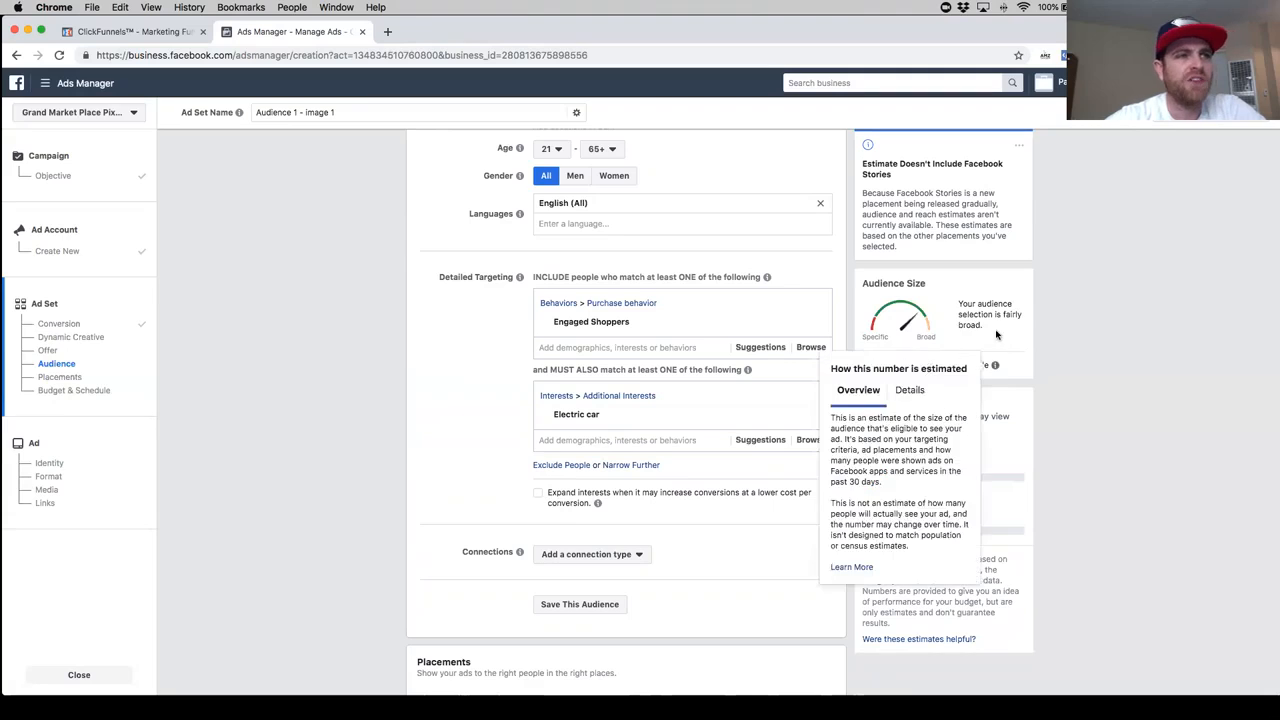
{"action": "mouse_move", "coordinate": [995, 365]}
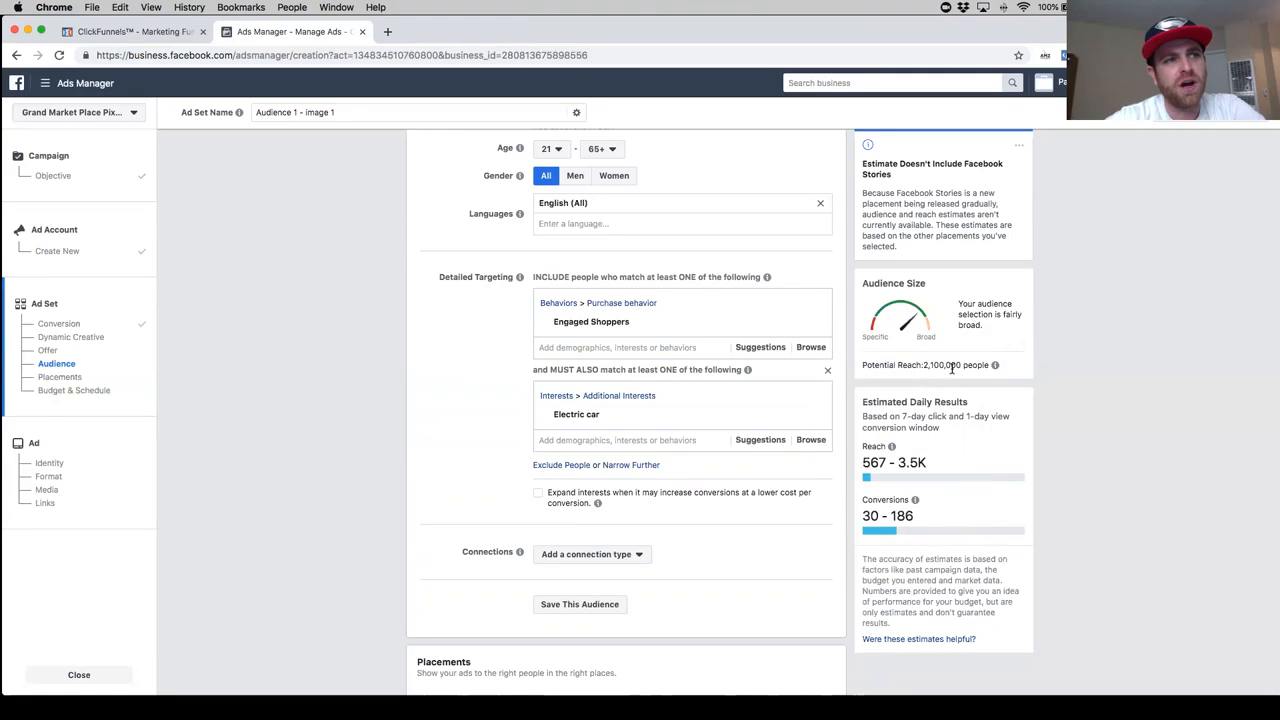
{"action": "left_click", "coordinate": [539, 496]}
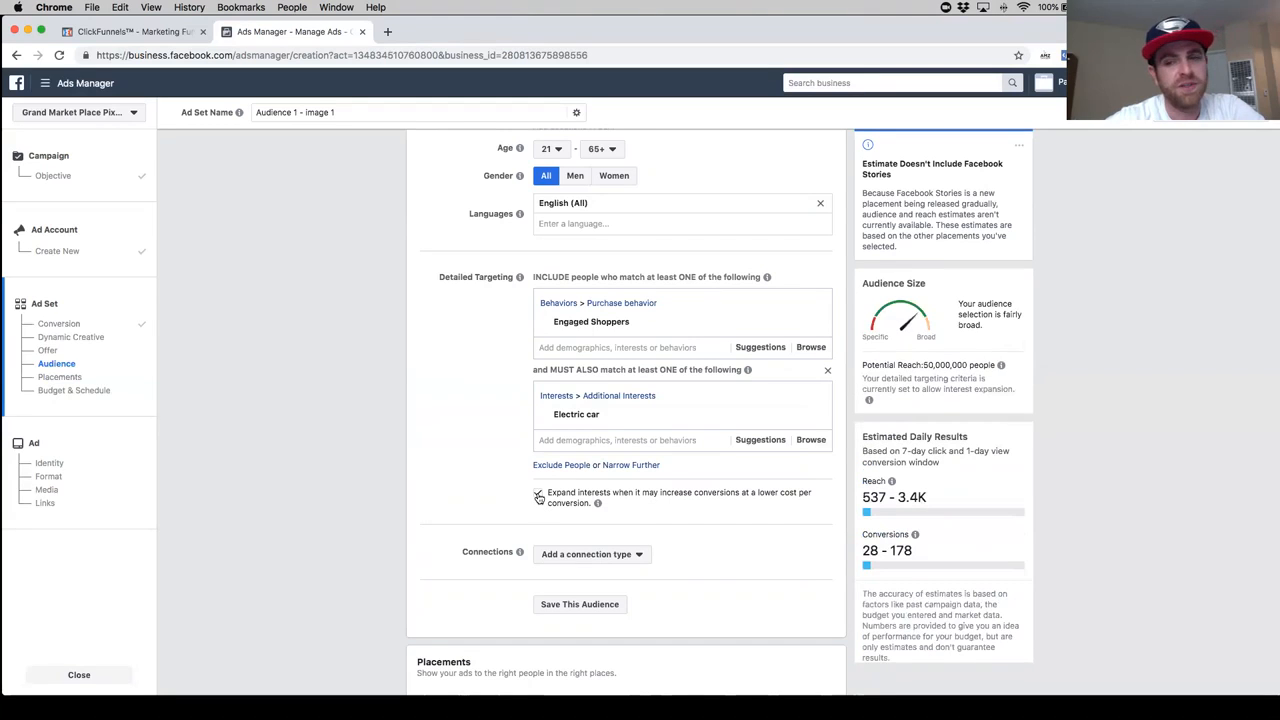
{"action": "left_click", "coordinate": [539, 496]}
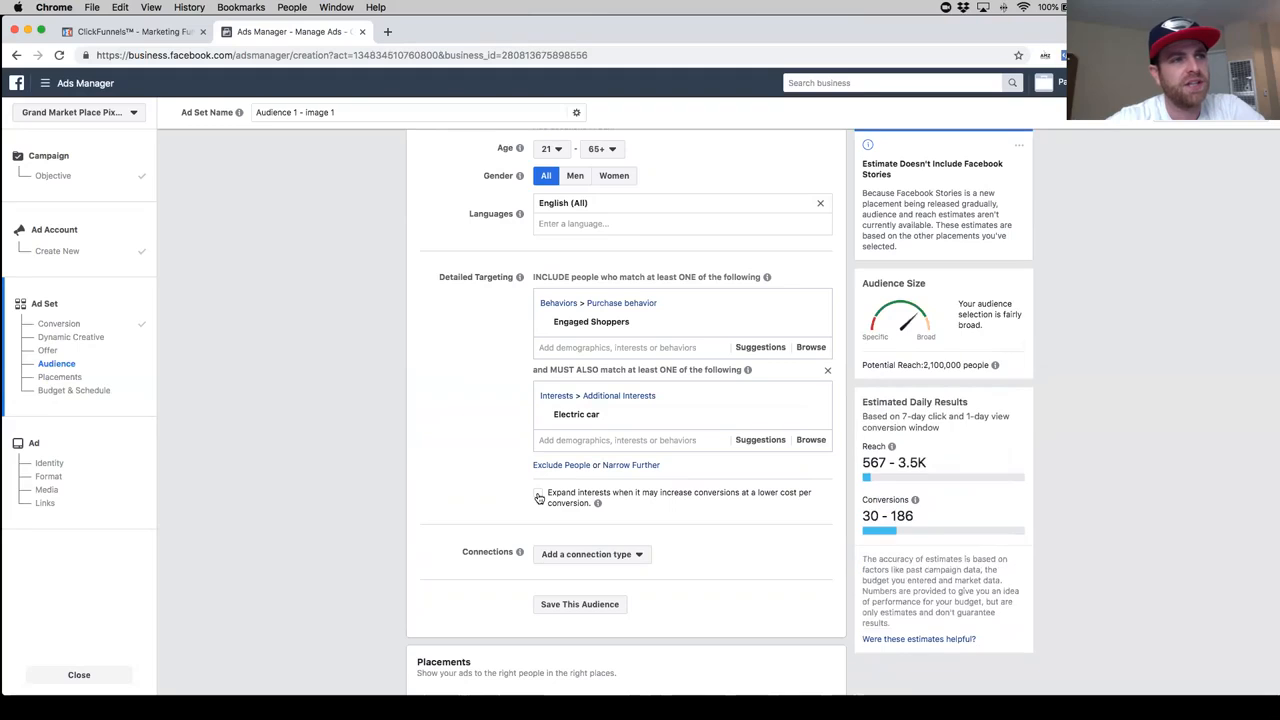
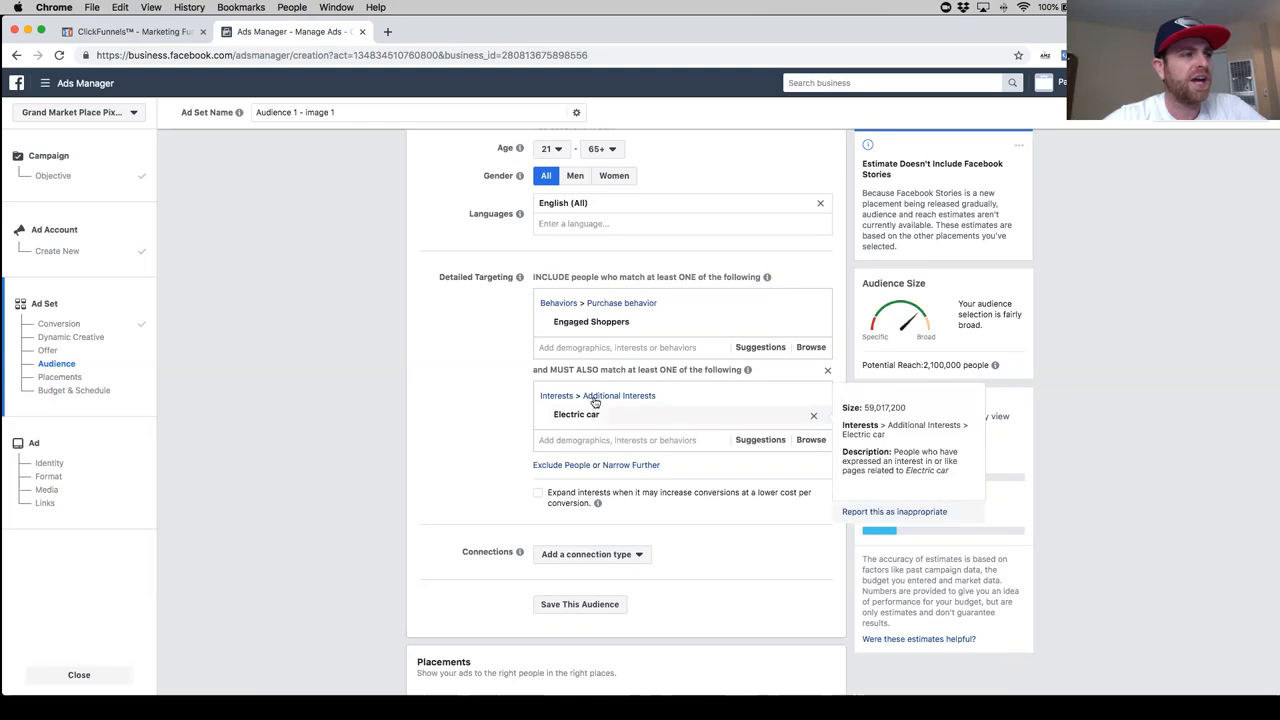
- Add the suggested interest Electric vehicle to the must-also-match group that contains Electric car
{"action": "mouse_move", "coordinate": [597, 325]}
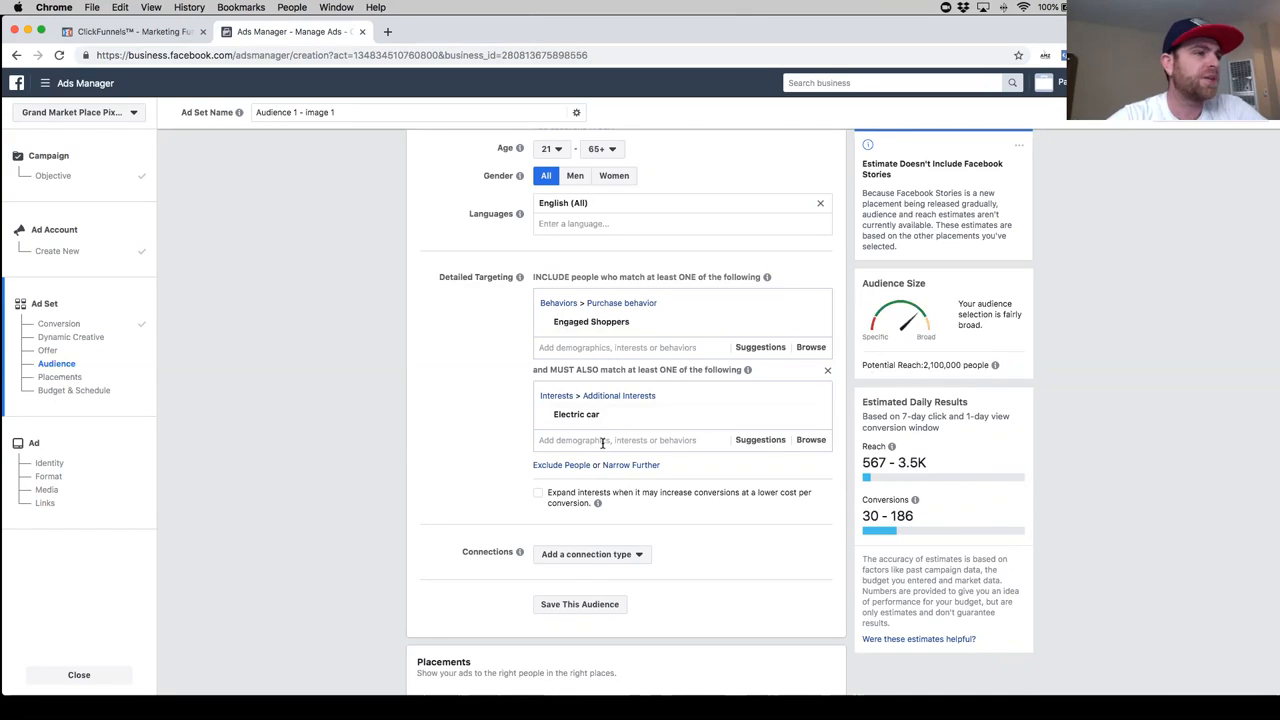
{"action": "type", "text": "ca"}
{"action": "key", "text": "BackSpace"}
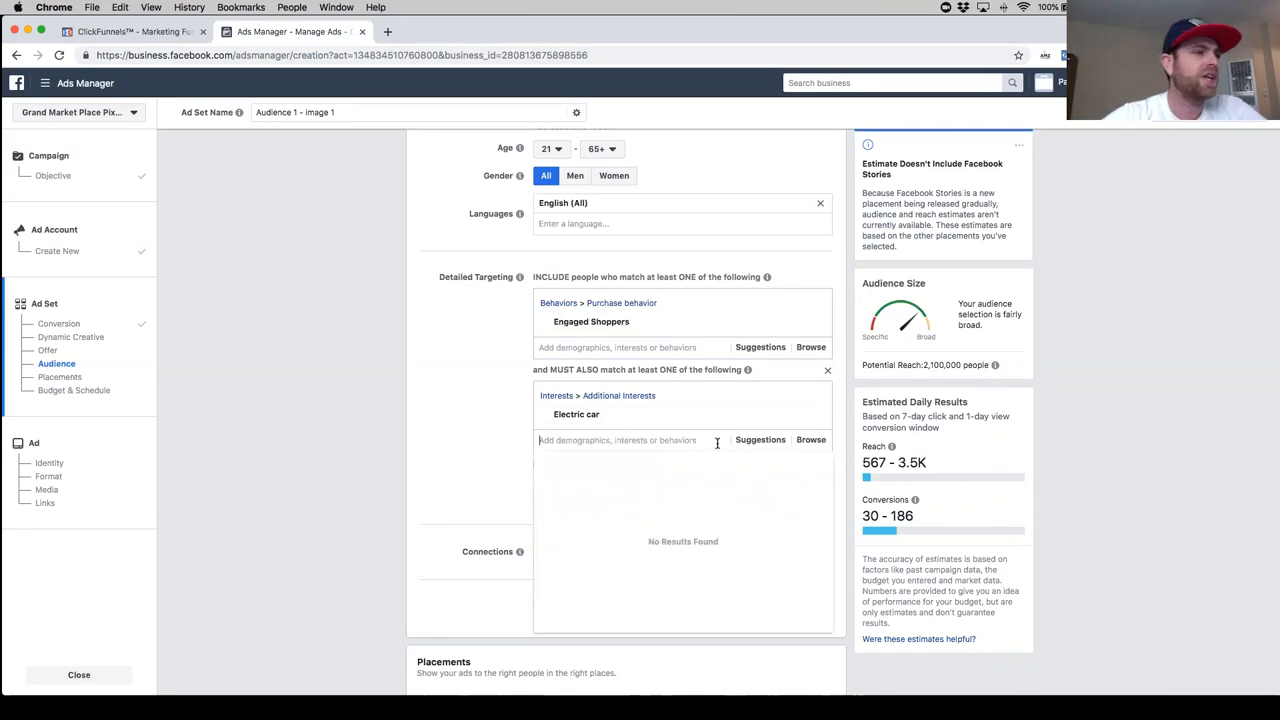
{"action": "left_click", "coordinate": [760, 440]}
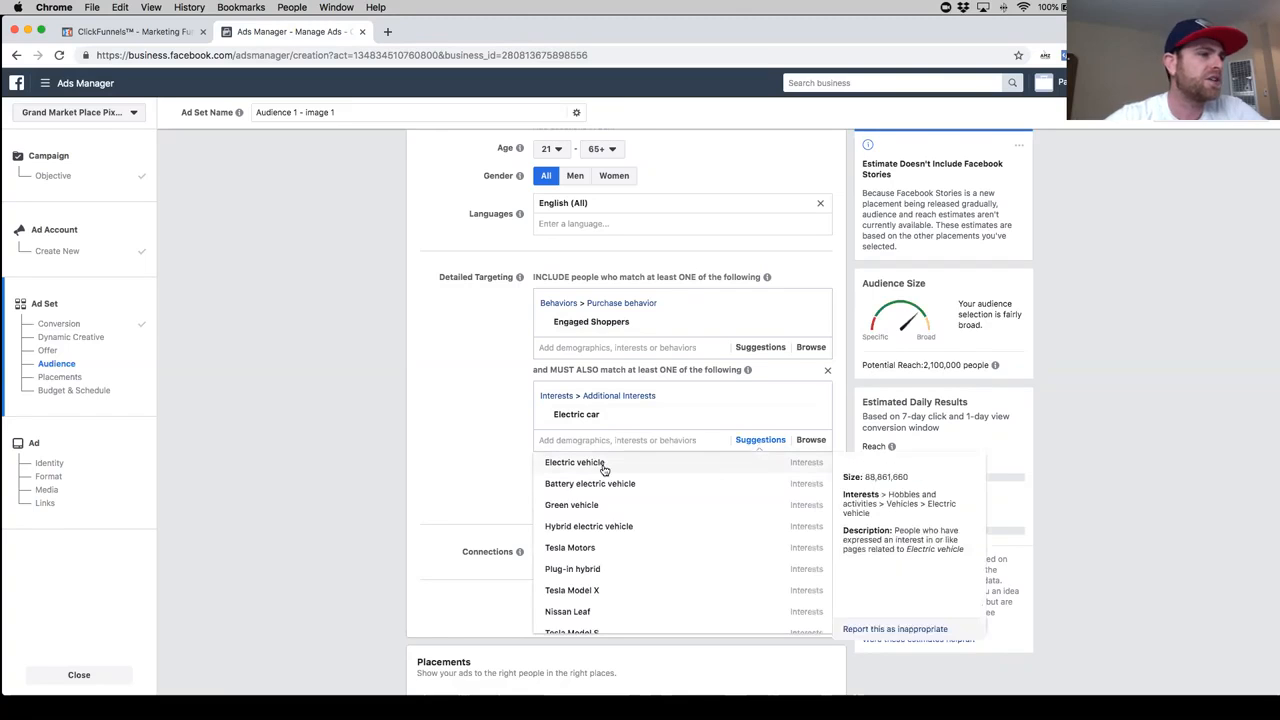
{"action": "left_click", "coordinate": [758, 462]}
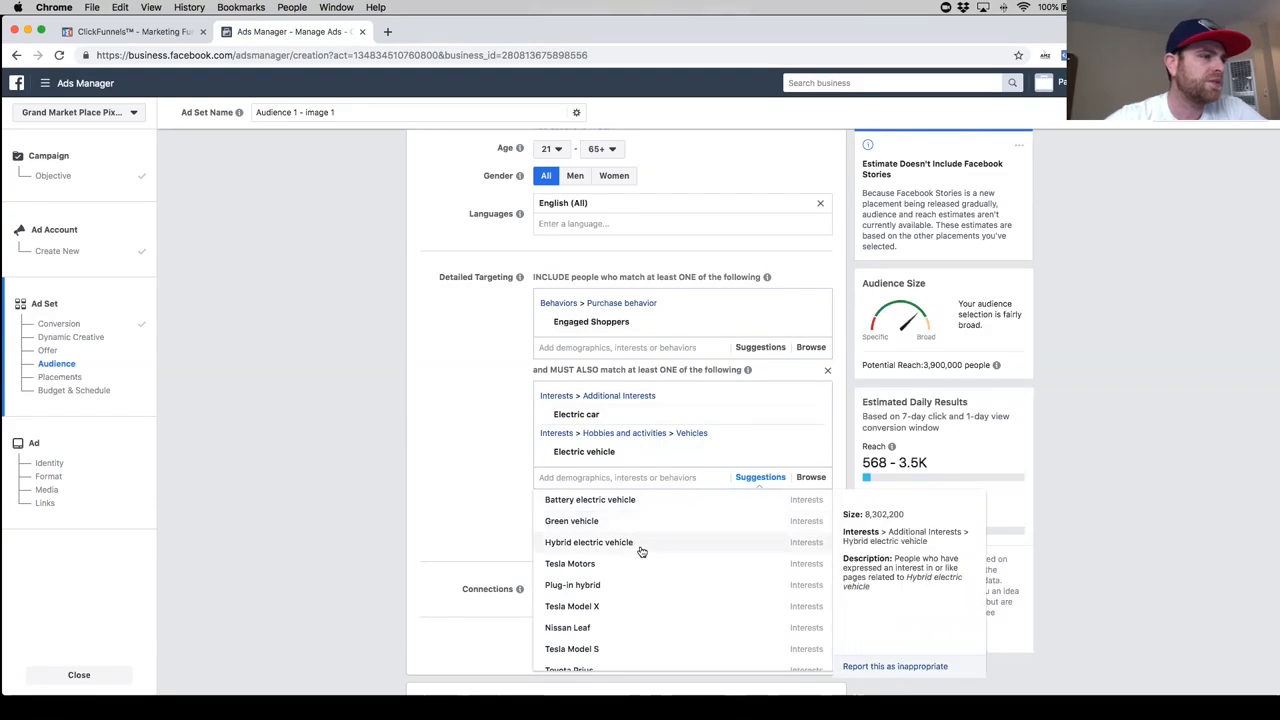
- Add the suggested interests Automobiles and Vehicles to the same must-also-match group
{"action": "scroll", "coordinate": [636, 562], "scroll_direction": "down", "scroll_amount": 3}
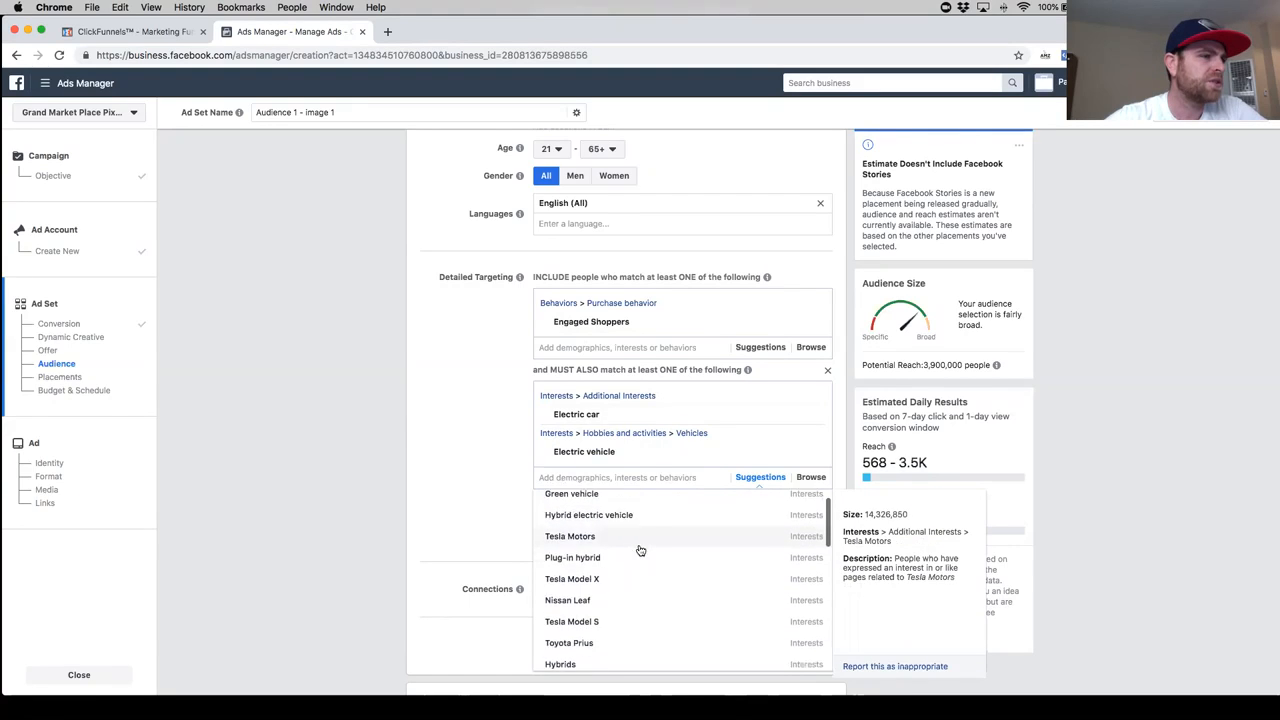
{"action": "scroll", "coordinate": [628, 580], "scroll_direction": "down", "scroll_amount": 6}
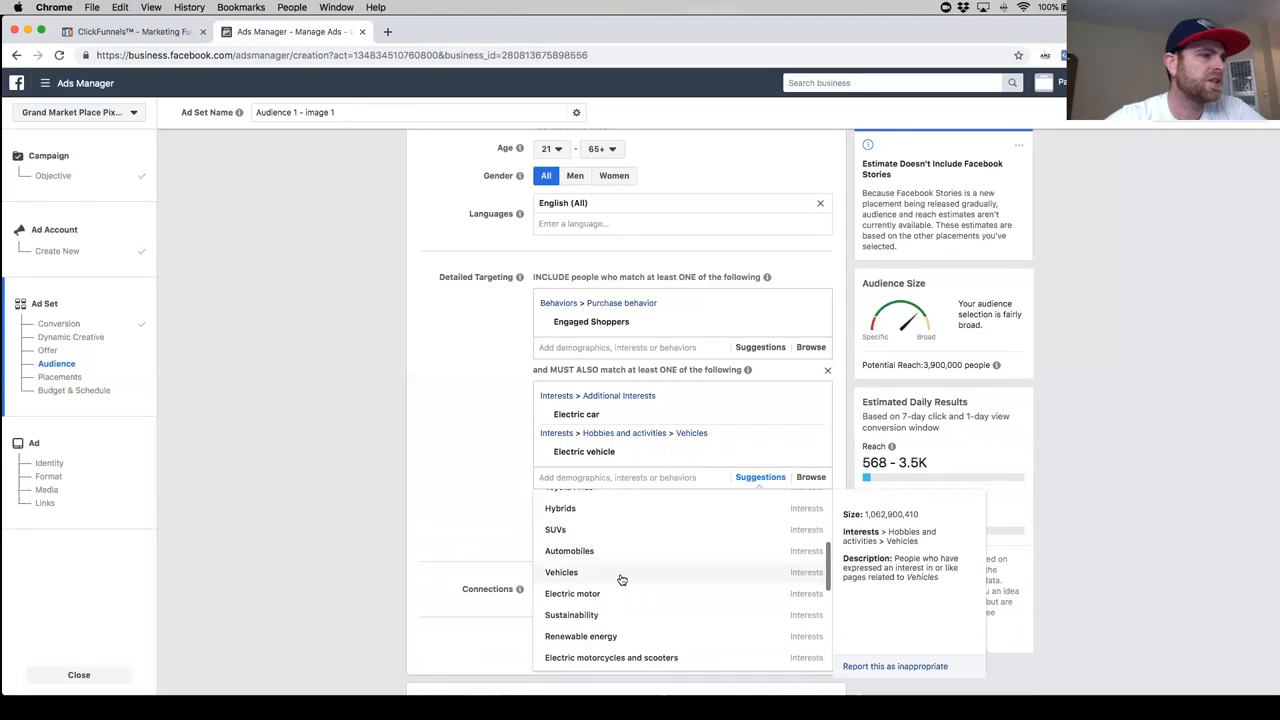
{"action": "scroll", "coordinate": [628, 580], "scroll_direction": "down", "scroll_amount": 1}
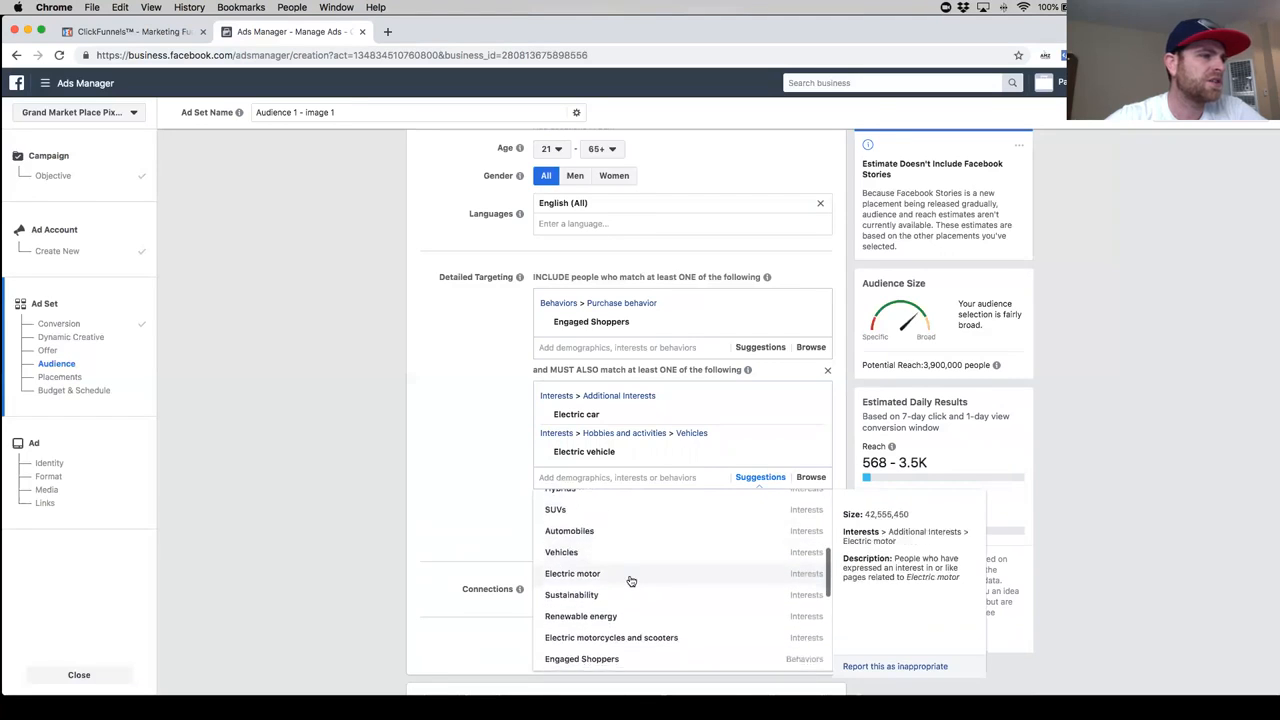
{"action": "left_click", "coordinate": [608, 530]}
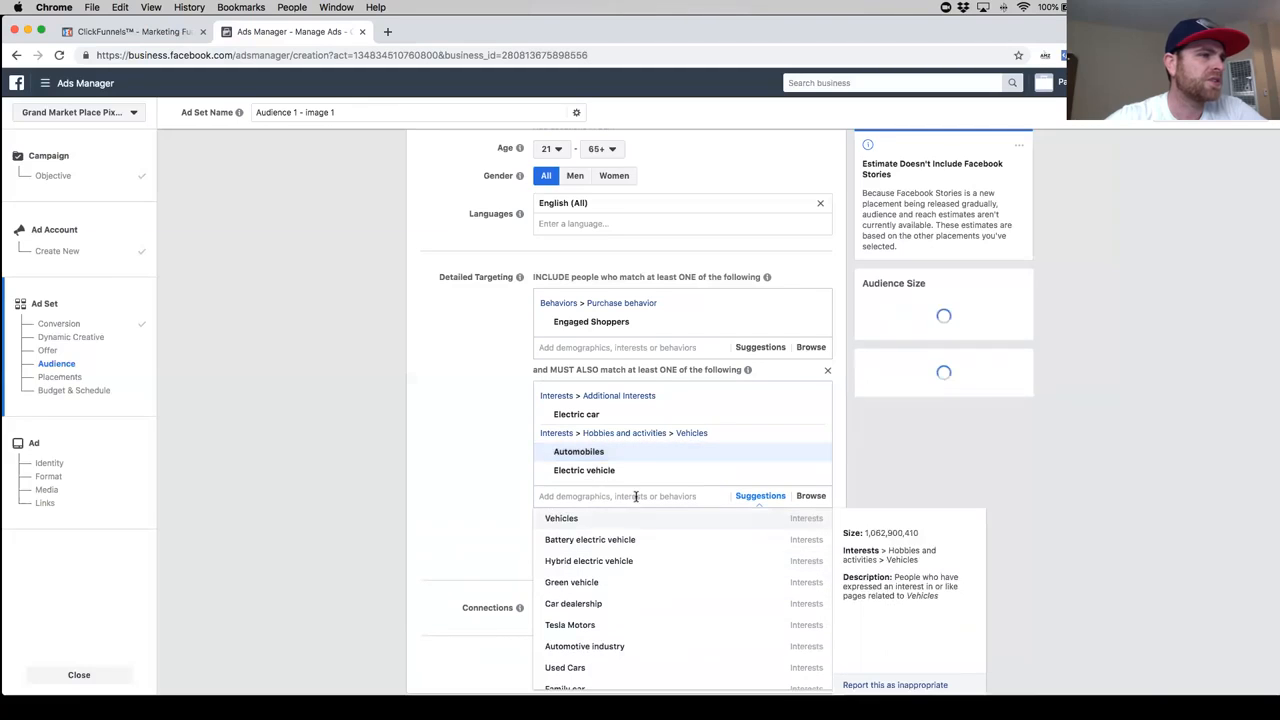
{"action": "left_click", "coordinate": [563, 518]}
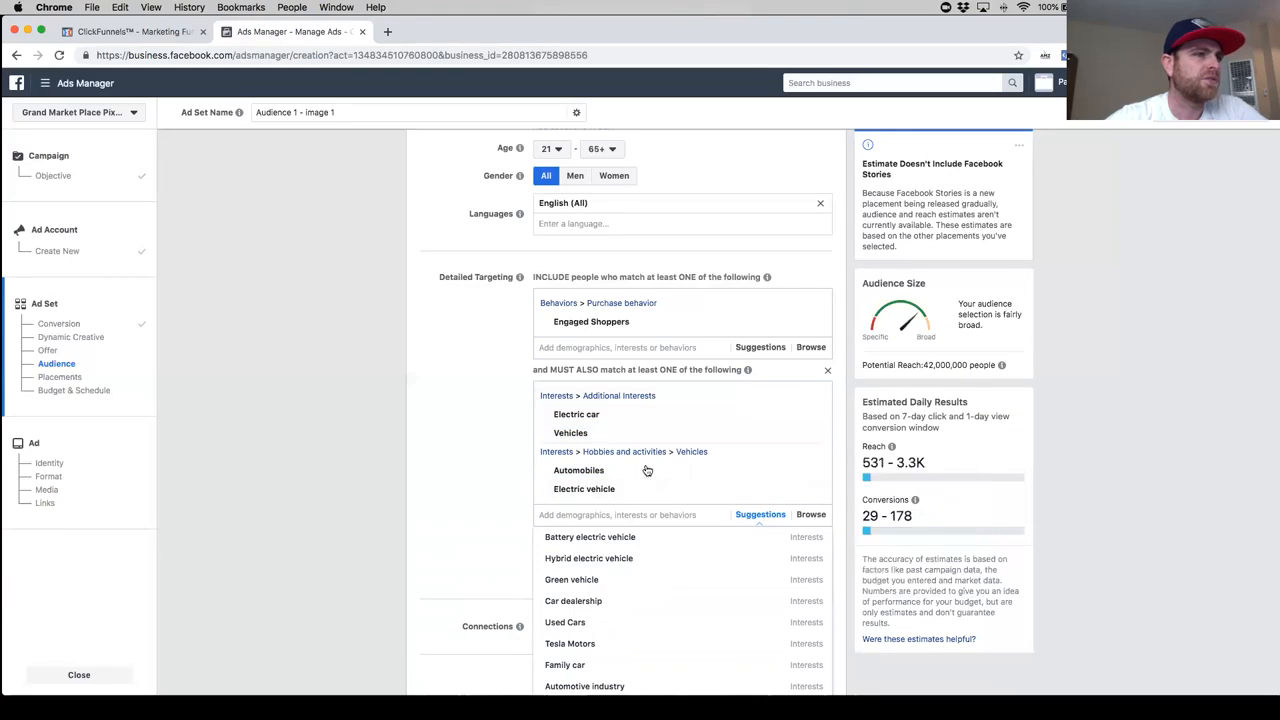
- Remove the interests Automobiles and Vehicles from the must-also-match group
{"action": "mouse_move", "coordinate": [641, 497]}
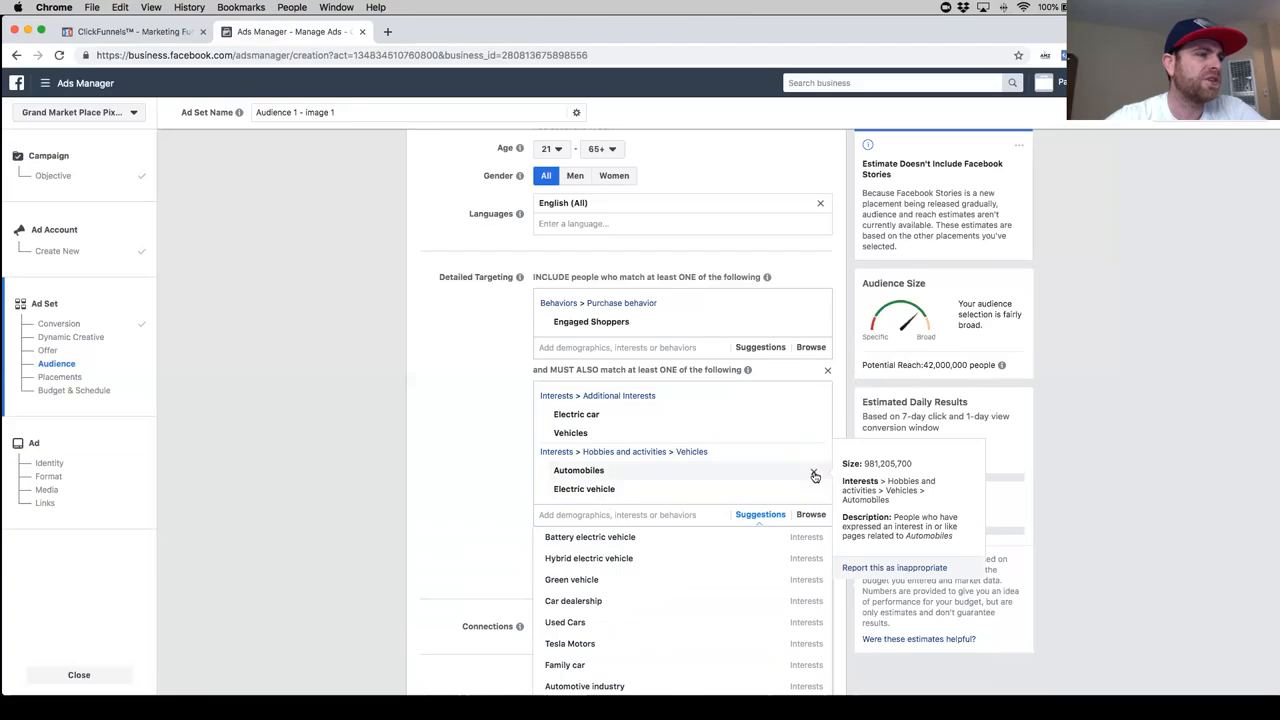
{"action": "left_click", "coordinate": [814, 475]}
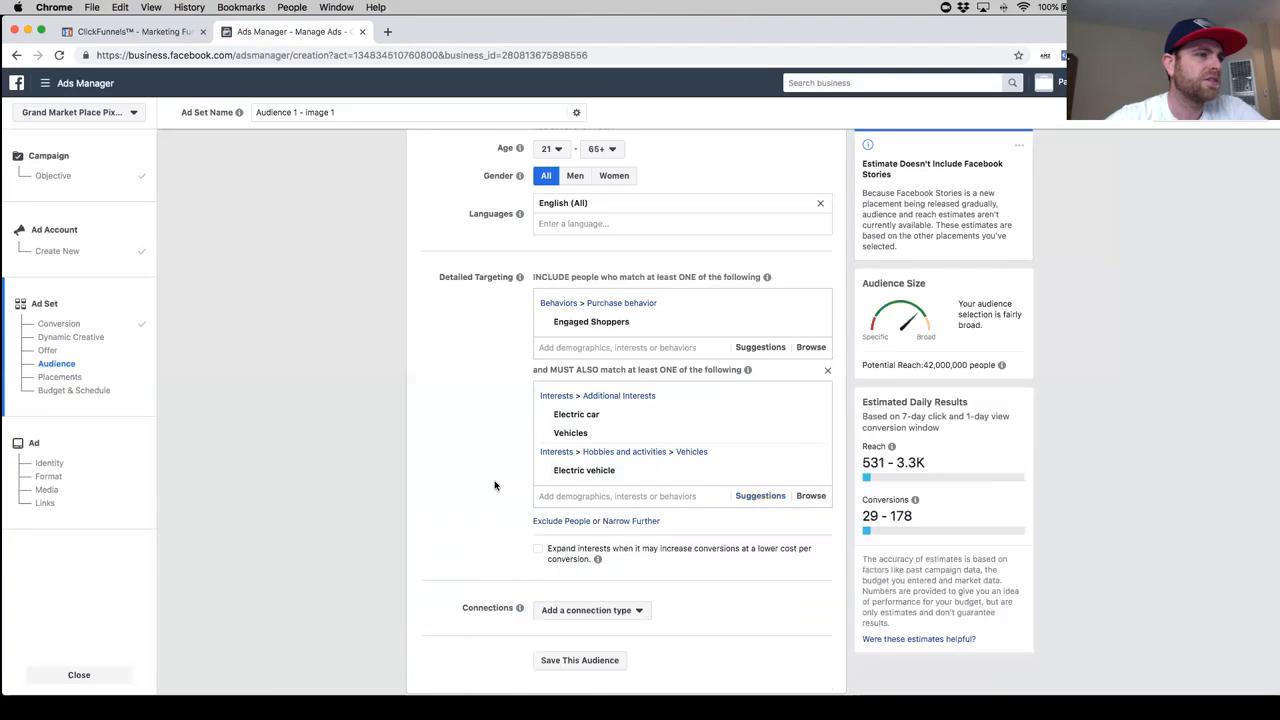
{"action": "mouse_move", "coordinate": [812, 436]}
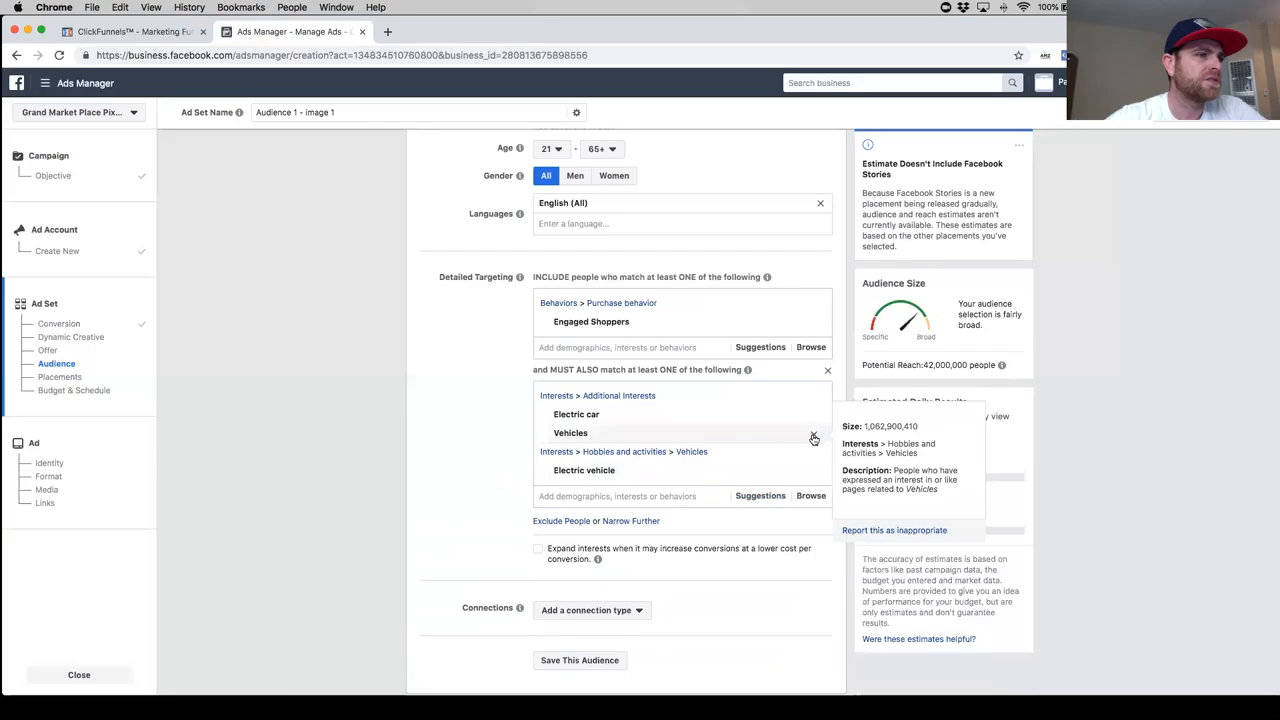
{"action": "left_click", "coordinate": [814, 438]}
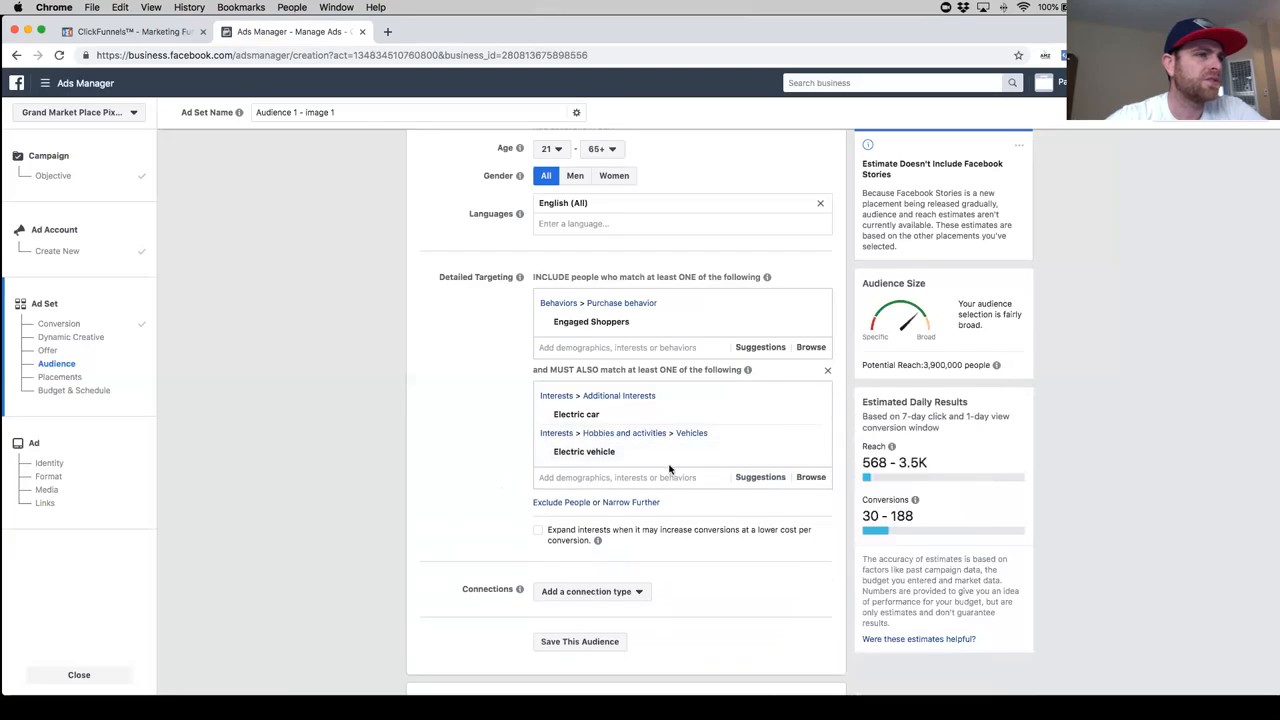
- Narrow the detailed targeting further with a second must-also-match group containing the interest Automobiles
{"action": "scroll", "coordinate": [548, 489], "scroll_direction": "down", "scroll_amount": 1}
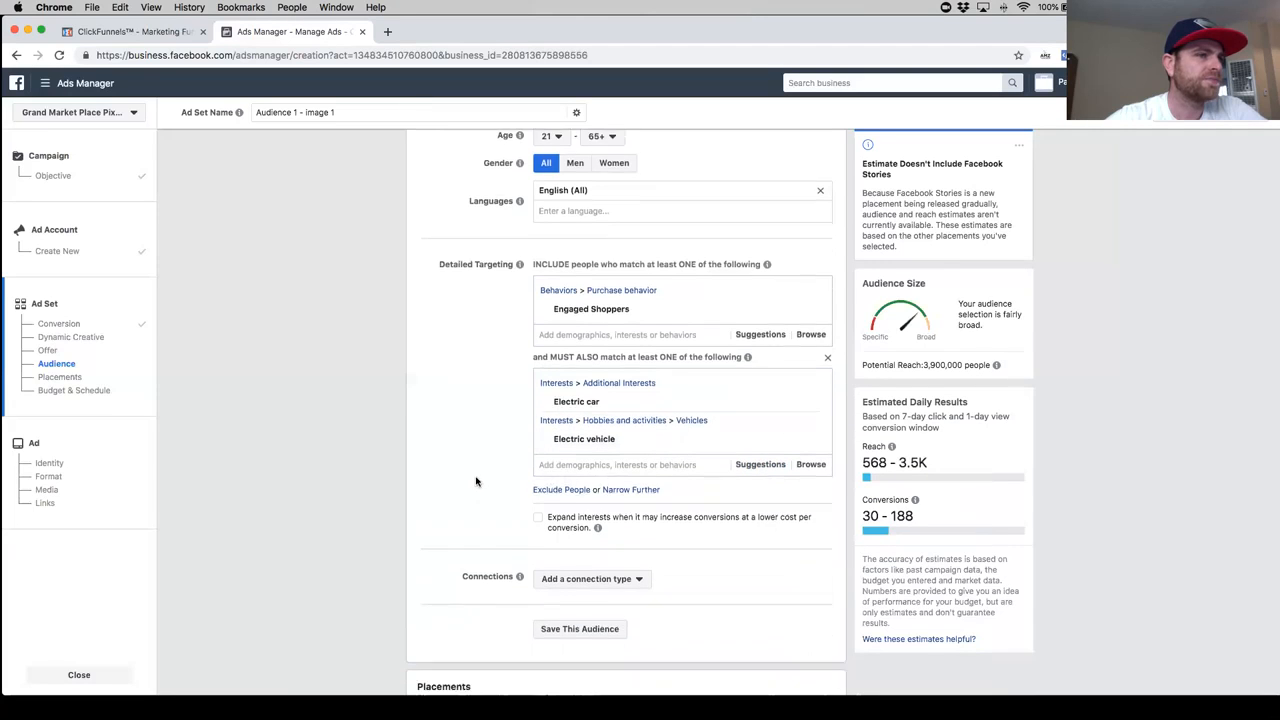
{"action": "left_click", "coordinate": [762, 462]}
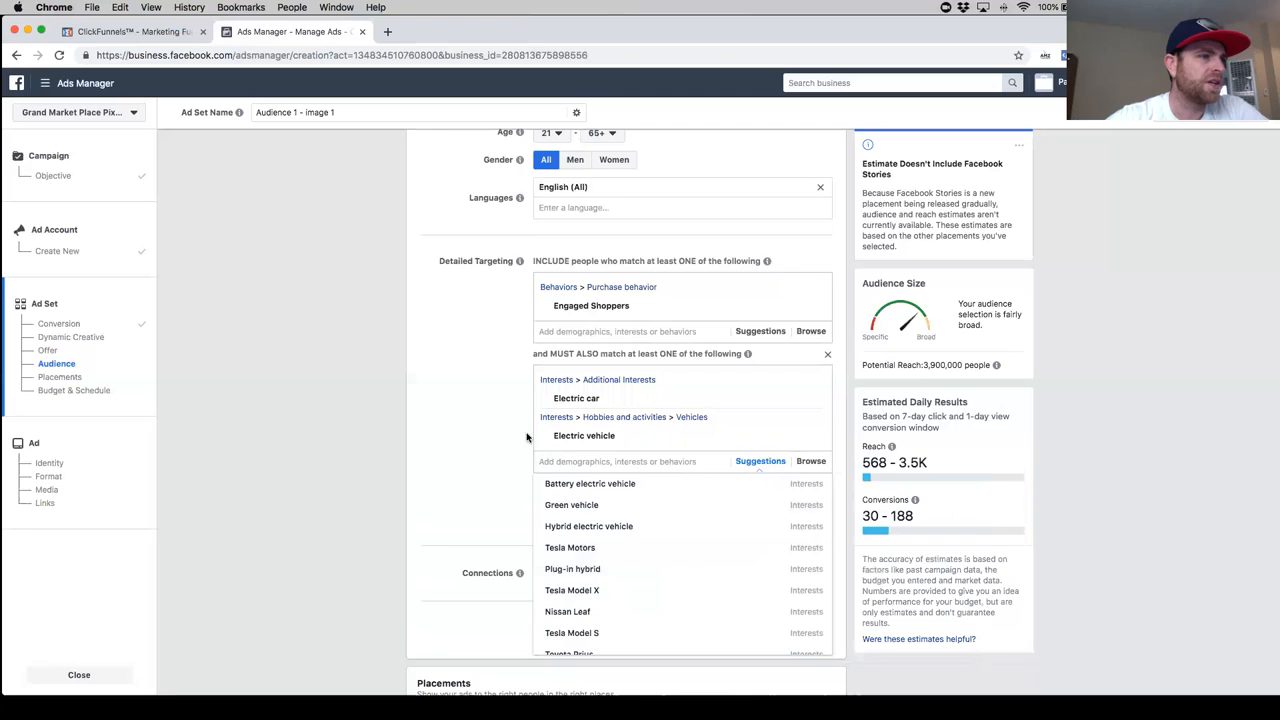
{"action": "left_click", "coordinate": [645, 490]}
{"action": "type", "text": "auto"}
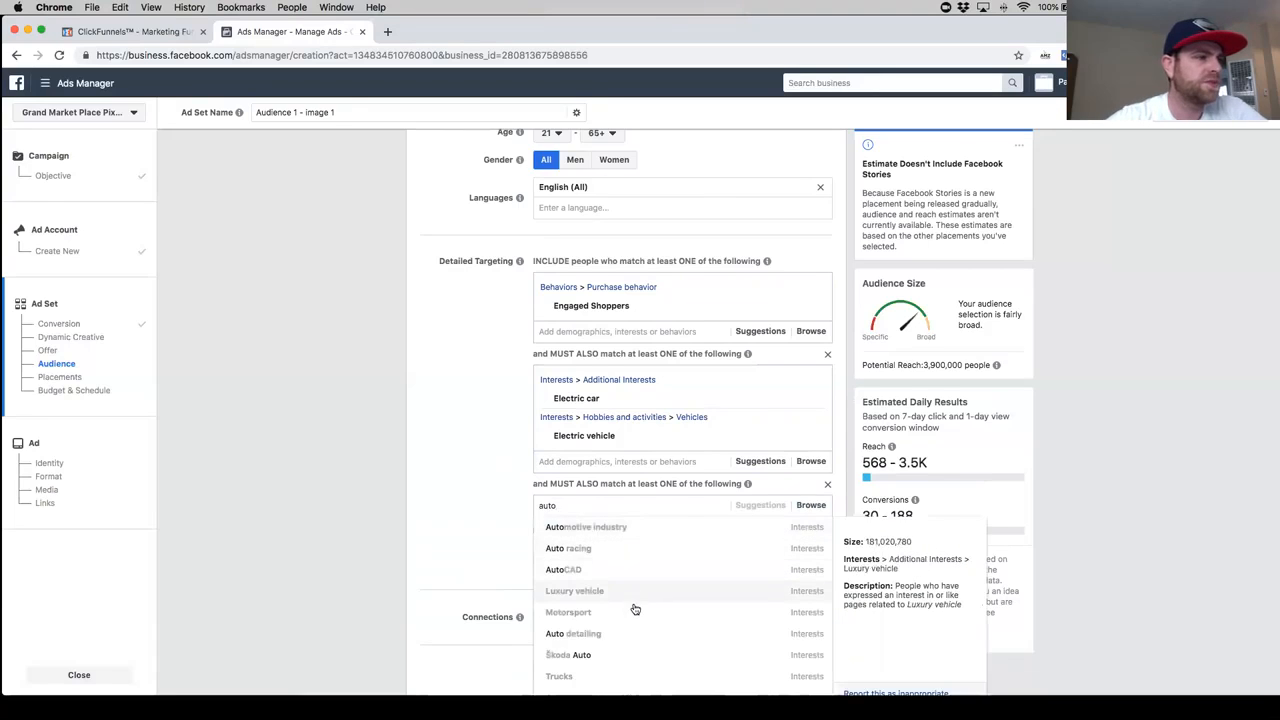
{"action": "scroll", "coordinate": [631, 606], "scroll_direction": "down", "scroll_amount": 3}
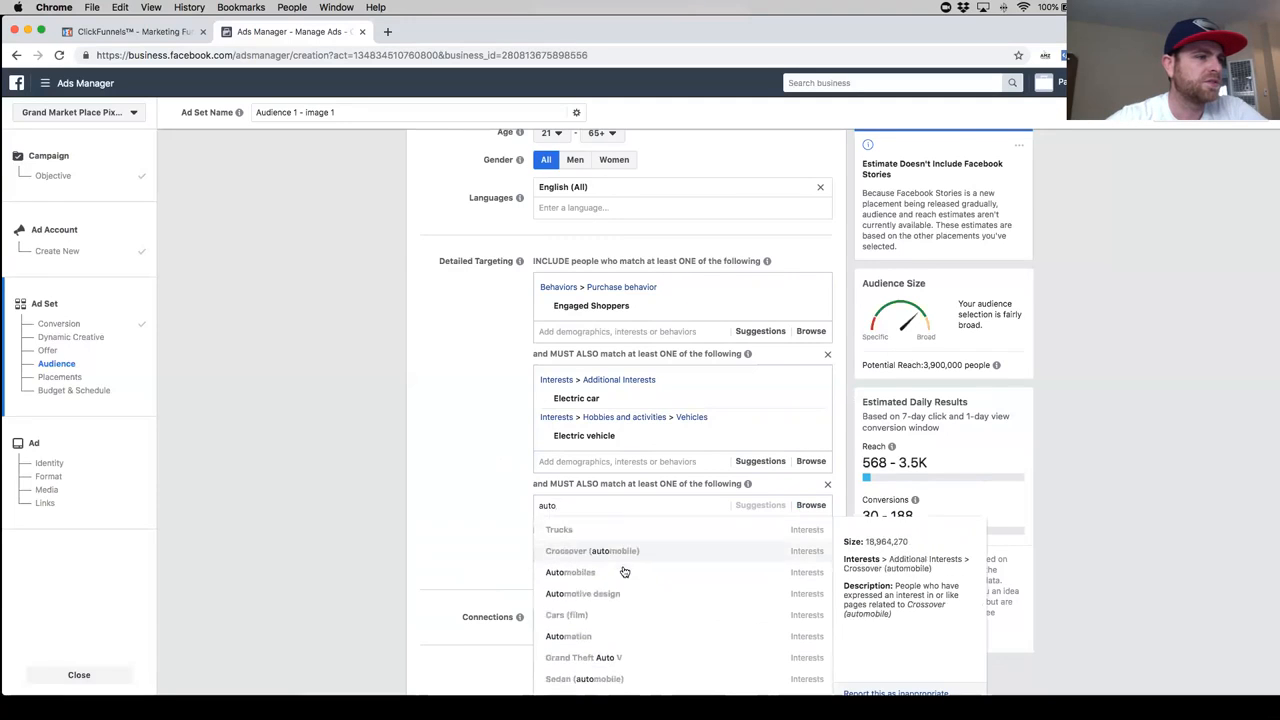
{"action": "left_click", "coordinate": [616, 575]}
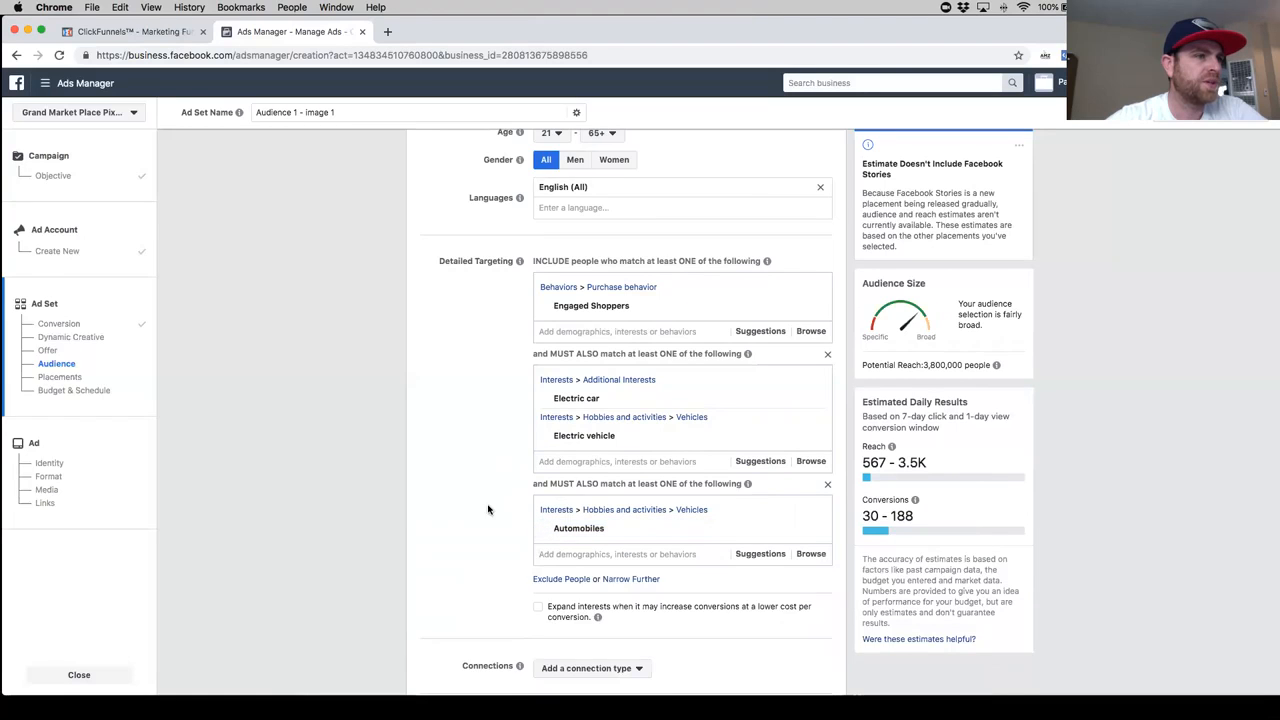
- Add the interest Vehicles to the second must-also-match group alongside Automobiles
{"action": "scroll", "coordinate": [563, 491], "scroll_direction": "down", "scroll_amount": 2}
{"action": "left_click", "coordinate": [601, 472]}
{"action": "type", "text": "vi"}
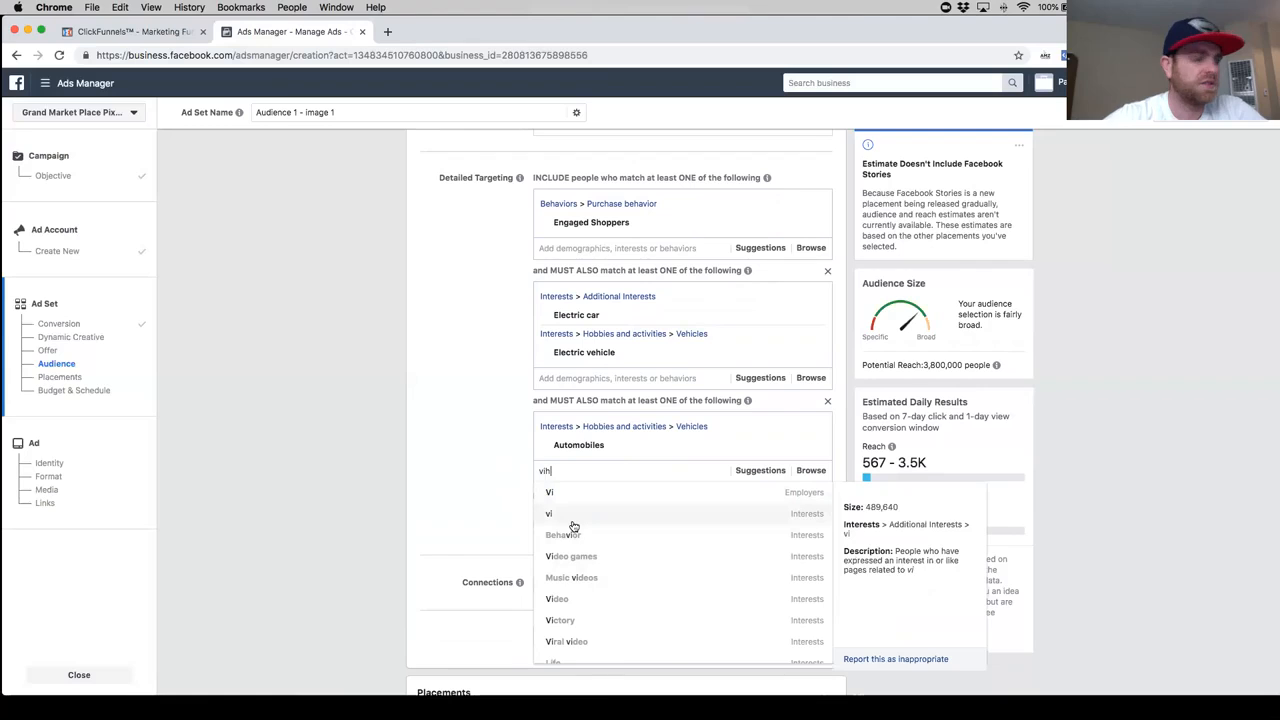
{"action": "type", "text": "h"}
{"action": "key", "text": "BackSpace"}
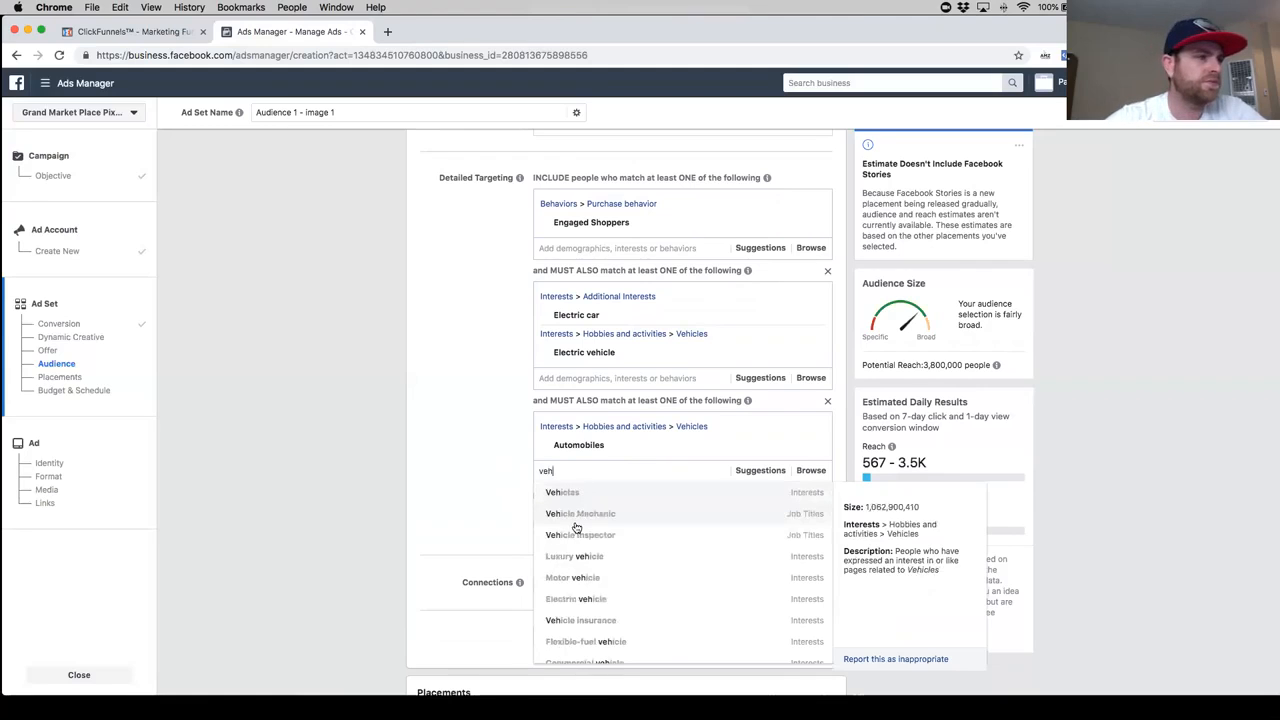
{"action": "left_click", "coordinate": [621, 497]}
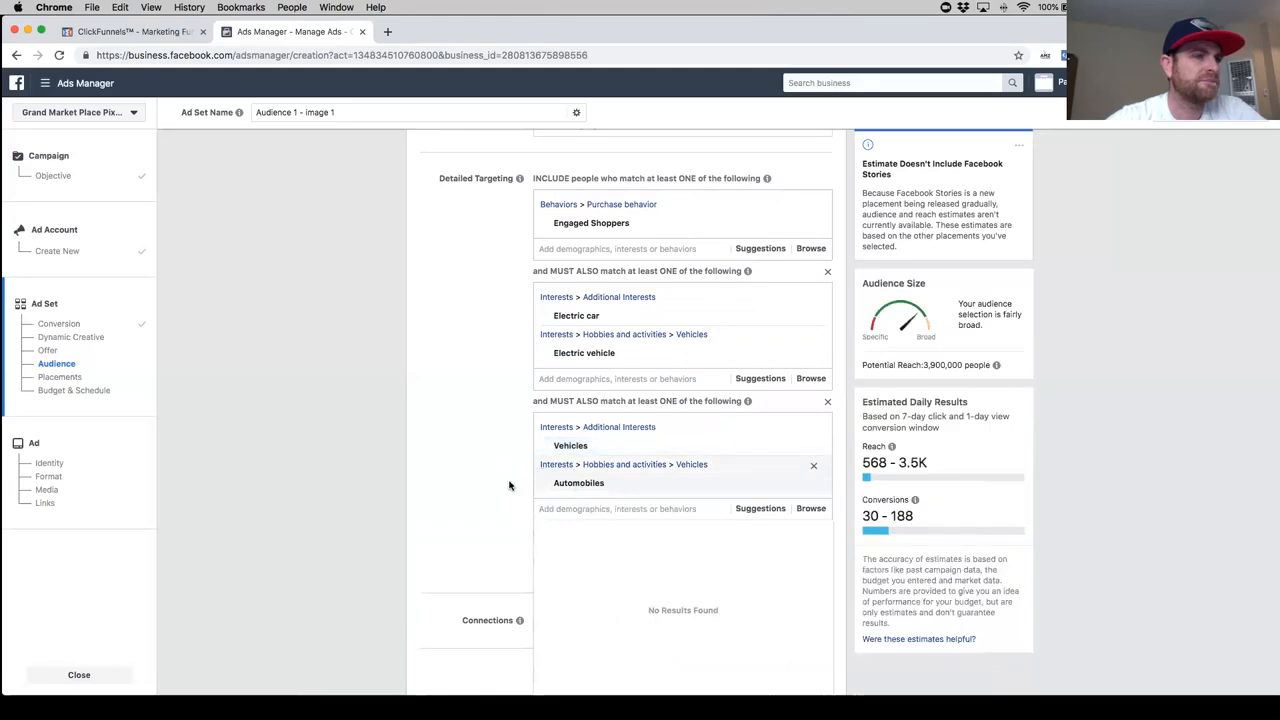
{"action": "left_click", "coordinate": [425, 476]}
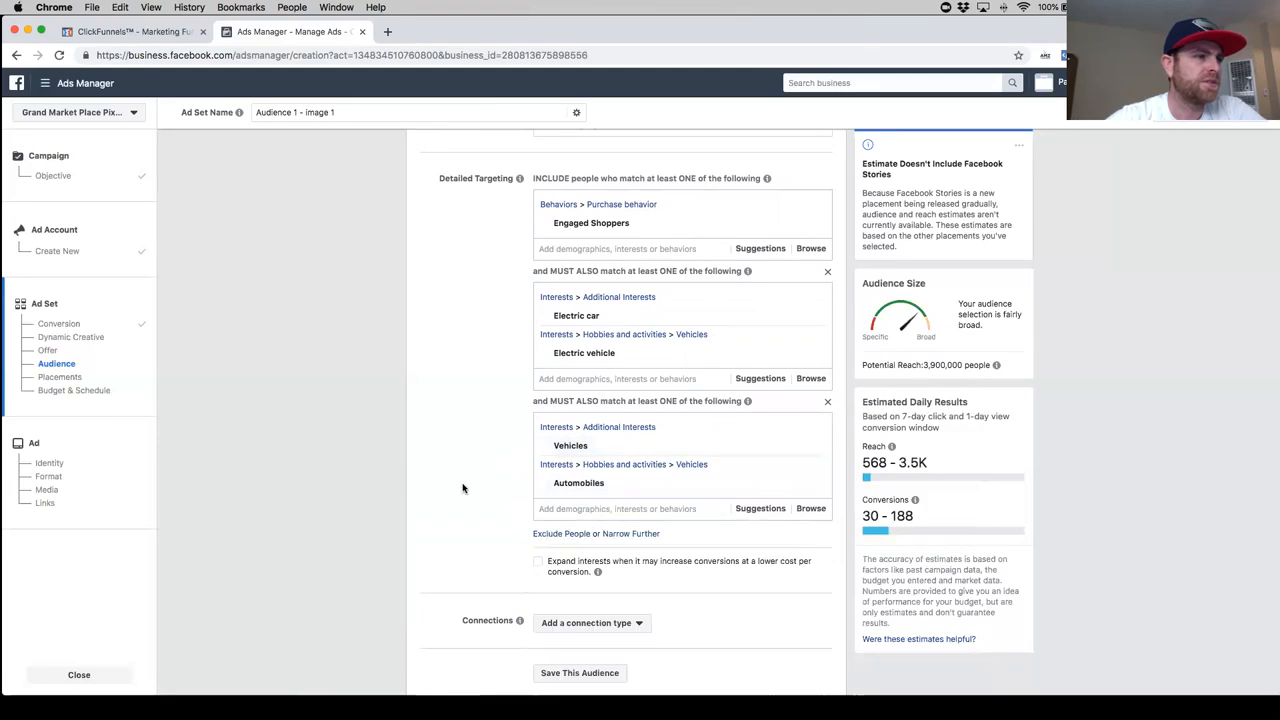
- Open a third, empty must-also-match group and review the behaviors and interests chosen in the groups above it
{"action": "scroll", "coordinate": [689, 474], "scroll_direction": "down", "scroll_amount": 1}
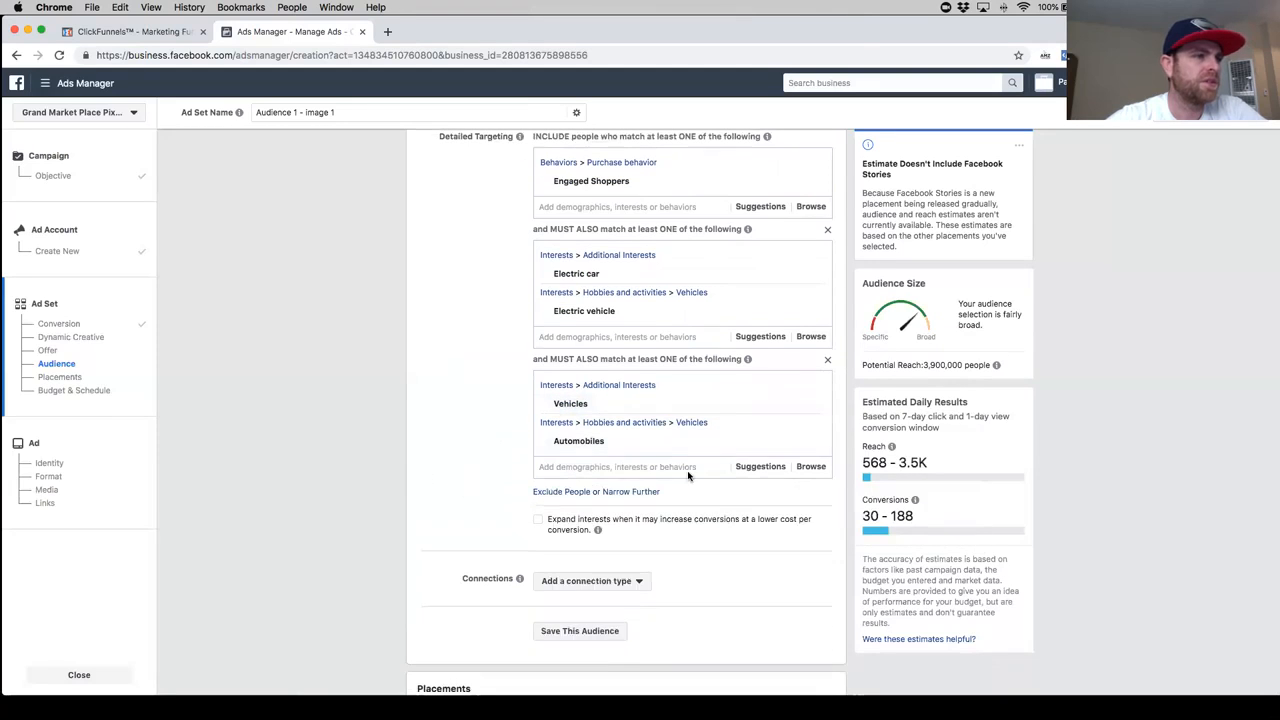
{"action": "left_click", "coordinate": [621, 492]}
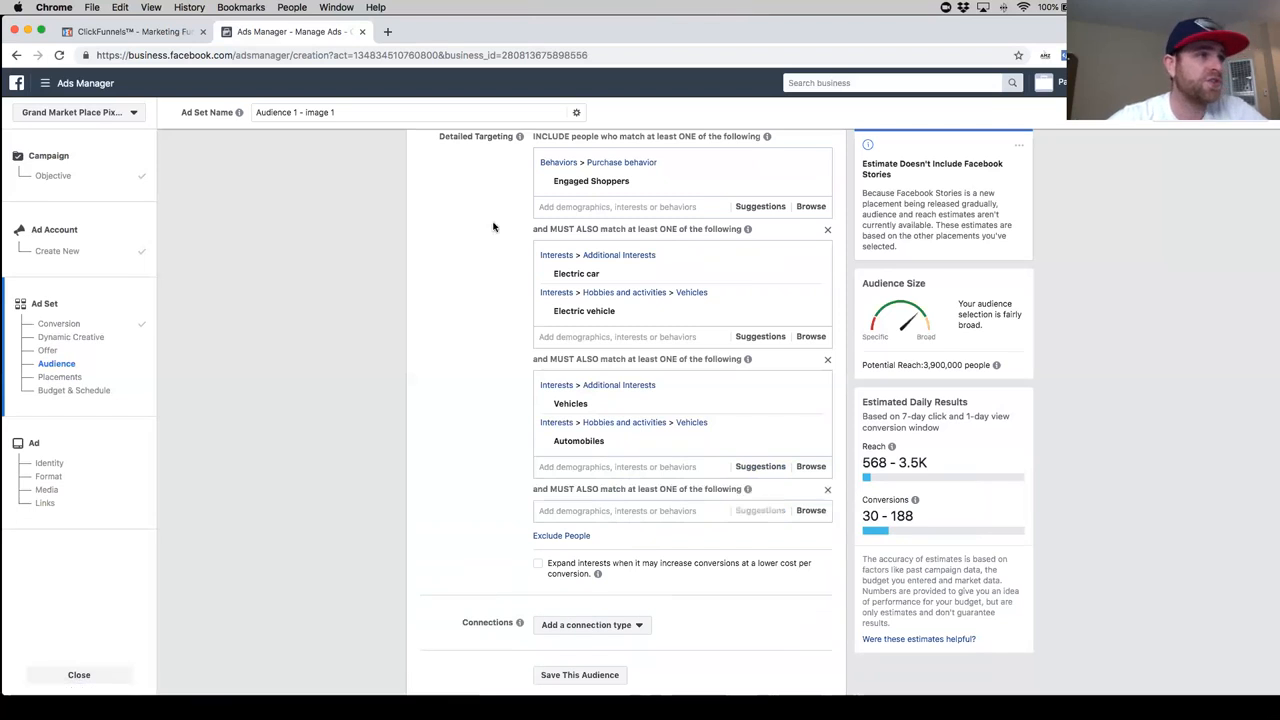
{"action": "mouse_move", "coordinate": [588, 183]}
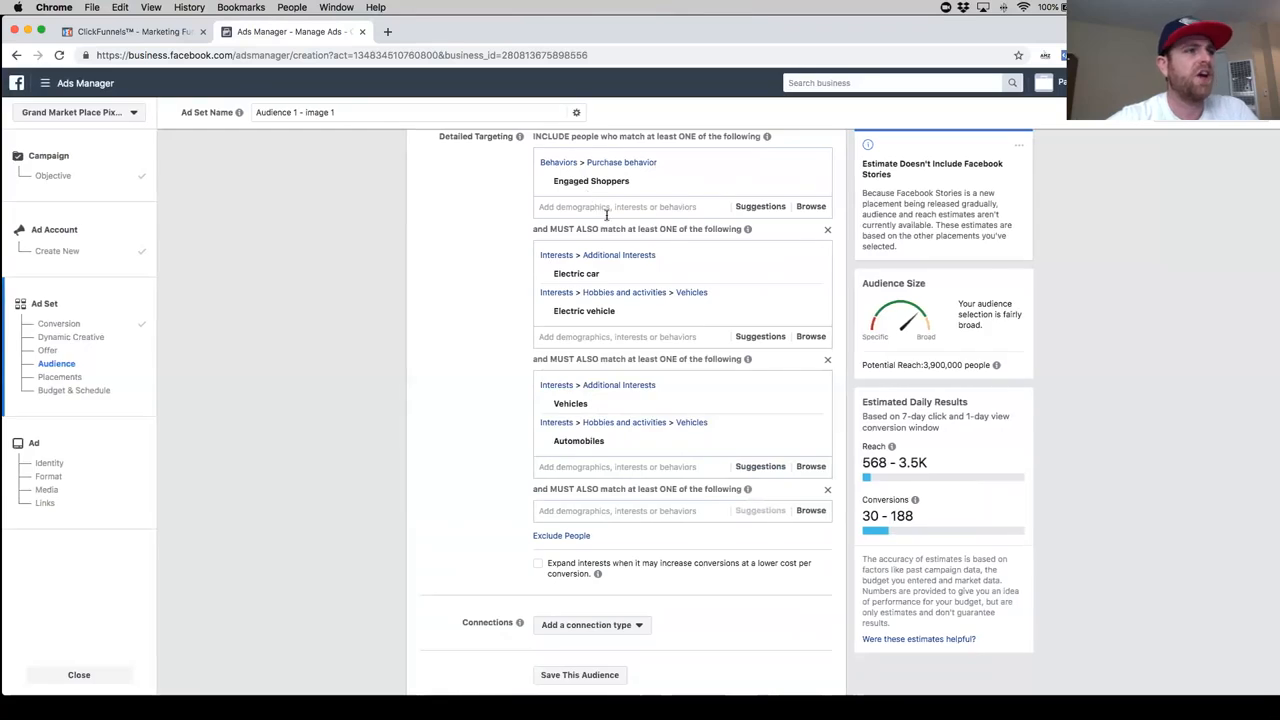
{"action": "mouse_move", "coordinate": [555, 275]}
{"action": "mouse_move", "coordinate": [611, 311]}
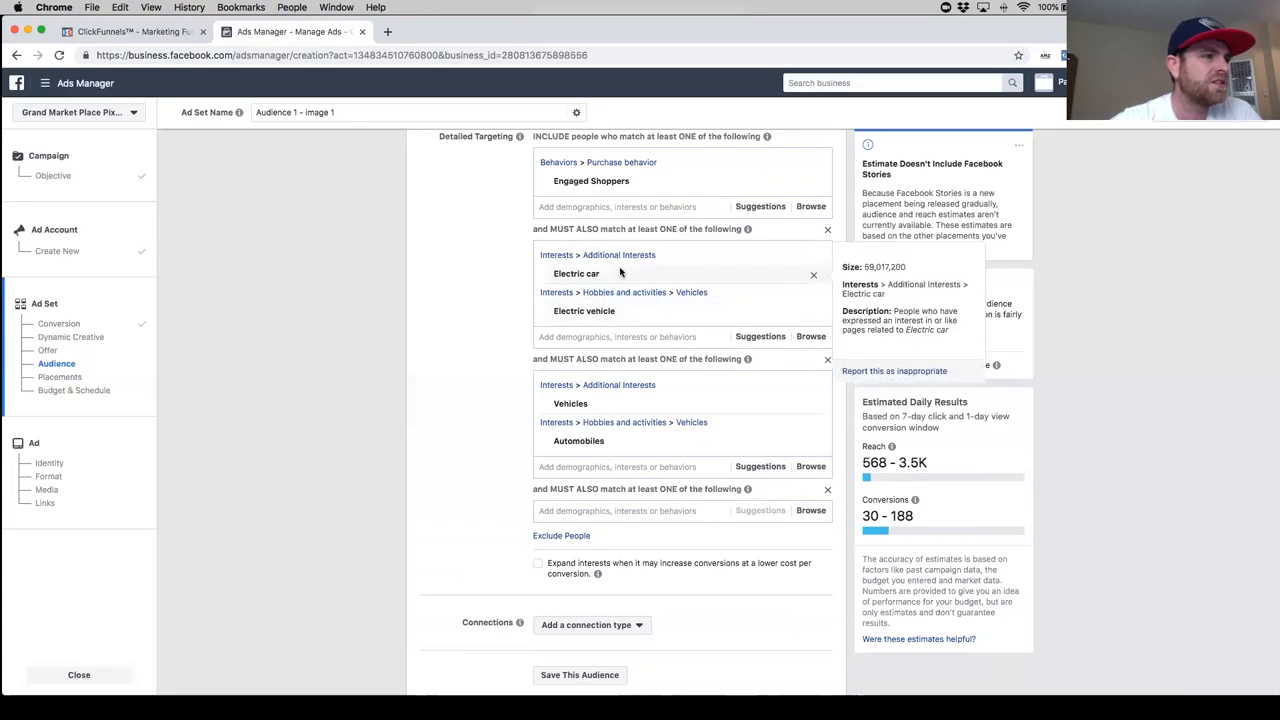
{"action": "scroll", "coordinate": [553, 310], "scroll_direction": "down", "scroll_amount": 1}
{"action": "scroll", "coordinate": [555, 305], "scroll_direction": "down", "scroll_amount": 3}
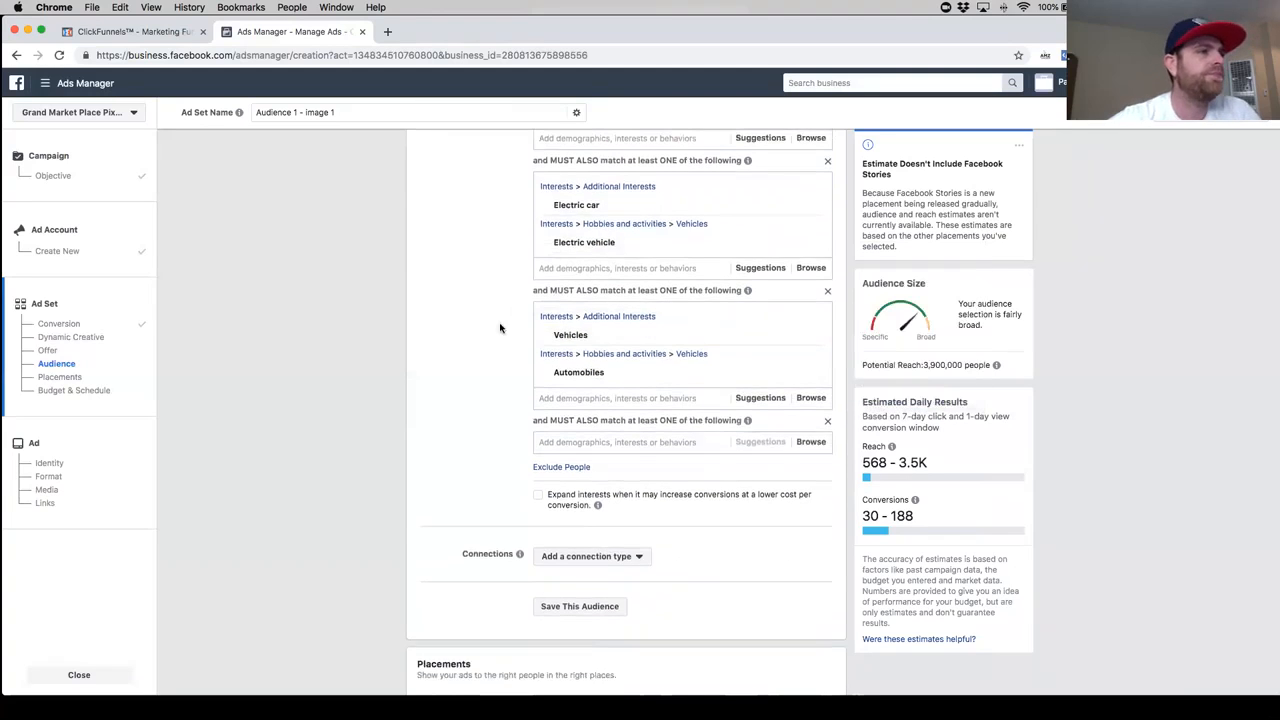
{"action": "mouse_move", "coordinate": [571, 337]}
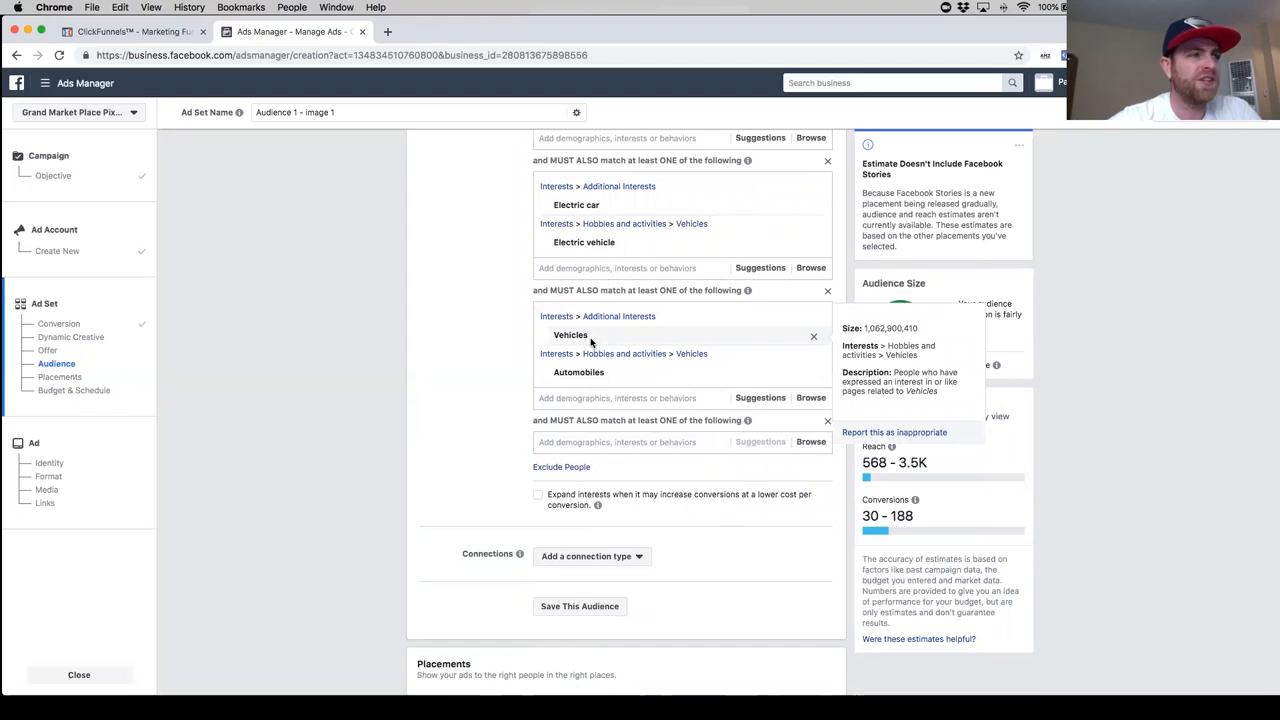
{"action": "mouse_move", "coordinate": [587, 373]}
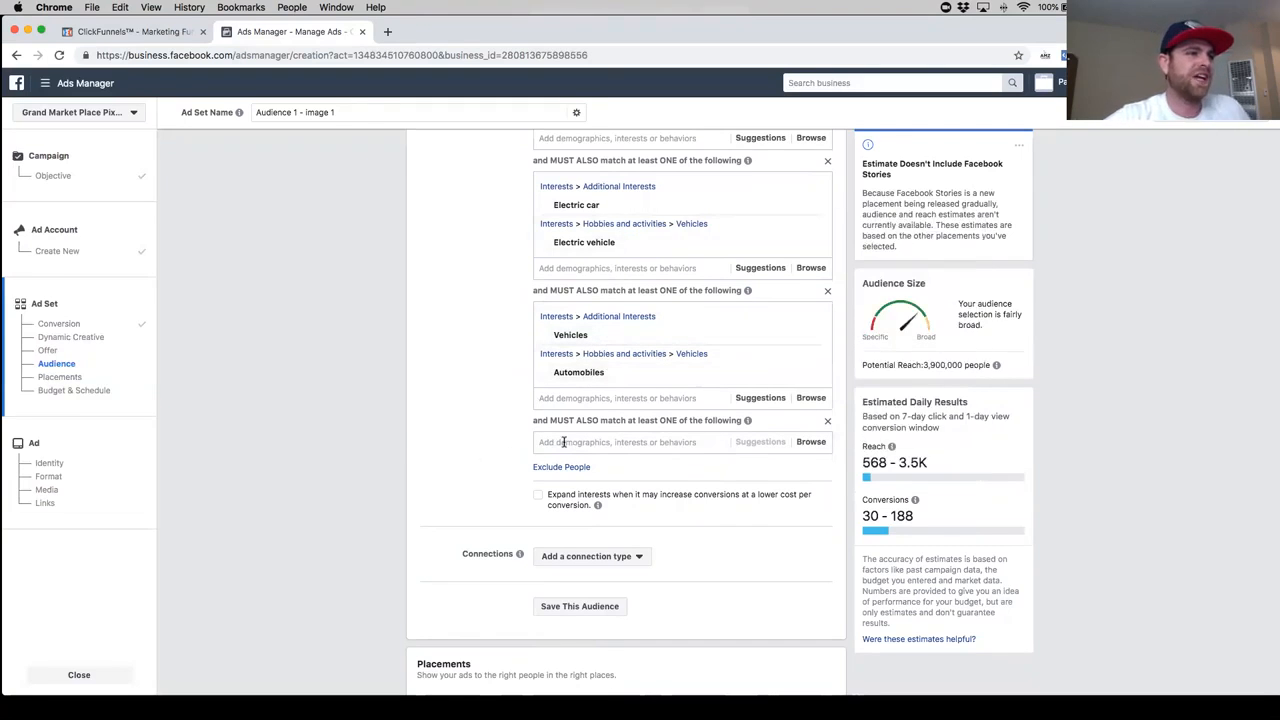
{"action": "left_click", "coordinate": [647, 443]}
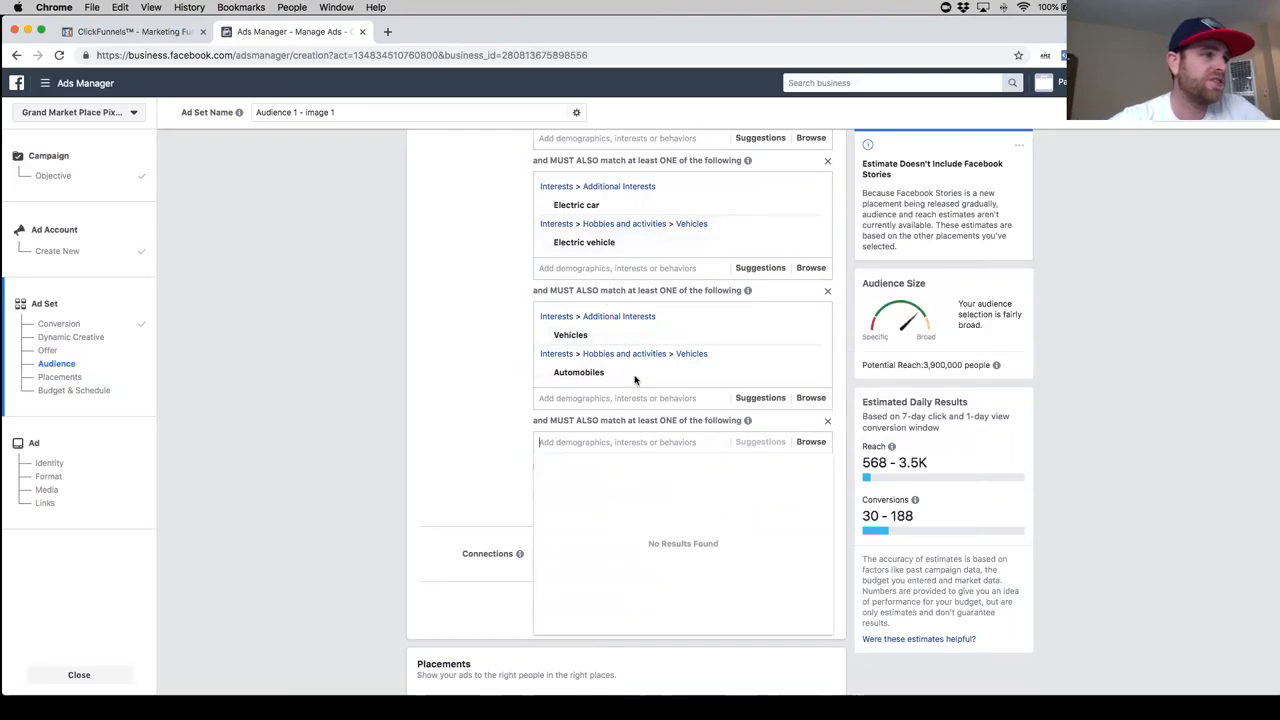
- Remove the interest Vehicles from the second must-also-match group and Electric vehicle from the first
{"action": "mouse_move", "coordinate": [652, 378]}
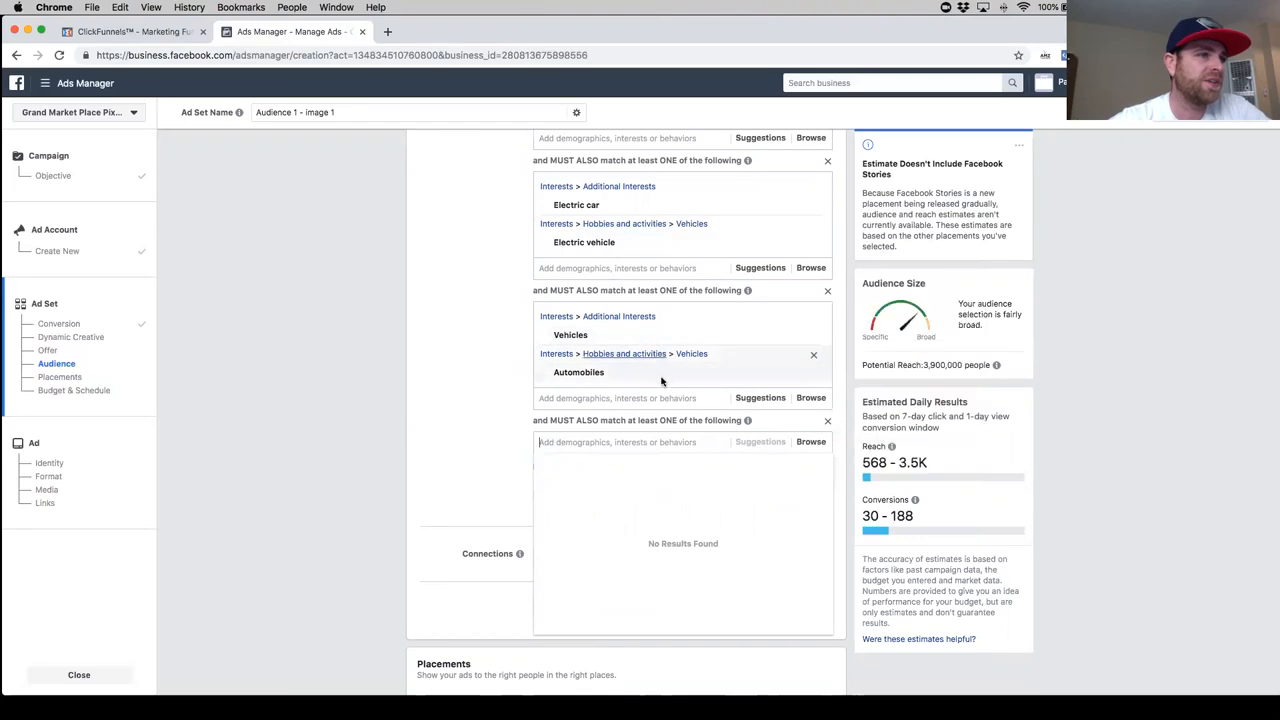
{"action": "left_click", "coordinate": [813, 342]}
{"action": "mouse_move", "coordinate": [624, 244]}
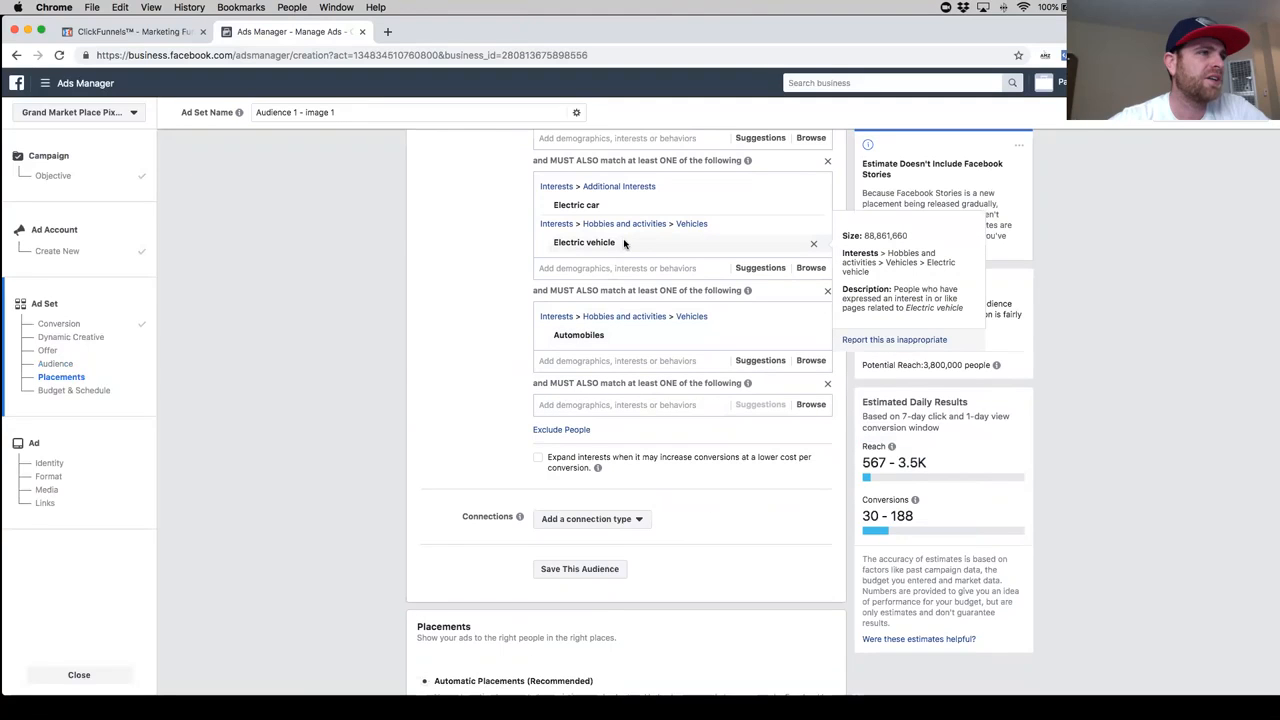
{"action": "left_click", "coordinate": [815, 249]}
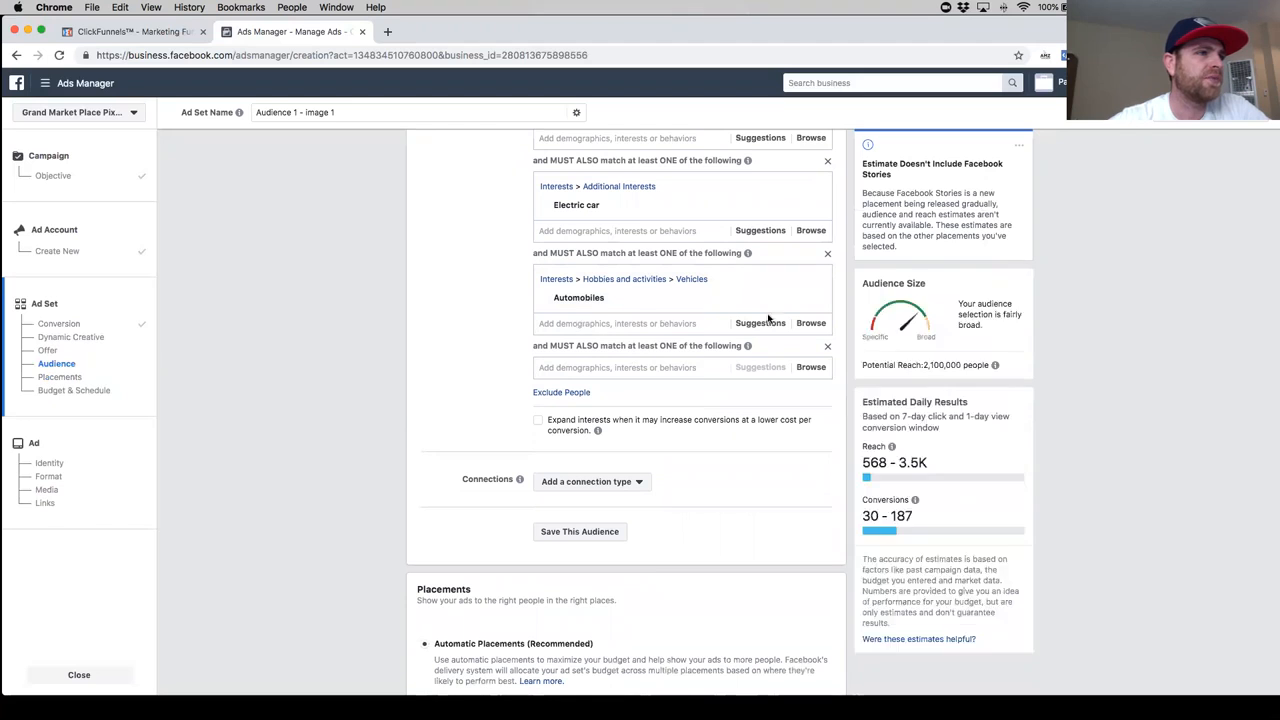
- Add the interest Automobiles to the first must-also-match group alongside Electric car
{"action": "left_click", "coordinate": [598, 230]}
{"action": "type", "text": "autom"}
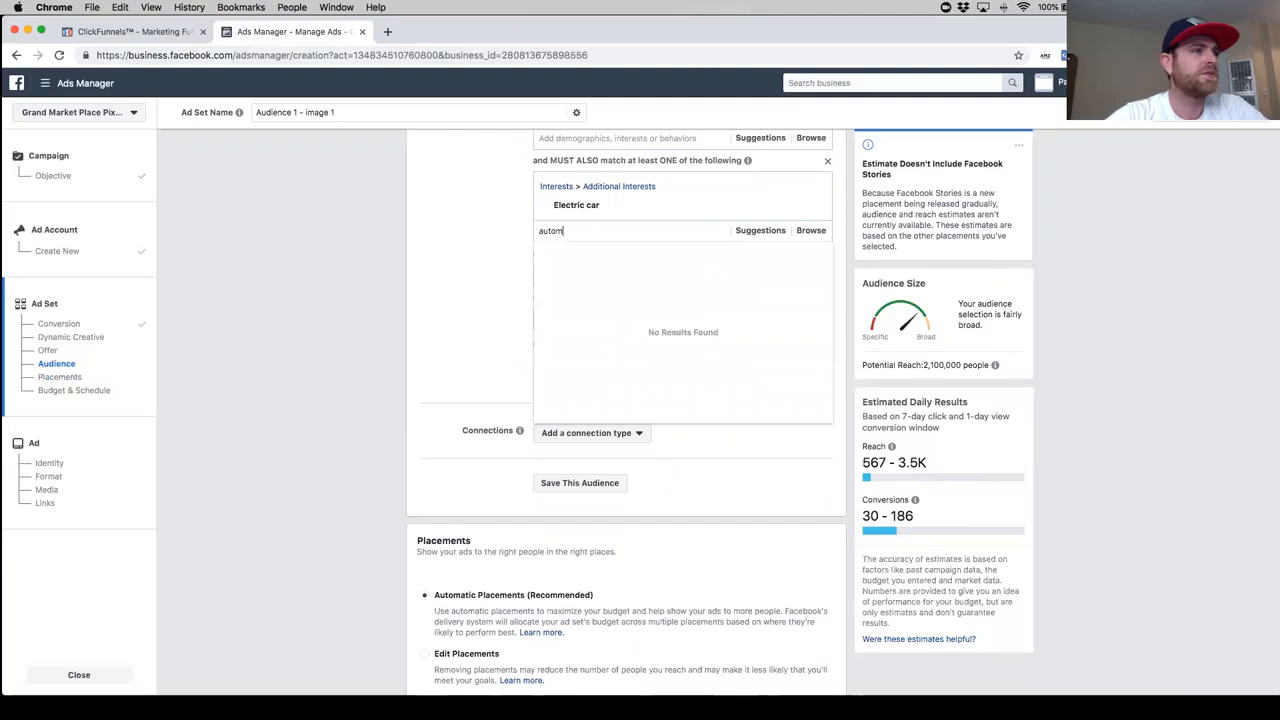
{"action": "left_click", "coordinate": [610, 252]}
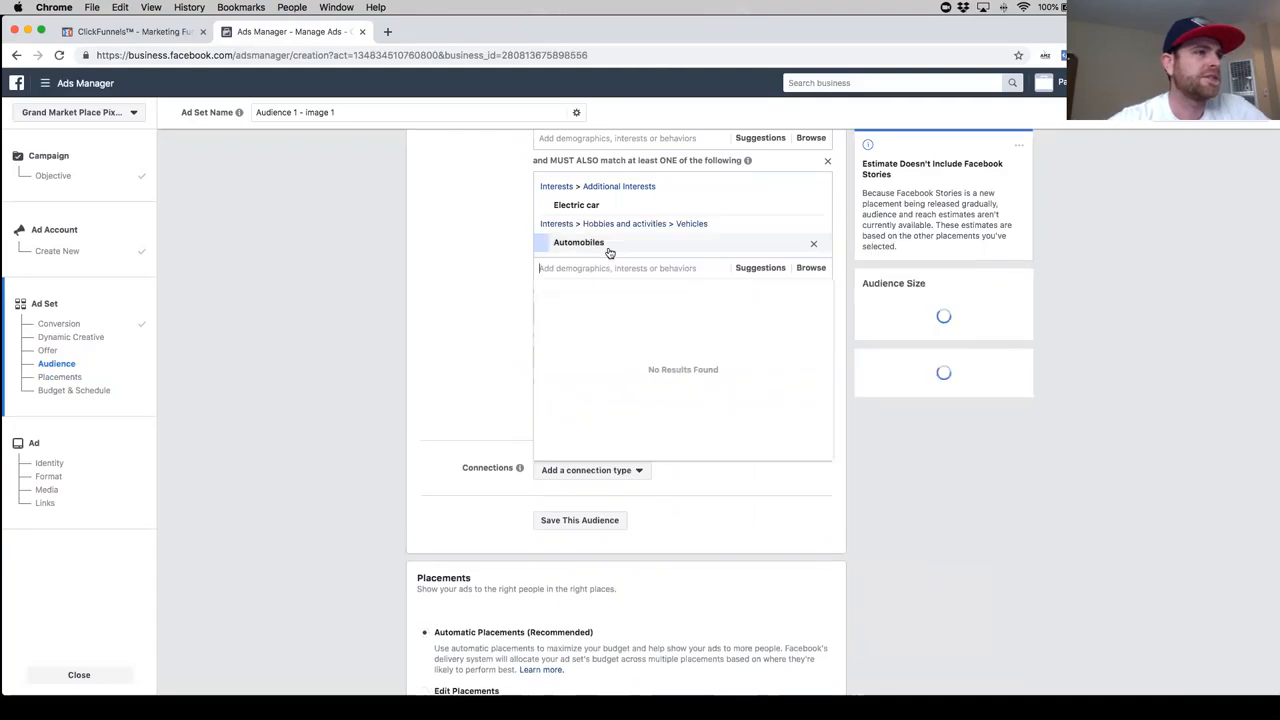
- Remove the empty third must-also-match group and add the interest Mobile phones to the second one
{"action": "left_click", "coordinate": [518, 268]}
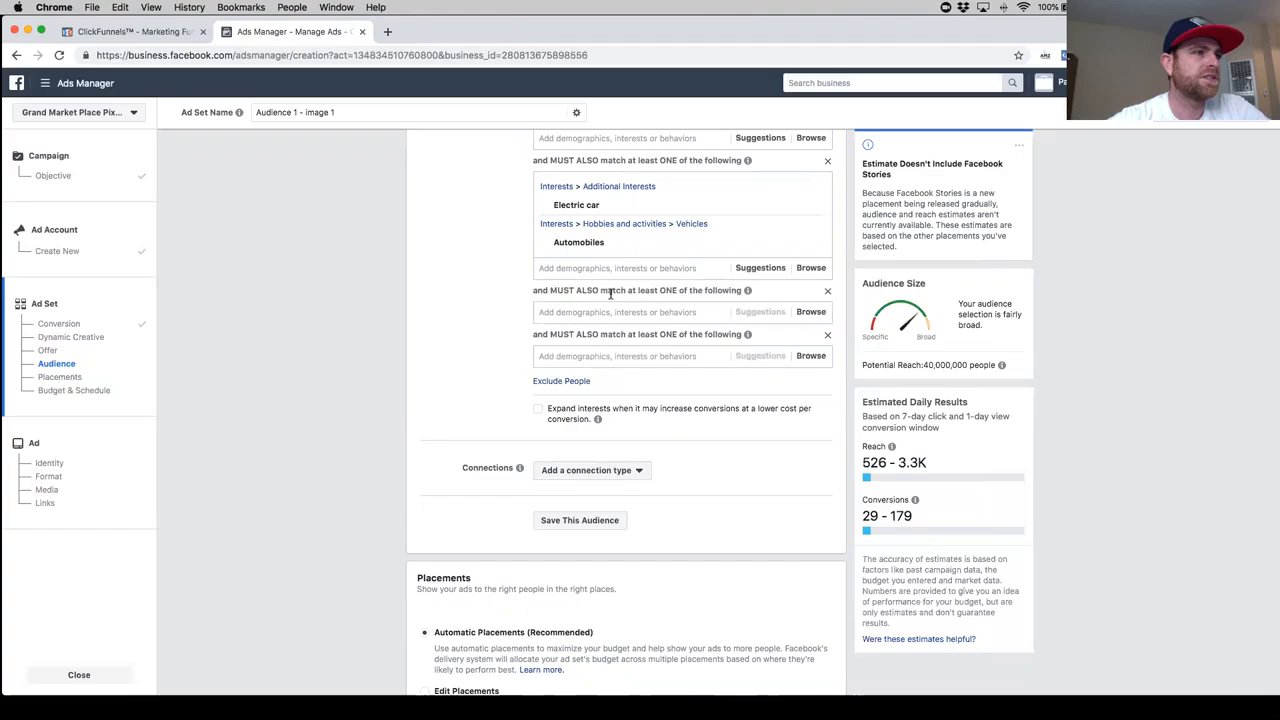
{"action": "left_click", "coordinate": [827, 335]}
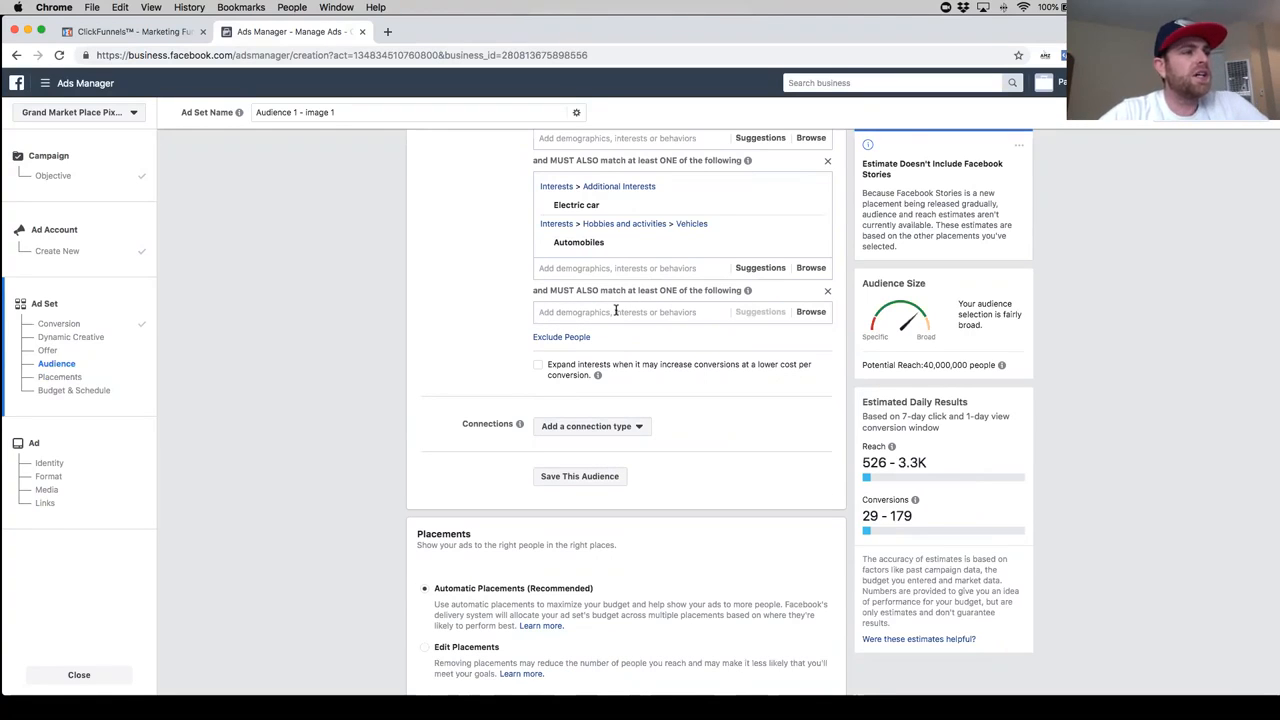
{"action": "left_click", "coordinate": [615, 311]}
{"action": "type", "text": "cell"}
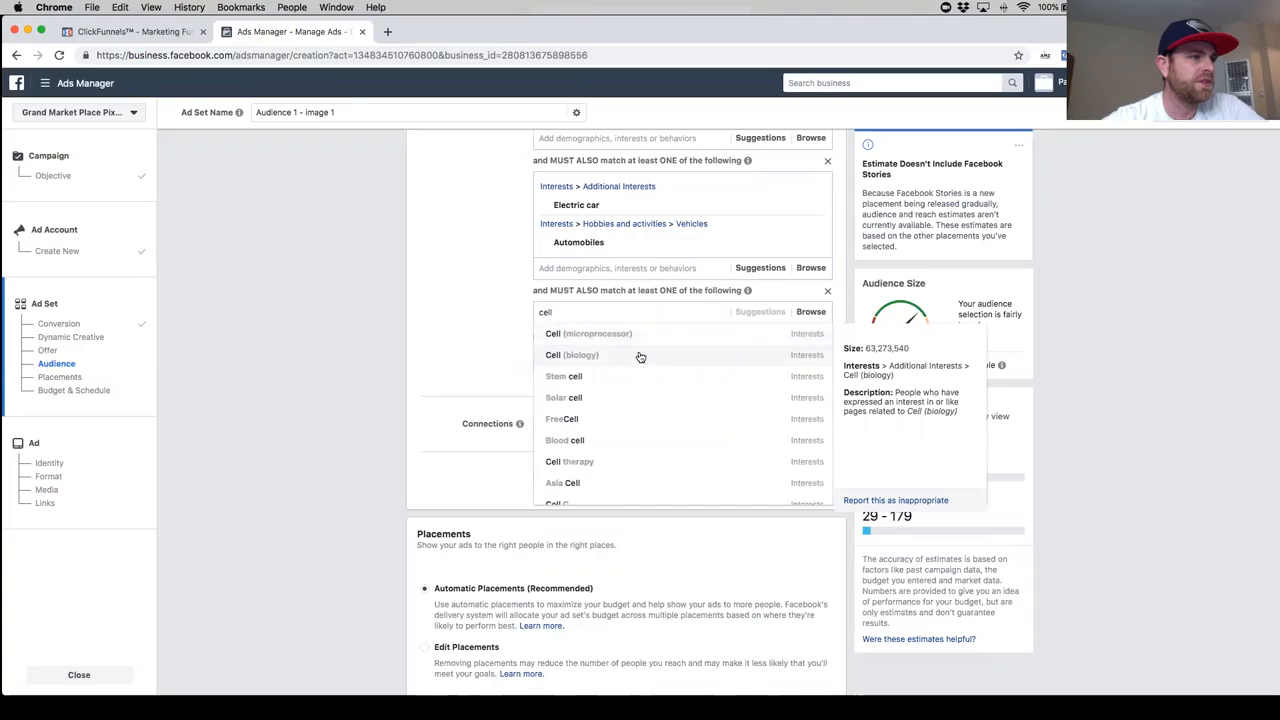
{"action": "type", "text": "phone"}
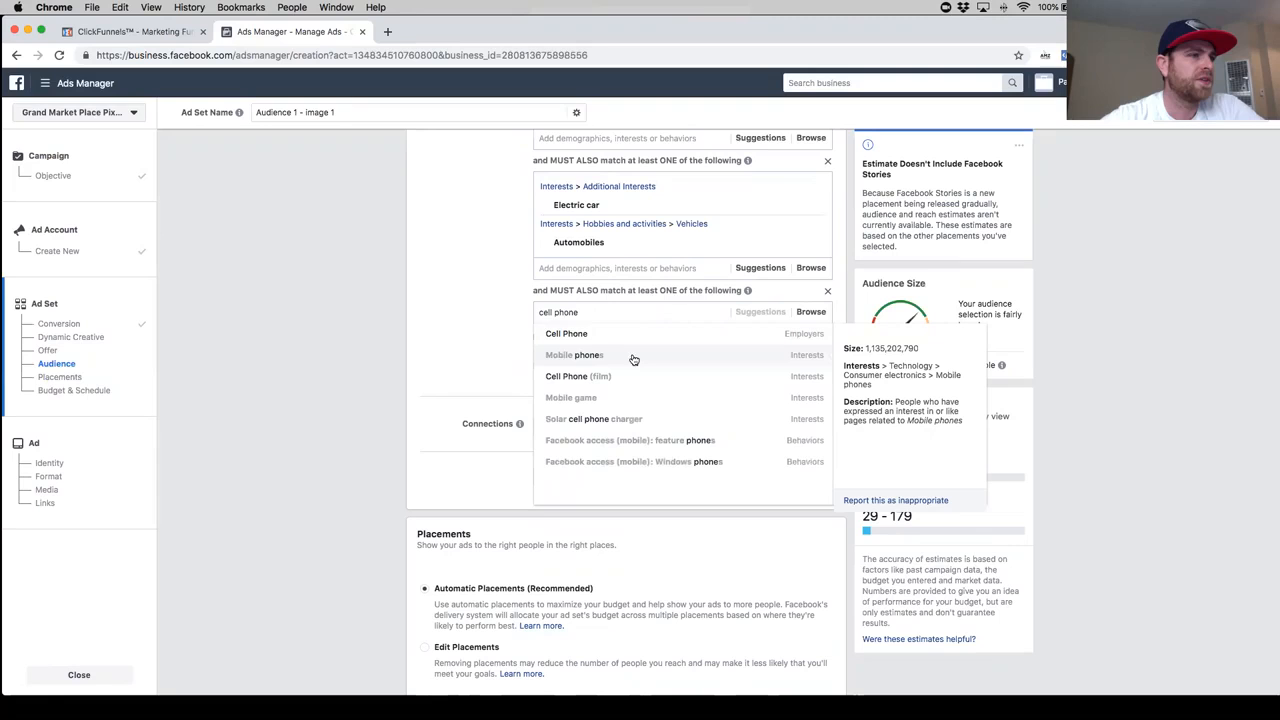
{"action": "left_click", "coordinate": [629, 357]}
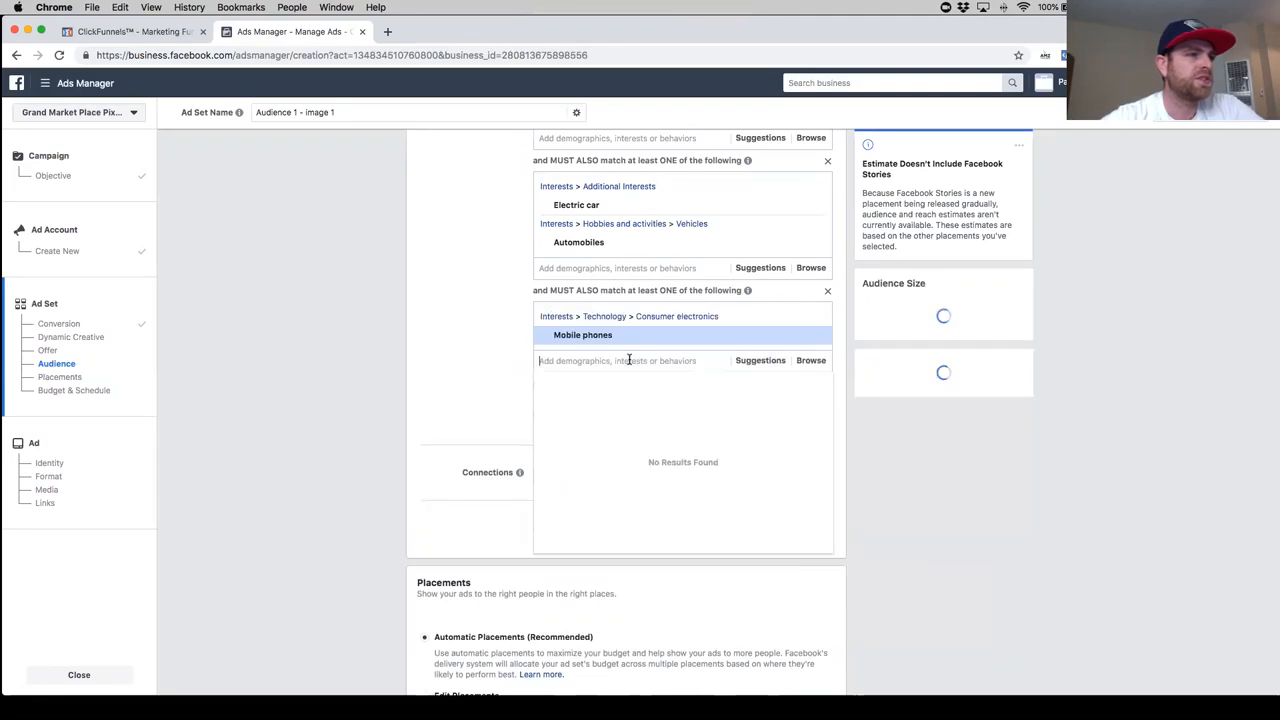
{"action": "left_click", "coordinate": [496, 362]}
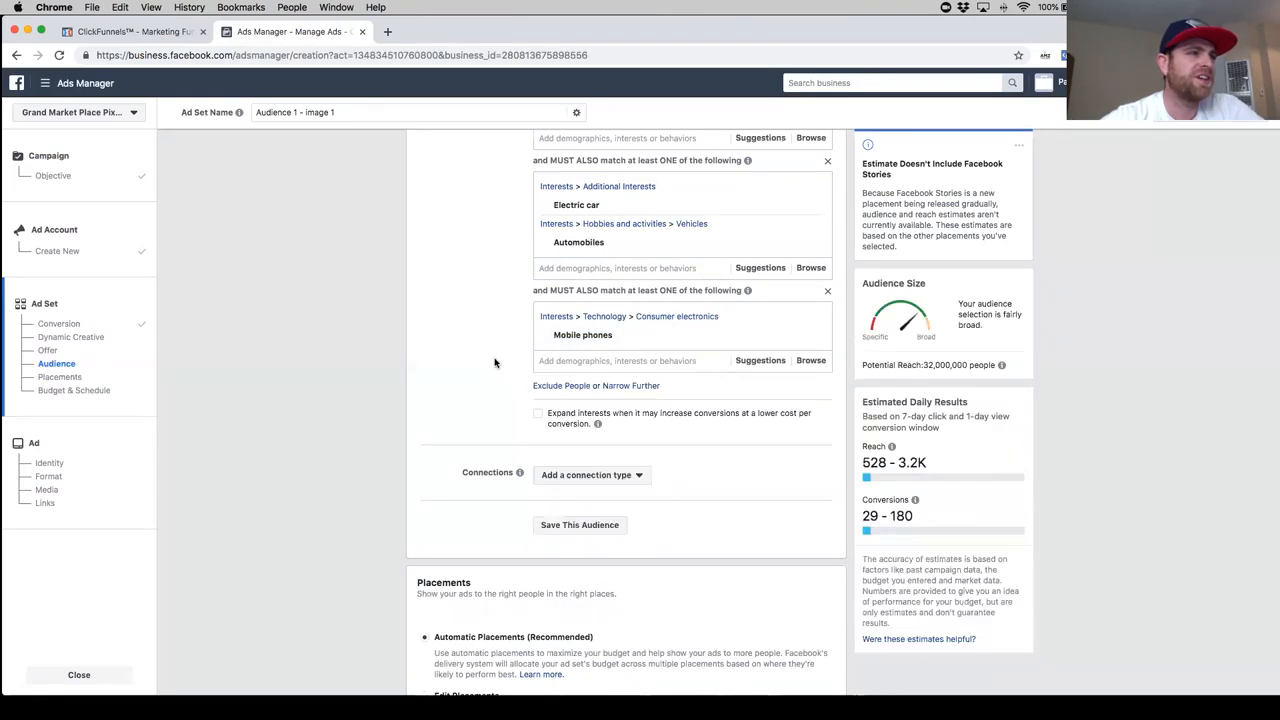
- Remove the interest Electric car from the first must-also-match group, leaving Automobiles in it
{"action": "mouse_move", "coordinate": [617, 209]}
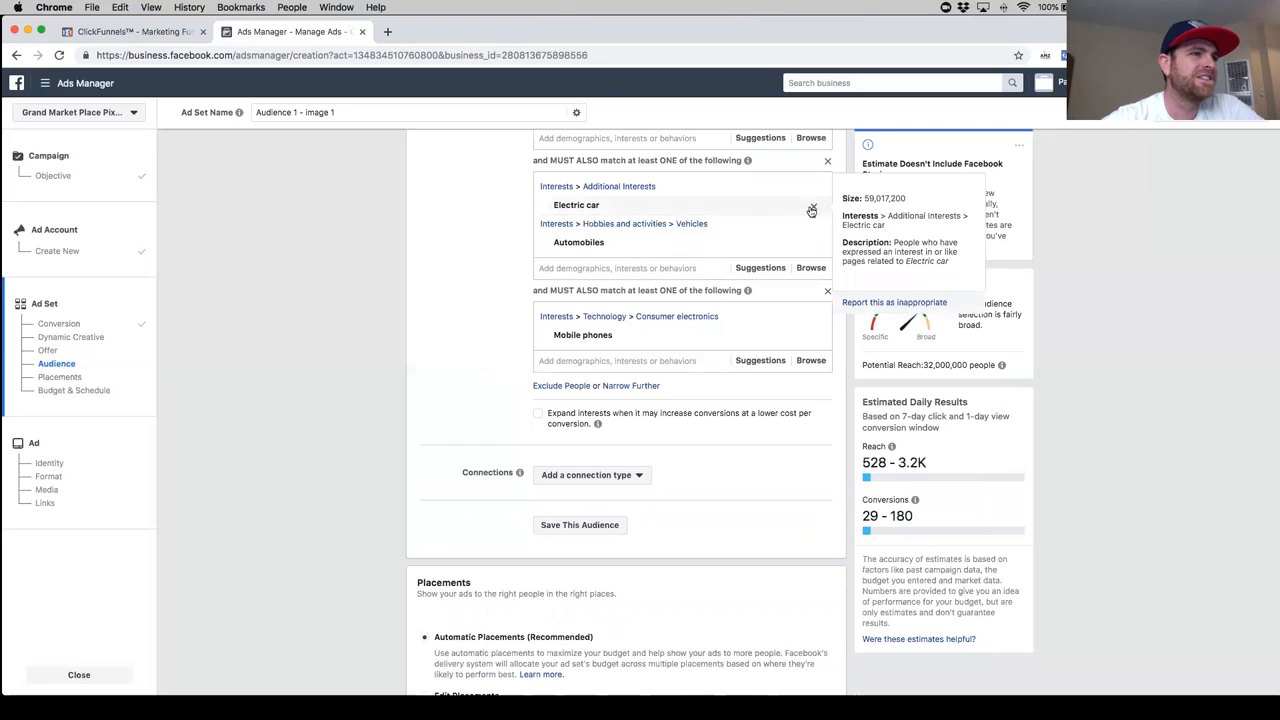
{"action": "left_click", "coordinate": [814, 209]}
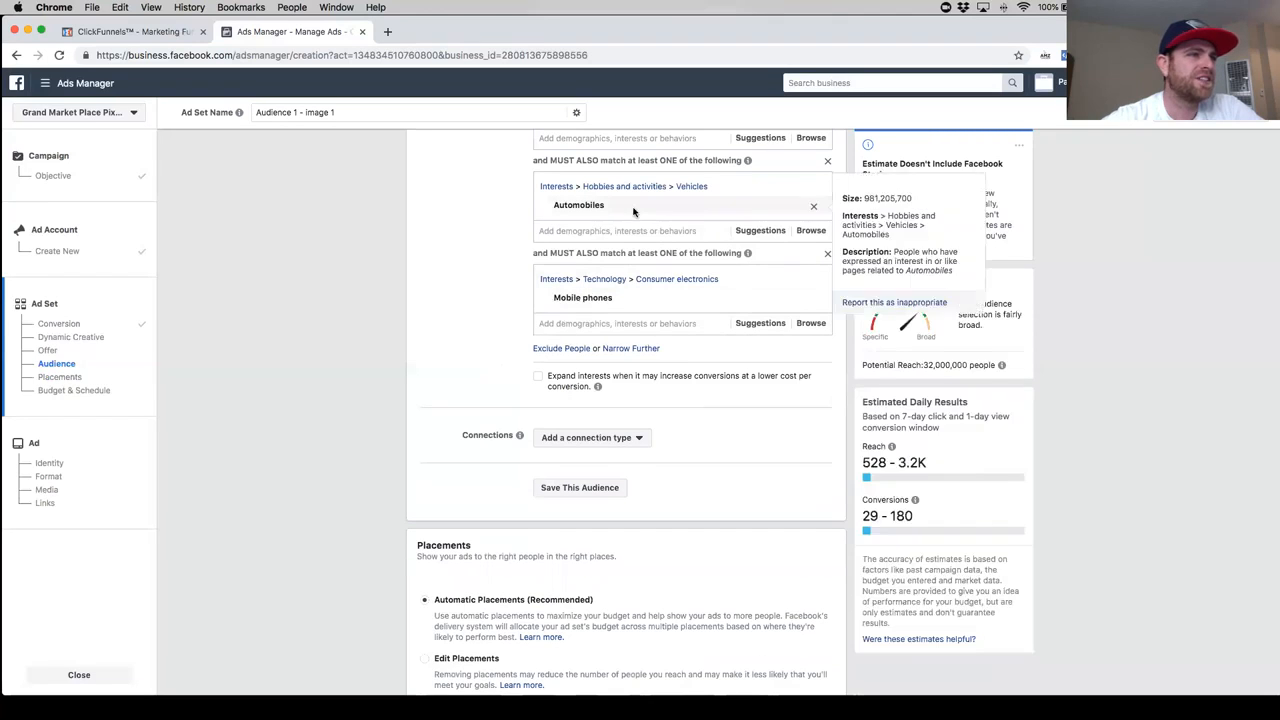
{"action": "scroll", "coordinate": [485, 337], "scroll_direction": "up", "scroll_amount": 2}
{"action": "scroll", "coordinate": [485, 337], "scroll_direction": "down", "scroll_amount": 2}
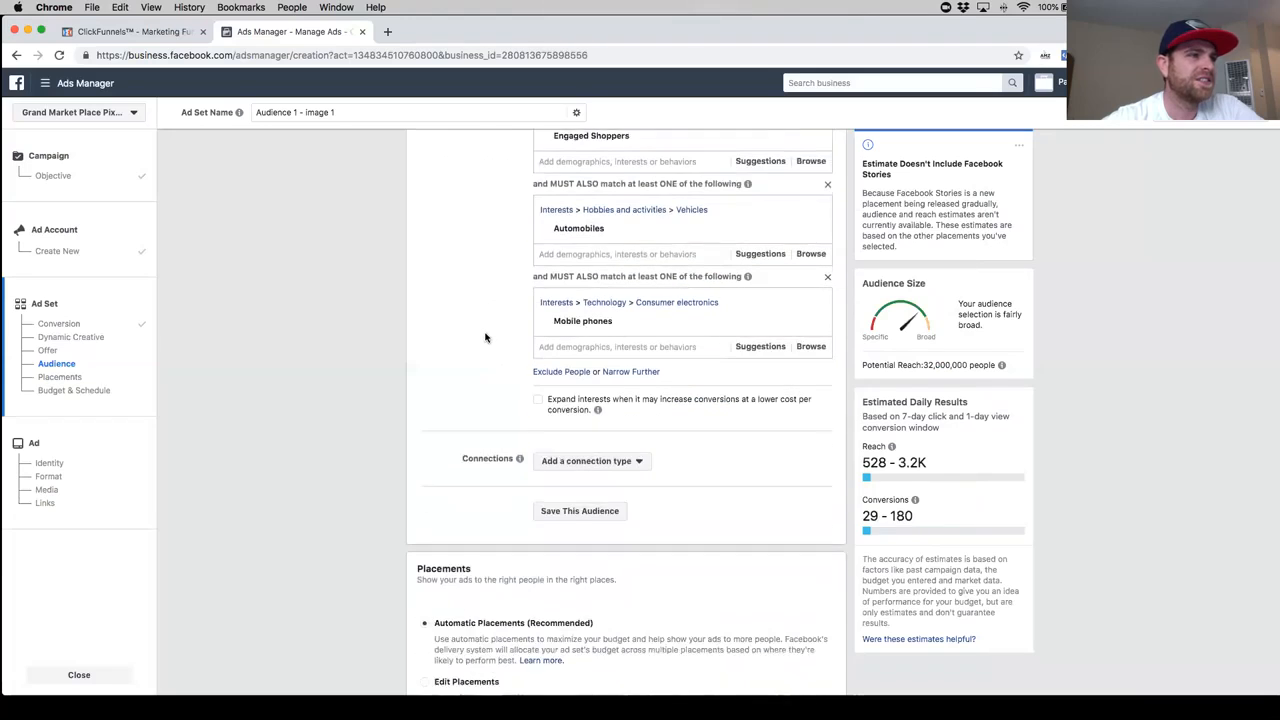
- Search for phone case as an interest in the second must-also-match group and clear the query
{"action": "left_click", "coordinate": [620, 336]}
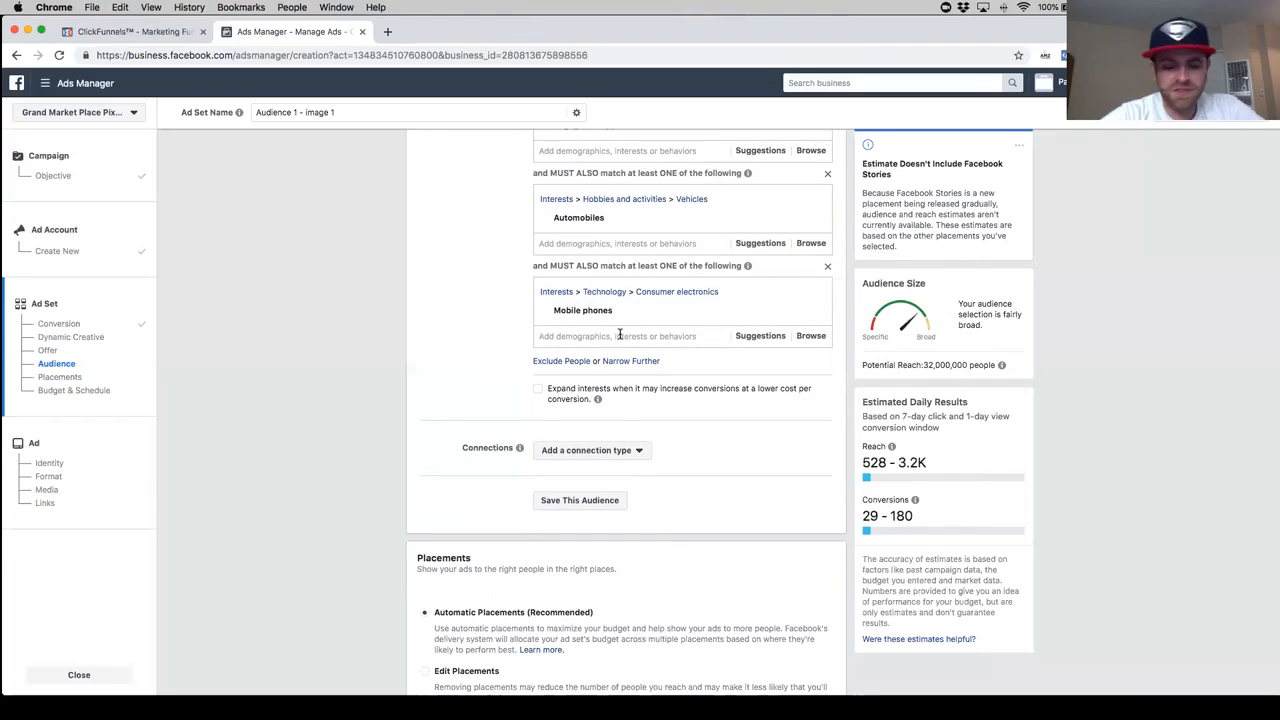
{"action": "type", "text": "p"}
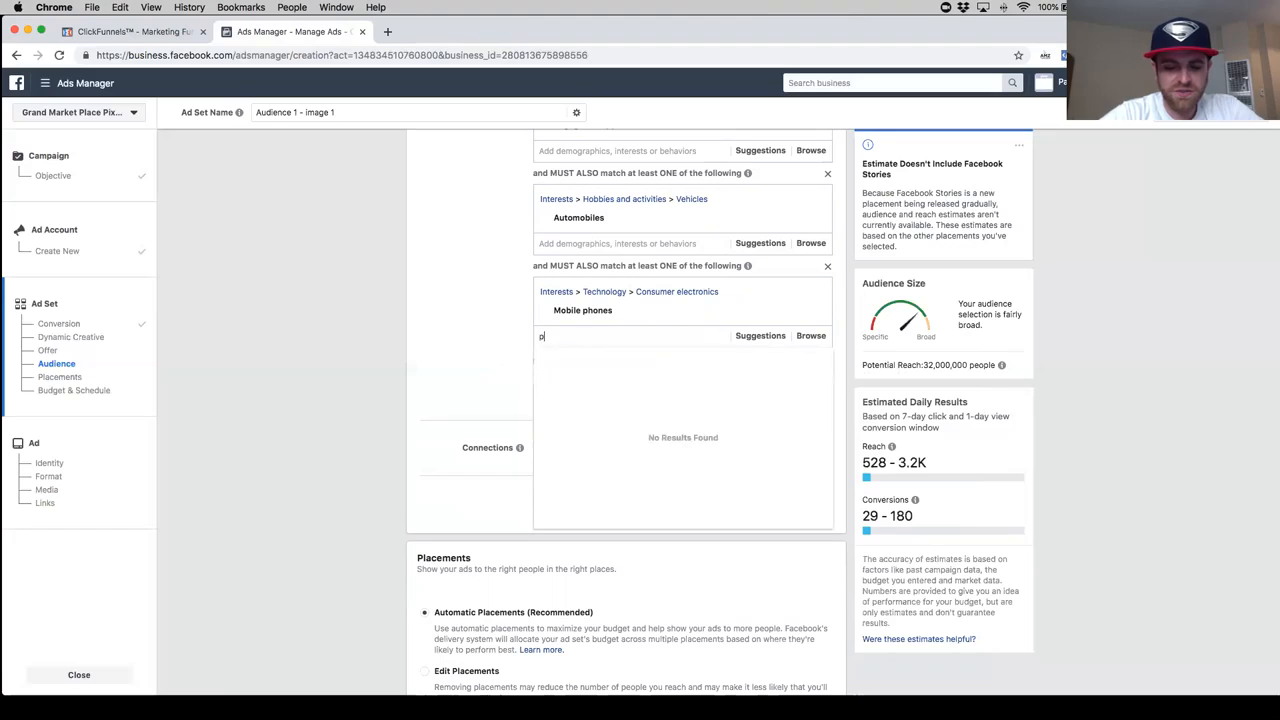
{"action": "type", "text": "hone case"}
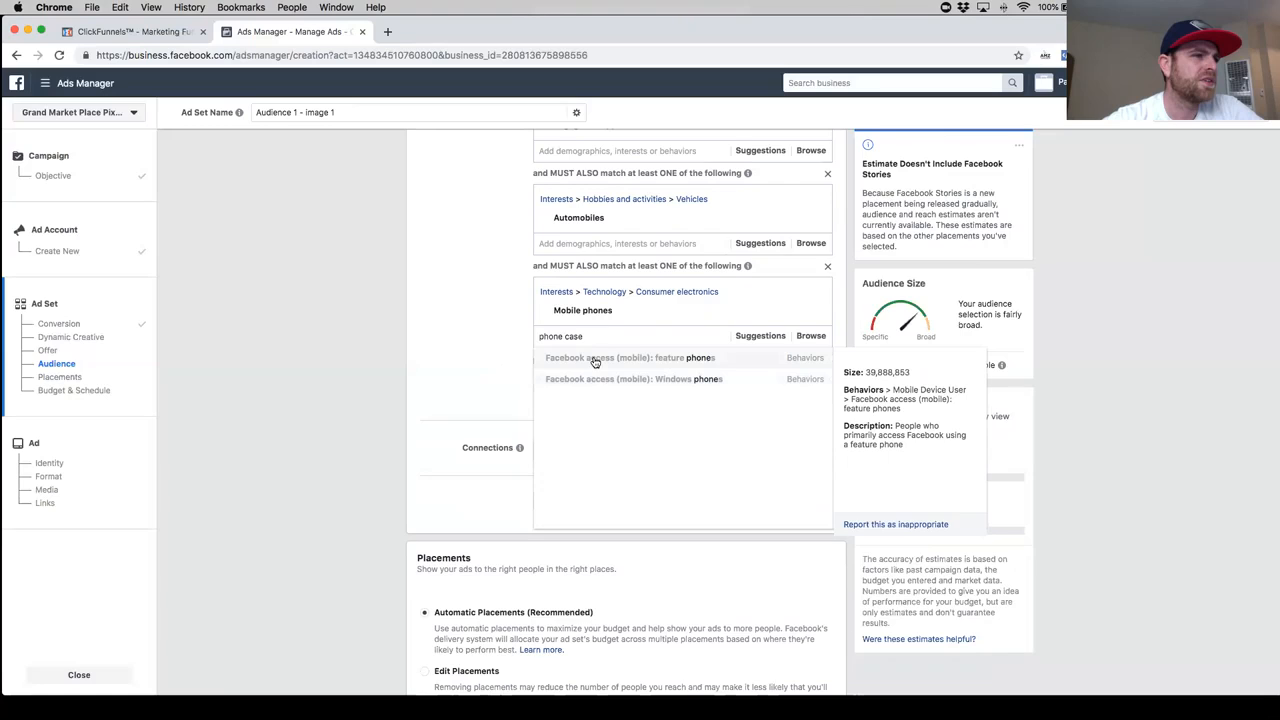
{"action": "left_click_drag", "start_coordinate": [594, 336], "coordinate": [514, 338]}
{"action": "key", "text": "BackSpace"}
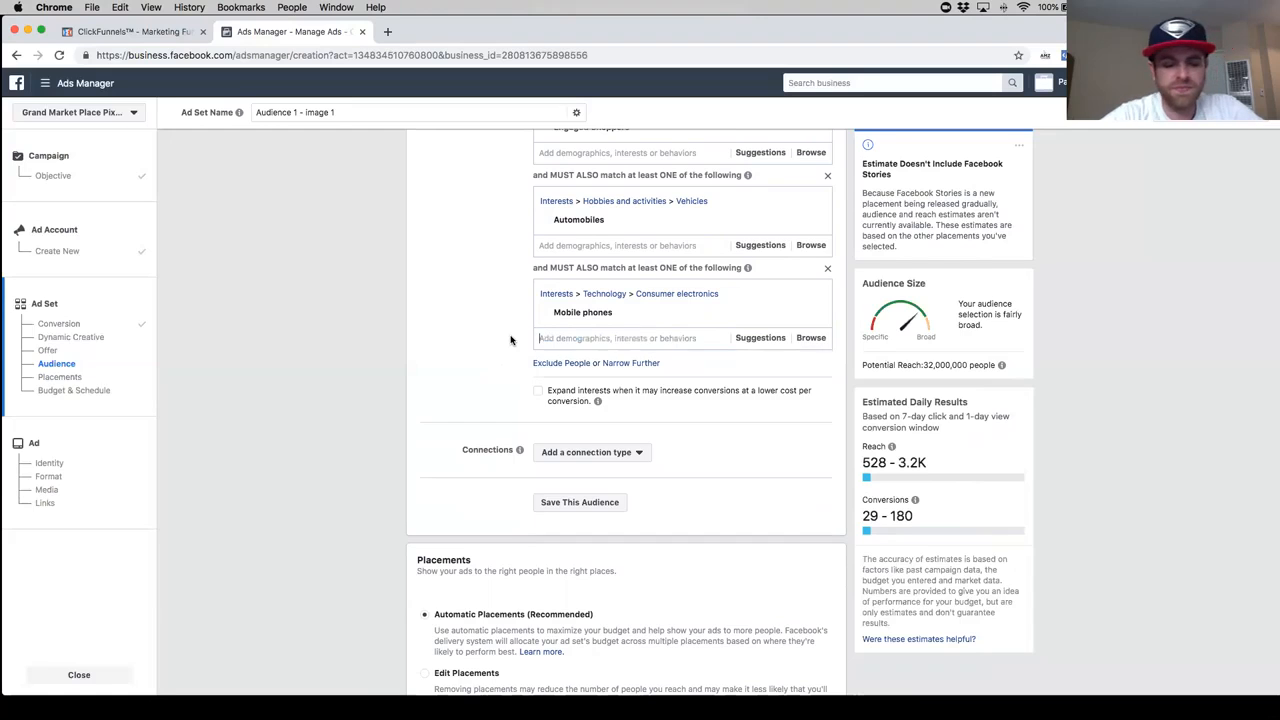
- Add the interest Mobile phone accessories to the second must-also-match group alongside Mobile phones
{"action": "type", "text": "phone "}
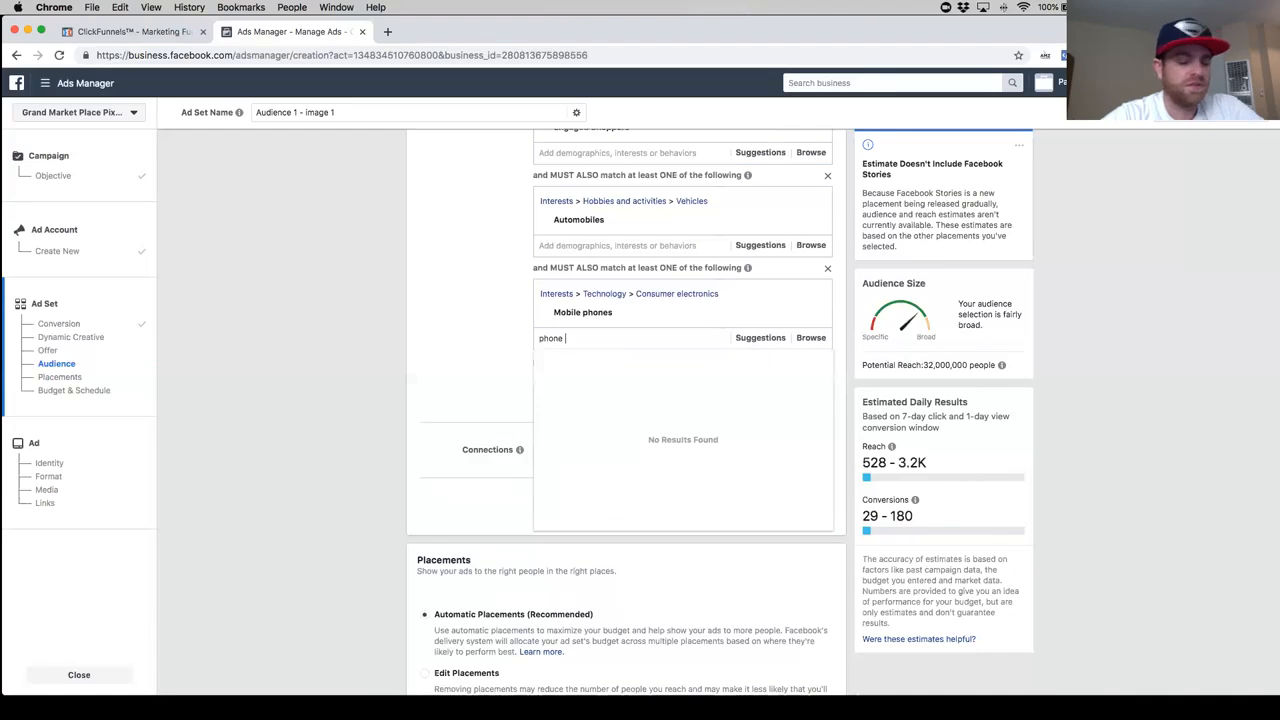
{"action": "type", "text": "ac"}
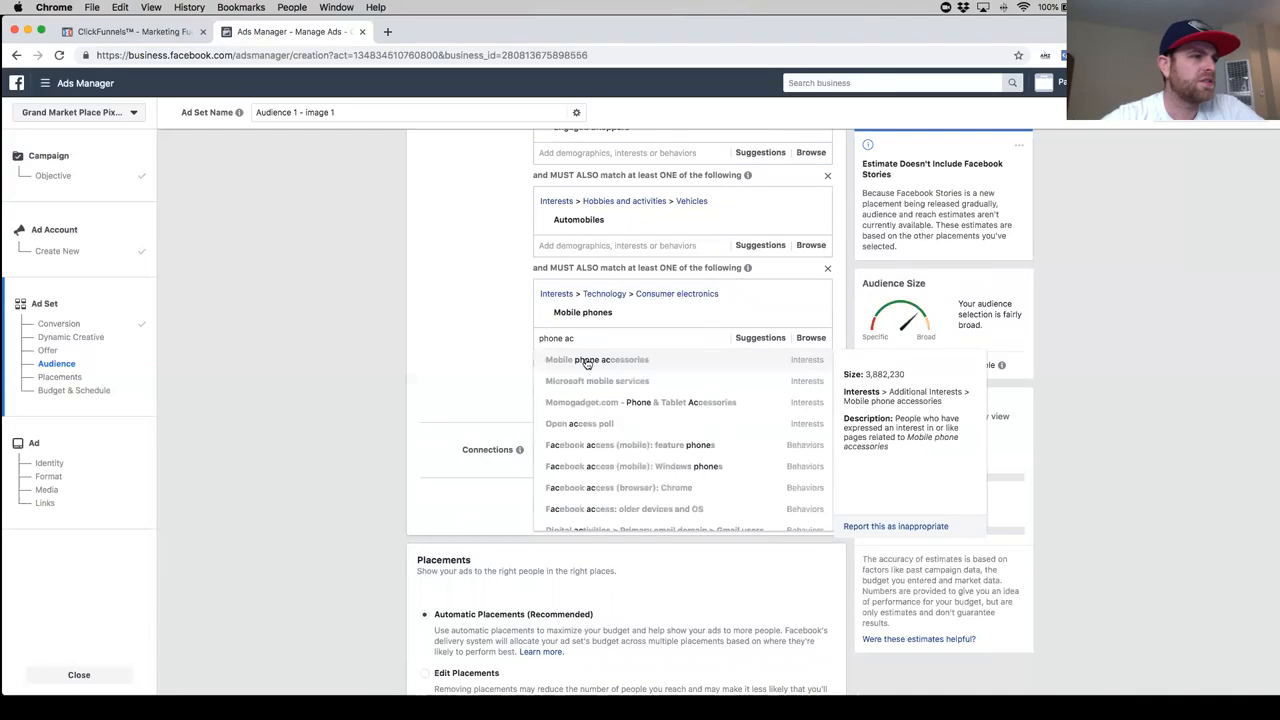
{"action": "type", "text": "c"}
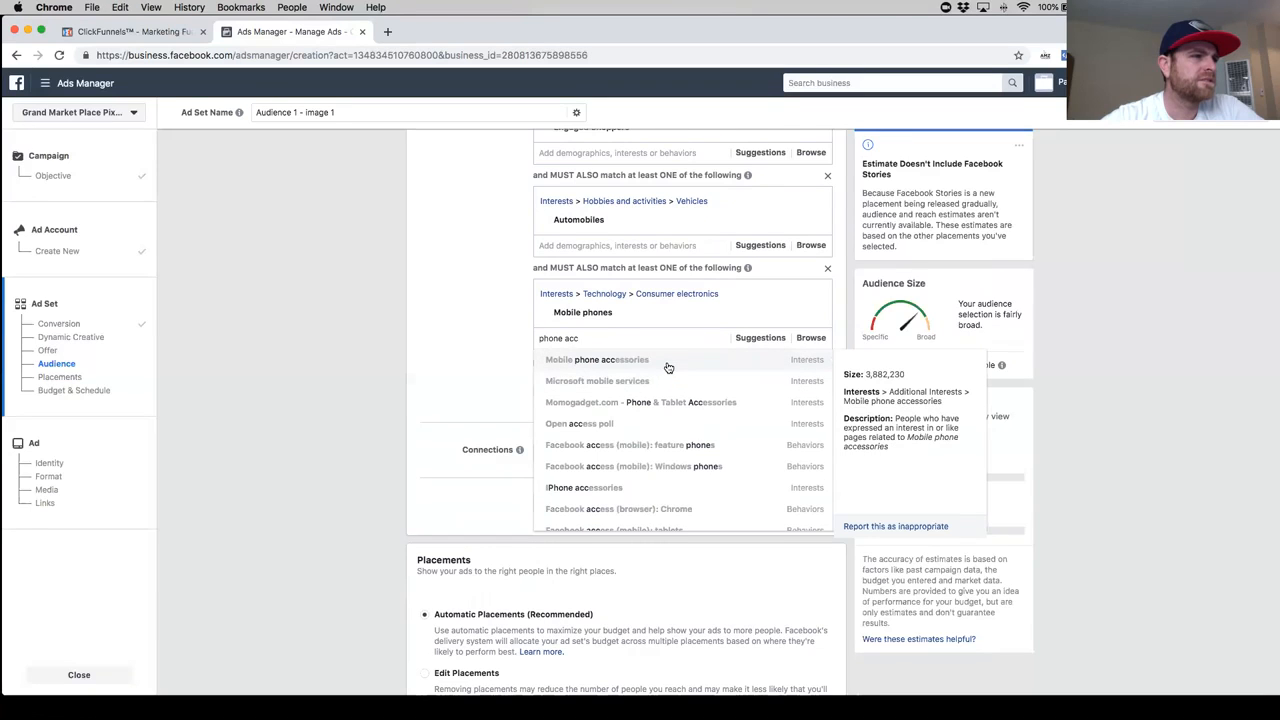
{"action": "left_click", "coordinate": [668, 360]}
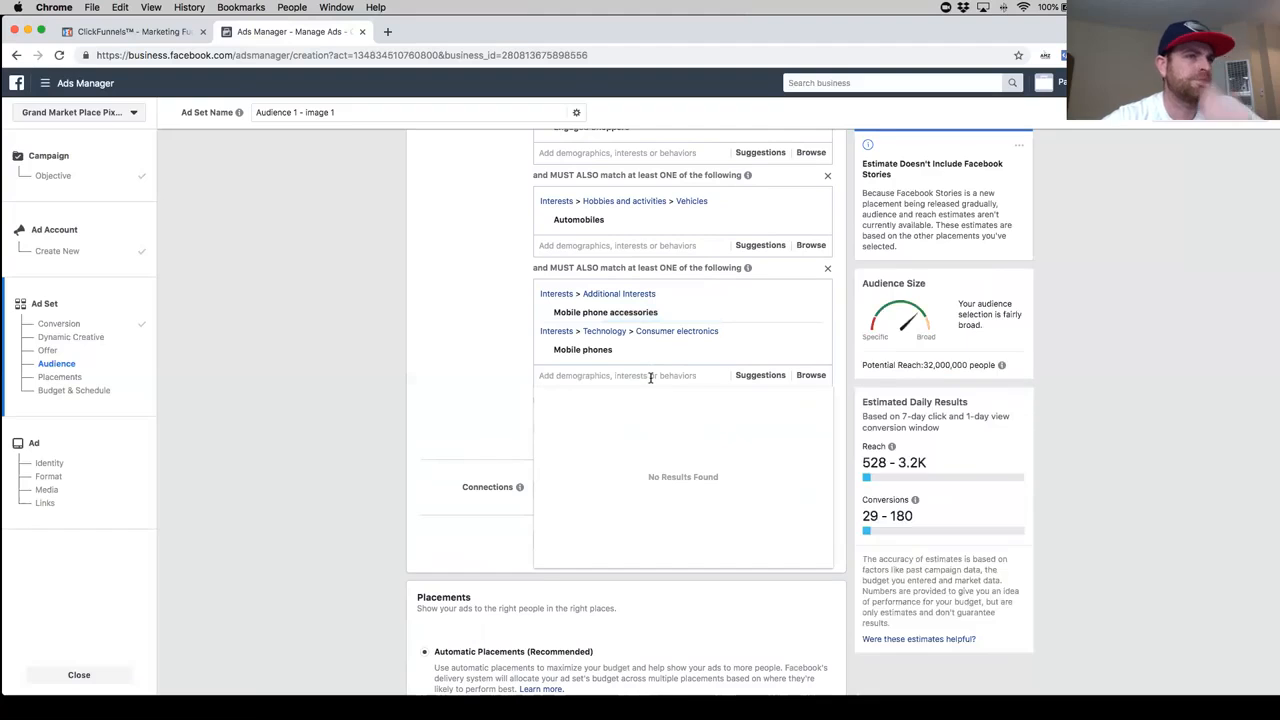
- Review the chosen targeting groups and search for "maget phone holder" in the second must-also-match group
{"action": "scroll", "coordinate": [629, 368], "scroll_direction": "up", "scroll_amount": 1}
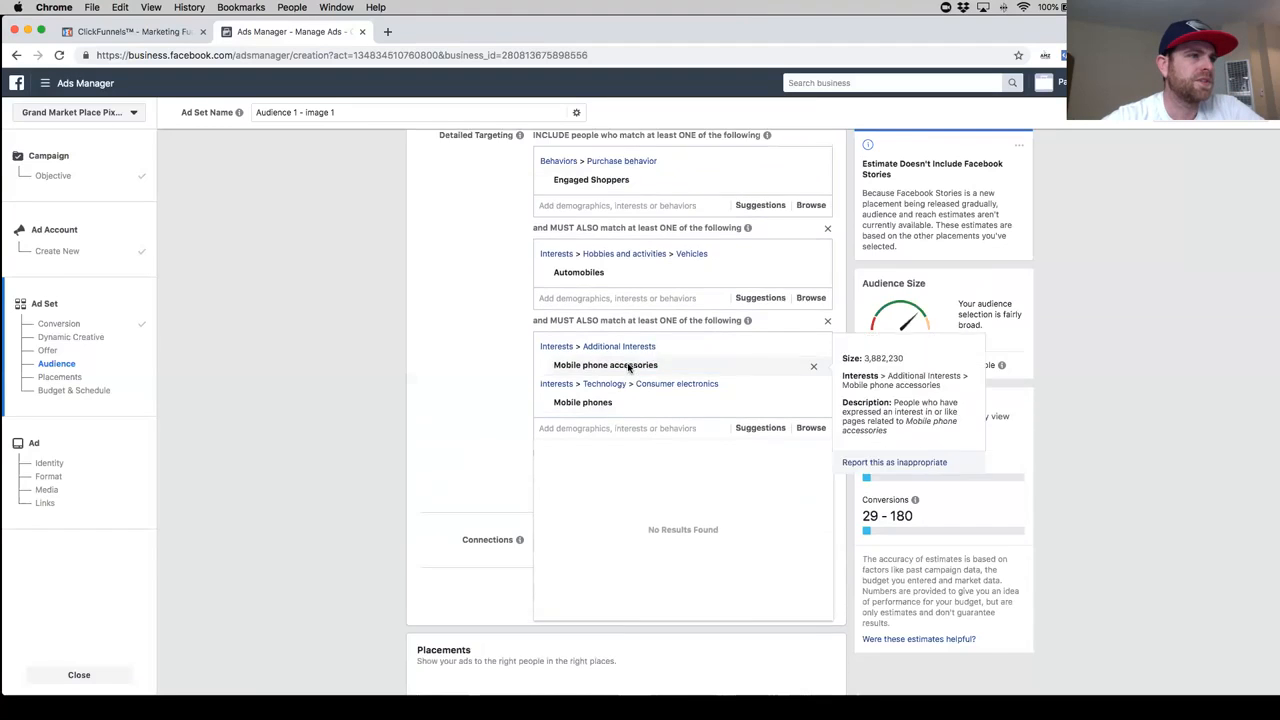
{"action": "scroll", "coordinate": [606, 262], "scroll_direction": "up", "scroll_amount": 1}
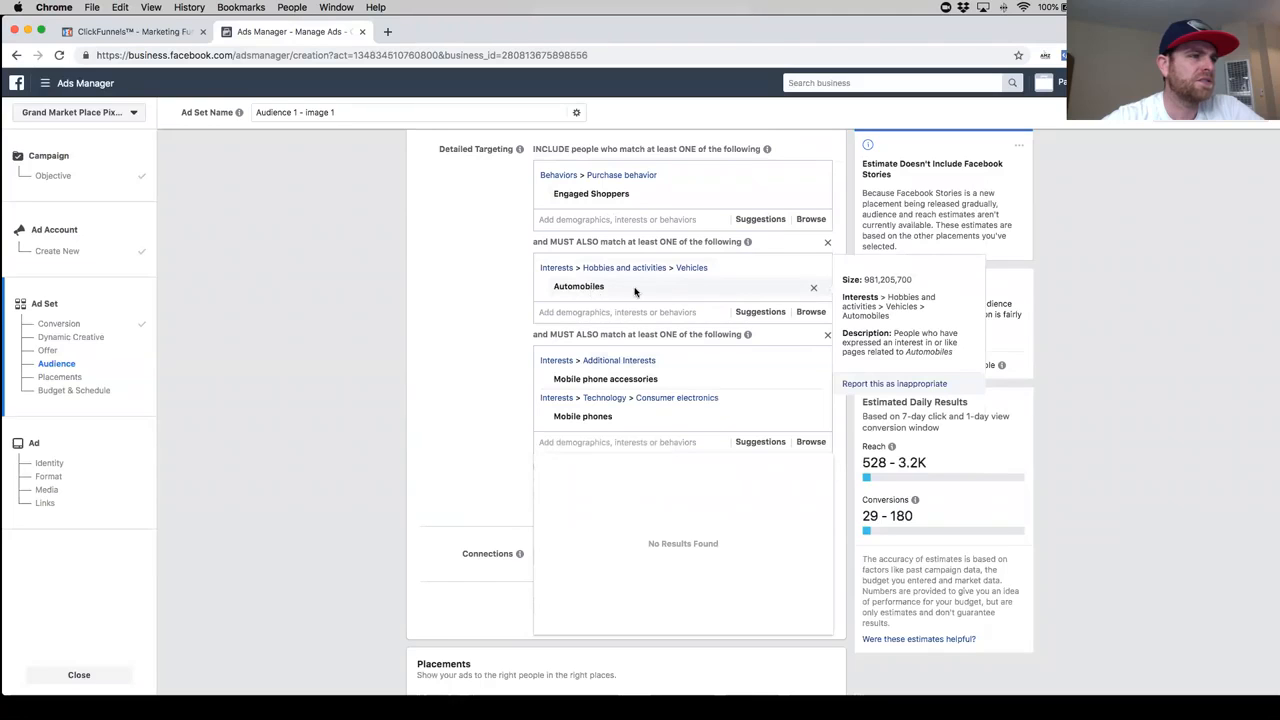
{"action": "scroll", "coordinate": [630, 320], "scroll_direction": "down", "scroll_amount": 1}
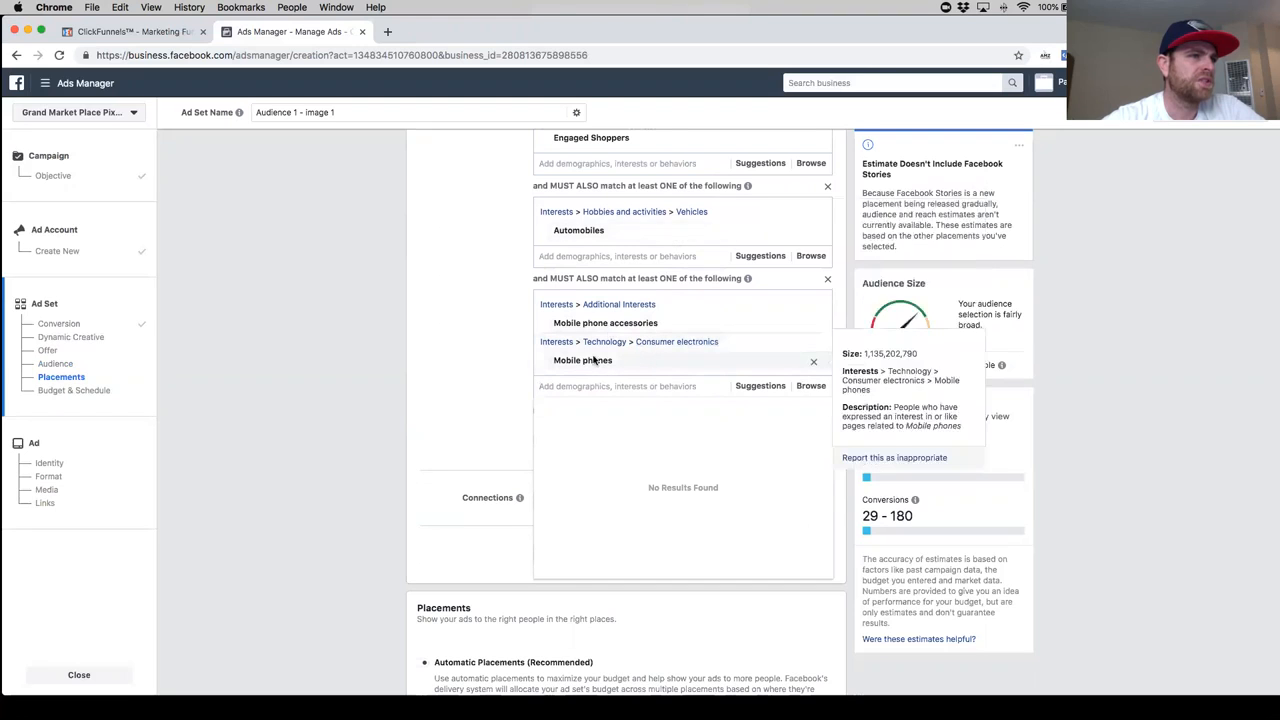
{"action": "scroll", "coordinate": [508, 369], "scroll_direction": "down", "scroll_amount": 1}
{"action": "scroll", "coordinate": [508, 369], "scroll_direction": "down", "scroll_amount": 1}
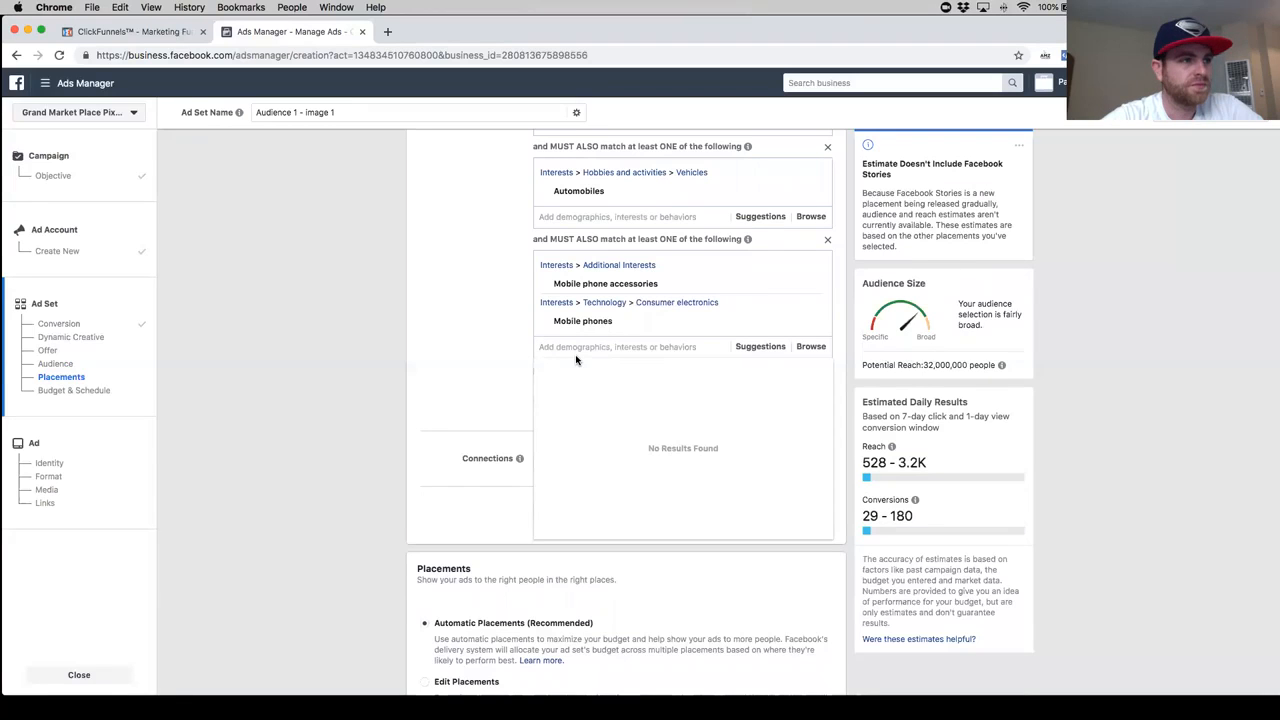
{"action": "type", "text": "maget phone holder"}
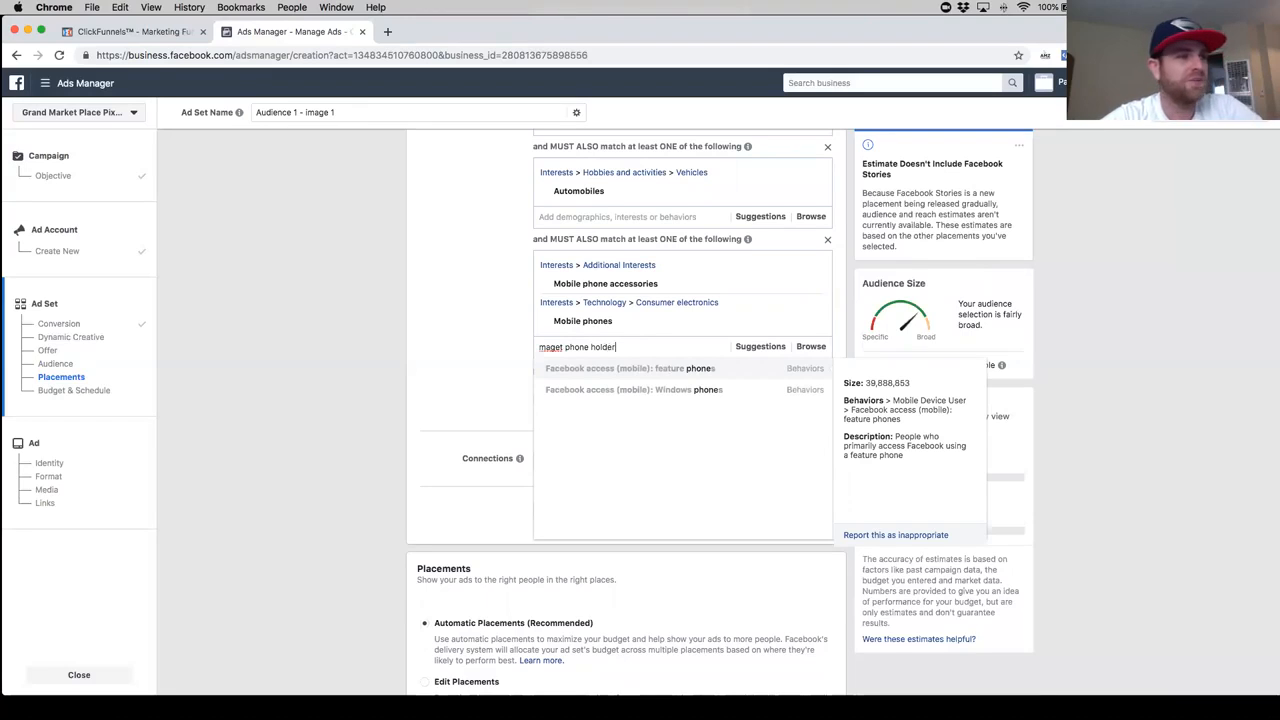
{"action": "right_click", "coordinate": [556, 349]}
{"action": "key", "text": "Escape"}
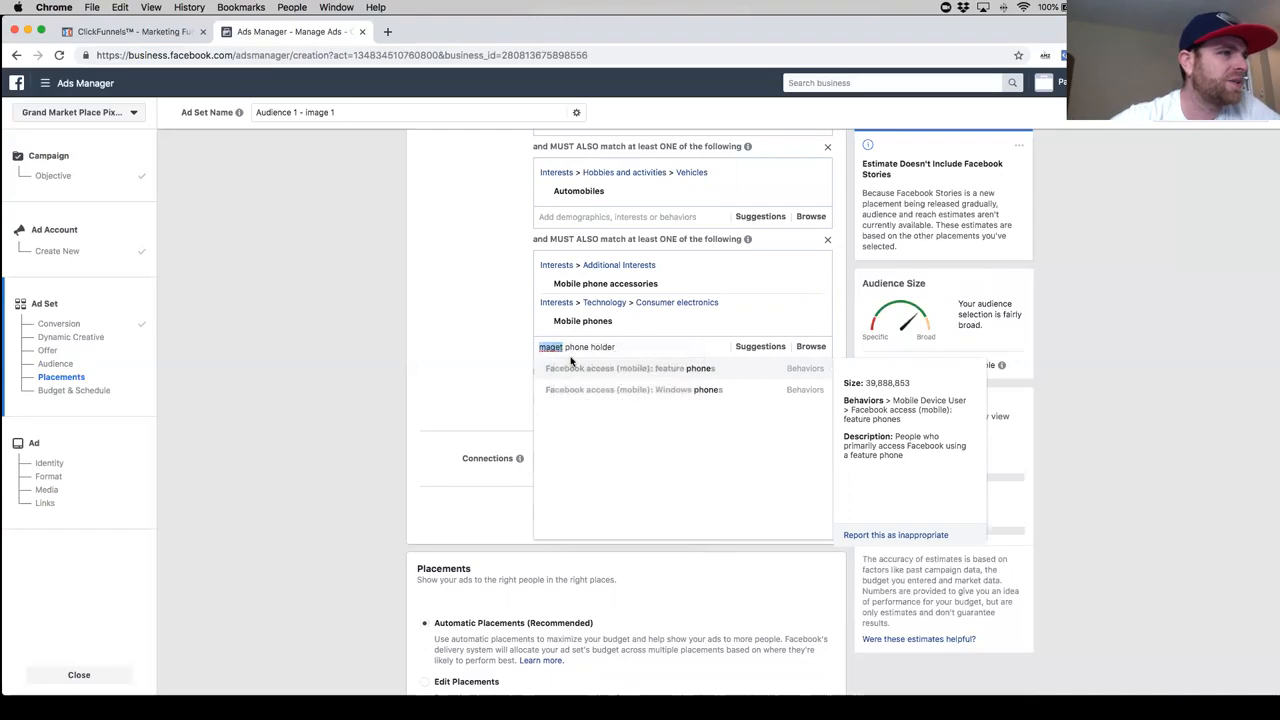
{"action": "left_click", "coordinate": [562, 347]}
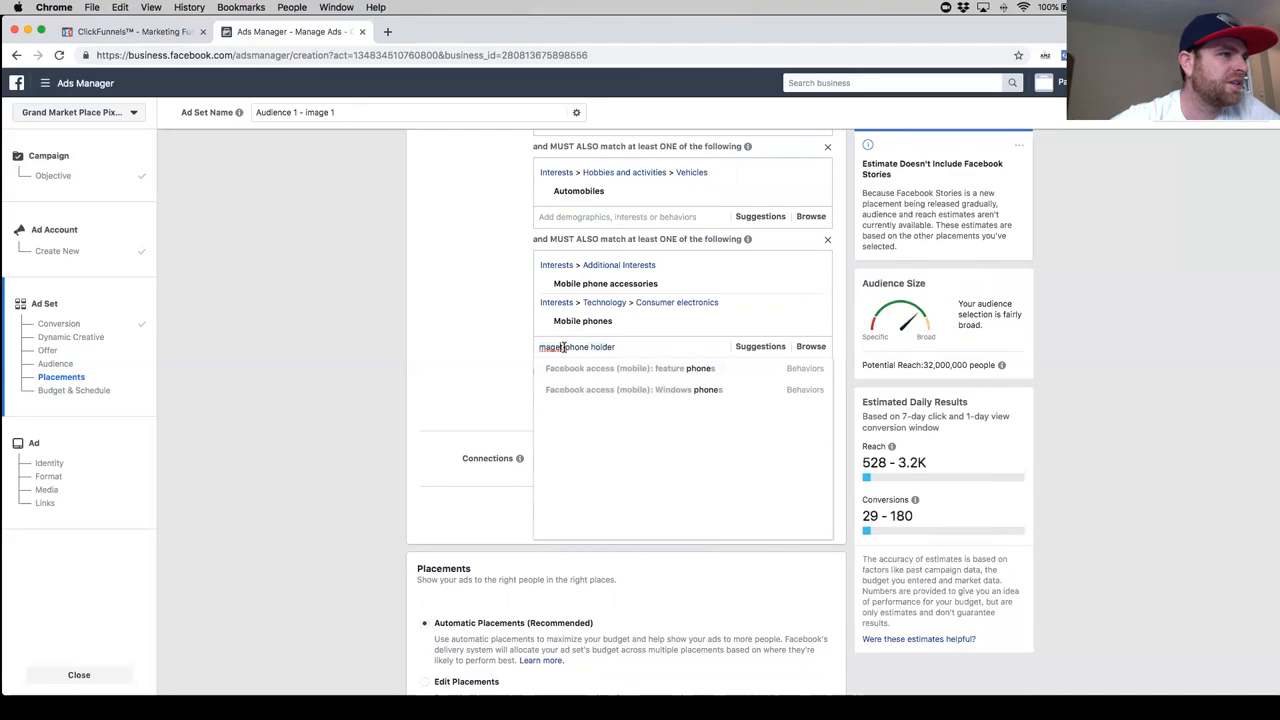
{"action": "triple_click", "coordinate": [568, 349]}
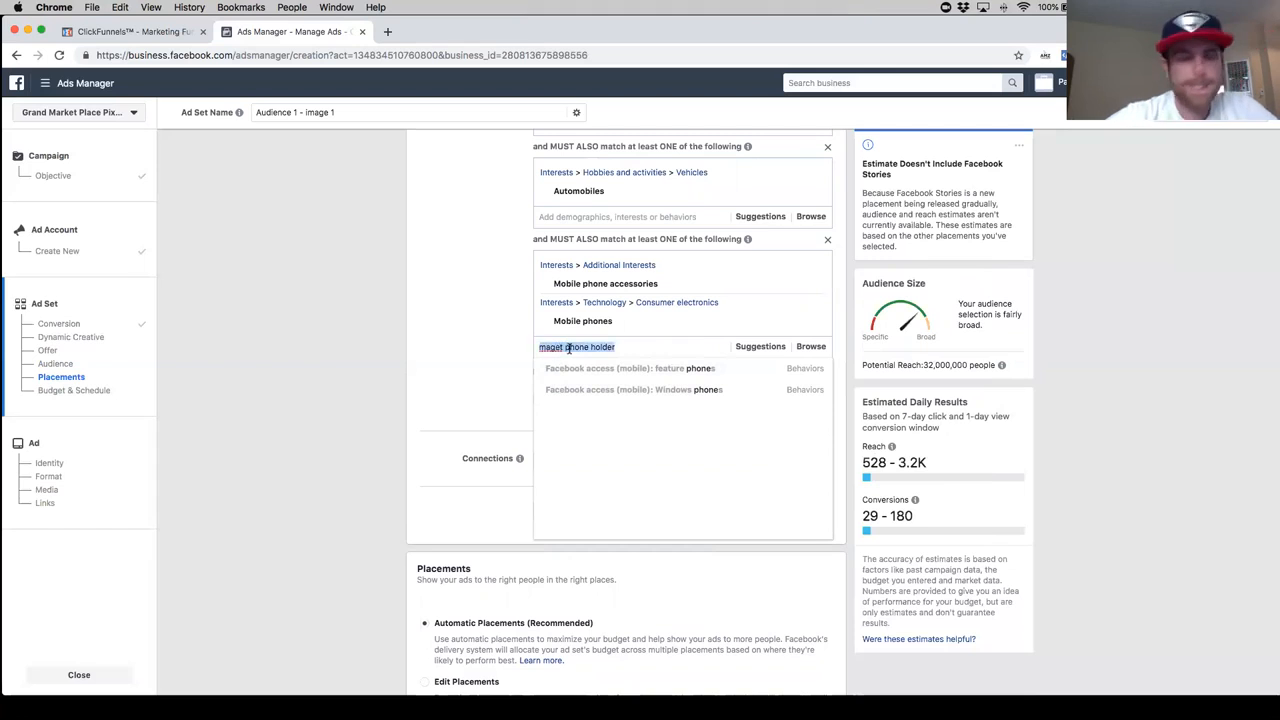
- Try adding the interest Magnet to the second must-also-match group alongside the mobile phone interests
{"action": "type", "text": "n"}
{"action": "type", "text": "ma"}
{"action": "type", "text": "gne"}
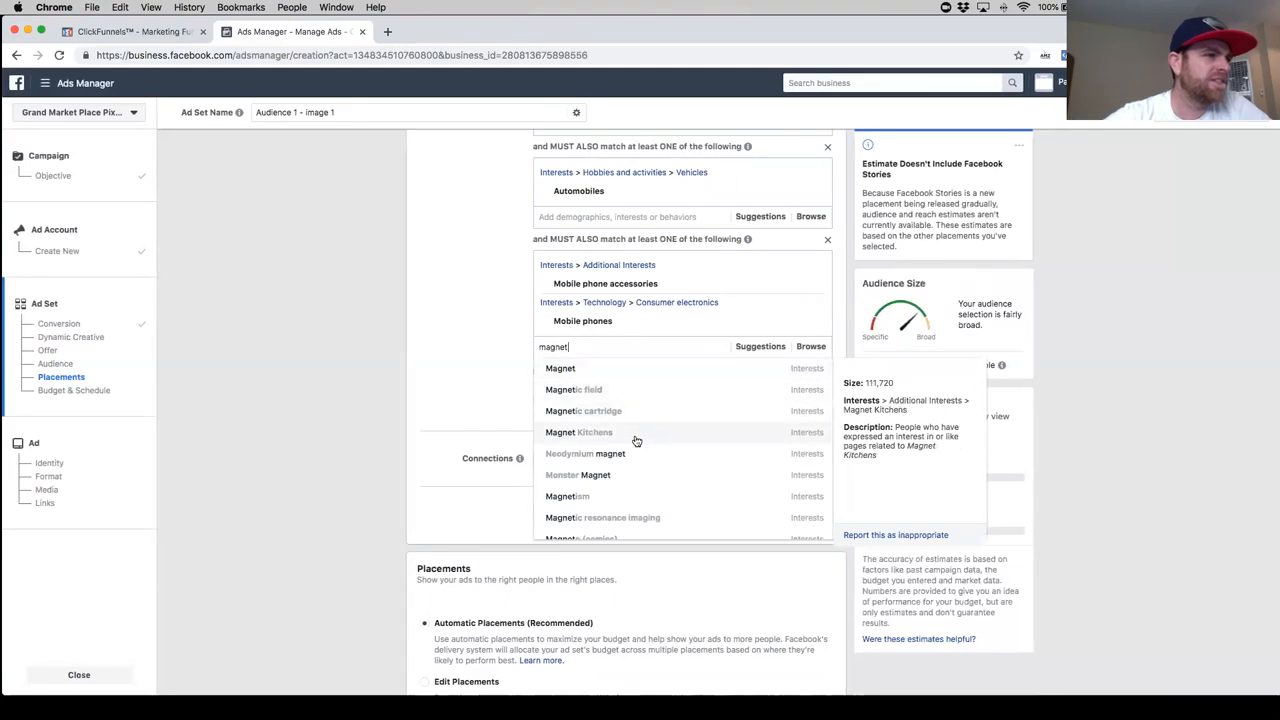
{"action": "scroll", "coordinate": [634, 489], "scroll_direction": "down", "scroll_amount": 1}
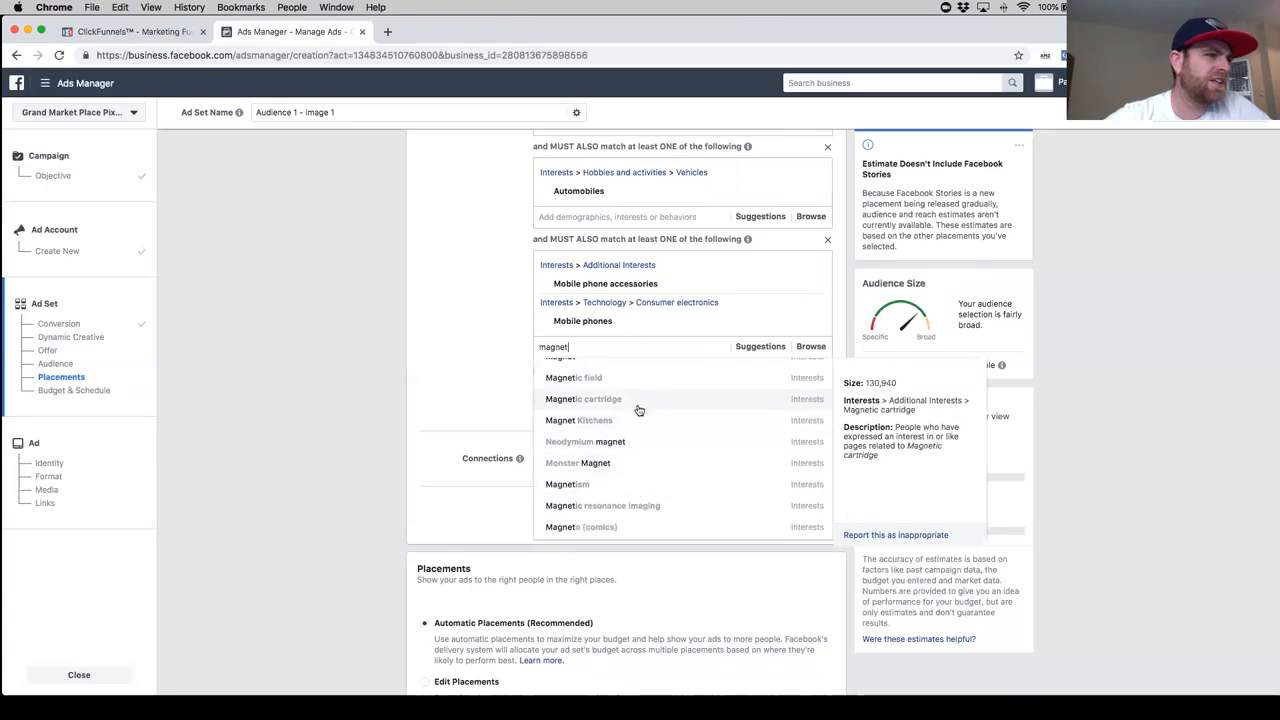
{"action": "scroll", "coordinate": [638, 410], "scroll_direction": "up", "scroll_amount": 1}
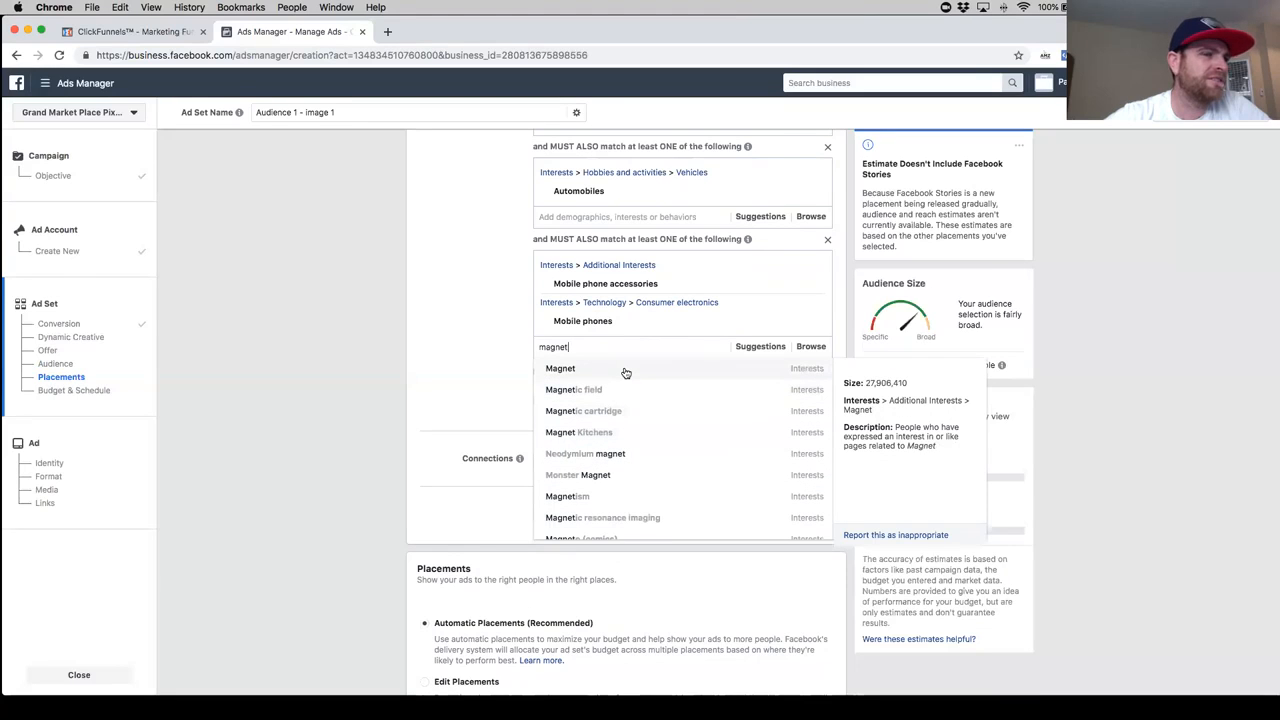
{"action": "left_click", "coordinate": [624, 369]}
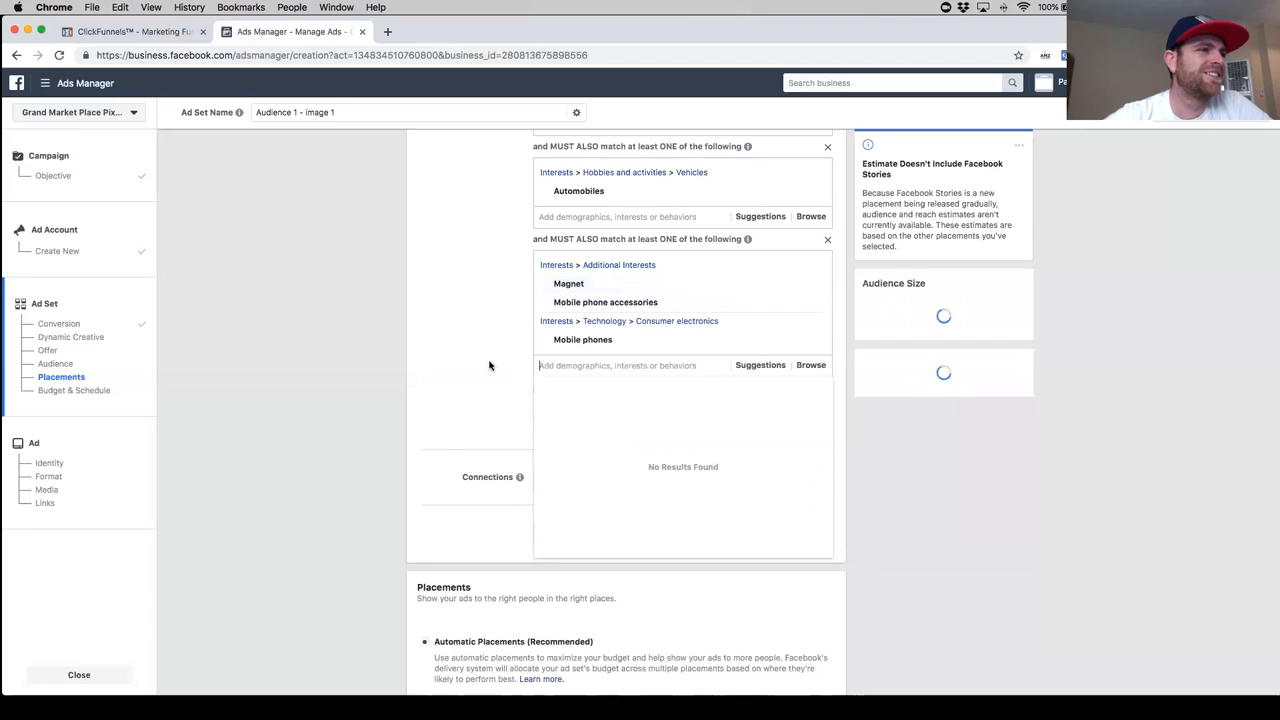
{"action": "left_click", "coordinate": [491, 367]}
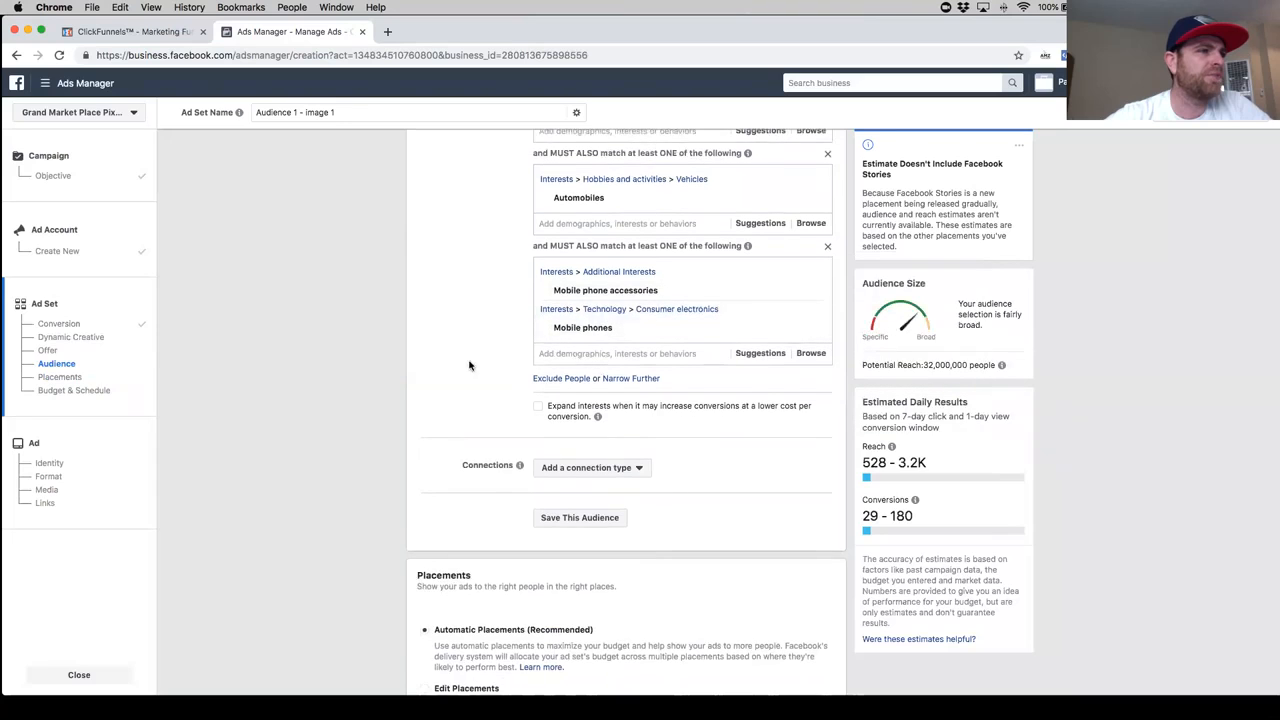
- Narrow the targeting further with a third must-also-match group containing the demographic Parents with teenagers (13-18 years)
{"action": "left_click", "coordinate": [631, 380]}
{"action": "left_click", "coordinate": [572, 399]}
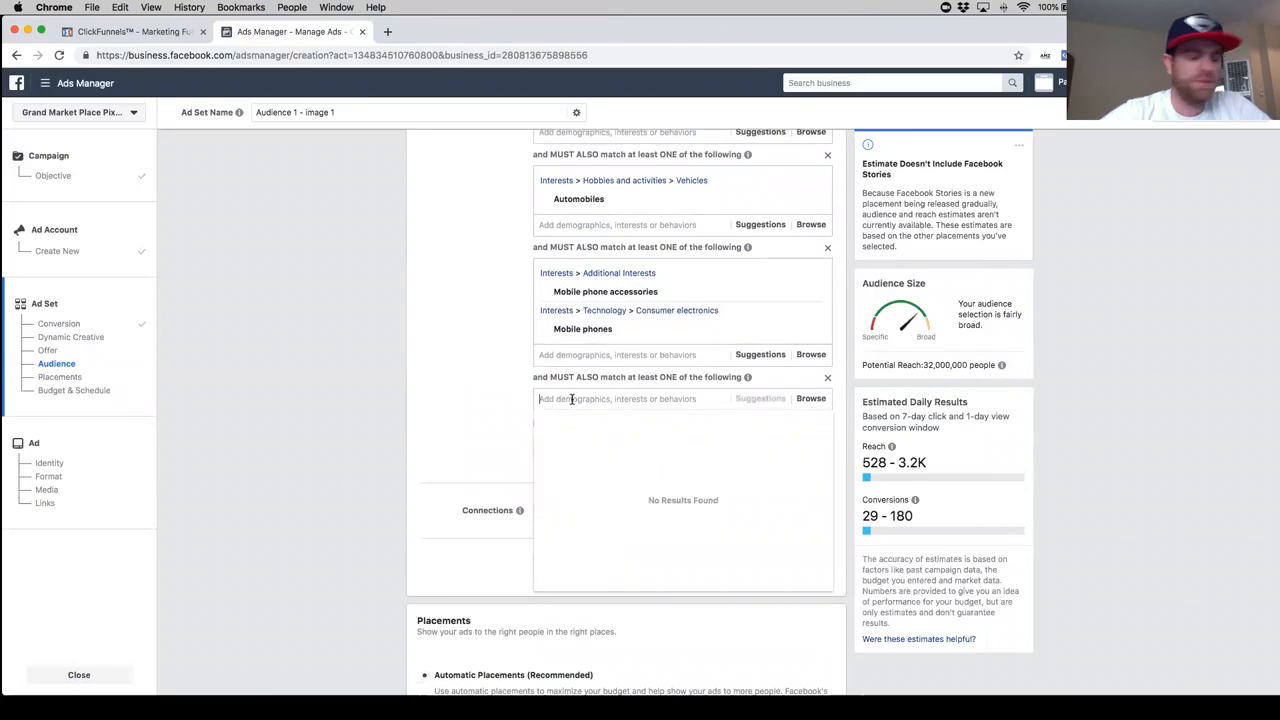
{"action": "type", "text": "par"}
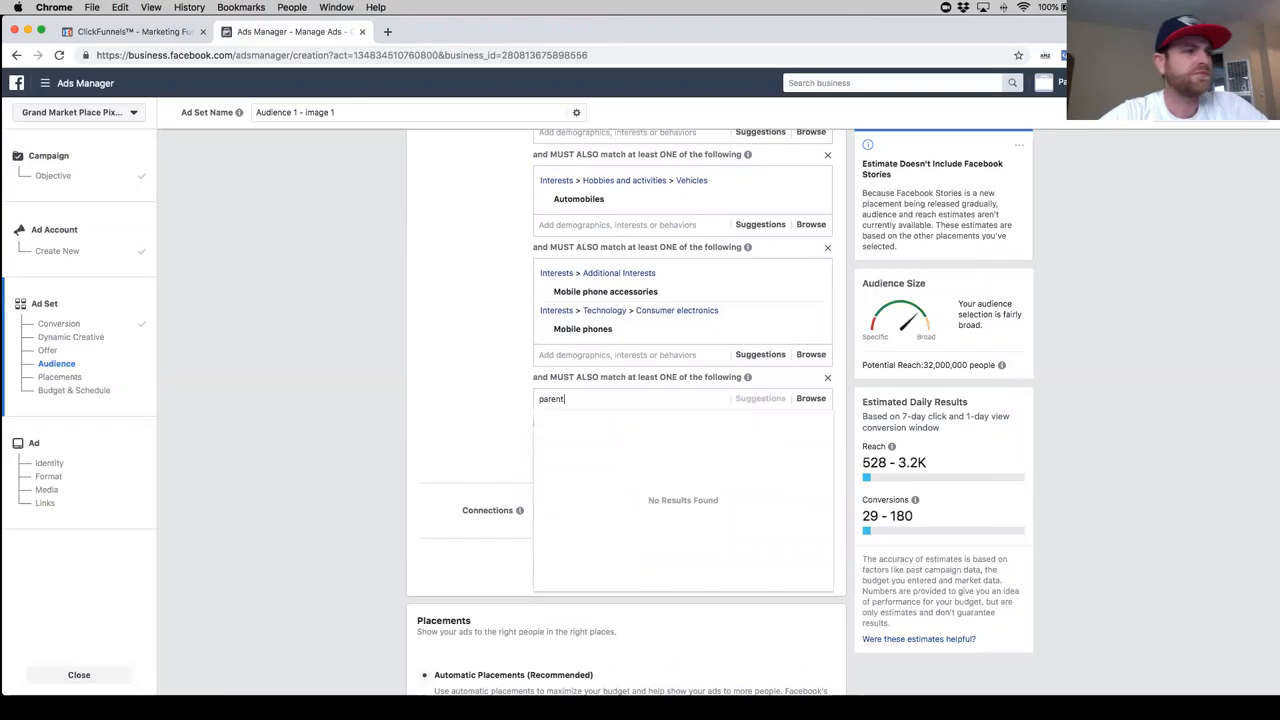
{"action": "type", "text": "ent"}
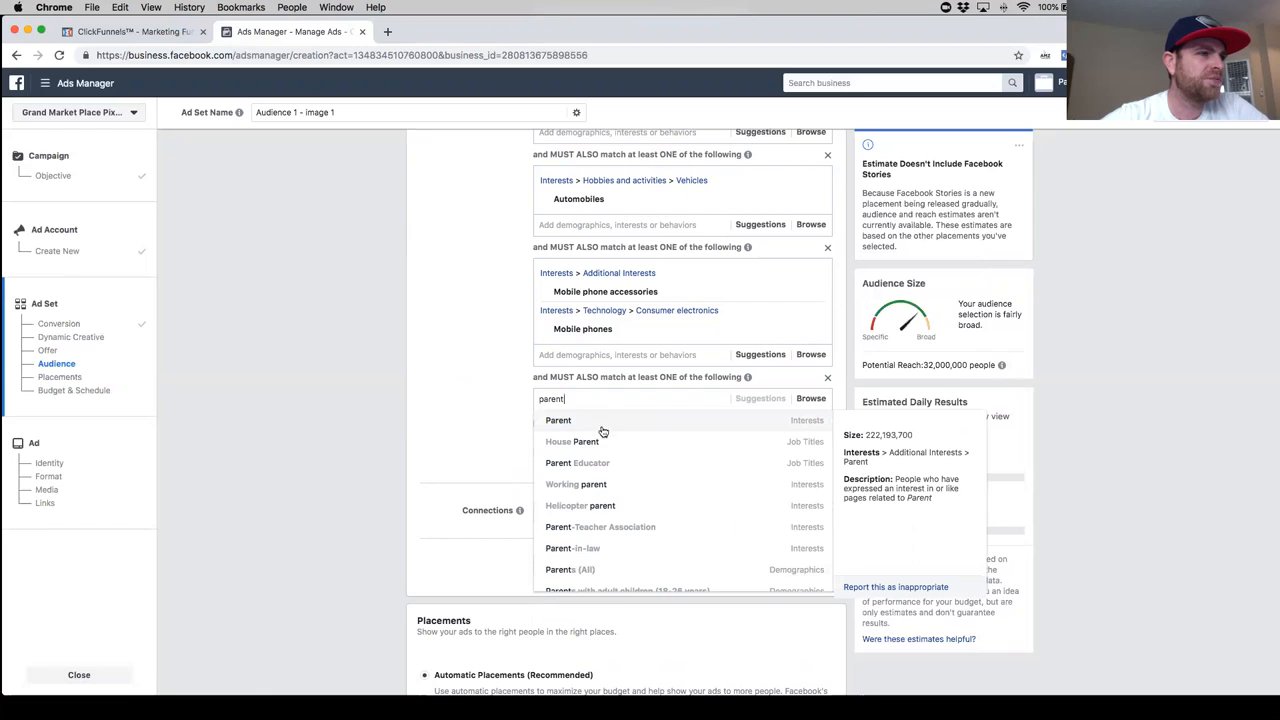
{"action": "scroll", "coordinate": [668, 495], "scroll_direction": "down", "scroll_amount": 2}
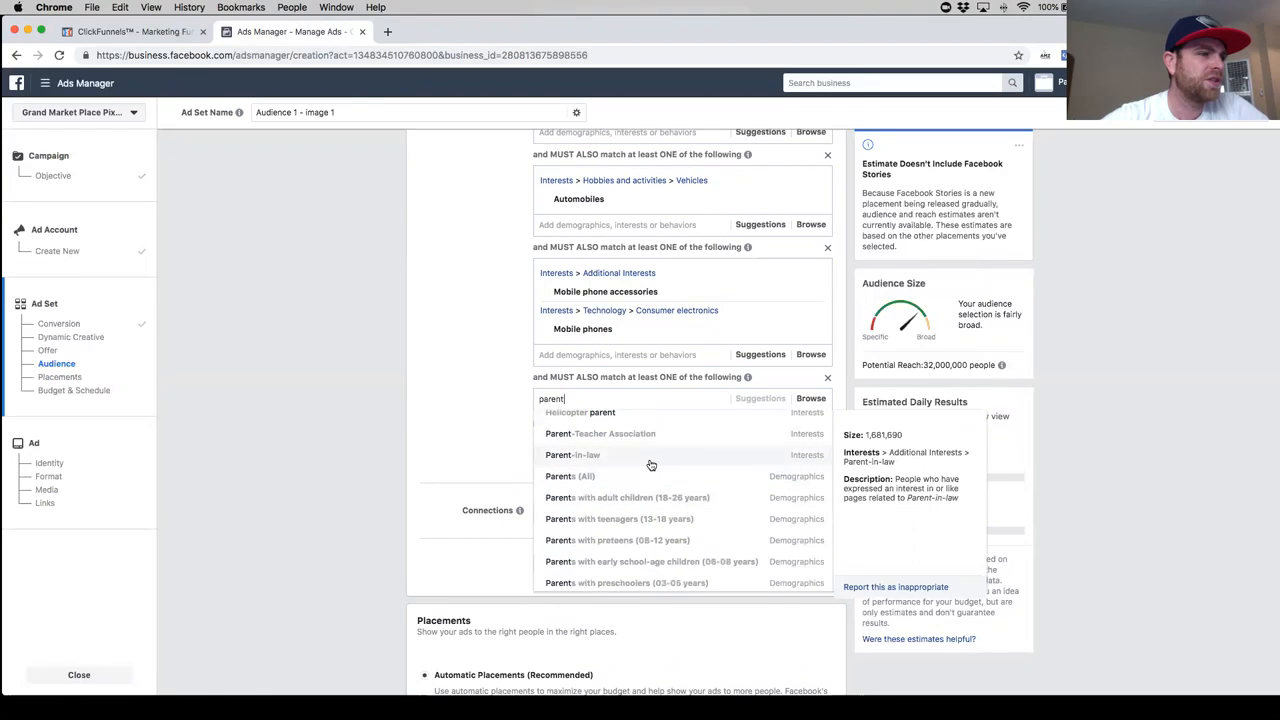
{"action": "scroll", "coordinate": [680, 485], "scroll_direction": "down", "scroll_amount": 2}
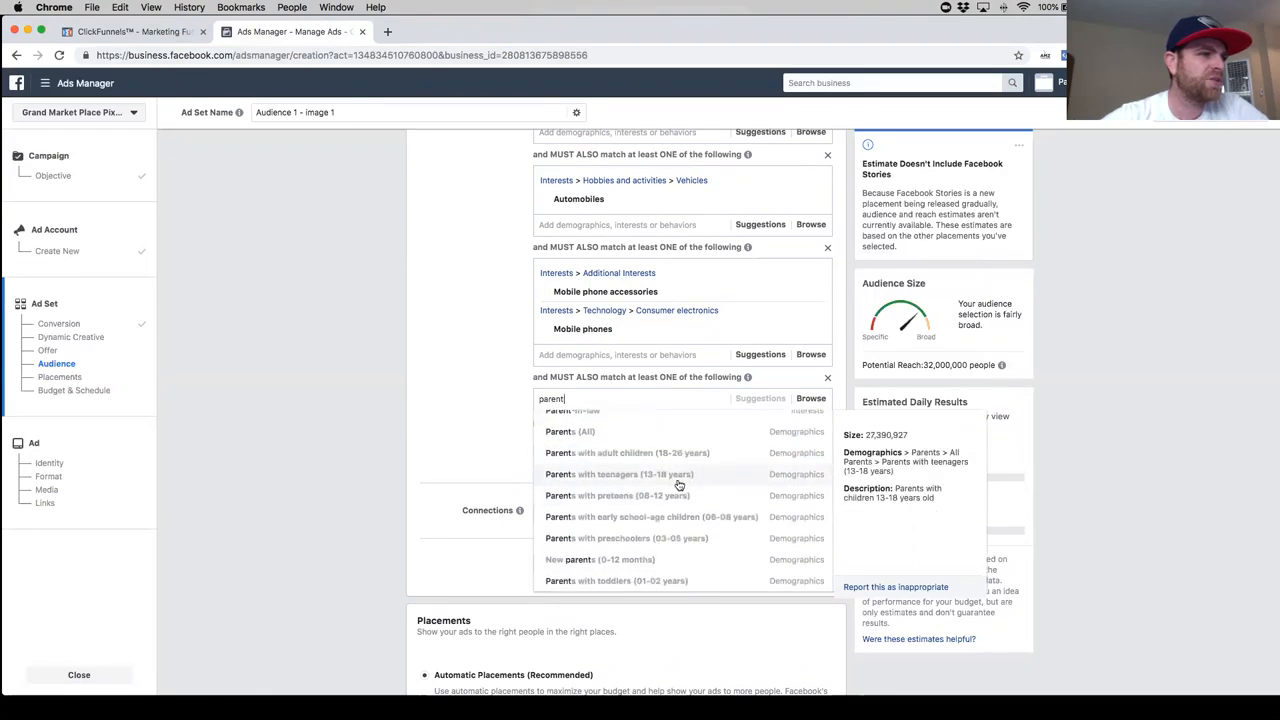
{"action": "left_click", "coordinate": [689, 476]}
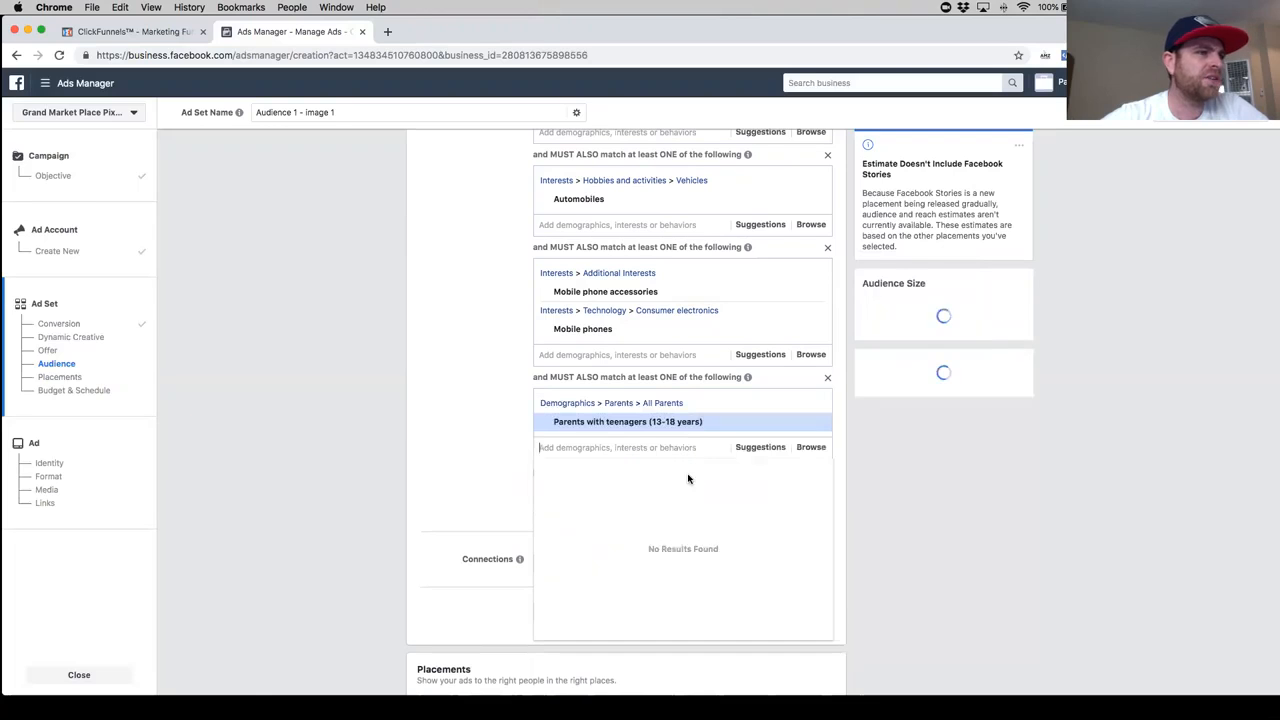
- Search for teenager as a targeting option in the third must-also-match group and clear the query
{"action": "type", "text": "teena"}
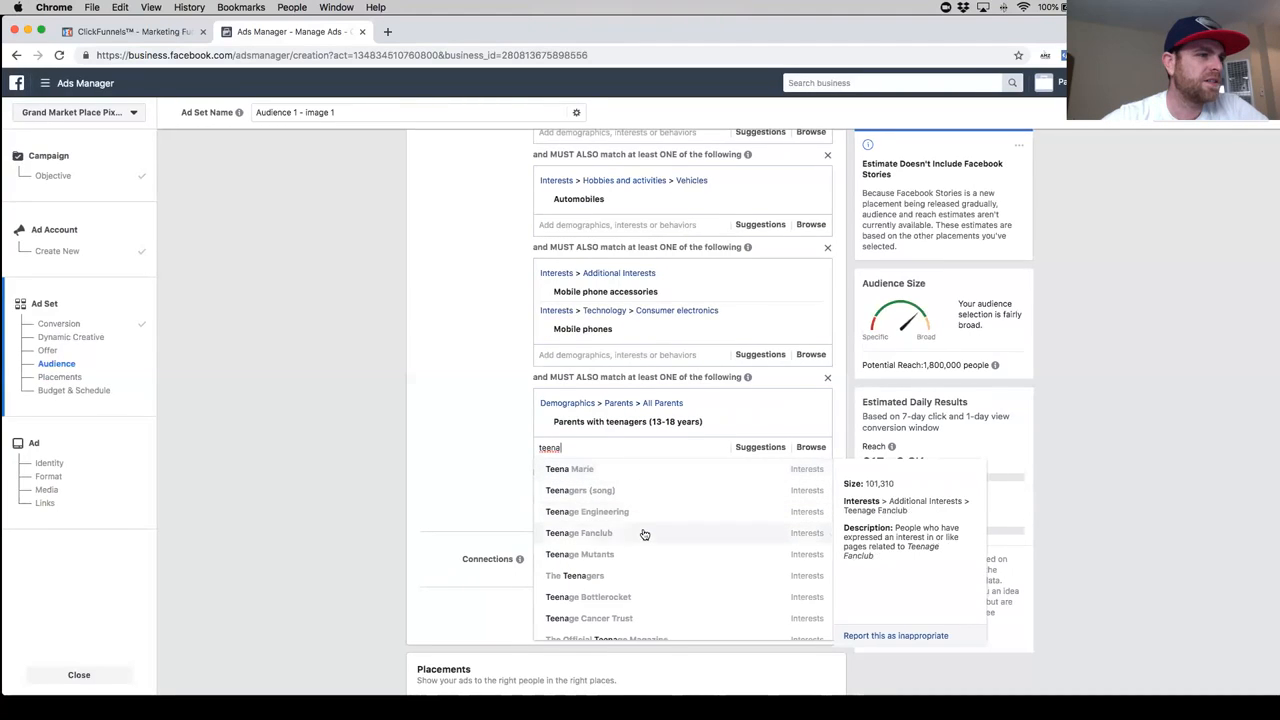
{"action": "scroll", "coordinate": [636, 538], "scroll_direction": "down", "scroll_amount": 1}
{"action": "scroll", "coordinate": [638, 556], "scroll_direction": "up", "scroll_amount": 1}
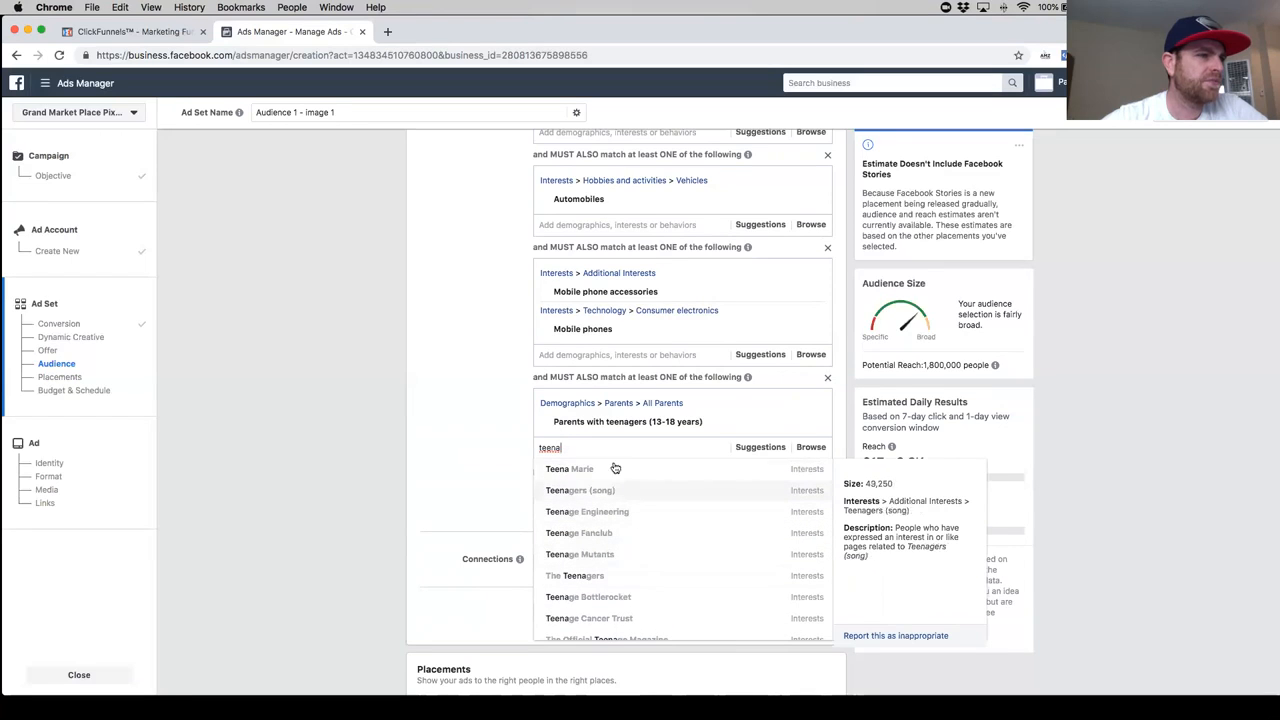
{"action": "key", "text": "BackSpace"}
{"action": "key", "text": "BackSpace"}
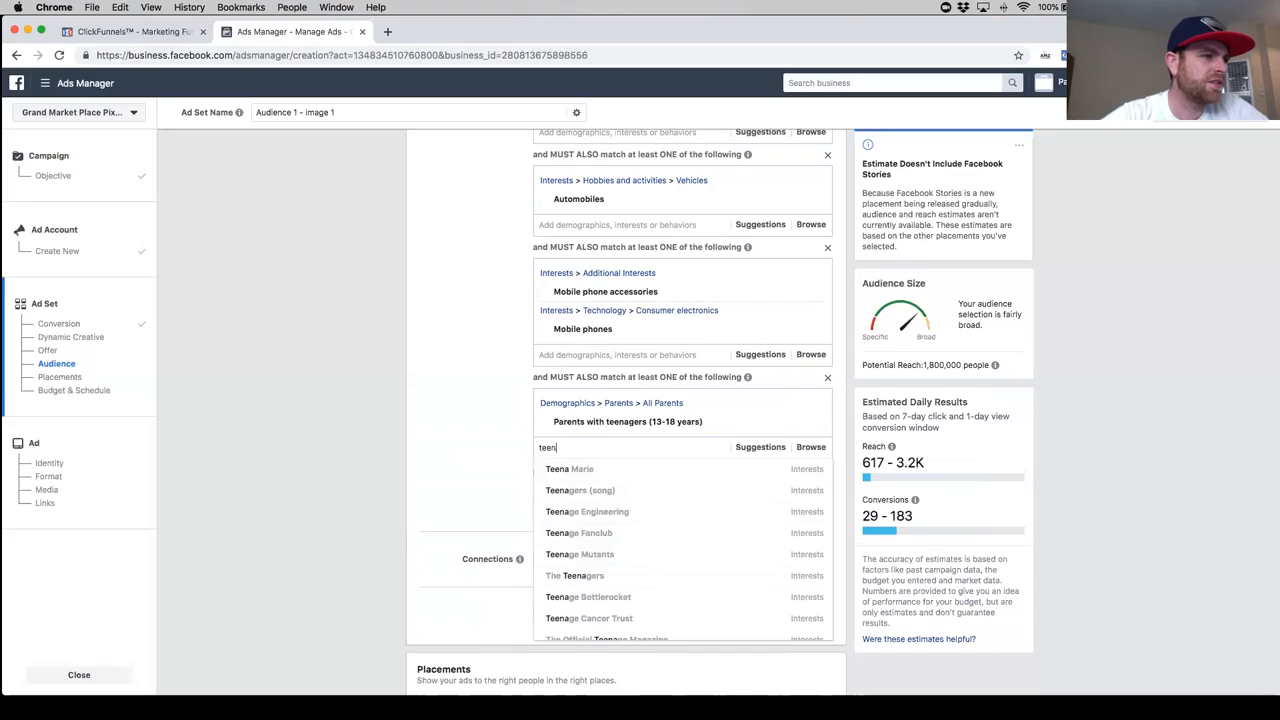
{"action": "type", "text": "nag"}
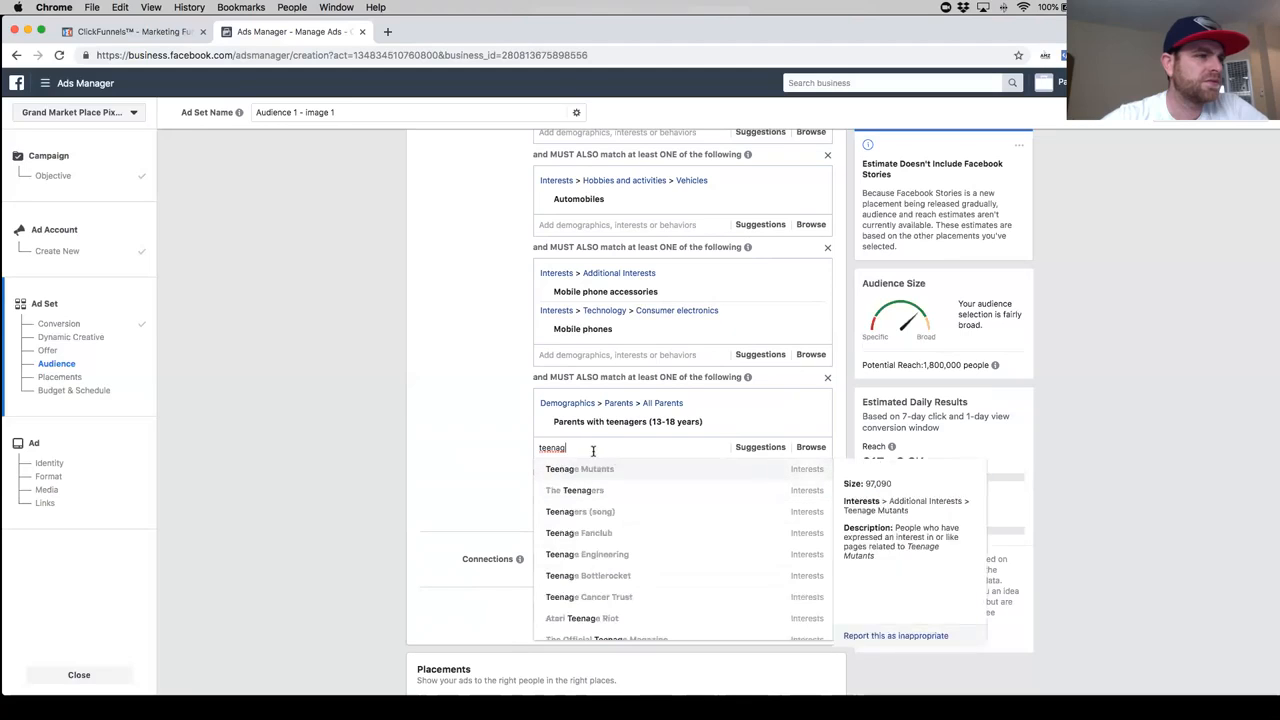
{"action": "type", "text": "er"}
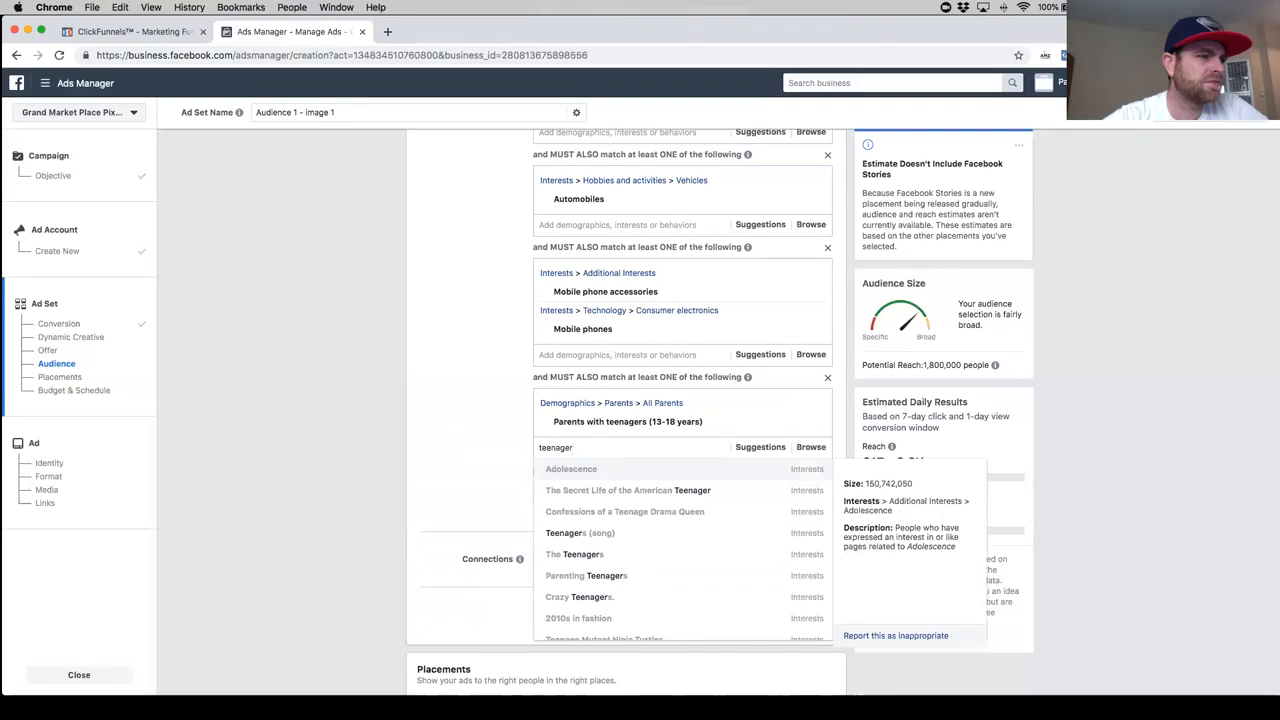
{"action": "key", "text": "BackSpace"}
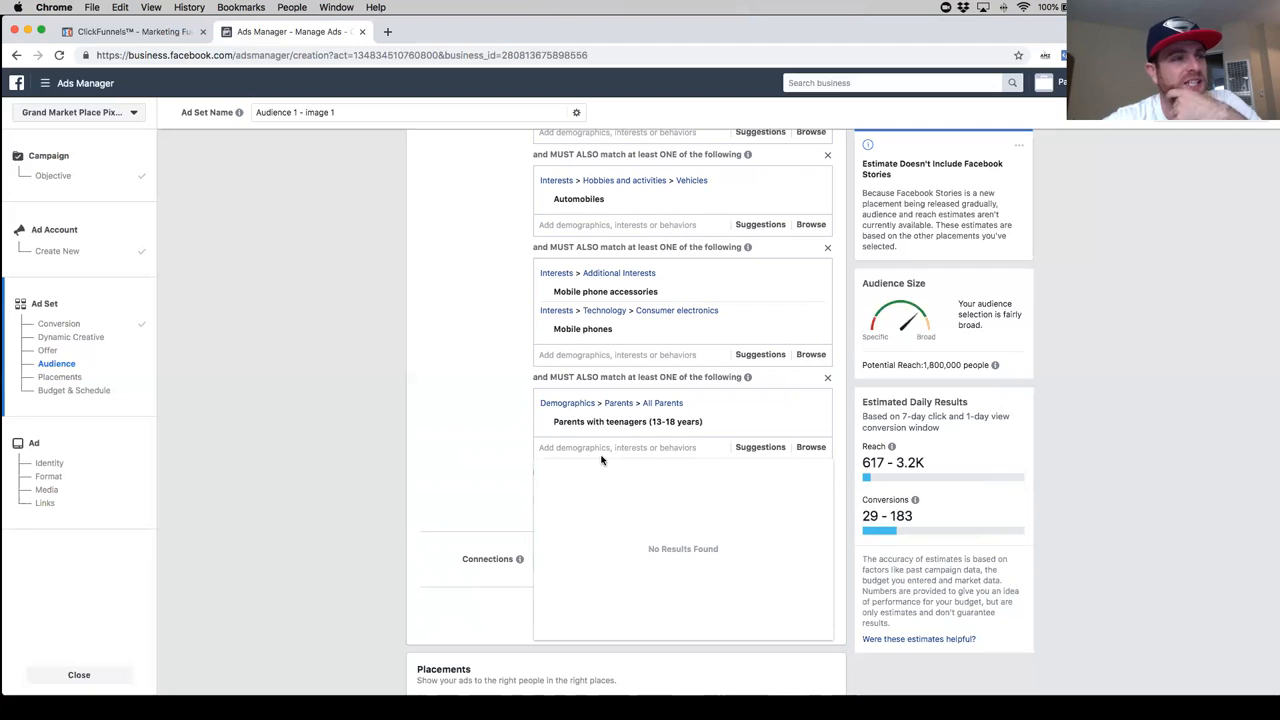
- Add the suggested interest Family to the third must-also-match group alongside the parents of teenagers
{"action": "left_click", "coordinate": [750, 447]}
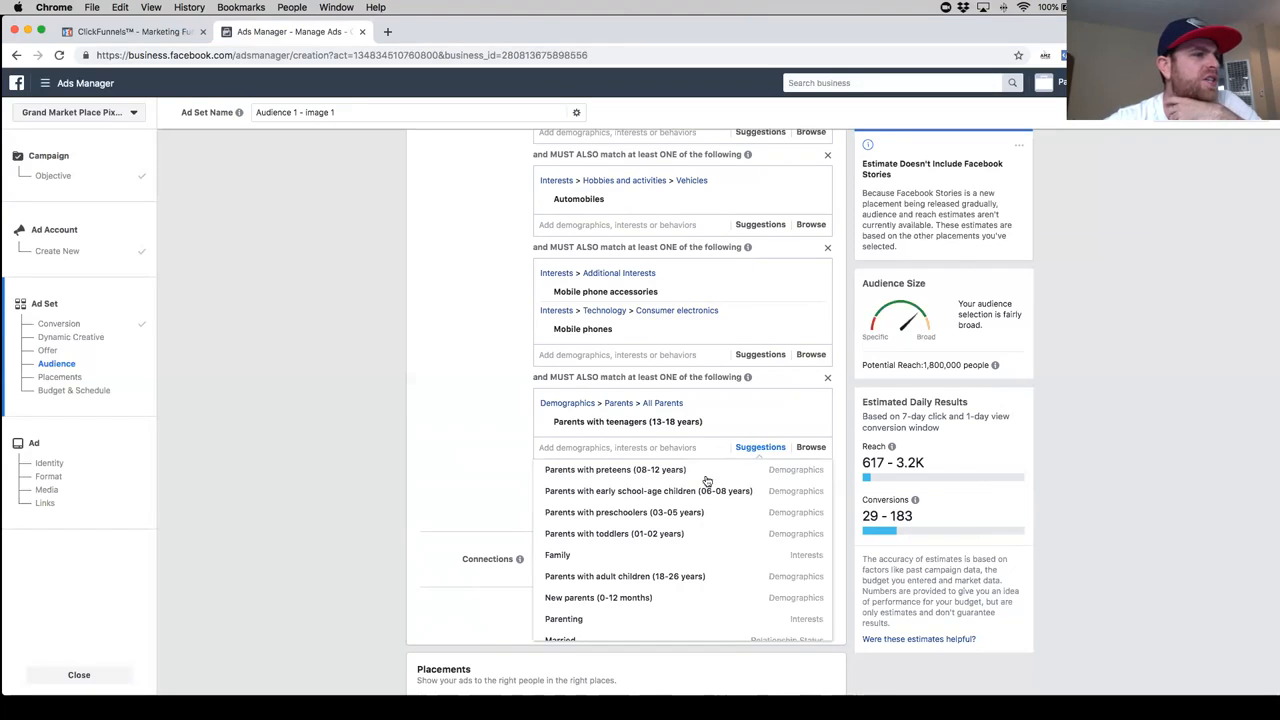
{"action": "left_click", "coordinate": [684, 558]}
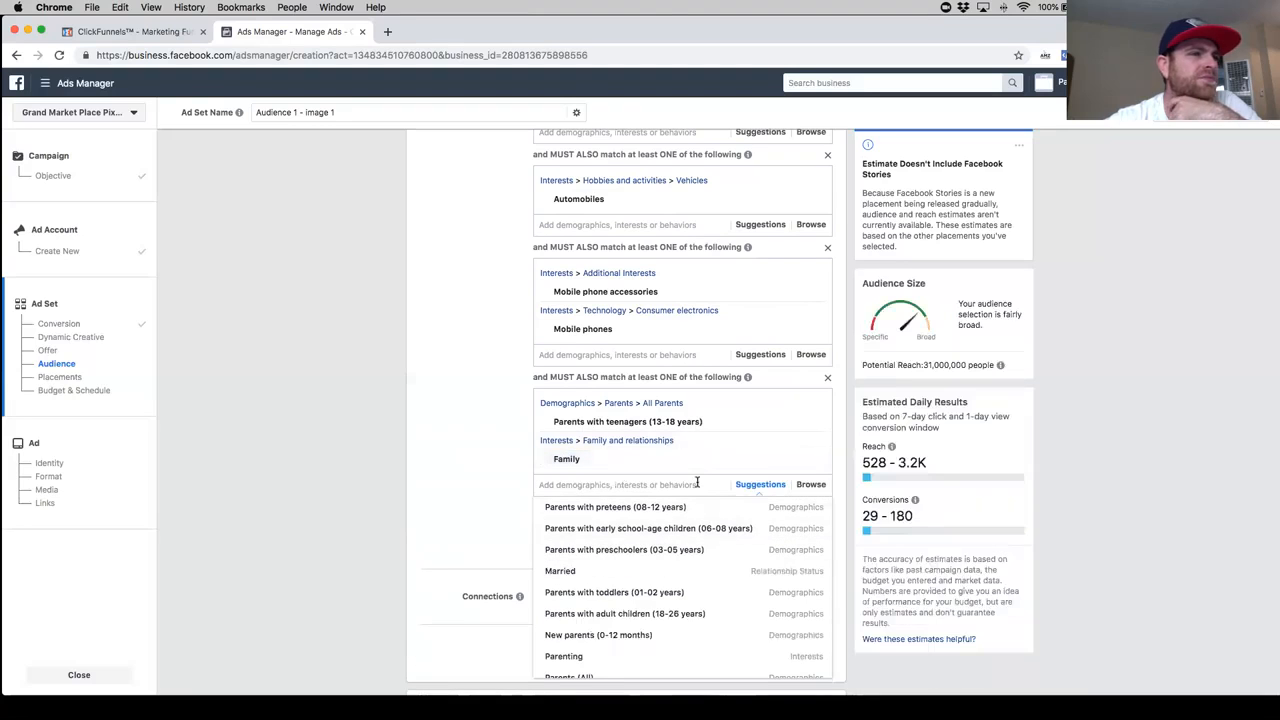
{"action": "scroll", "coordinate": [660, 420], "scroll_direction": "down", "scroll_amount": 1}
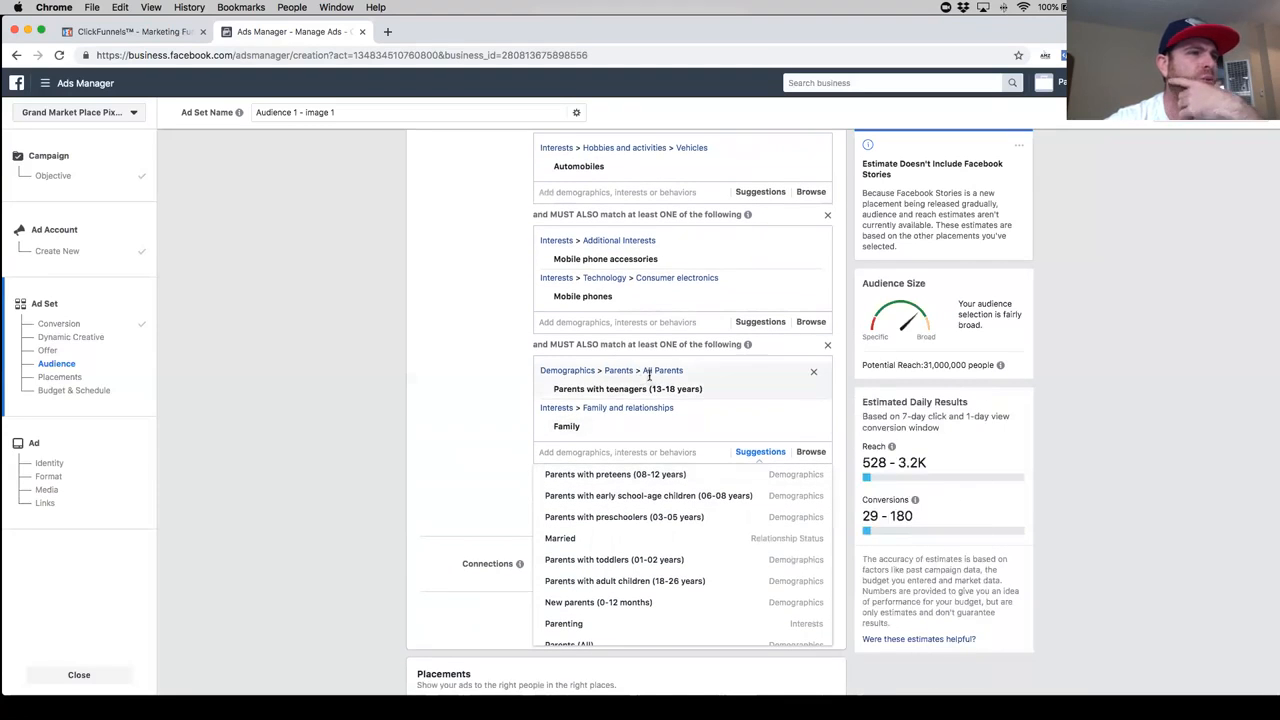
- Replace Automobiles with the interest Cars in the first must-also-match group
{"action": "scroll", "coordinate": [650, 370], "scroll_direction": "up", "scroll_amount": 1}
{"action": "left_click", "coordinate": [812, 220]}
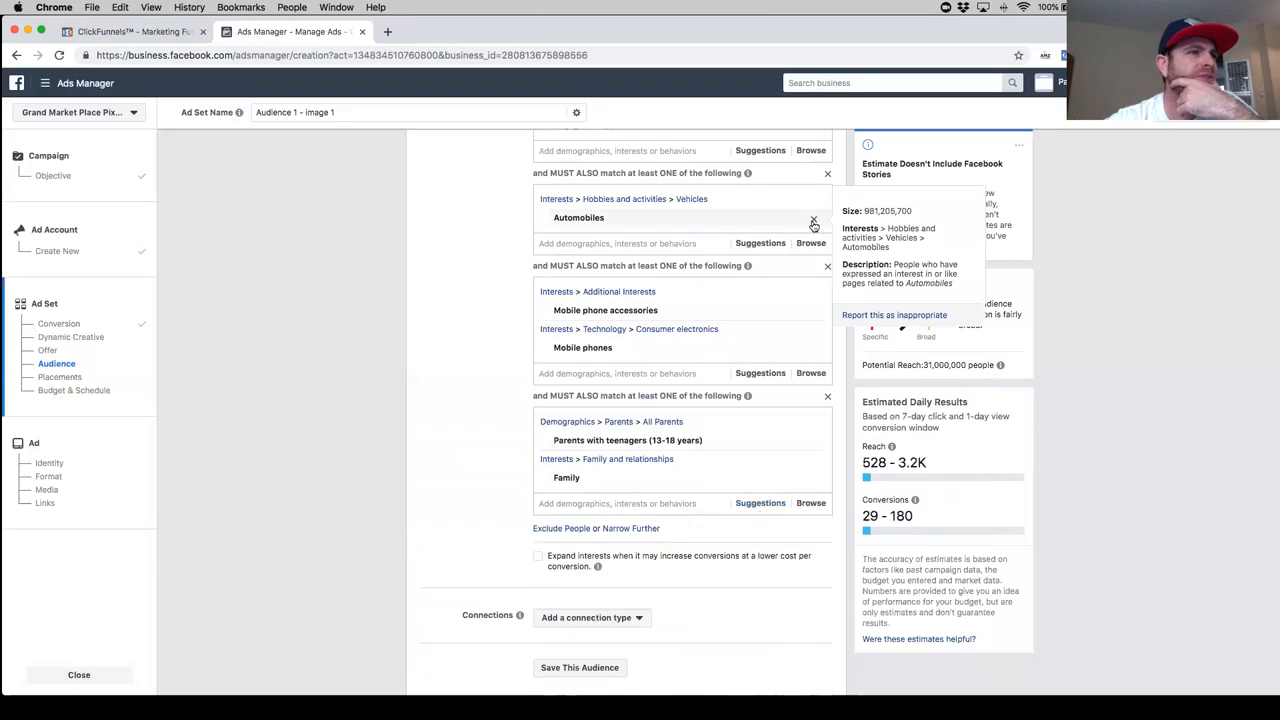
{"action": "left_click", "coordinate": [812, 220]}
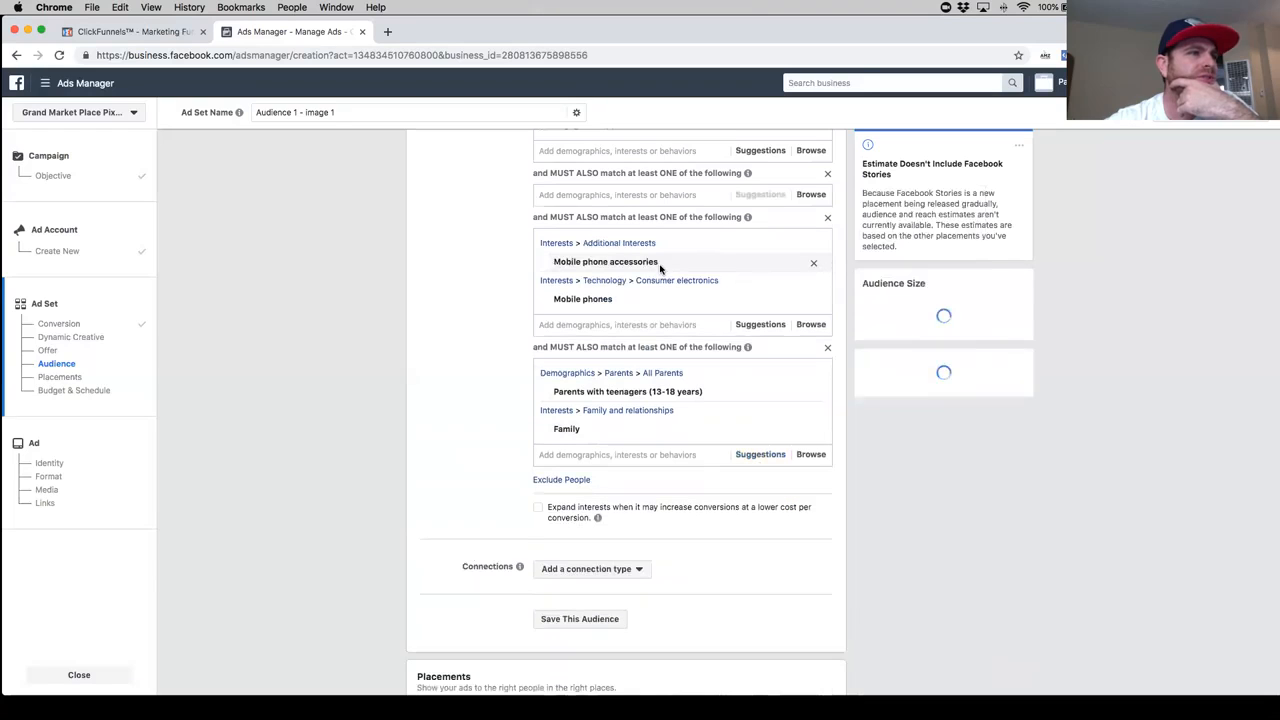
{"action": "left_click", "coordinate": [650, 195]}
{"action": "type", "text": "cars"}
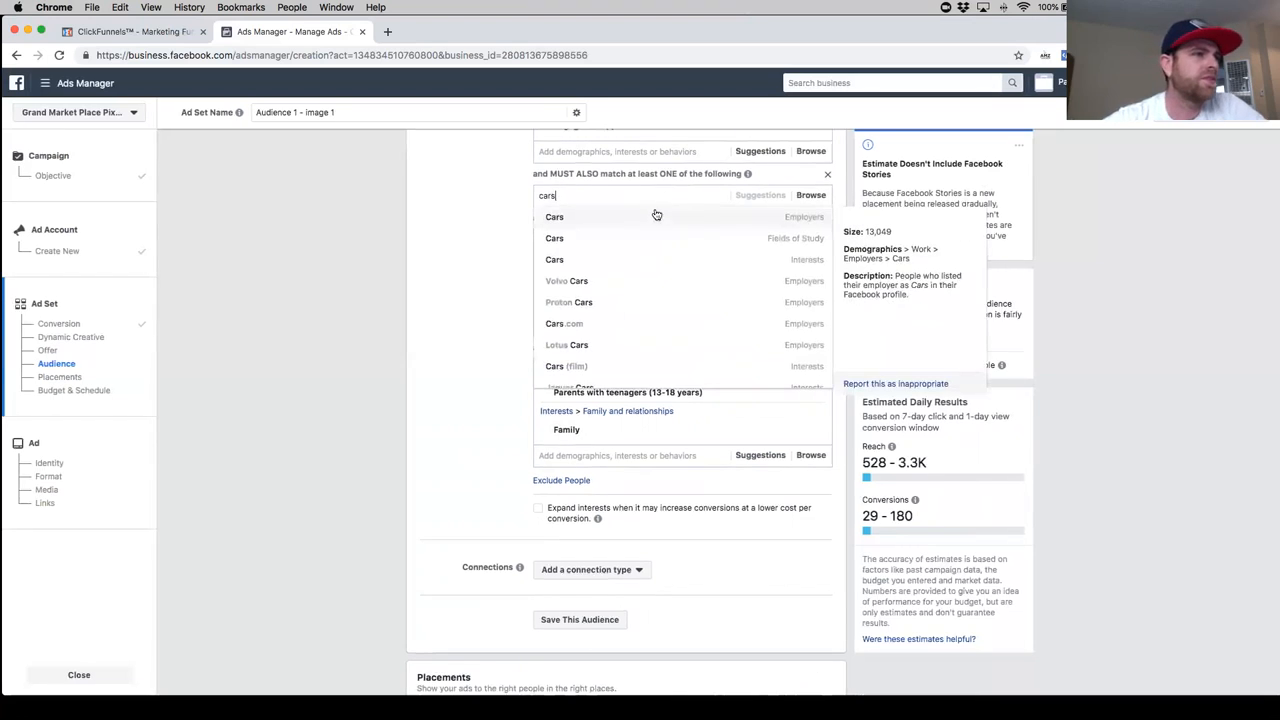
{"action": "left_click", "coordinate": [645, 262]}
{"action": "left_click", "coordinate": [477, 311]}
- Try adding the interest iPhone to the third must-also-match group with the parent and family criteria, and remove it again
{"action": "scroll", "coordinate": [634, 531], "scroll_direction": "down", "scroll_amount": 3}
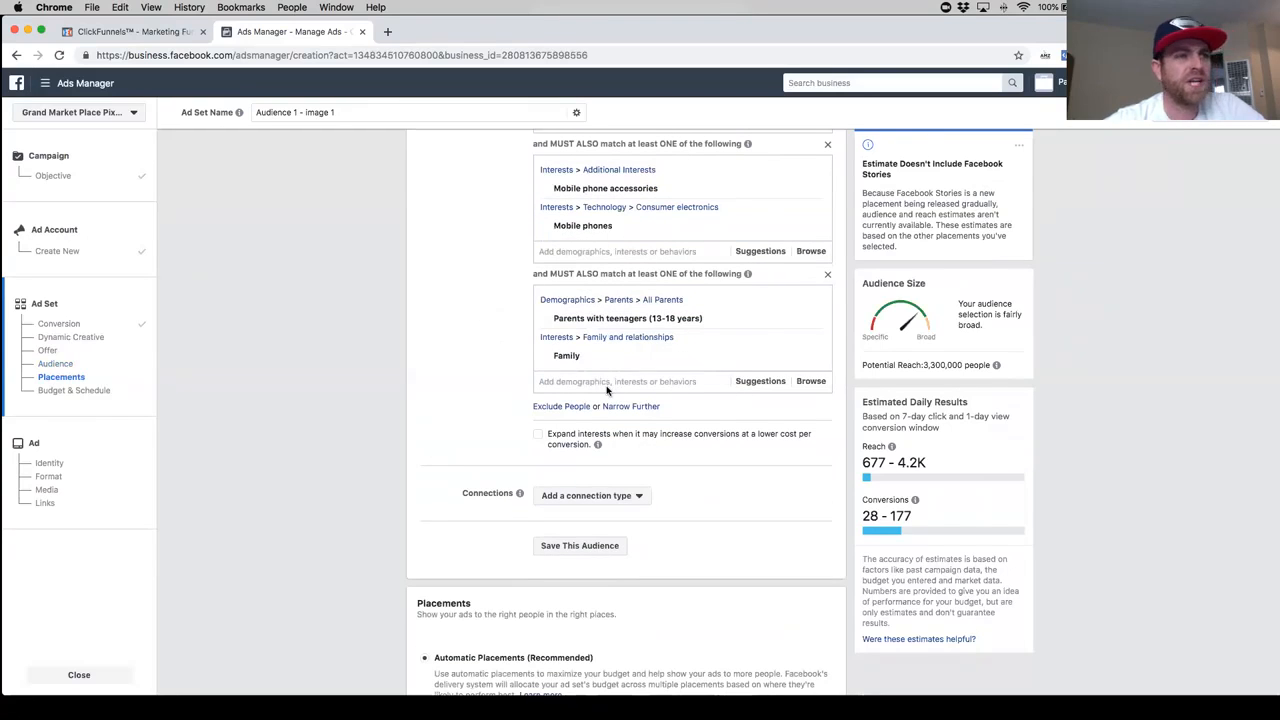
{"action": "left_click", "coordinate": [610, 385]}
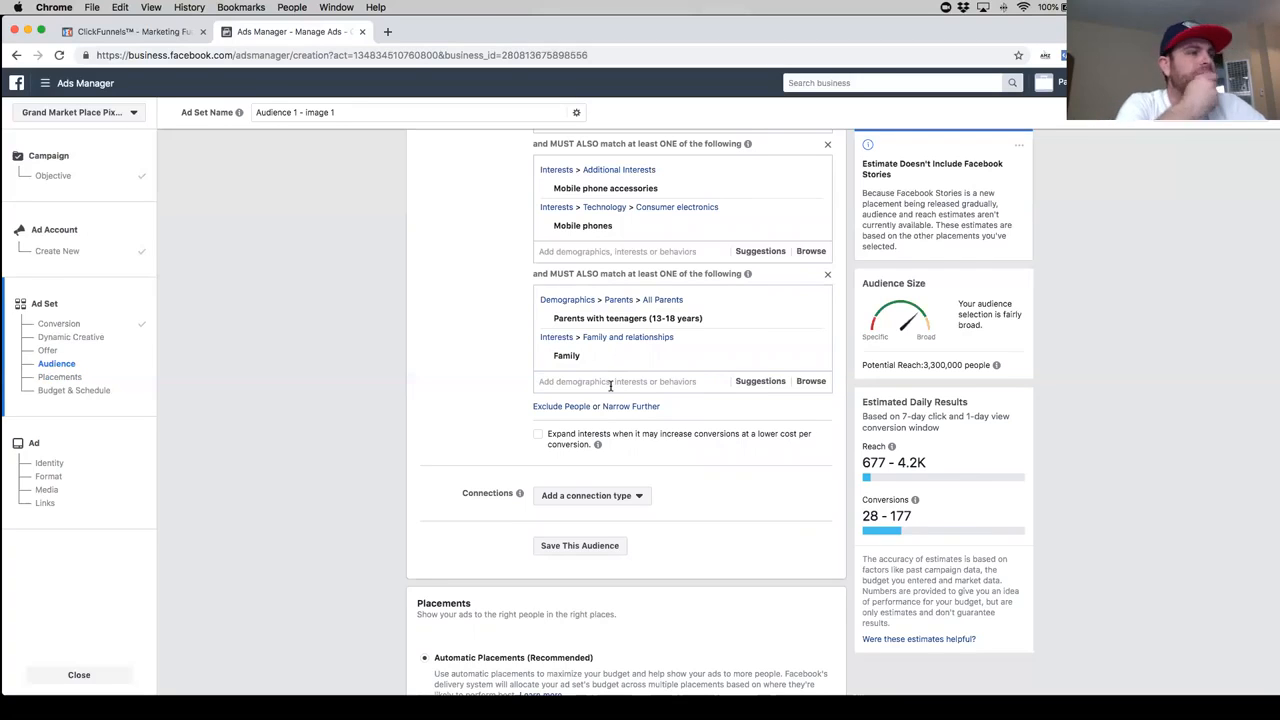
{"action": "type", "text": "iphone"}
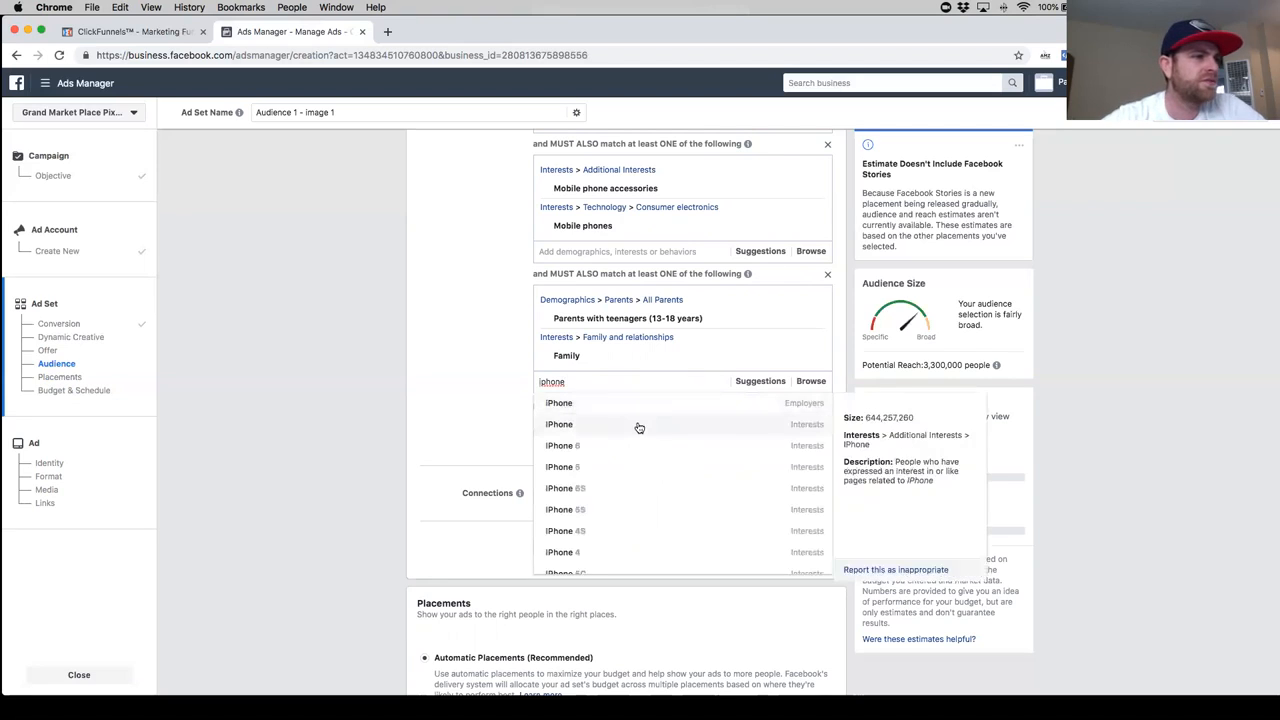
{"action": "left_click", "coordinate": [637, 428]}
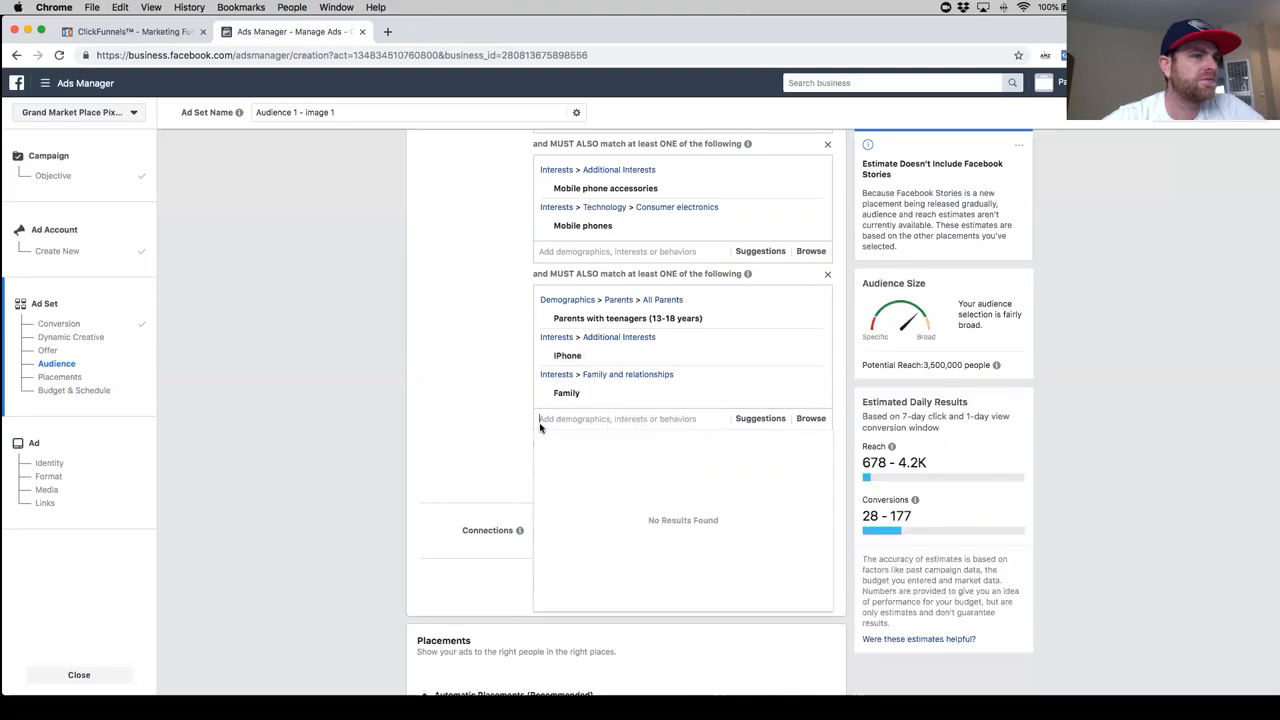
{"action": "left_click", "coordinate": [497, 433]}
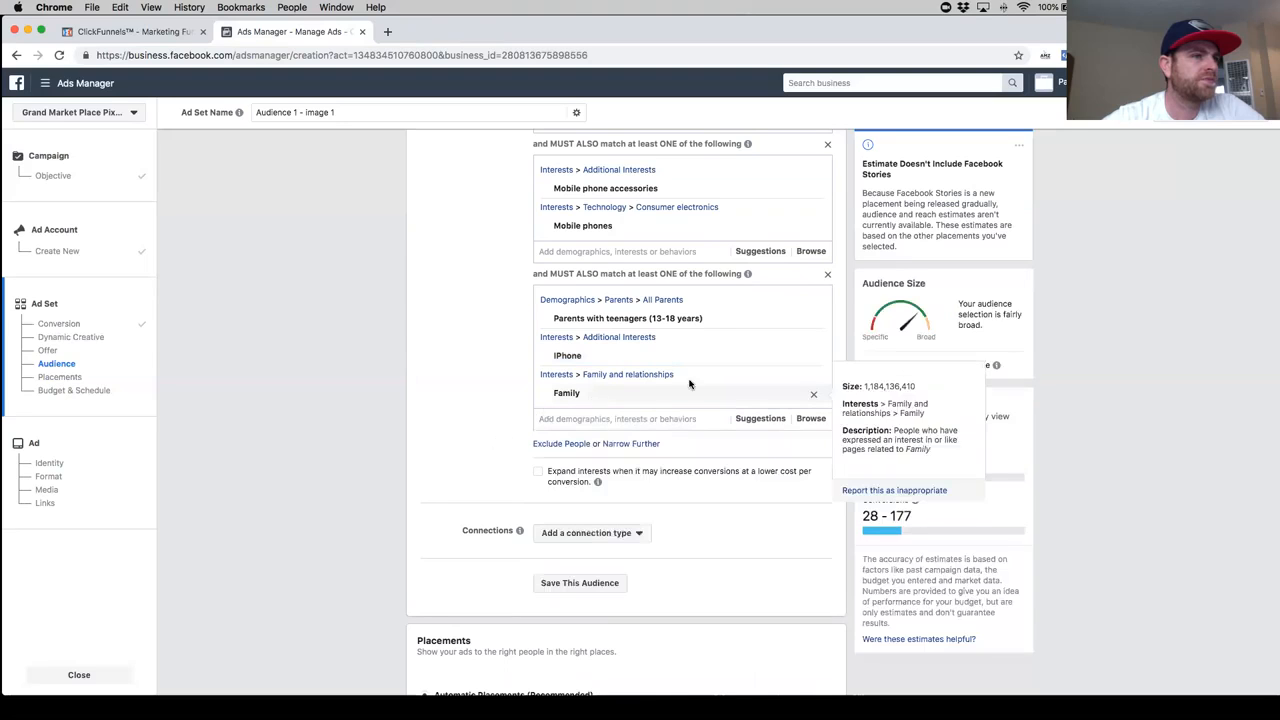
{"action": "left_click", "coordinate": [814, 358]}
- Narrow the targeting further with a fourth must-also-match group containing the interest iPhone
{"action": "double_click", "coordinate": [644, 410]}
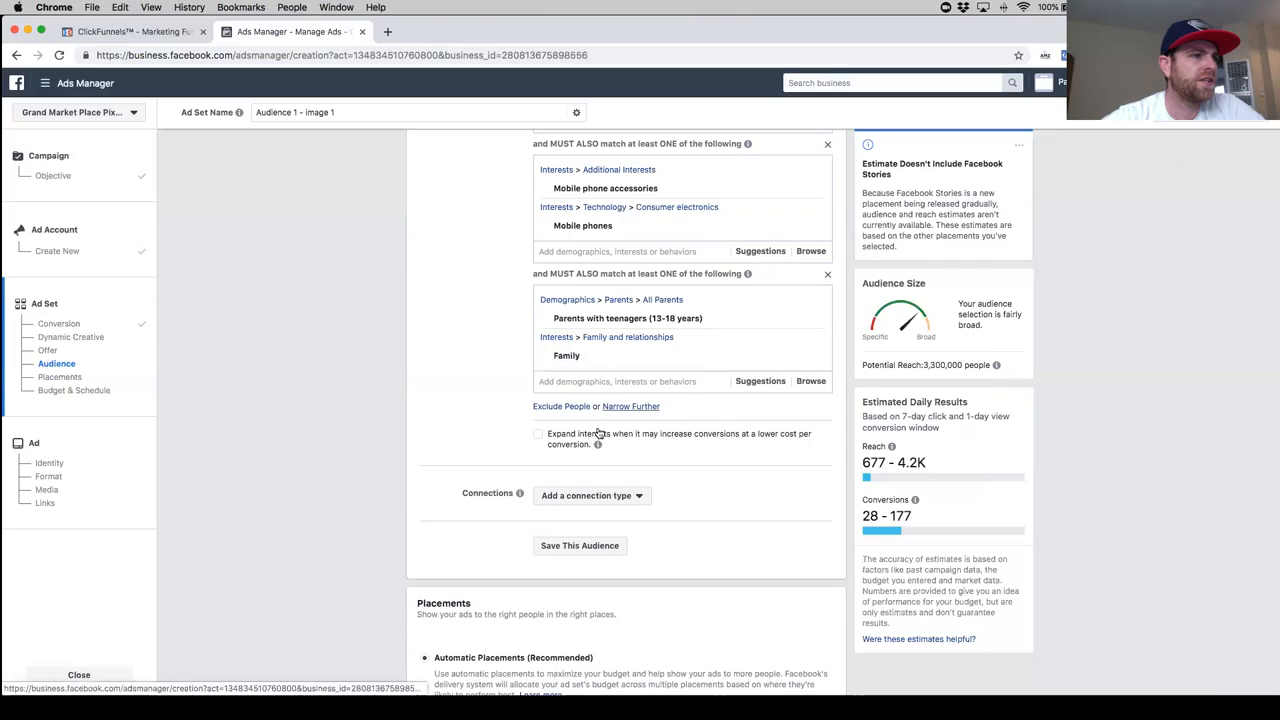
{"action": "left_click", "coordinate": [606, 428]}
{"action": "type", "text": "In"}
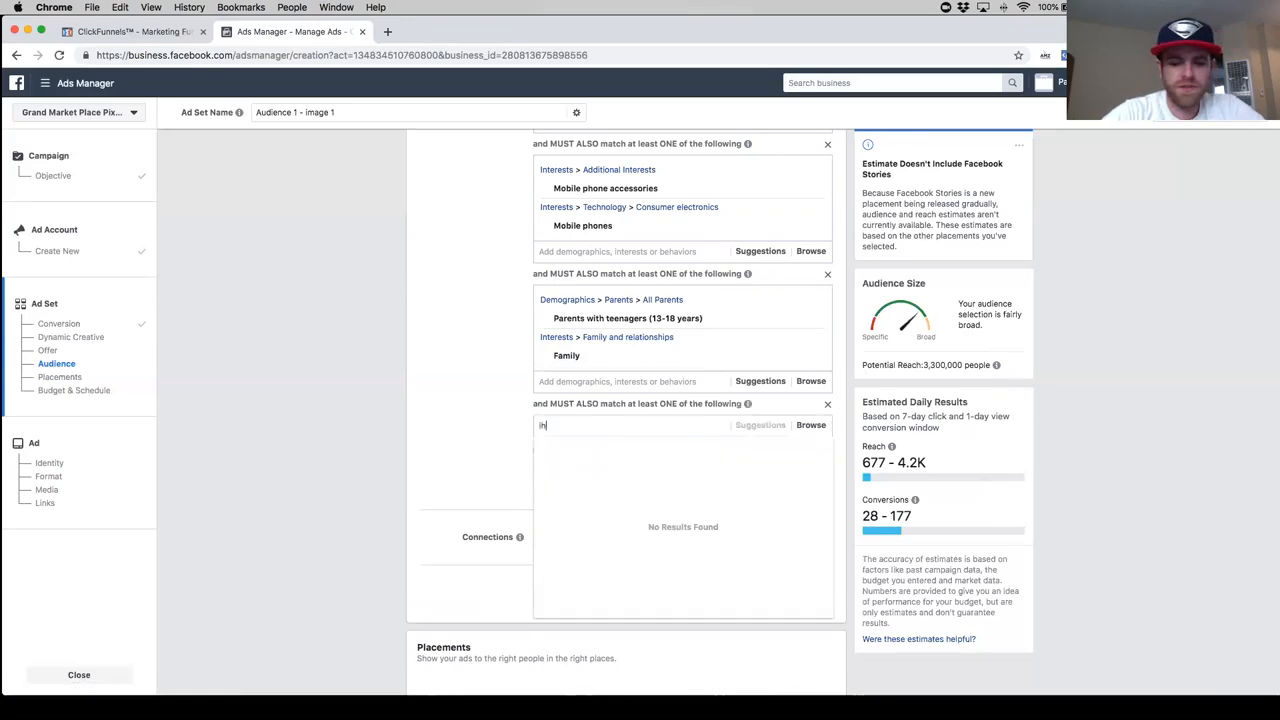
{"action": "type", "text": "hone"}
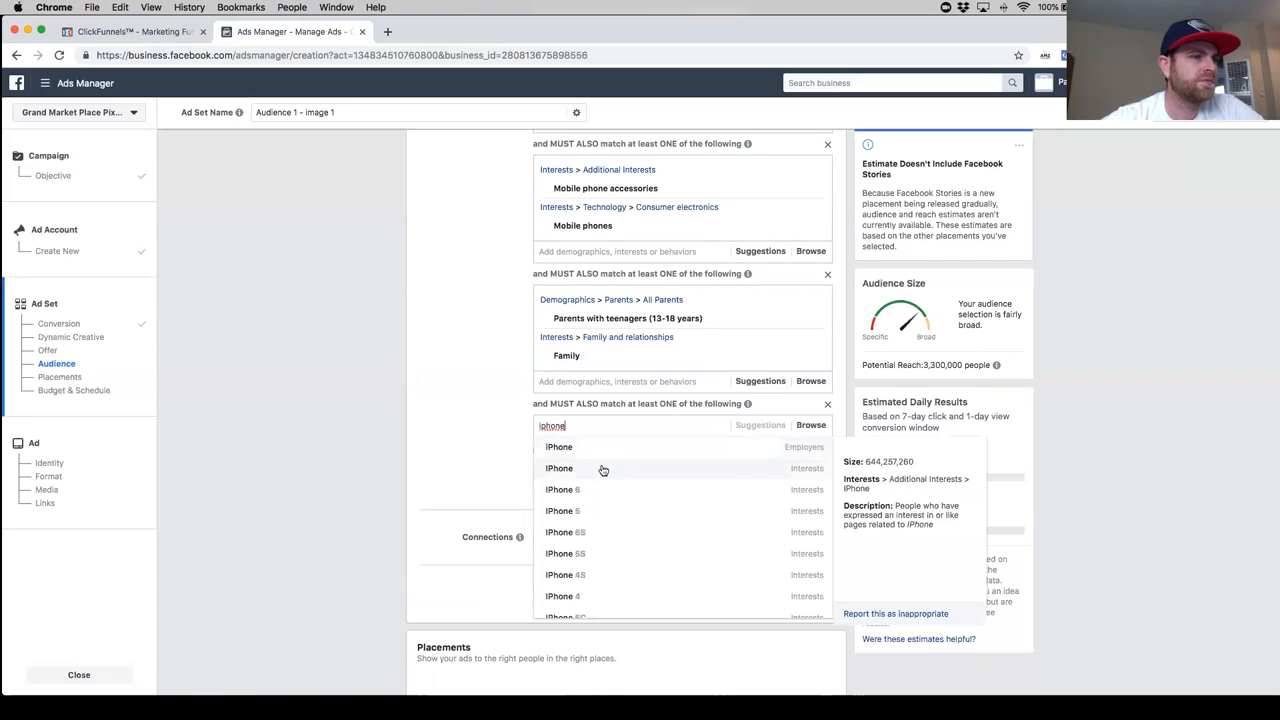
{"action": "left_click", "coordinate": [601, 468]}
- Add the interest android to the fourth must-also-match group, and search there for cell phone without choosing an option
{"action": "type", "text": "android"}
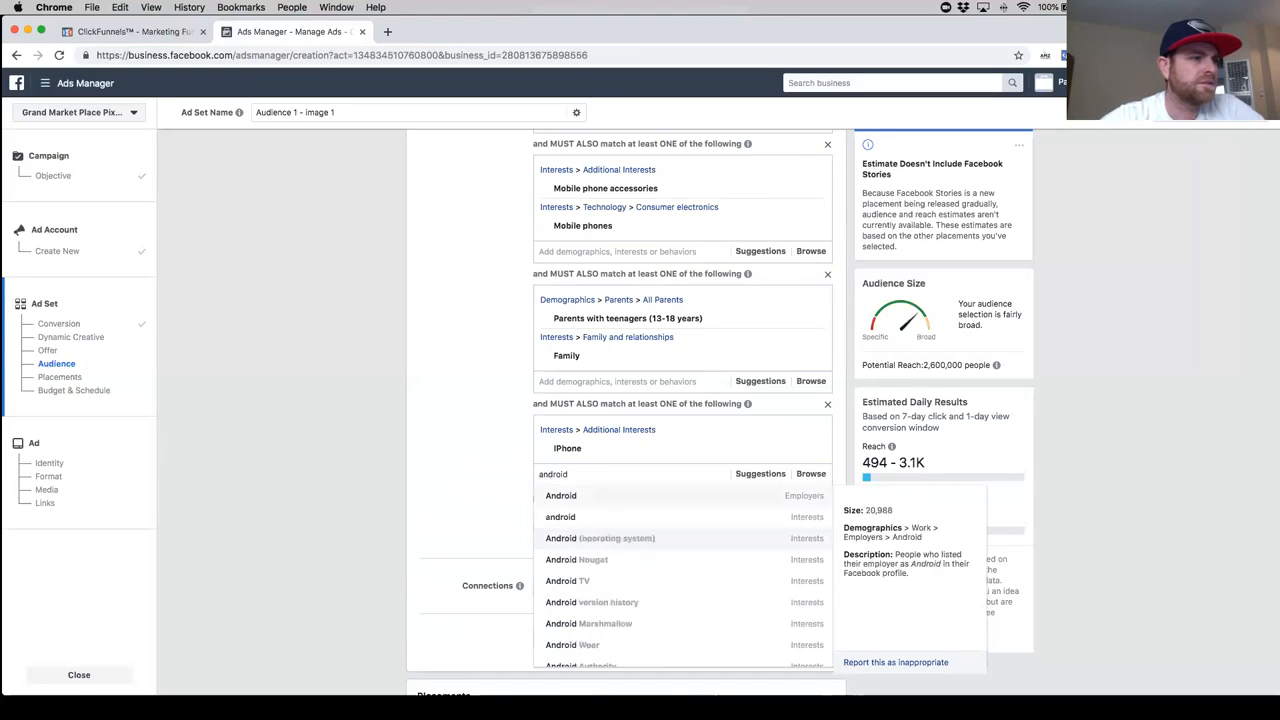
{"action": "left_click", "coordinate": [663, 518]}
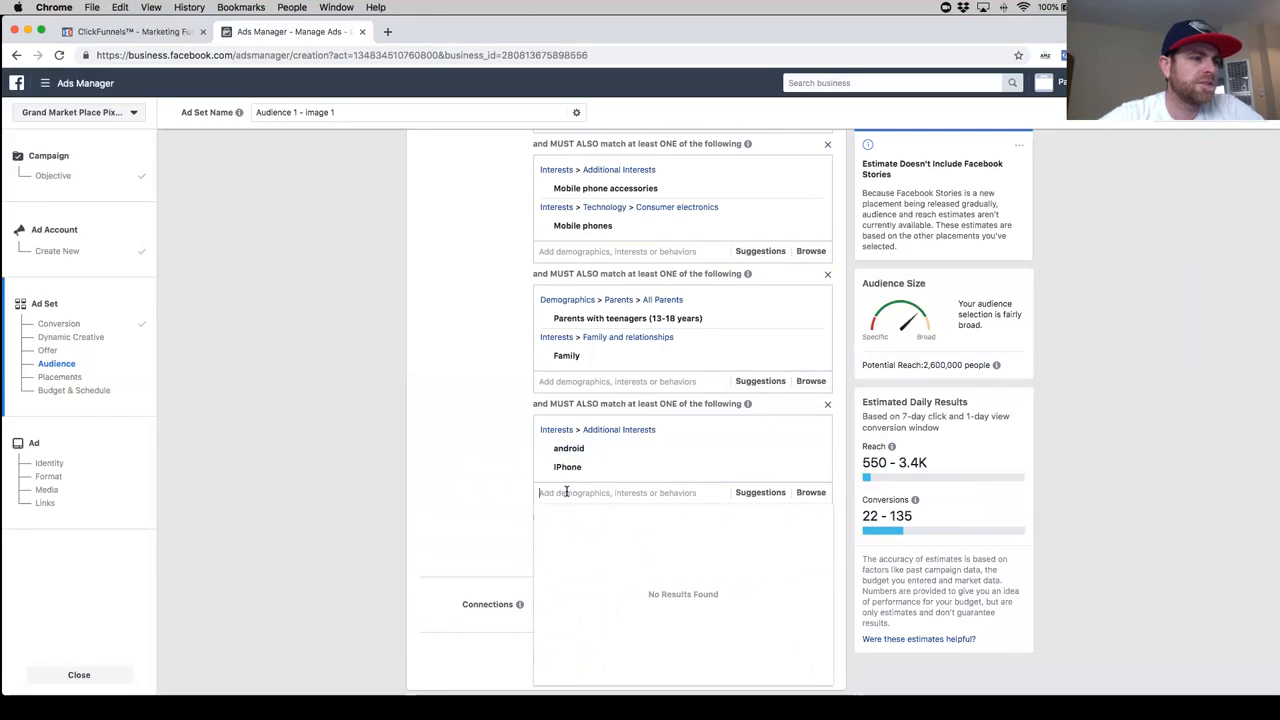
{"action": "type", "text": "cell phone"}
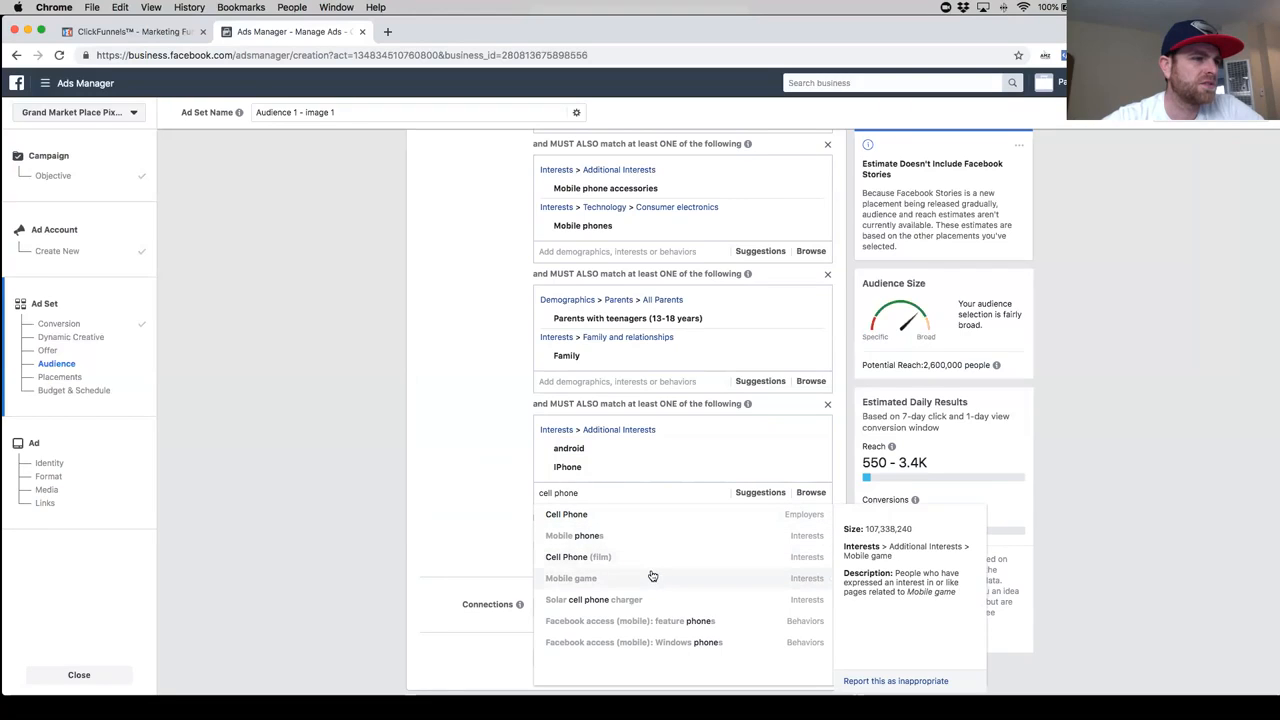
{"action": "left_click", "coordinate": [496, 484]}
- Add the interest Accessories to the second must-also-match group alongside Mobile phone accessories and Mobile phones
{"action": "scroll", "coordinate": [602, 276], "scroll_direction": "up", "scroll_amount": 1}
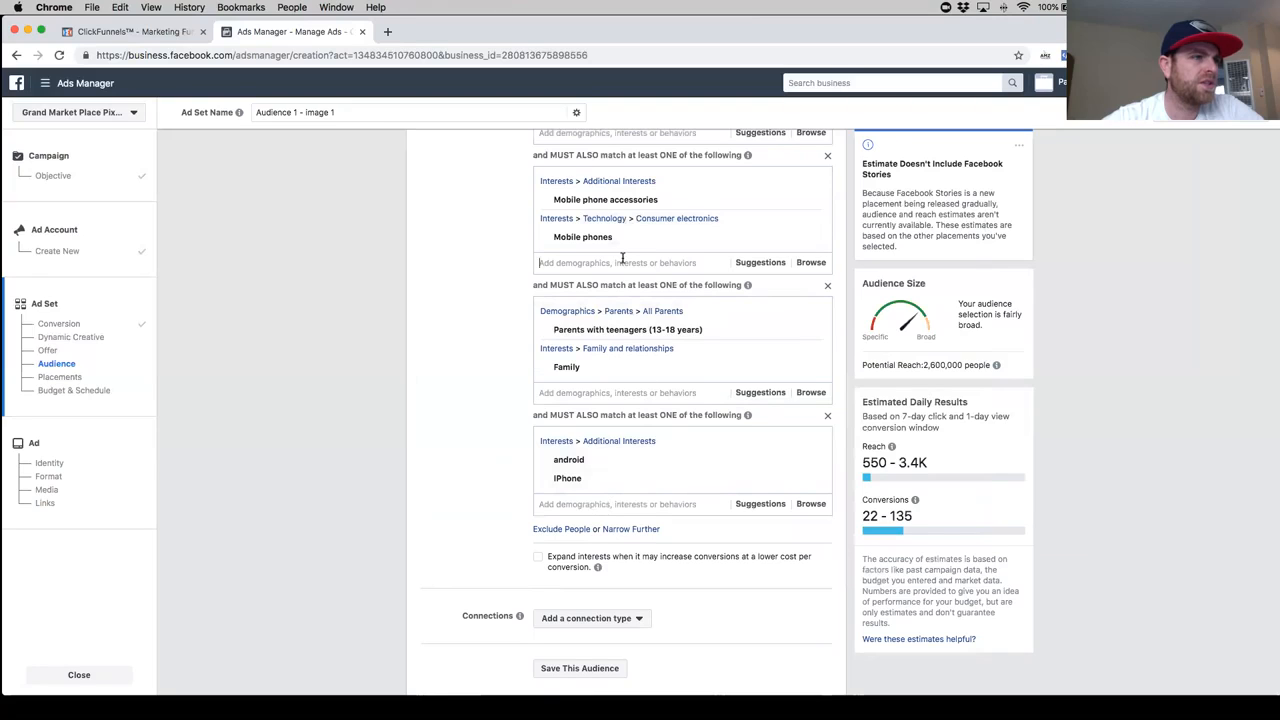
{"action": "type", "text": "acc"}
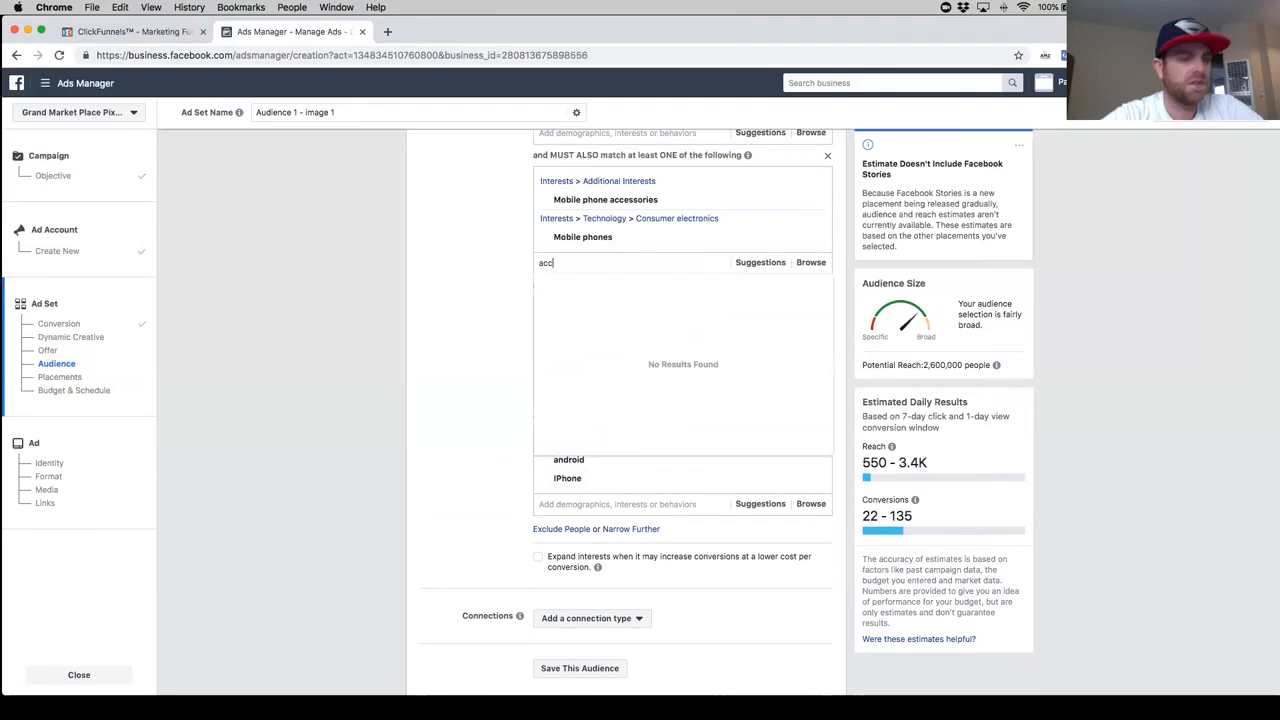
{"action": "type", "text": "ess"}
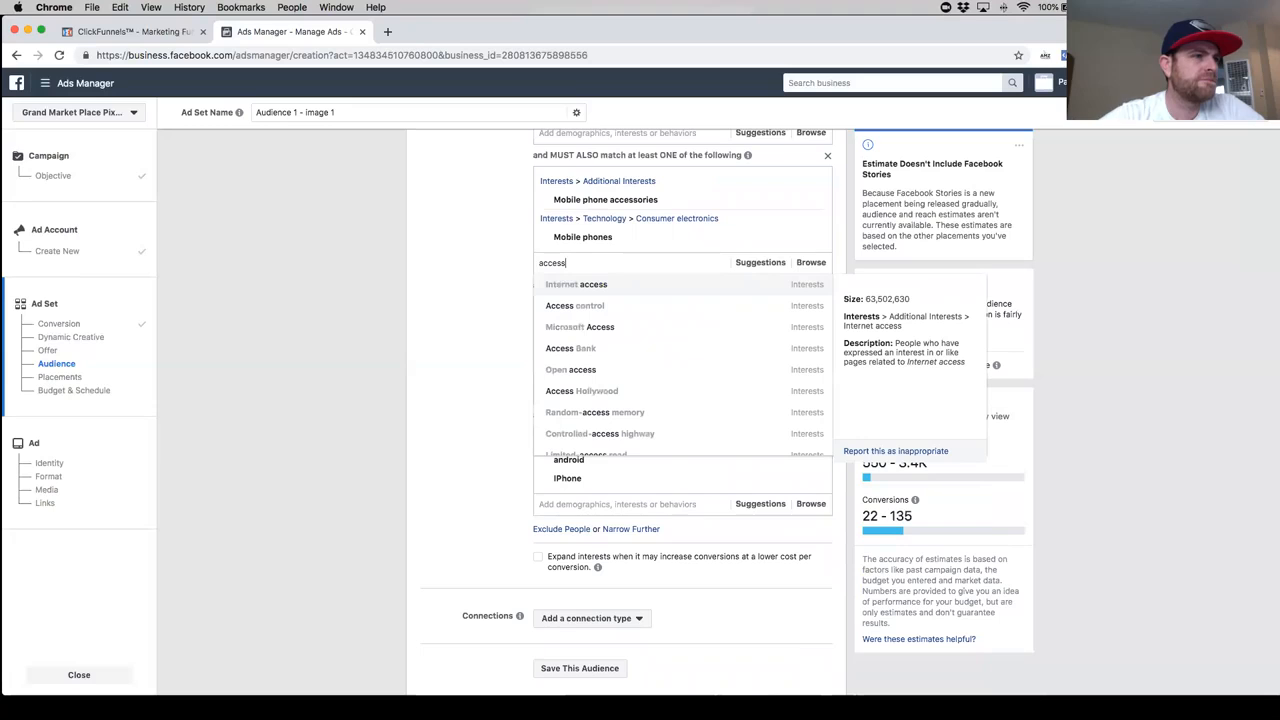
{"action": "type", "text": "or"}
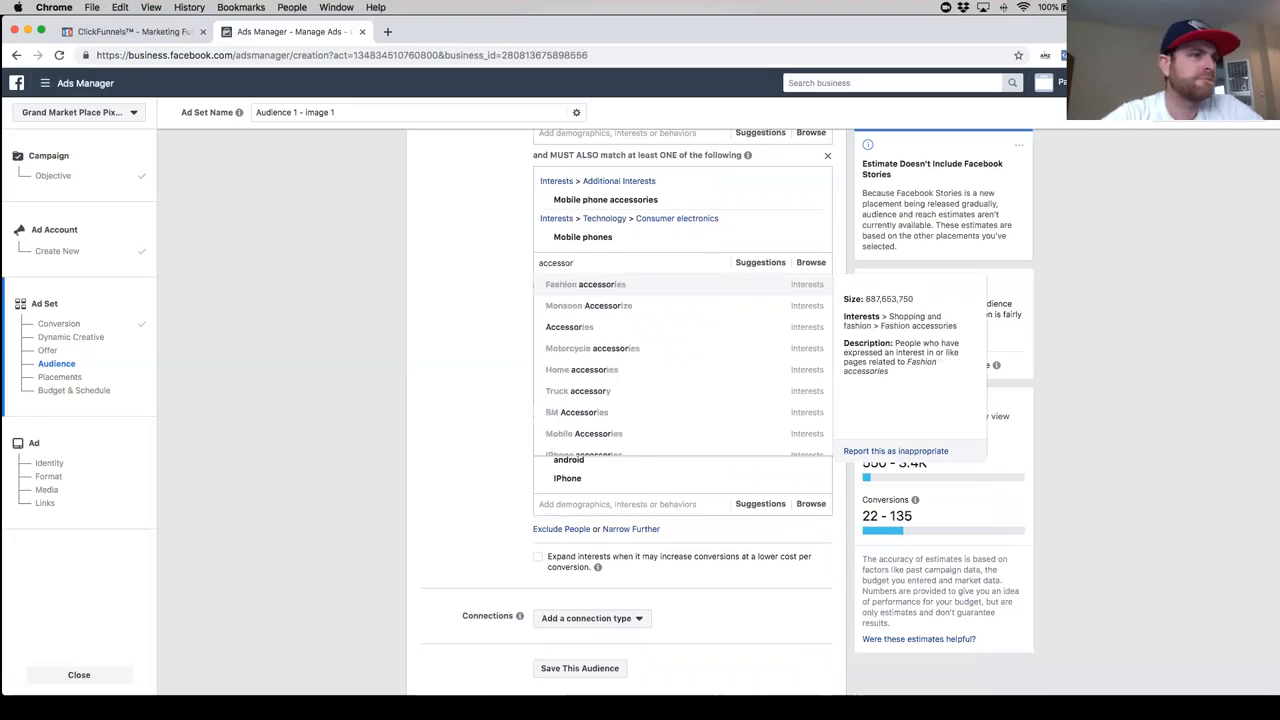
{"action": "type", "text": "ies"}
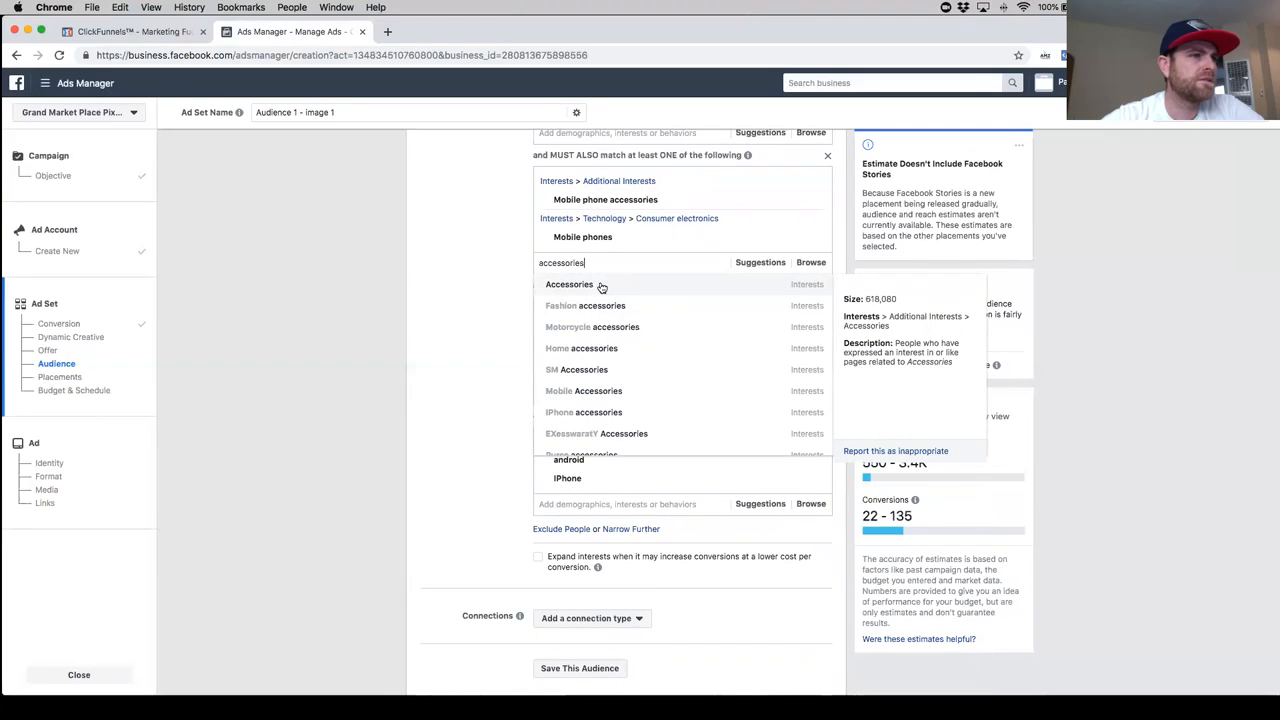
{"action": "left_click", "coordinate": [601, 286]}
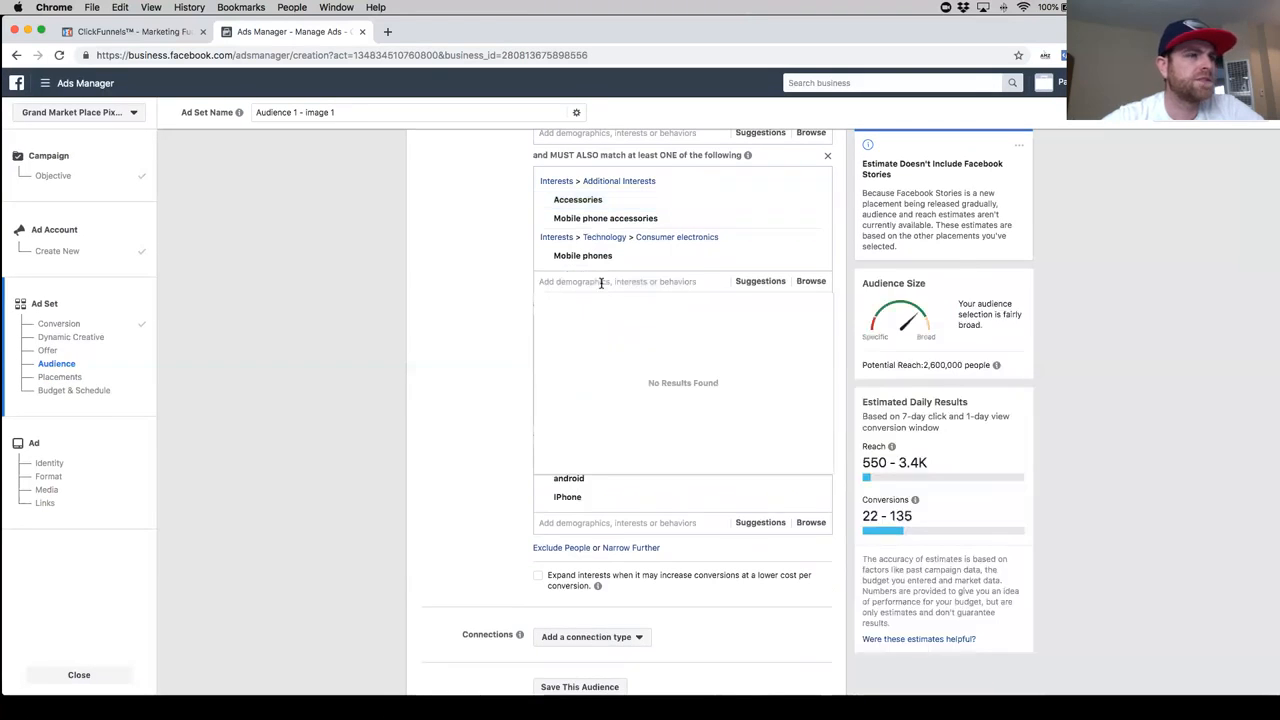
- Try enabling the expansion of interests for lower-cost conversions below the detailed targeting groups, and turn it off again
{"action": "scroll", "coordinate": [643, 226], "scroll_direction": "up", "scroll_amount": 1}
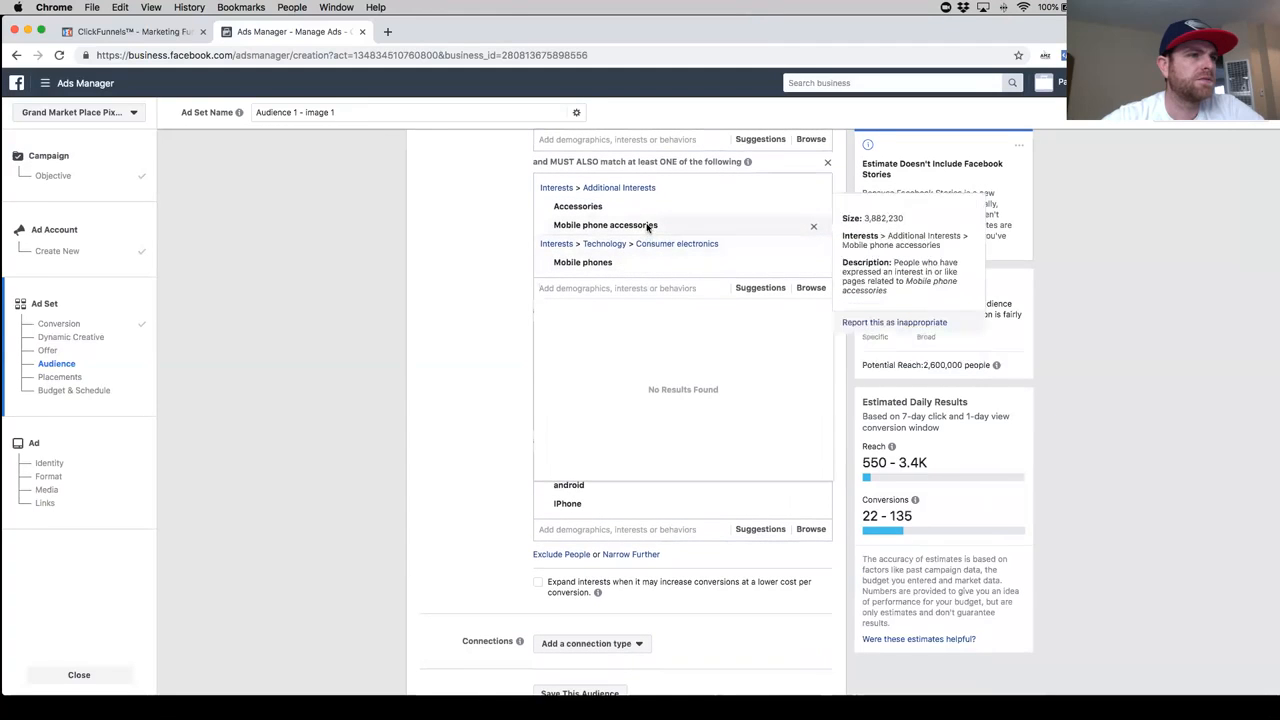
{"action": "scroll", "coordinate": [660, 290], "scroll_direction": "up", "scroll_amount": 3}
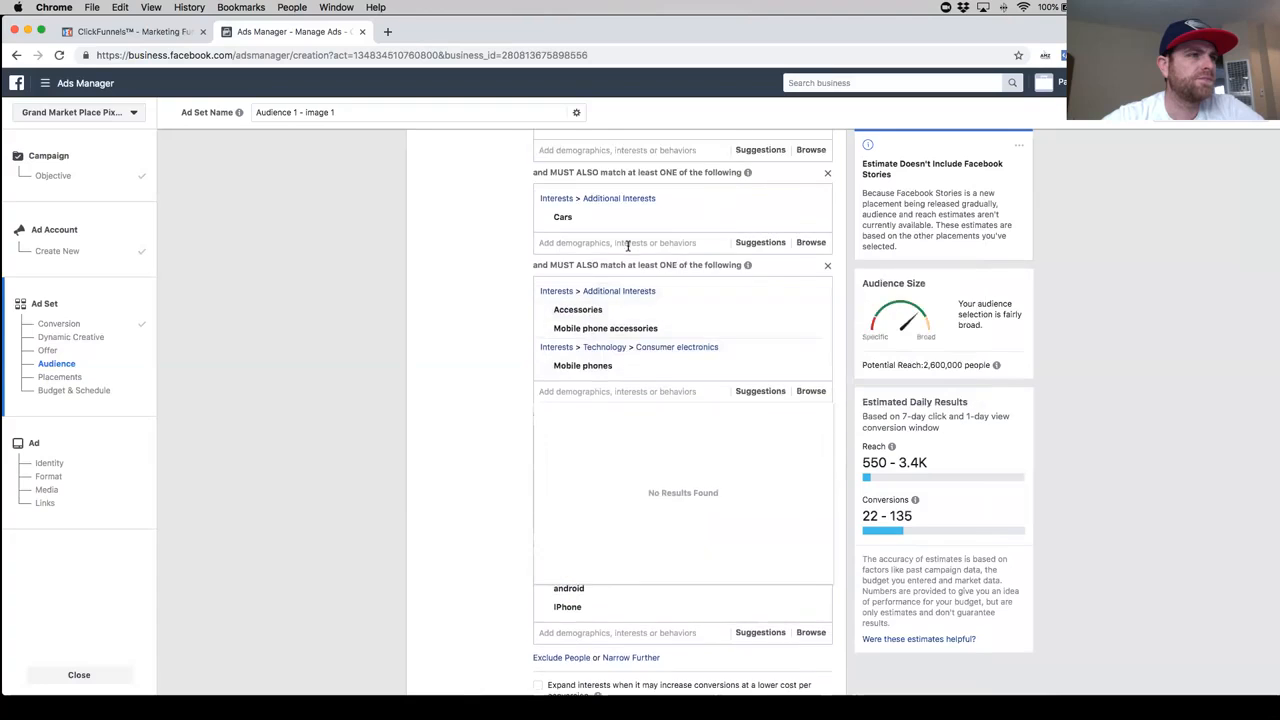
{"action": "scroll", "coordinate": [628, 245], "scroll_direction": "up", "scroll_amount": 2}
{"action": "scroll", "coordinate": [657, 383], "scroll_direction": "down", "scroll_amount": 3}
{"action": "scroll", "coordinate": [517, 434], "scroll_direction": "down", "scroll_amount": 3}
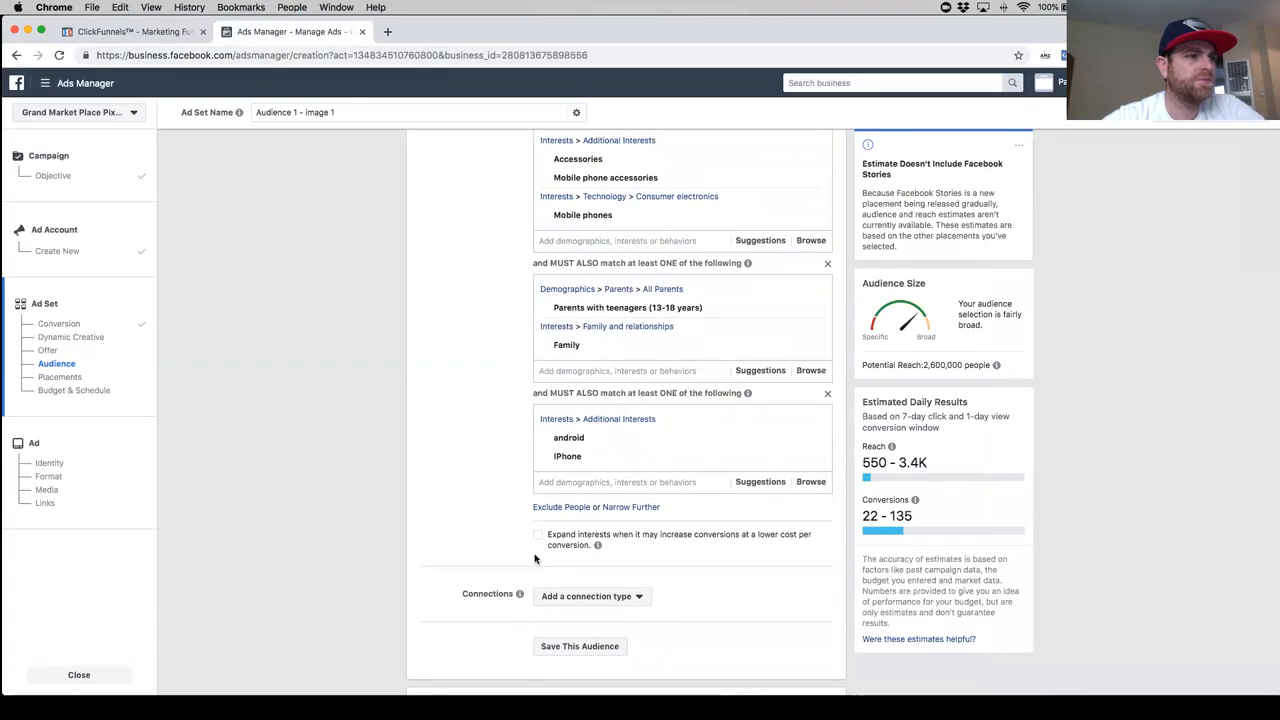
{"action": "left_click", "coordinate": [537, 538]}
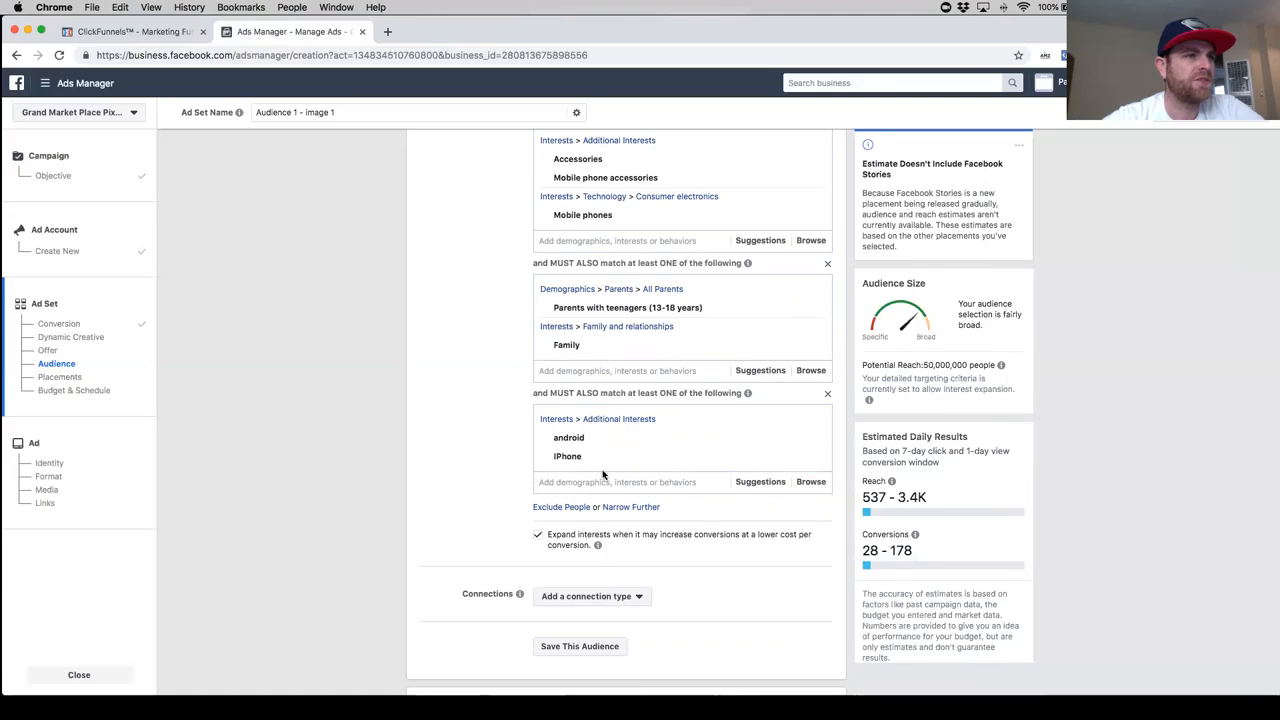
{"action": "left_click", "coordinate": [570, 535]}
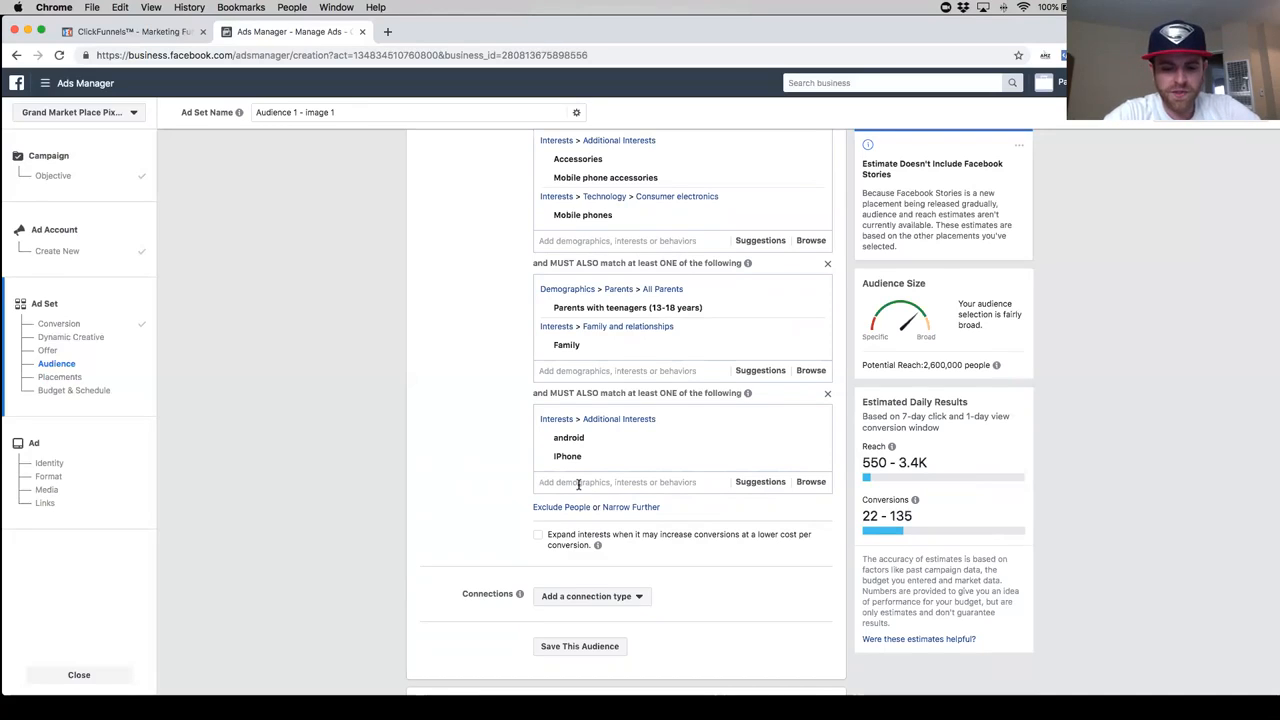
- Try searching the fourth must-also-match group for "cell hol", and clear the search text
{"action": "type", "text": "cell holder"}
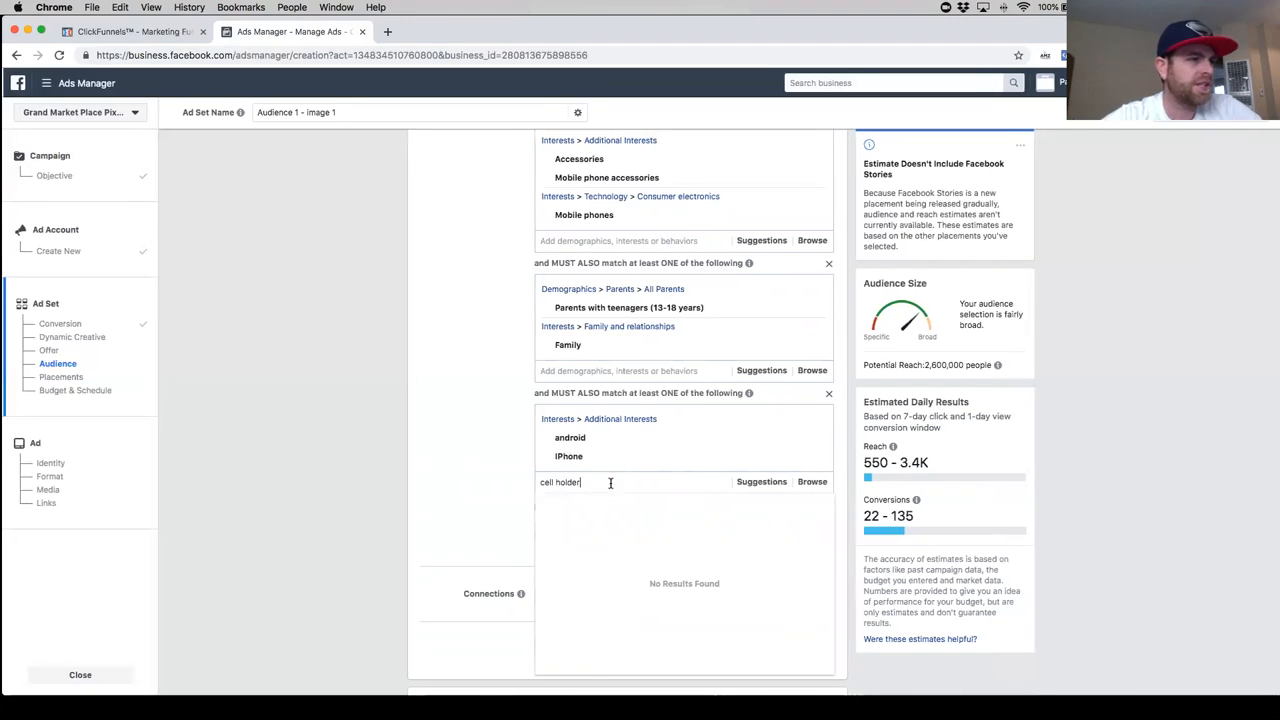
{"action": "left_click_drag", "start_coordinate": [608, 483], "coordinate": [537, 483]}
{"action": "key", "text": "BackSpace"}
- Try the suggested interest Smartphones in the fourth must-also-match group, remove it, and add the suggested interest Samsung instead
{"action": "left_click", "coordinate": [758, 482]}
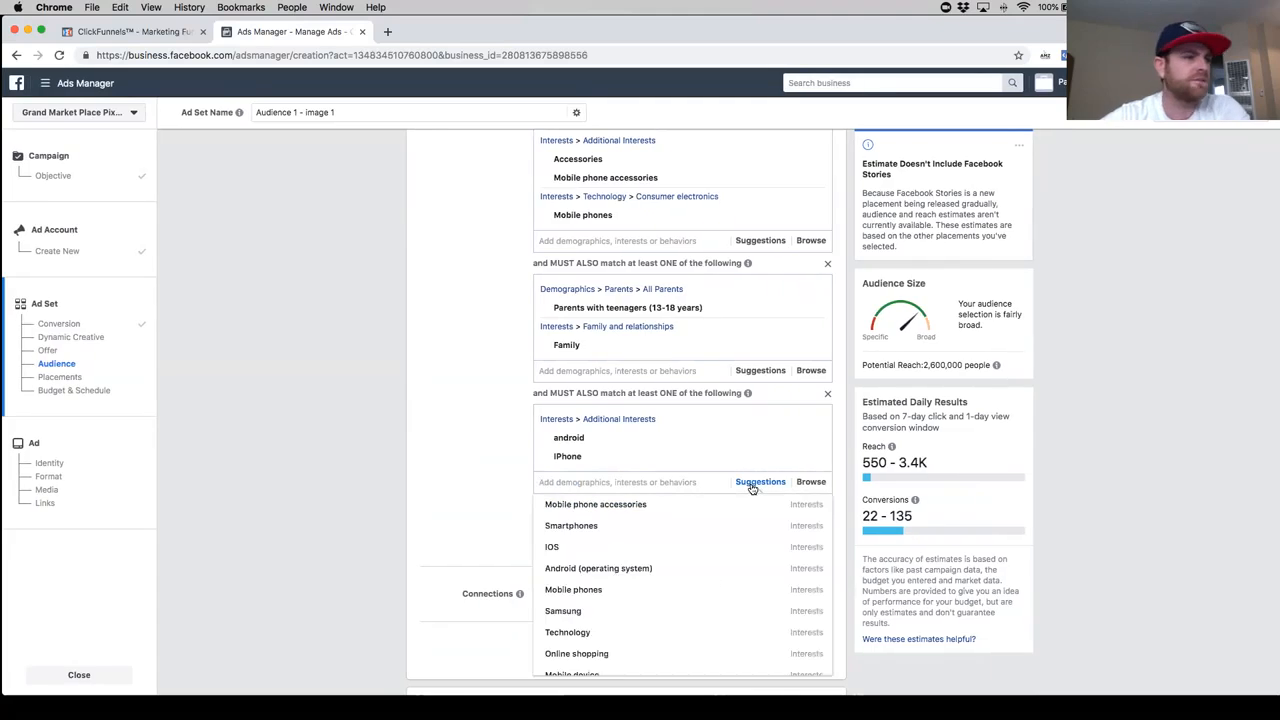
{"action": "left_click", "coordinate": [655, 529]}
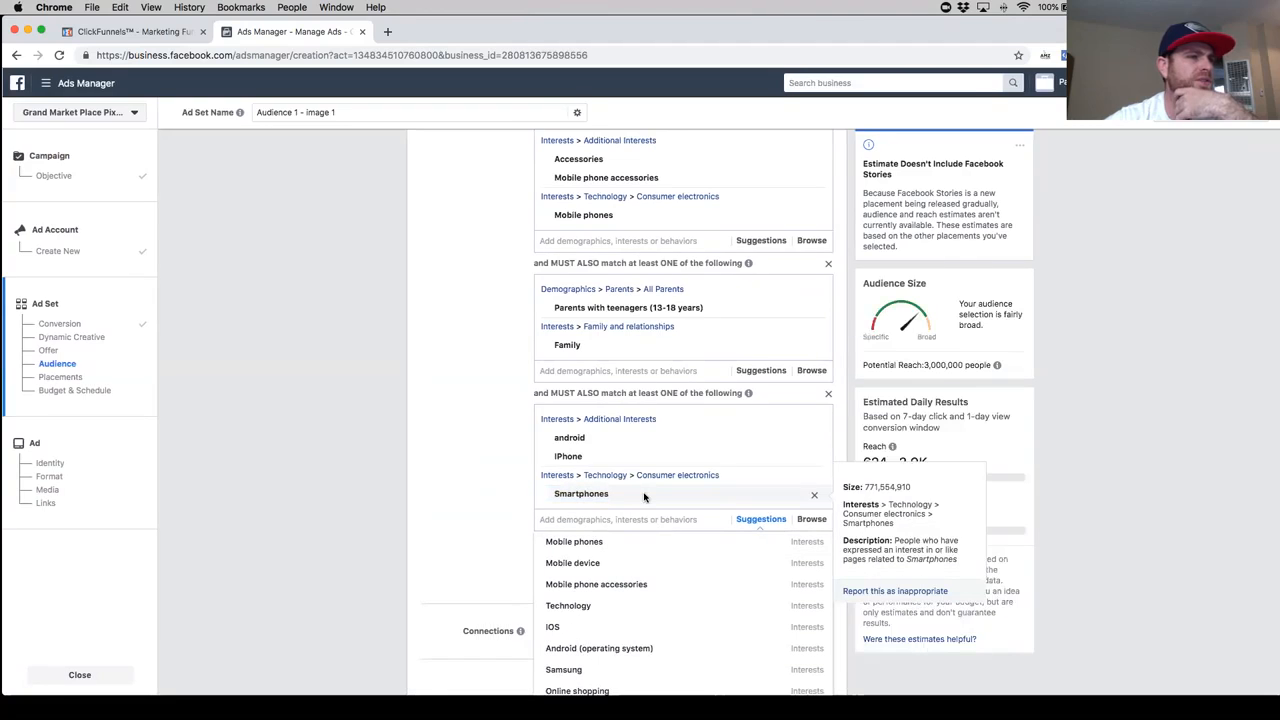
{"action": "left_click", "coordinate": [815, 499]}
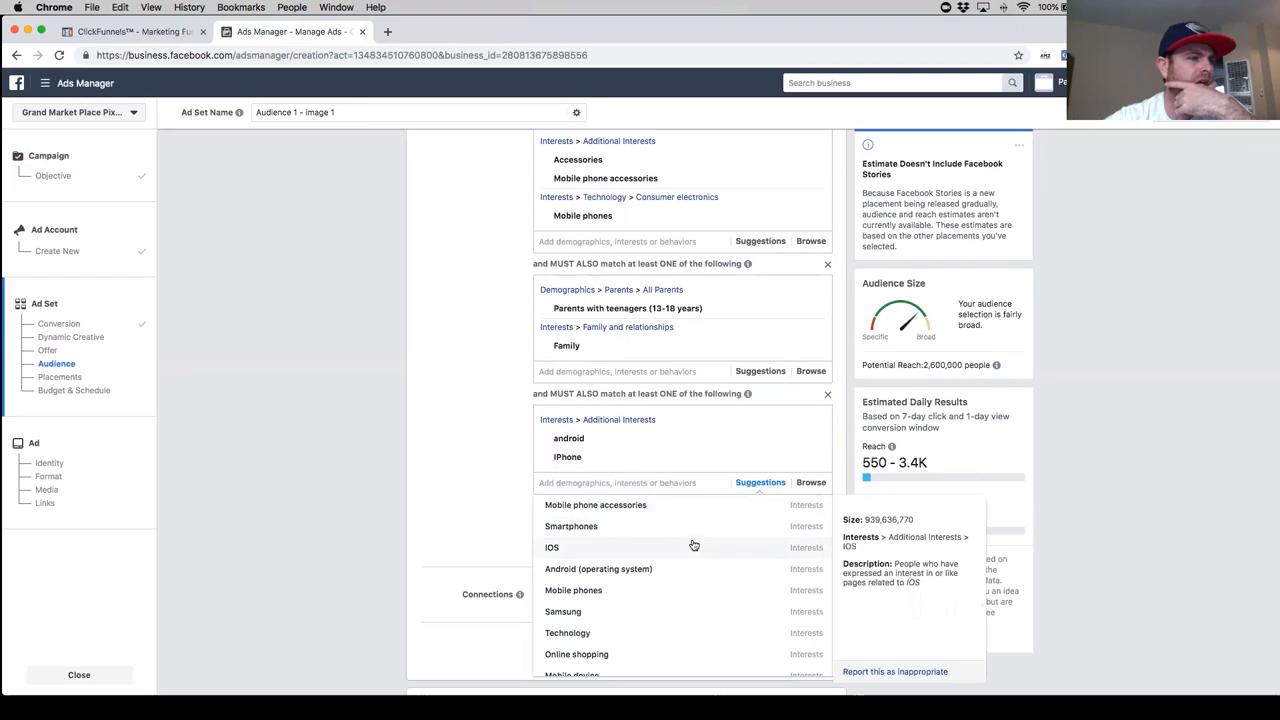
{"action": "scroll", "coordinate": [690, 560], "scroll_direction": "down", "scroll_amount": 1}
{"action": "left_click", "coordinate": [680, 586]}
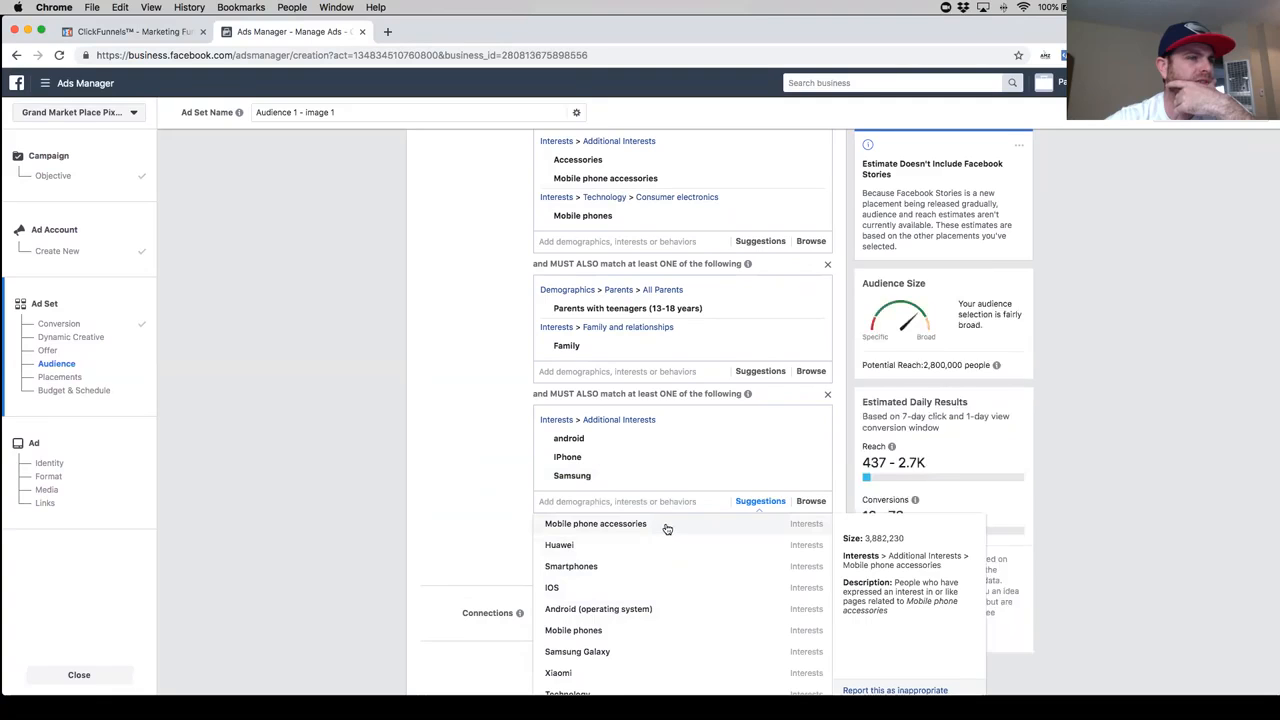
- Look through the remaining suggested interests and behaviors for the fourth must-also-match group, and close the list without choosing one
{"action": "scroll", "coordinate": [670, 593], "scroll_direction": "down", "scroll_amount": 3}
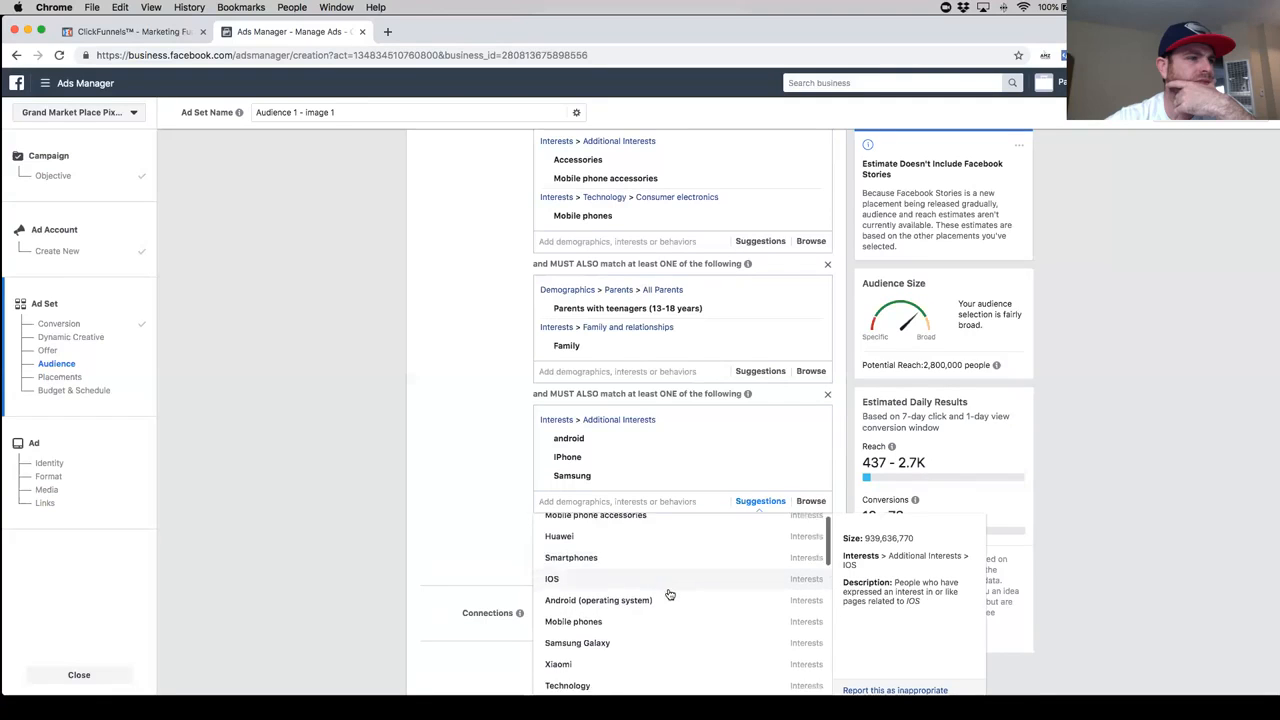
{"action": "scroll", "coordinate": [670, 594], "scroll_direction": "down", "scroll_amount": 4}
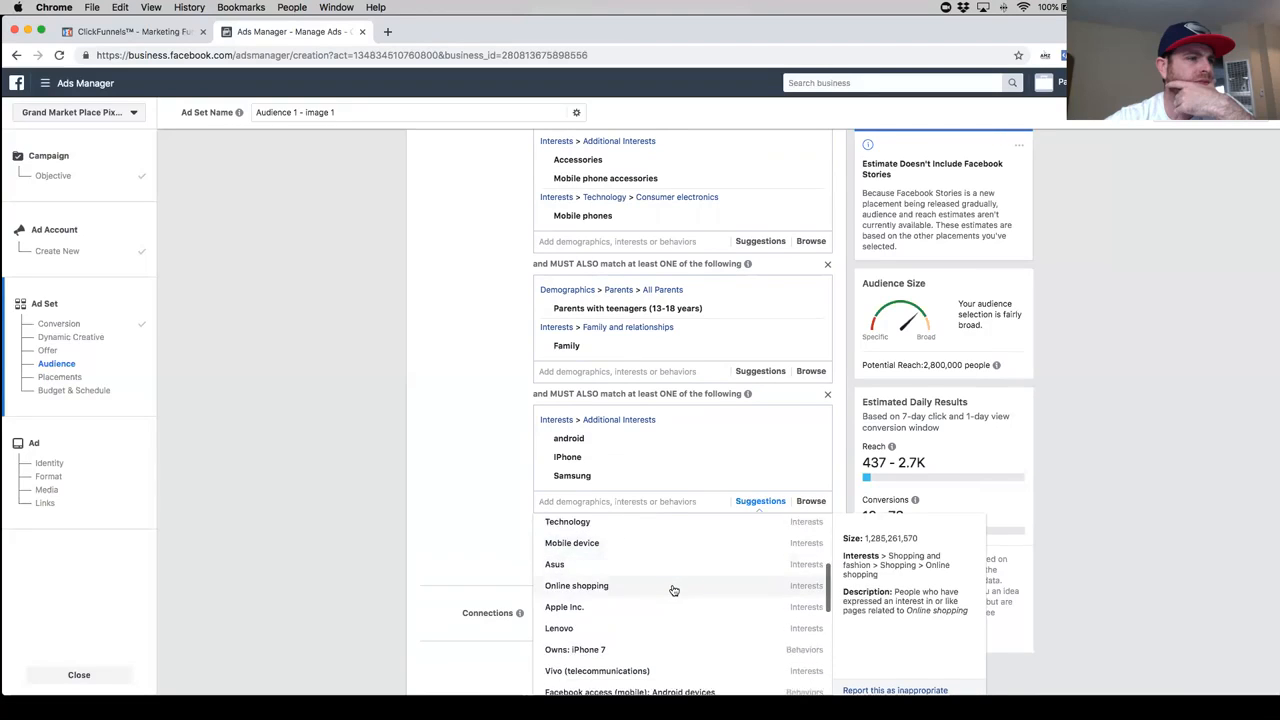
{"action": "scroll", "coordinate": [673, 590], "scroll_direction": "down", "scroll_amount": 4}
{"action": "scroll", "coordinate": [673, 590], "scroll_direction": "down", "scroll_amount": 3}
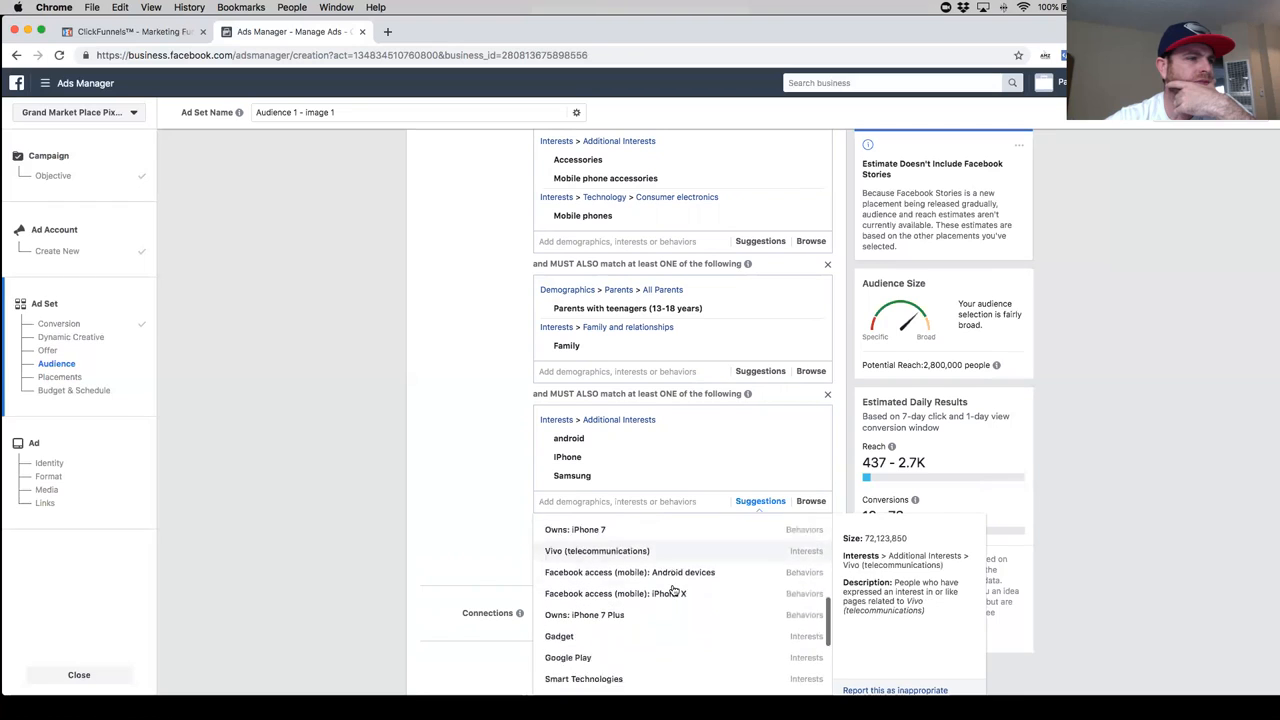
{"action": "scroll", "coordinate": [671, 600], "scroll_direction": "down", "scroll_amount": 1}
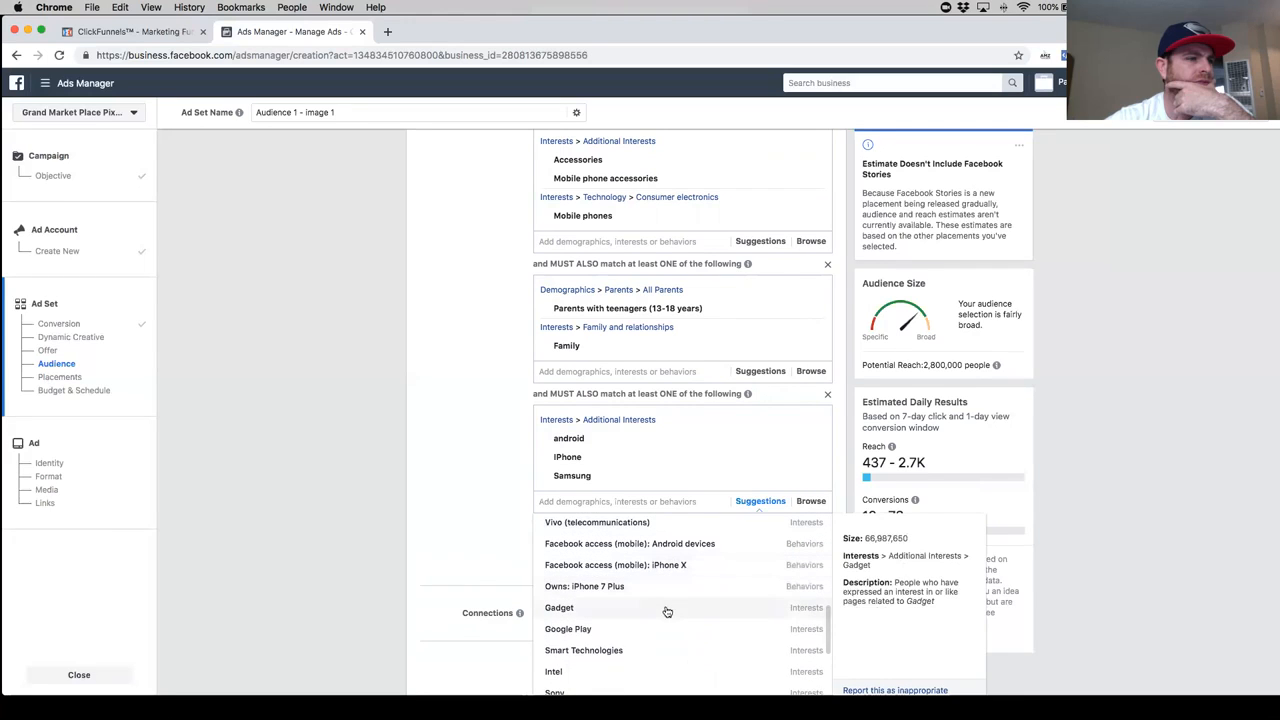
{"action": "scroll", "coordinate": [667, 611], "scroll_direction": "down", "scroll_amount": 5}
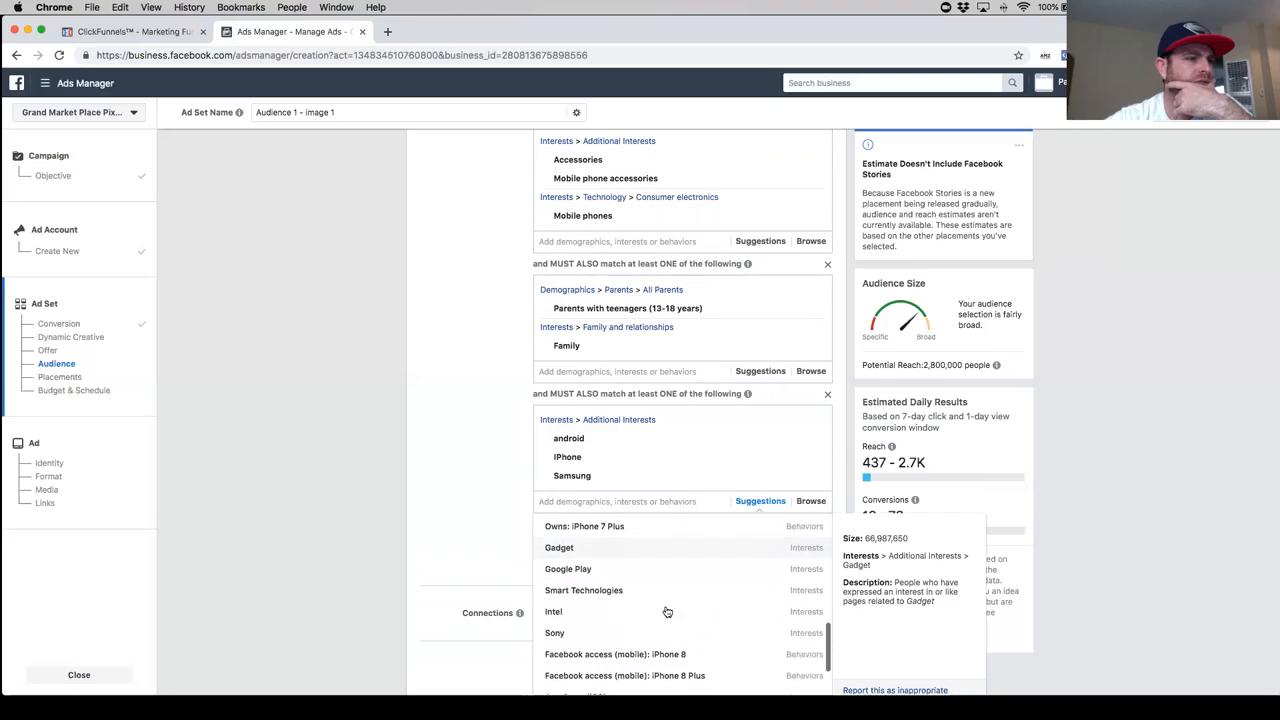
{"action": "scroll", "coordinate": [667, 611], "scroll_direction": "down", "scroll_amount": 1}
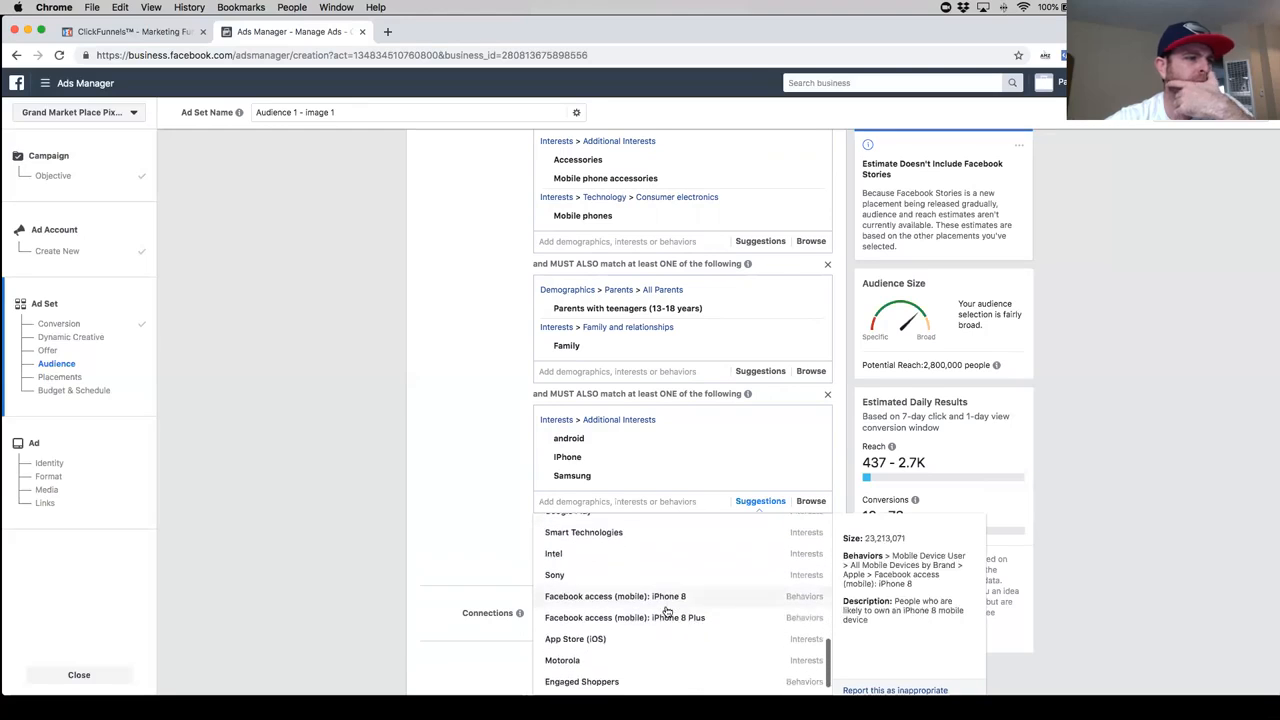
{"action": "scroll", "coordinate": [667, 611], "scroll_direction": "down", "scroll_amount": 1}
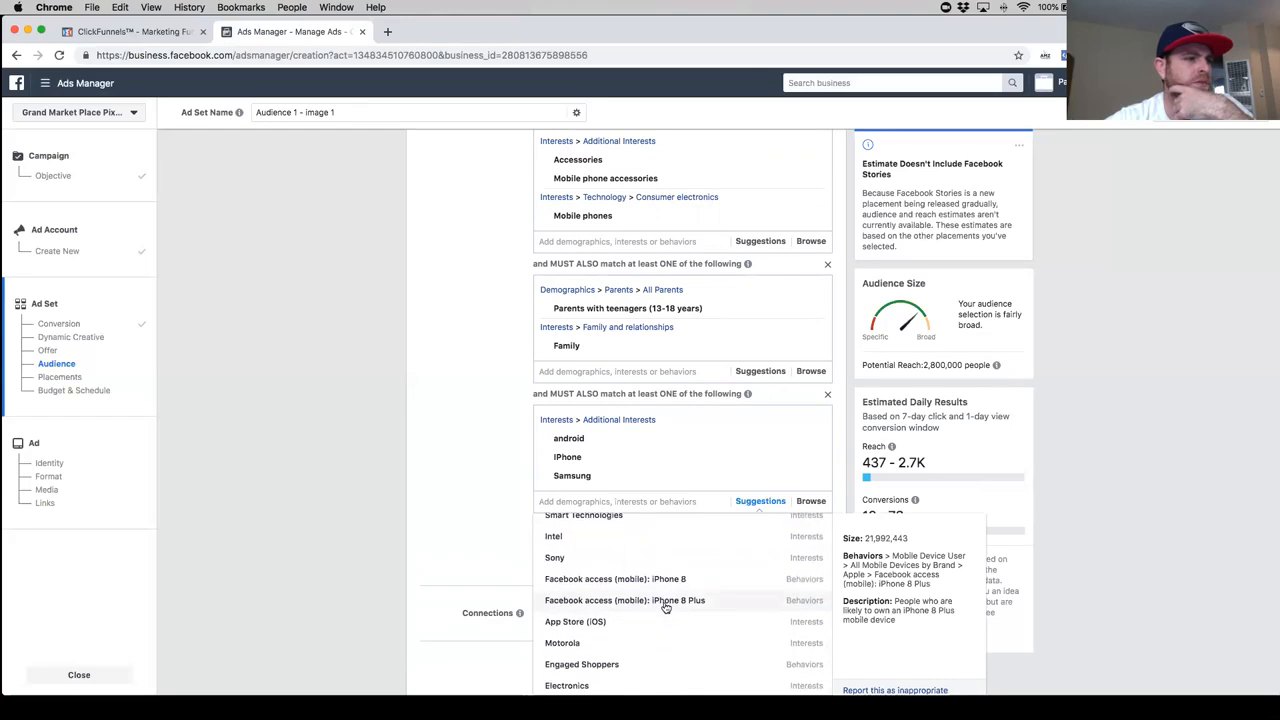
{"action": "scroll", "coordinate": [666, 607], "scroll_direction": "down", "scroll_amount": 1}
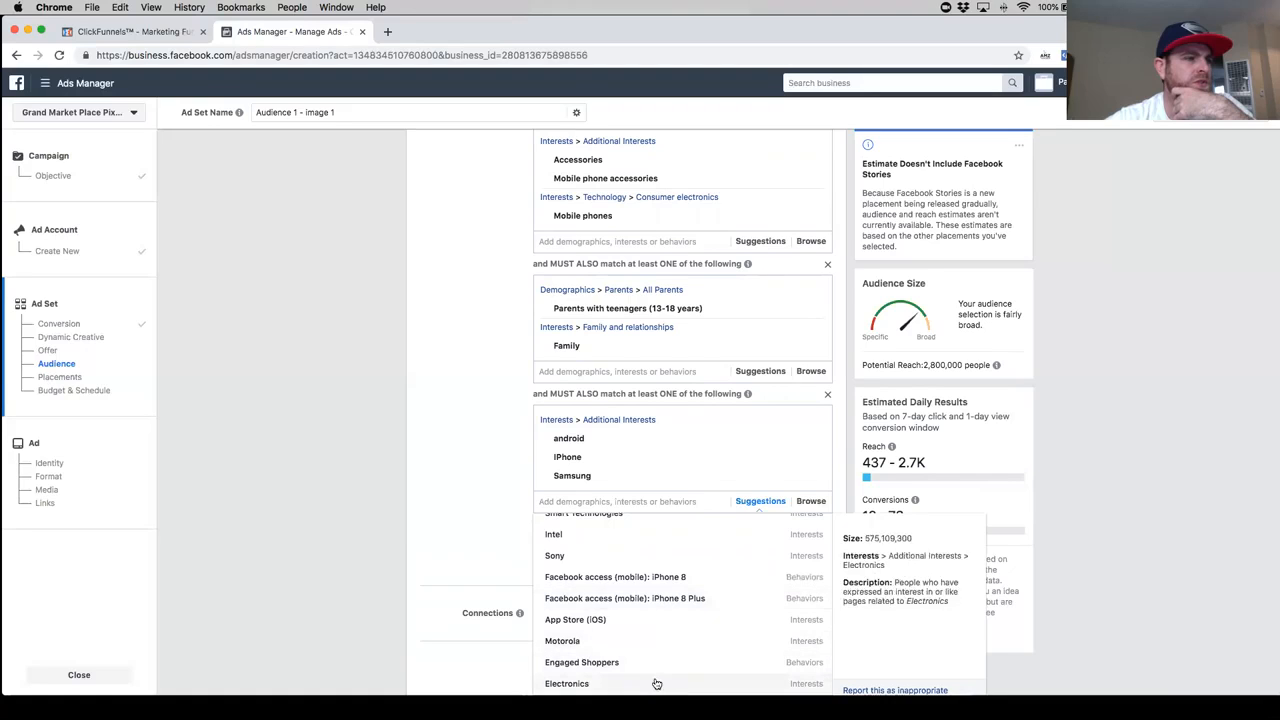
{"action": "left_click", "coordinate": [491, 523]}
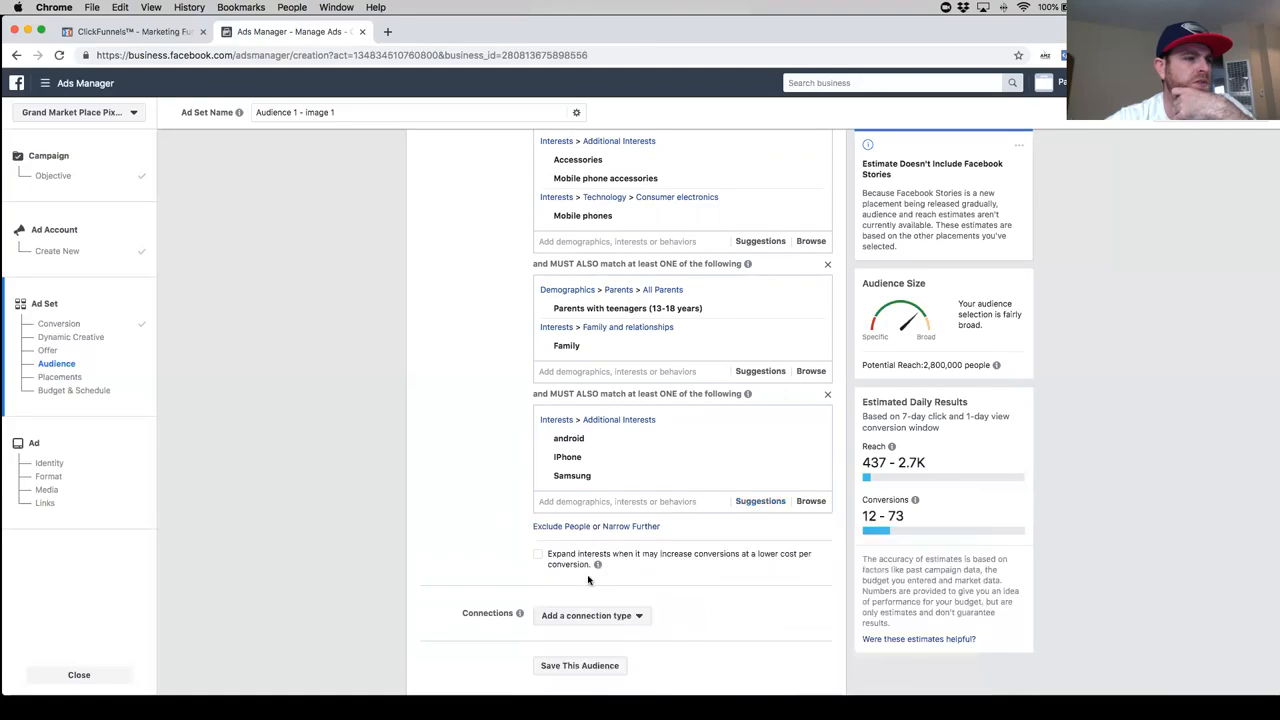
- Narrow the targeting further with a fifth must-also-match group containing the interest Electronics
{"action": "left_click", "coordinate": [624, 527]}
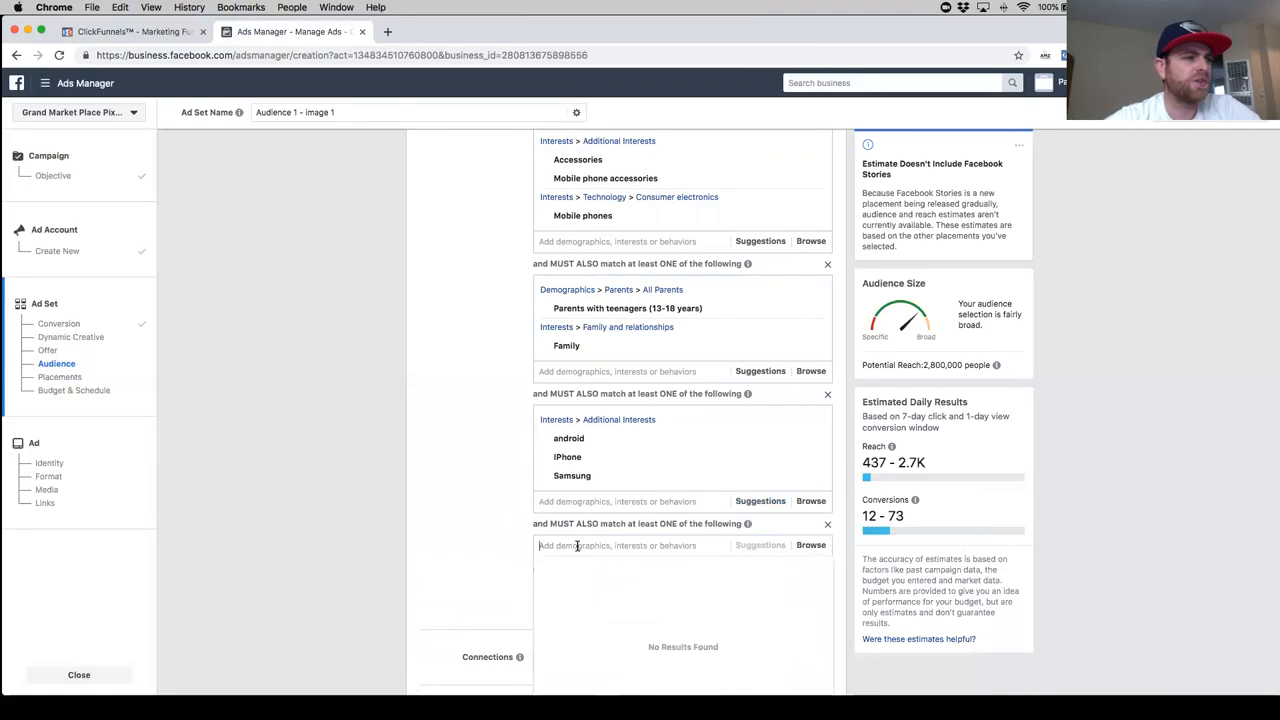
{"action": "type", "text": "el"}
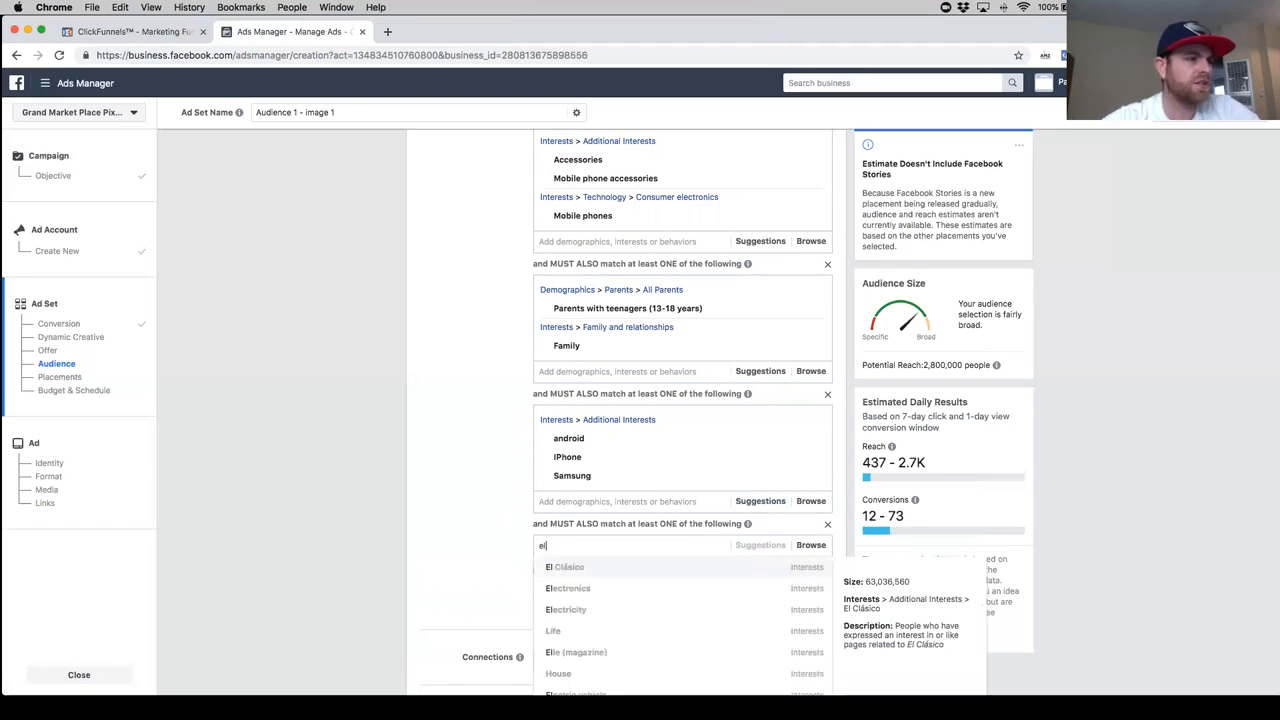
{"action": "type", "text": "ect"}
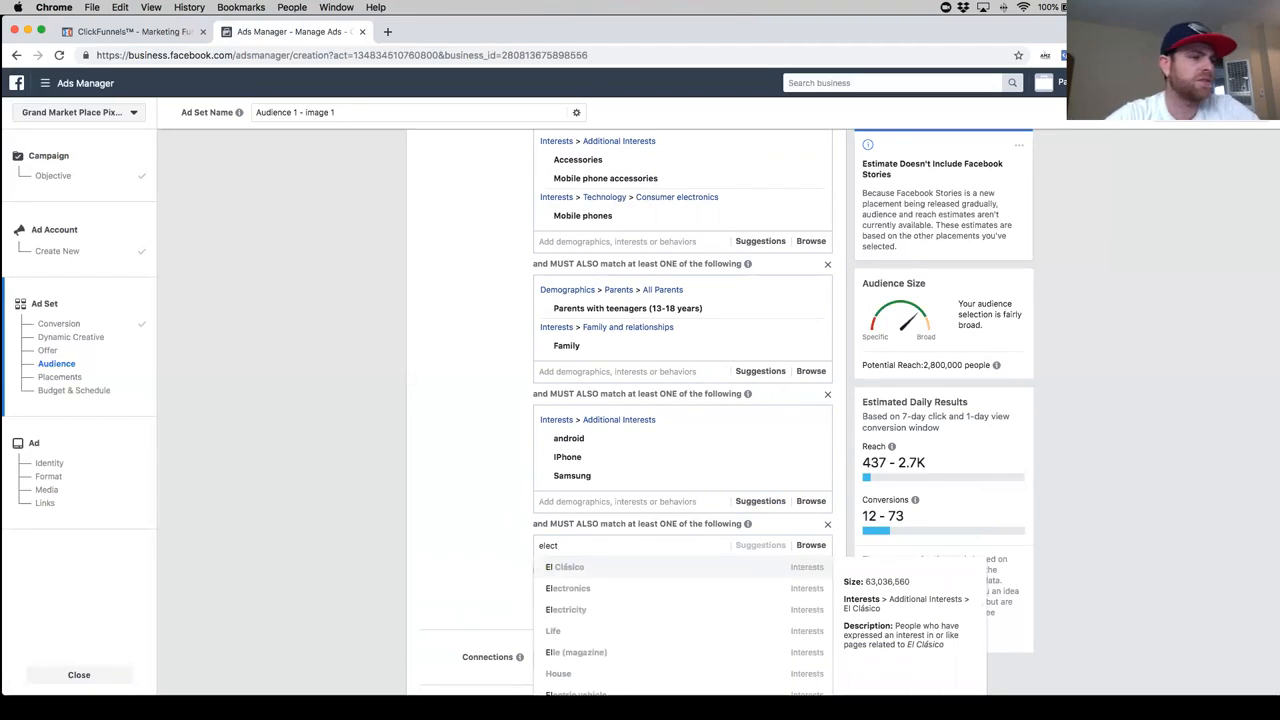
{"action": "type", "text": "r"}
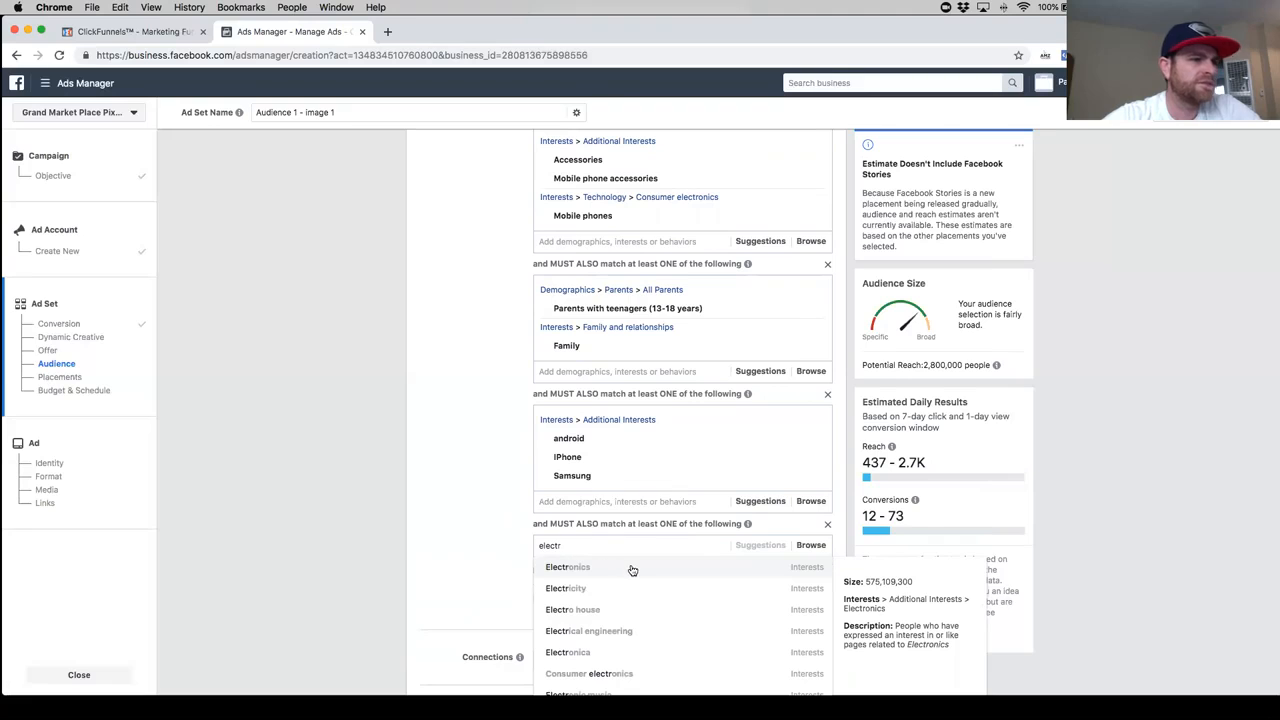
{"action": "left_click", "coordinate": [631, 568]}
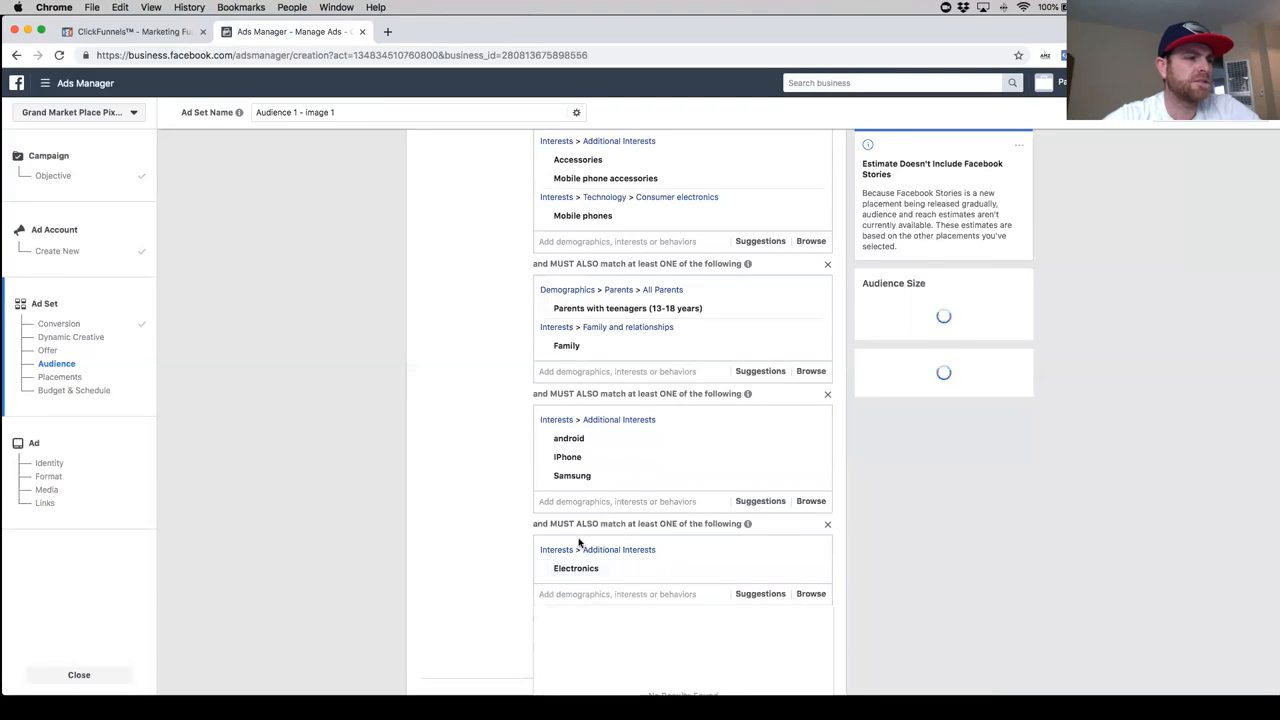
- Search for gadgets in the fifth must-also-match group and add the interest Gadget alongside Electronics
{"action": "scroll", "coordinate": [481, 539], "scroll_direction": "down", "scroll_amount": 2}
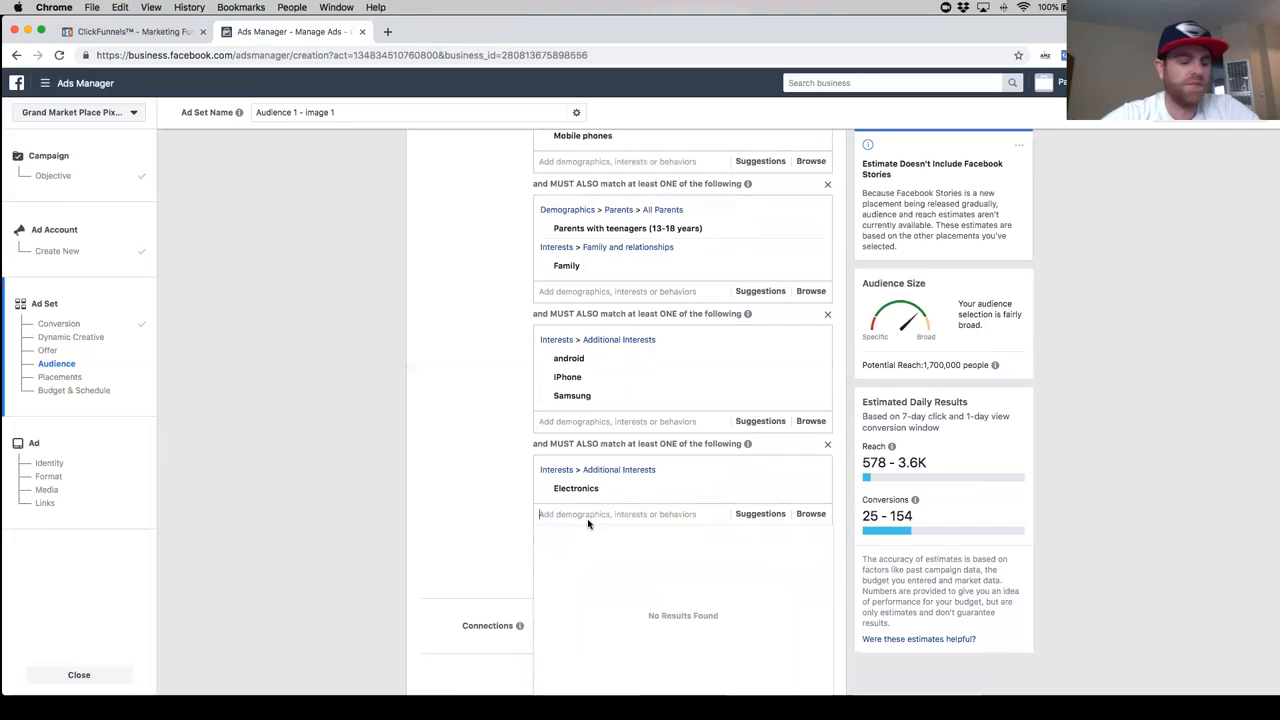
{"action": "type", "text": "gadgets"}
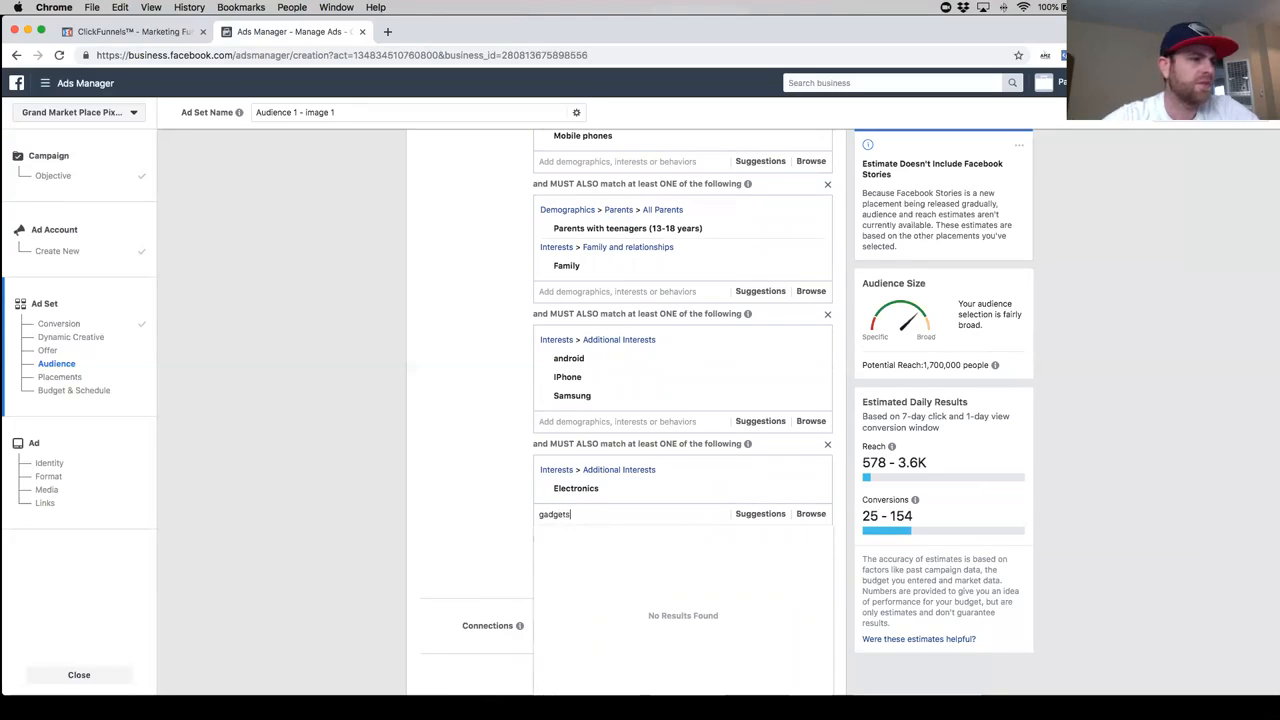
{"action": "left_click", "coordinate": [656, 543]}
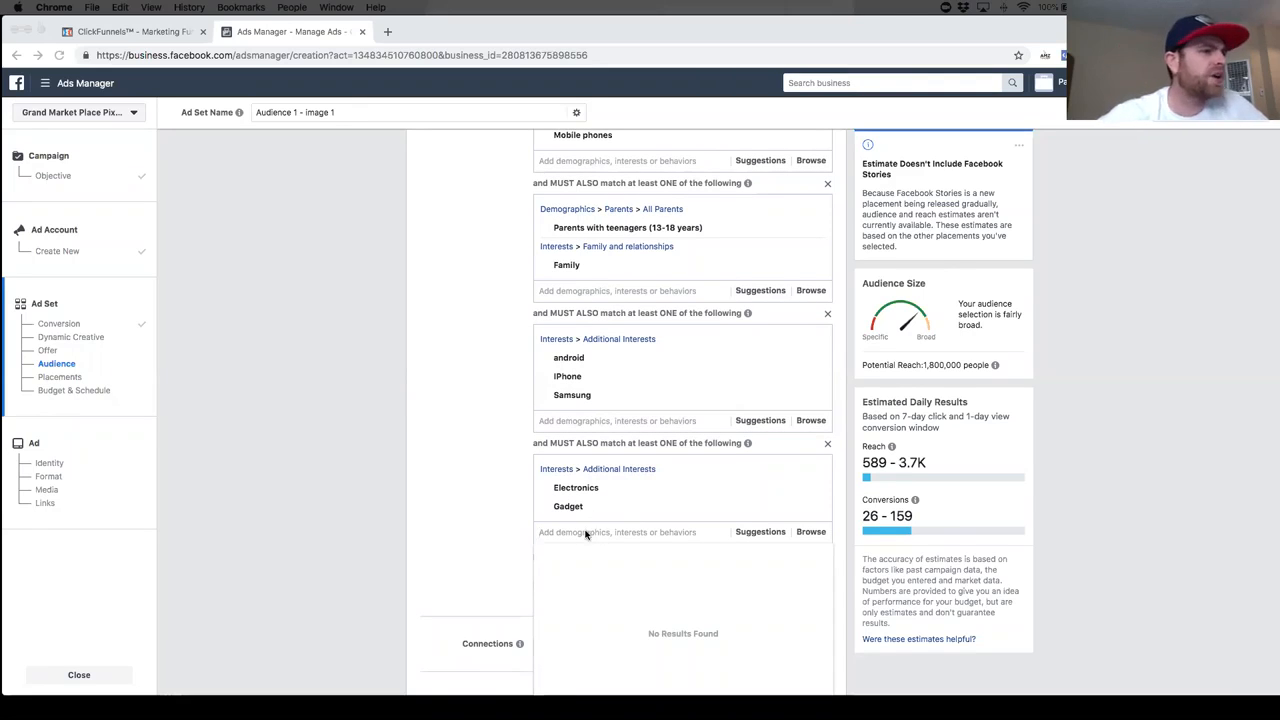
- Try the suggested interest Technology in the fifth must-also-match group, remove it, and add the suggested interest Smart Technologies instead
{"action": "left_click", "coordinate": [765, 533]}
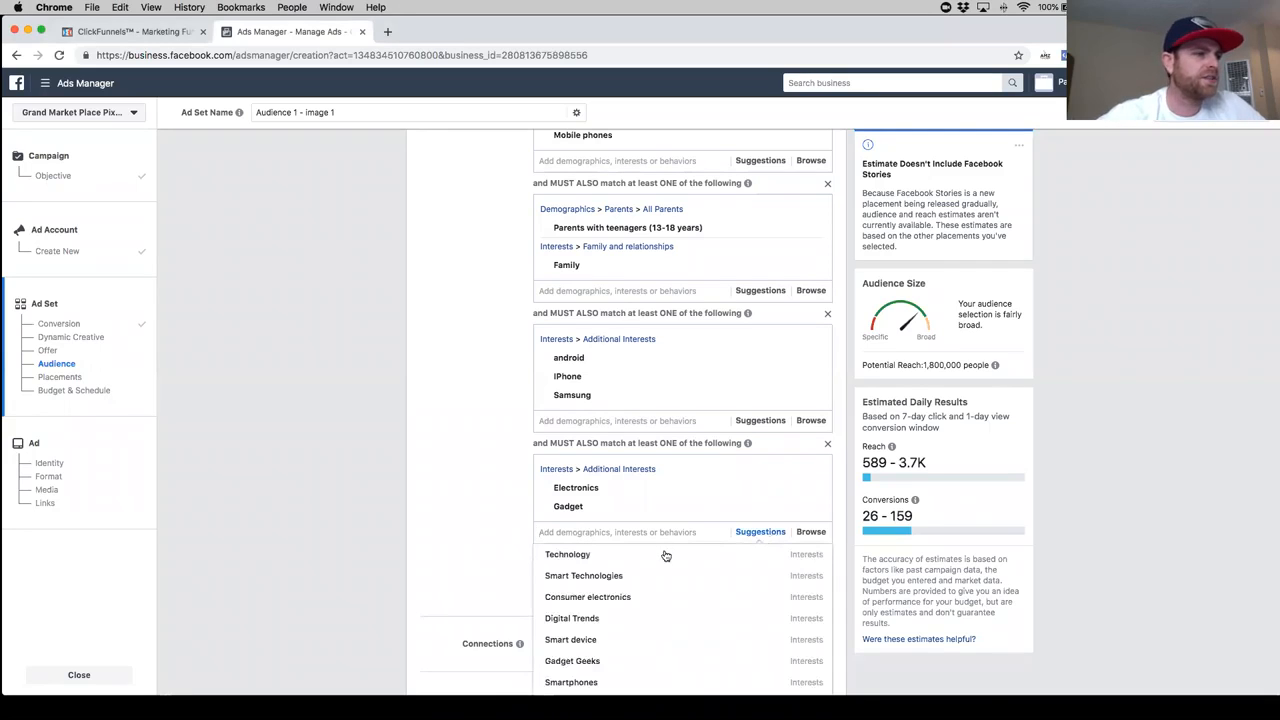
{"action": "left_click", "coordinate": [667, 556]}
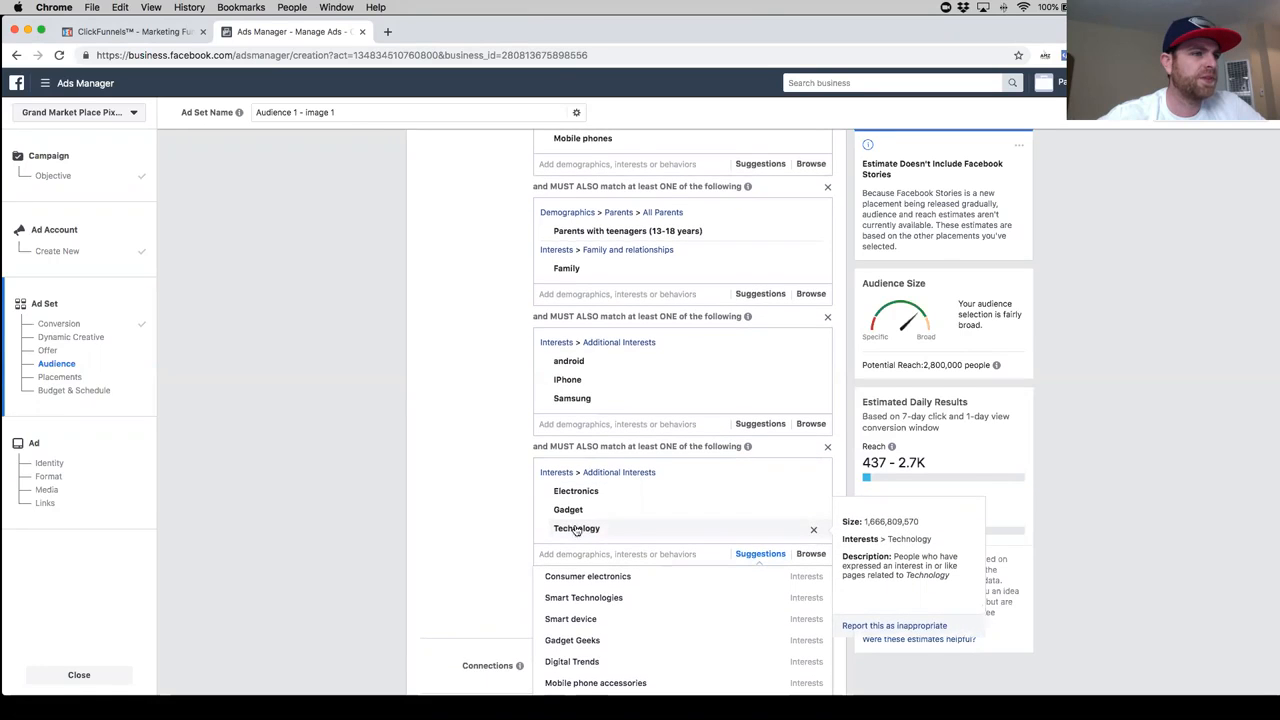
{"action": "left_click", "coordinate": [814, 530]}
{"action": "scroll", "coordinate": [506, 520], "scroll_direction": "down", "scroll_amount": 2}
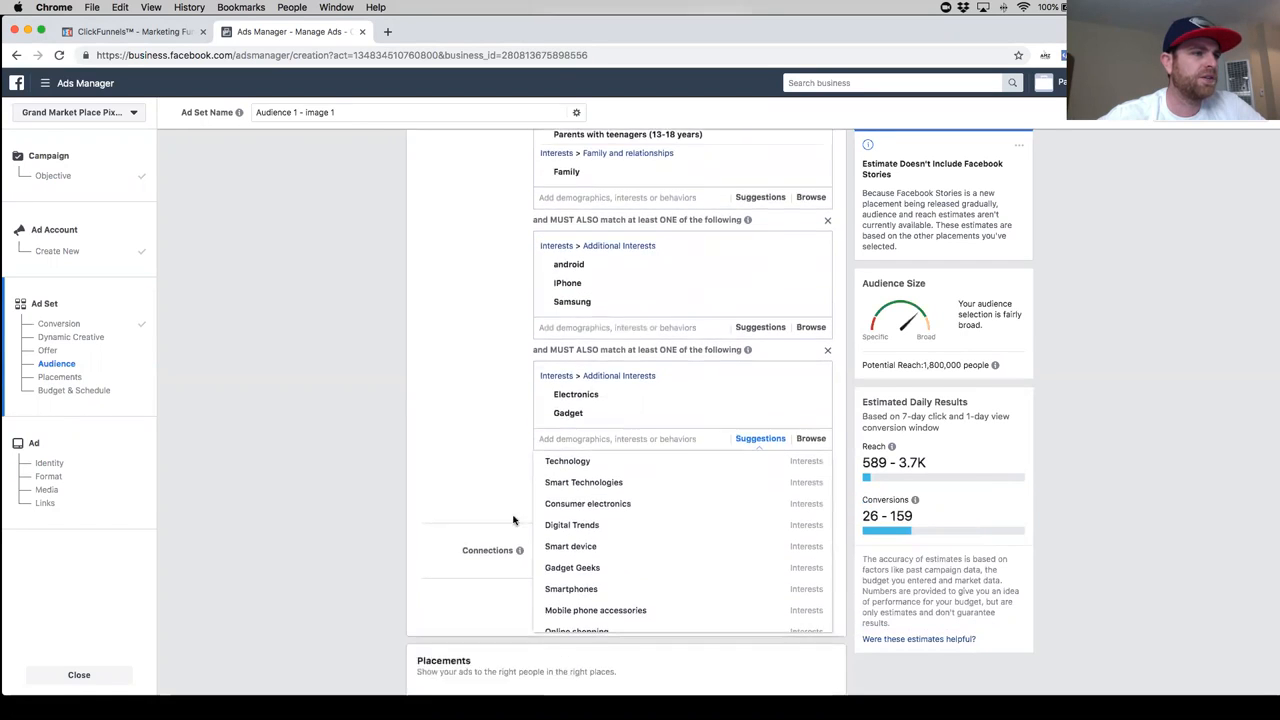
{"action": "left_click", "coordinate": [613, 497]}
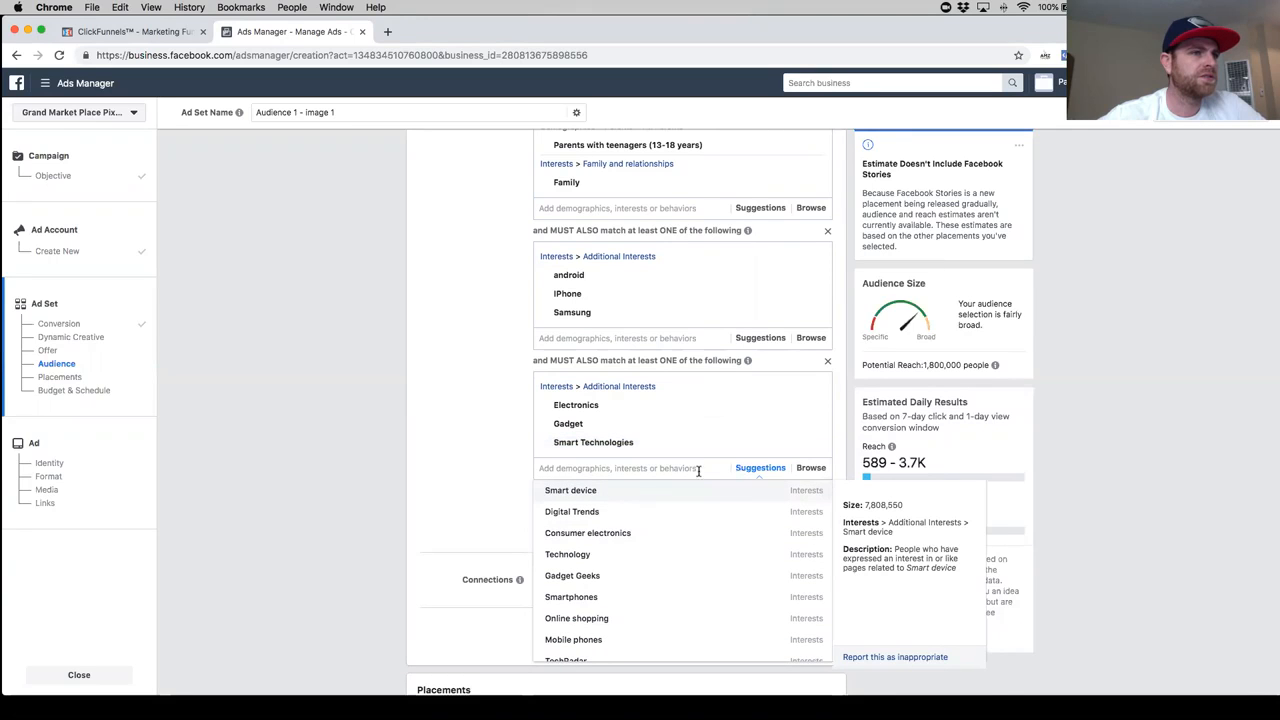
- Try adding the suggested interest Gadget Geeks to the fifth must-also-match group, and remove it again
{"action": "left_click", "coordinate": [613, 578]}
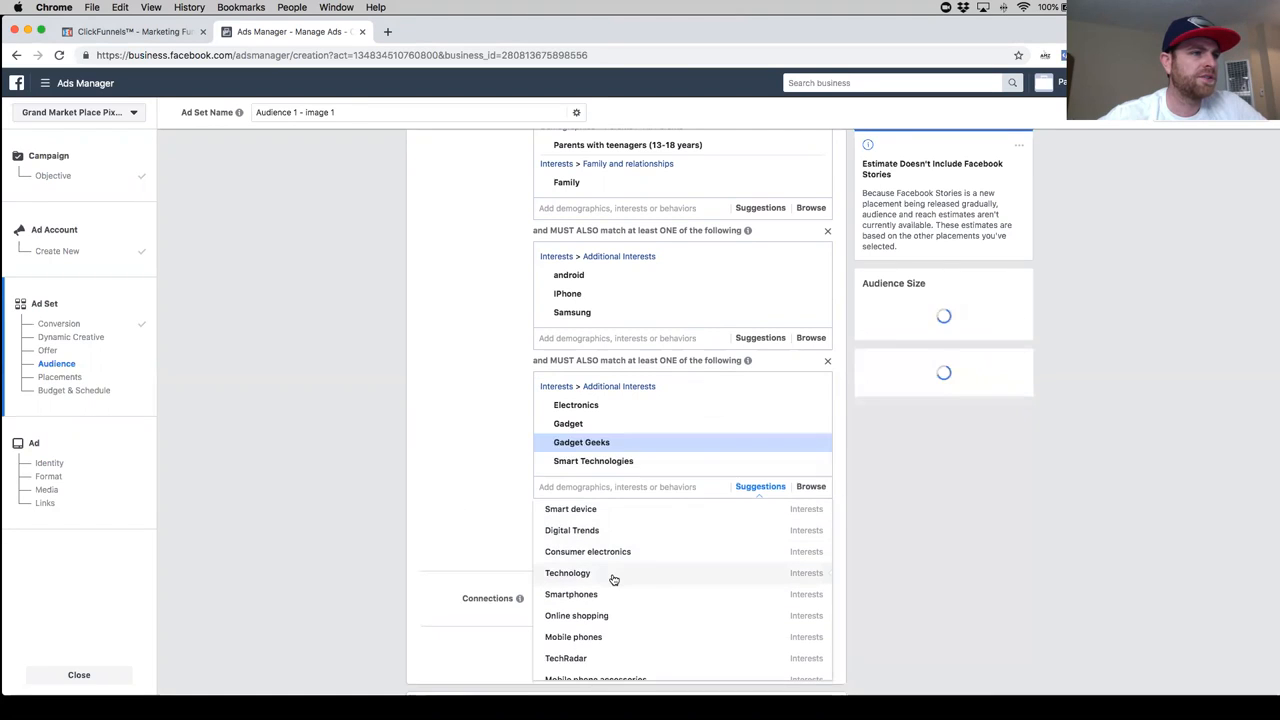
{"action": "left_click", "coordinate": [487, 535]}
{"action": "left_click", "coordinate": [813, 447]}
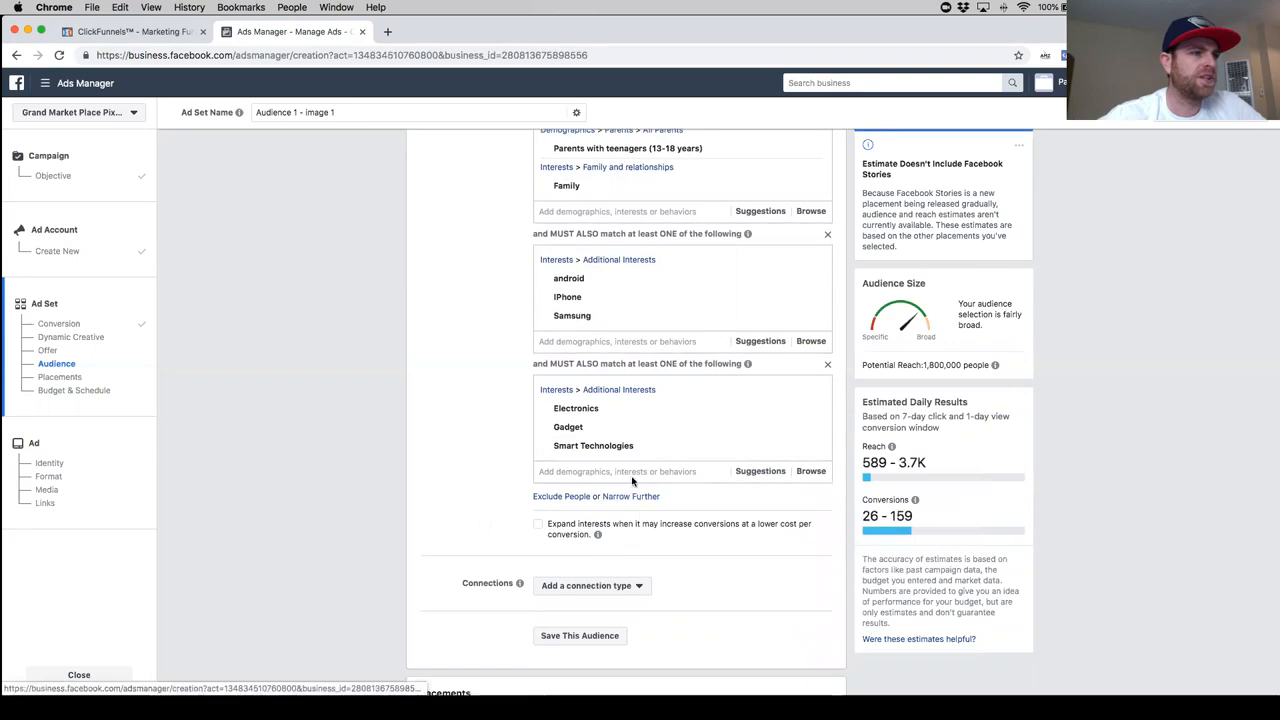
{"action": "left_click", "coordinate": [628, 476]}
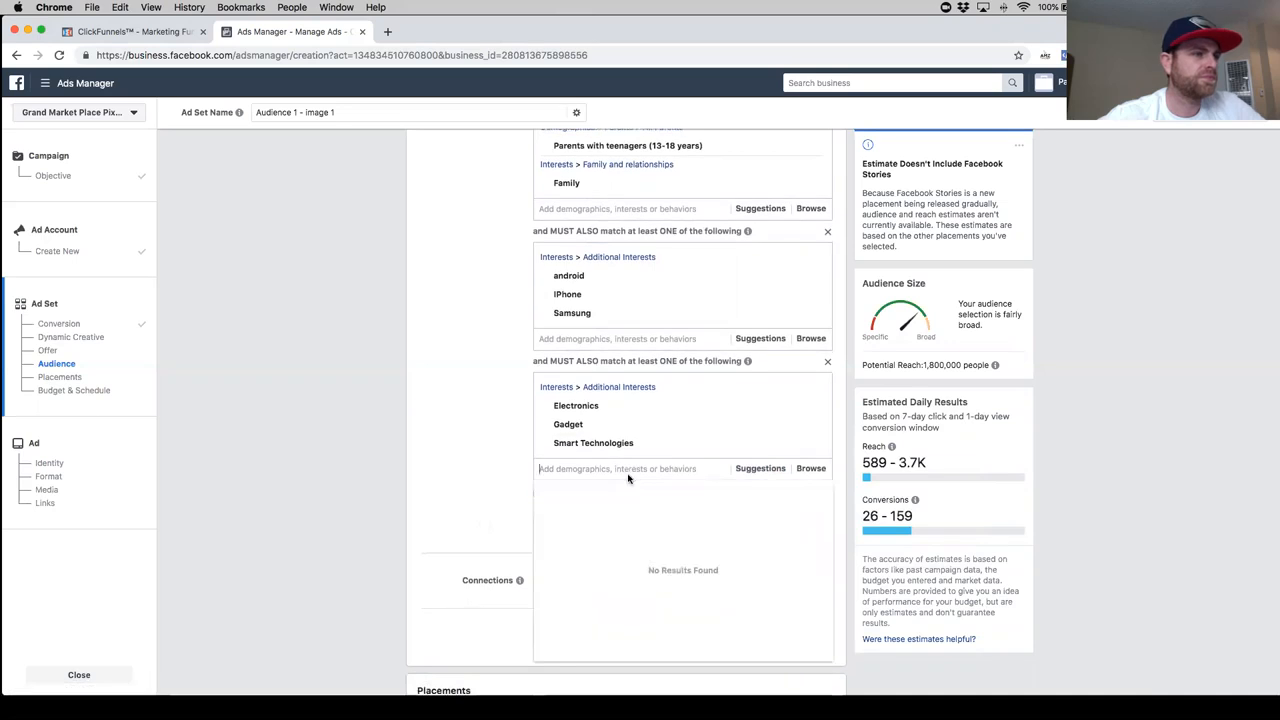
{"action": "scroll", "coordinate": [649, 587], "scroll_direction": "down", "scroll_amount": 1}
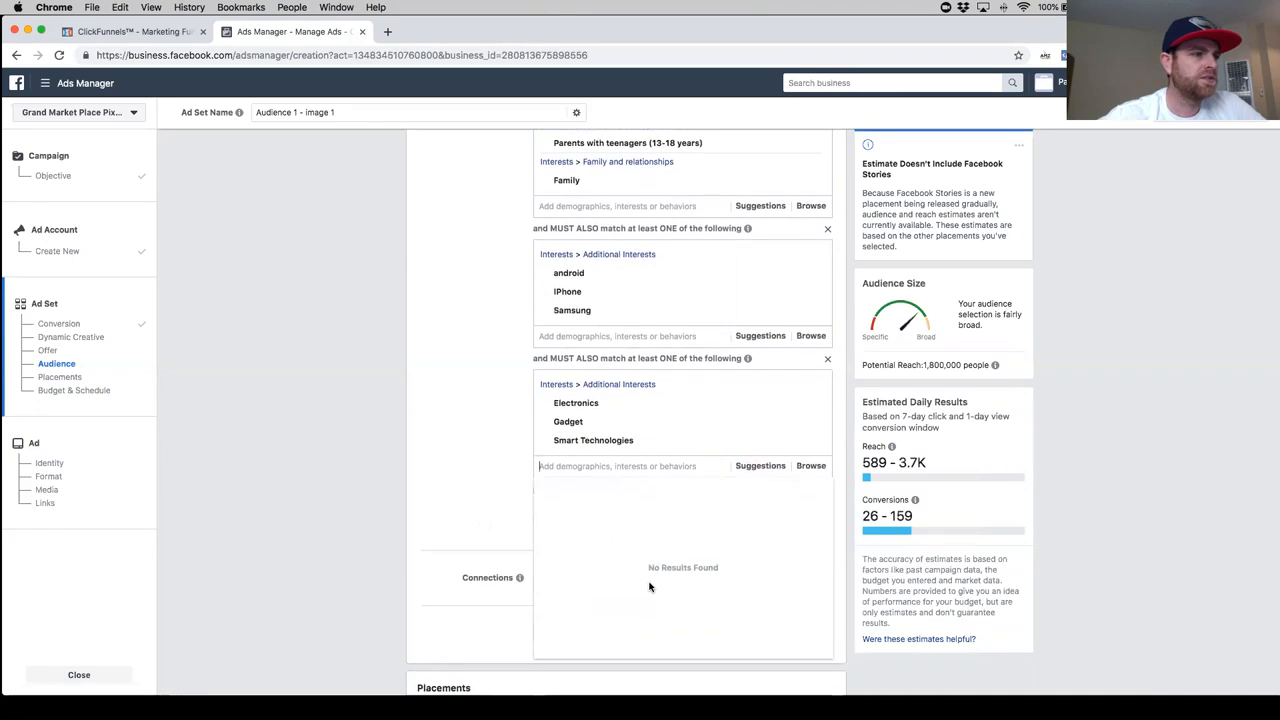
- Look through the suggested interests for the fifth must-also-match group, the one with Electronics, Gadget and Smart Technologies
{"action": "scroll", "coordinate": [649, 587], "scroll_direction": "down", "scroll_amount": 1}
{"action": "left_click", "coordinate": [502, 475]}
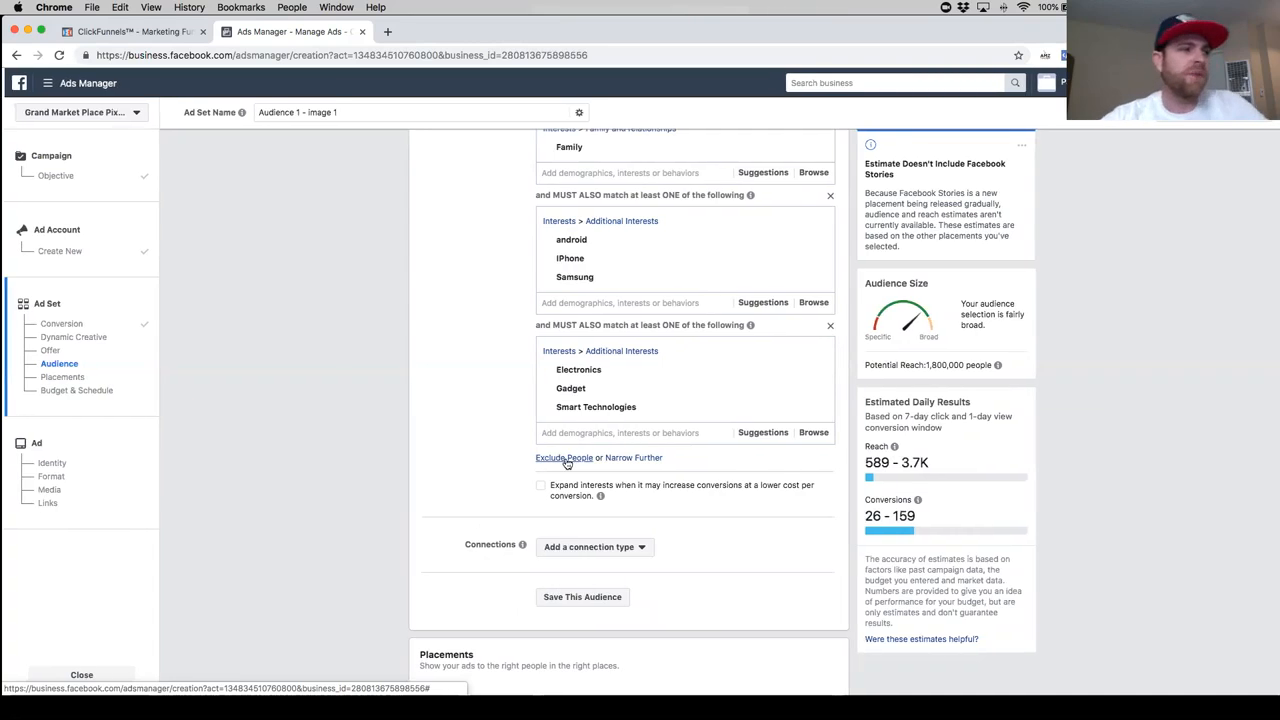
{"action": "scroll", "coordinate": [567, 463], "scroll_direction": "down", "scroll_amount": 1}
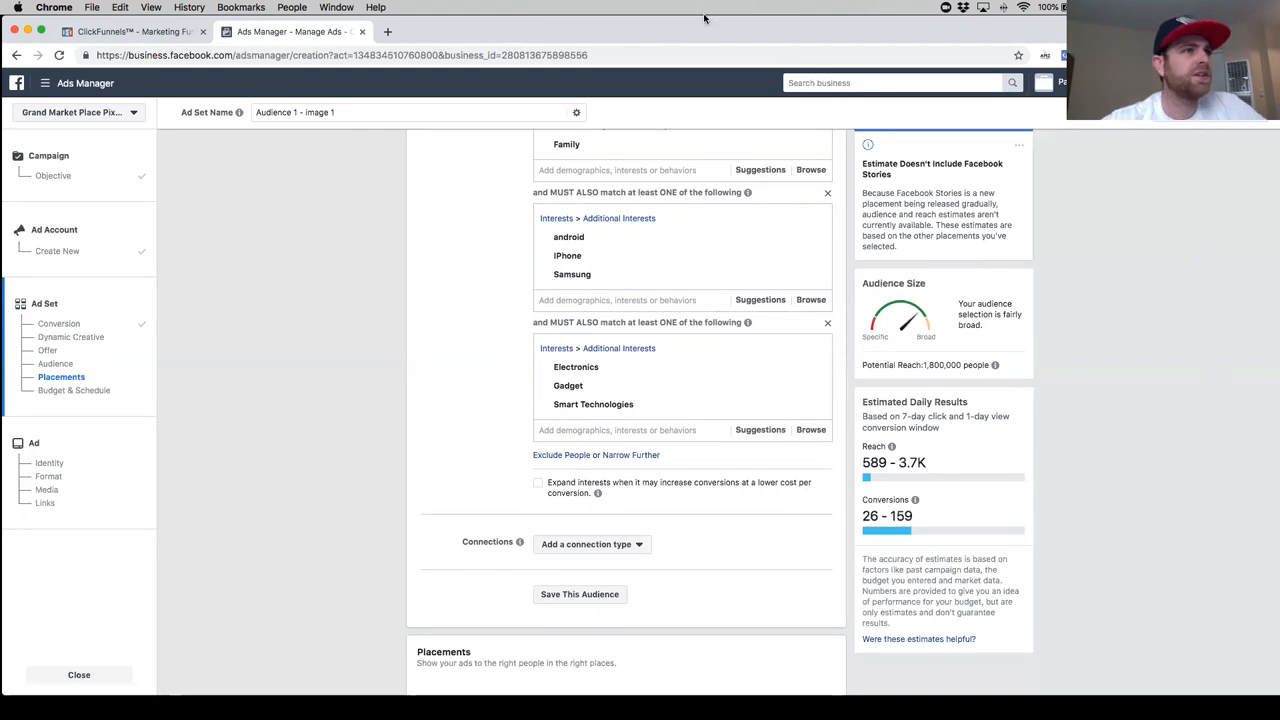
{"action": "mouse_move", "coordinate": [576, 373]}
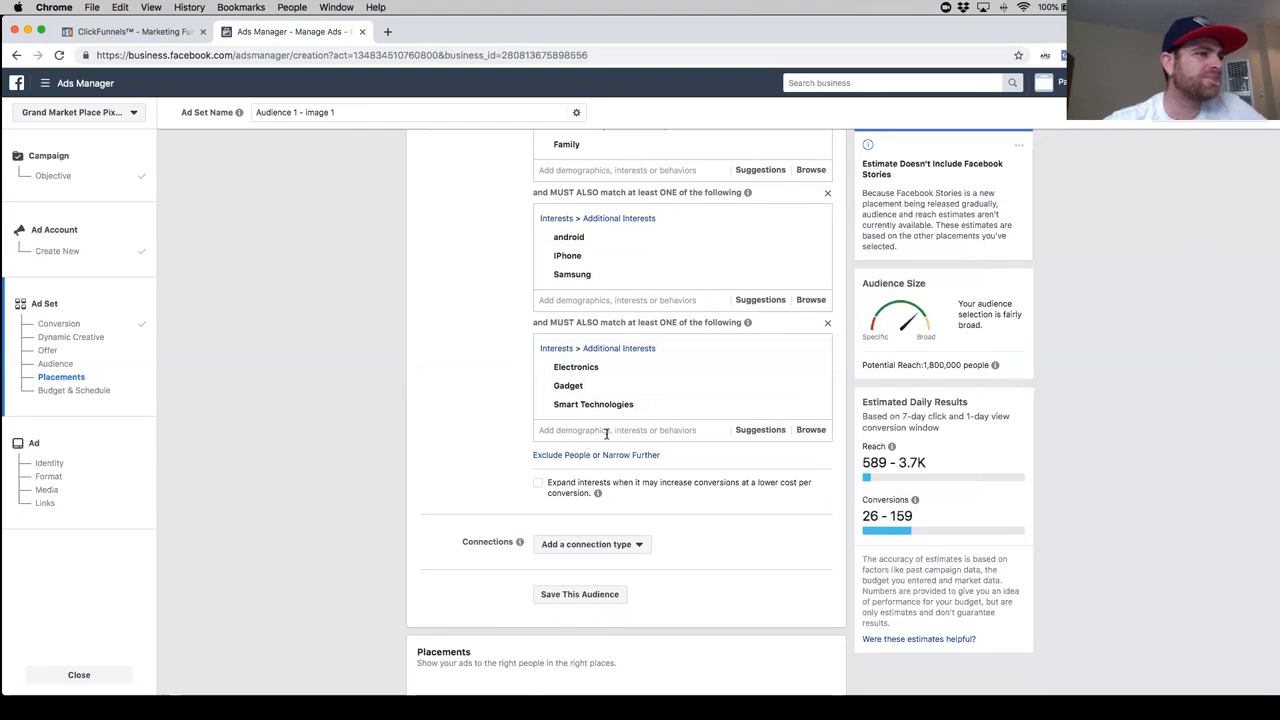
{"action": "left_click", "coordinate": [760, 431]}
{"action": "scroll", "coordinate": [646, 527], "scroll_direction": "down", "scroll_amount": 1}
{"action": "scroll", "coordinate": [652, 517], "scroll_direction": "down", "scroll_amount": 3}
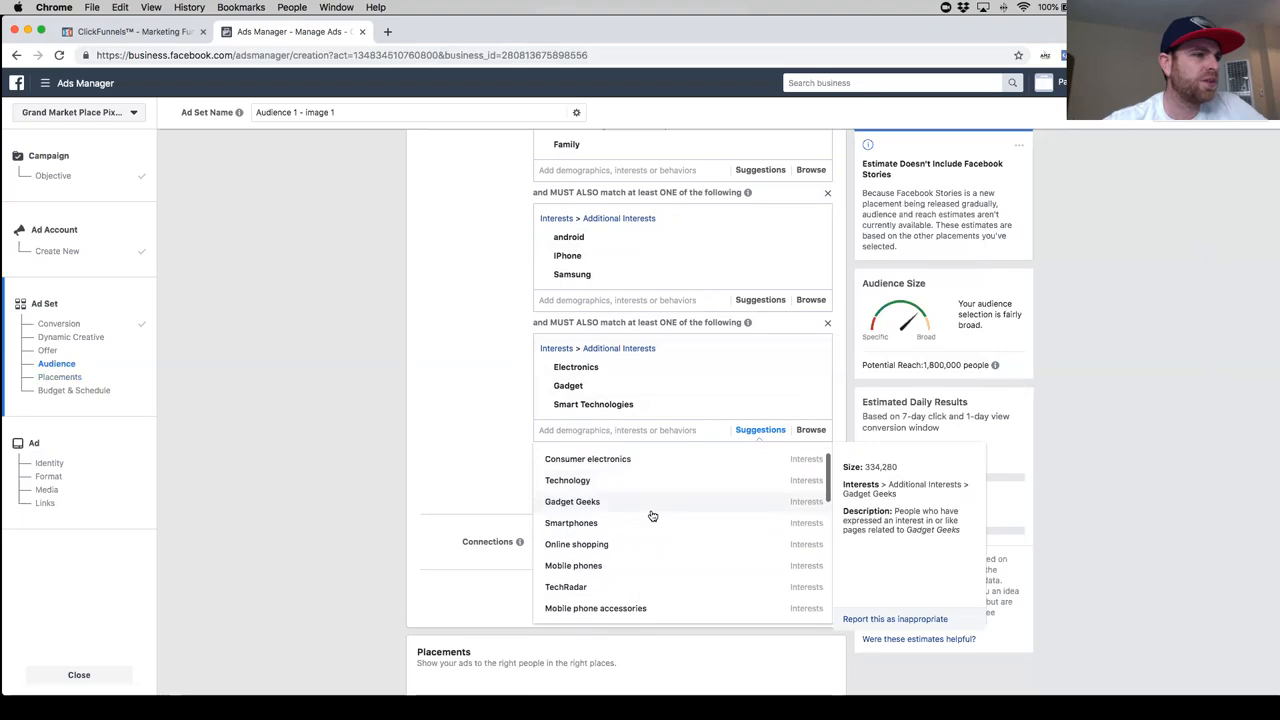
{"action": "scroll", "coordinate": [651, 518], "scroll_direction": "down", "scroll_amount": 1}
{"action": "scroll", "coordinate": [649, 532], "scroll_direction": "down", "scroll_amount": 1}
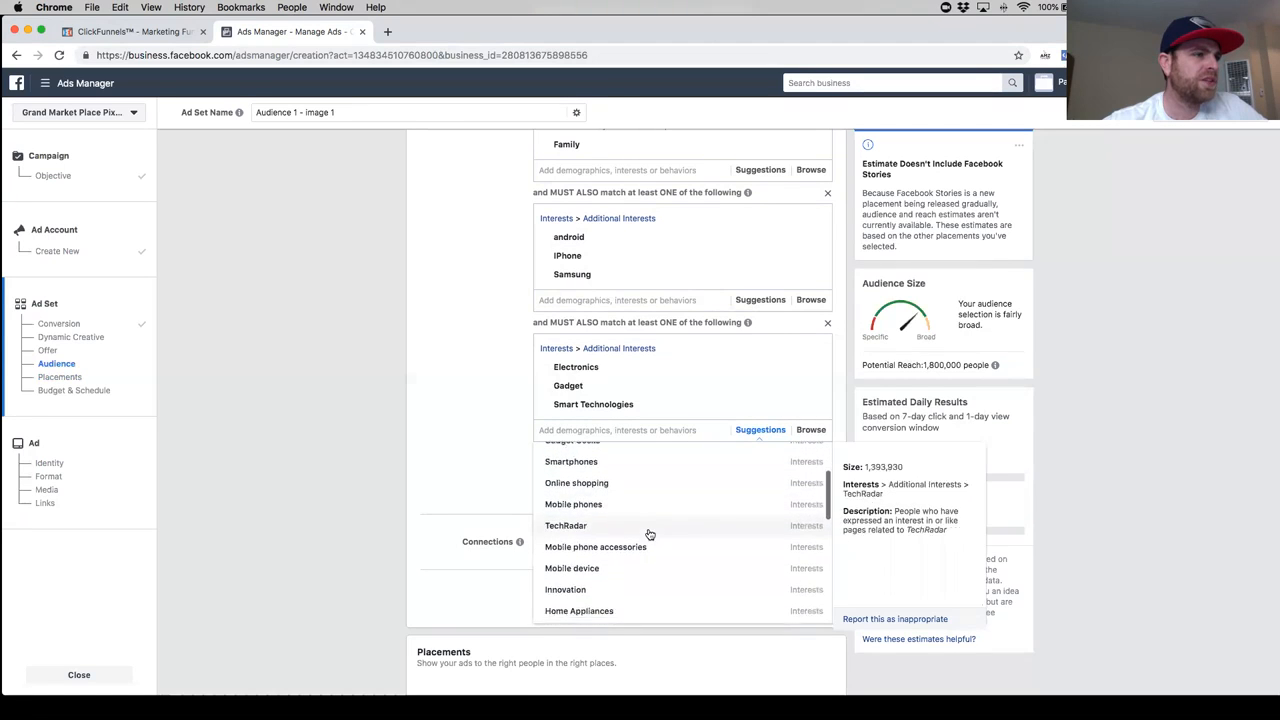
{"action": "scroll", "coordinate": [500, 462], "scroll_direction": "up", "scroll_amount": 5}
{"action": "scroll", "coordinate": [500, 466], "scroll_direction": "down", "scroll_amount": 7}
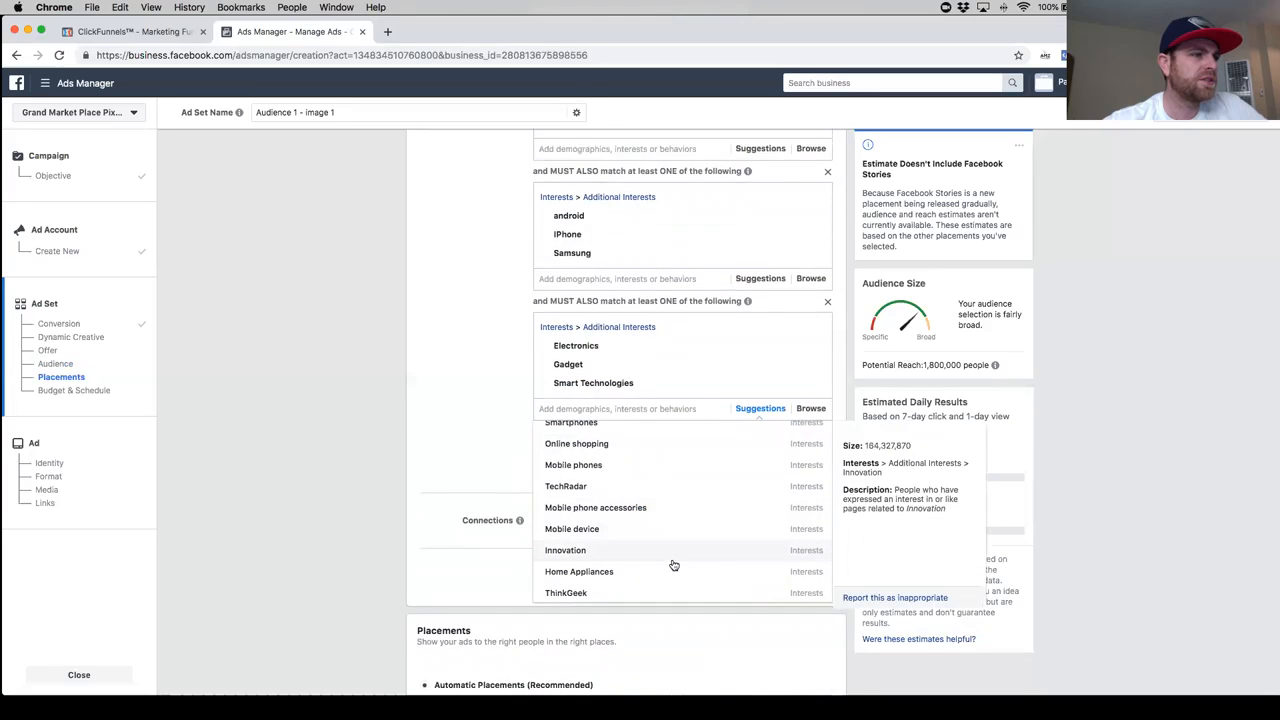
{"action": "scroll", "coordinate": [656, 581], "scroll_direction": "down", "scroll_amount": 4}
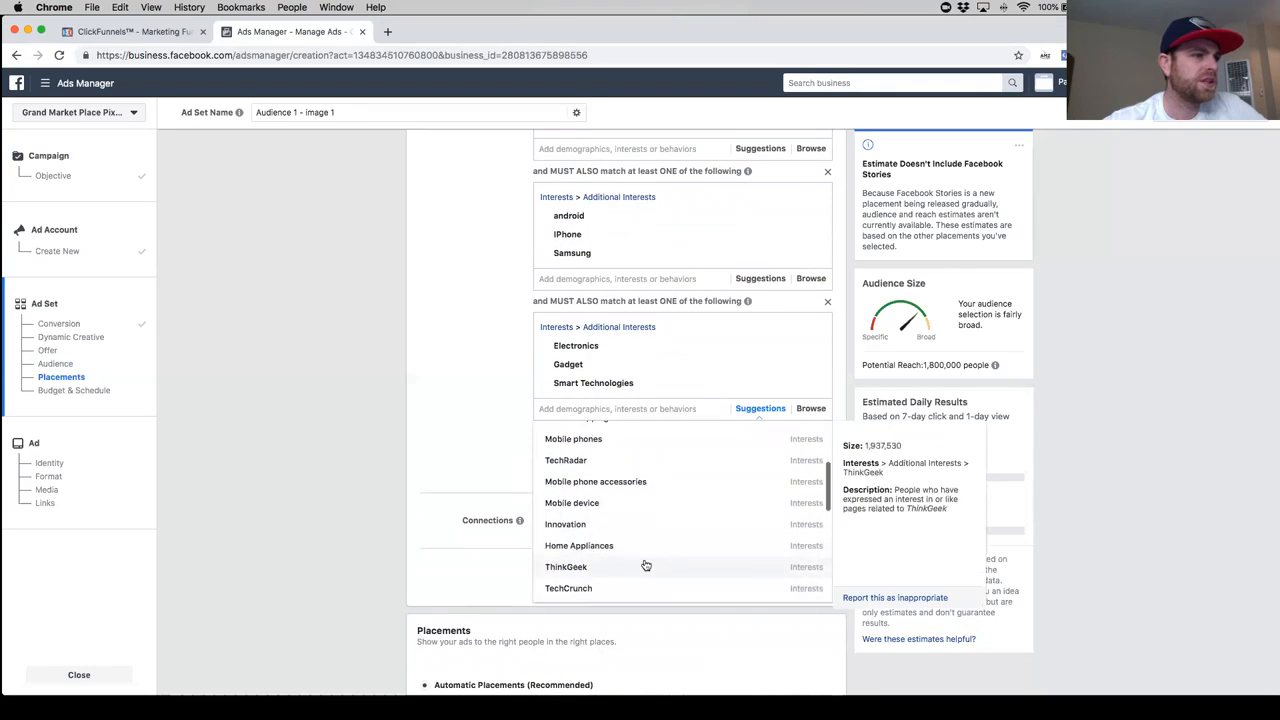
{"action": "scroll", "coordinate": [661, 539], "scroll_direction": "down", "scroll_amount": 3}
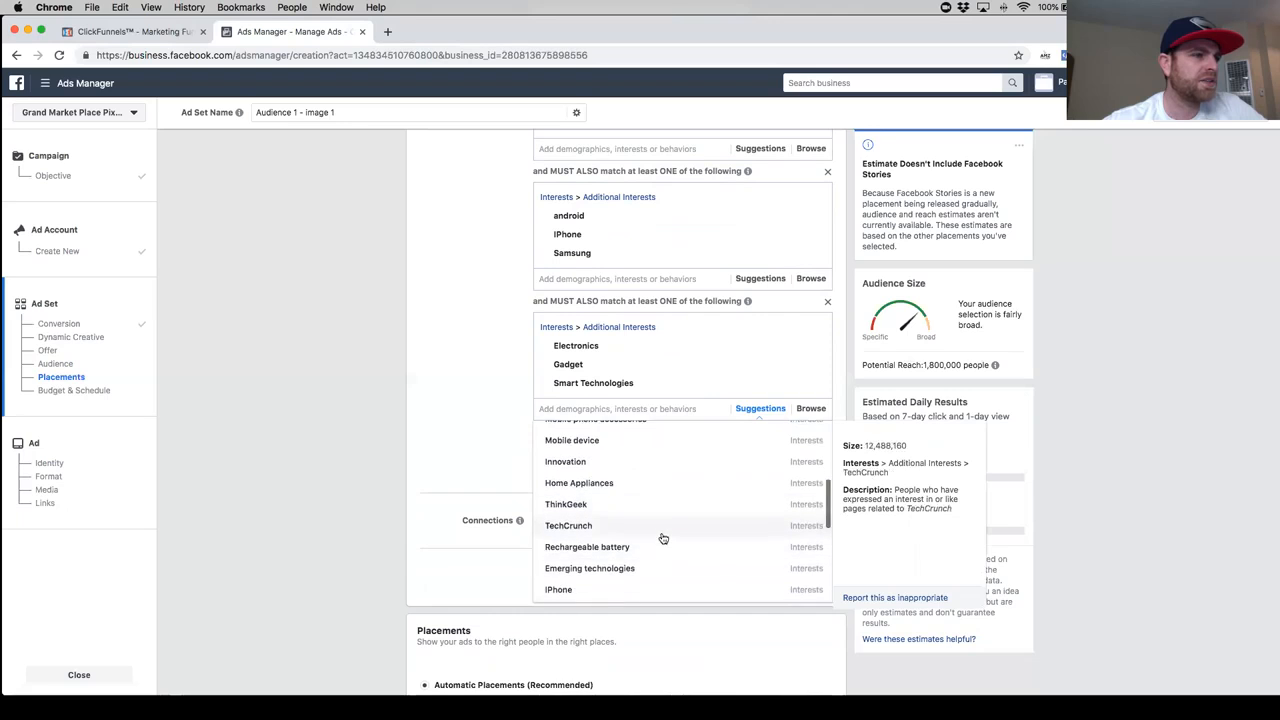
{"action": "scroll", "coordinate": [658, 538], "scroll_direction": "down", "scroll_amount": 2}
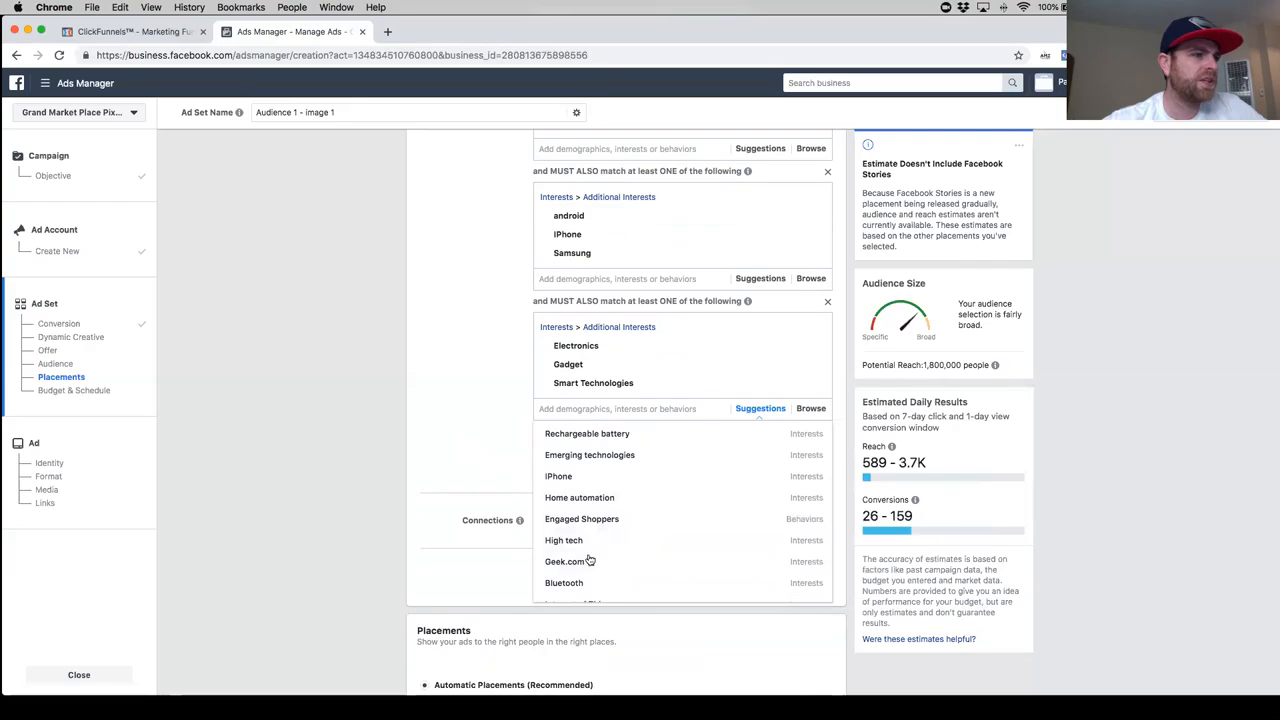
{"action": "left_click", "coordinate": [459, 439]}
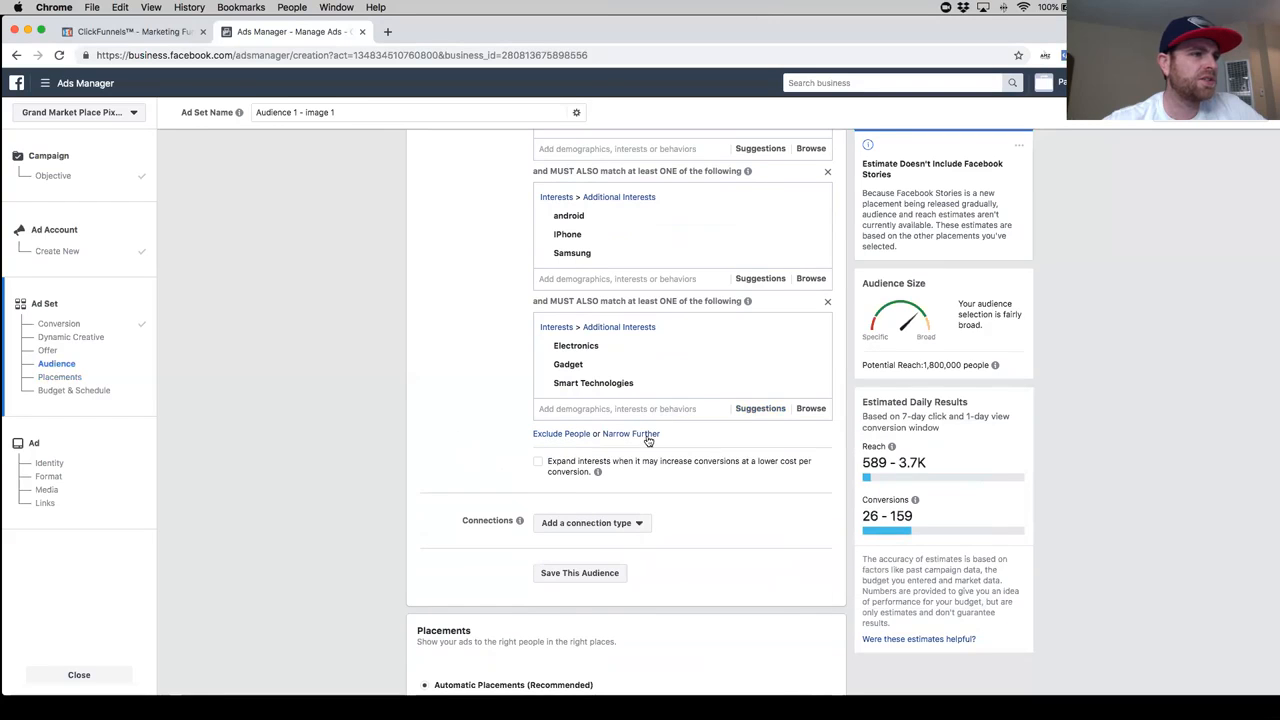
- Try narrowing the targeting further with a sixth must-also-match group containing the interest ThinkGeek
{"action": "left_click", "coordinate": [634, 434]}
{"action": "type", "text": "thin"}
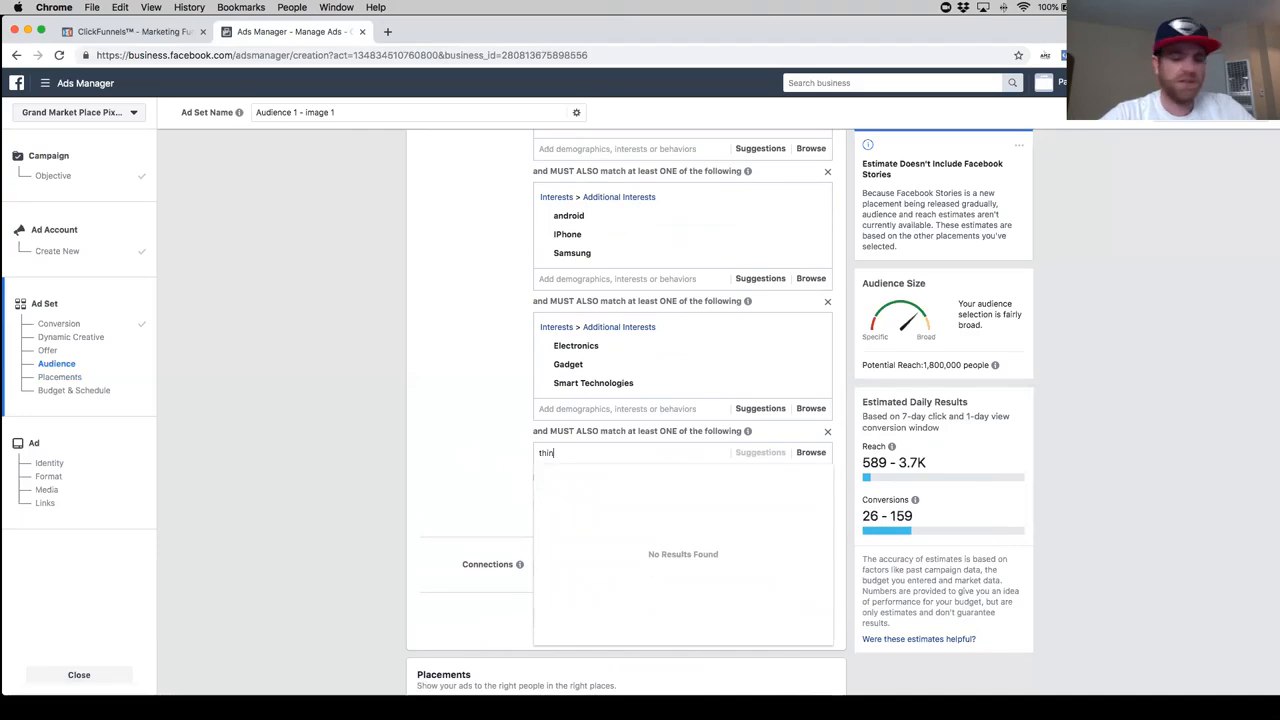
{"action": "type", "text": "gkgeek"}
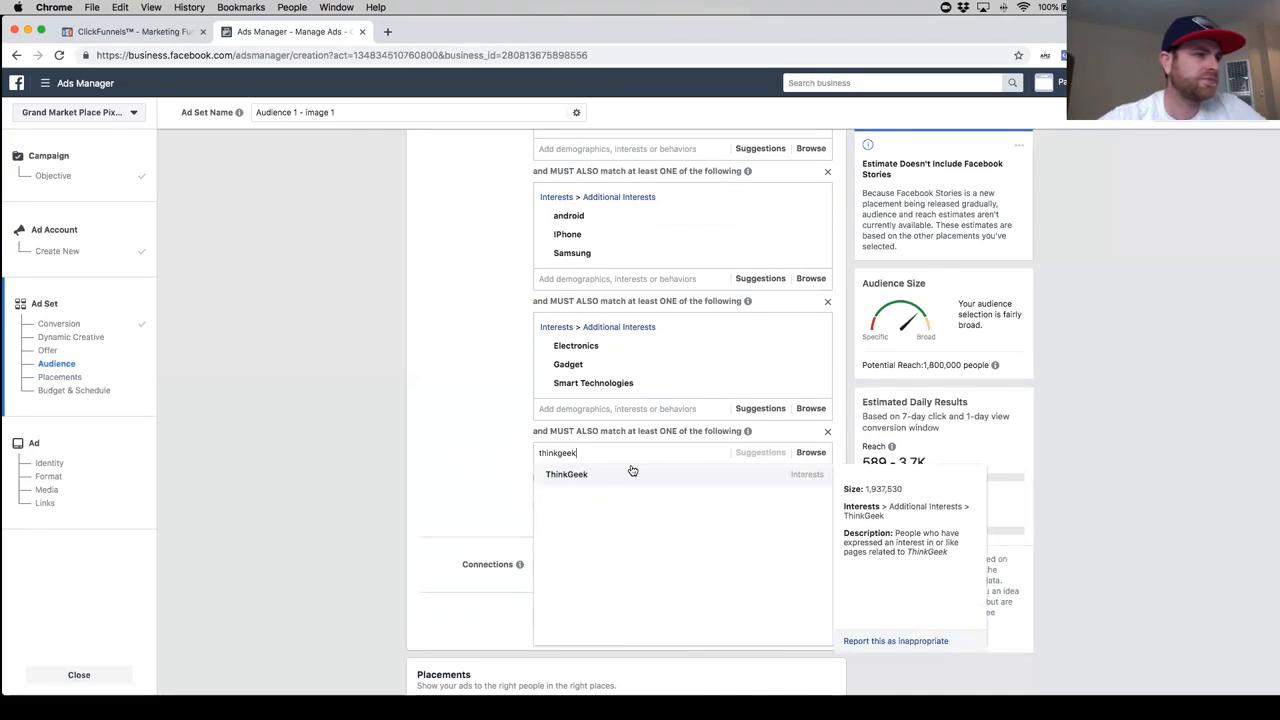
{"action": "left_click", "coordinate": [608, 476]}
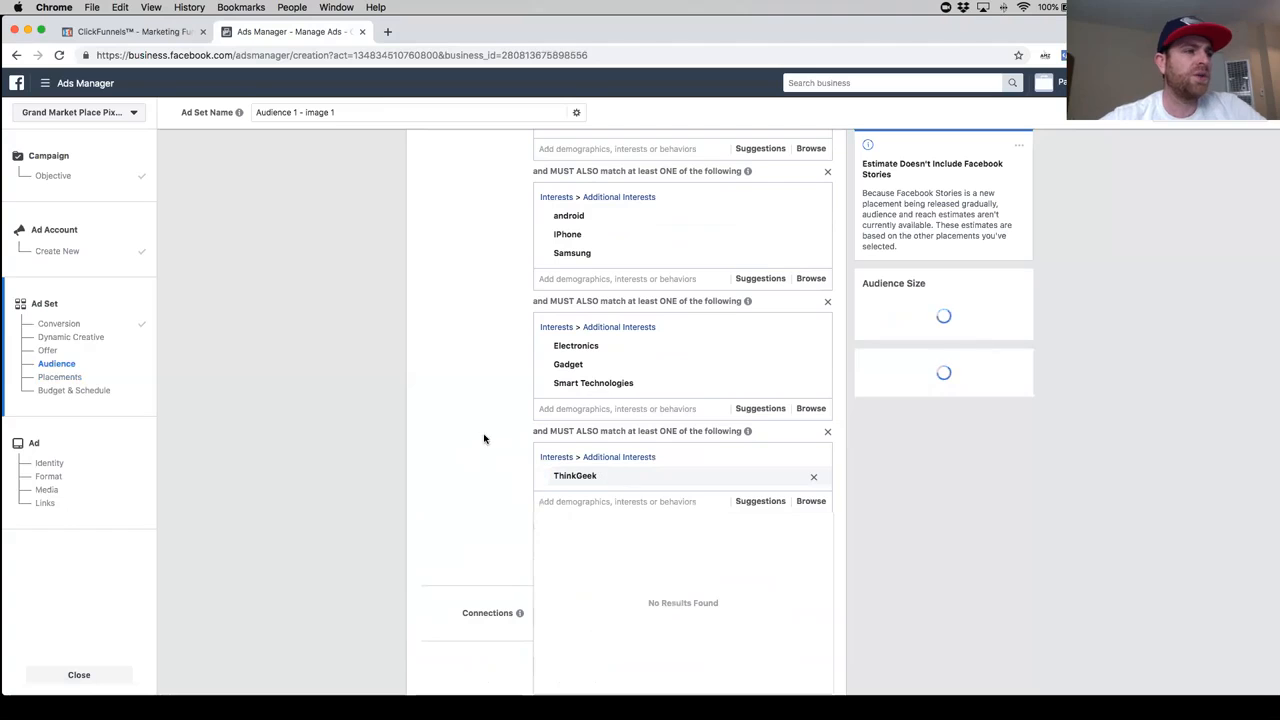
- Search the first must-also-match group, the one with Cars, for car owners and automobile targeting options
{"action": "scroll", "coordinate": [513, 434], "scroll_direction": "up", "scroll_amount": 5}
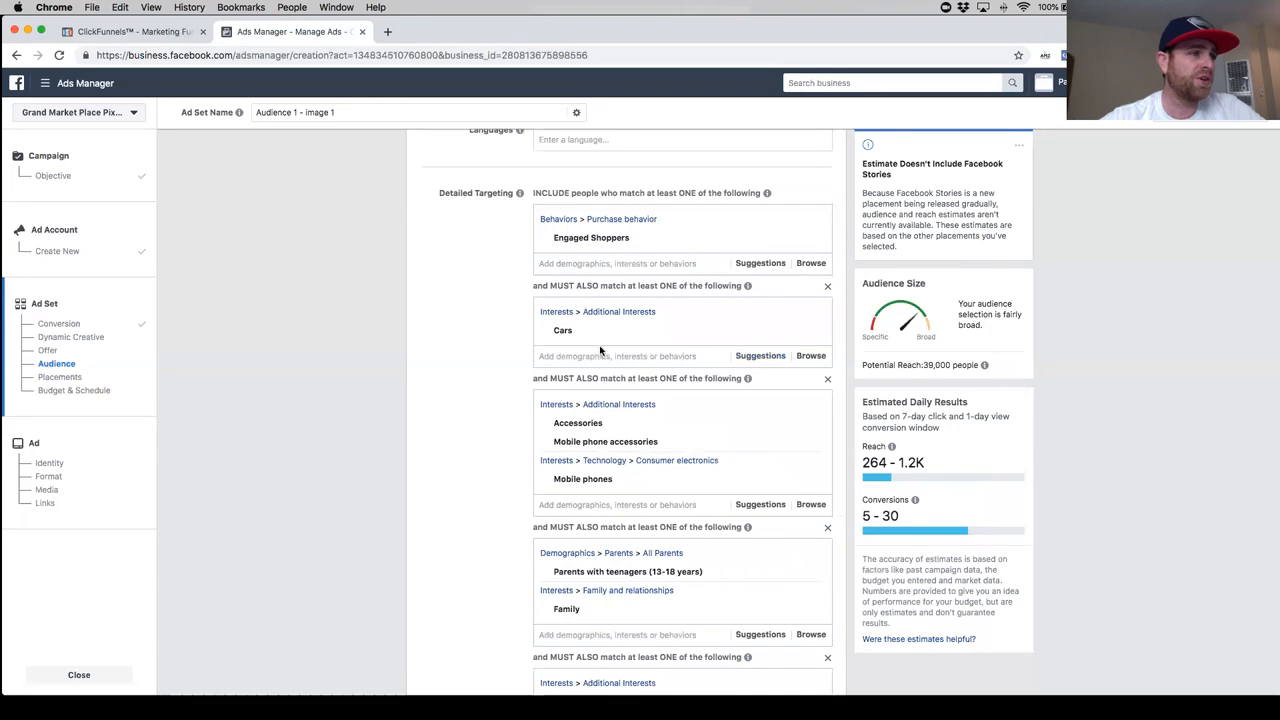
{"action": "left_click", "coordinate": [634, 356]}
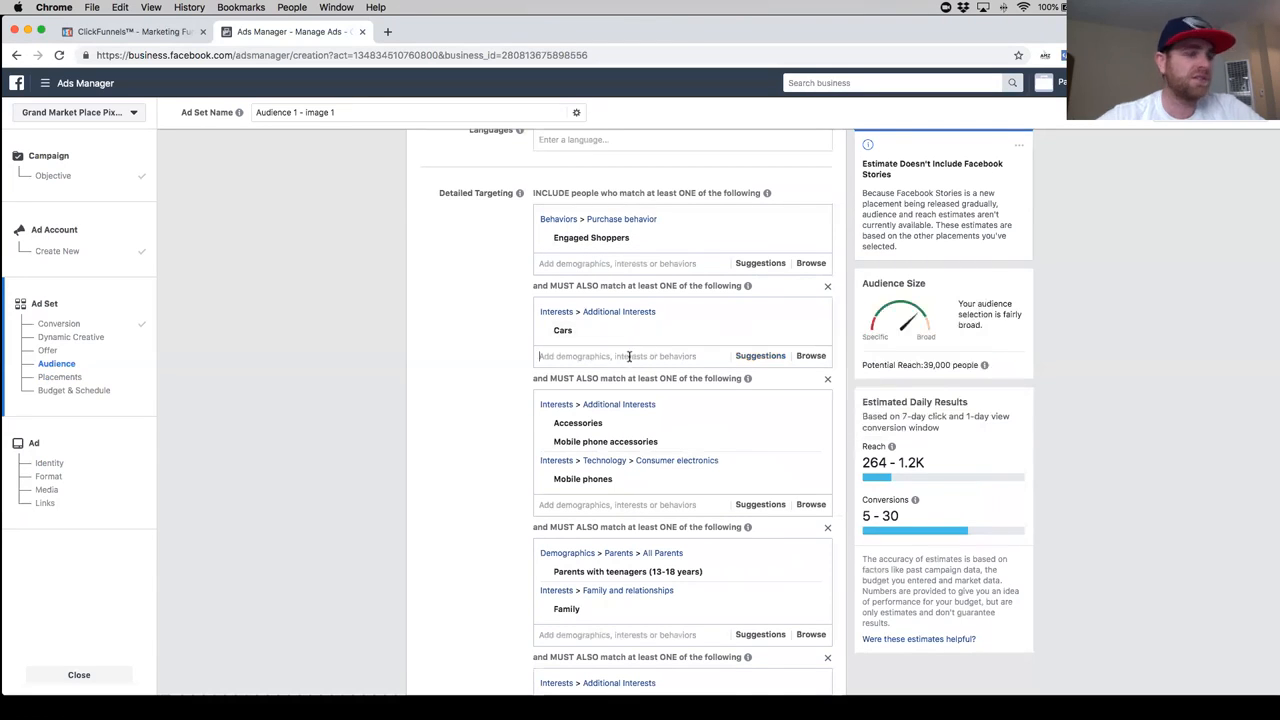
{"action": "type", "text": "car owners"}
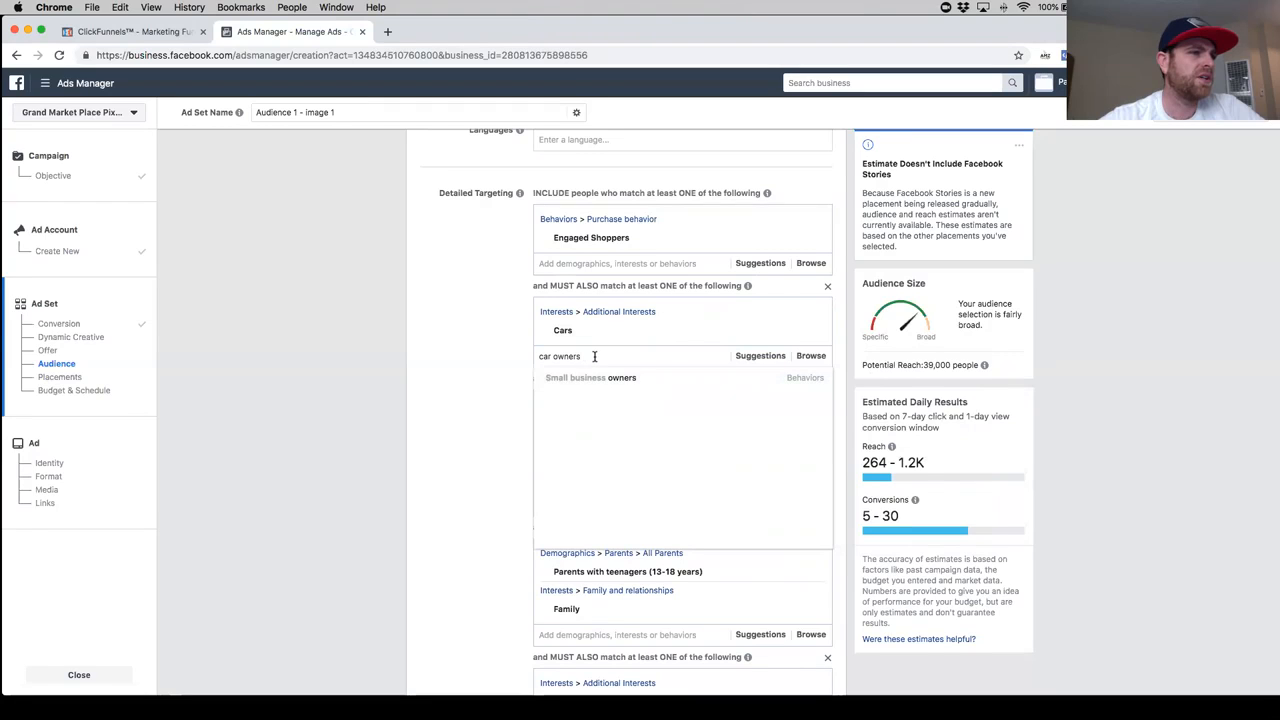
{"action": "key", "text": "super+a"}
{"action": "type", "text": "automobile"}
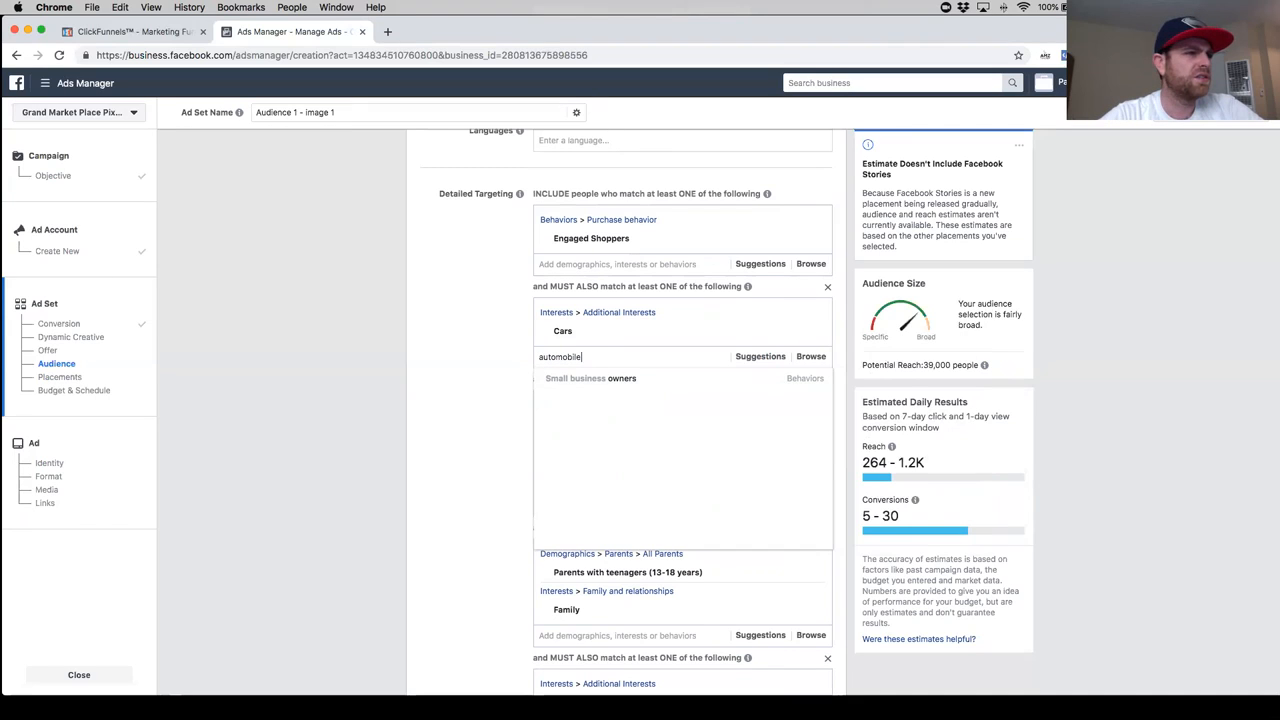
{"action": "key", "text": "BackSpace"}
{"action": "key", "text": "BackSpace"}
{"action": "key", "text": "BackSpace"}
{"action": "key", "text": "BackSpace"}
{"action": "key", "text": "BackSpace"}
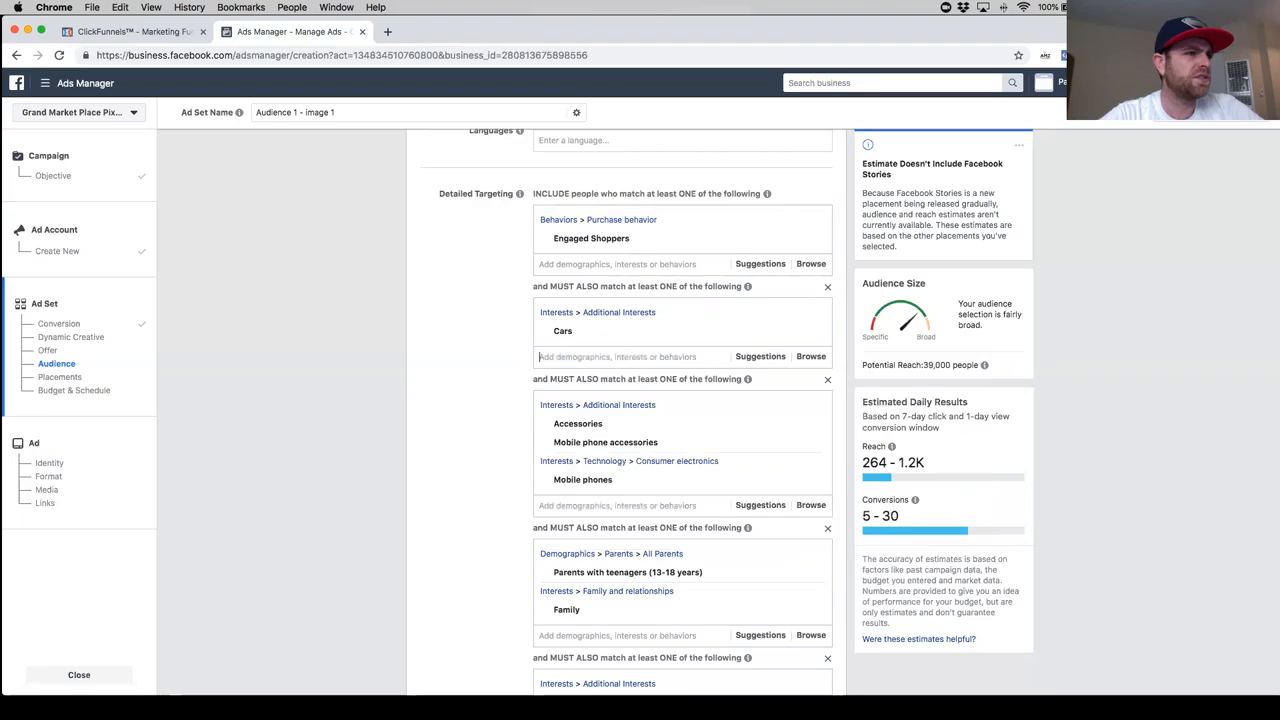
{"action": "type", "text": "auto"}
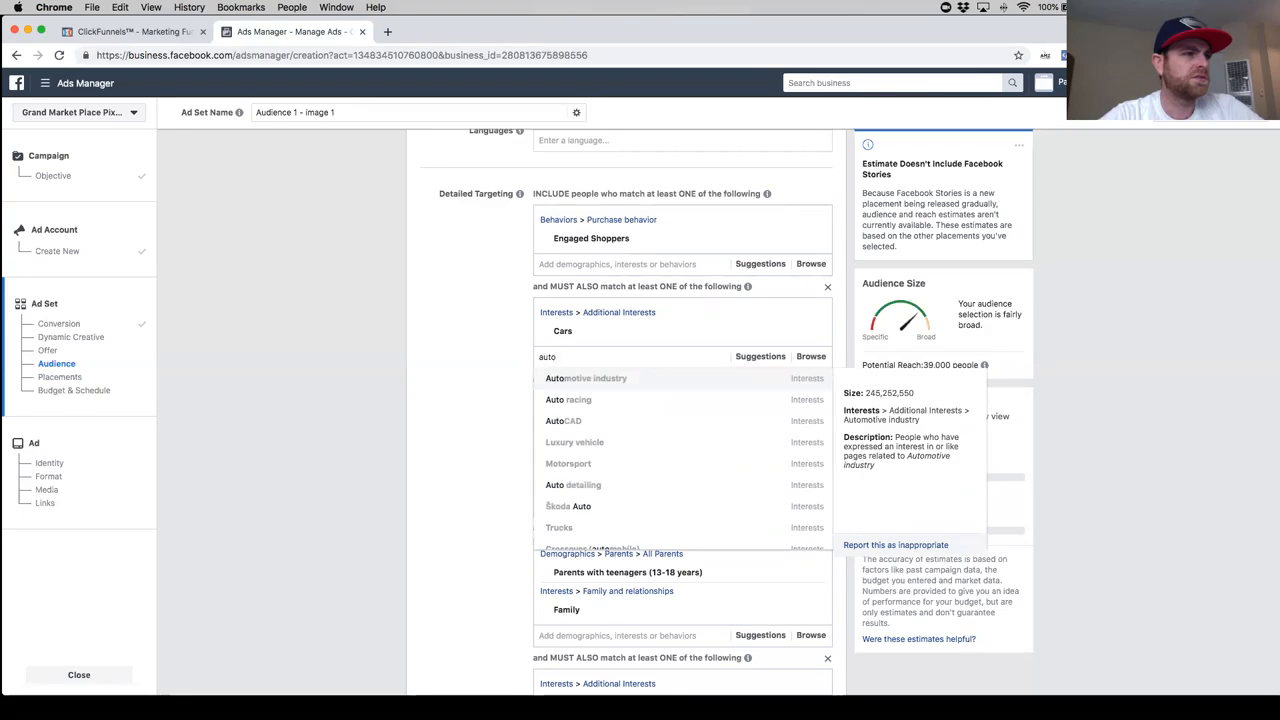
{"action": "type", "text": "mobile"}
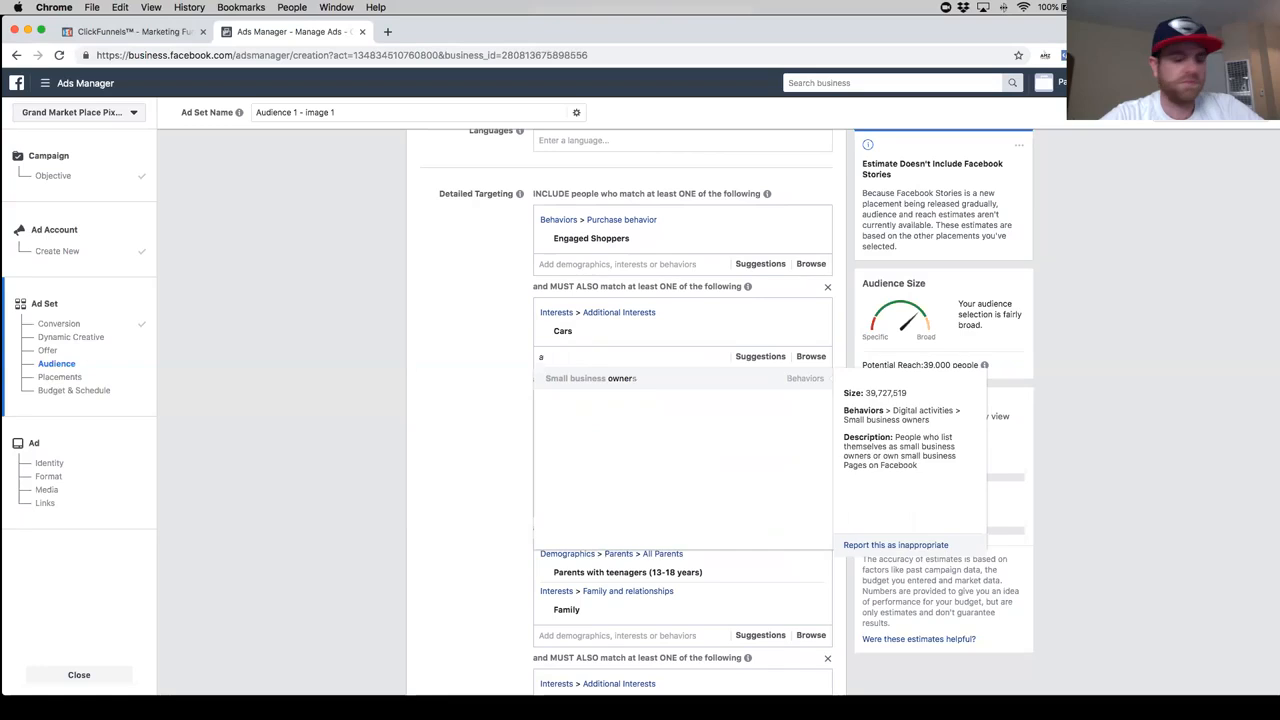
- Search the Cars group for vehicle owner targeting options, and clear the search without adding anything
{"action": "key", "text": "BackSpace"}
{"action": "type", "text": "vehicles own"}
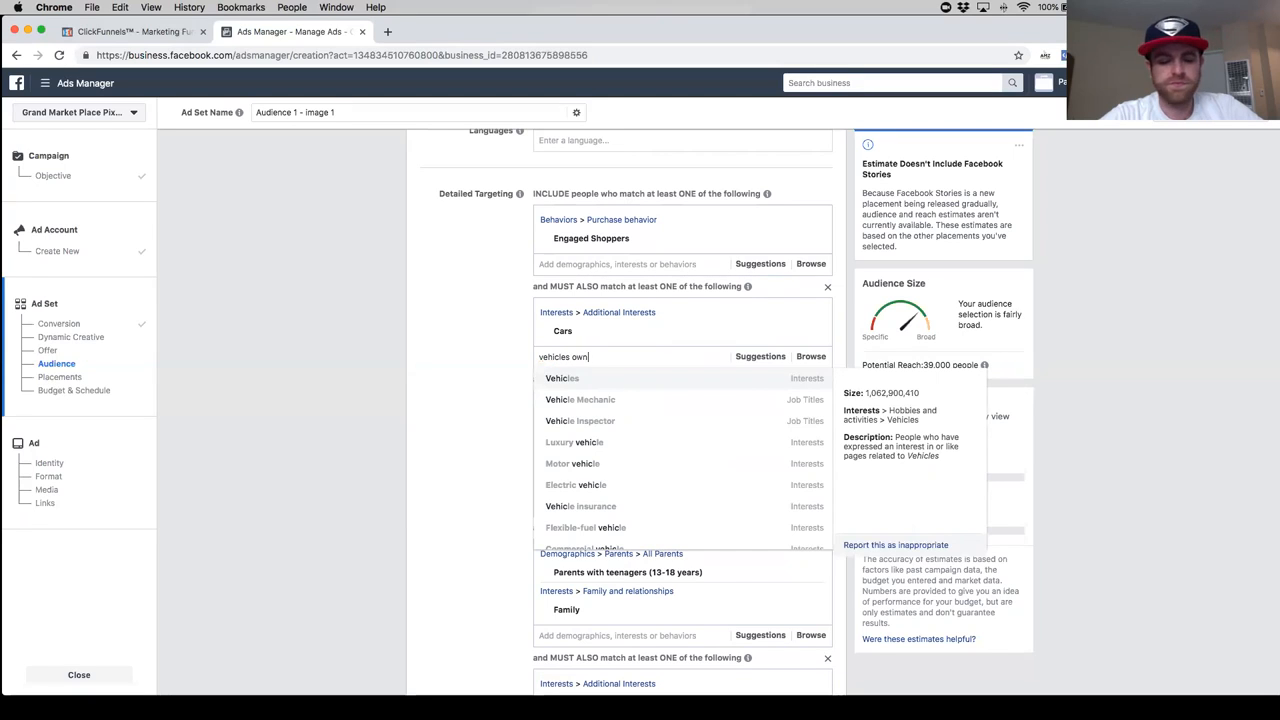
{"action": "key", "text": "BackSpace"}
{"action": "key", "text": "BackSpace"}
{"action": "key", "text": "BackSpace"}
{"action": "key", "text": "BackSpace"}
{"action": "key", "text": "BackSpace"}
{"action": "key", "text": "BackSpace"}
{"action": "key", "text": "BackSpace"}
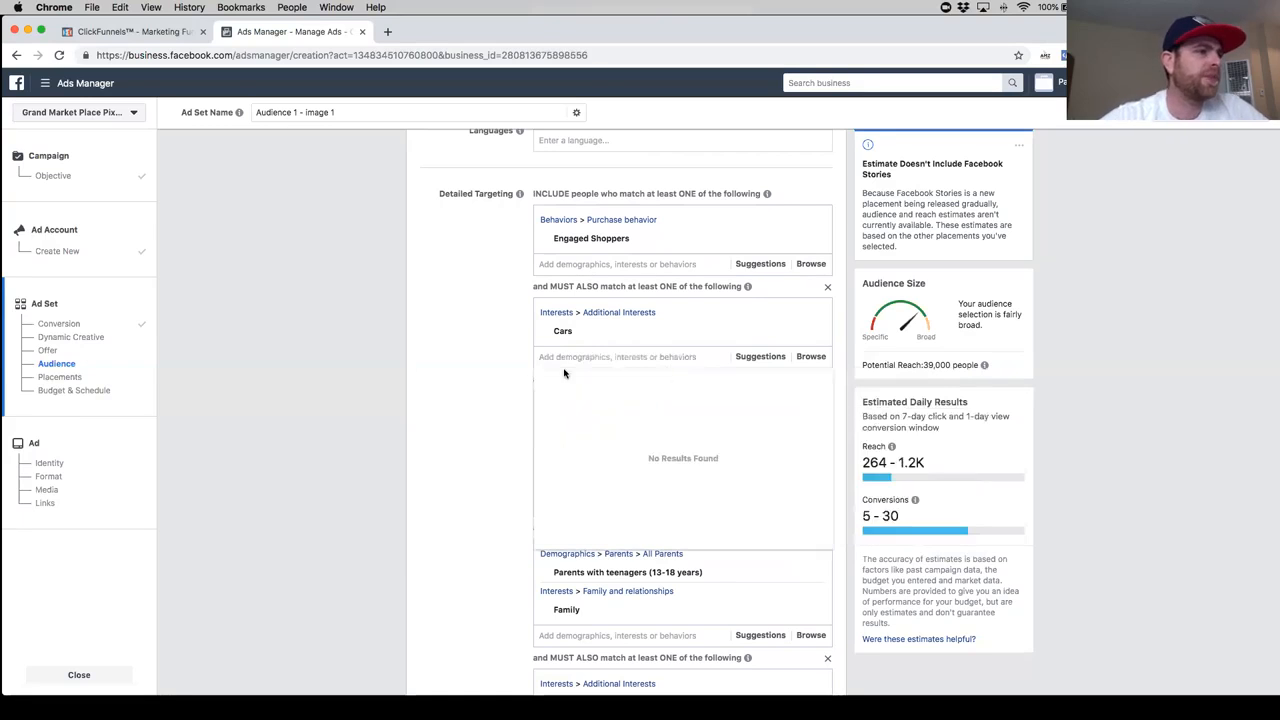
{"action": "left_click", "coordinate": [503, 380]}
- Try adding the interest Geek.com alongside ThinkGeek in the sixth must-also-match group
{"action": "scroll", "coordinate": [500, 380], "scroll_direction": "down", "scroll_amount": 8}
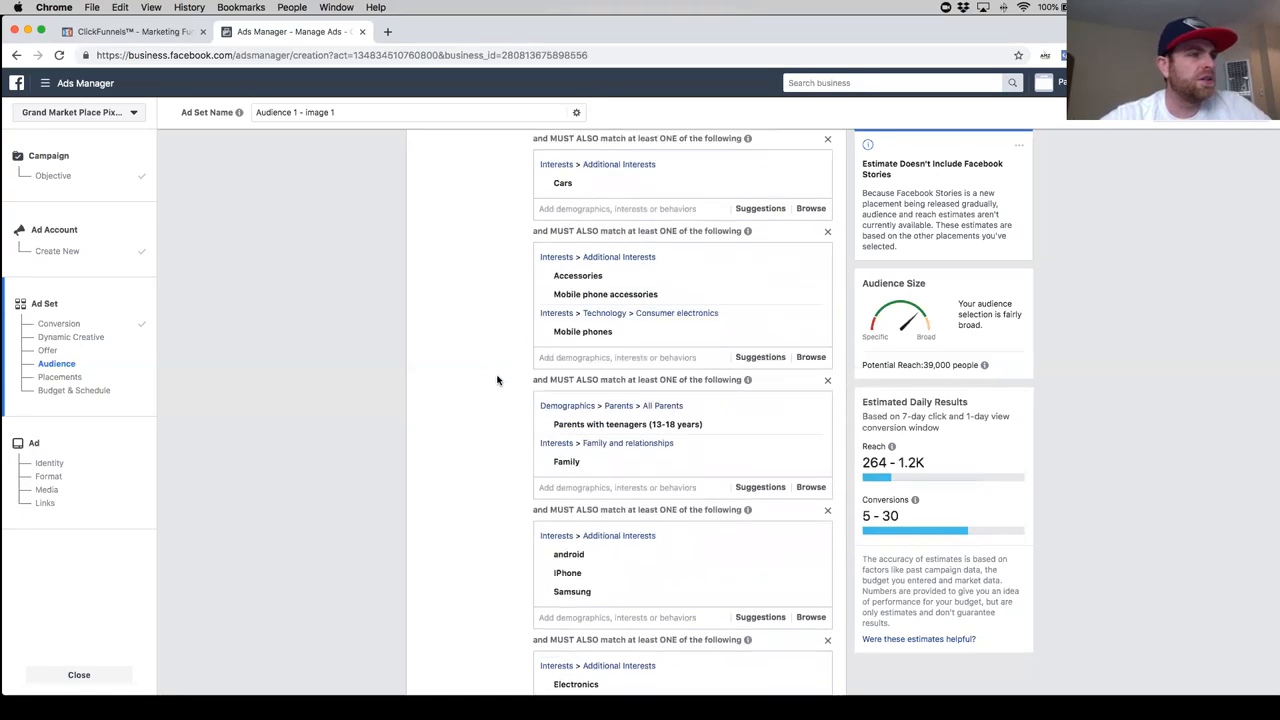
{"action": "scroll", "coordinate": [497, 380], "scroll_direction": "down", "scroll_amount": 3}
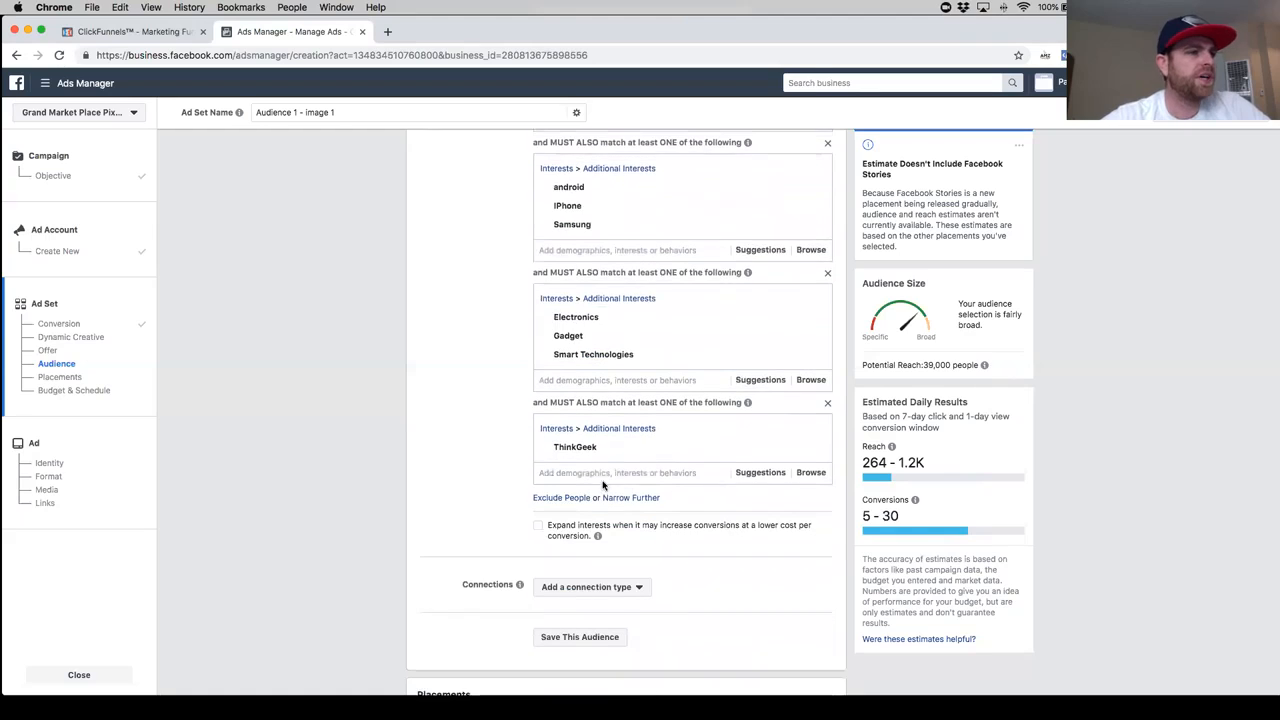
{"action": "mouse_move", "coordinate": [663, 457]}
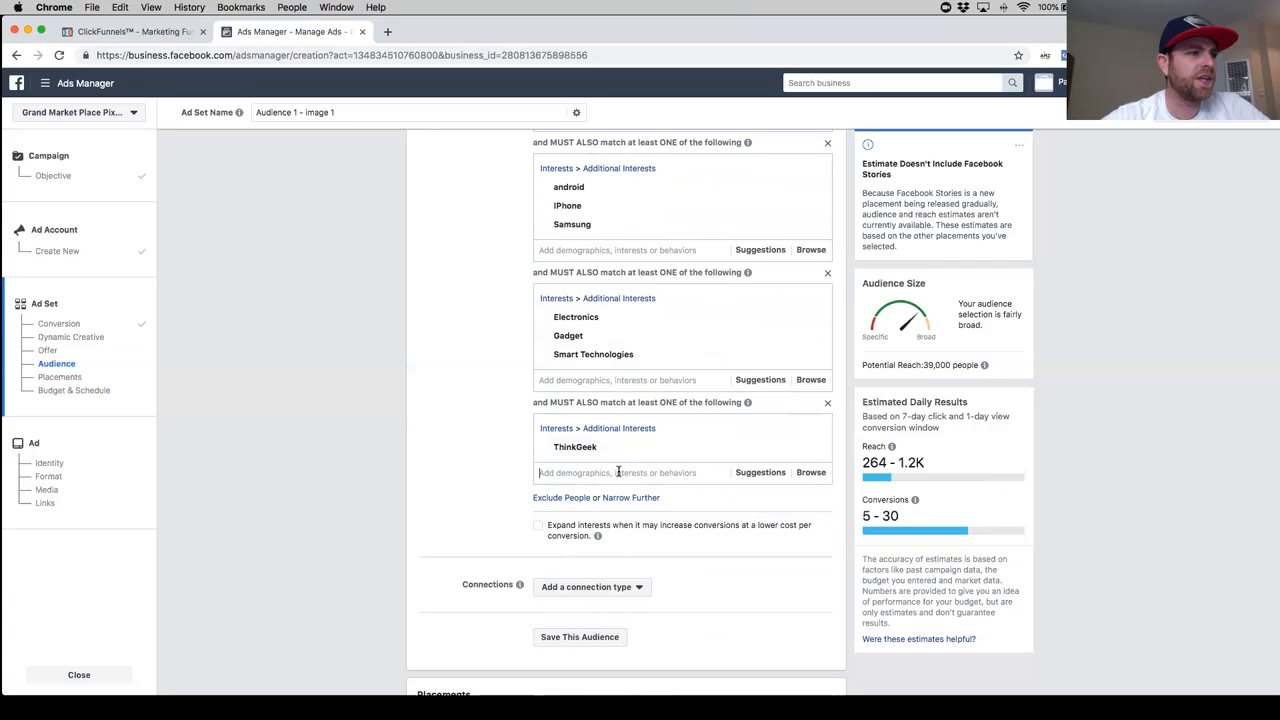
{"action": "type", "text": "geek.com"}
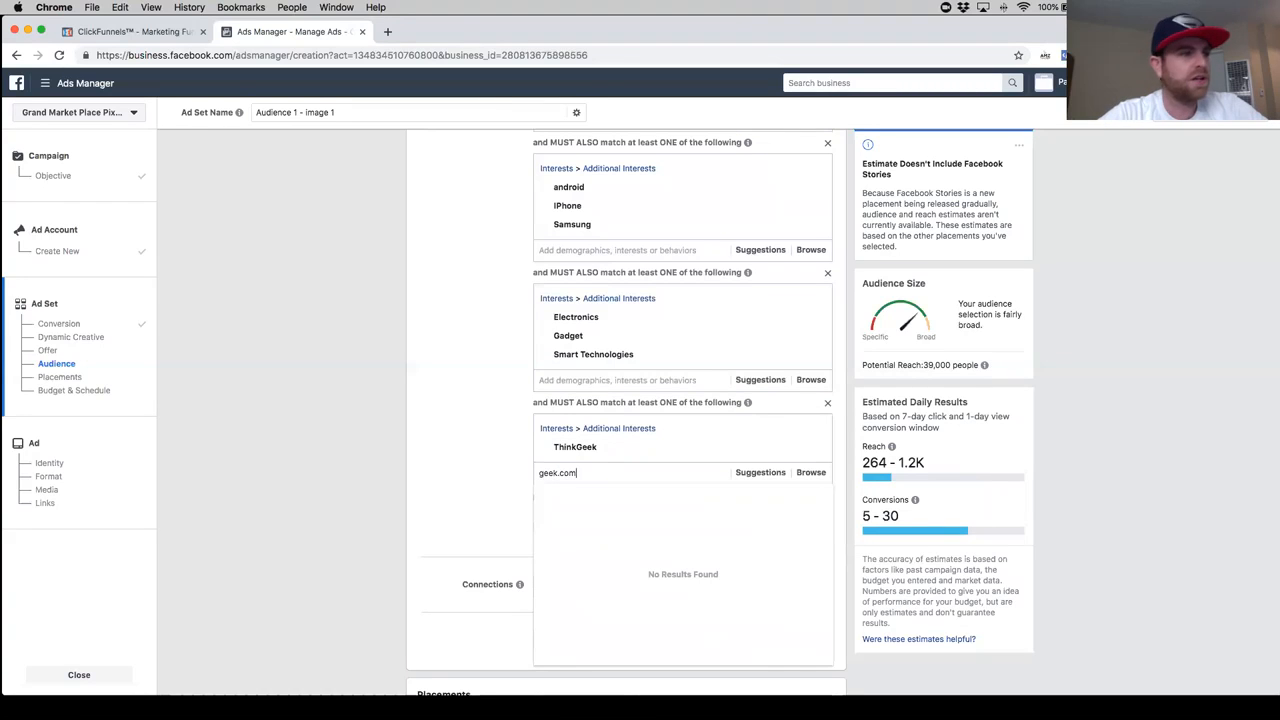
{"action": "left_click", "coordinate": [586, 500]}
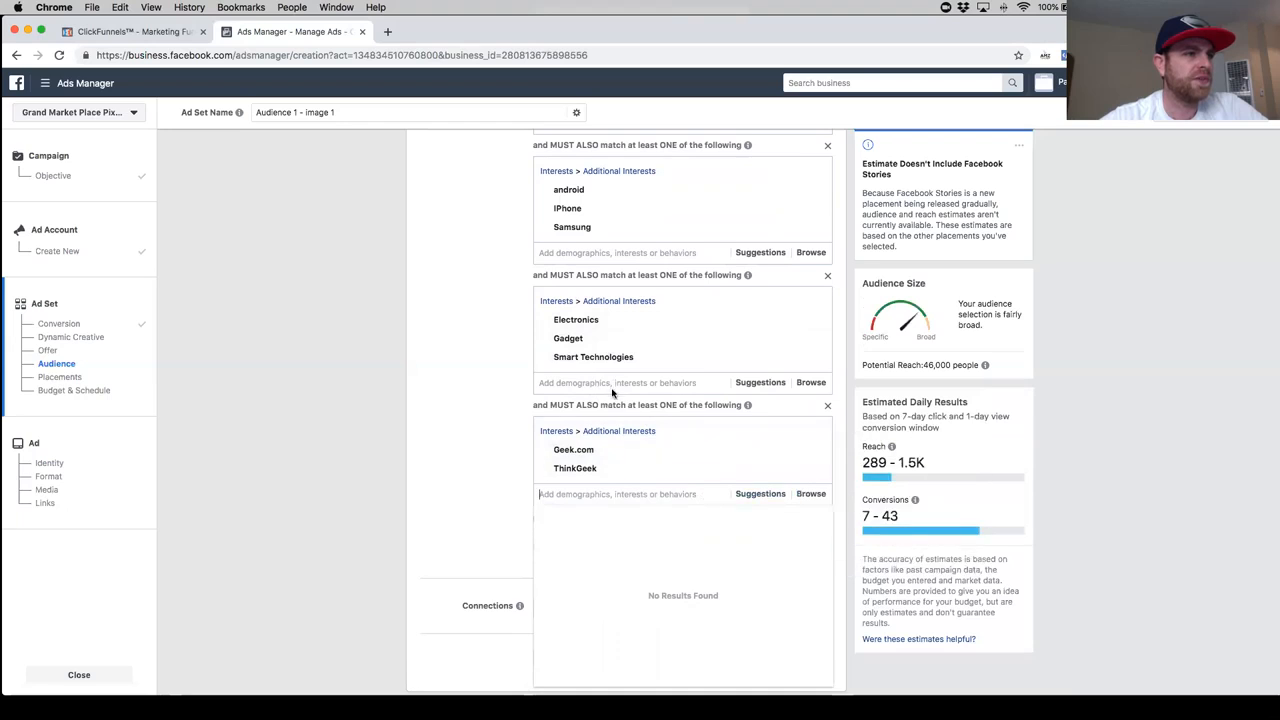
- Try adding the suggested interests Gadget Geeks, Smart Technologies and Smart device to the sixth must-also-match group
{"action": "left_click", "coordinate": [752, 494]}
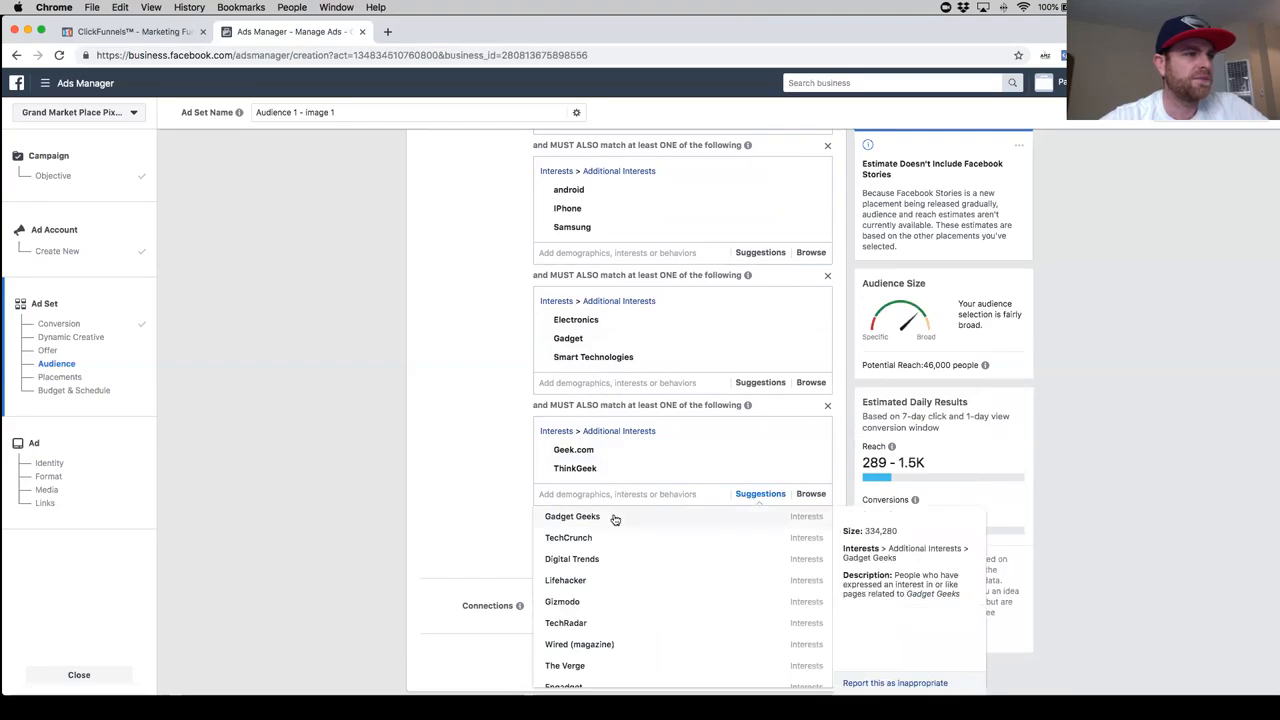
{"action": "left_click", "coordinate": [615, 520]}
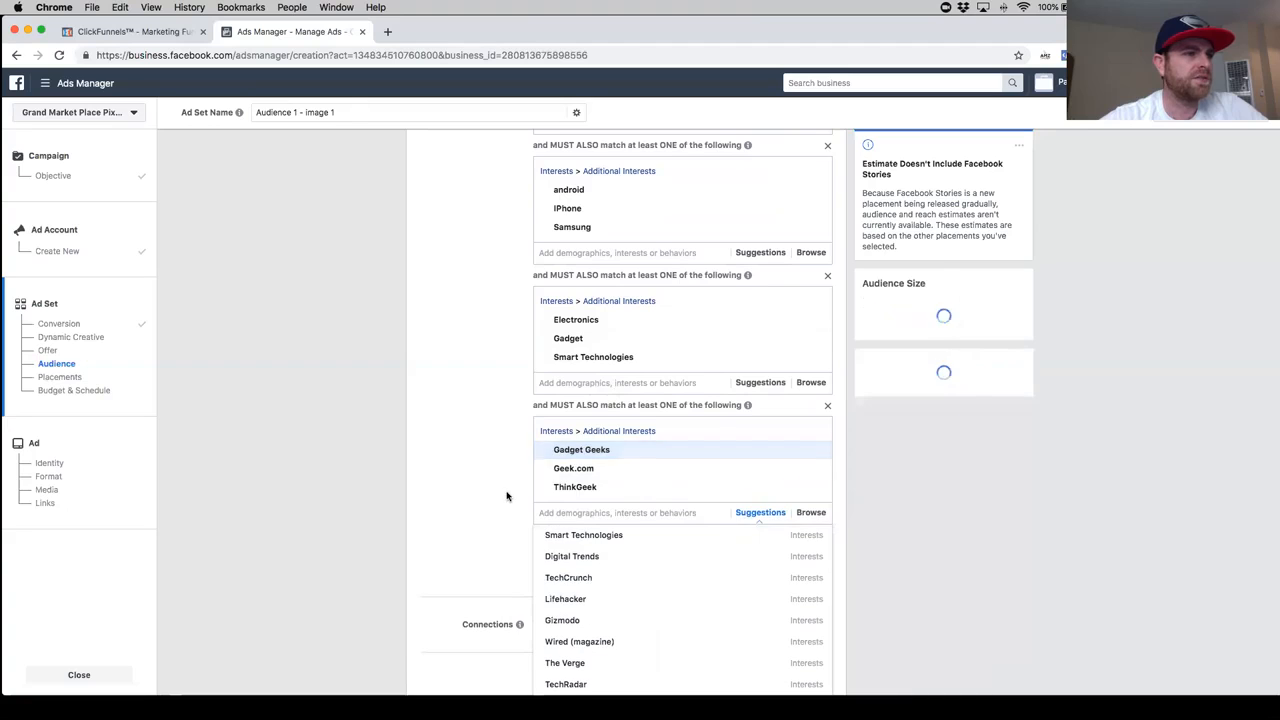
{"action": "left_click", "coordinate": [489, 506]}
{"action": "scroll", "coordinate": [489, 506], "scroll_direction": "down", "scroll_amount": 2}
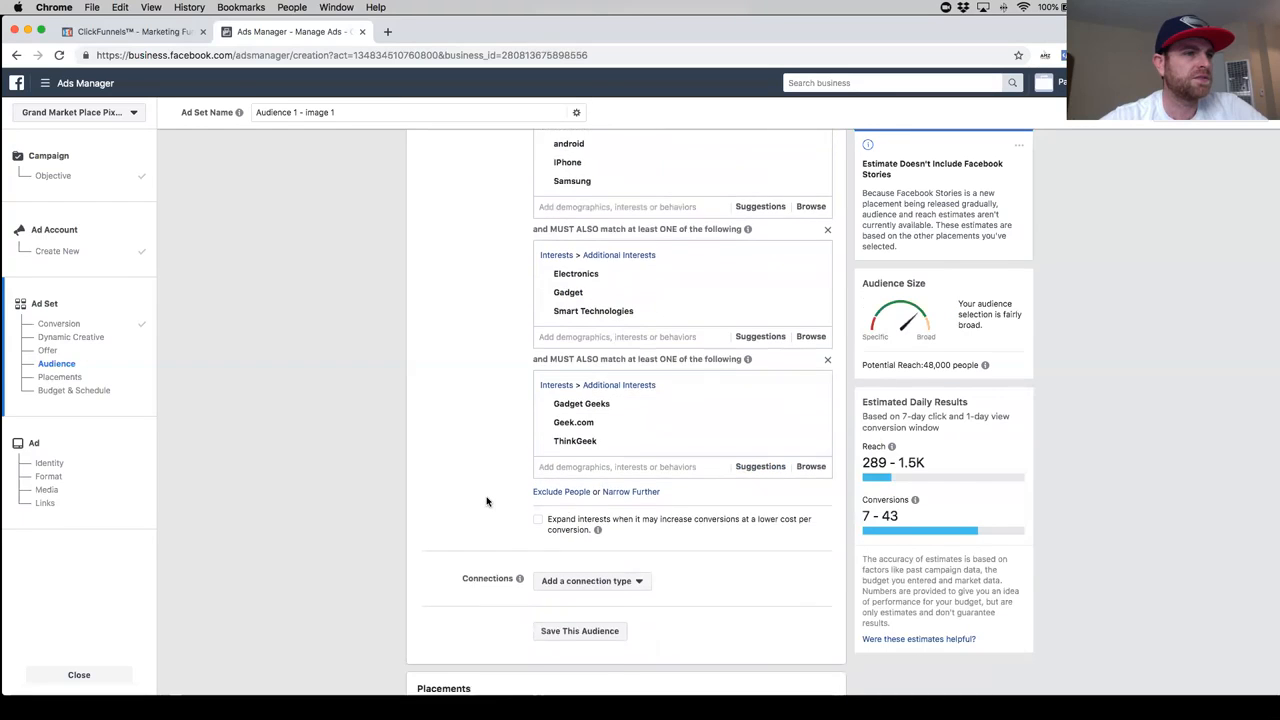
{"action": "left_click", "coordinate": [752, 440]}
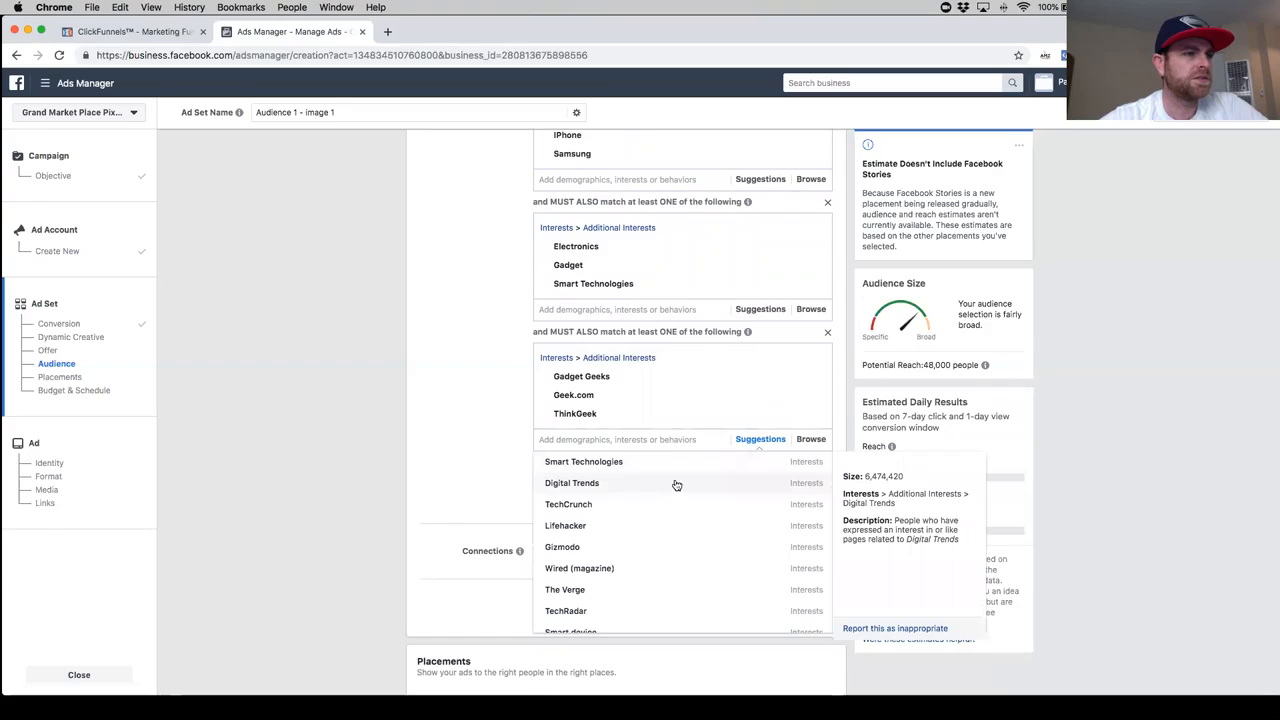
{"action": "left_click", "coordinate": [673, 467]}
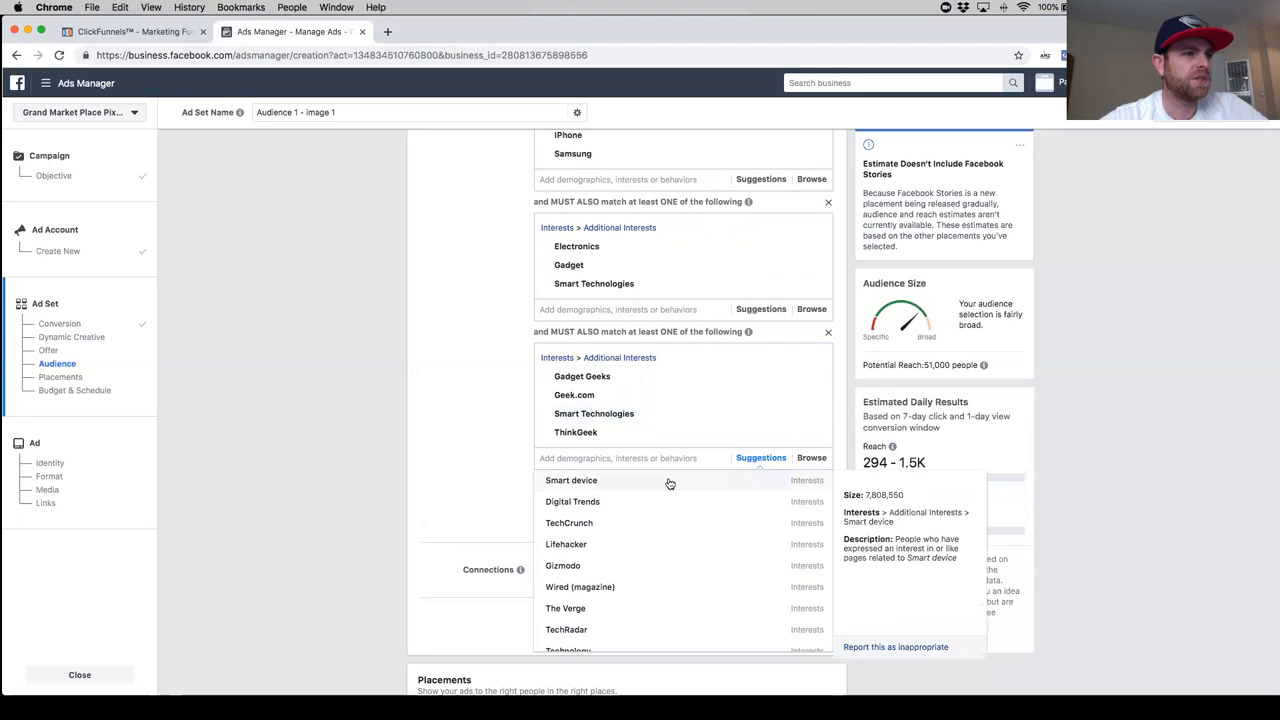
{"action": "left_click", "coordinate": [668, 484]}
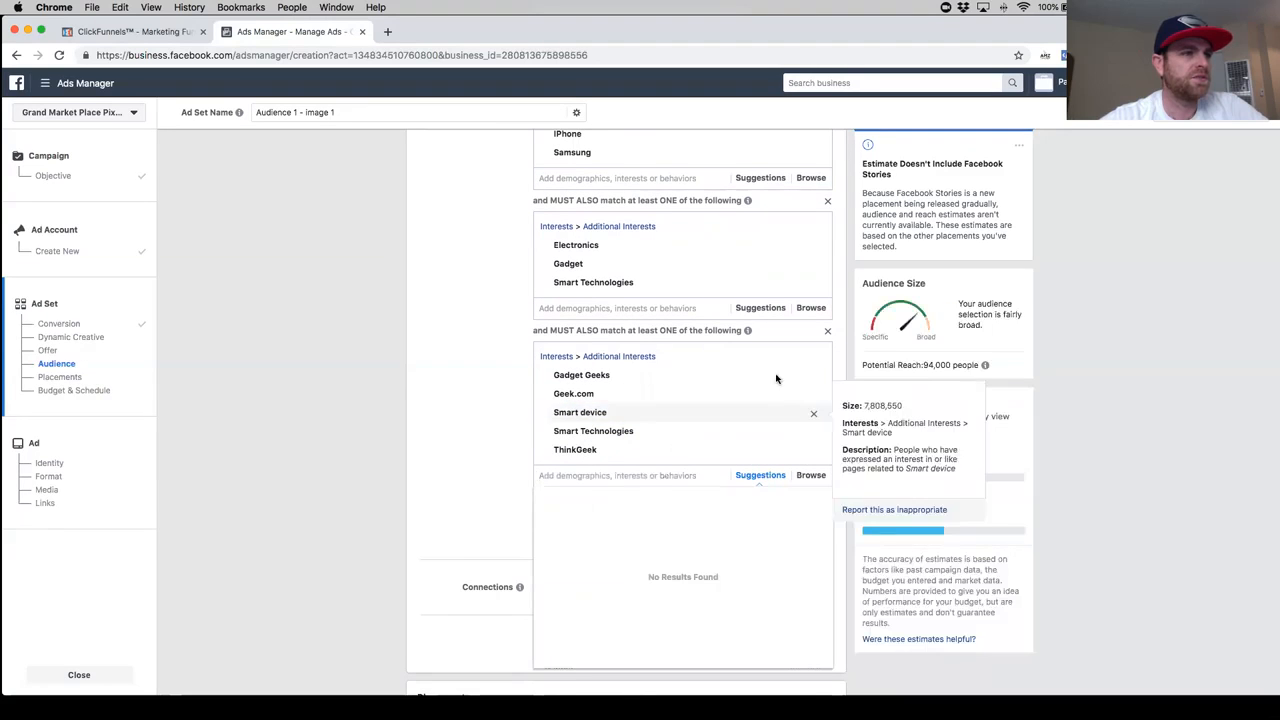
- Remove all the interests from the sixth must-also-match group at once
{"action": "left_click", "coordinate": [653, 308]}
{"action": "left_click", "coordinate": [813, 358]}
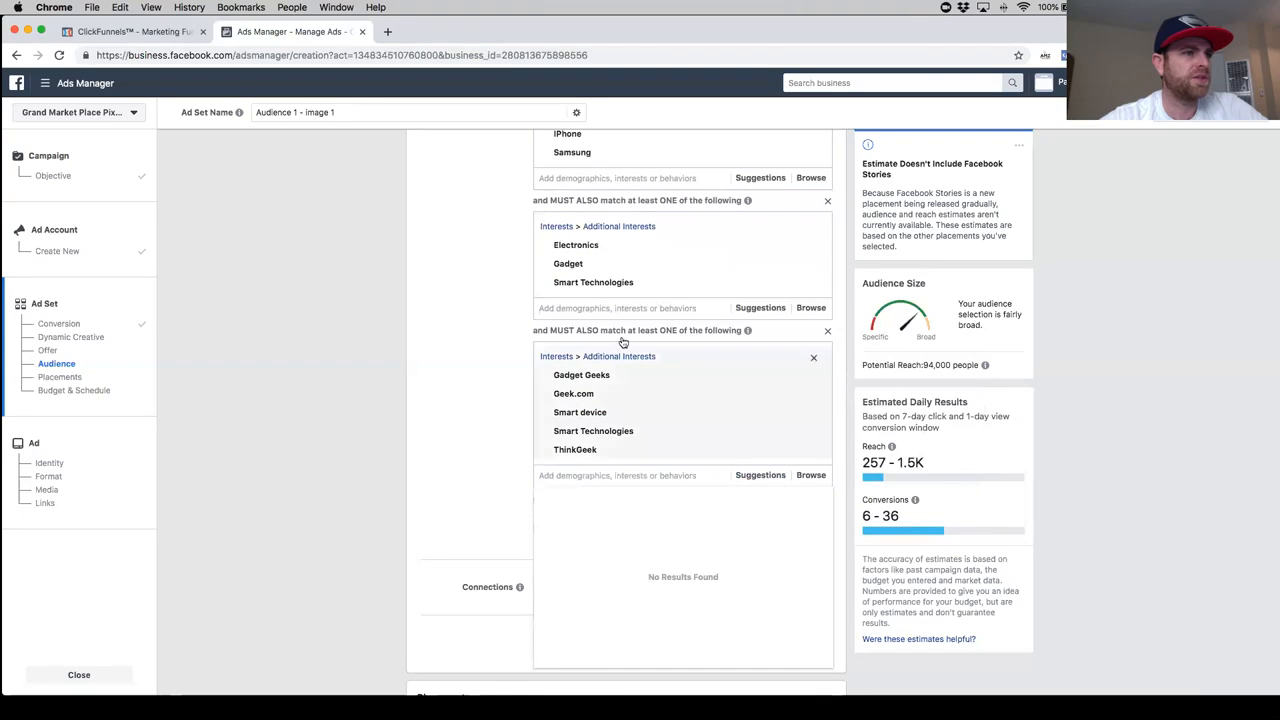
{"action": "left_click", "coordinate": [590, 309]}
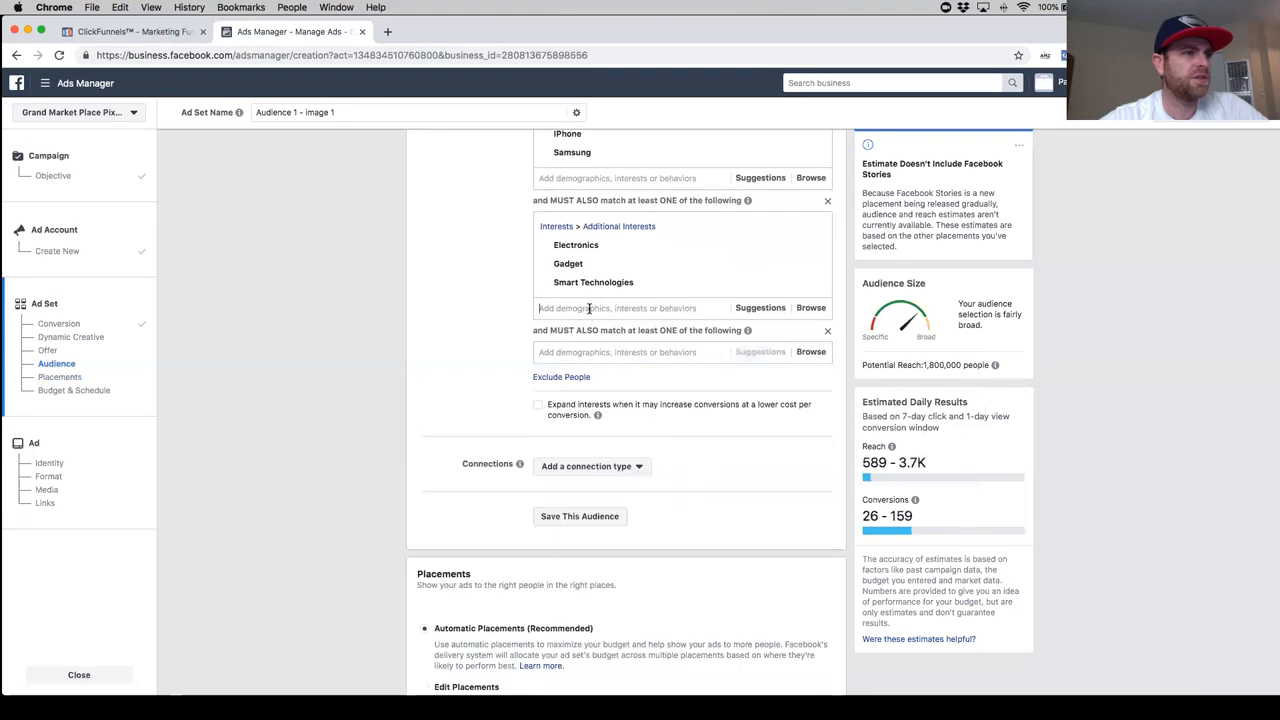
- Delete the empty sixth must-also-match group and add the interests ThinkGeek and Geek.com to the Electronics and Gadget group
{"action": "double_click", "coordinate": [827, 331]}
{"action": "left_click", "coordinate": [635, 309]}
{"action": "type", "text": "thinkgeek"}
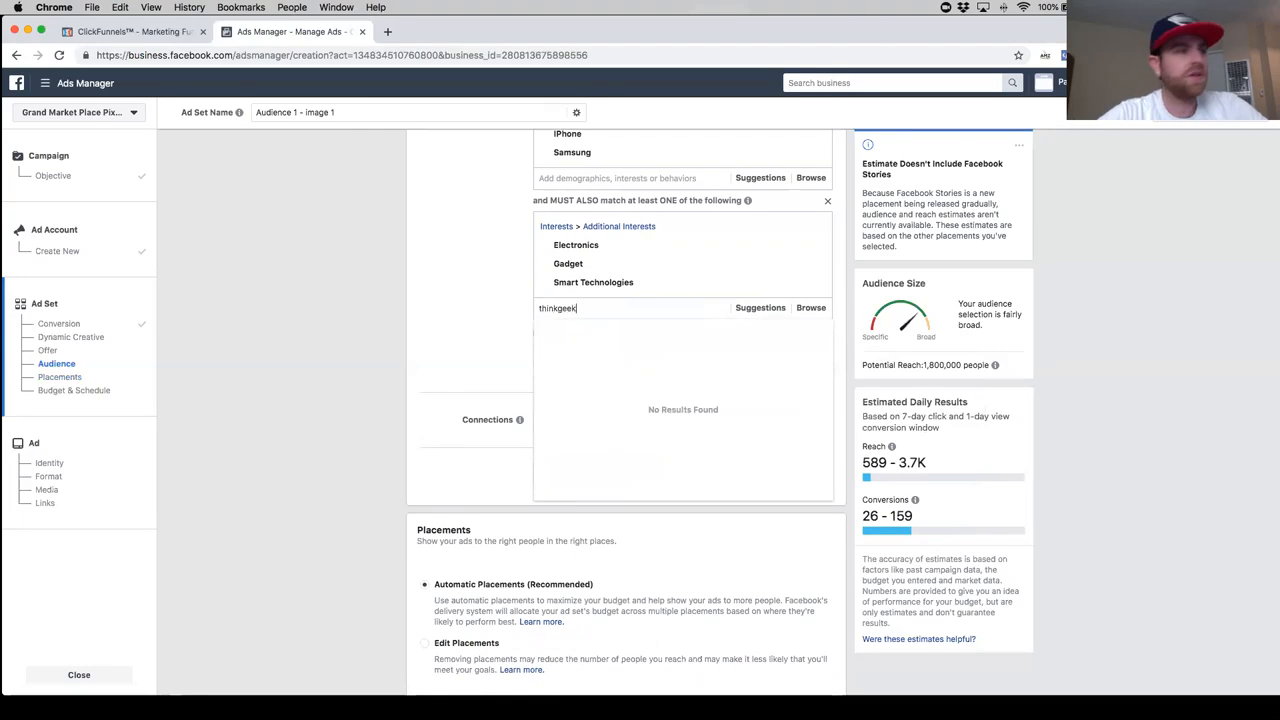
{"action": "left_click", "coordinate": [631, 329]}
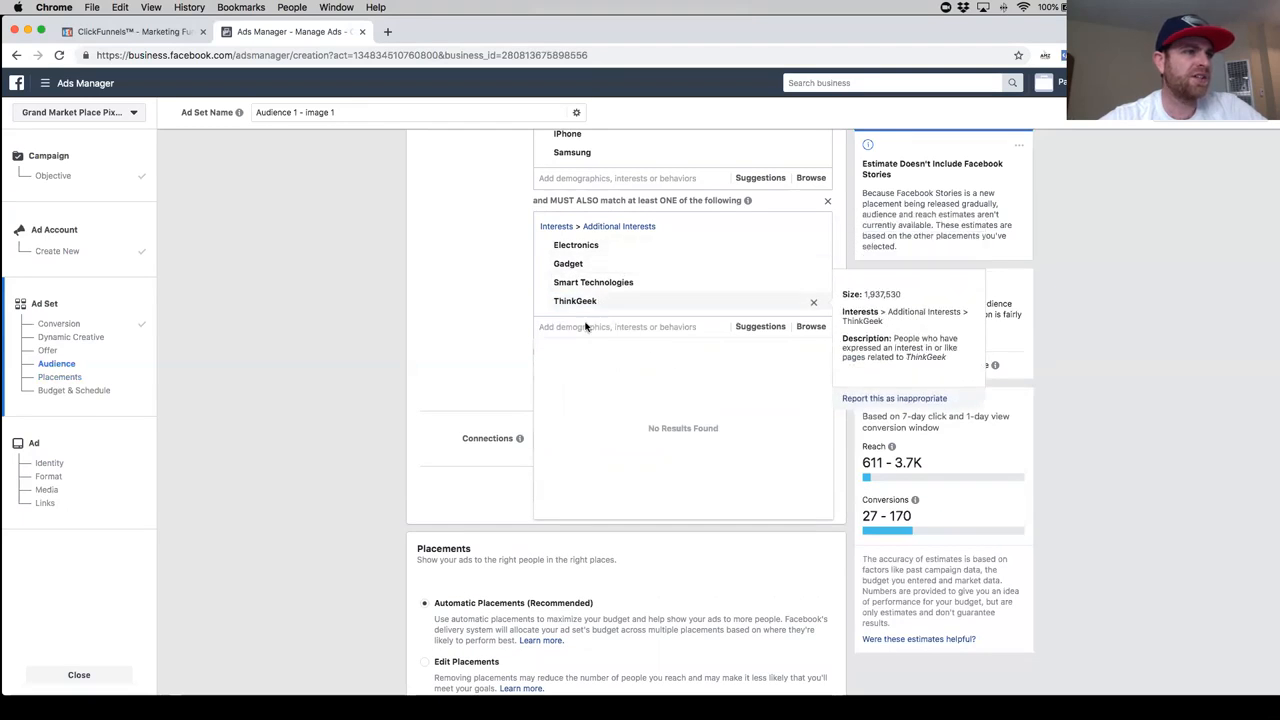
{"action": "type", "text": "geek.com"}
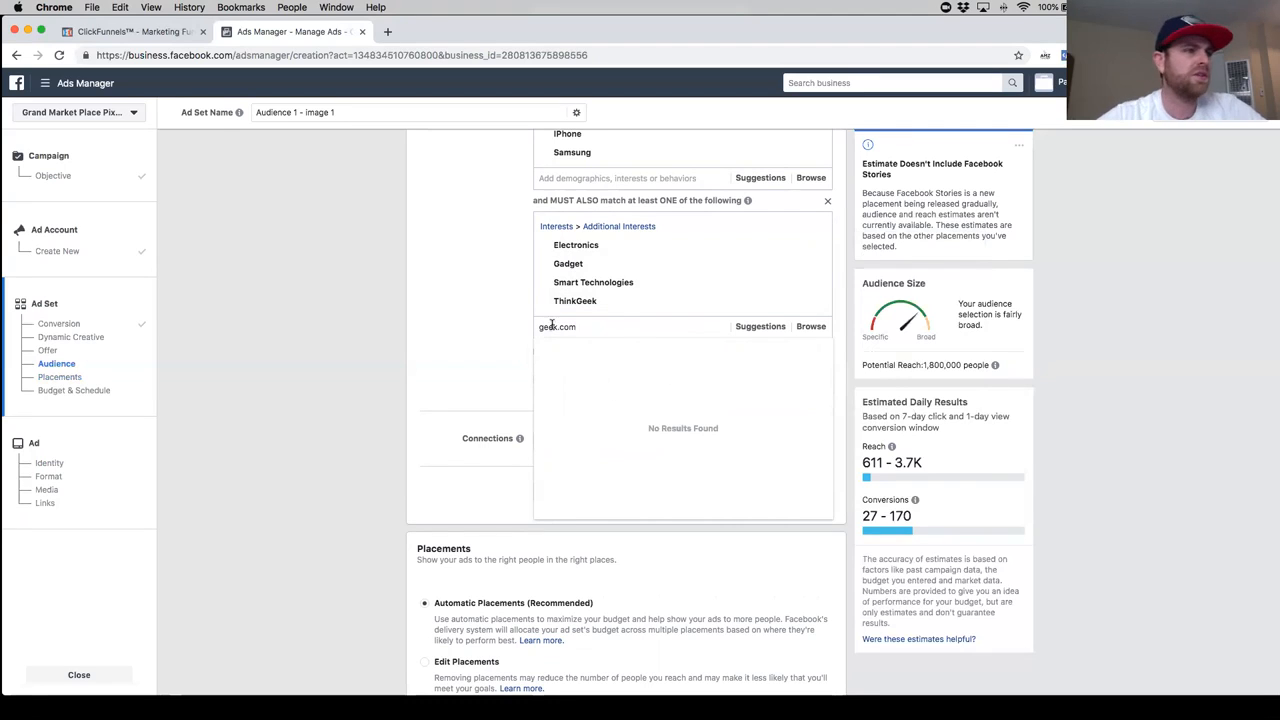
{"action": "left_click", "coordinate": [737, 348]}
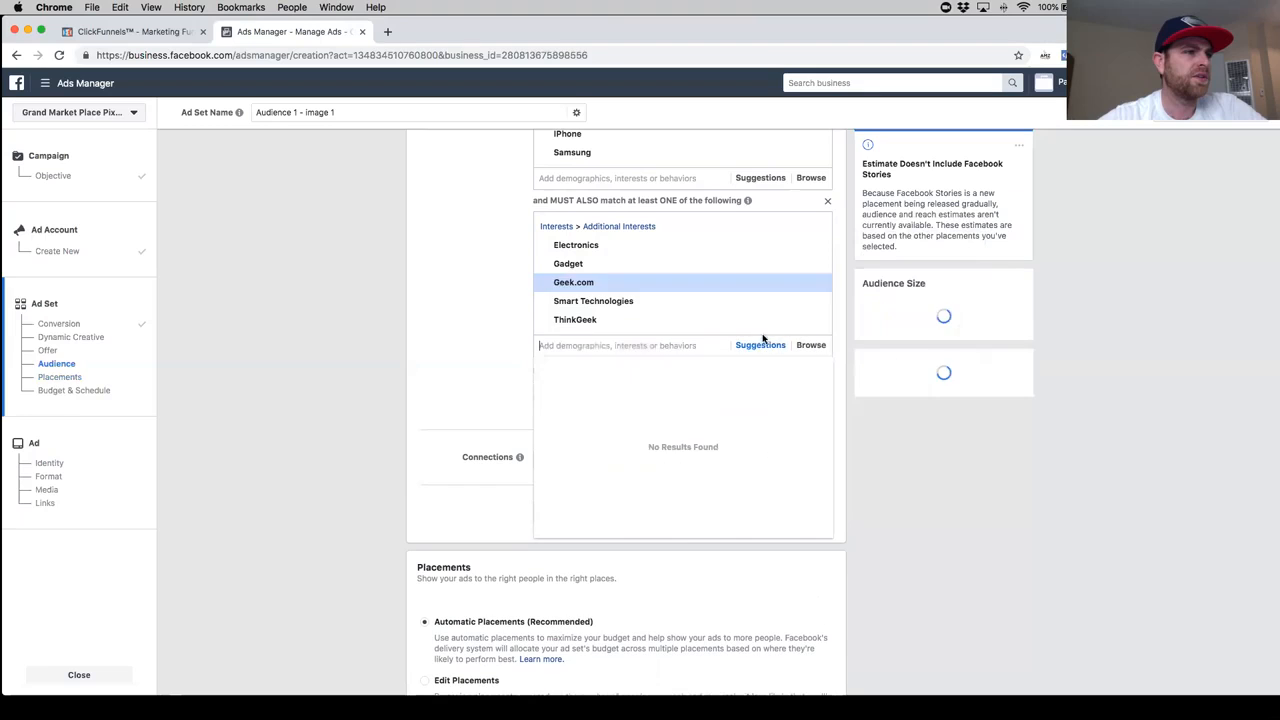
- Try adding the suggested interest Smart device to the Electronics and Gadget group
{"action": "left_click", "coordinate": [746, 347]}
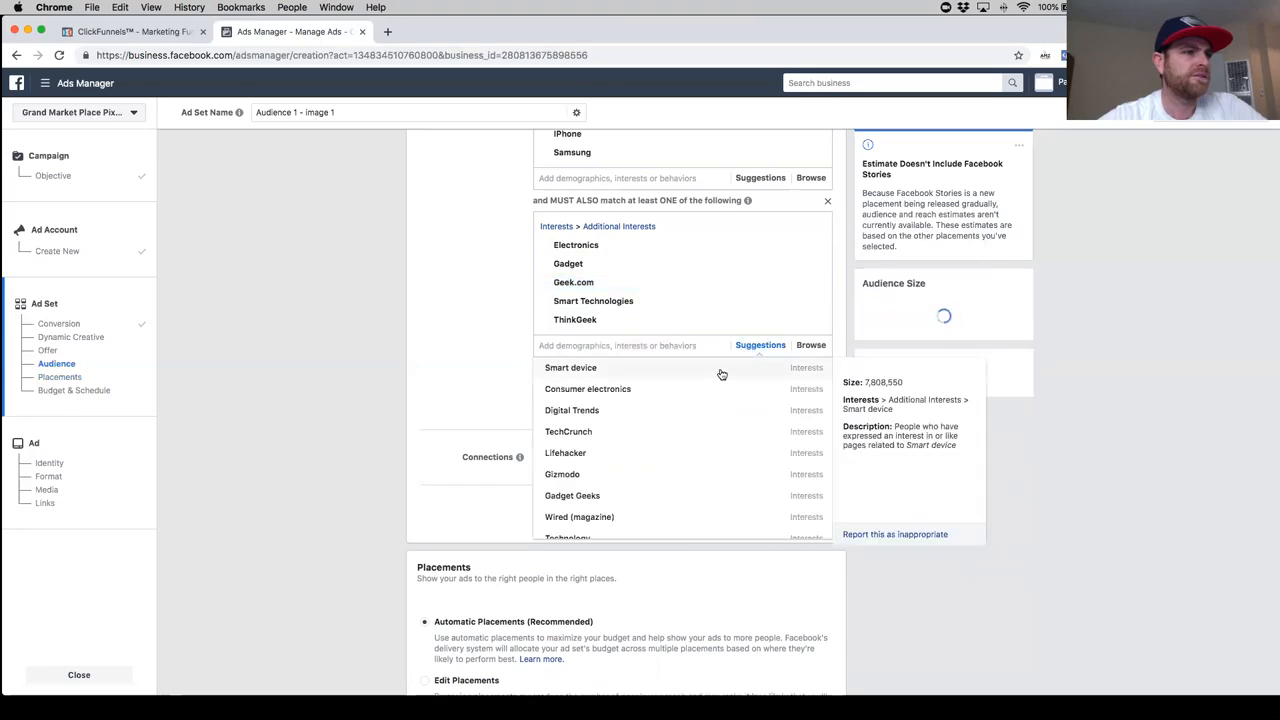
{"action": "left_click", "coordinate": [720, 370]}
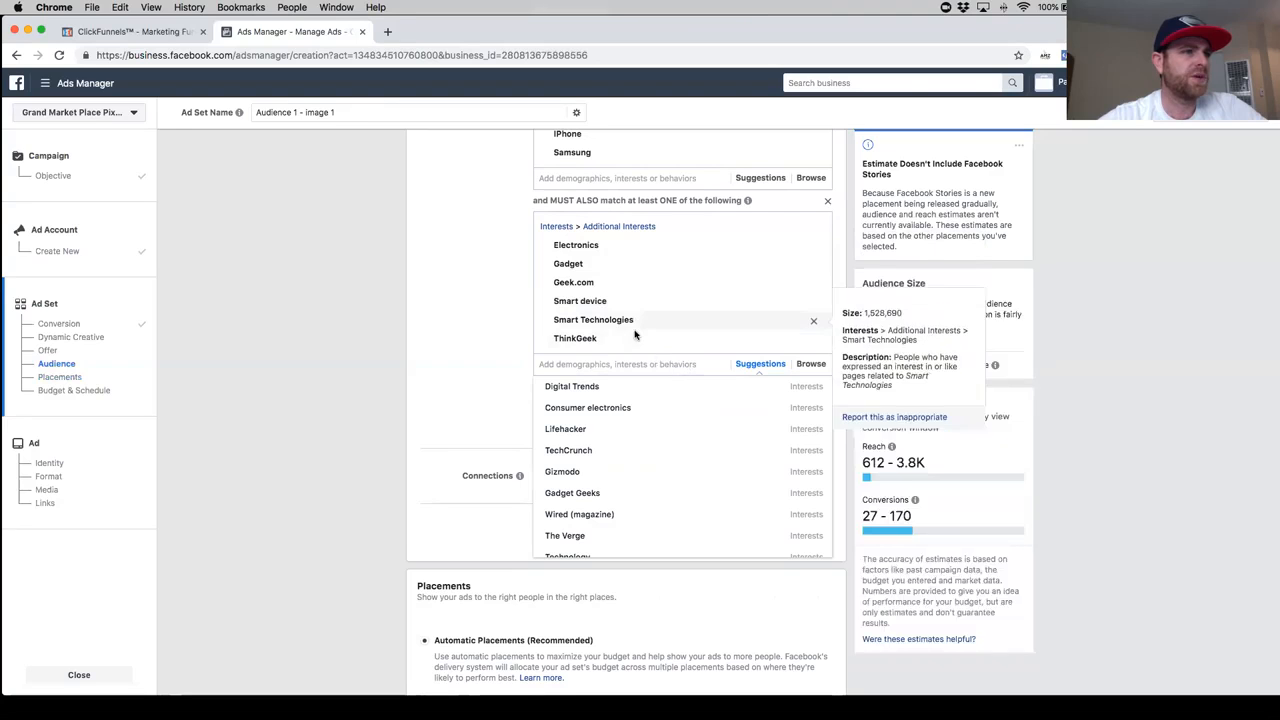
{"action": "scroll", "coordinate": [636, 335], "scroll_direction": "up", "scroll_amount": 3}
{"action": "scroll", "coordinate": [645, 225], "scroll_direction": "down", "scroll_amount": 1}
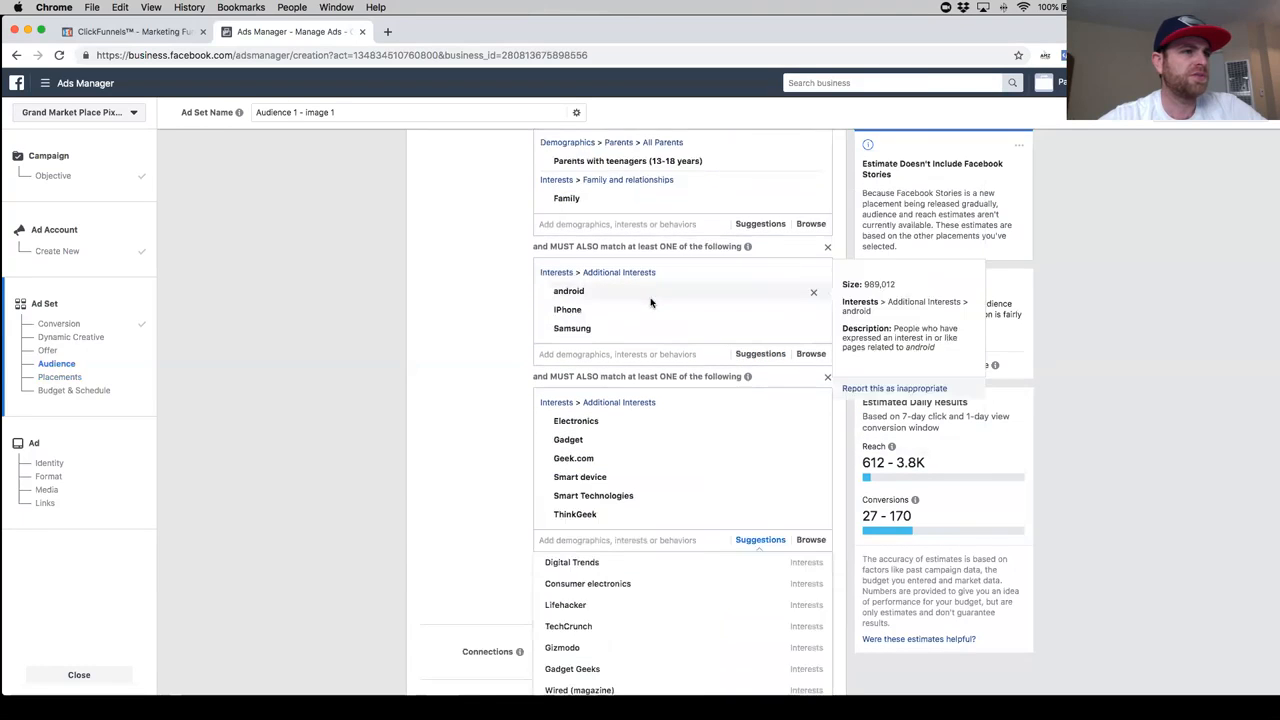
{"action": "scroll", "coordinate": [680, 340], "scroll_direction": "down", "scroll_amount": 2}
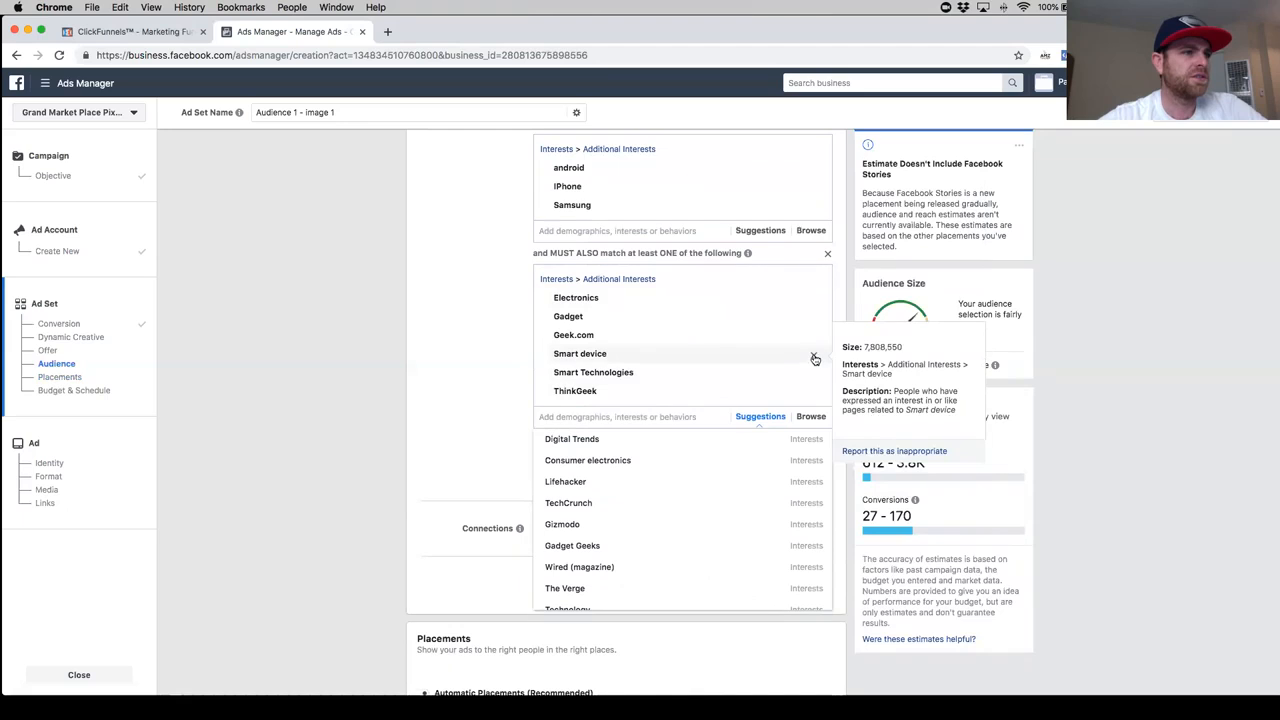
{"action": "scroll", "coordinate": [723, 350], "scroll_direction": "up", "scroll_amount": 5}
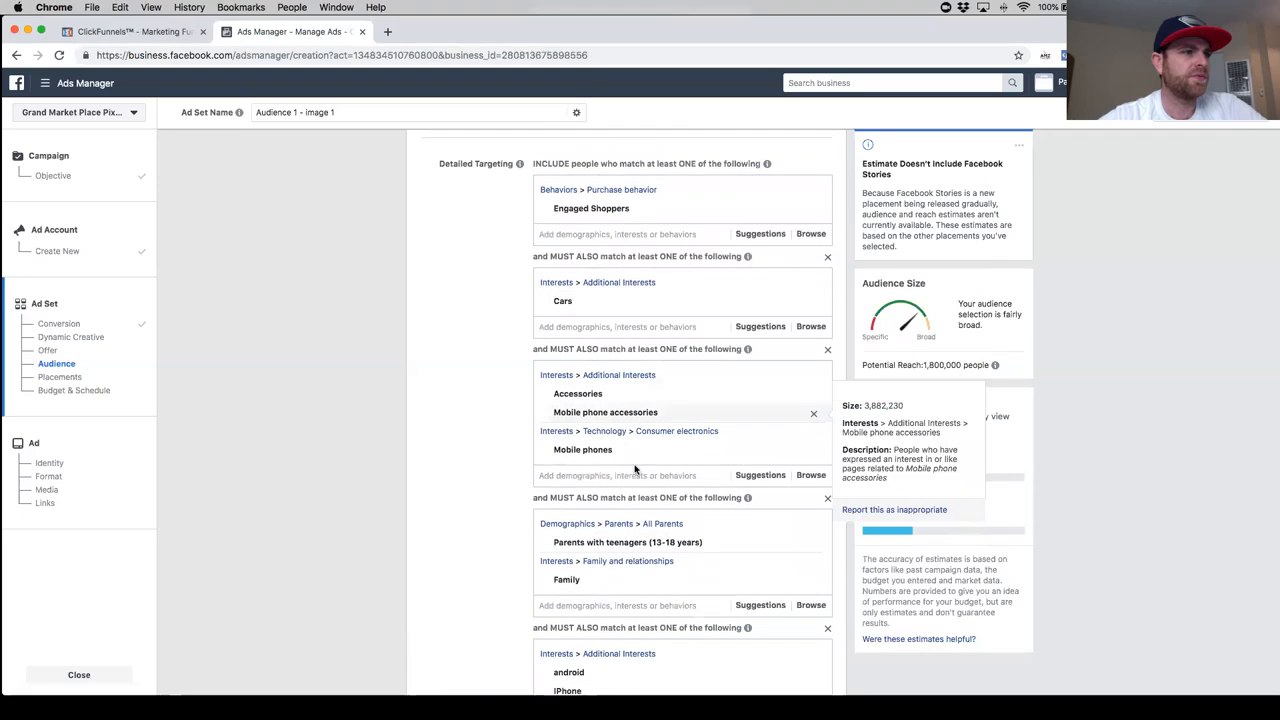
{"action": "type", "text": "samr"}
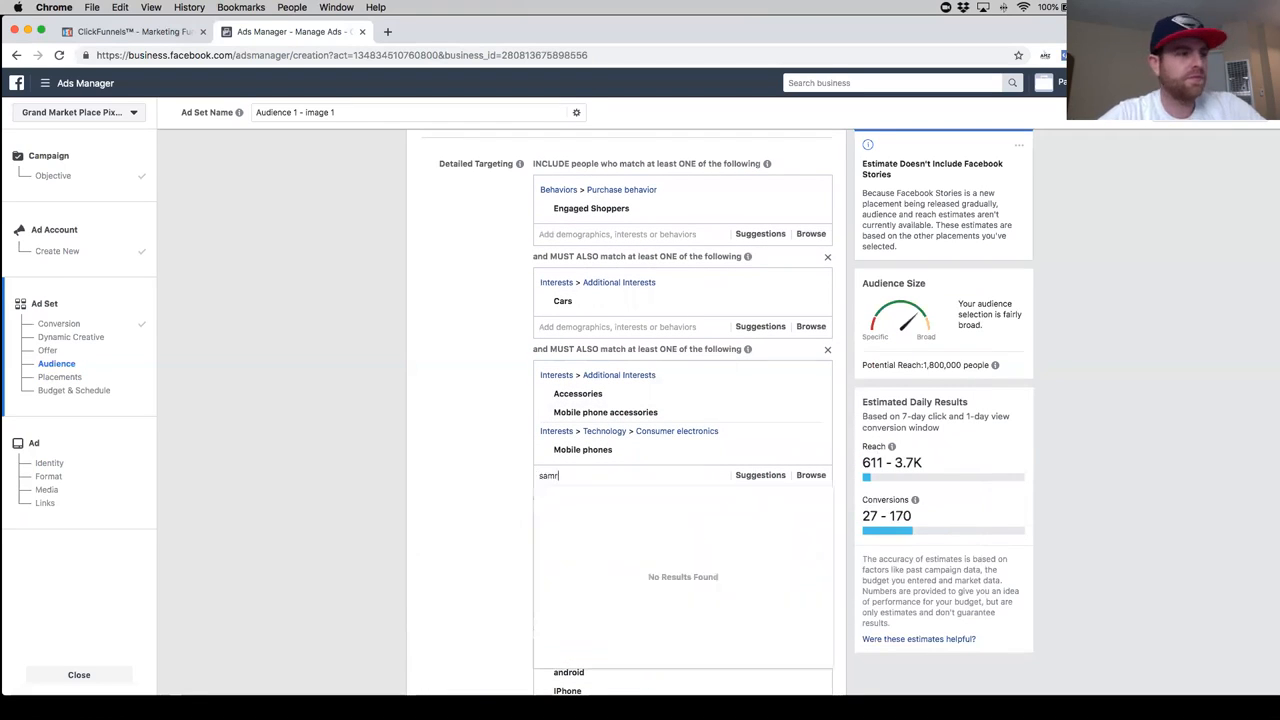
{"action": "type", "text": "m"}
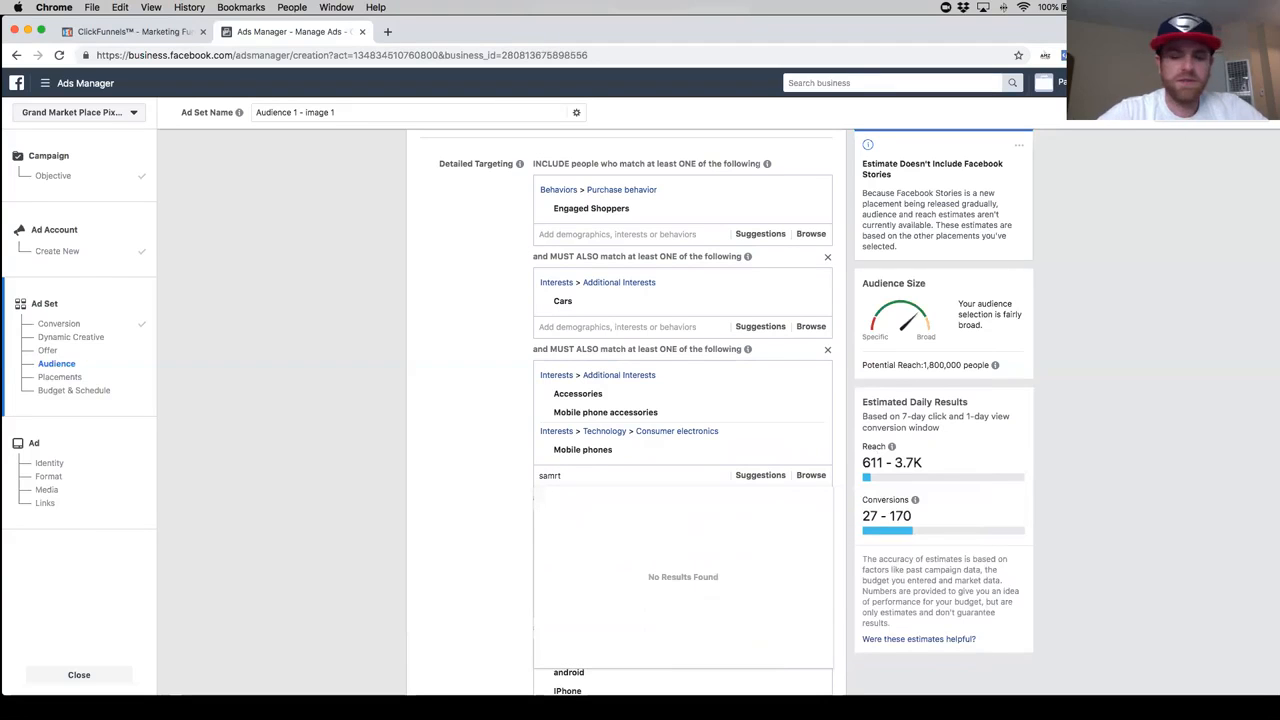
{"action": "key", "text": "BackSpace"}
{"action": "left_click", "coordinate": [466, 436]}
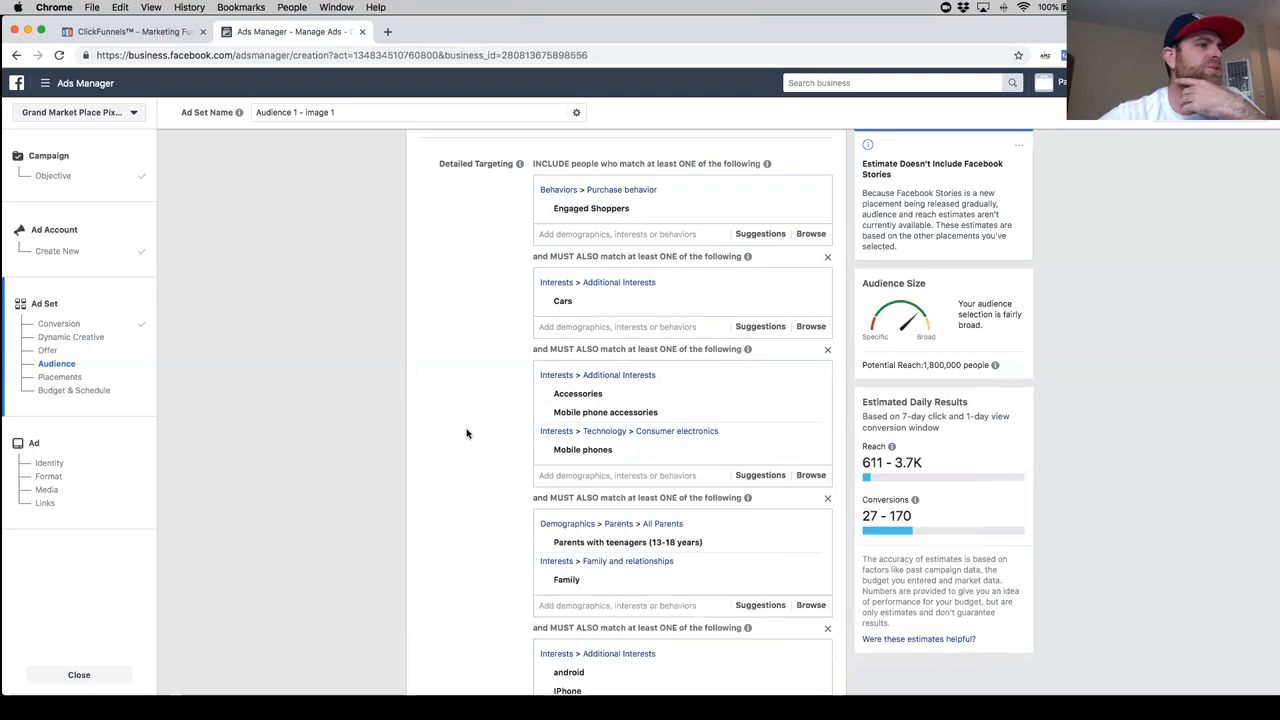
- Review all the detailed targeting groups of the ad set, from Engaged Shoppers through to the Electronics and Gadget group
{"action": "scroll", "coordinate": [466, 436], "scroll_direction": "down", "scroll_amount": 3}
{"action": "scroll", "coordinate": [466, 438], "scroll_direction": "down", "scroll_amount": 5}
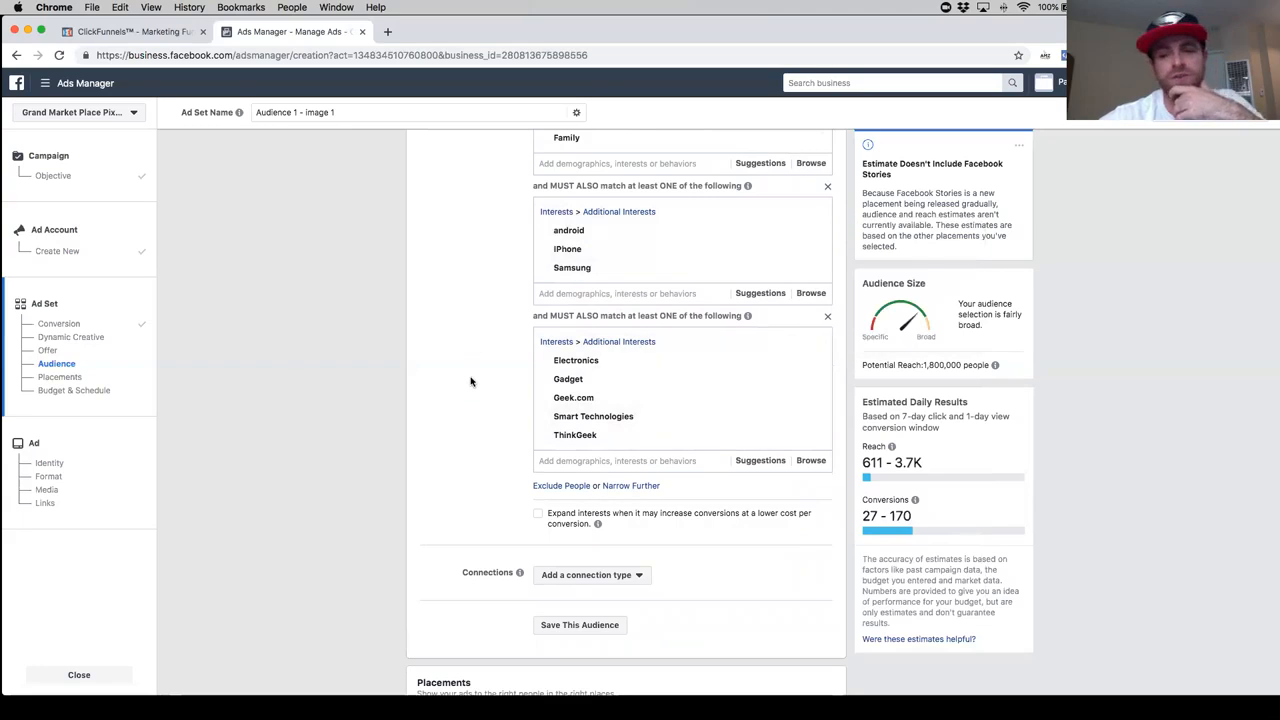
{"action": "scroll", "coordinate": [500, 401], "scroll_direction": "up", "scroll_amount": 2}
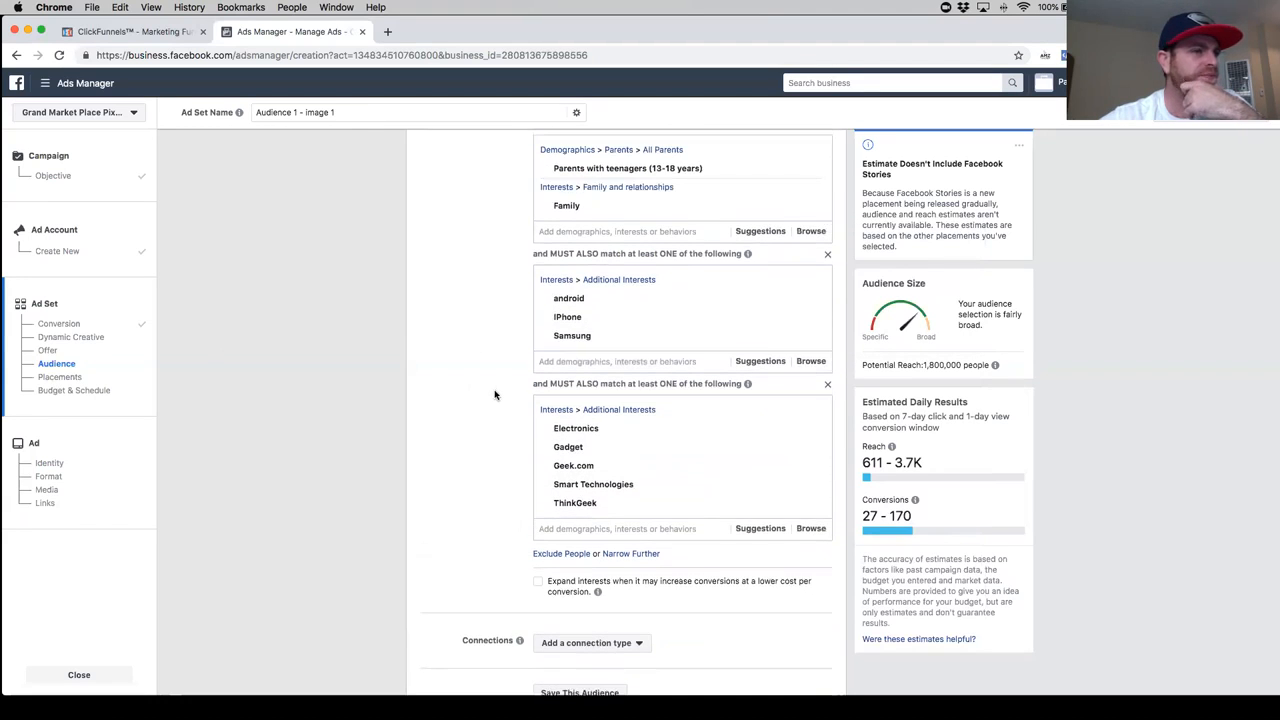
{"action": "mouse_move", "coordinate": [609, 513]}
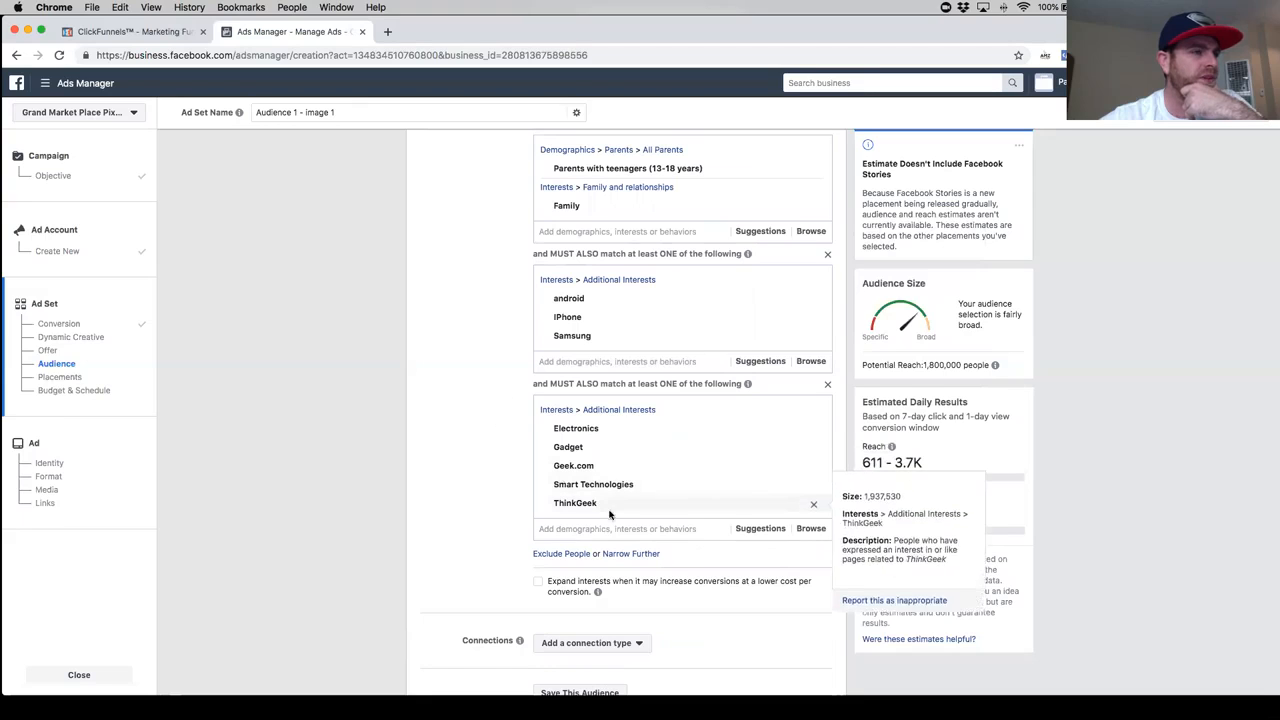
{"action": "scroll", "coordinate": [627, 503], "scroll_direction": "down", "scroll_amount": 2}
{"action": "mouse_move", "coordinate": [605, 400]}
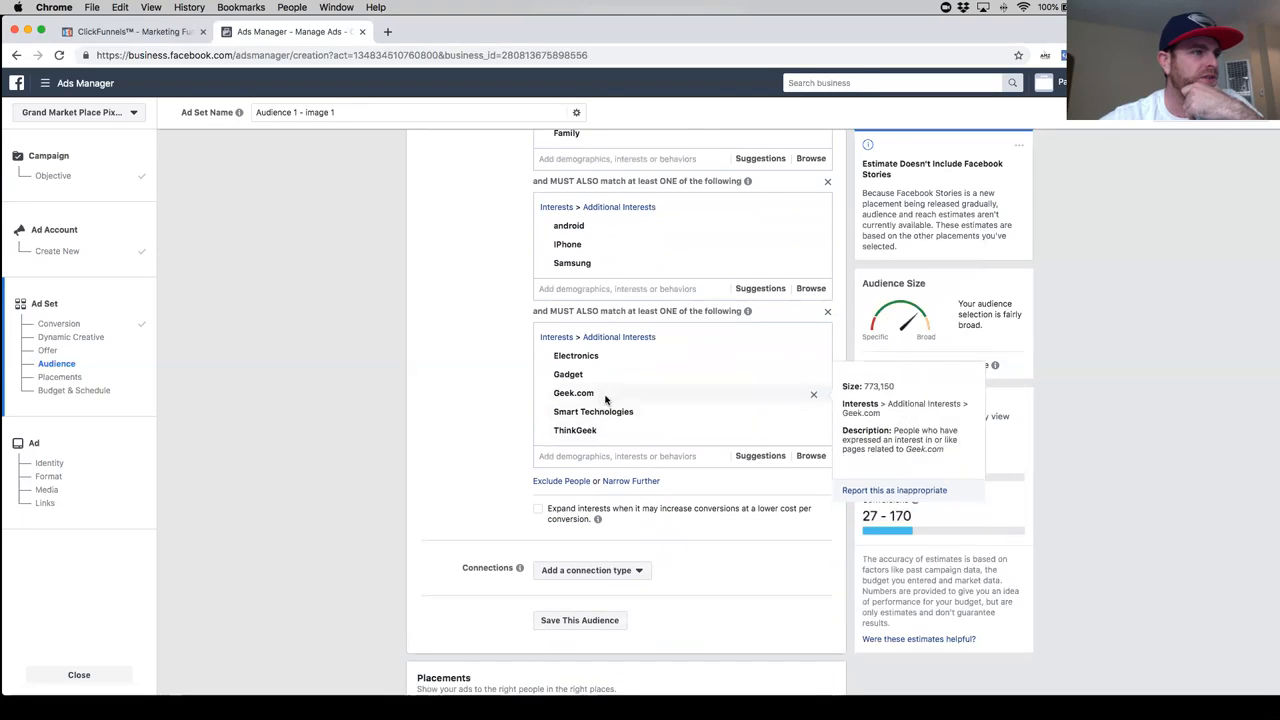
{"action": "scroll", "coordinate": [630, 400], "scroll_direction": "up", "scroll_amount": 10}
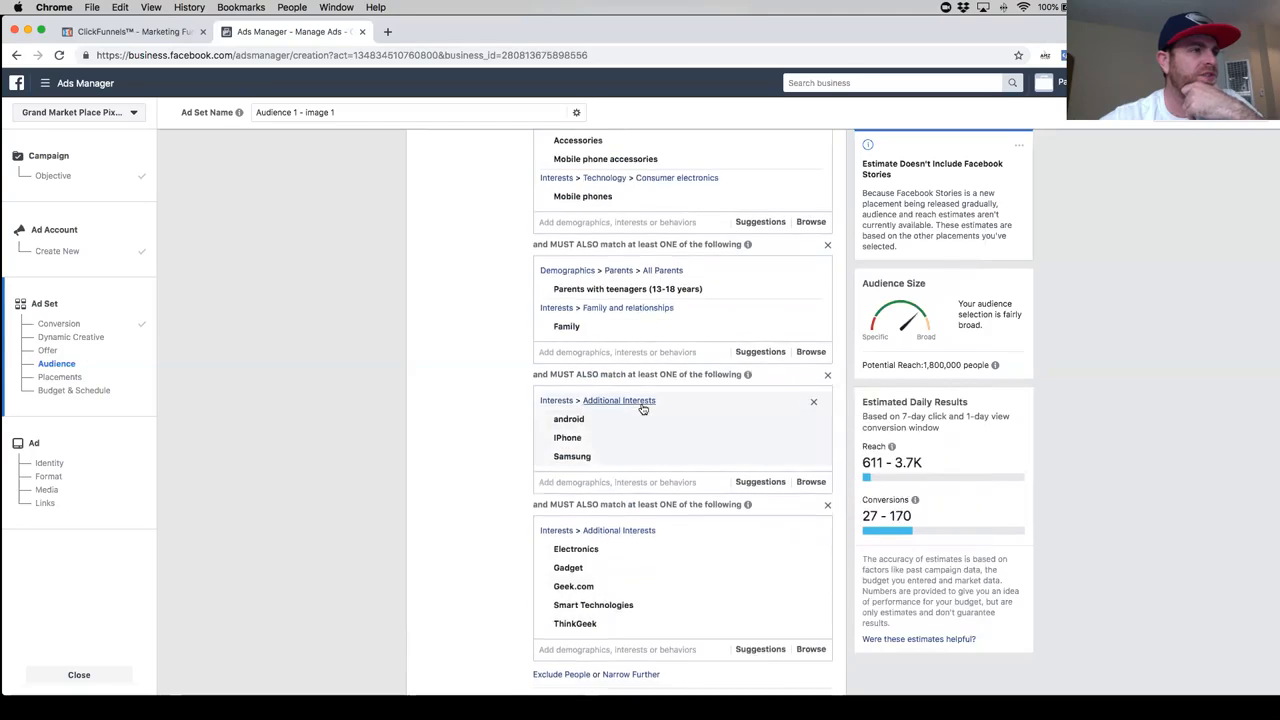
{"action": "scroll", "coordinate": [641, 407], "scroll_direction": "down", "scroll_amount": 10}
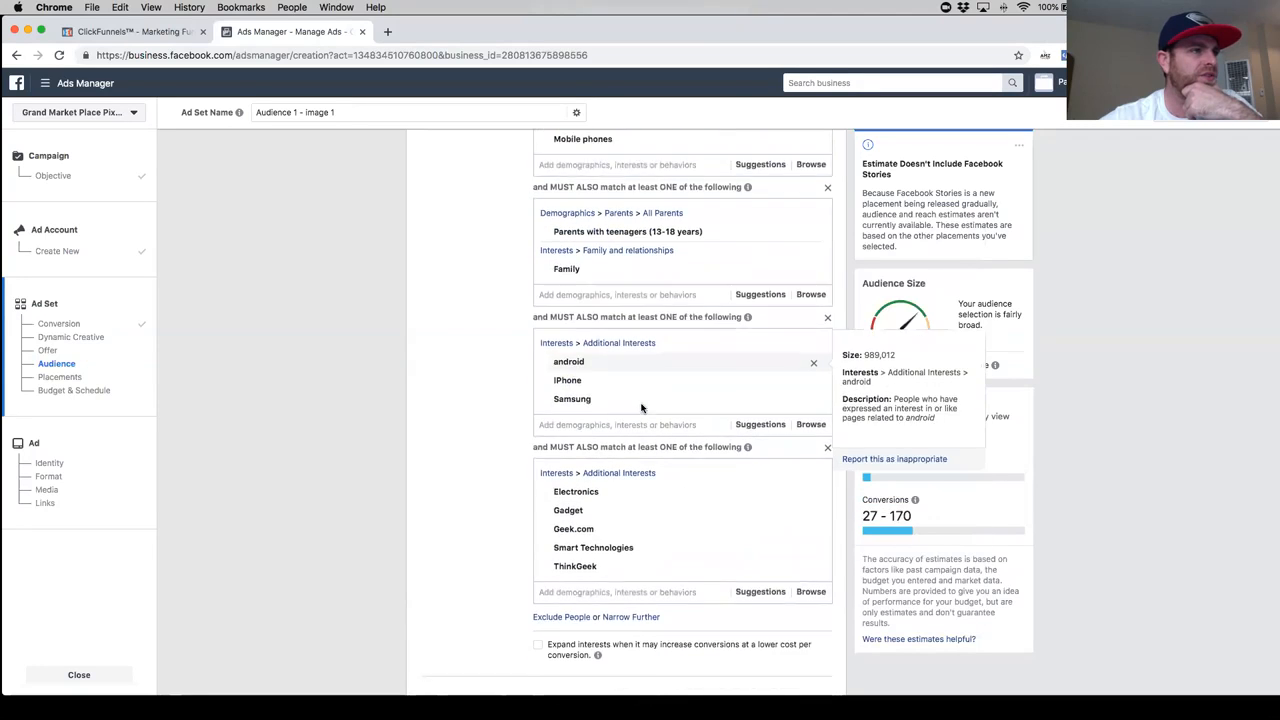
{"action": "scroll", "coordinate": [639, 407], "scroll_direction": "up", "scroll_amount": 2}
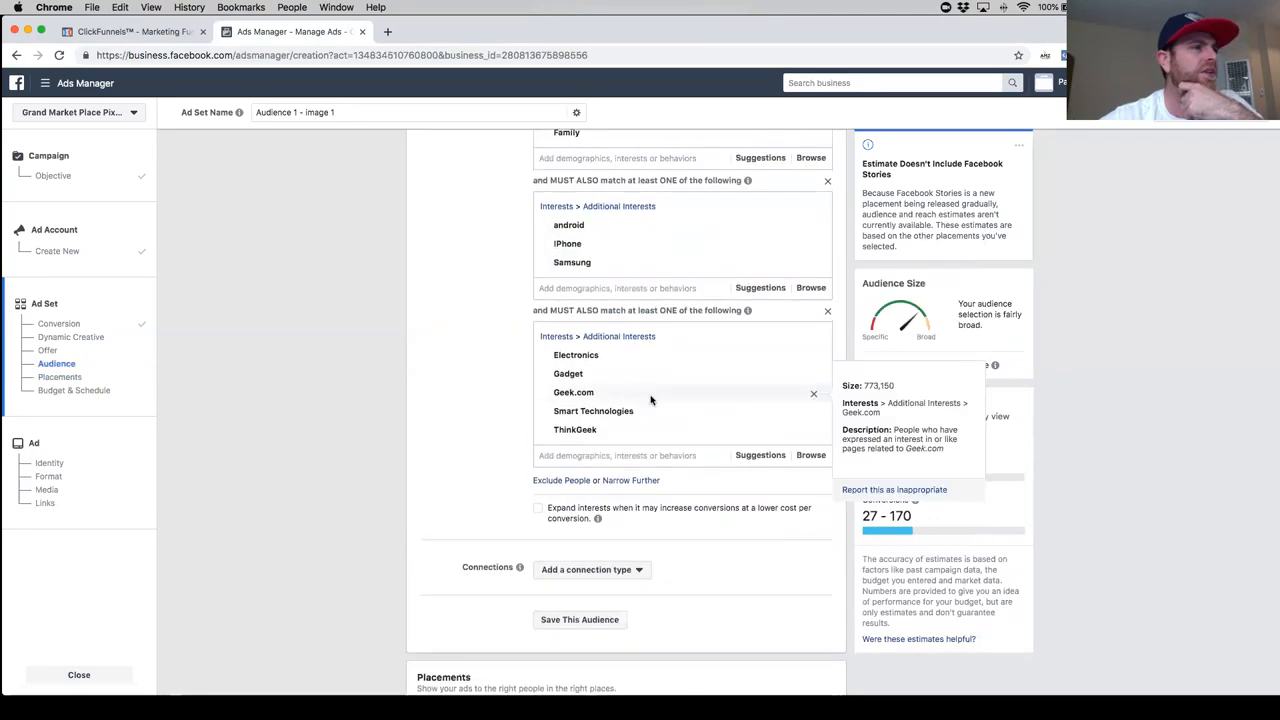
{"action": "mouse_move", "coordinate": [651, 397]}
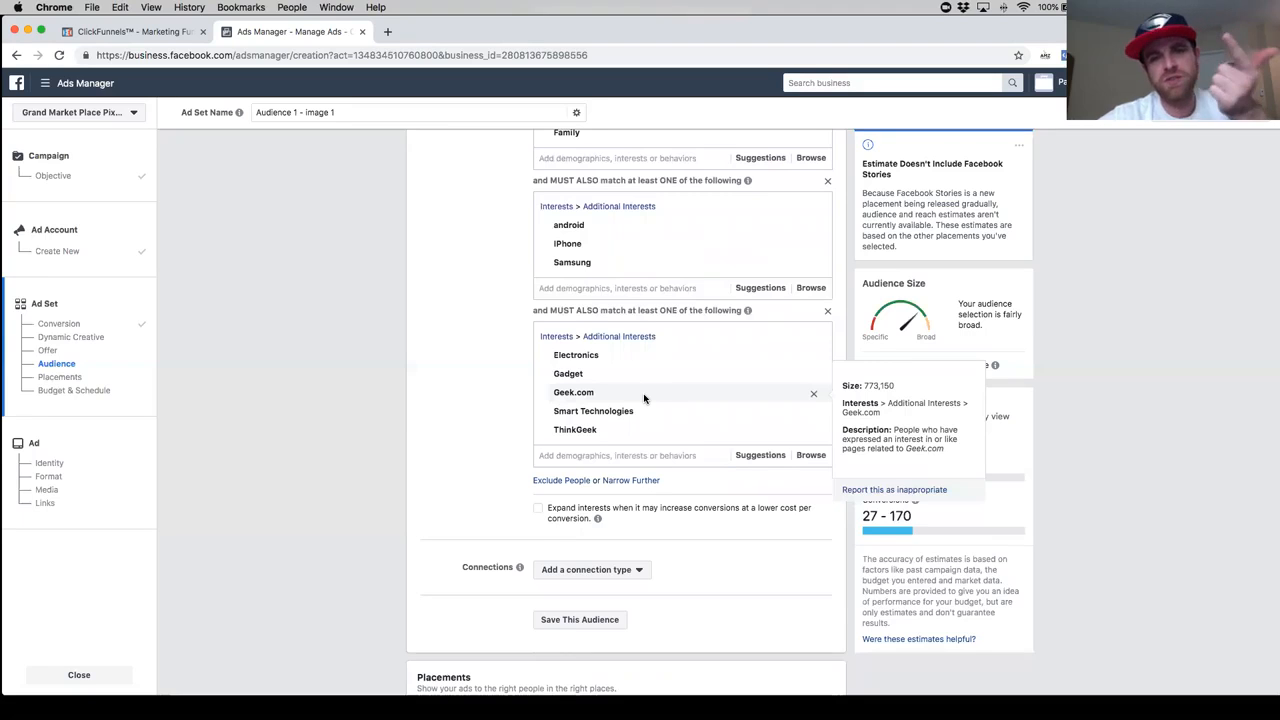
{"action": "scroll", "coordinate": [644, 398], "scroll_direction": "up", "scroll_amount": 10}
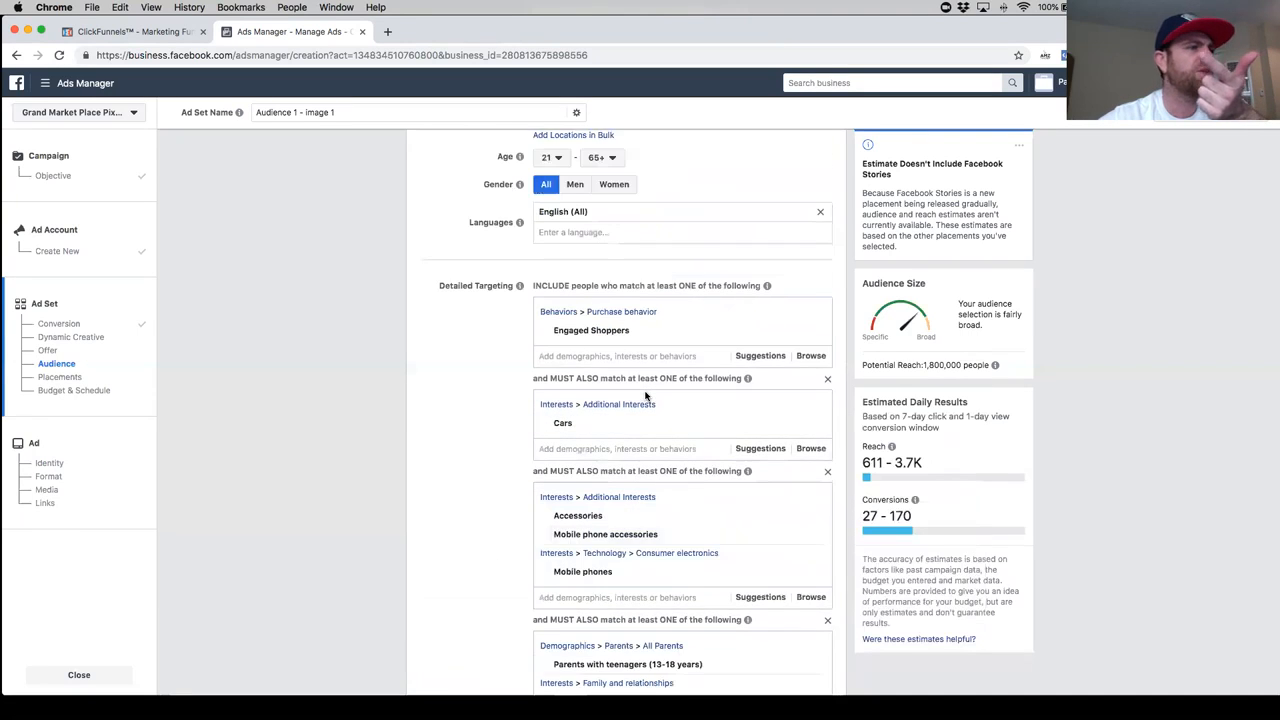
{"action": "scroll", "coordinate": [600, 344], "scroll_direction": "down", "scroll_amount": 5}
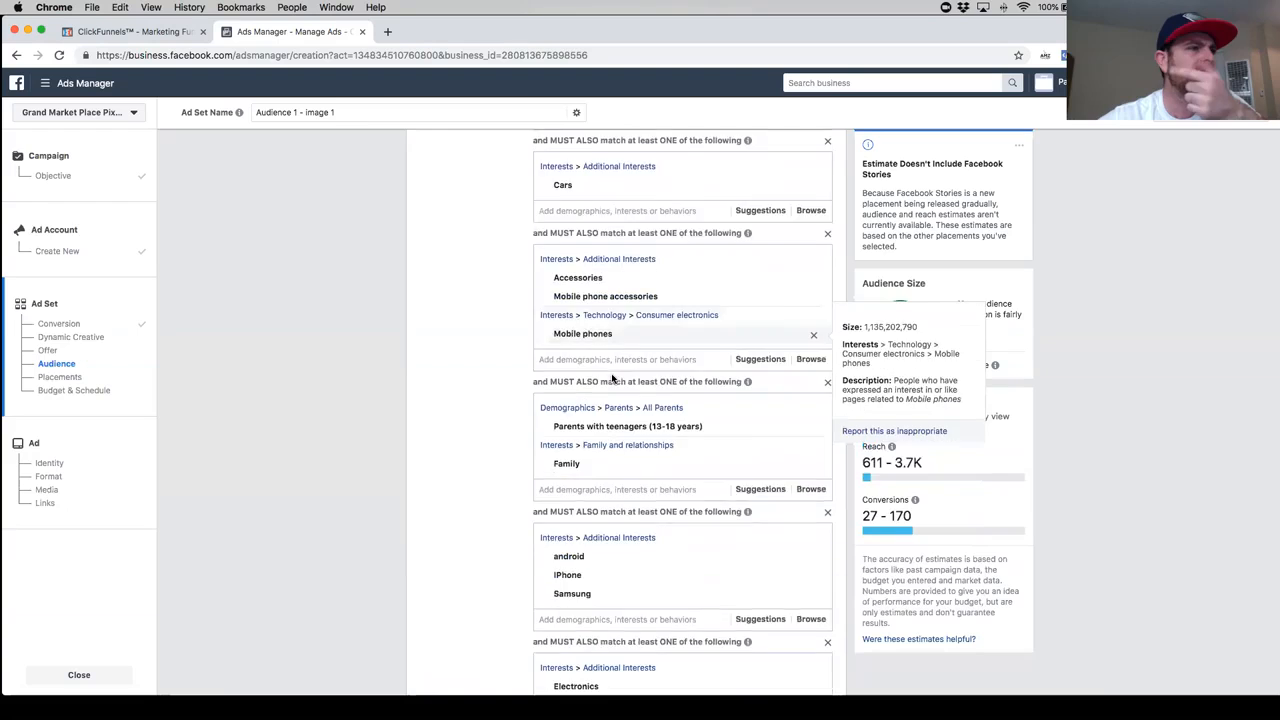
- Remove the Accessories interest from the group that contains Mobile phone accessories and Mobile phones
{"action": "mouse_move", "coordinate": [594, 241]}
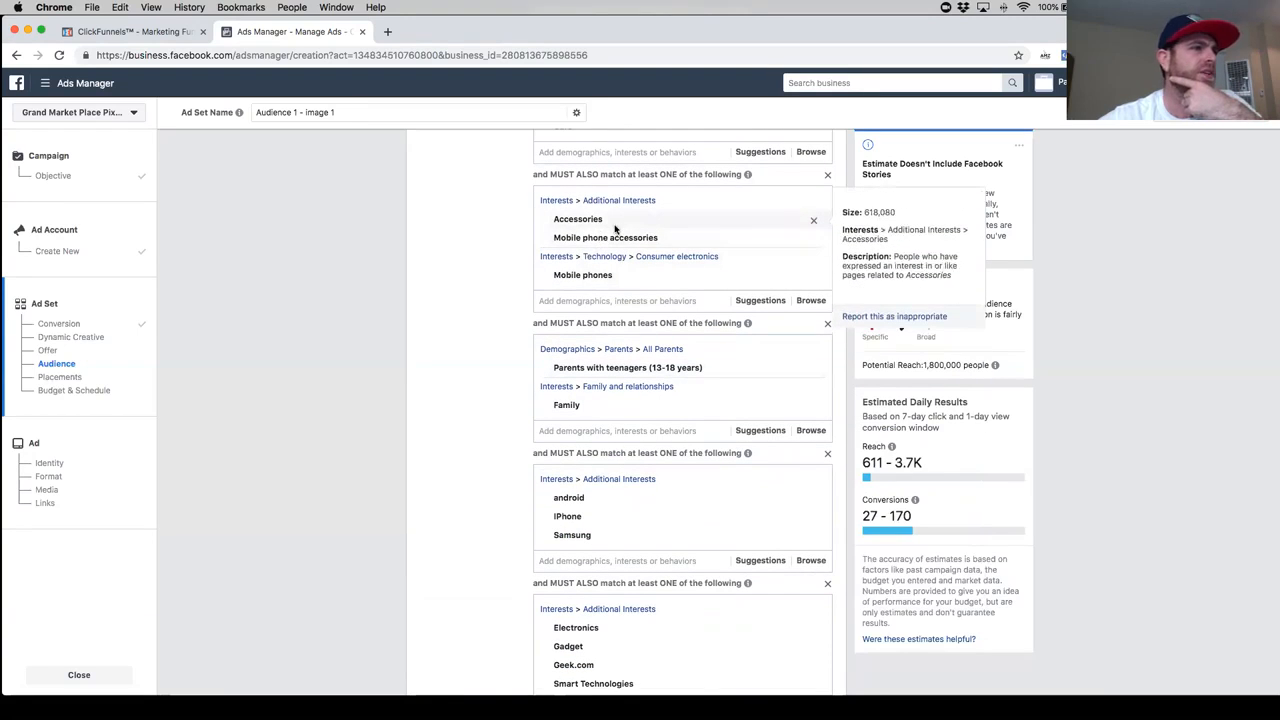
{"action": "scroll", "coordinate": [440, 289], "scroll_direction": "down", "scroll_amount": 2}
{"action": "scroll", "coordinate": [603, 229], "scroll_direction": "up", "scroll_amount": 3}
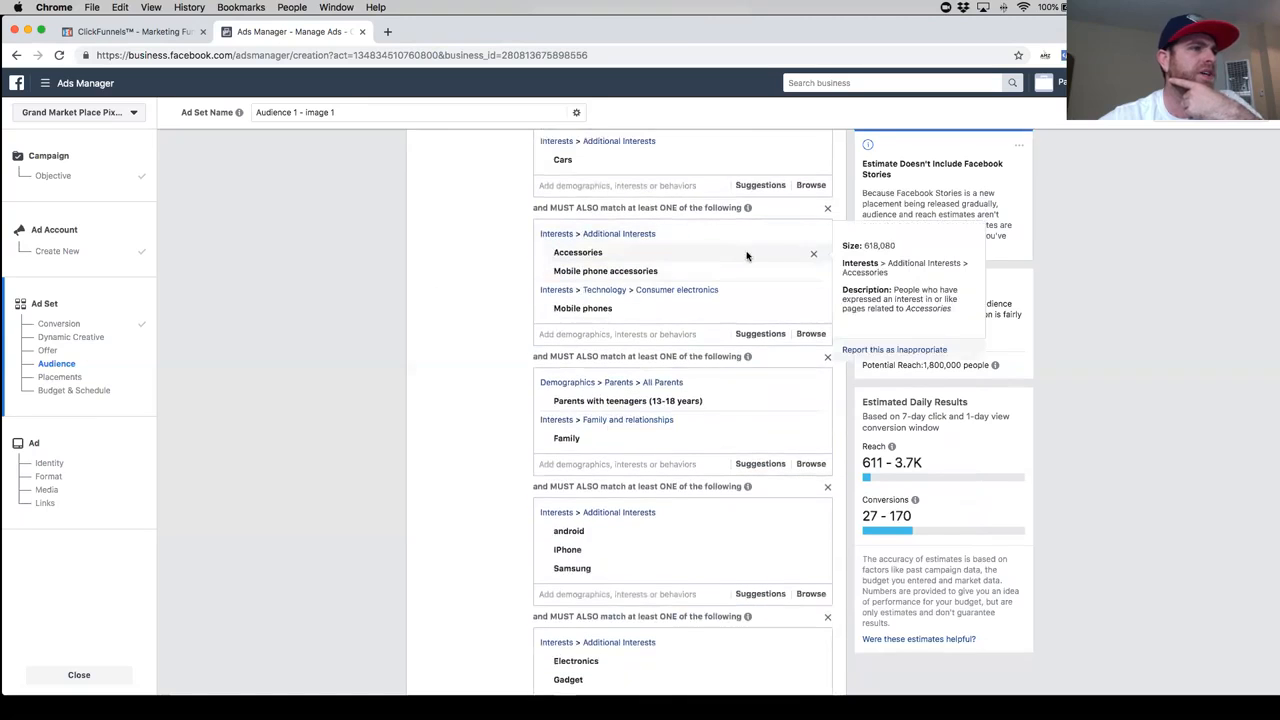
{"action": "scroll", "coordinate": [490, 345], "scroll_direction": "down", "scroll_amount": 5}
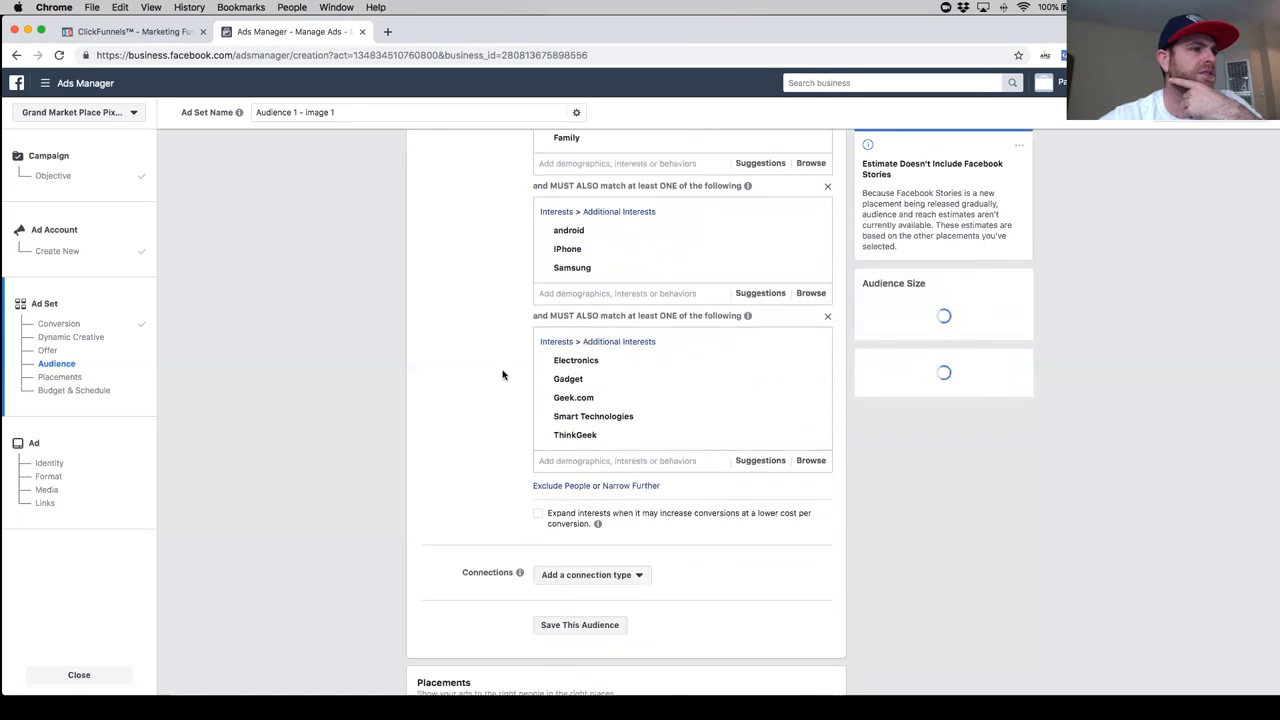
- Try narrowing the audience further with the interest Accessories in a sixth must-also-match group
{"action": "left_click", "coordinate": [630, 485]}
{"action": "type", "text": "acces"}
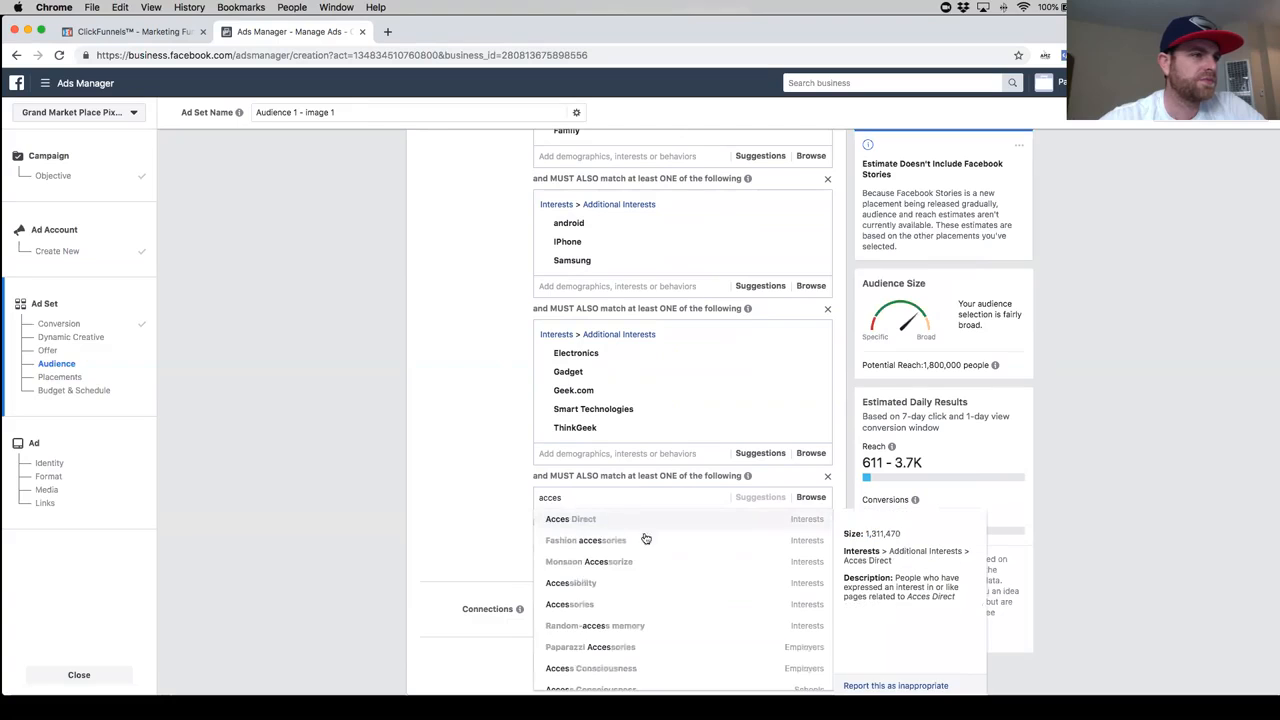
{"action": "left_click", "coordinate": [636, 606]}
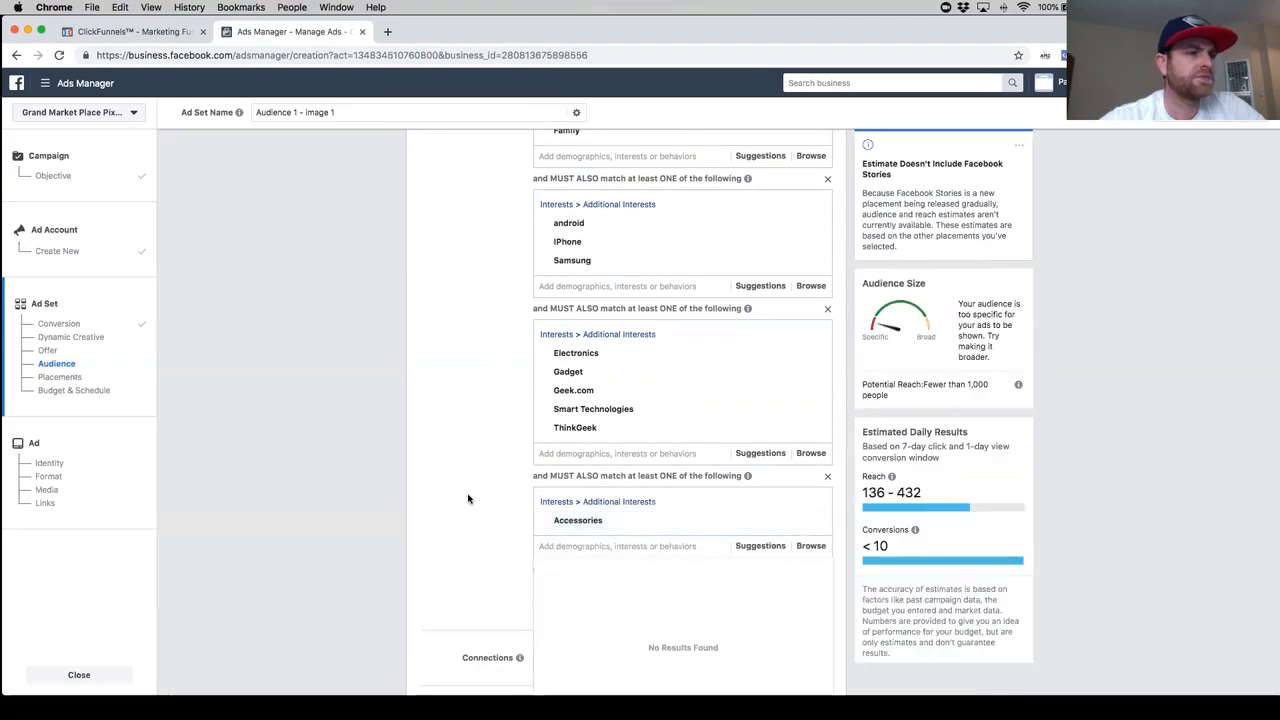
{"action": "left_click", "coordinate": [512, 501]}
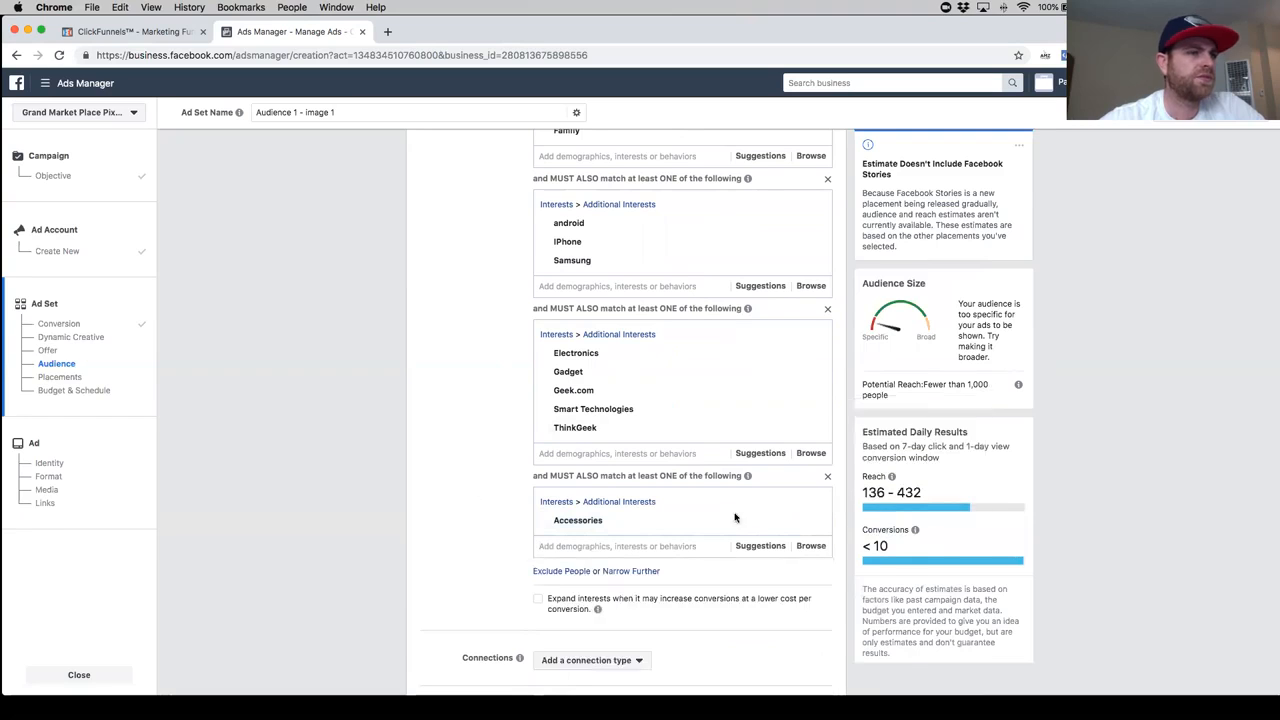
{"action": "mouse_move", "coordinate": [814, 524]}
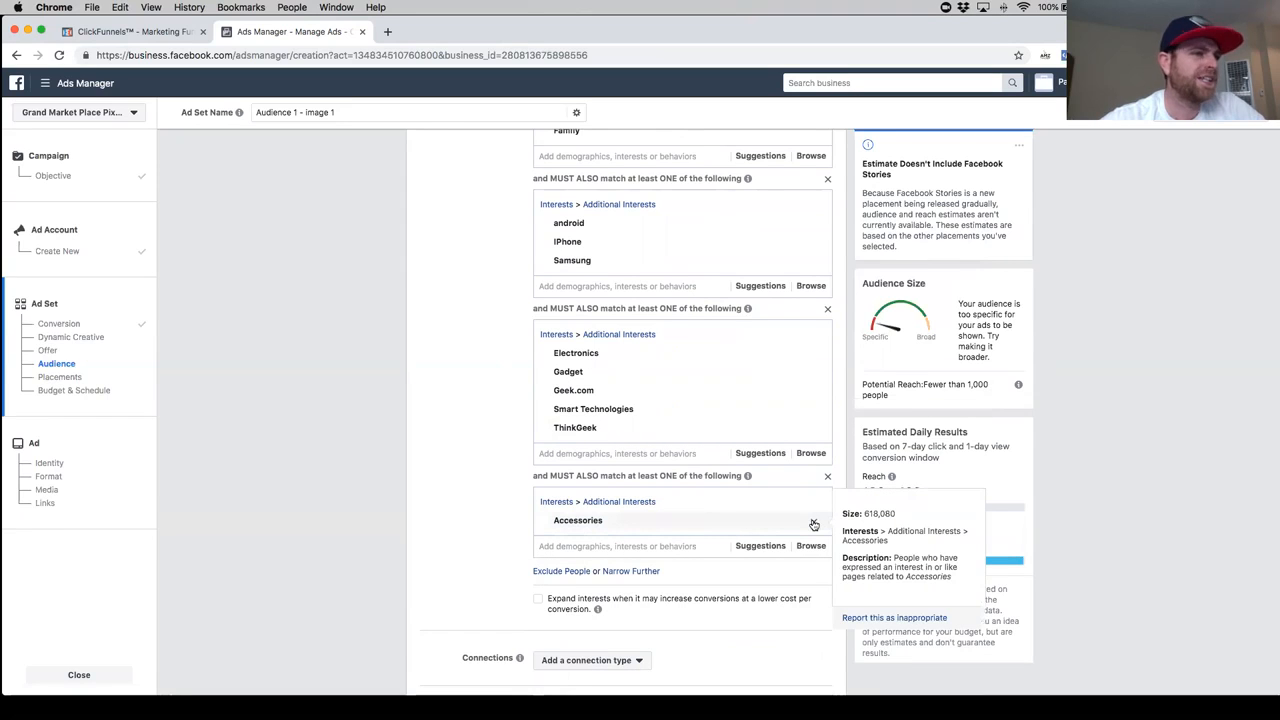
{"action": "mouse_move", "coordinate": [750, 432]}
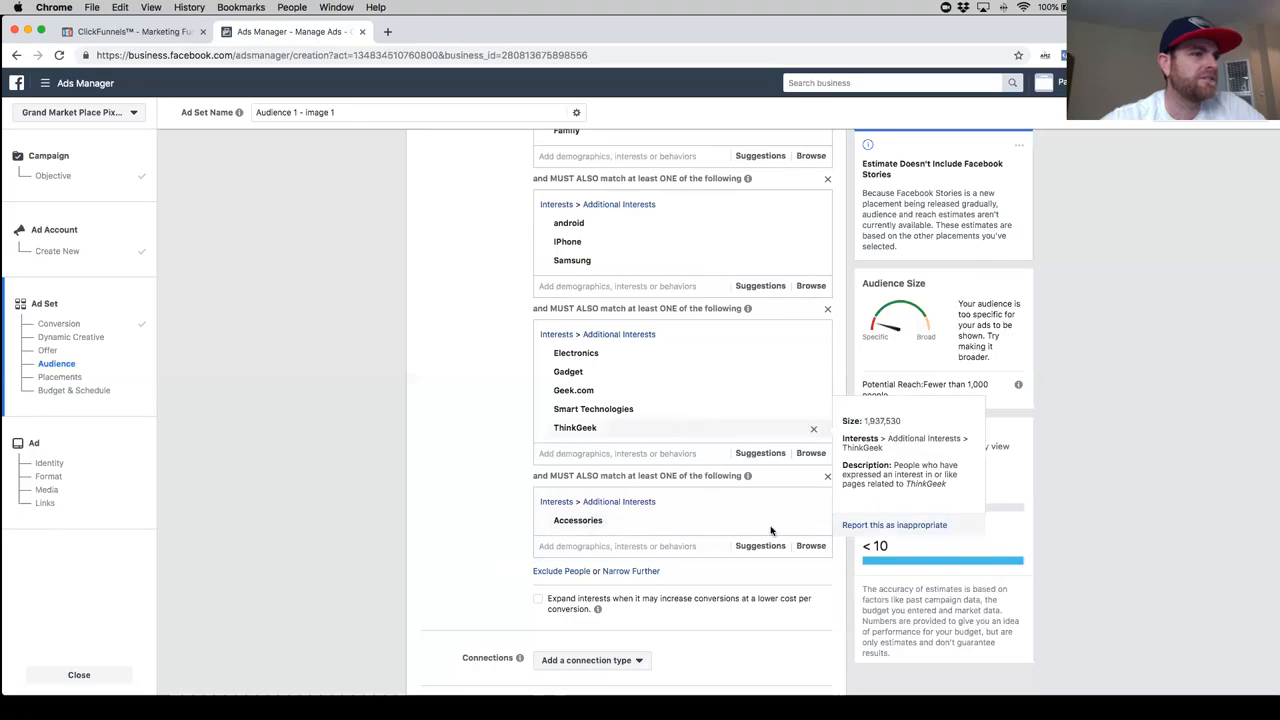
{"action": "mouse_move", "coordinate": [743, 528]}
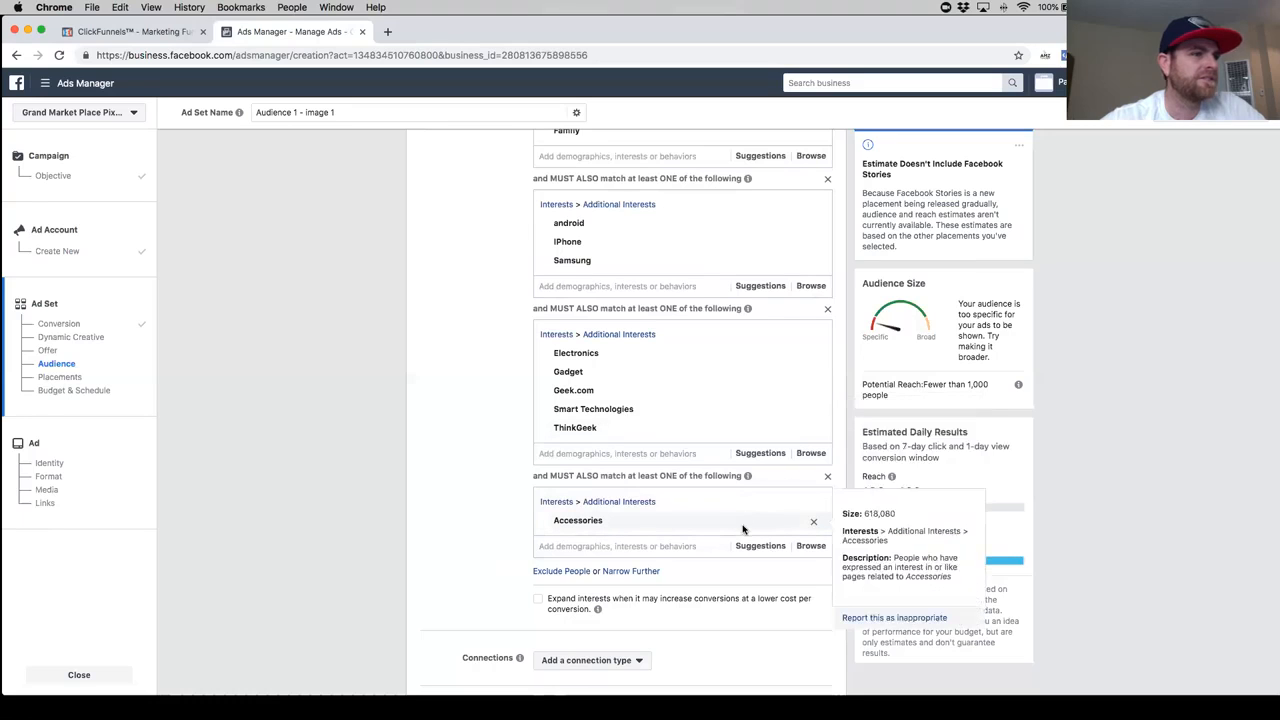
{"action": "left_click", "coordinate": [597, 454]}
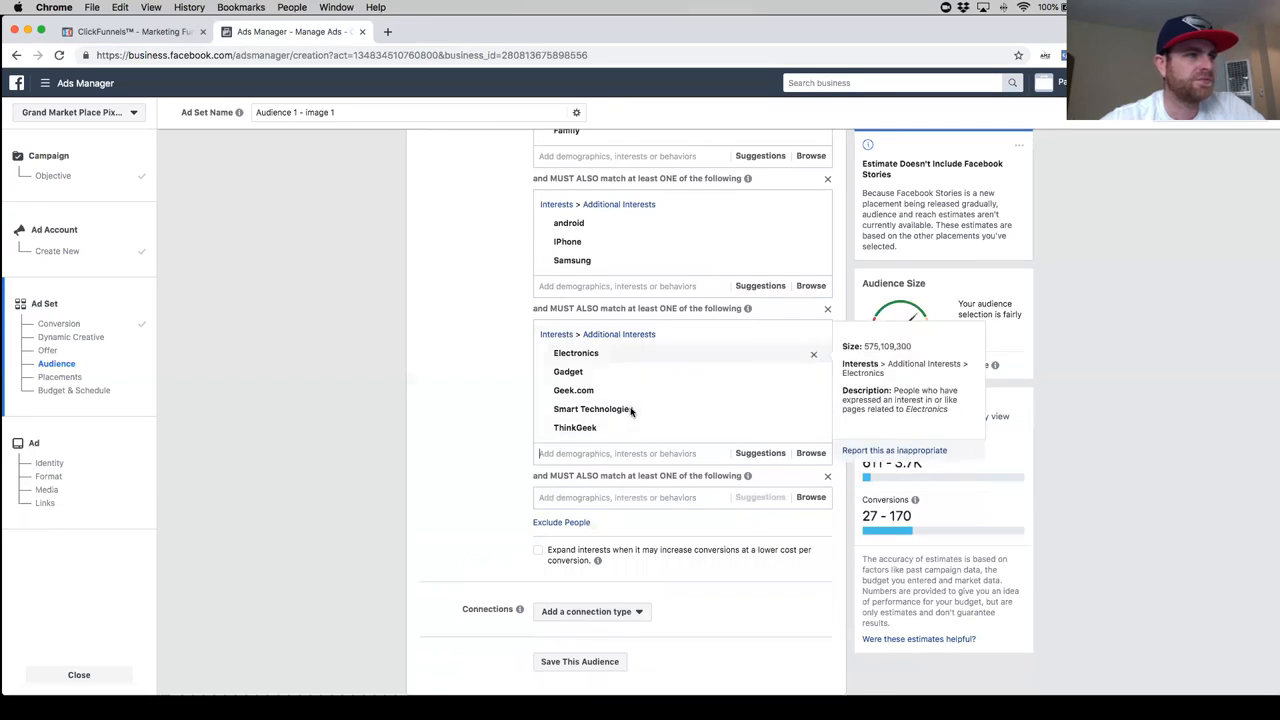
- Remove the Family interest from the group that contains Parents with teenagers (13-18 years)
{"action": "scroll", "coordinate": [597, 454], "scroll_direction": "up", "scroll_amount": 3}
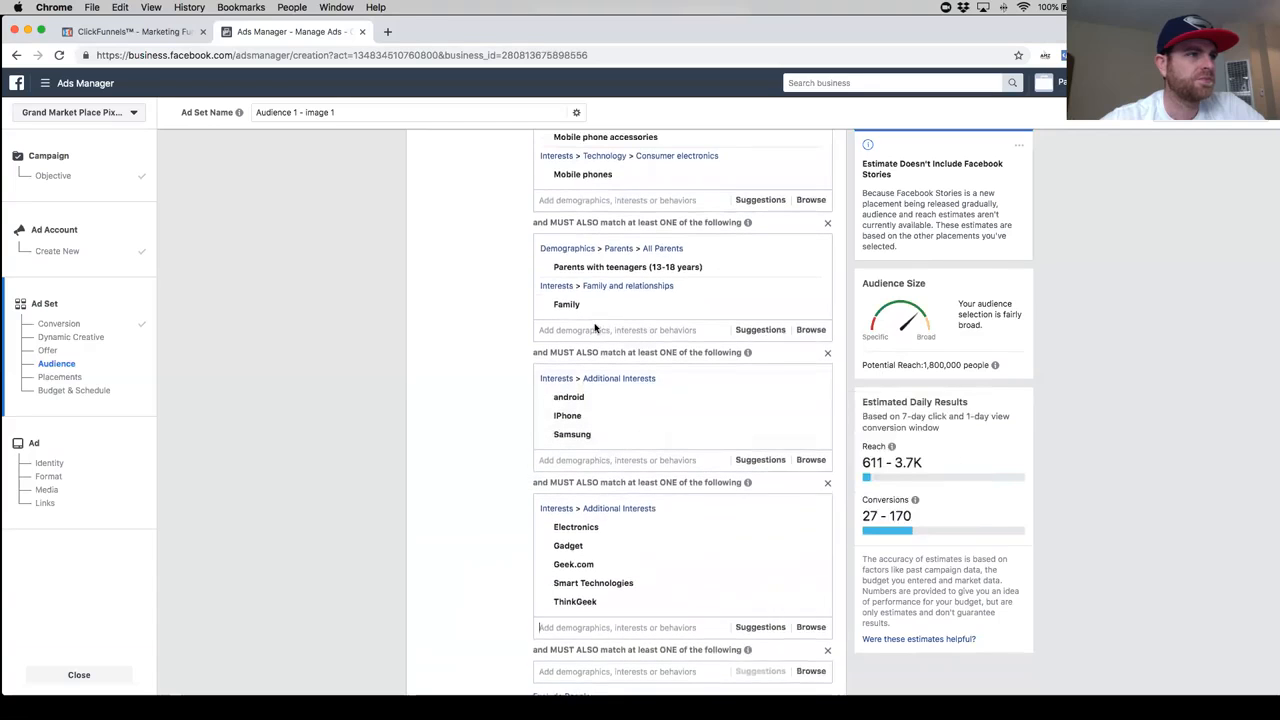
{"action": "scroll", "coordinate": [595, 311], "scroll_direction": "up", "scroll_amount": 1}
{"action": "mouse_move", "coordinate": [686, 292]}
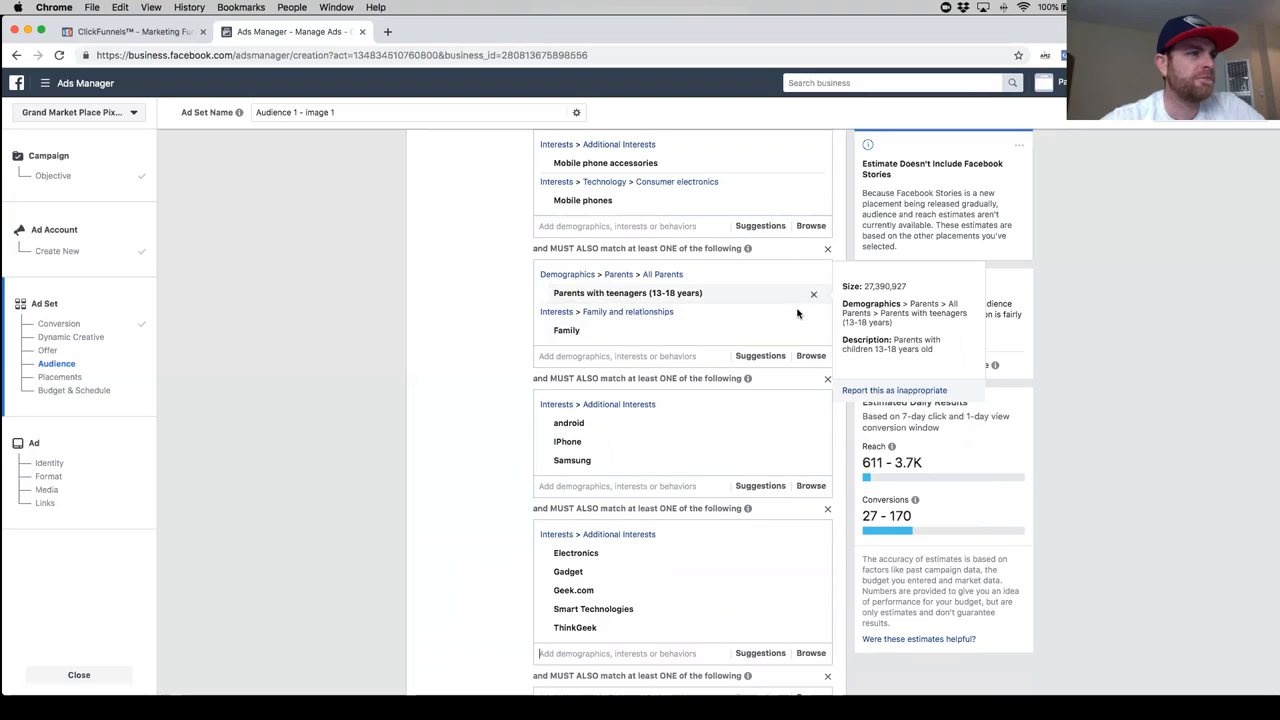
{"action": "mouse_move", "coordinate": [790, 335]}
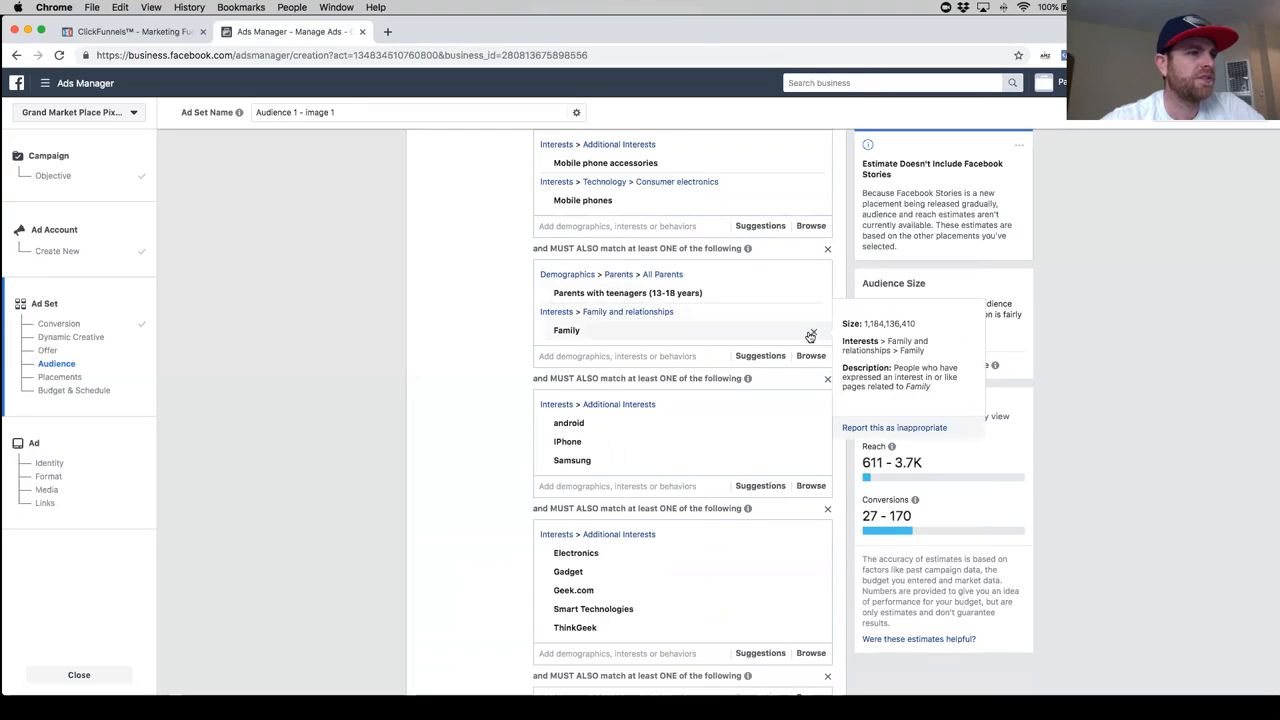
{"action": "left_click", "coordinate": [811, 333]}
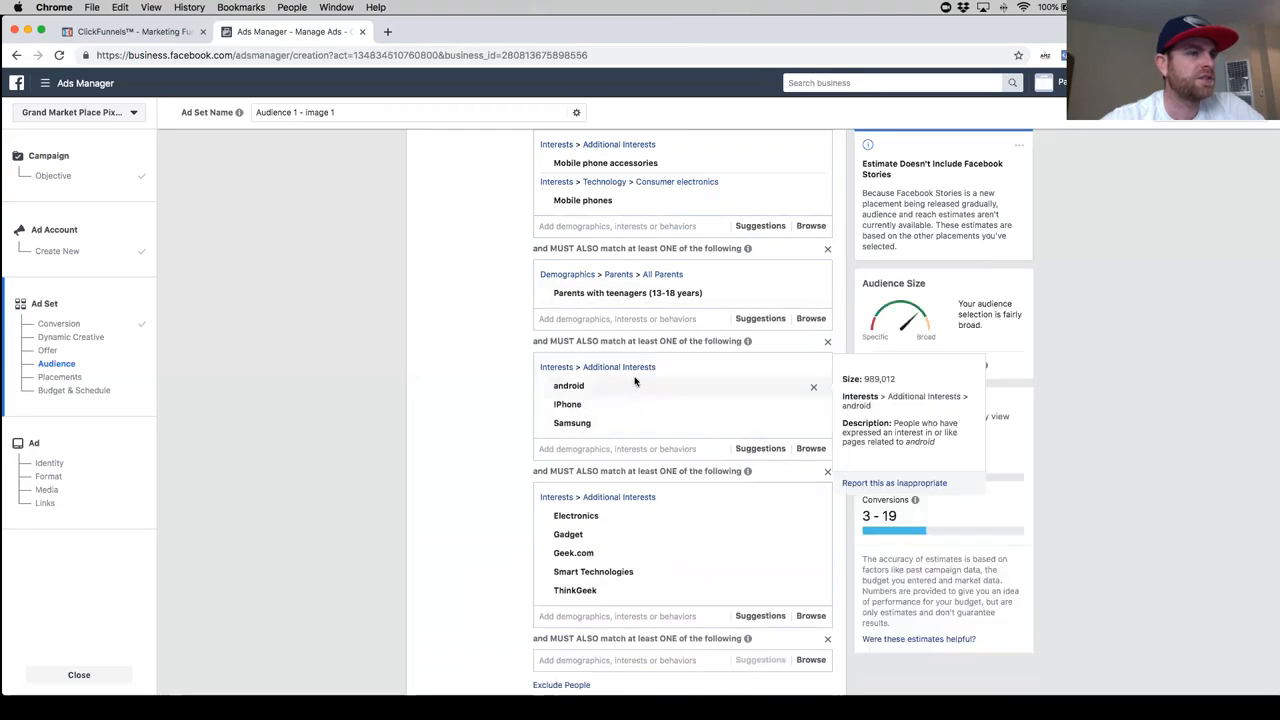
- Narrow the audience further by adding the interest Family to the empty sixth must-also-match group
{"action": "scroll", "coordinate": [433, 416], "scroll_direction": "down", "scroll_amount": 3}
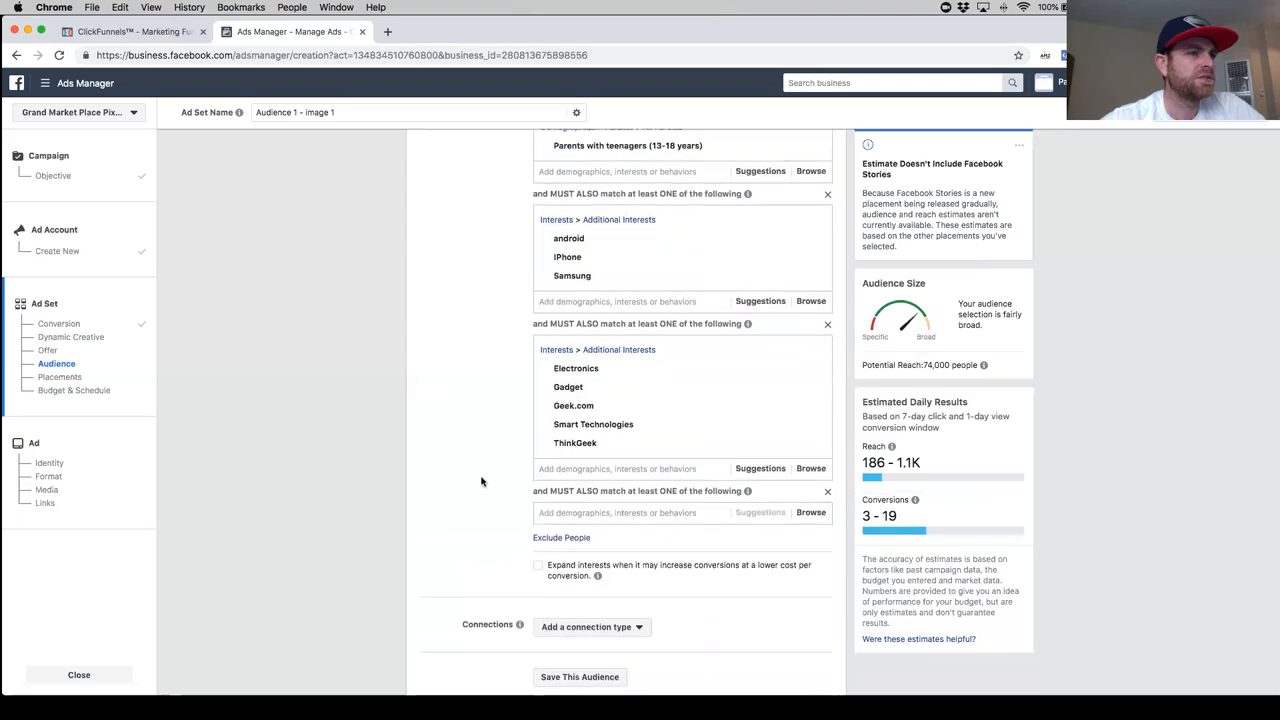
{"action": "scroll", "coordinate": [504, 455], "scroll_direction": "up", "scroll_amount": 5}
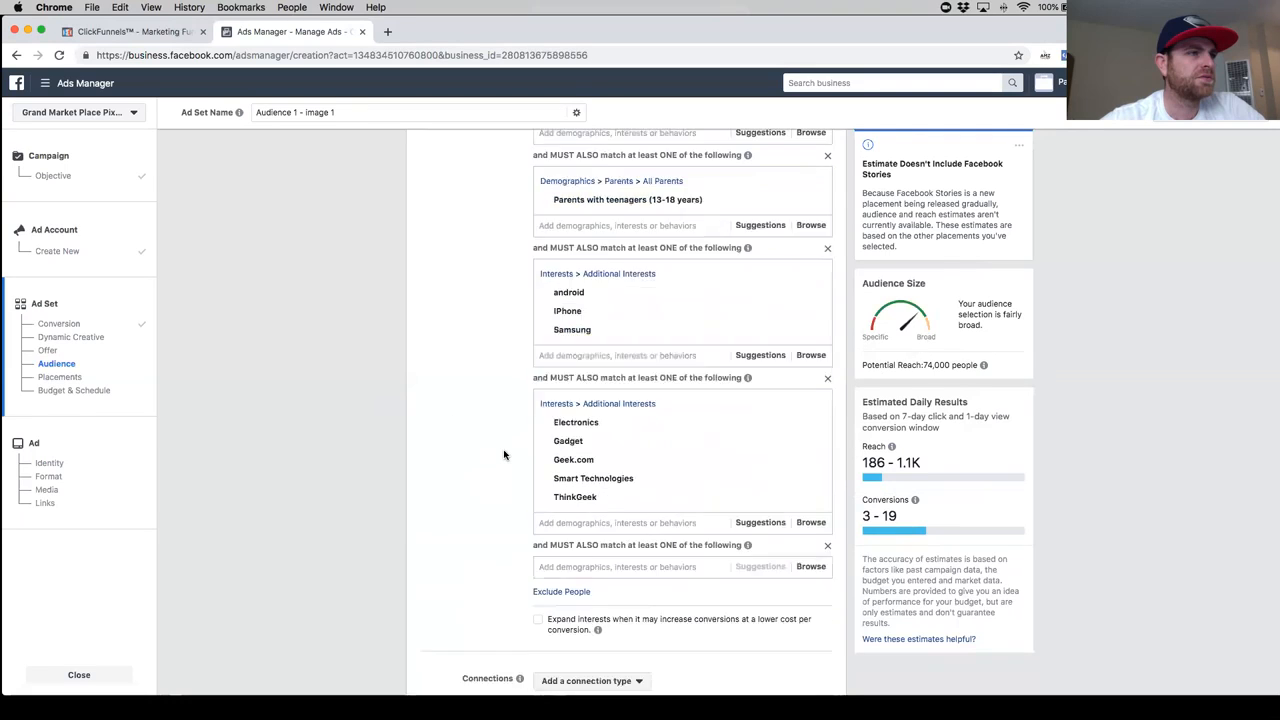
{"action": "scroll", "coordinate": [540, 490], "scroll_direction": "down", "scroll_amount": 5}
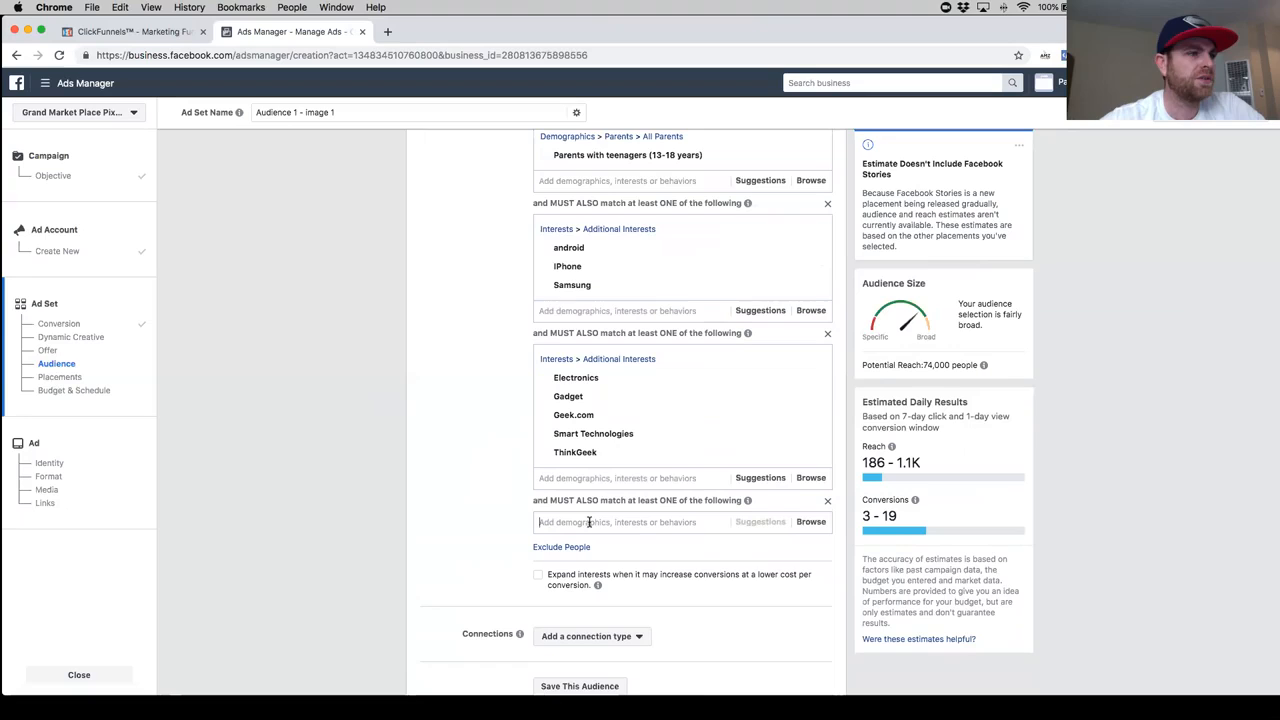
{"action": "type", "text": "family"}
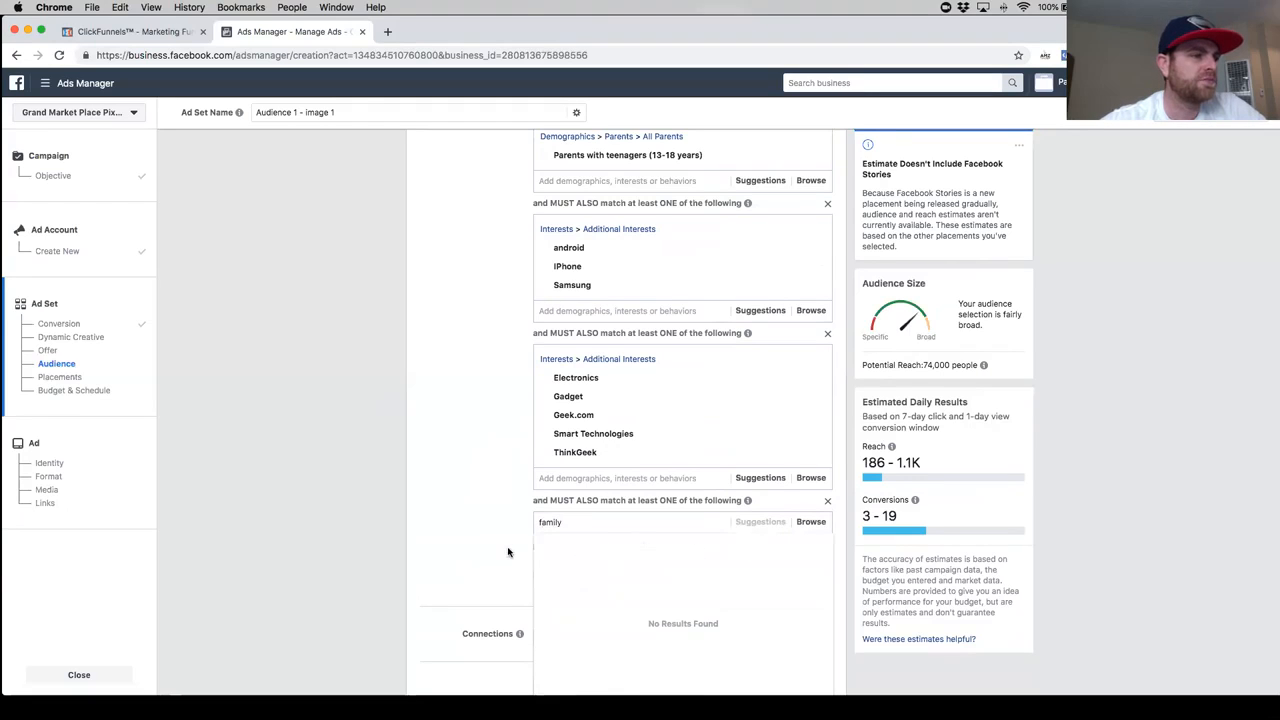
{"action": "scroll", "coordinate": [540, 526], "scroll_direction": "down", "scroll_amount": 1}
{"action": "left_click", "coordinate": [576, 481]}
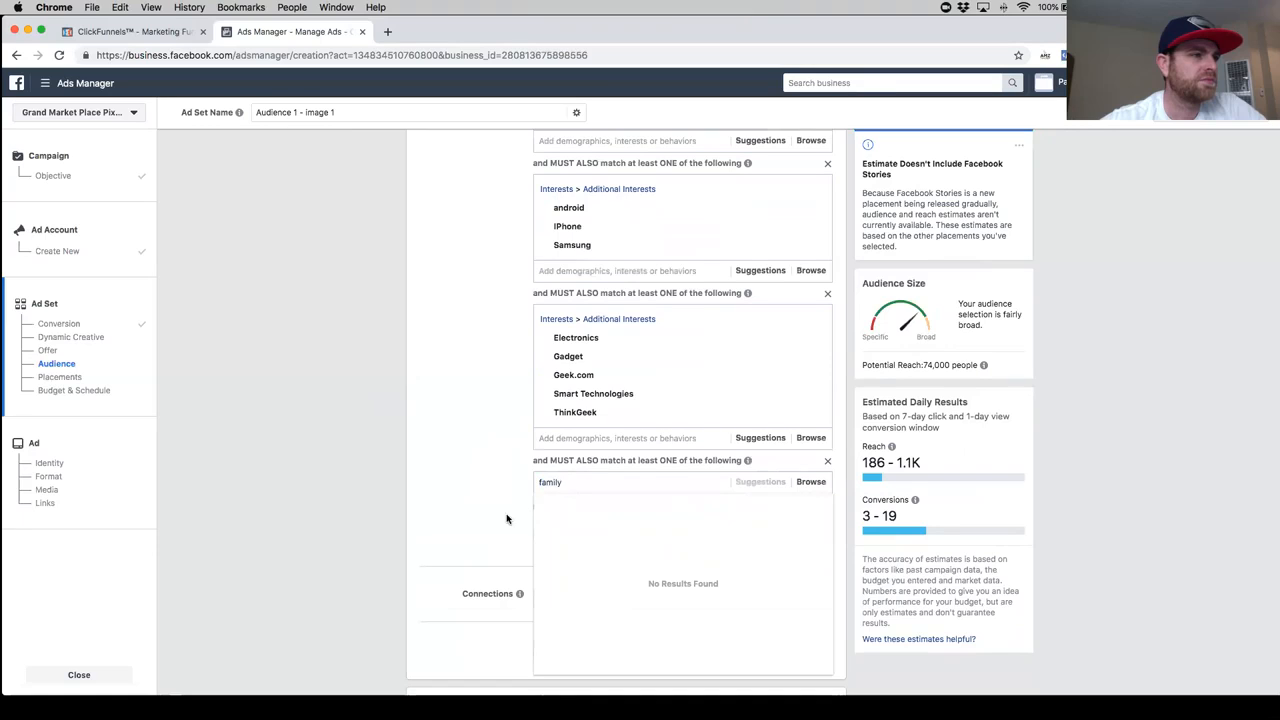
{"action": "left_click", "coordinate": [506, 519]}
{"action": "type", "text": "family"}
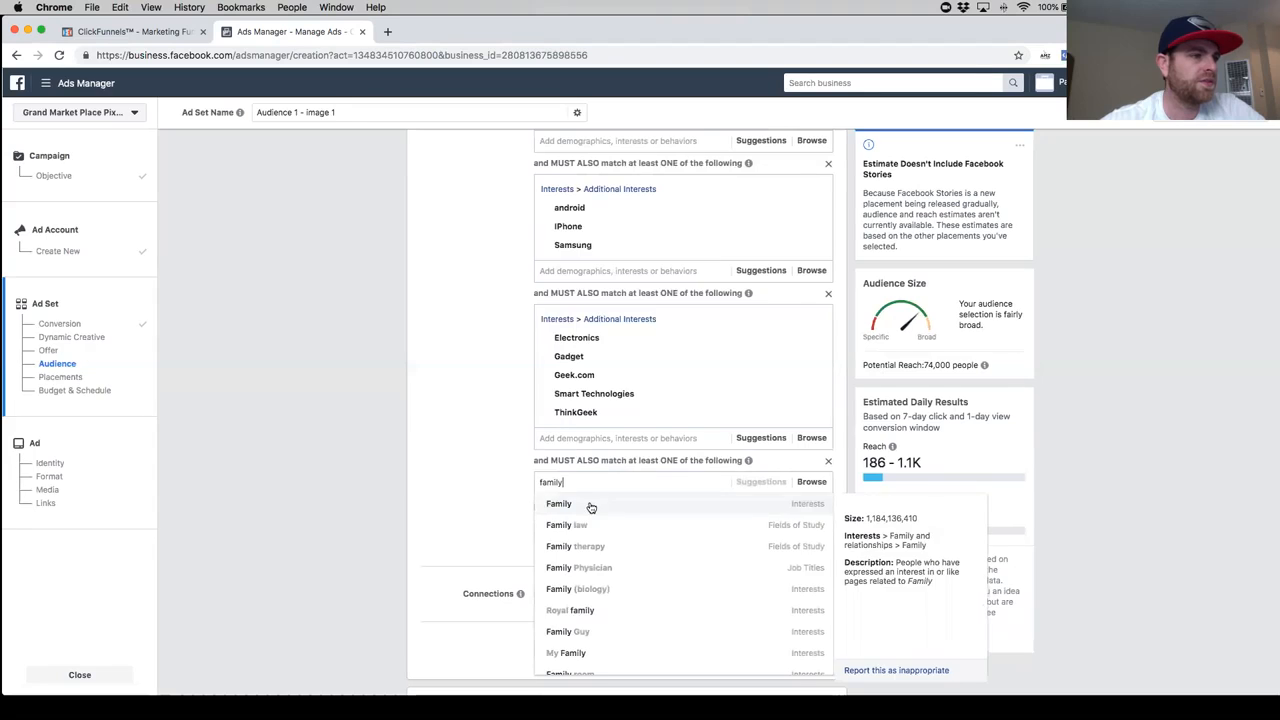
{"action": "left_click", "coordinate": [590, 506]}
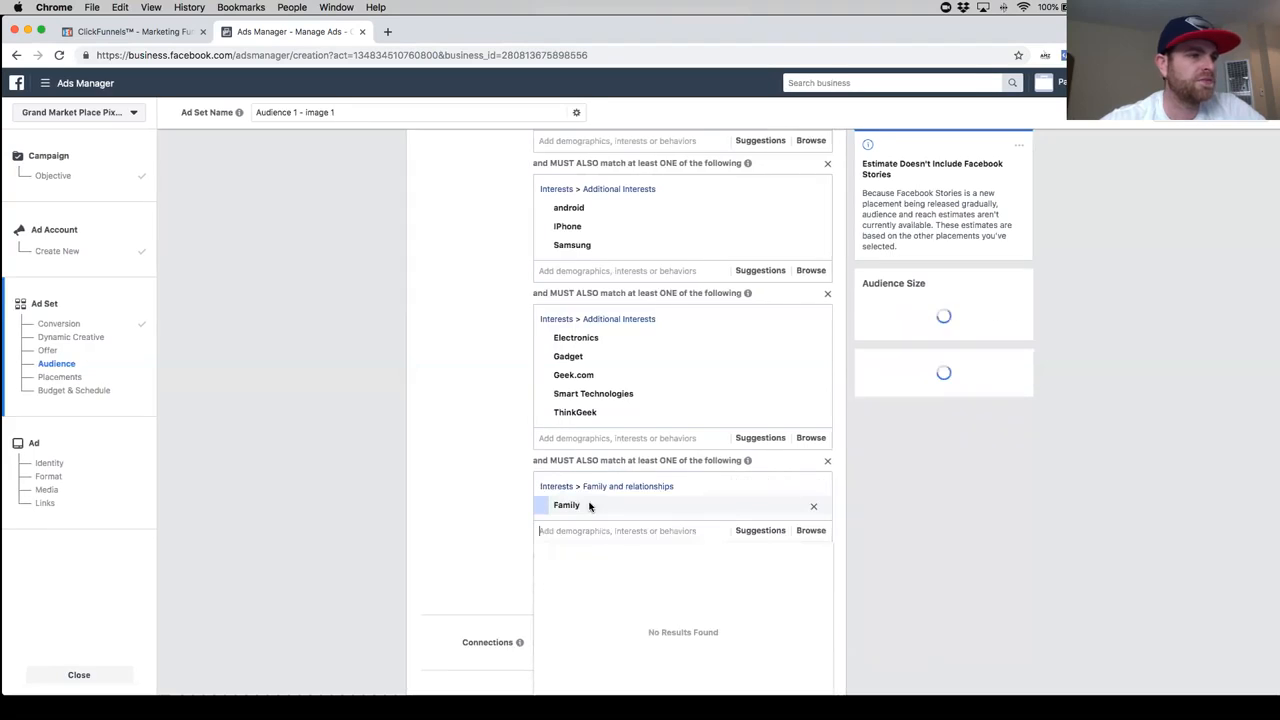
{"action": "left_click", "coordinate": [481, 511]}
- Add the interests Gadget & Gear, Gadget Geeks and Digital Trends to the Electronics and Gadget group
{"action": "scroll", "coordinate": [499, 526], "scroll_direction": "up", "scroll_amount": 1}
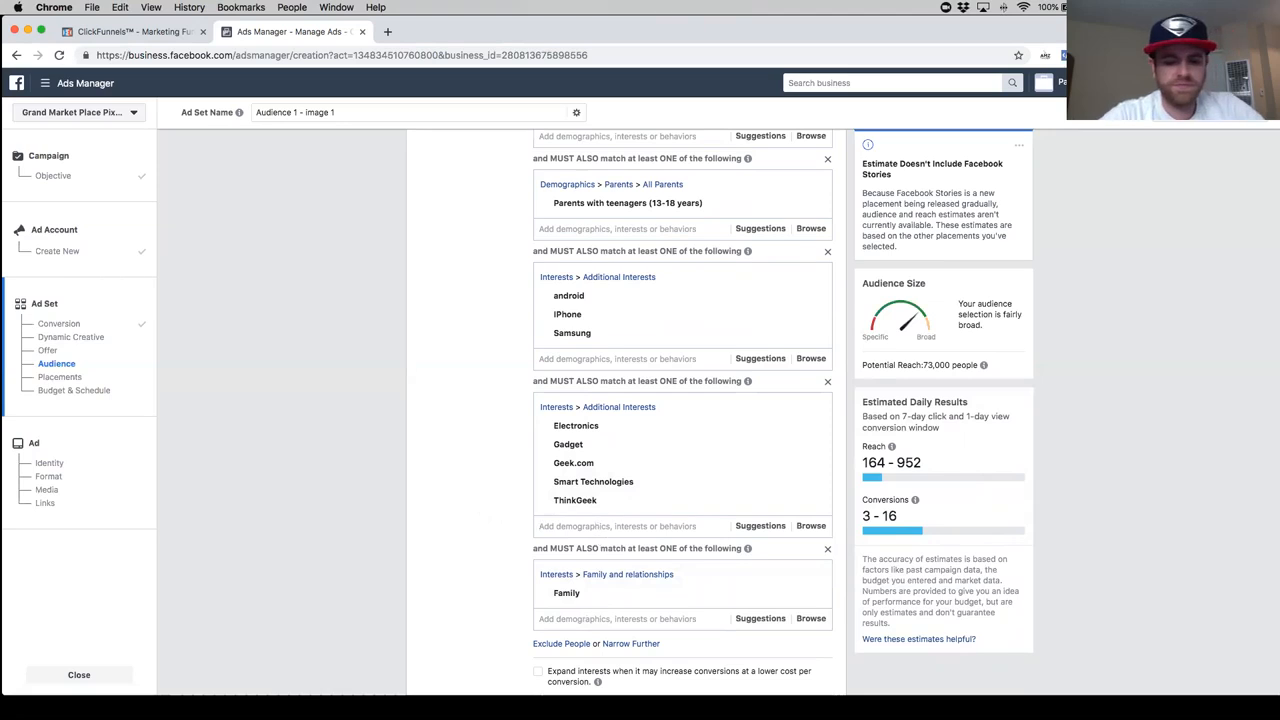
{"action": "left_click", "coordinate": [596, 527]}
{"action": "type", "text": "gadet"}
{"action": "key", "text": "BackSpace"}
{"action": "key", "text": "BackSpace"}
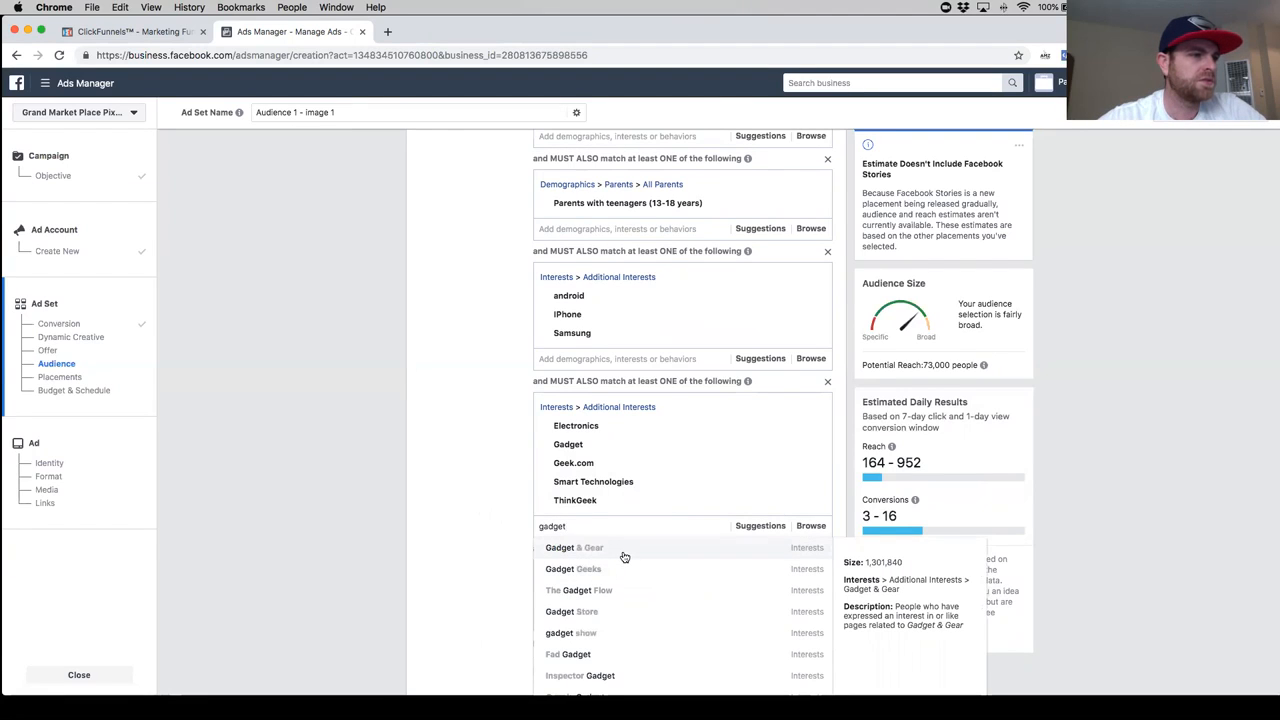
{"action": "left_click", "coordinate": [624, 557]}
{"action": "left_click", "coordinate": [758, 545]}
{"action": "scroll", "coordinate": [657, 537], "scroll_direction": "down", "scroll_amount": 2}
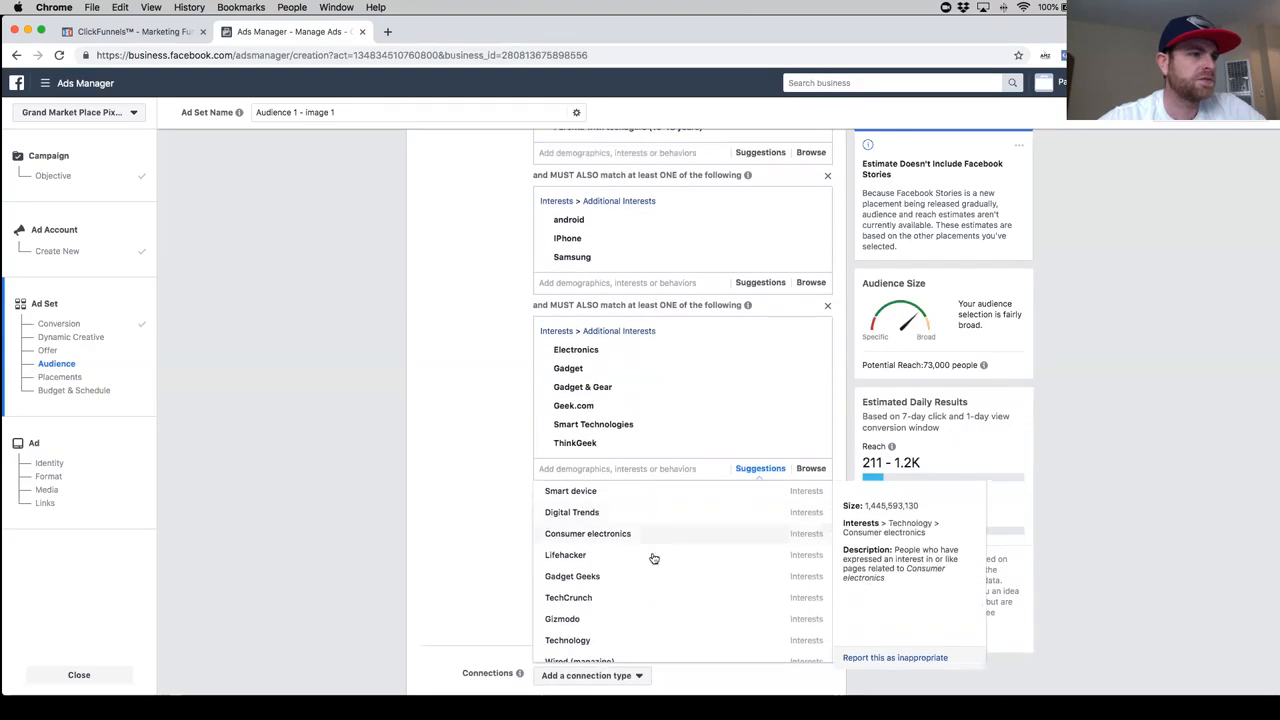
{"action": "left_click", "coordinate": [692, 576]}
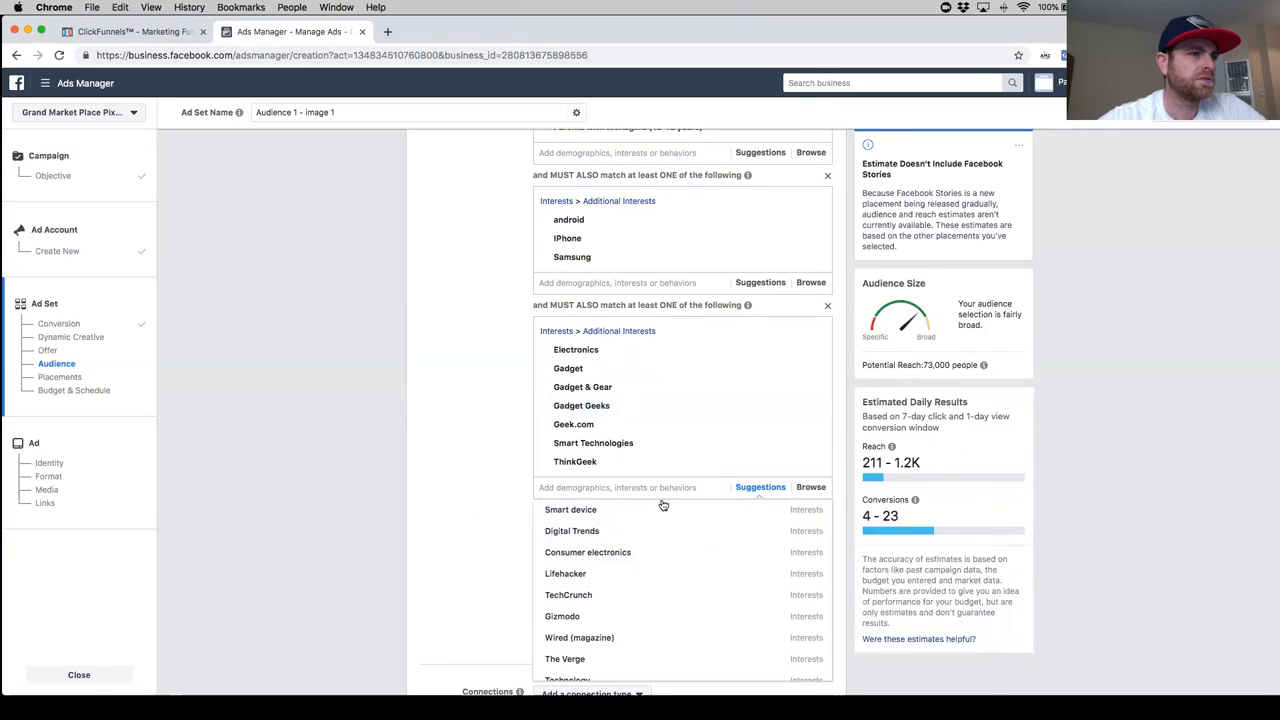
{"action": "left_click", "coordinate": [667, 531]}
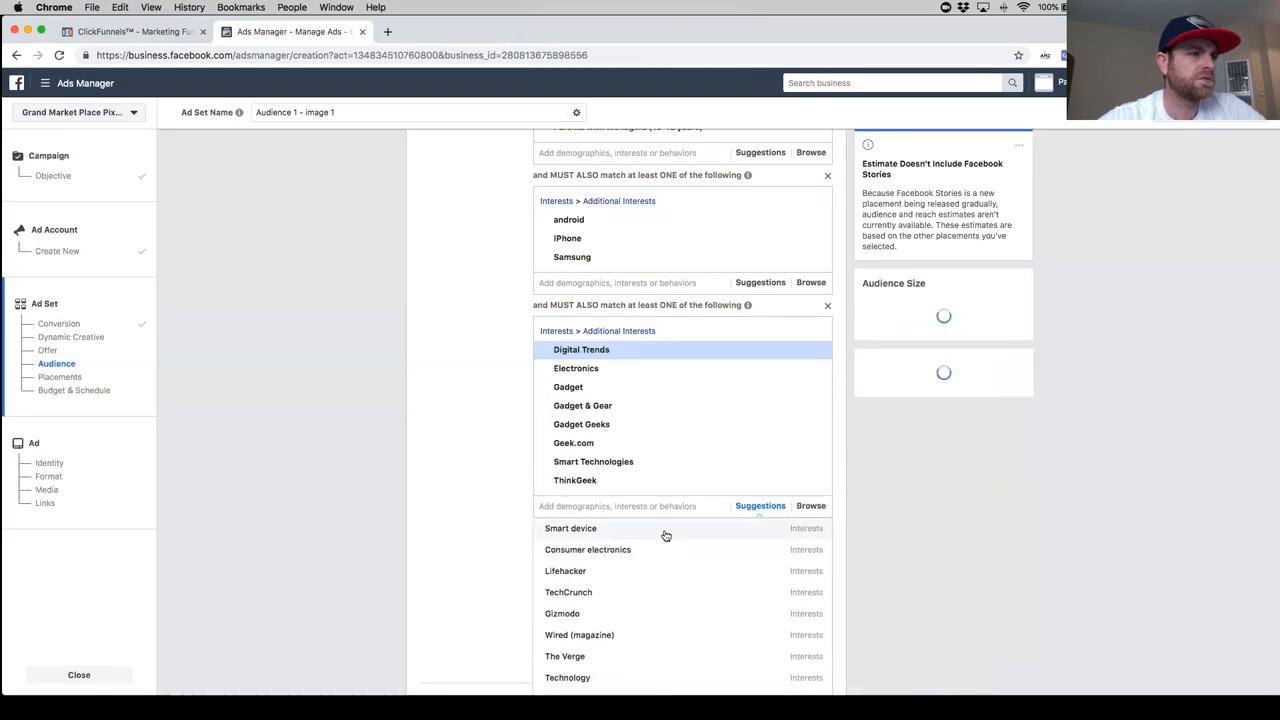
- Move the Family interest from the last must-also-match group back to the Parents with teenagers group
{"action": "left_click", "coordinate": [578, 554]}
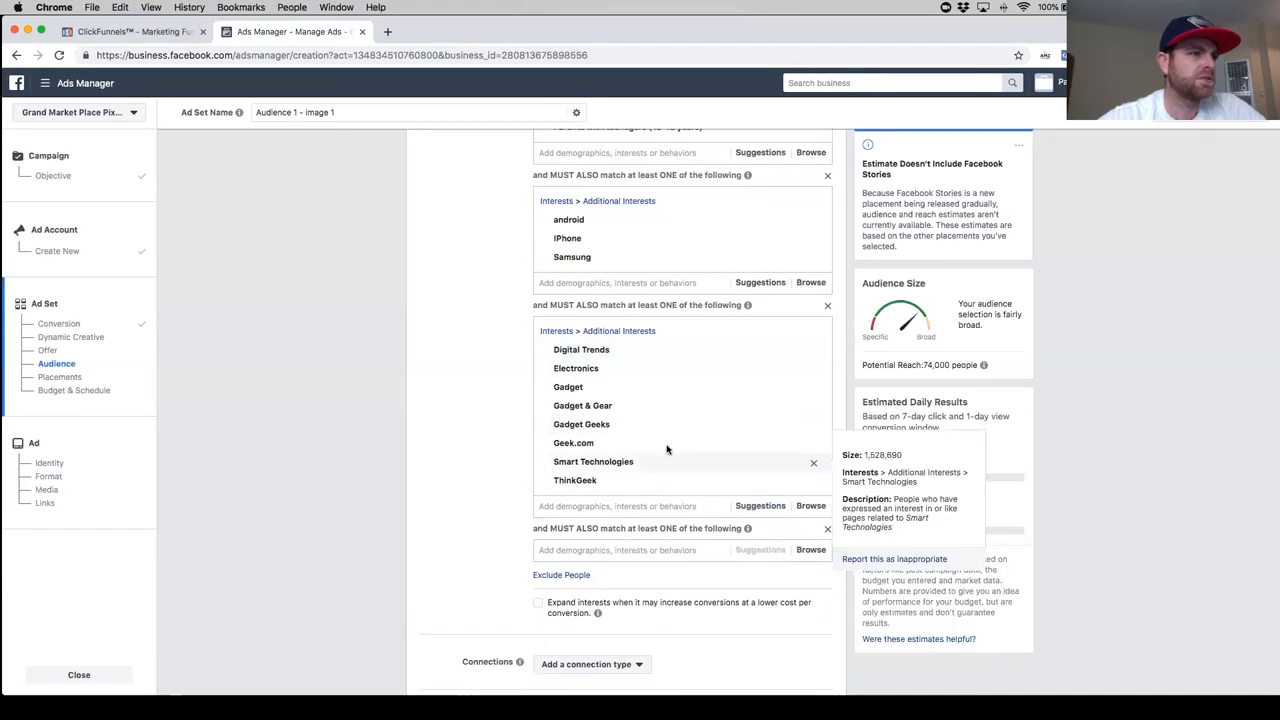
{"action": "scroll", "coordinate": [660, 449], "scroll_direction": "up", "scroll_amount": 3}
{"action": "left_click", "coordinate": [683, 334]}
{"action": "type", "text": "family"}
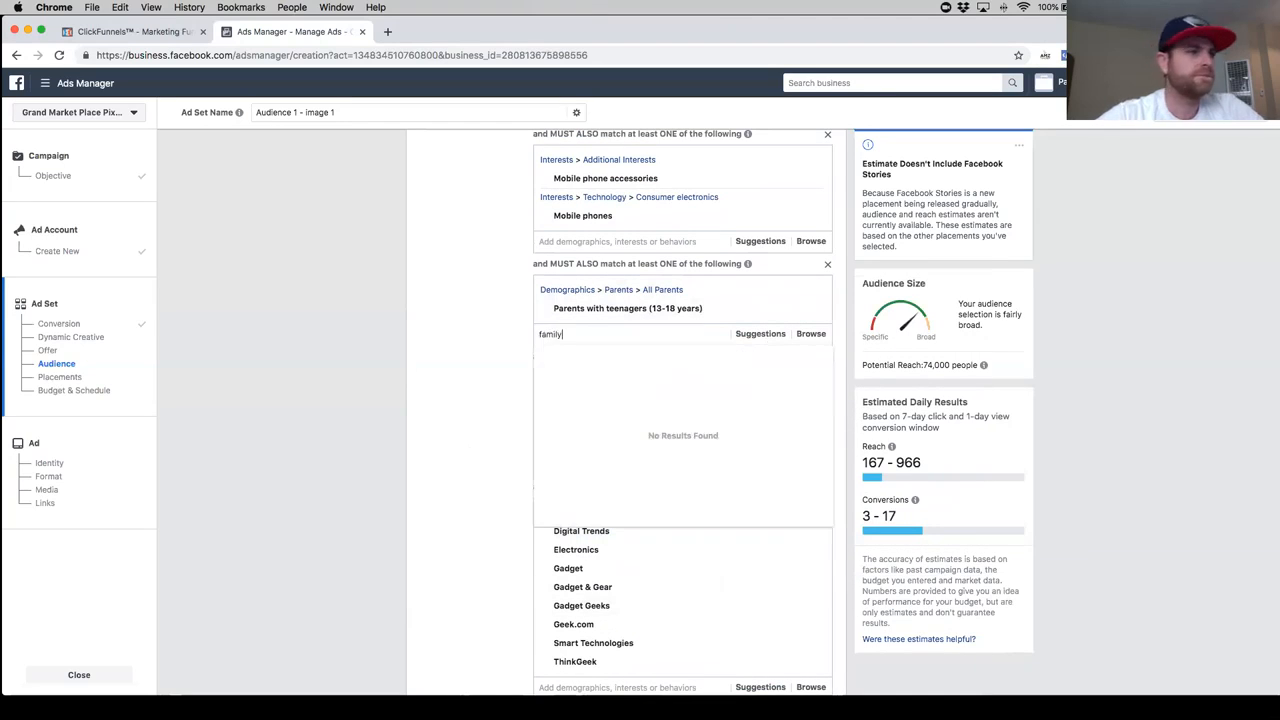
{"action": "left_click", "coordinate": [613, 356]}
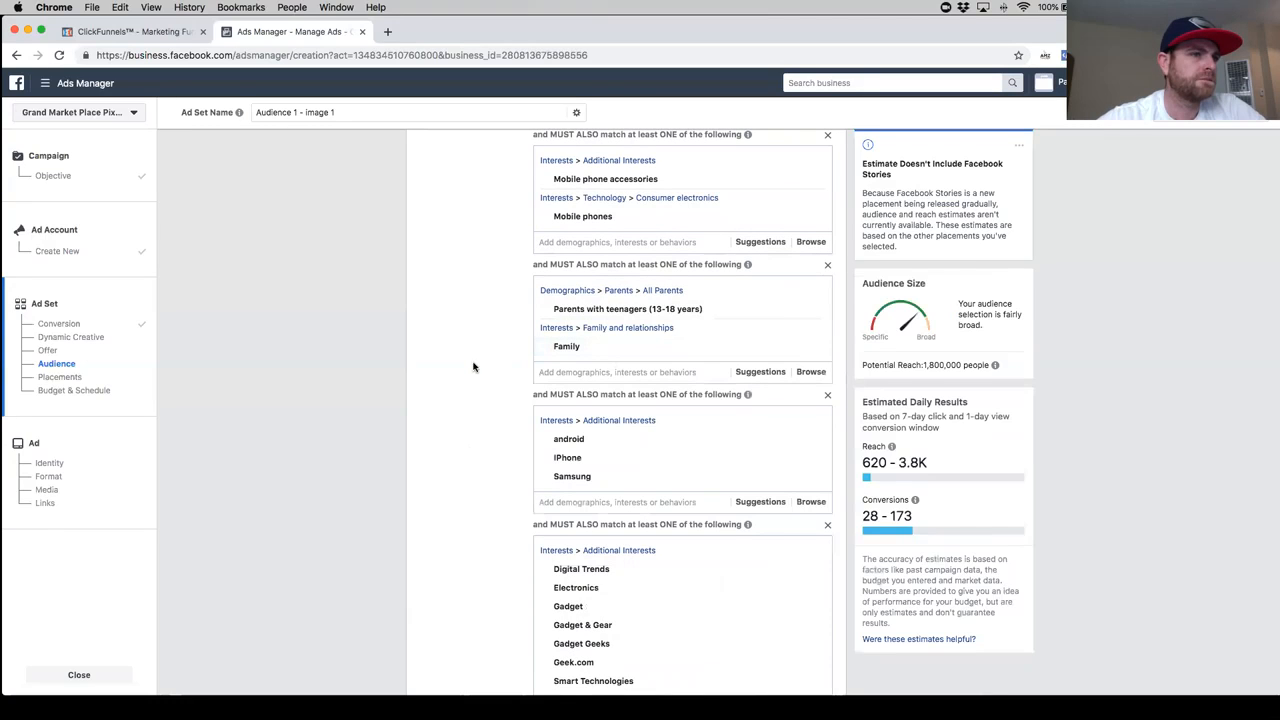
- Remove the interests Geek.com and Gadget Geeks from the Electronics and Gadget group
{"action": "scroll", "coordinate": [474, 367], "scroll_direction": "down", "scroll_amount": 2}
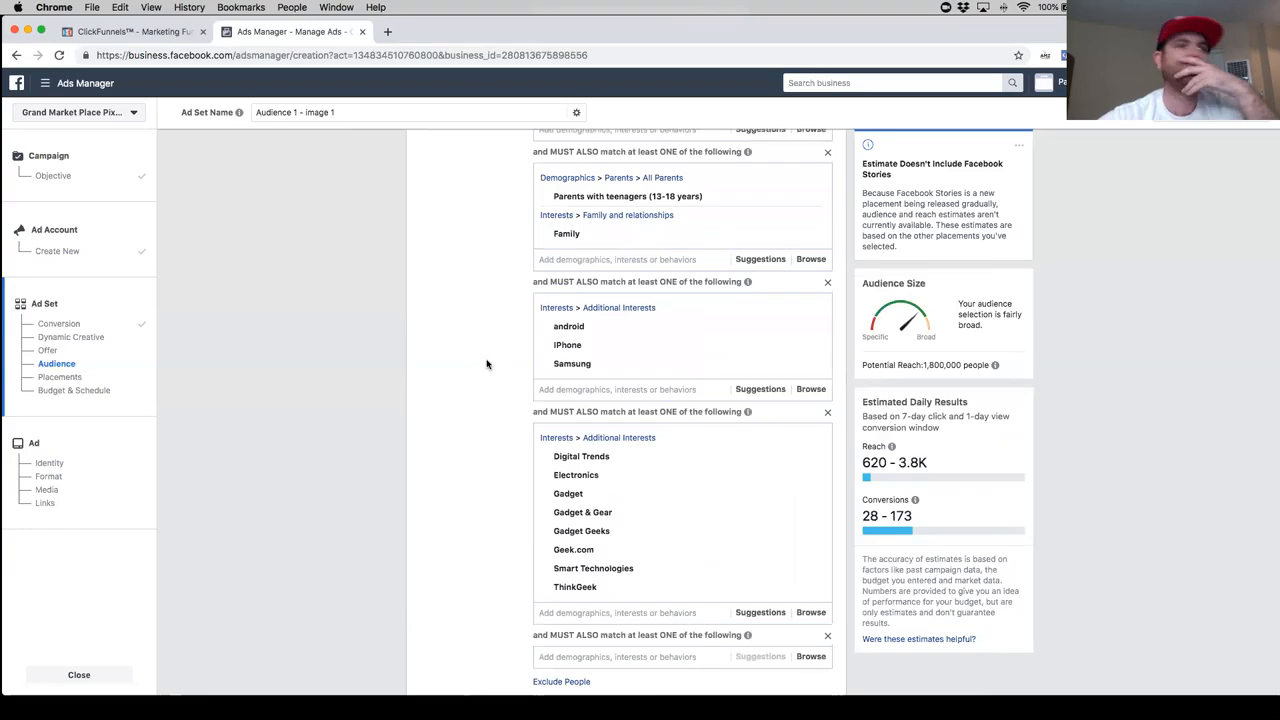
{"action": "scroll", "coordinate": [560, 455], "scroll_direction": "down", "scroll_amount": 1}
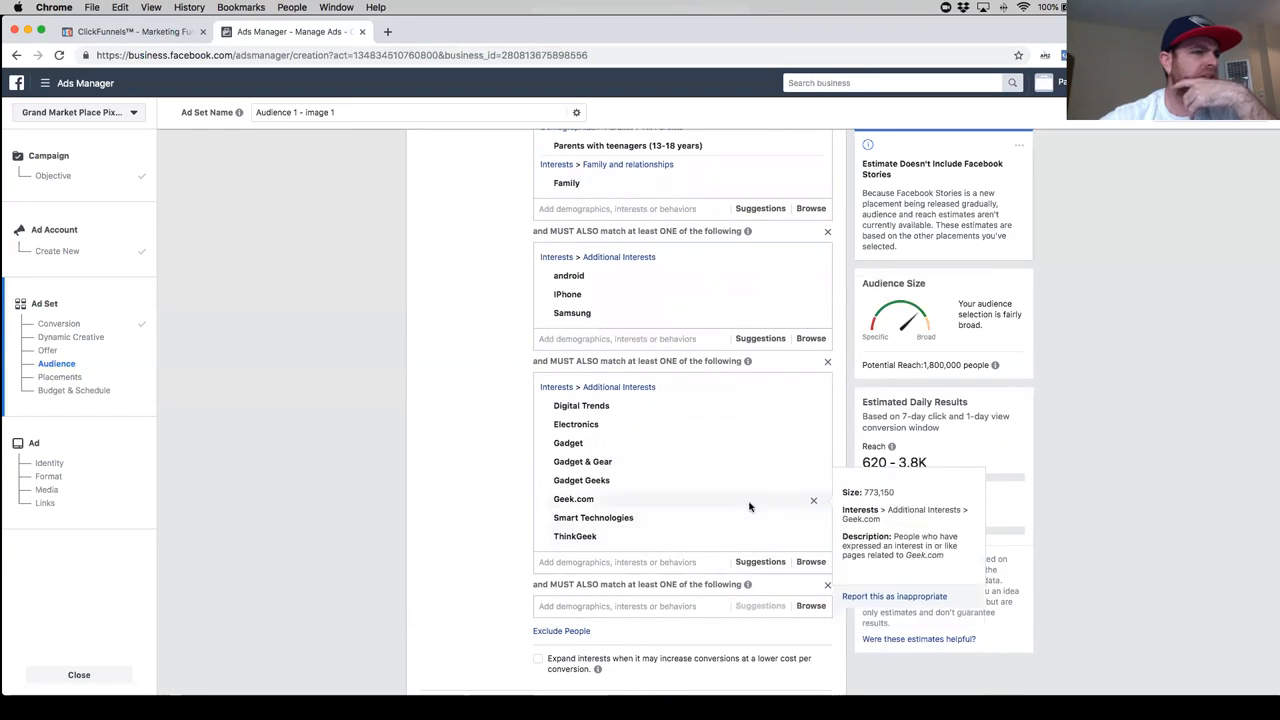
{"action": "left_click", "coordinate": [814, 500]}
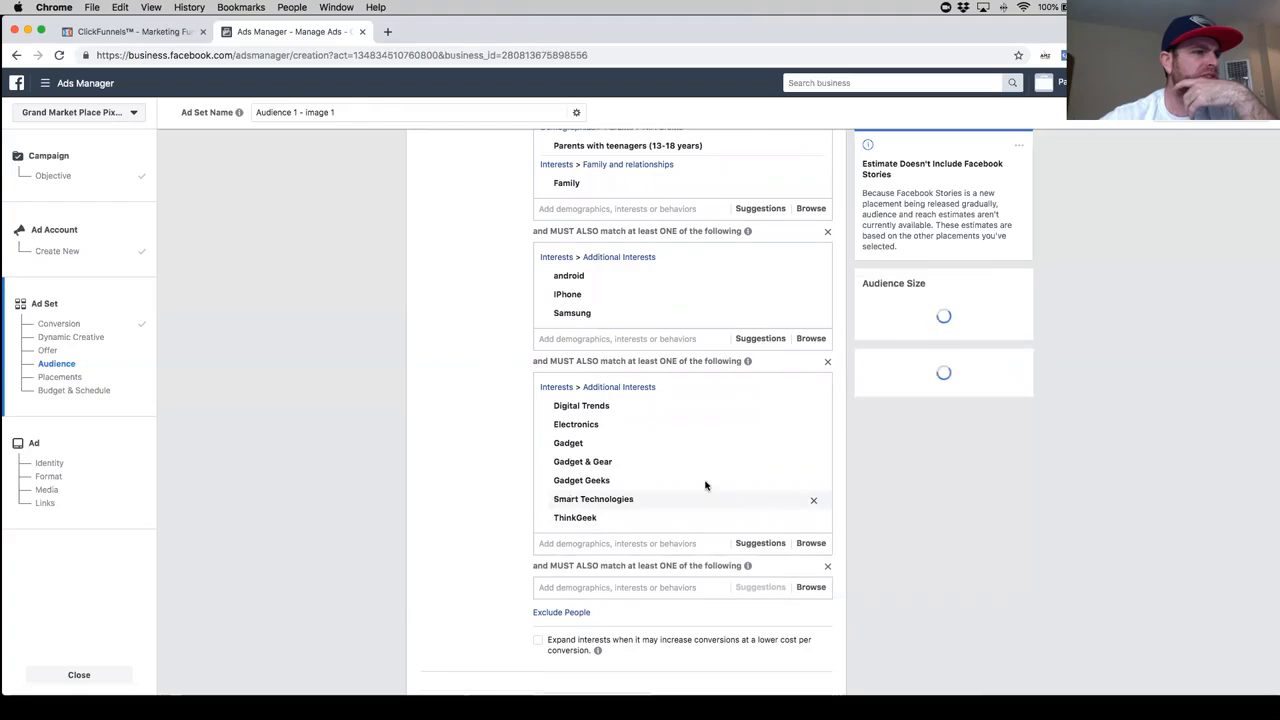
{"action": "left_click", "coordinate": [813, 485]}
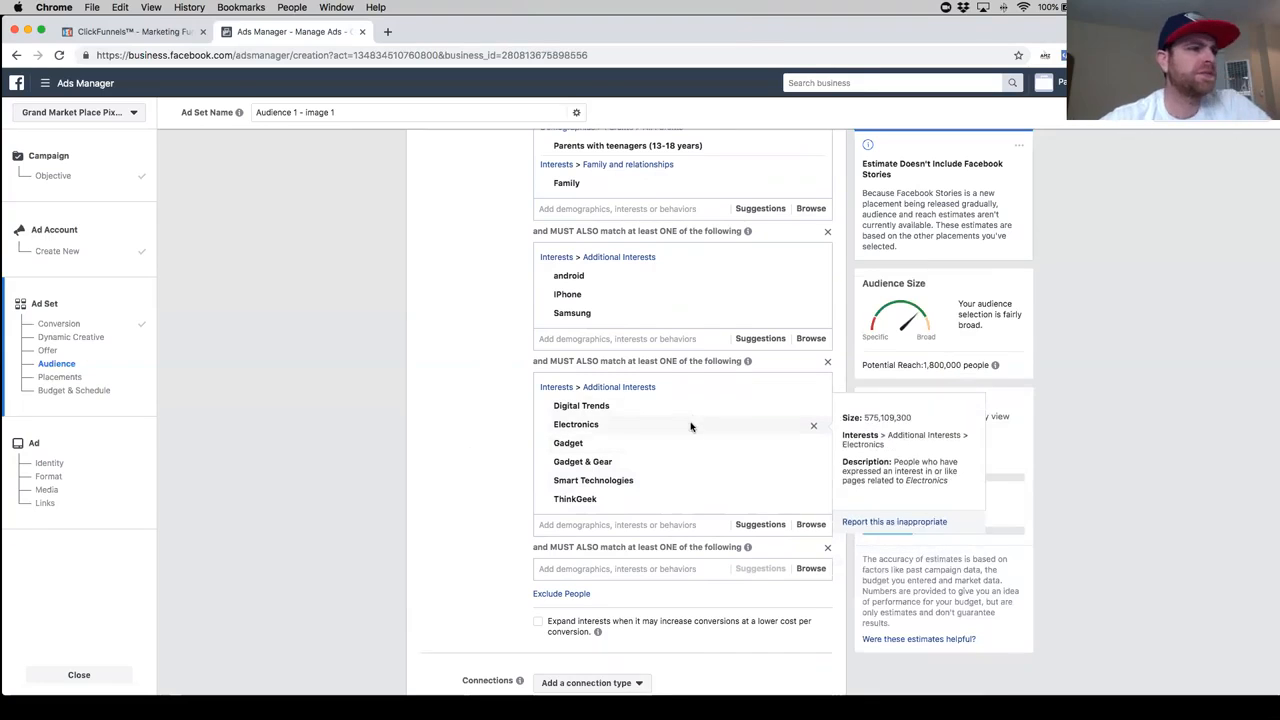
- Take the Family interest out of the Parents with teenagers group and add it to the empty last must-also-match group
{"action": "scroll", "coordinate": [515, 332], "scroll_direction": "up", "scroll_amount": 1}
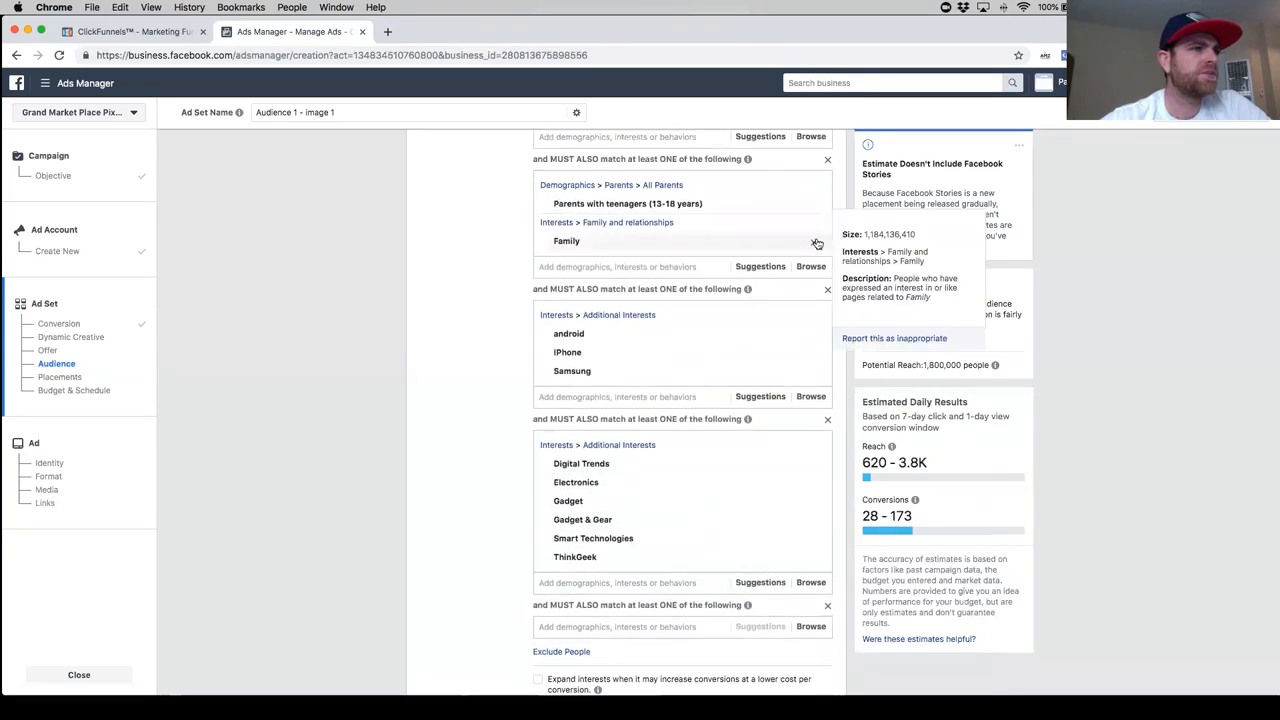
{"action": "left_click", "coordinate": [813, 241]}
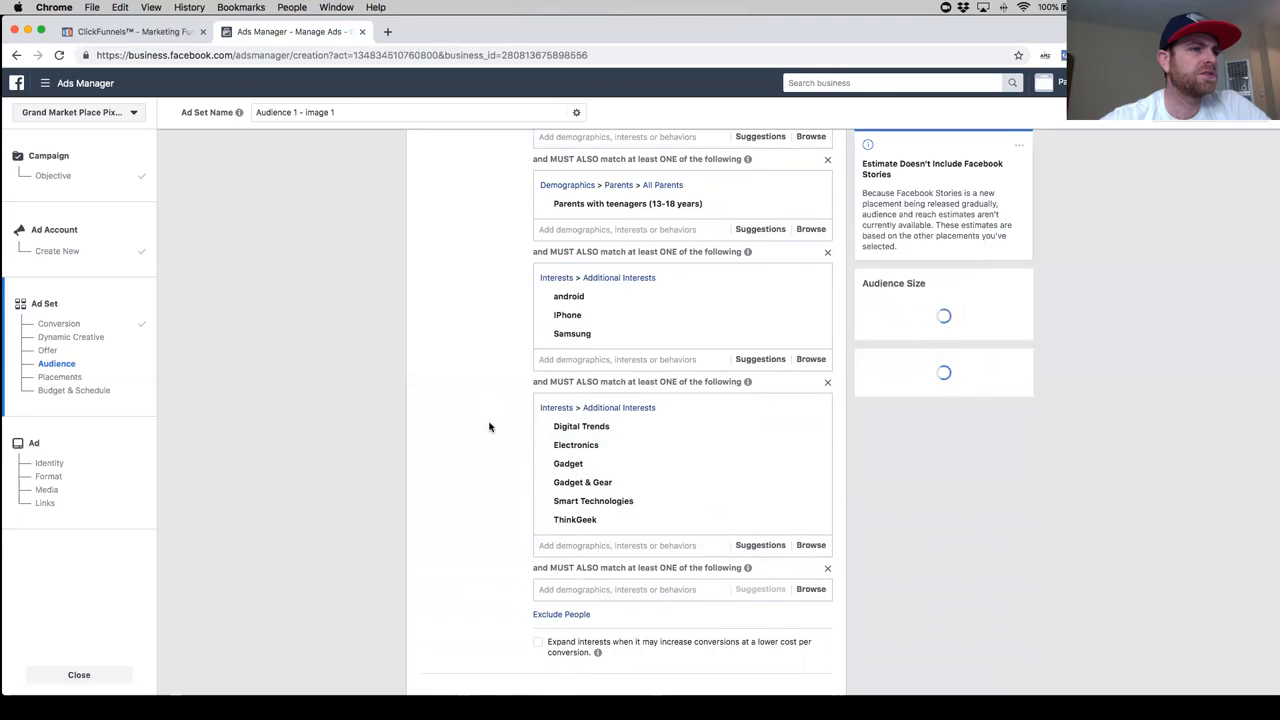
{"action": "scroll", "coordinate": [501, 427], "scroll_direction": "down", "scroll_amount": 4}
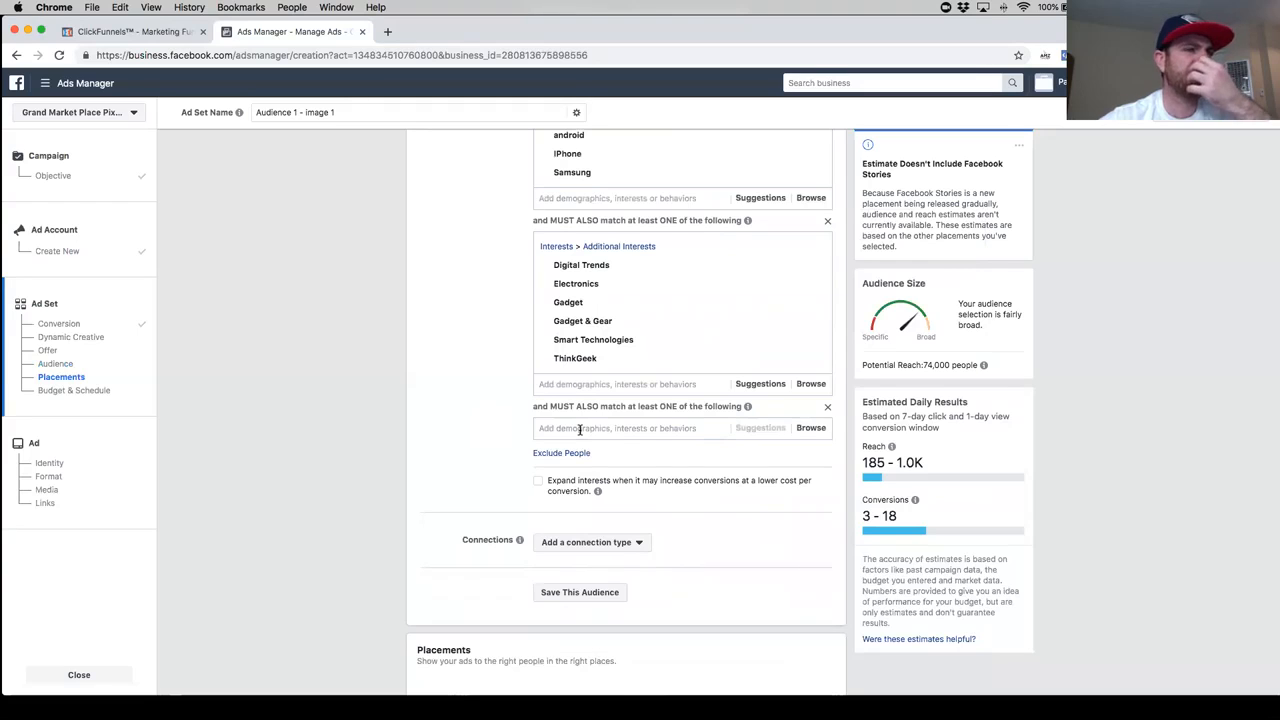
{"action": "left_click", "coordinate": [590, 428]}
{"action": "type", "text": "family"}
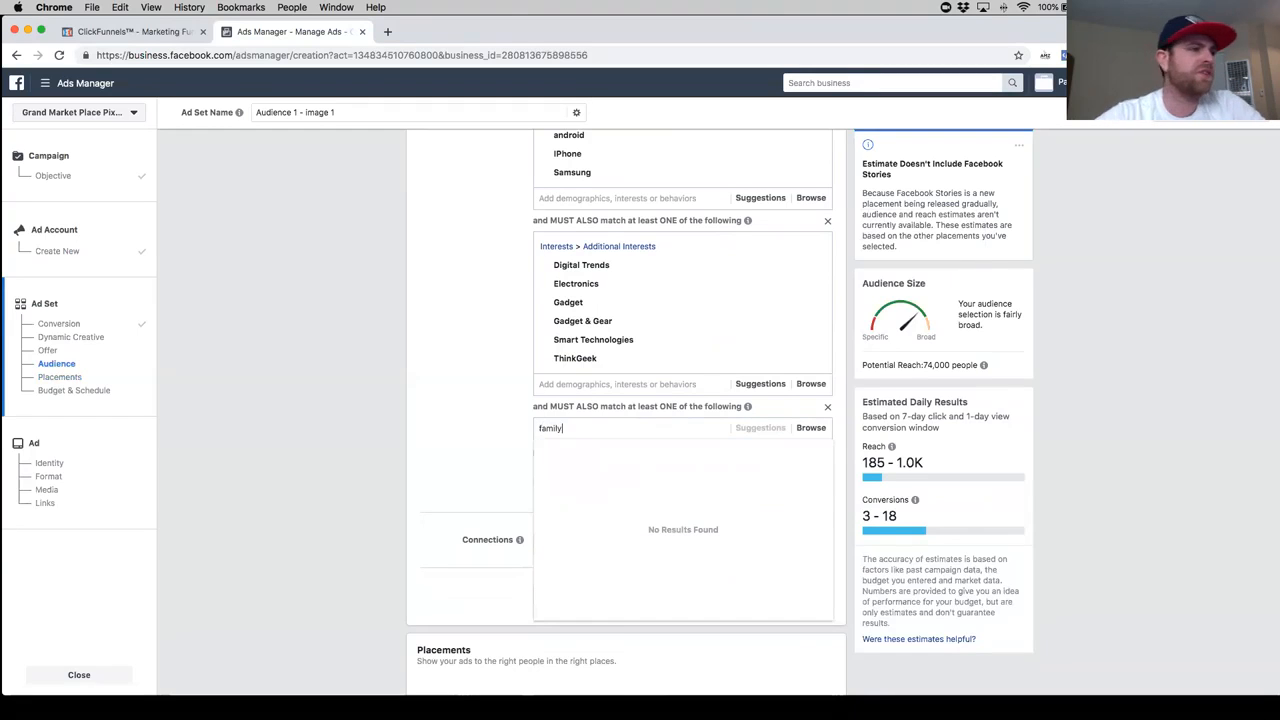
{"action": "scroll", "coordinate": [608, 394], "scroll_direction": "down", "scroll_amount": 2}
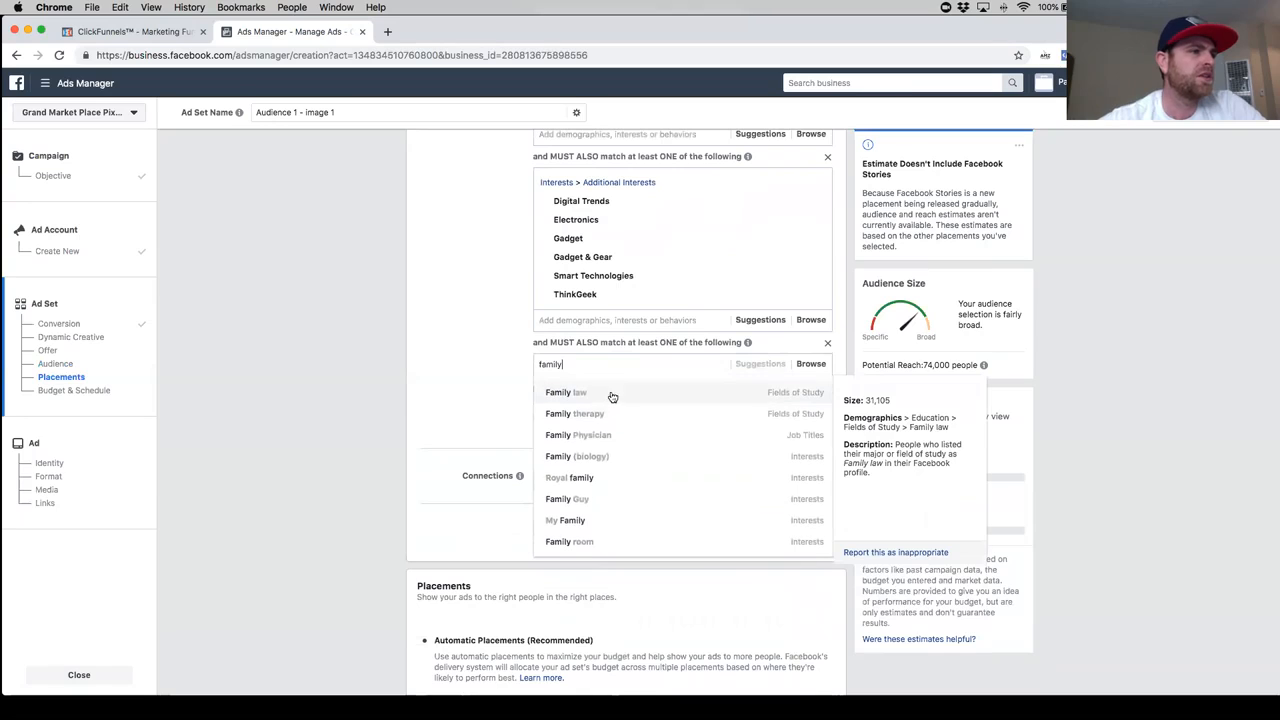
{"action": "scroll", "coordinate": [620, 418], "scroll_direction": "up", "scroll_amount": 1}
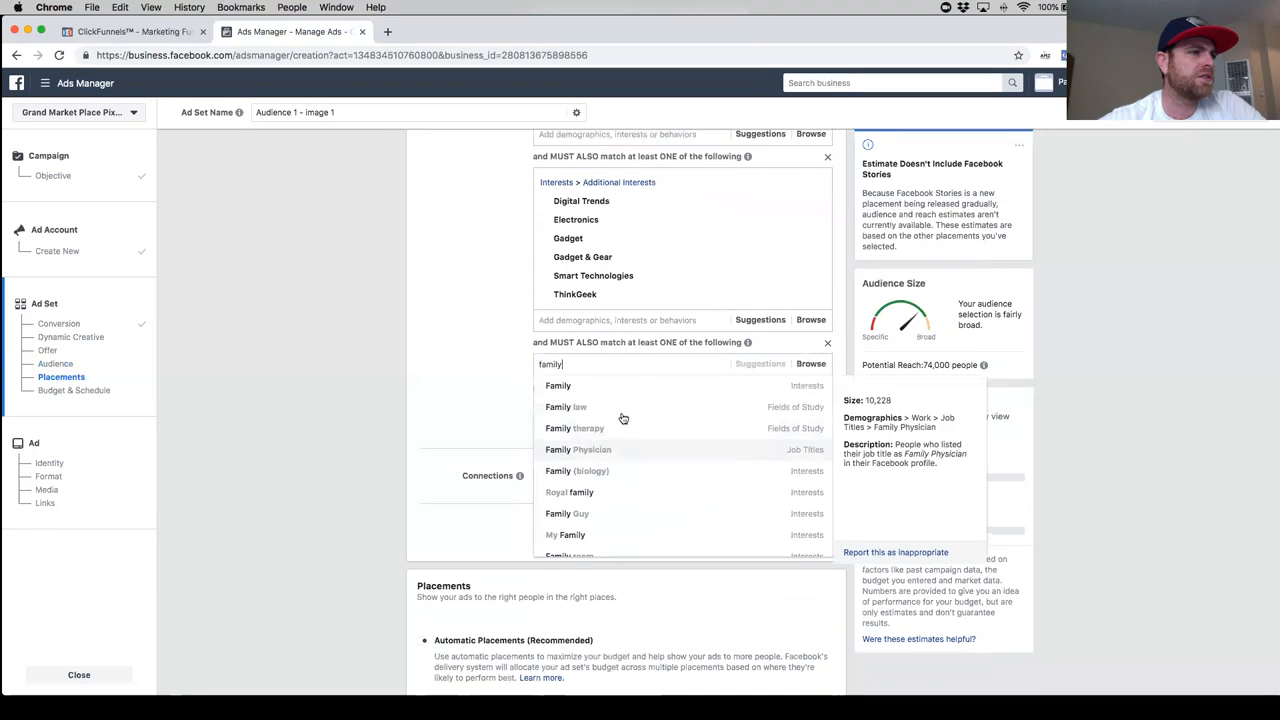
{"action": "left_click", "coordinate": [619, 393]}
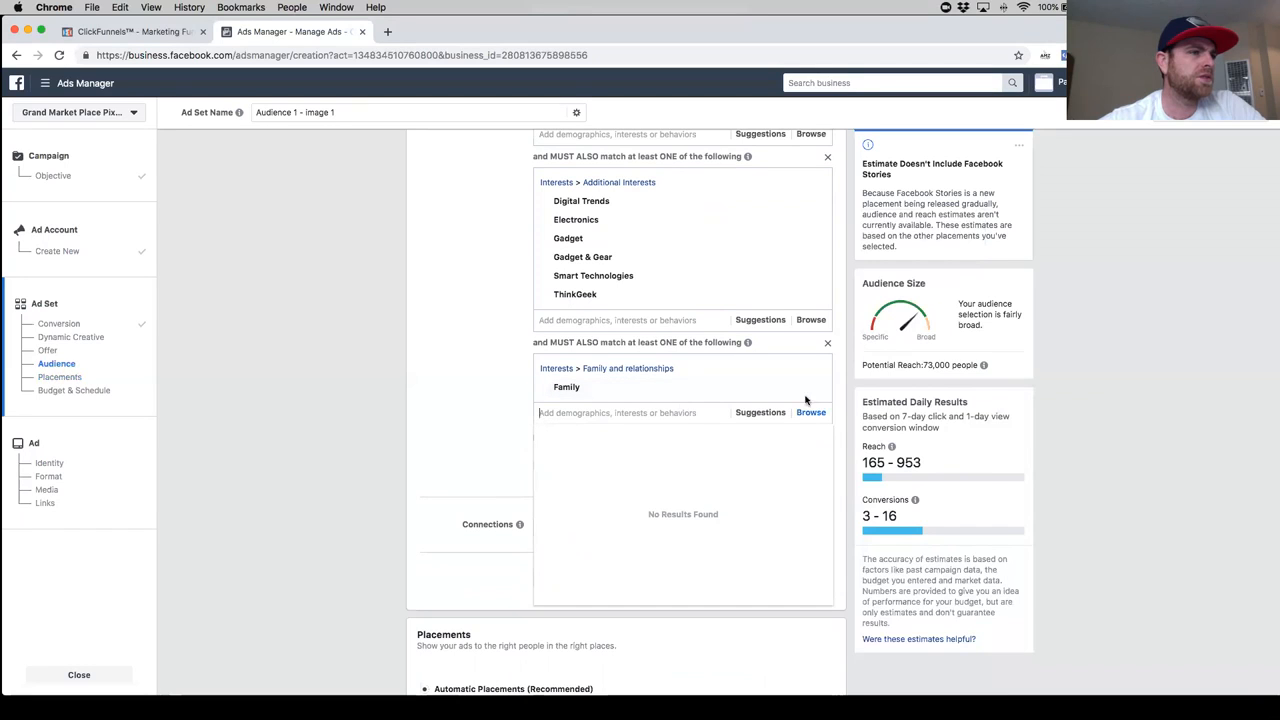
- Remove Parents with teenagers (13-18 years) from its must-also-match group and try the interest Family there instead
{"action": "scroll", "coordinate": [622, 340], "scroll_direction": "up", "scroll_amount": 5}
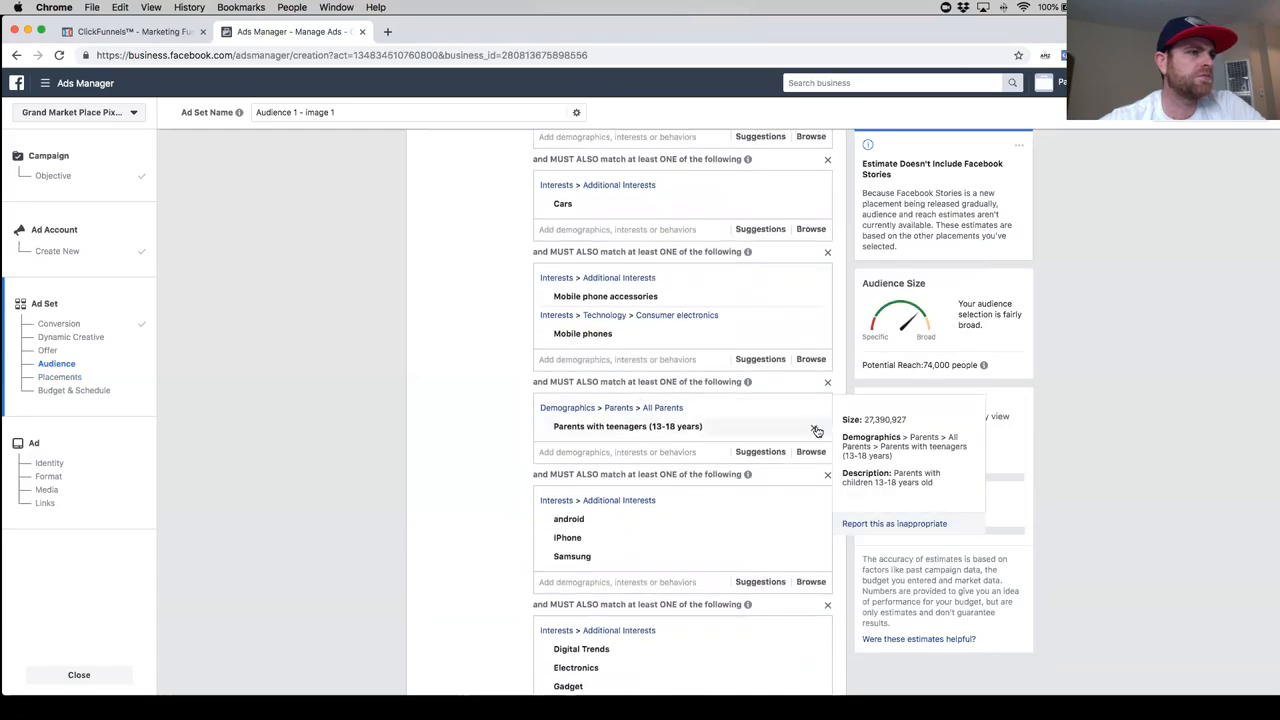
{"action": "left_click", "coordinate": [588, 405]}
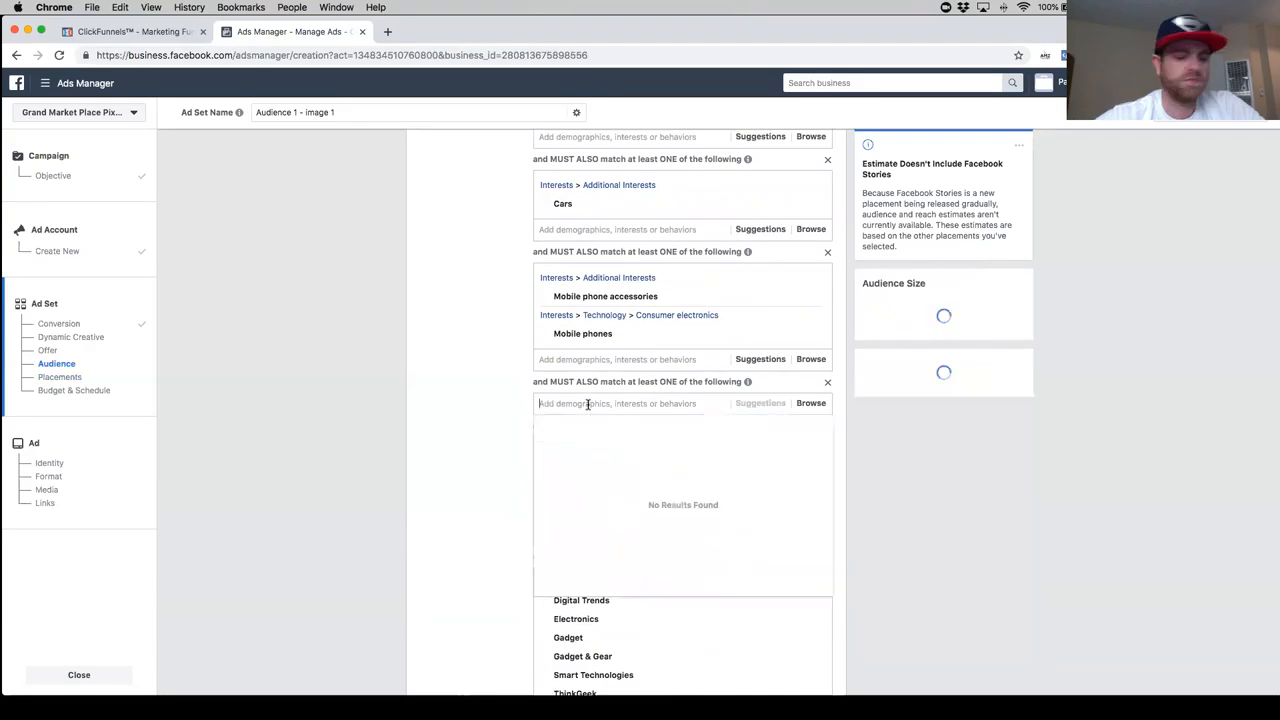
{"action": "type", "text": "family"}
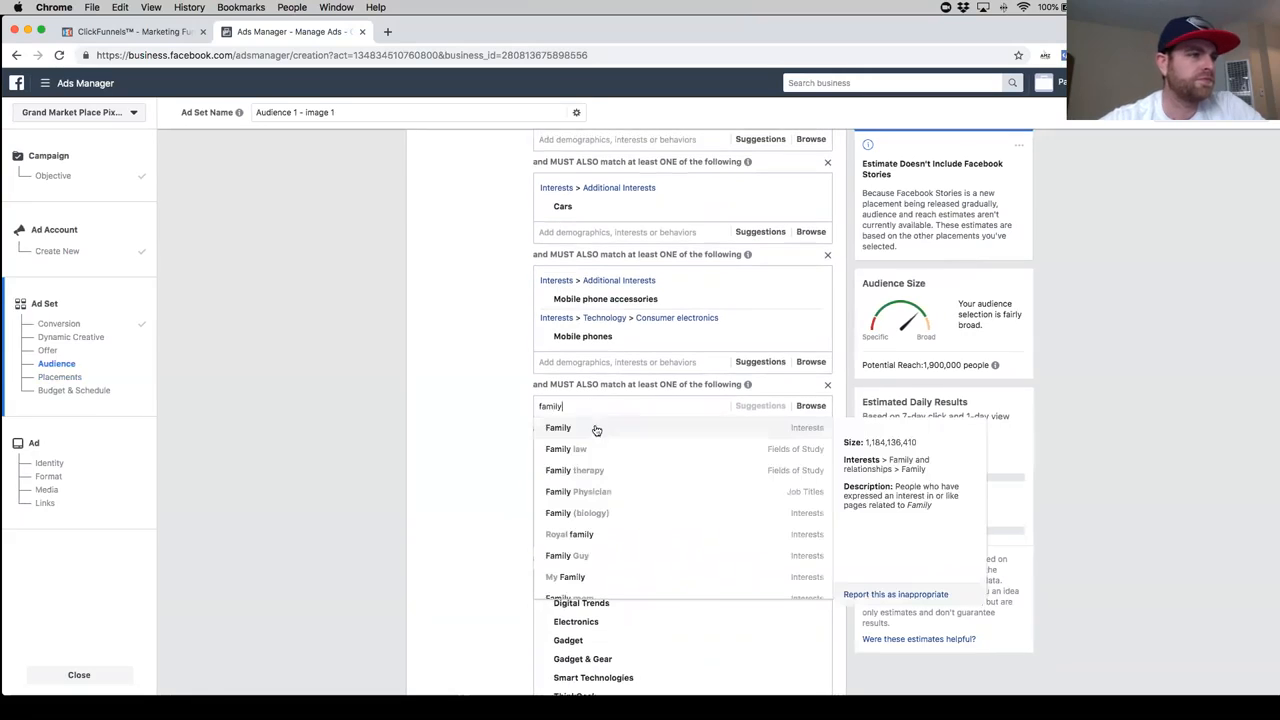
{"action": "left_click", "coordinate": [603, 428]}
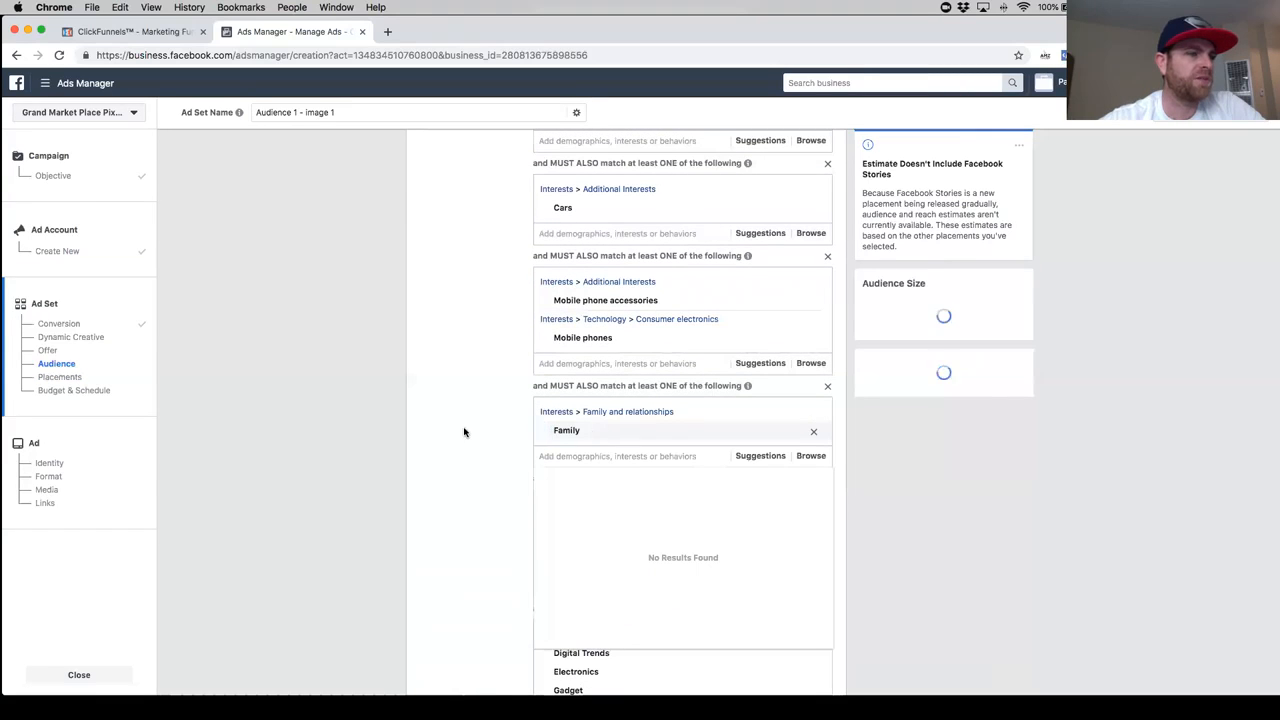
{"action": "mouse_move", "coordinate": [573, 432]}
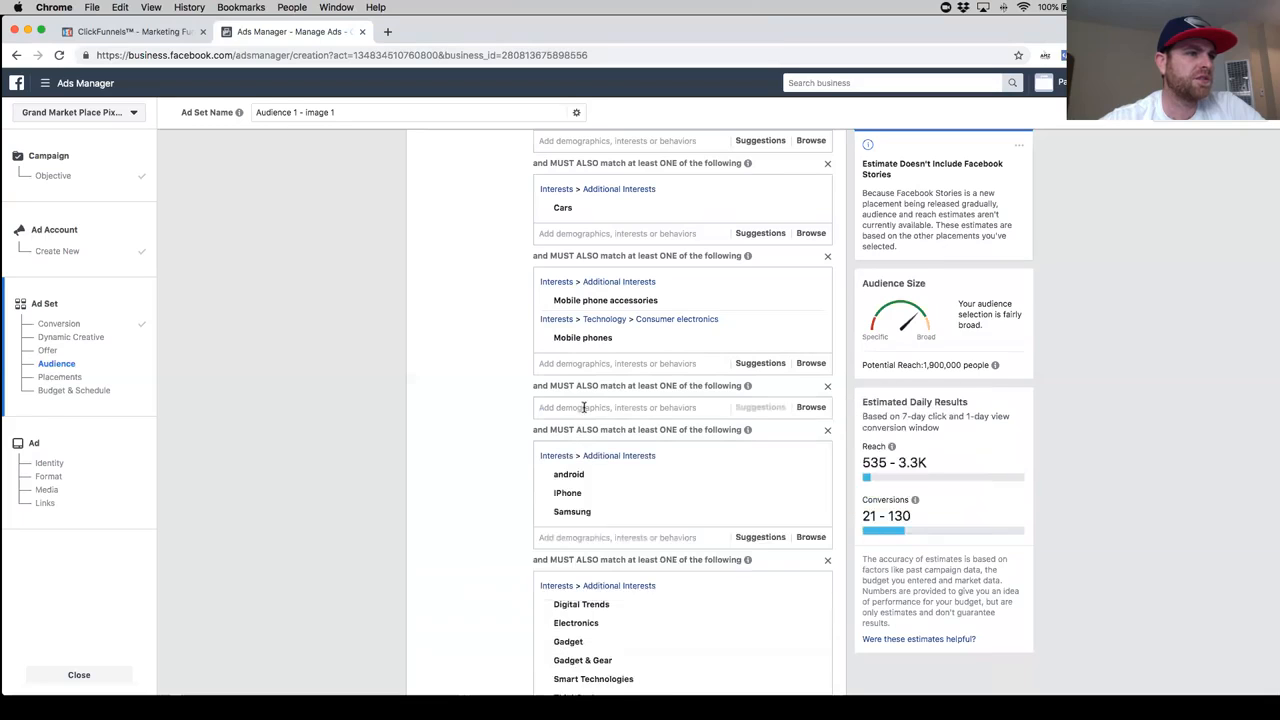
- Add the Parents (All) demographic to the empty must-also-match group above the android, IPhone and Samsung group
{"action": "type", "text": "parents"}
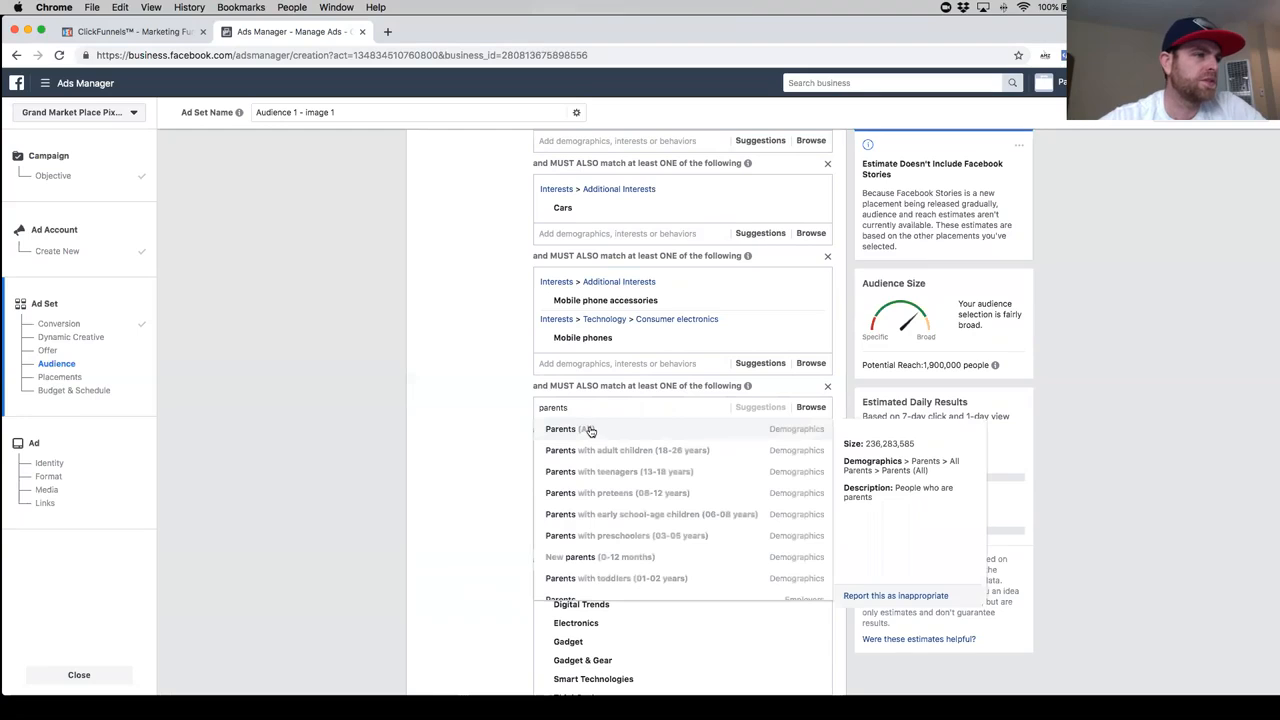
{"action": "left_click", "coordinate": [590, 430]}
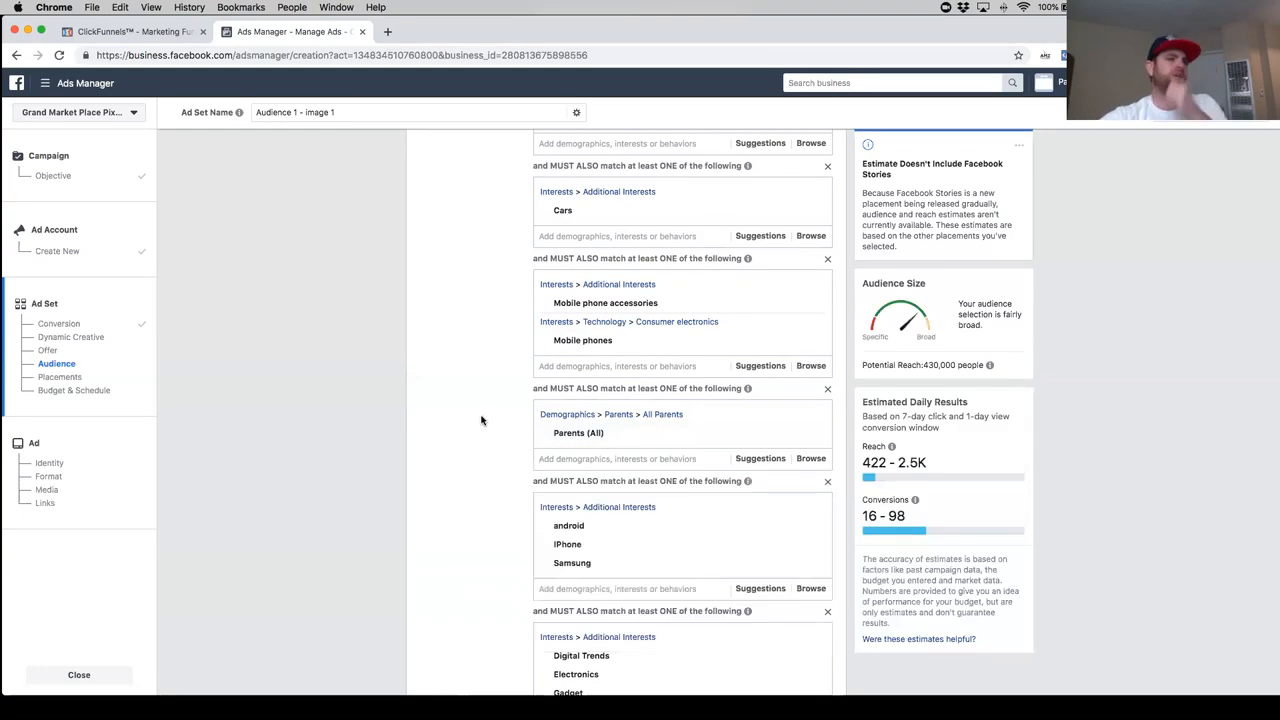
- Add the suggested interests Smart device and Geek.com to the Electronics and Gadget must-also-match group
{"action": "scroll", "coordinate": [645, 414], "scroll_direction": "down", "scroll_amount": 2}
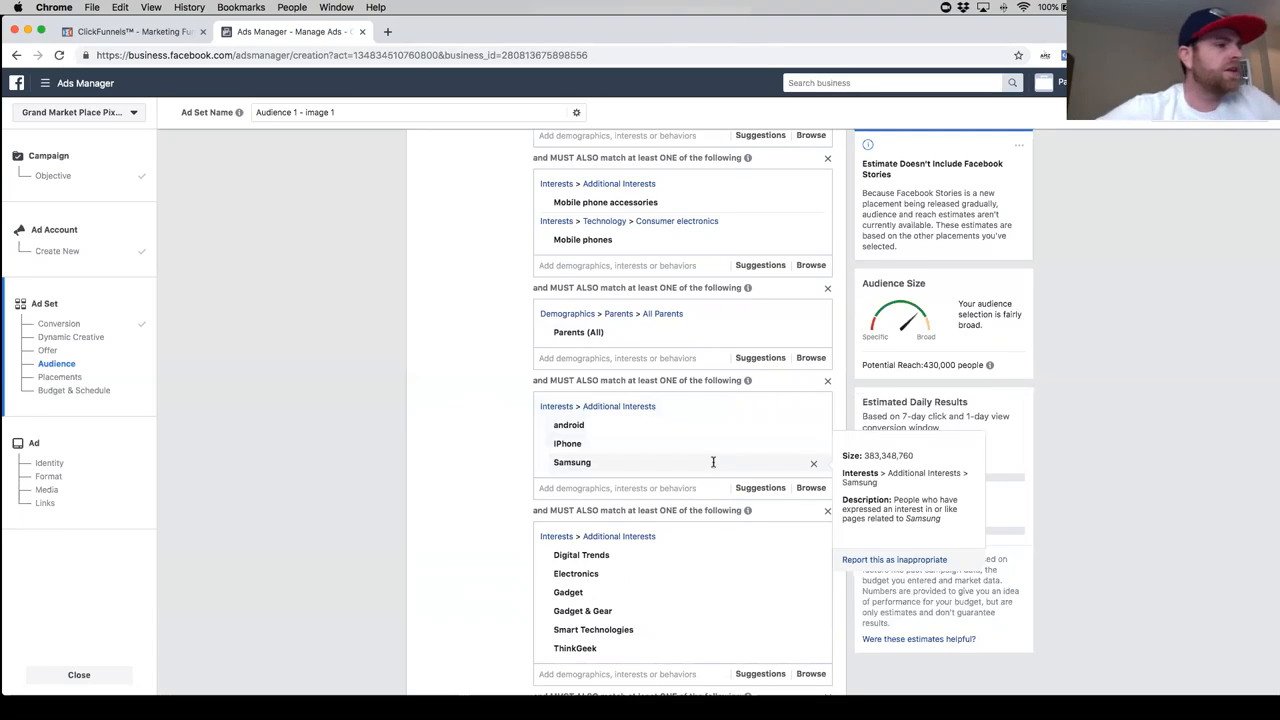
{"action": "scroll", "coordinate": [711, 459], "scroll_direction": "down", "scroll_amount": 3}
{"action": "scroll", "coordinate": [671, 474], "scroll_direction": "up", "scroll_amount": 1}
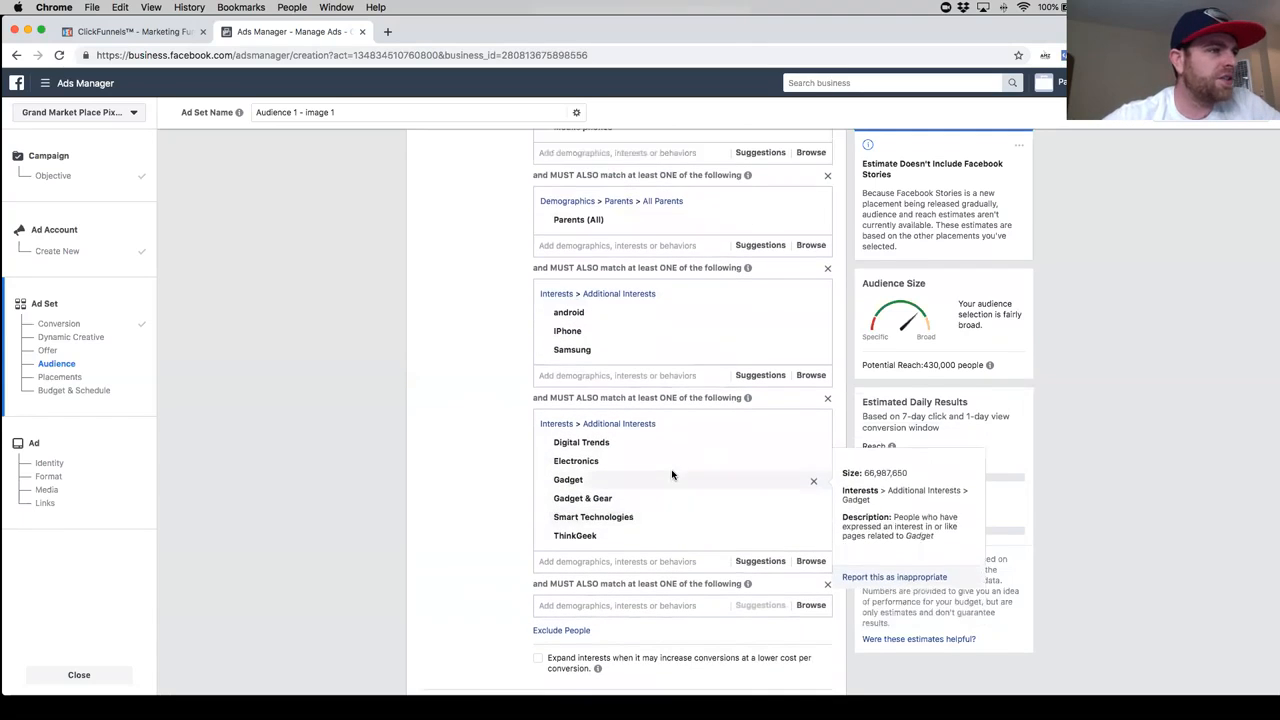
{"action": "scroll", "coordinate": [620, 524], "scroll_direction": "down", "scroll_amount": 2}
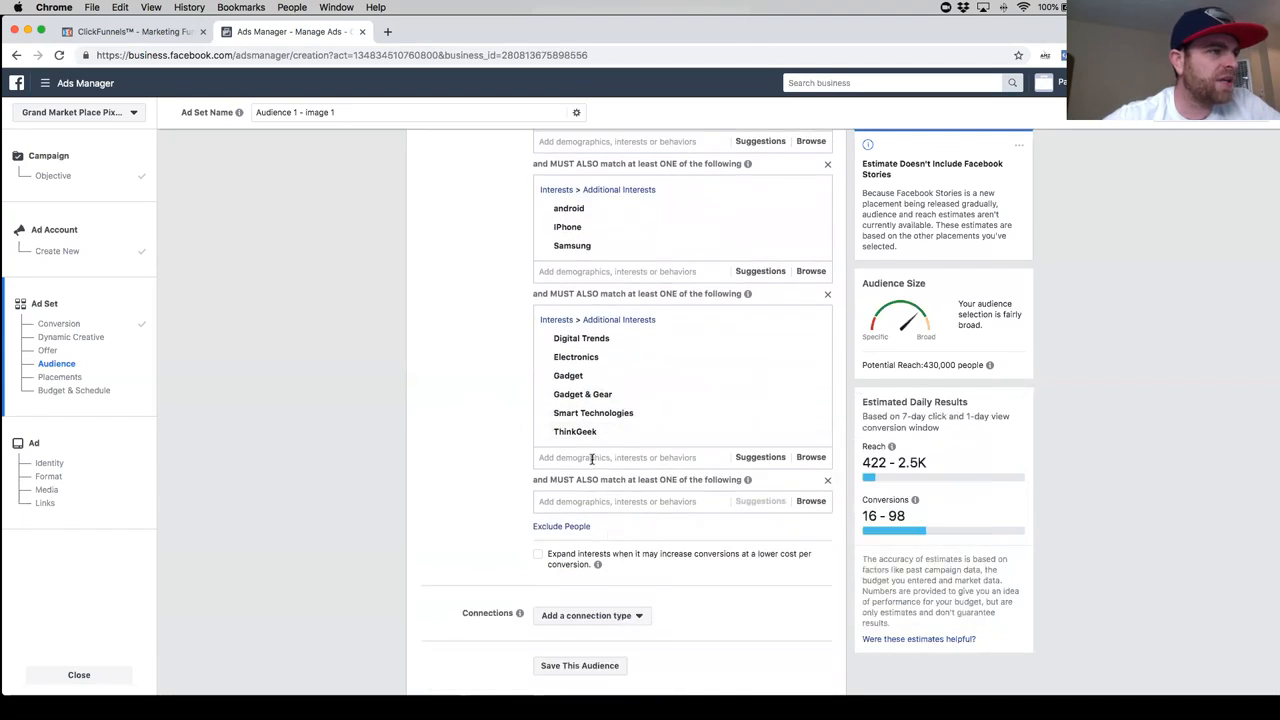
{"action": "left_click", "coordinate": [760, 457]}
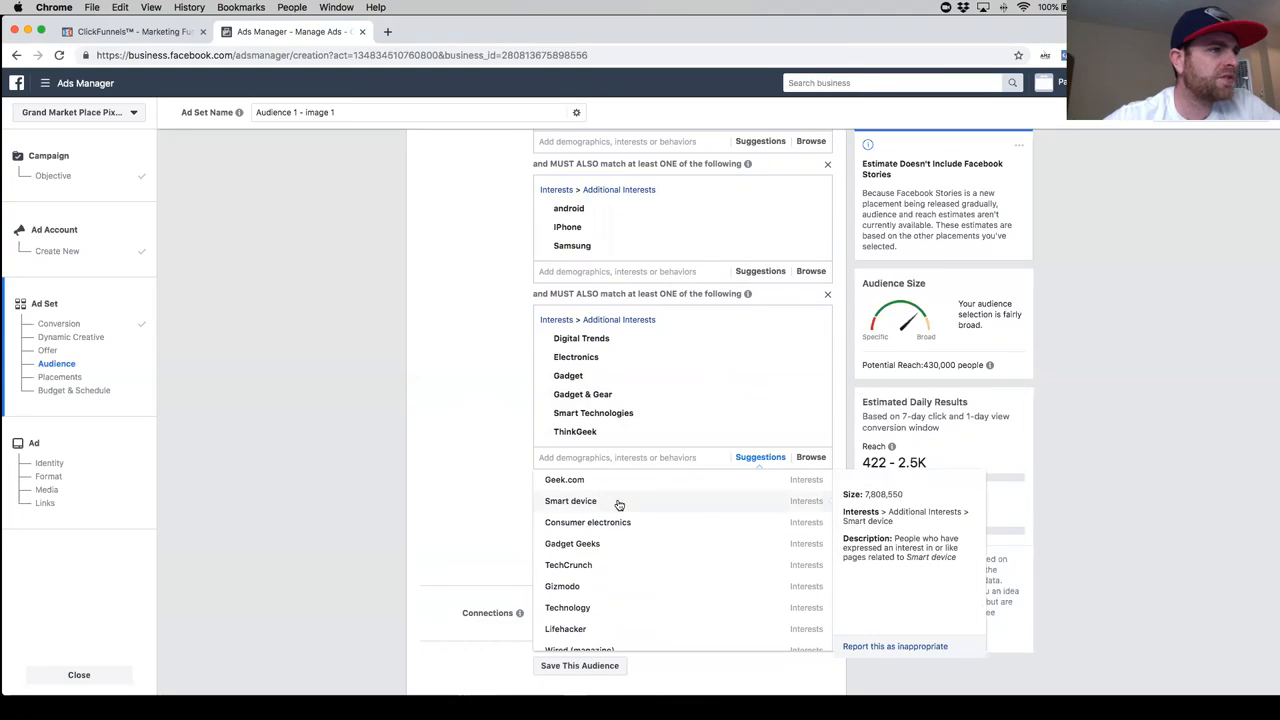
{"action": "left_click", "coordinate": [619, 502]}
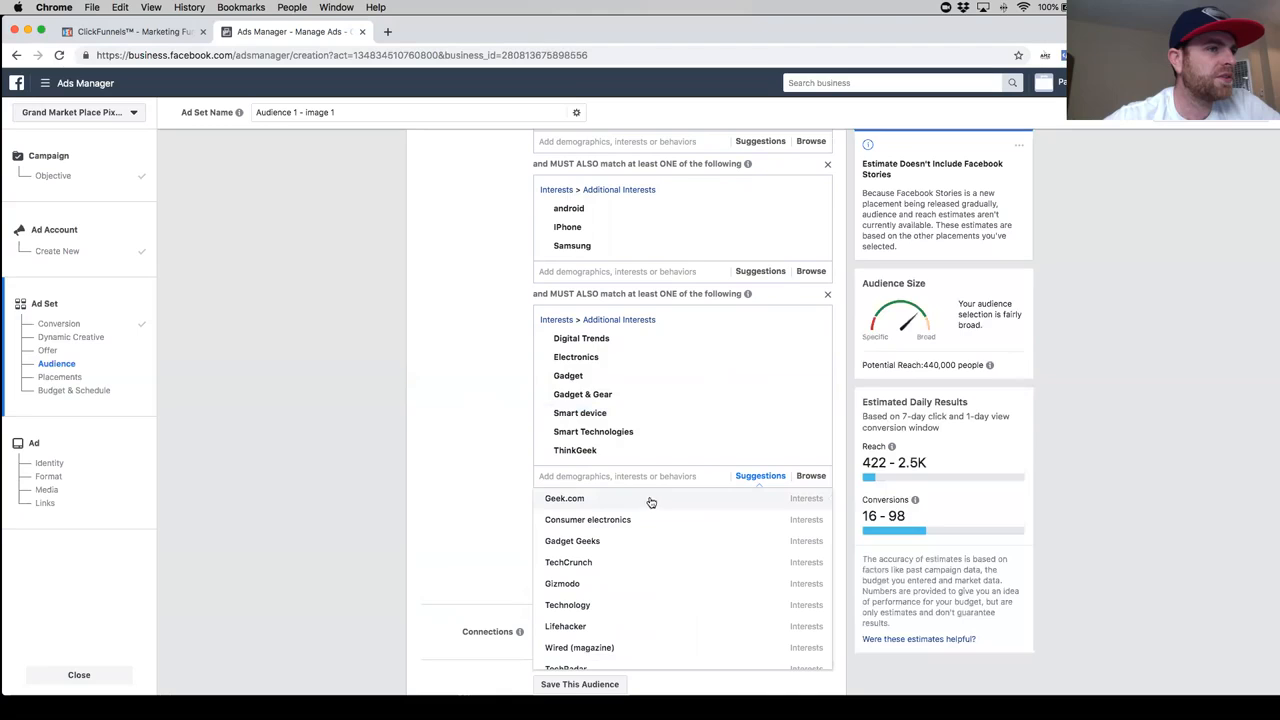
{"action": "mouse_move", "coordinate": [617, 508]}
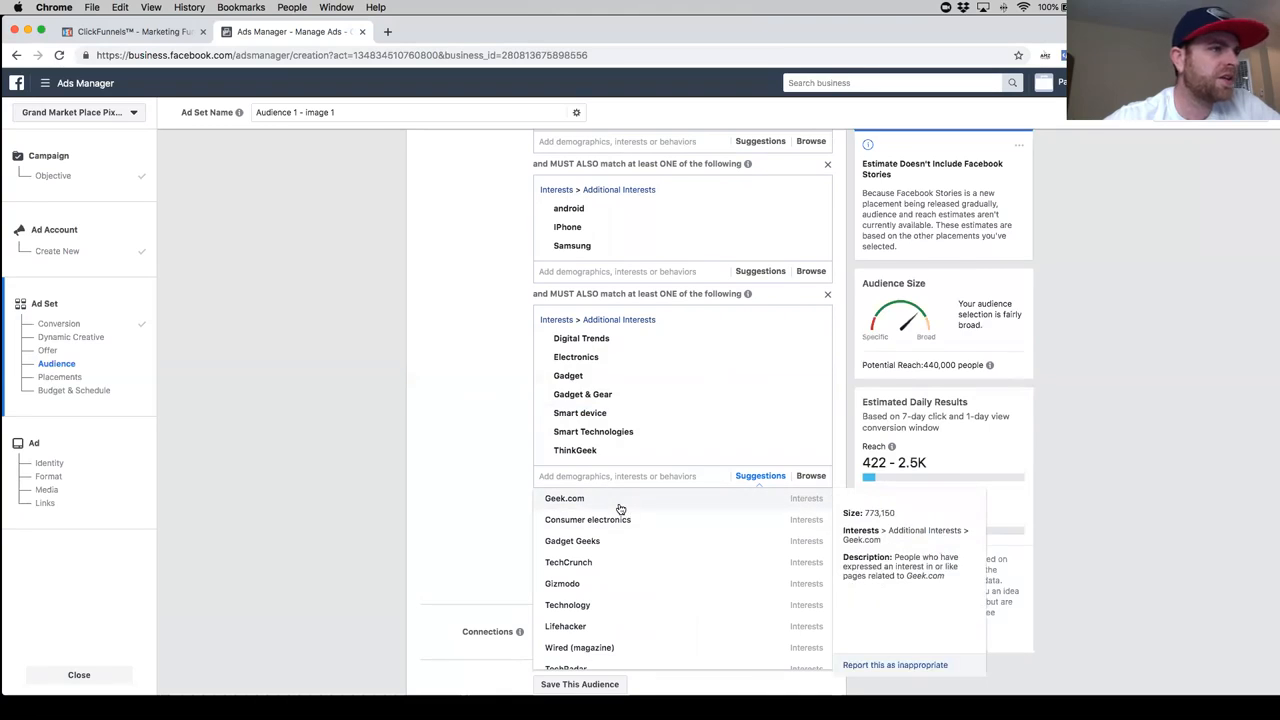
{"action": "left_click", "coordinate": [620, 510]}
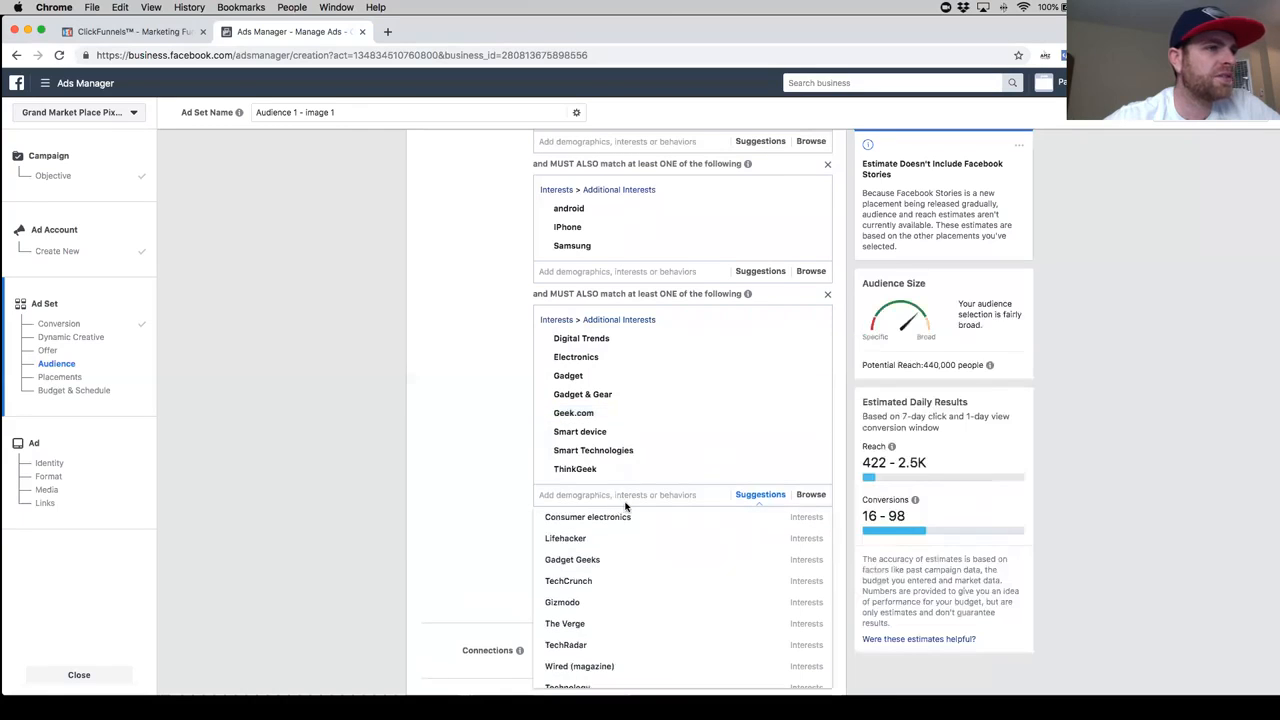
- Add the suggested interests Lifehacker and Gadget Geeks to the Electronics and Gadget must-also-match group
{"action": "mouse_move", "coordinate": [620, 540]}
{"action": "scroll", "coordinate": [620, 540], "scroll_direction": "down", "scroll_amount": 2}
{"action": "scroll", "coordinate": [624, 533], "scroll_direction": "up", "scroll_amount": 1}
{"action": "left_click", "coordinate": [622, 530]}
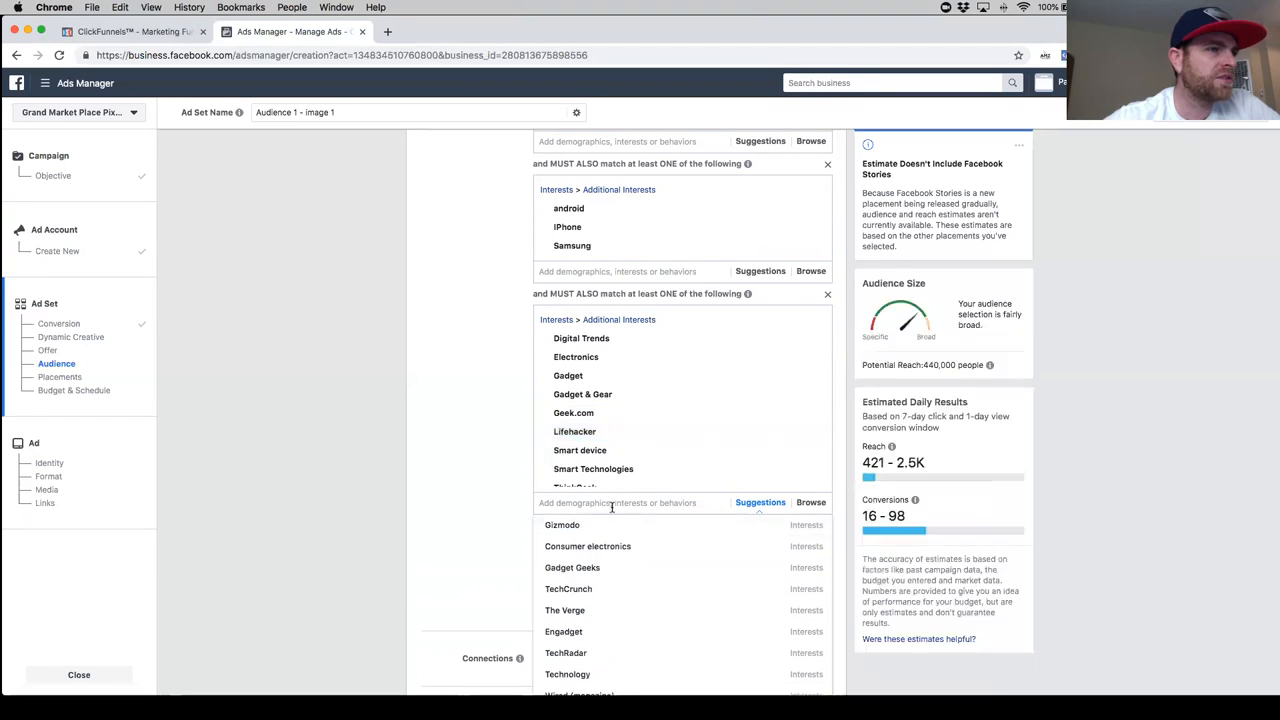
{"action": "scroll", "coordinate": [612, 507], "scroll_direction": "down", "scroll_amount": 1}
{"action": "mouse_move", "coordinate": [621, 518]}
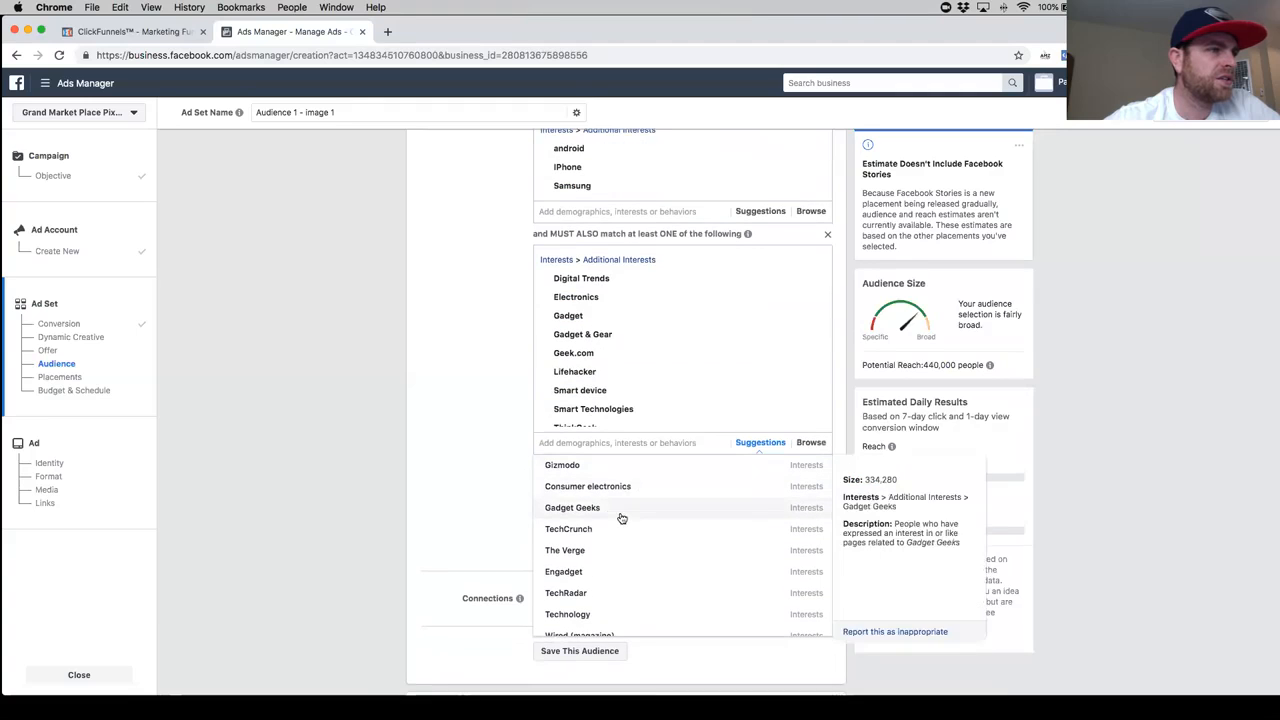
{"action": "left_click", "coordinate": [539, 507]}
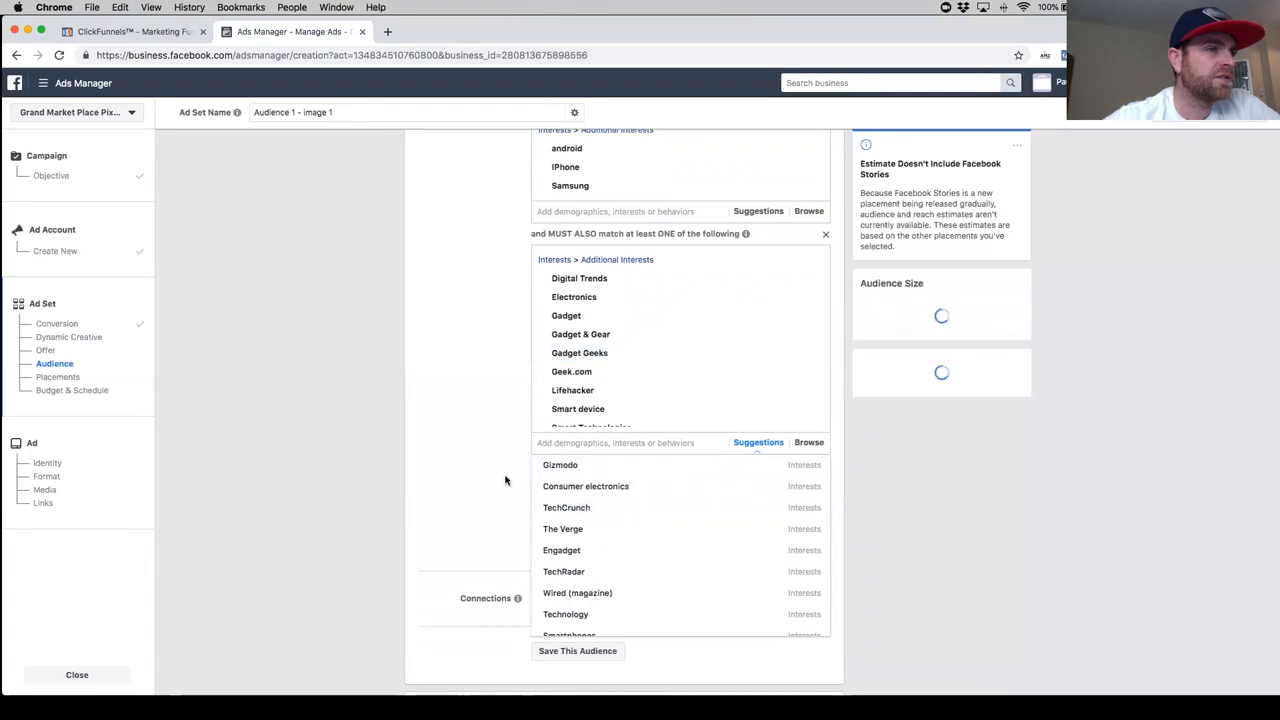
{"action": "left_click", "coordinate": [505, 480]}
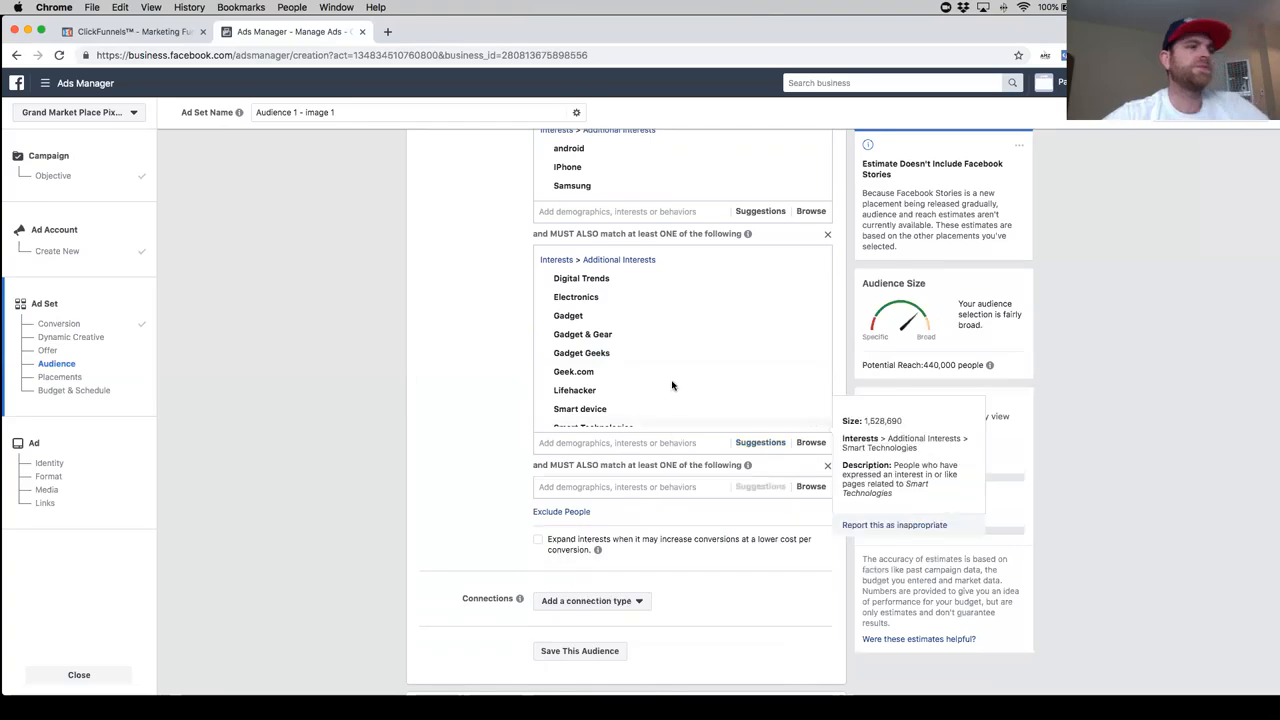
- Review the placements and budget sections, and check the ad set's layered detailed targeting from Engaged Shoppers downward
{"action": "scroll", "coordinate": [510, 580], "scroll_direction": "down", "scroll_amount": 5}
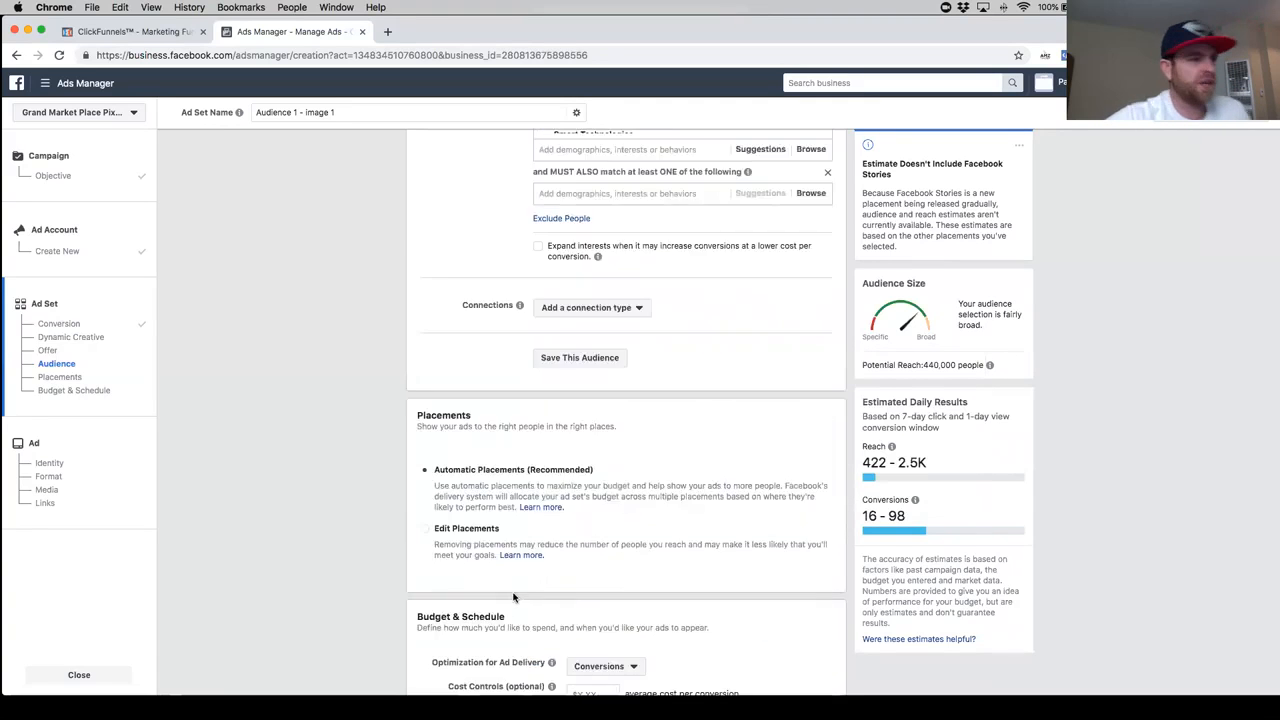
{"action": "scroll", "coordinate": [513, 597], "scroll_direction": "down", "scroll_amount": 5}
{"action": "scroll", "coordinate": [588, 475], "scroll_direction": "up", "scroll_amount": 8}
{"action": "scroll", "coordinate": [588, 475], "scroll_direction": "up", "scroll_amount": 3}
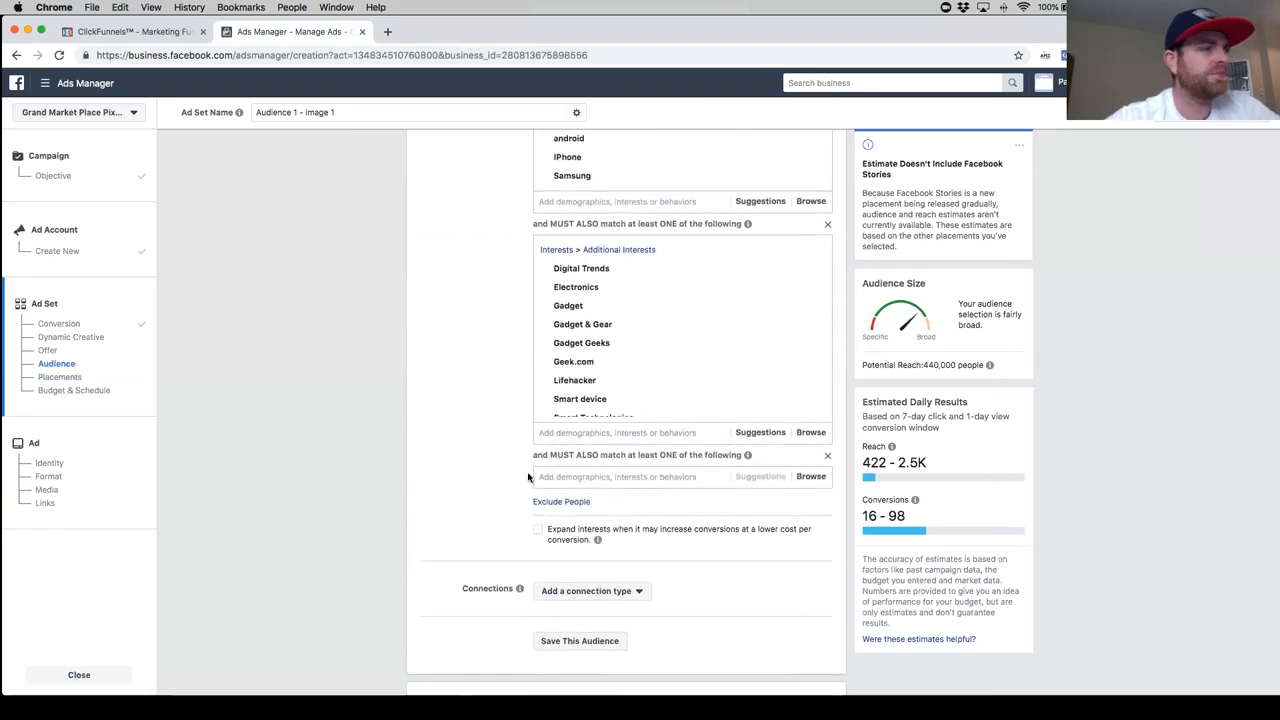
{"action": "scroll", "coordinate": [528, 477], "scroll_direction": "up", "scroll_amount": 1}
{"action": "scroll", "coordinate": [528, 478], "scroll_direction": "up", "scroll_amount": 10}
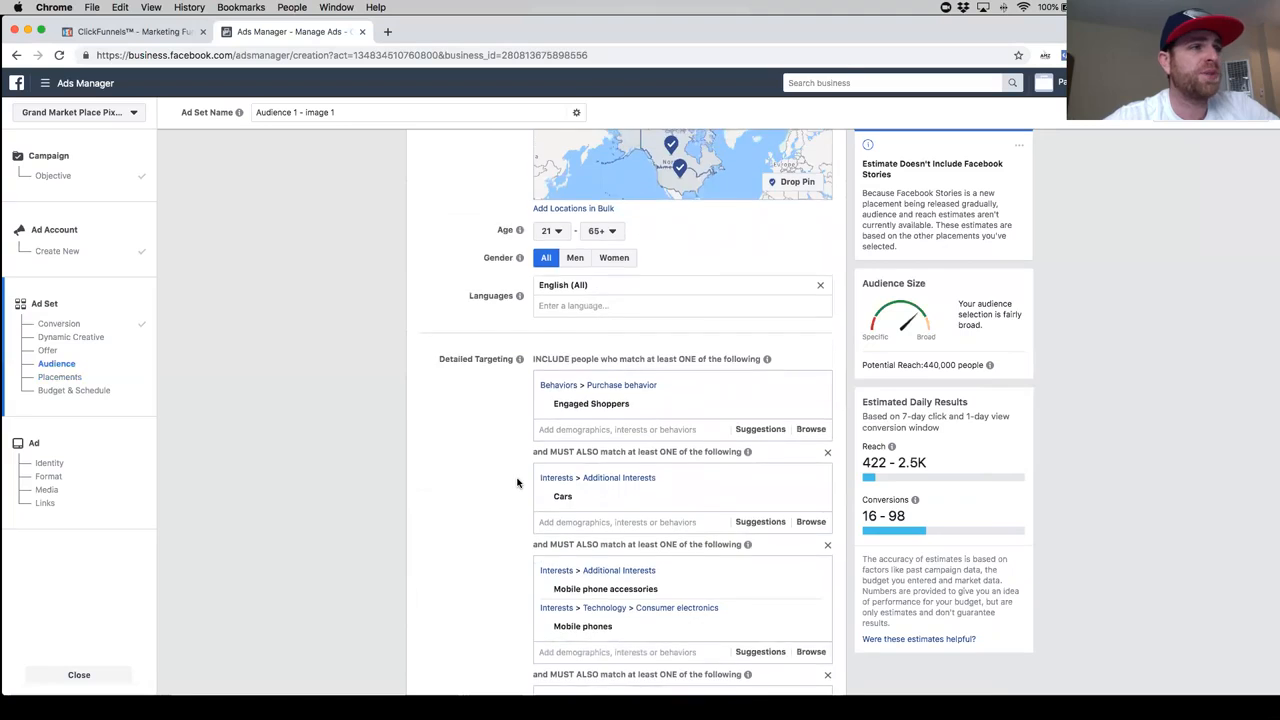
{"action": "scroll", "coordinate": [520, 479], "scroll_direction": "down", "scroll_amount": 3}
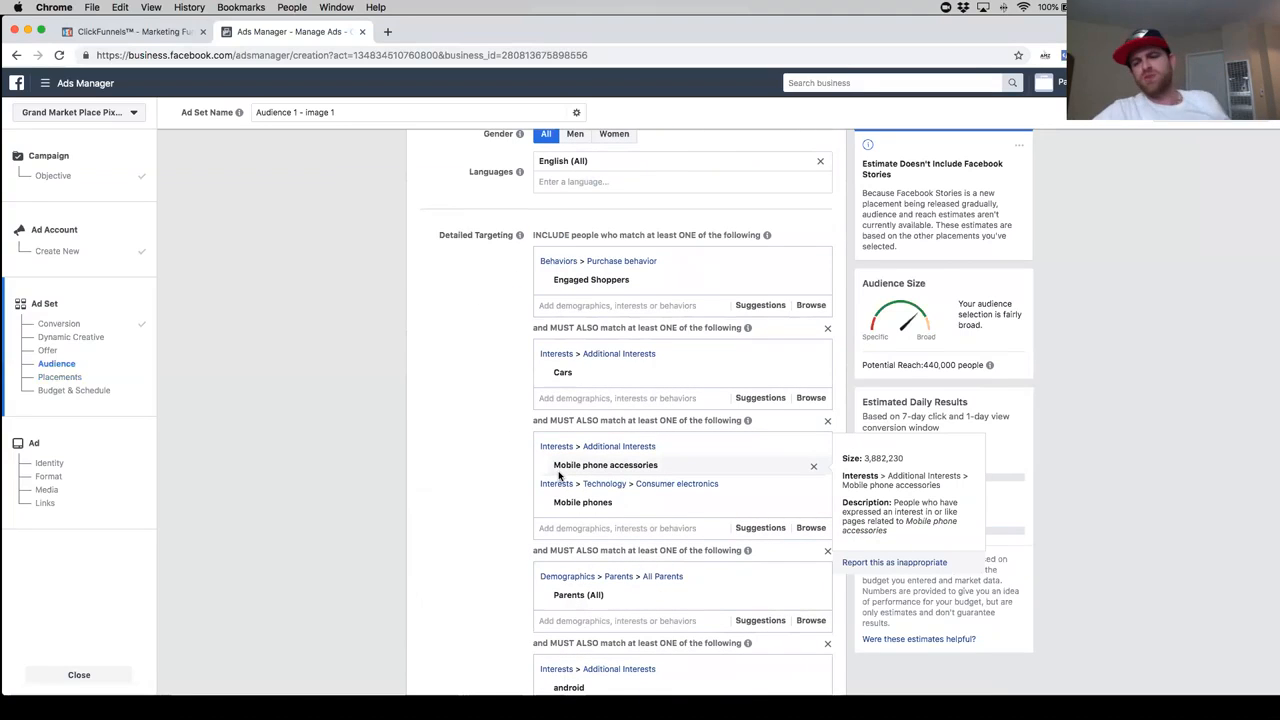
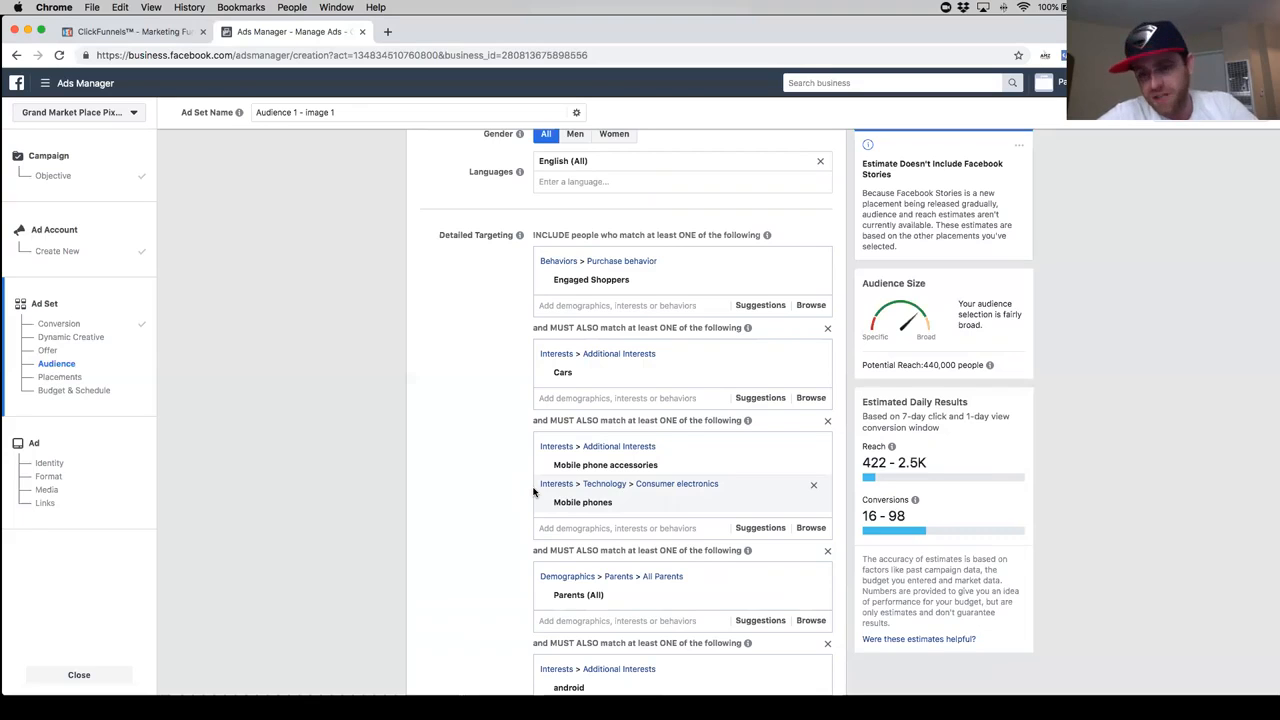
- Review the layered targeting groups from Engaged Shoppers to the gadget interests, and read the explanation of the expand-interests option
{"action": "scroll", "coordinate": [563, 467], "scroll_direction": "down", "scroll_amount": 3}
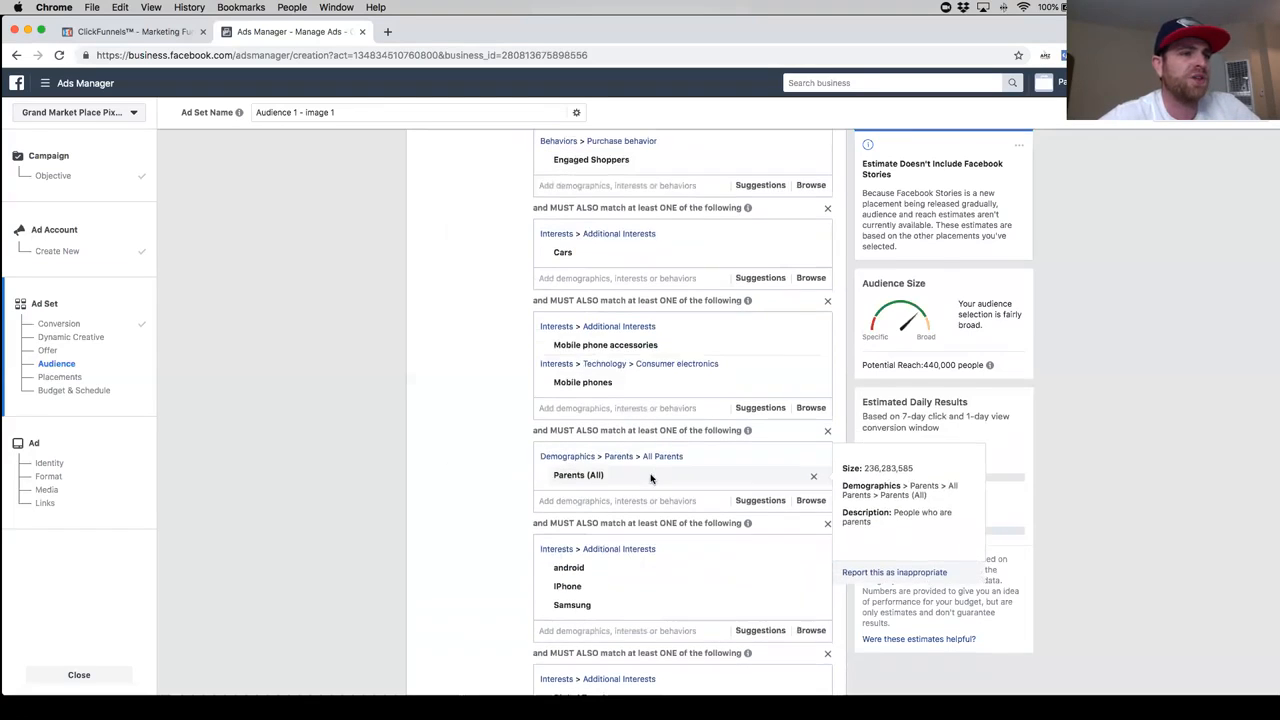
{"action": "scroll", "coordinate": [563, 467], "scroll_direction": "down", "scroll_amount": 6}
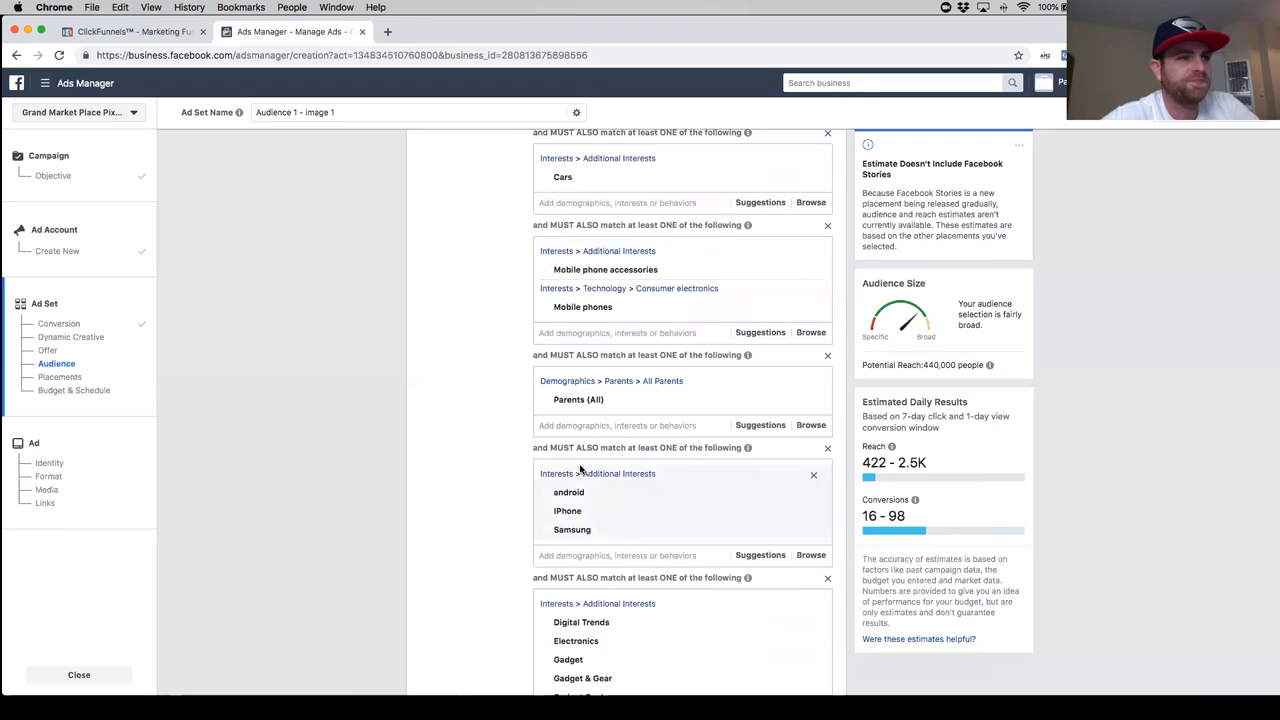
{"action": "scroll", "coordinate": [506, 479], "scroll_direction": "down", "scroll_amount": 5}
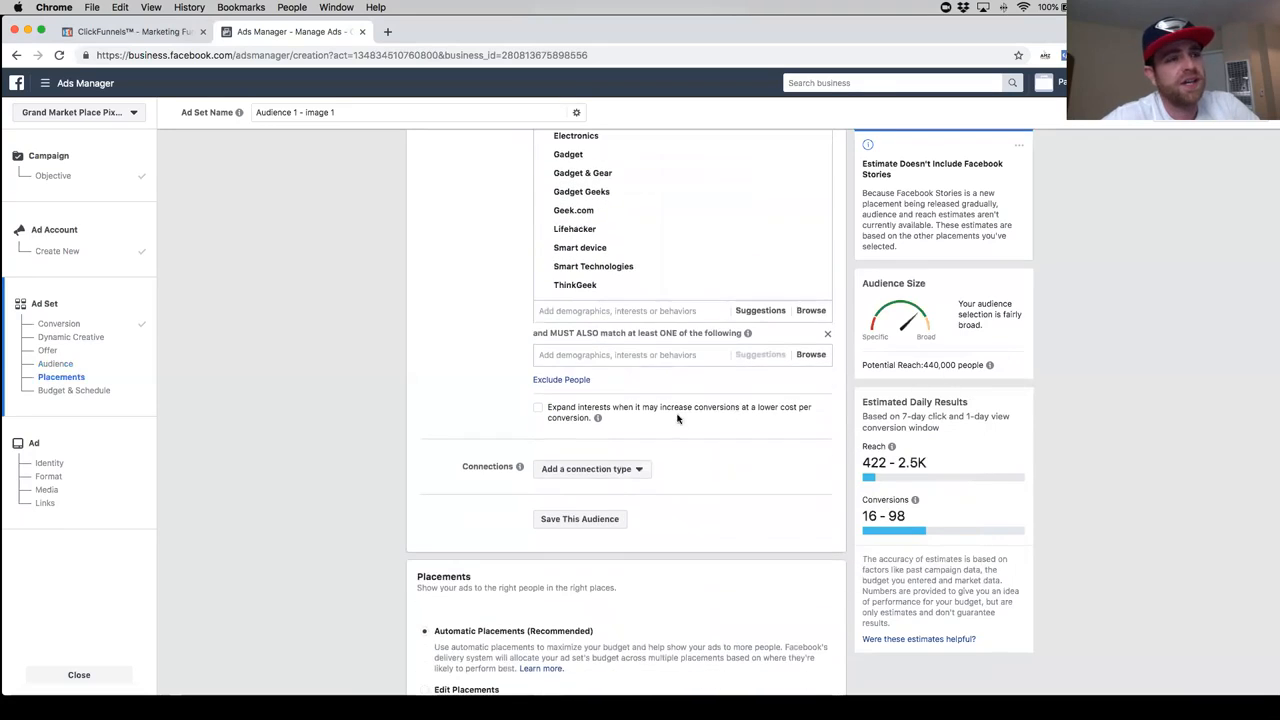
{"action": "mouse_move", "coordinate": [597, 417]}
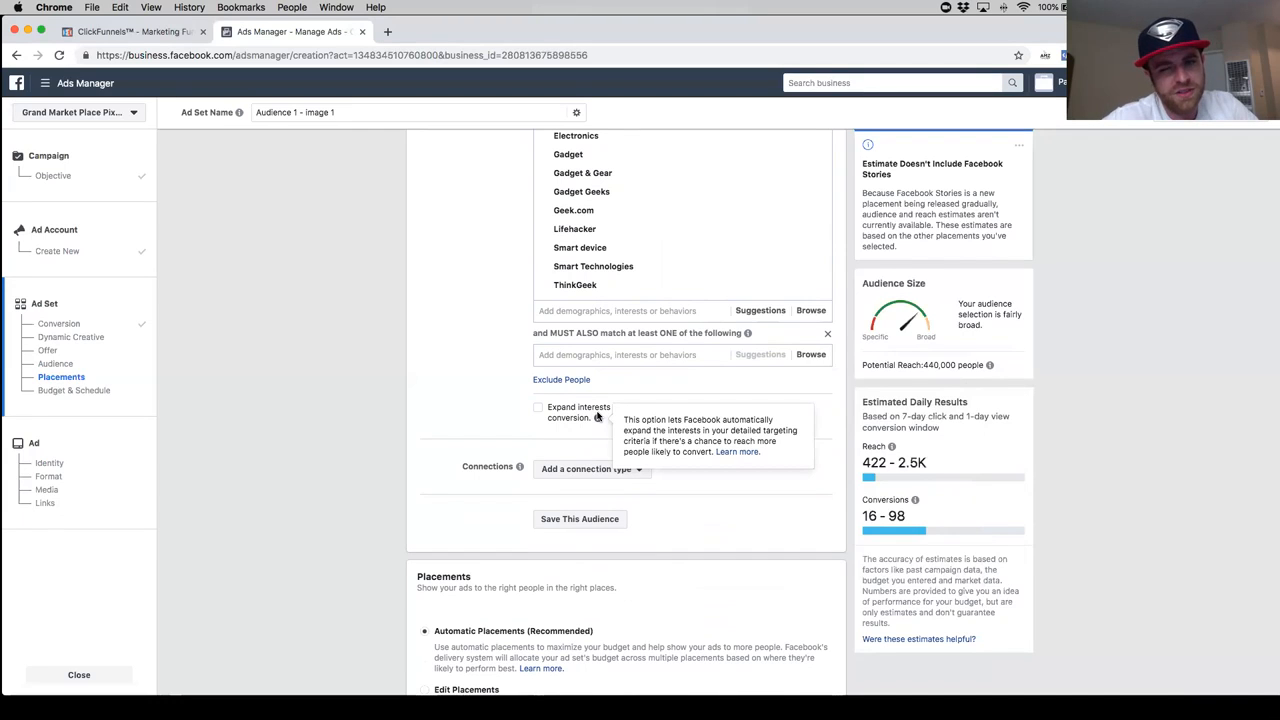
{"action": "scroll", "coordinate": [555, 410], "scroll_direction": "down", "scroll_amount": 3}
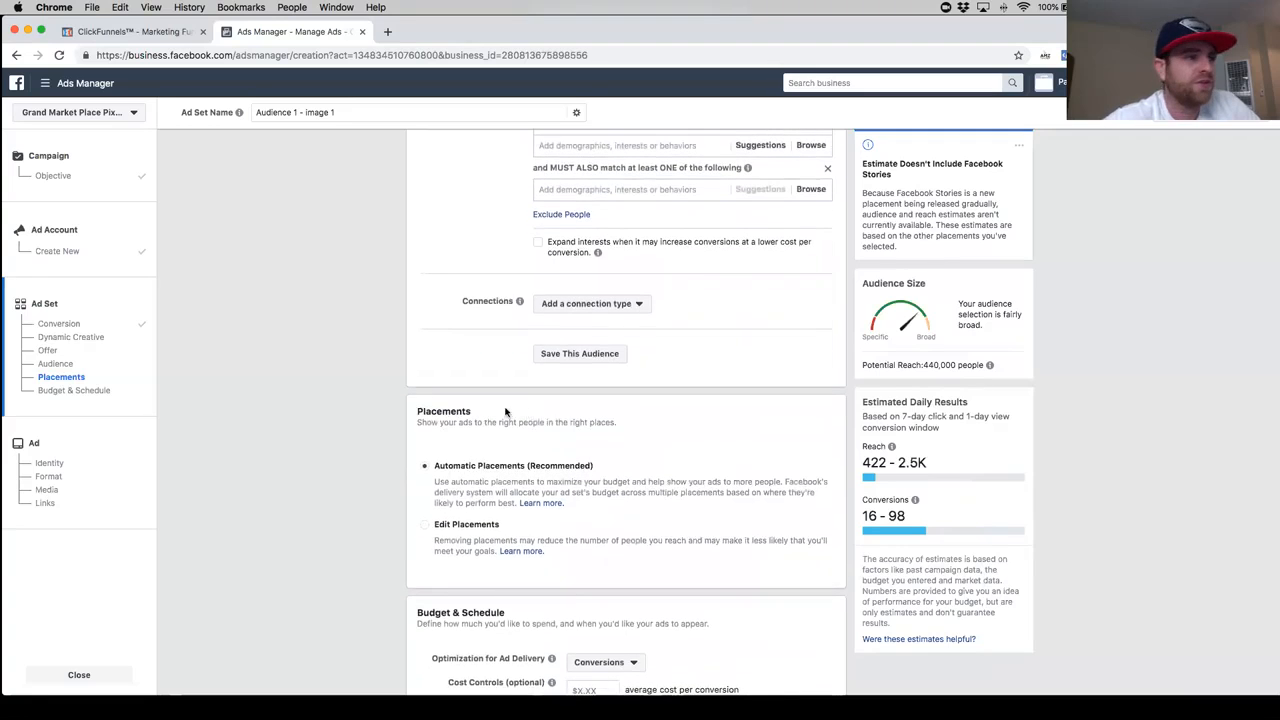
{"action": "scroll", "coordinate": [530, 414], "scroll_direction": "up", "scroll_amount": 1}
{"action": "scroll", "coordinate": [448, 389], "scroll_direction": "up", "scroll_amount": 2}
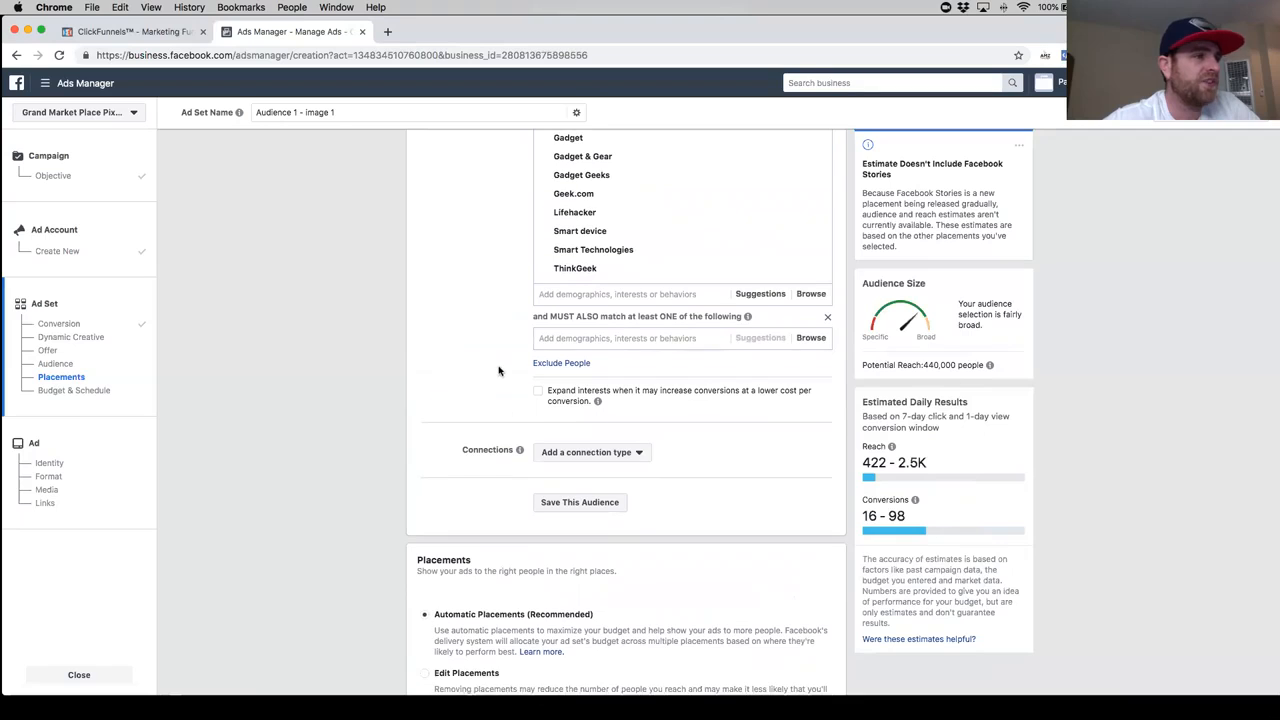
{"action": "scroll", "coordinate": [455, 385], "scroll_direction": "up", "scroll_amount": 1}
- Remove the empty must-also-match group and exclude people who match the AliExpress interest
{"action": "left_click", "coordinate": [828, 355]}
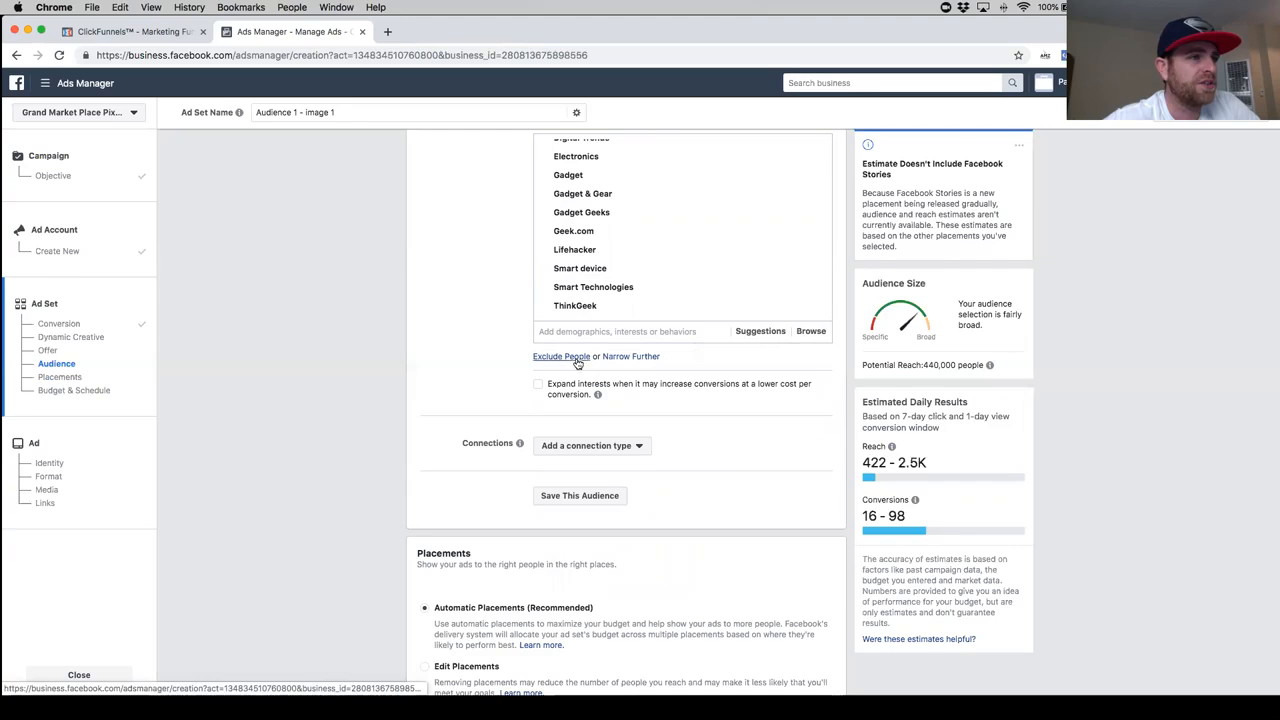
{"action": "left_click", "coordinate": [563, 360]}
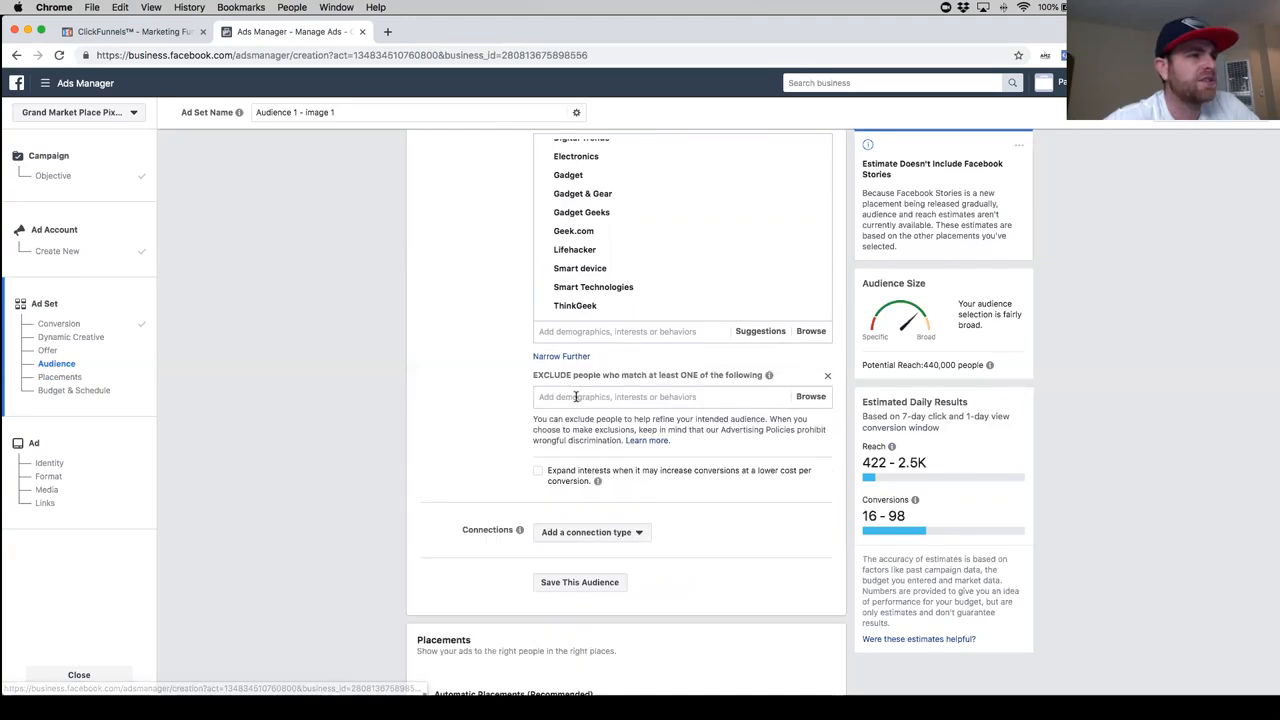
{"action": "type", "text": "all"}
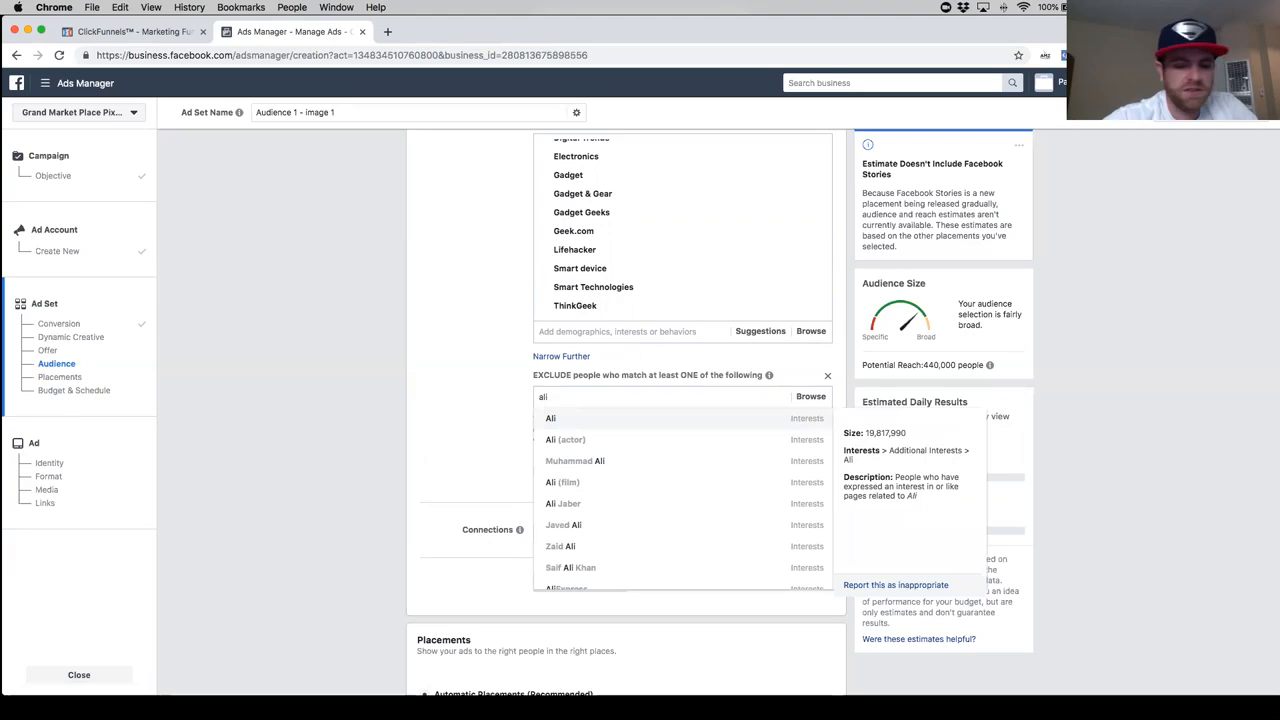
{"action": "type", "text": "express"}
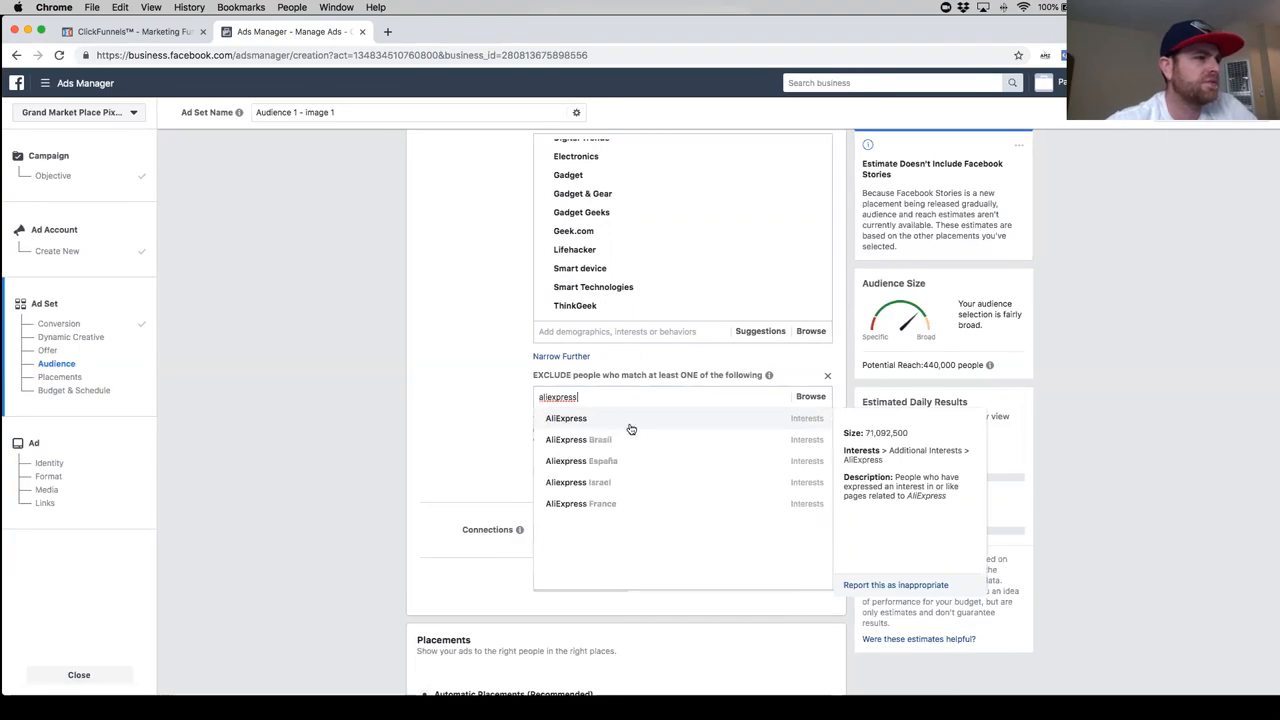
{"action": "left_click", "coordinate": [660, 421]}
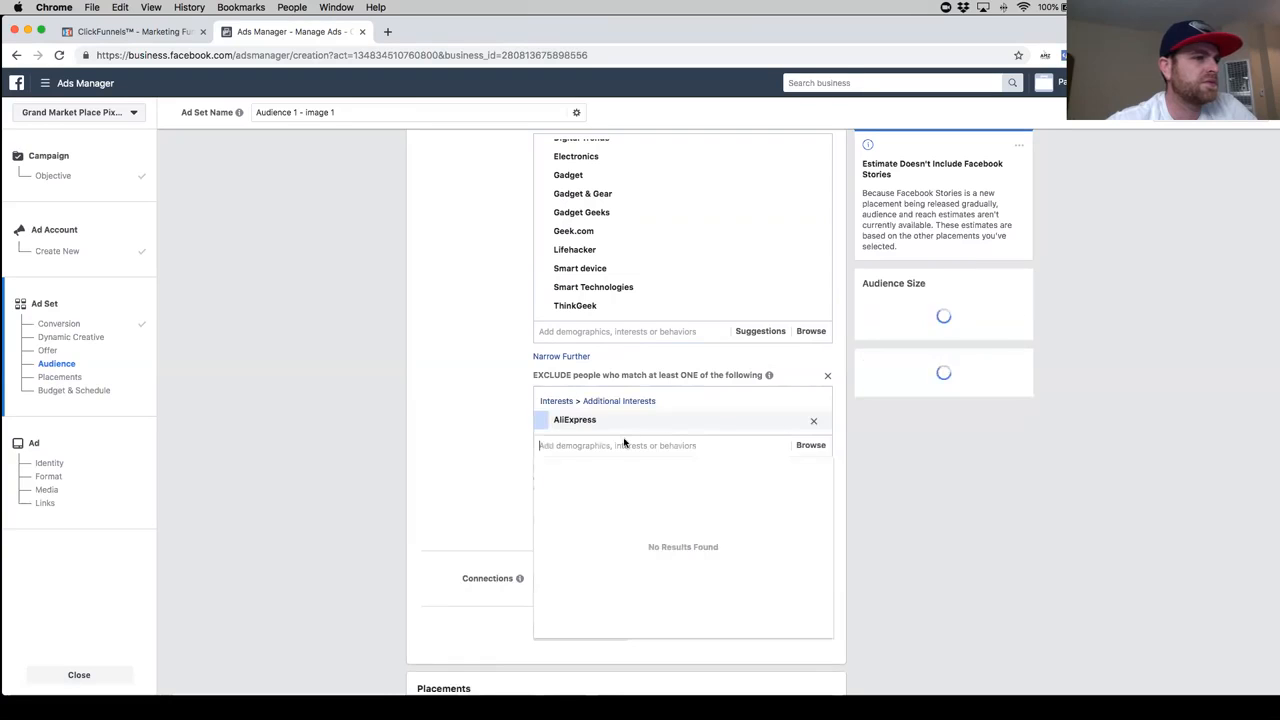
- Add the Wish interest to the excluded people in detailed targeting
{"action": "type", "text": "wish"}
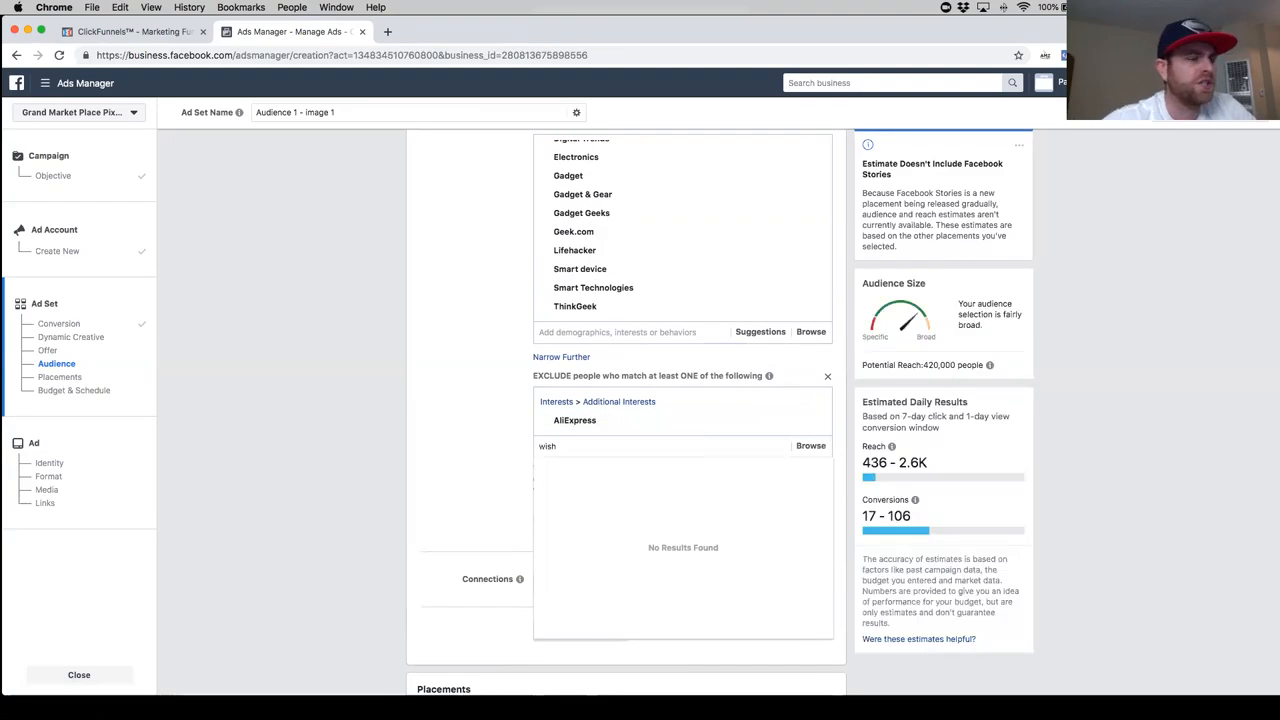
{"action": "type", "text": ".com"}
{"action": "key", "text": "BackSpace"}
{"action": "key", "text": "BackSpace"}
{"action": "key", "text": "BackSpace"}
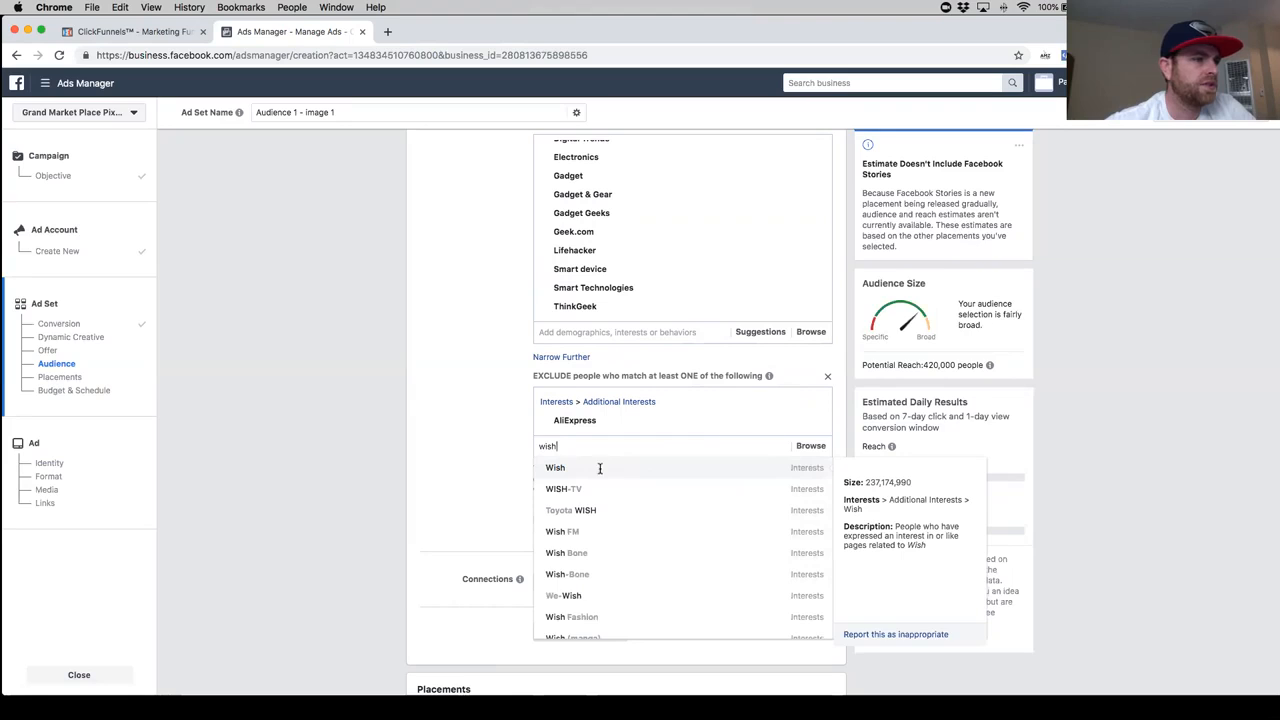
{"action": "left_click", "coordinate": [600, 467]}
- Add the Alibaba.com interest to the excluded people alongside AliExpress
{"action": "type", "text": "ali"}
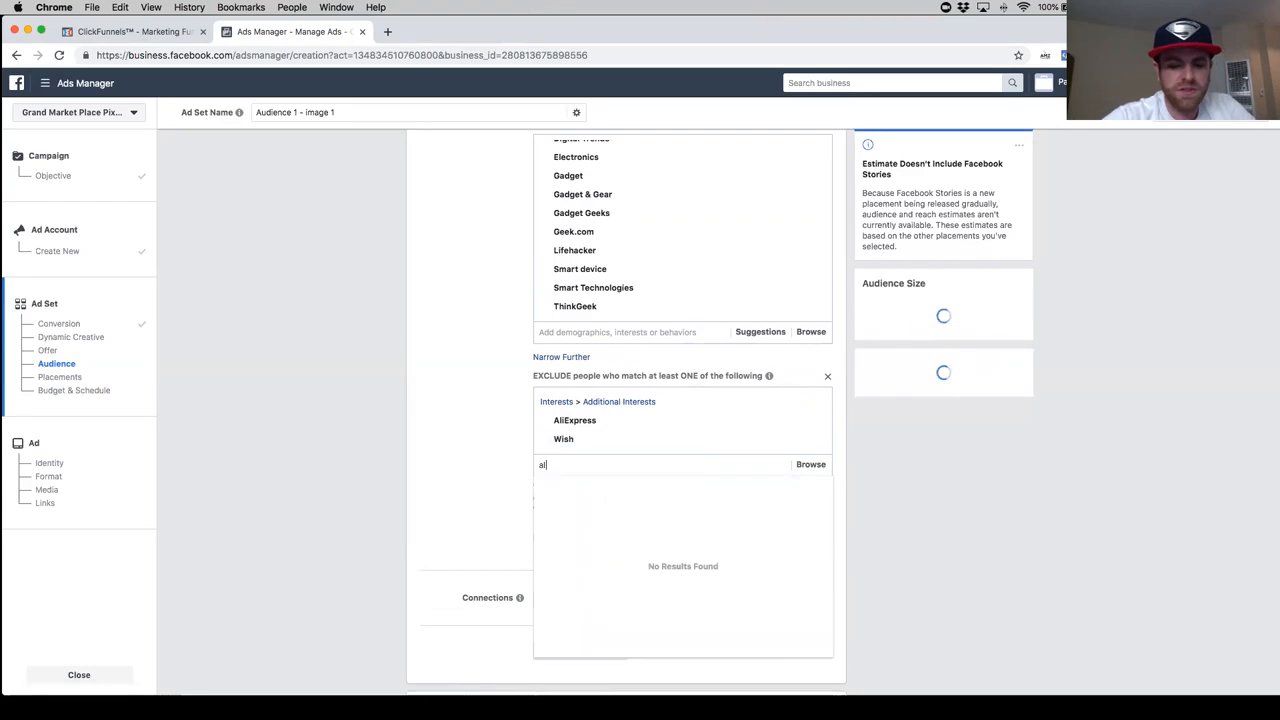
{"action": "type", "text": "babba"}
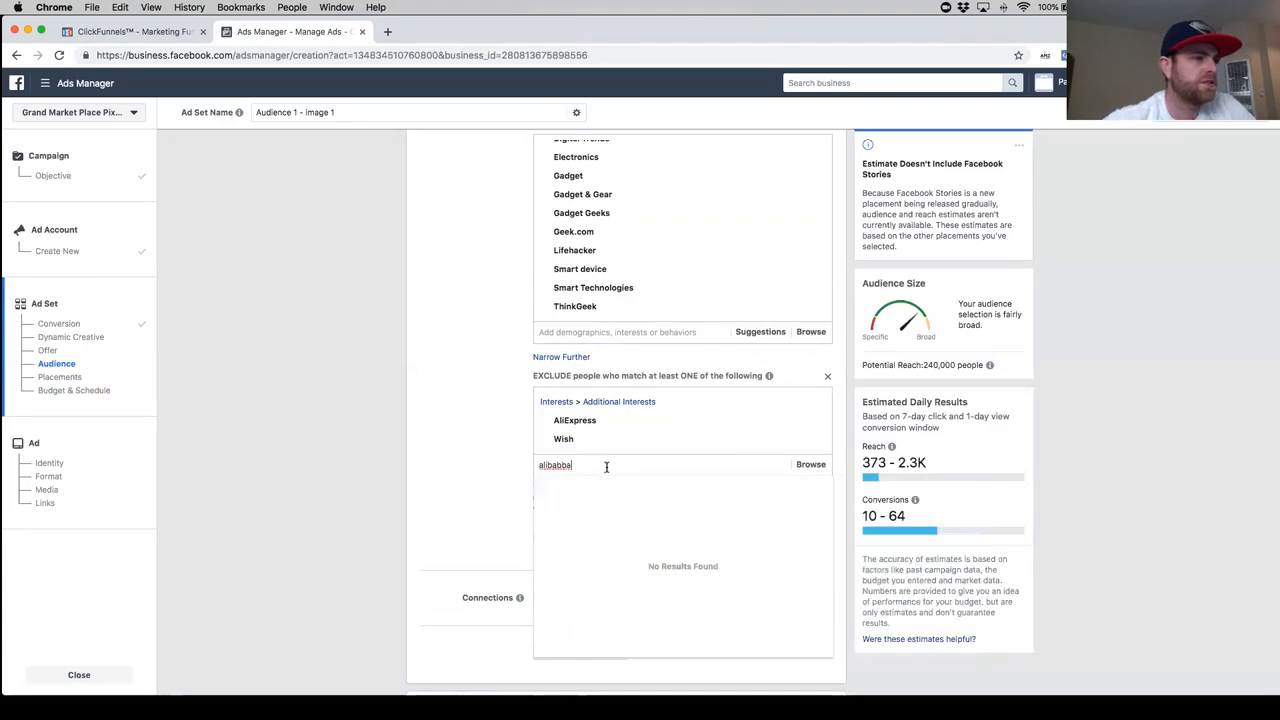
{"action": "key", "text": "BackSpace"}
{"action": "key", "text": "BackSpace"}
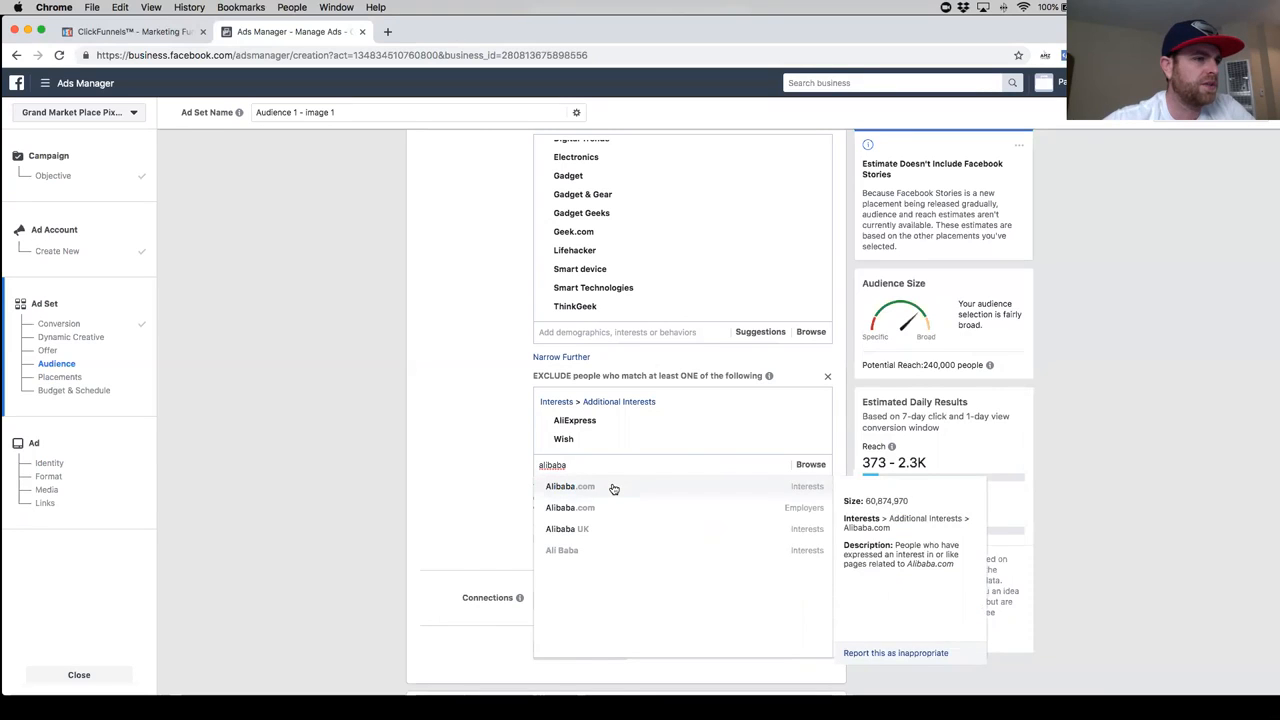
{"action": "left_click", "coordinate": [613, 488]}
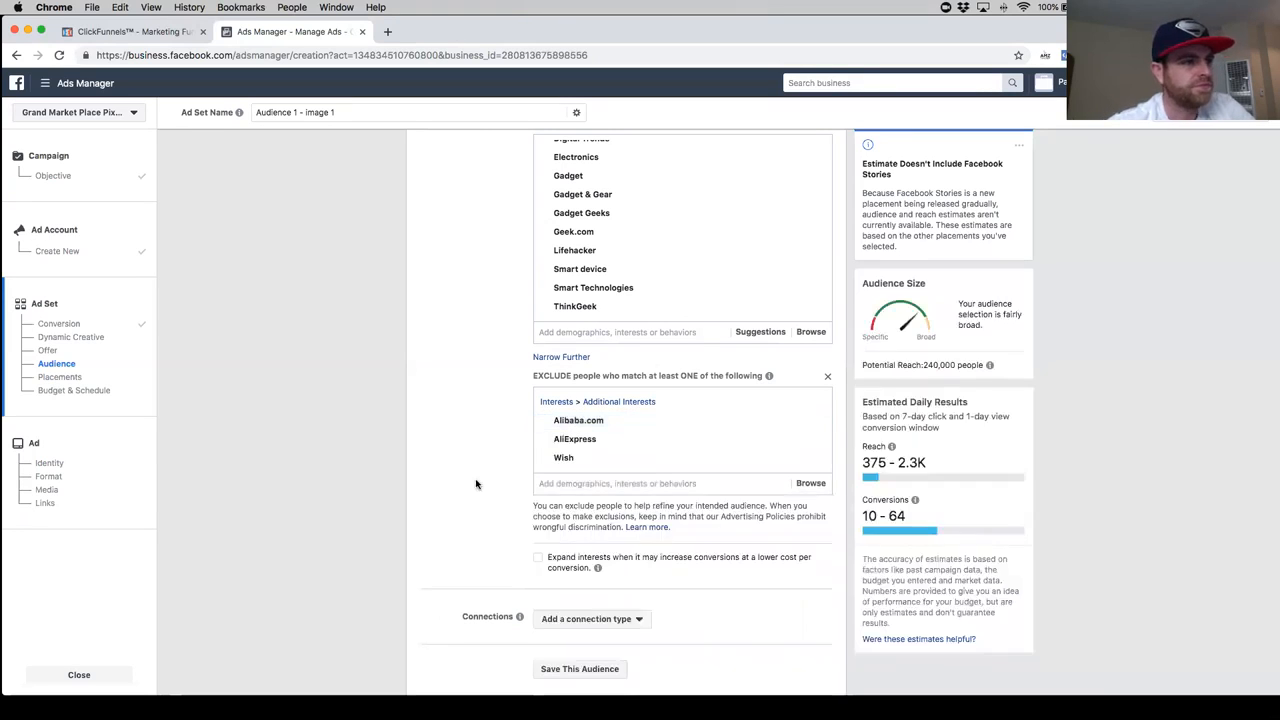
- Add the DHgate.com interest to the excluded people in detailed targeting
{"action": "mouse_move", "coordinate": [608, 462]}
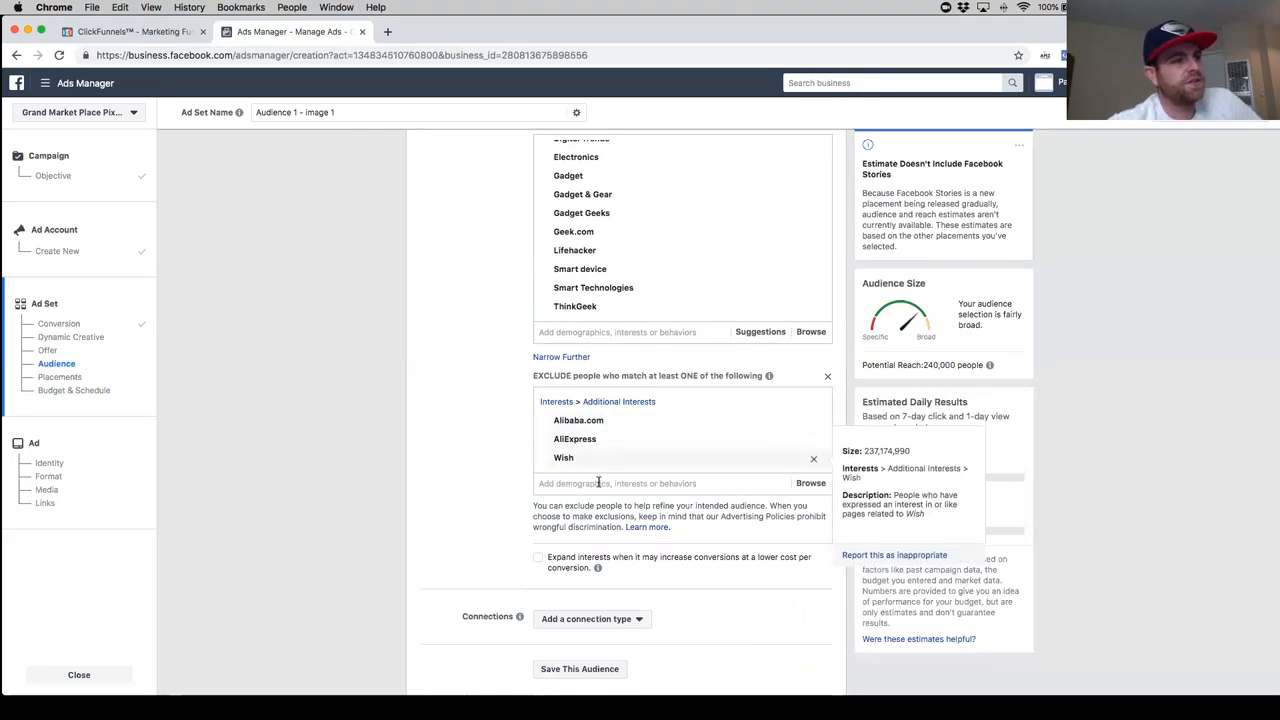
{"action": "left_click", "coordinate": [594, 483]}
{"action": "type", "text": "dh"}
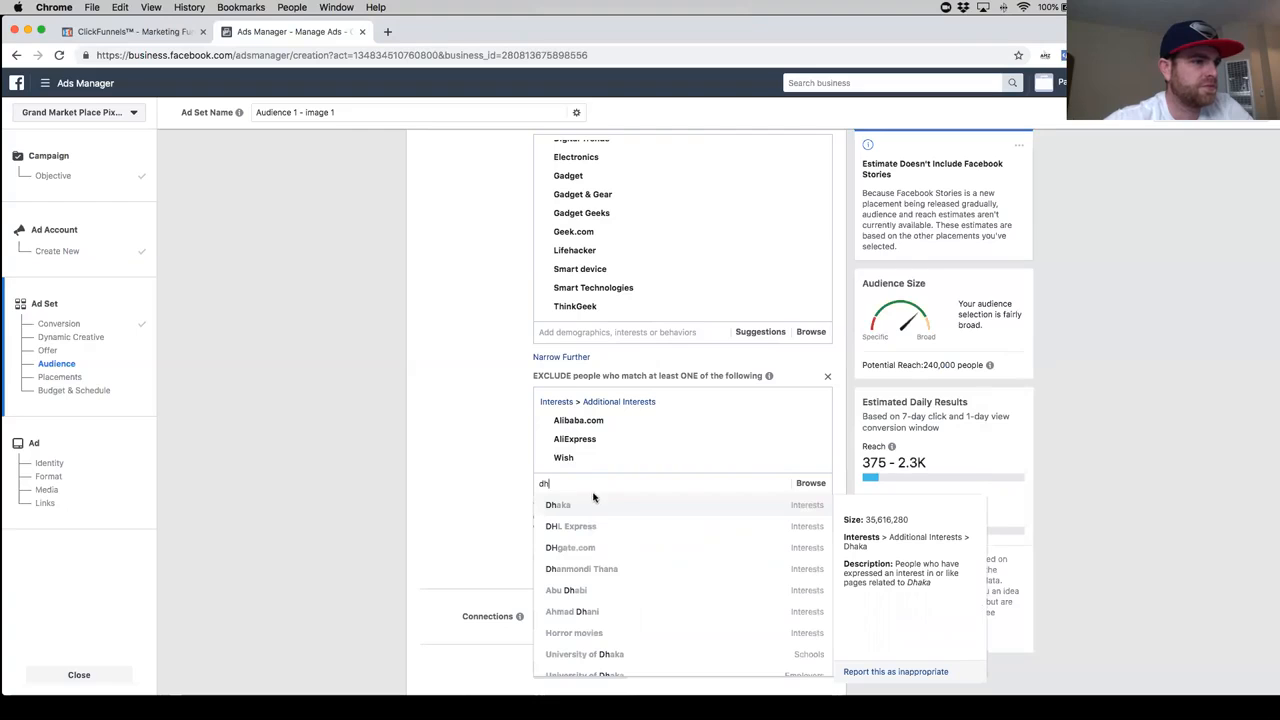
{"action": "left_click", "coordinate": [609, 549]}
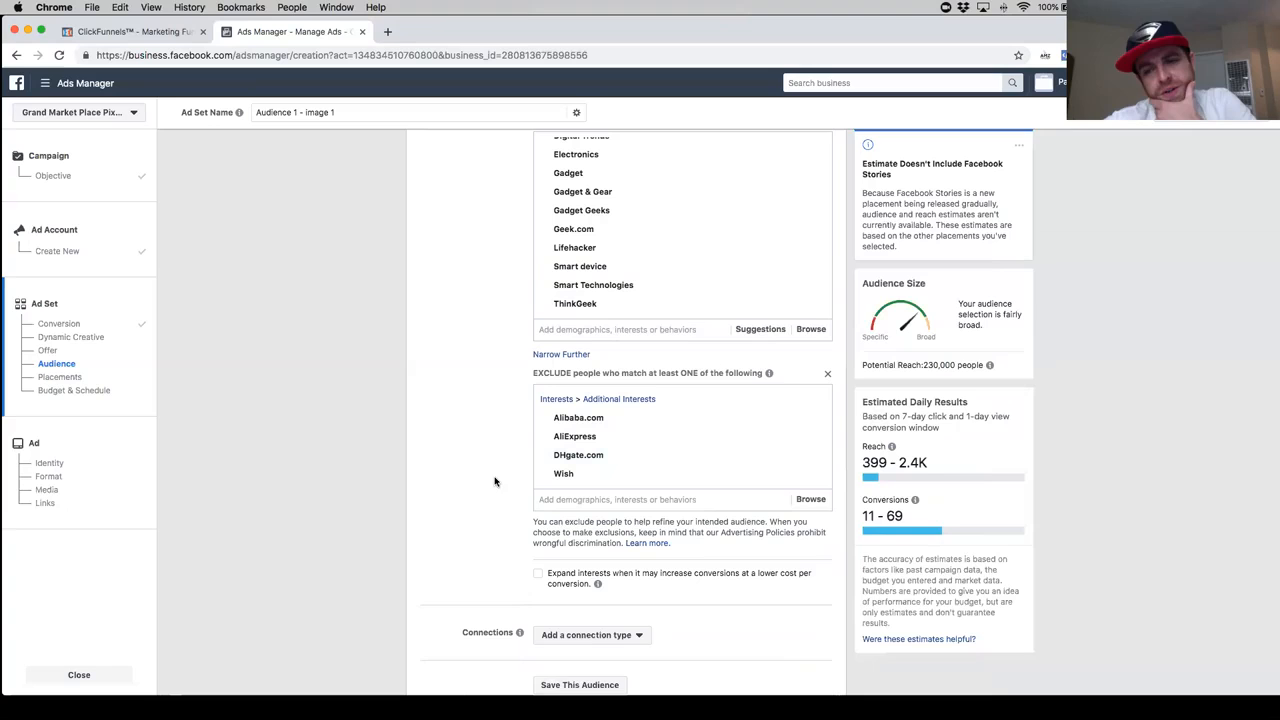
- Remove Wish and DHgate.com from the excluded interests
{"action": "scroll", "coordinate": [449, 435], "scroll_direction": "down", "scroll_amount": 1}
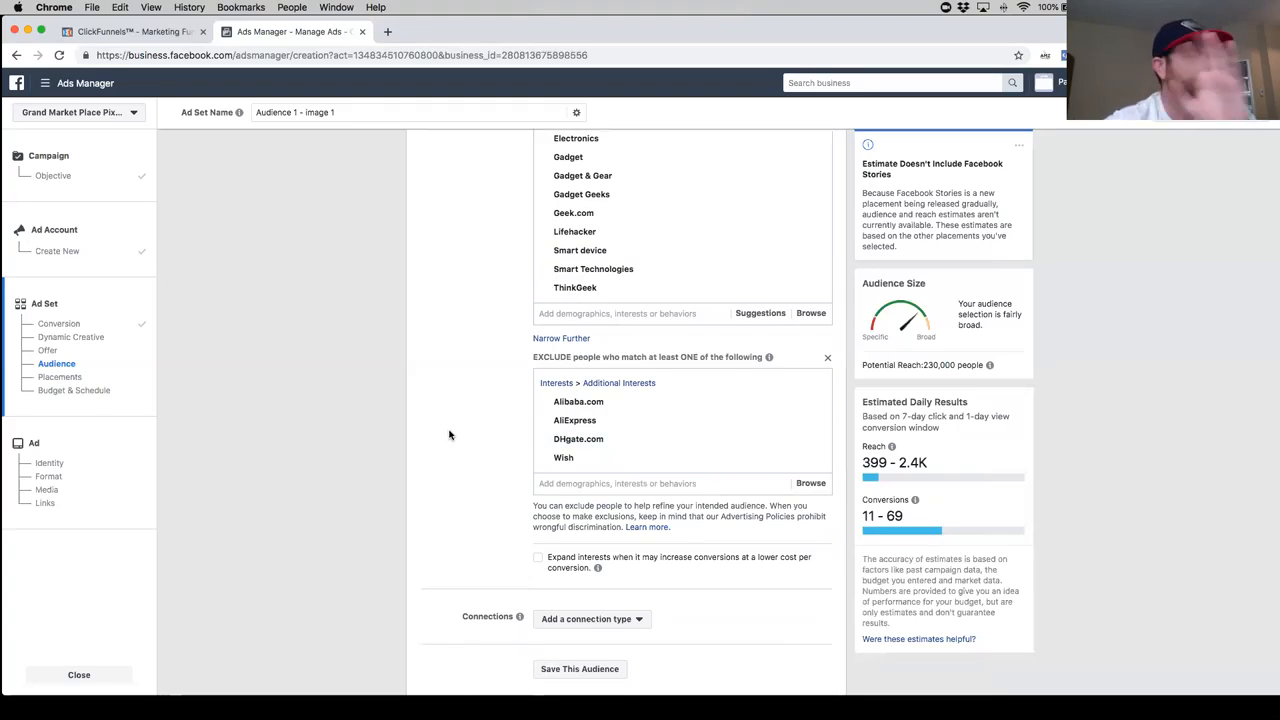
{"action": "scroll", "coordinate": [449, 435], "scroll_direction": "down", "scroll_amount": 1}
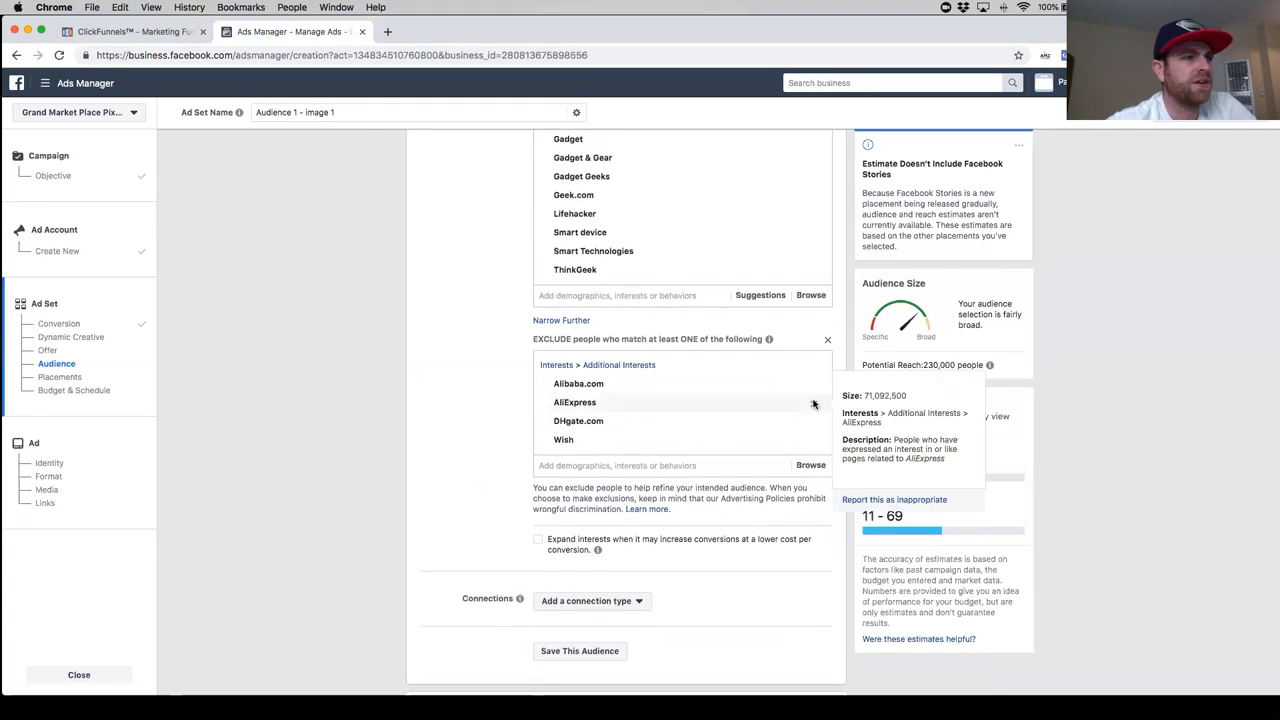
{"action": "scroll", "coordinate": [785, 440], "scroll_direction": "up", "scroll_amount": 1}
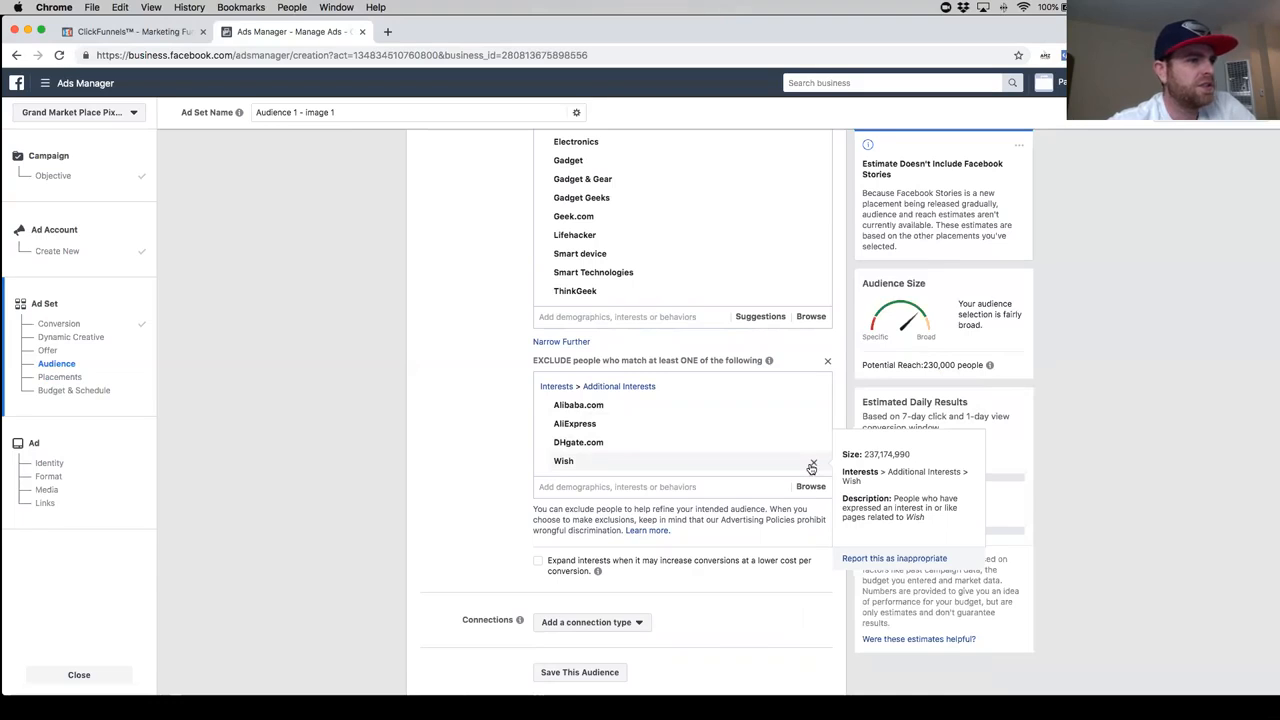
{"action": "left_click", "coordinate": [812, 465]}
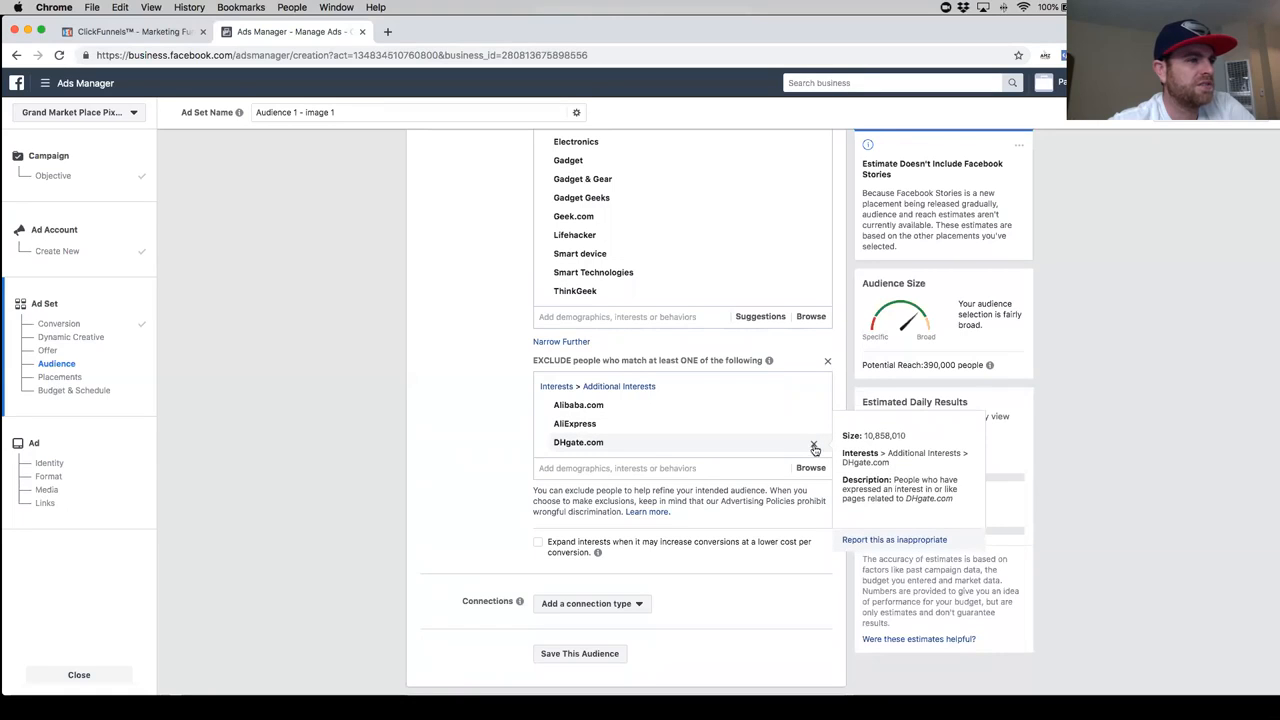
{"action": "left_click", "coordinate": [814, 446]}
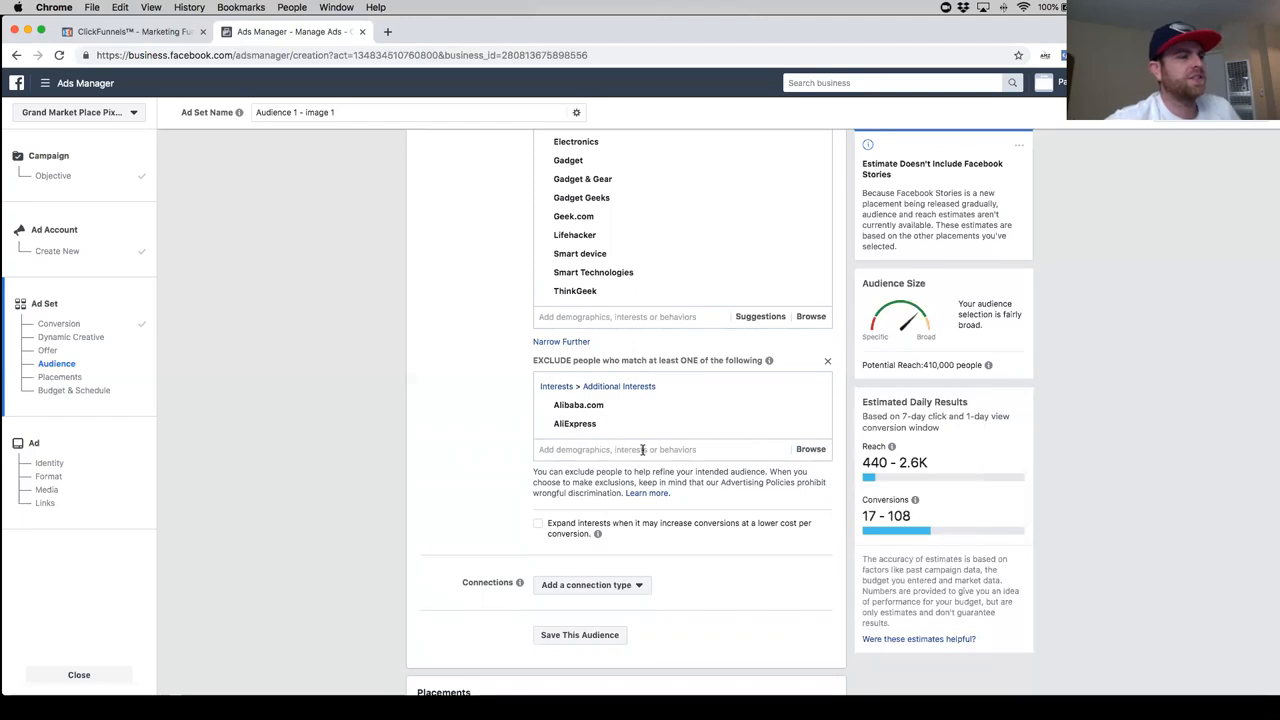
- Switch the ad set from automatic to edited placements and deselect the Messenger and Audience Network platforms
{"action": "scroll", "coordinate": [640, 500], "scroll_direction": "down", "scroll_amount": 4}
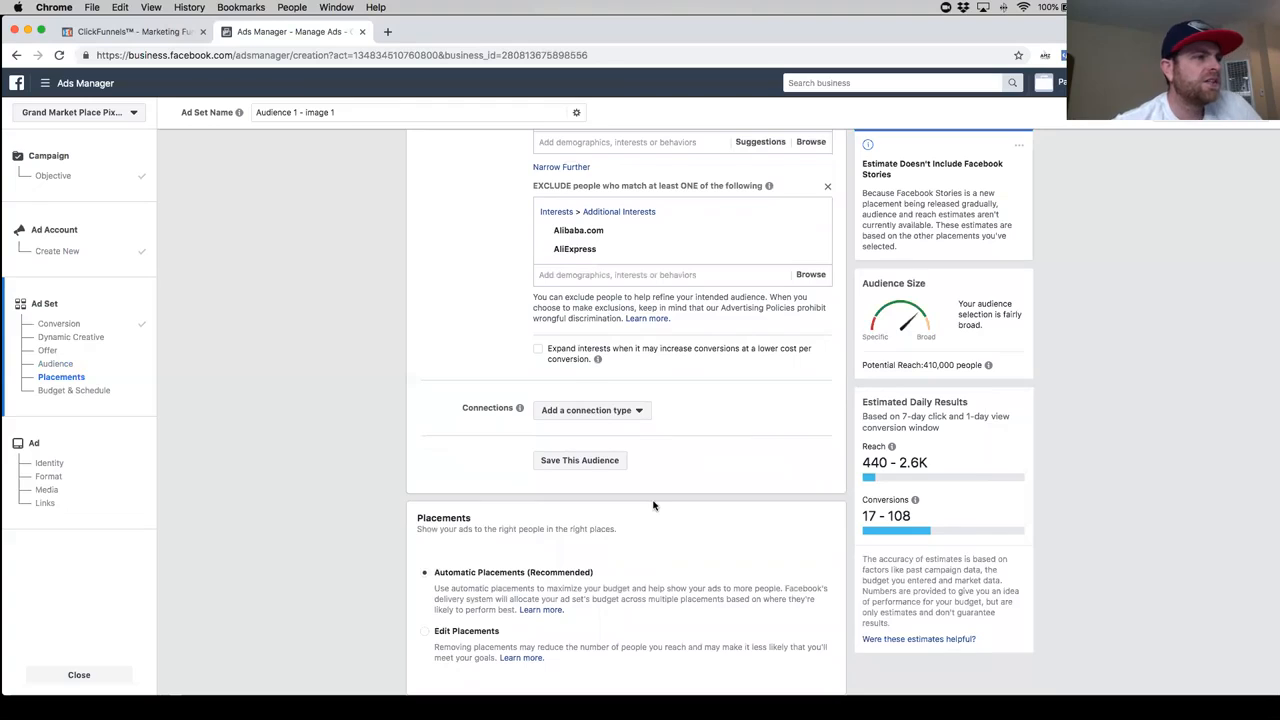
{"action": "scroll", "coordinate": [653, 505], "scroll_direction": "down", "scroll_amount": 1}
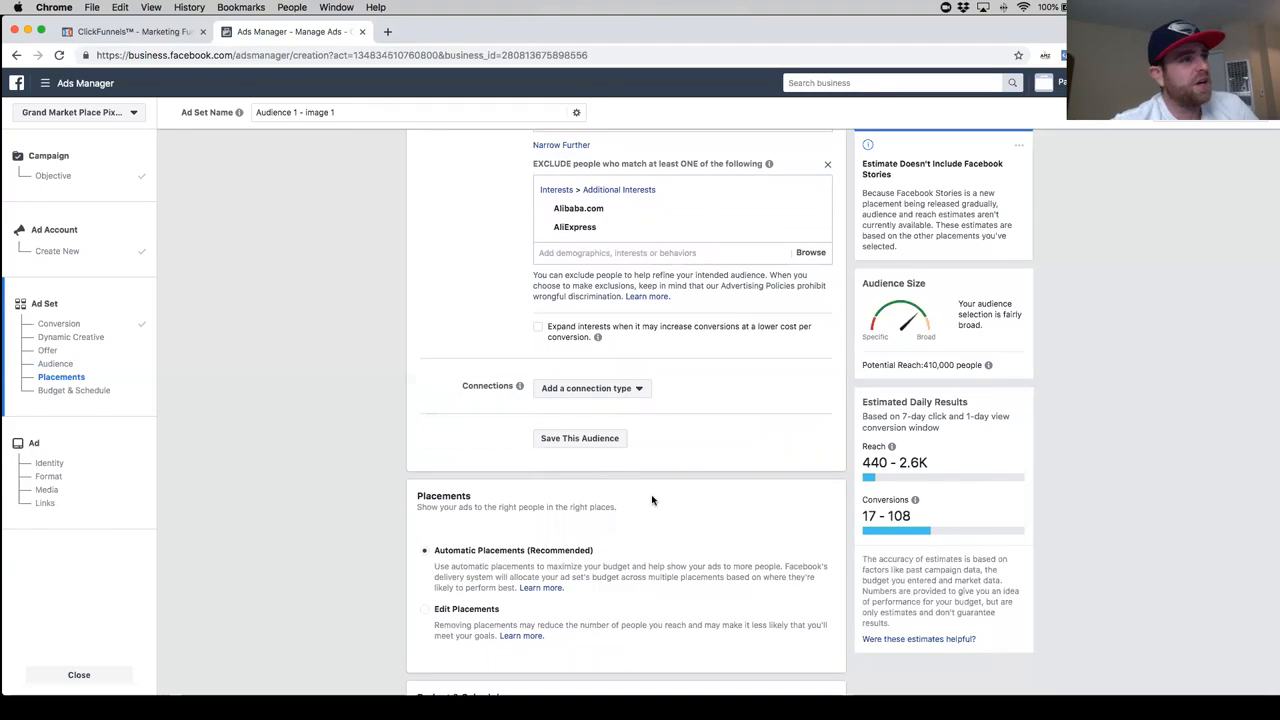
{"action": "scroll", "coordinate": [632, 520], "scroll_direction": "down", "scroll_amount": 5}
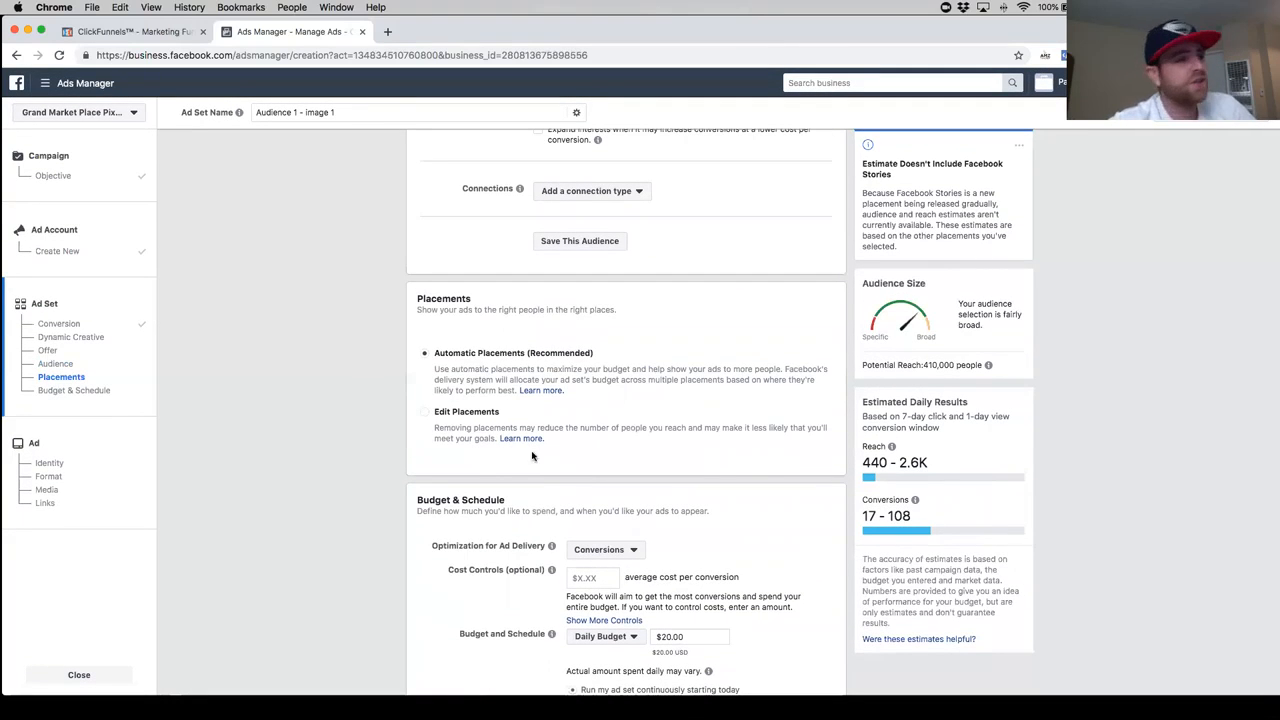
{"action": "left_click", "coordinate": [425, 412]}
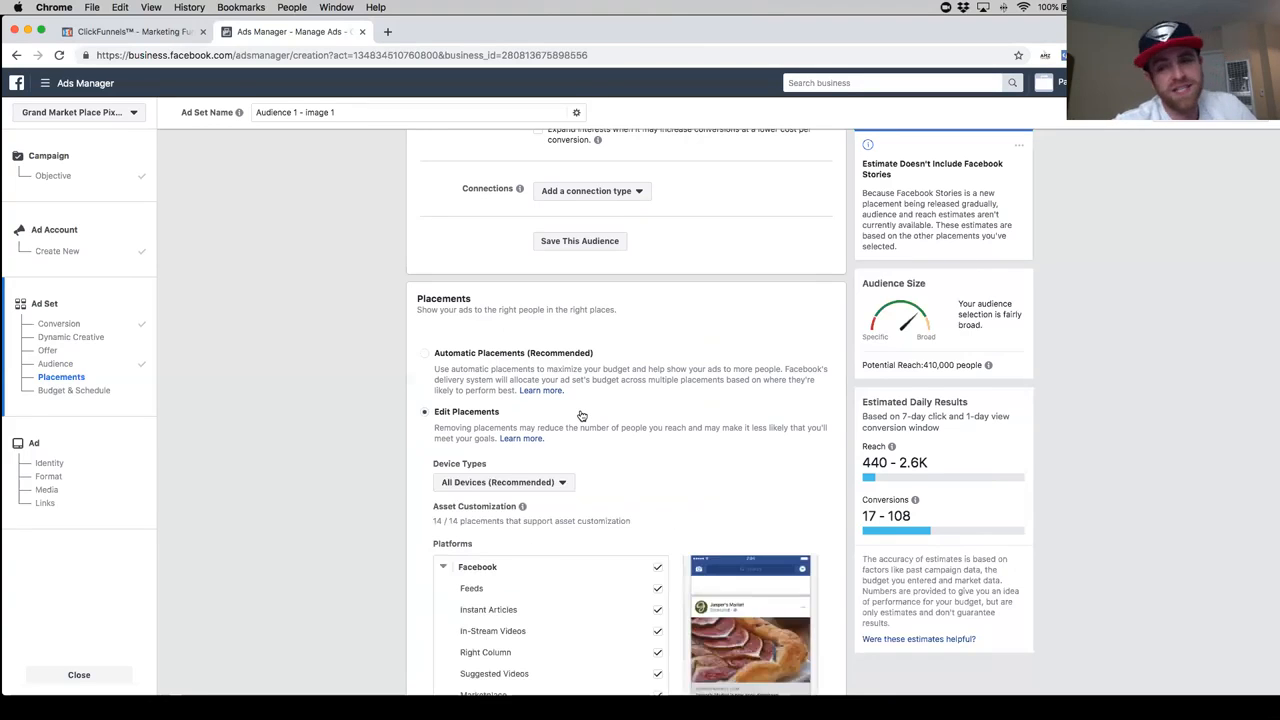
{"action": "scroll", "coordinate": [598, 430], "scroll_direction": "down", "scroll_amount": 7}
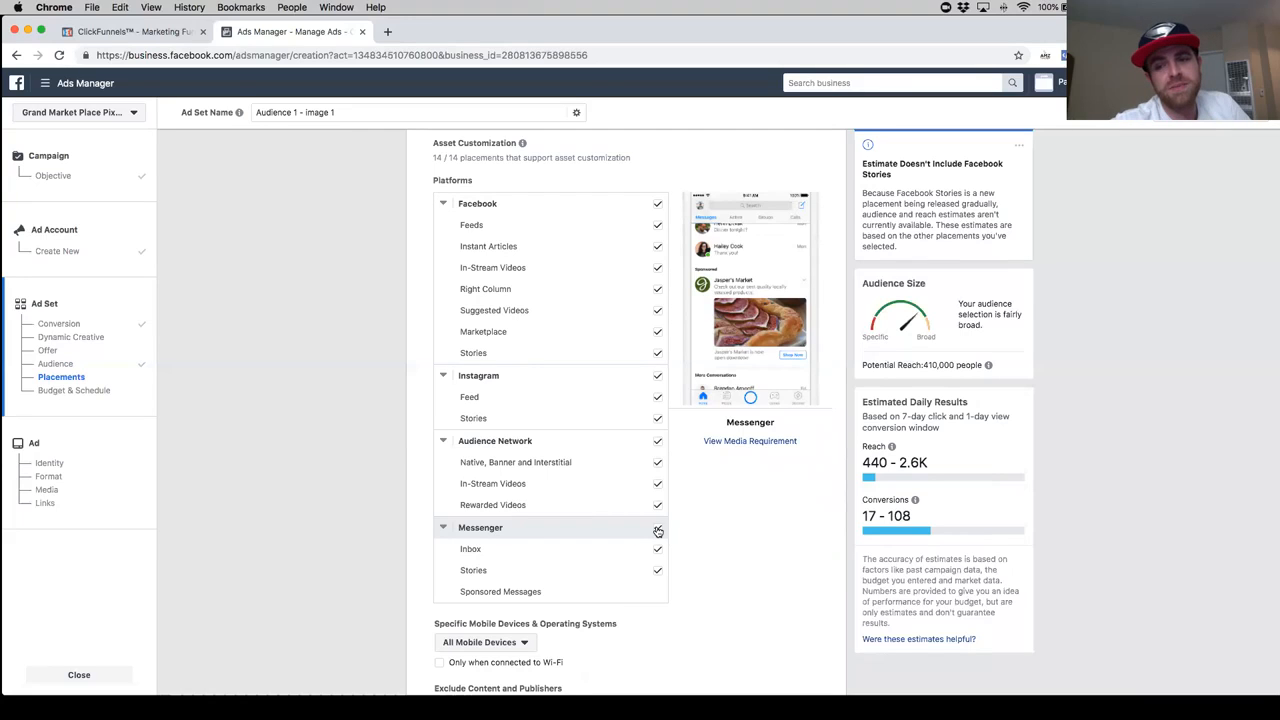
{"action": "left_click", "coordinate": [657, 529]}
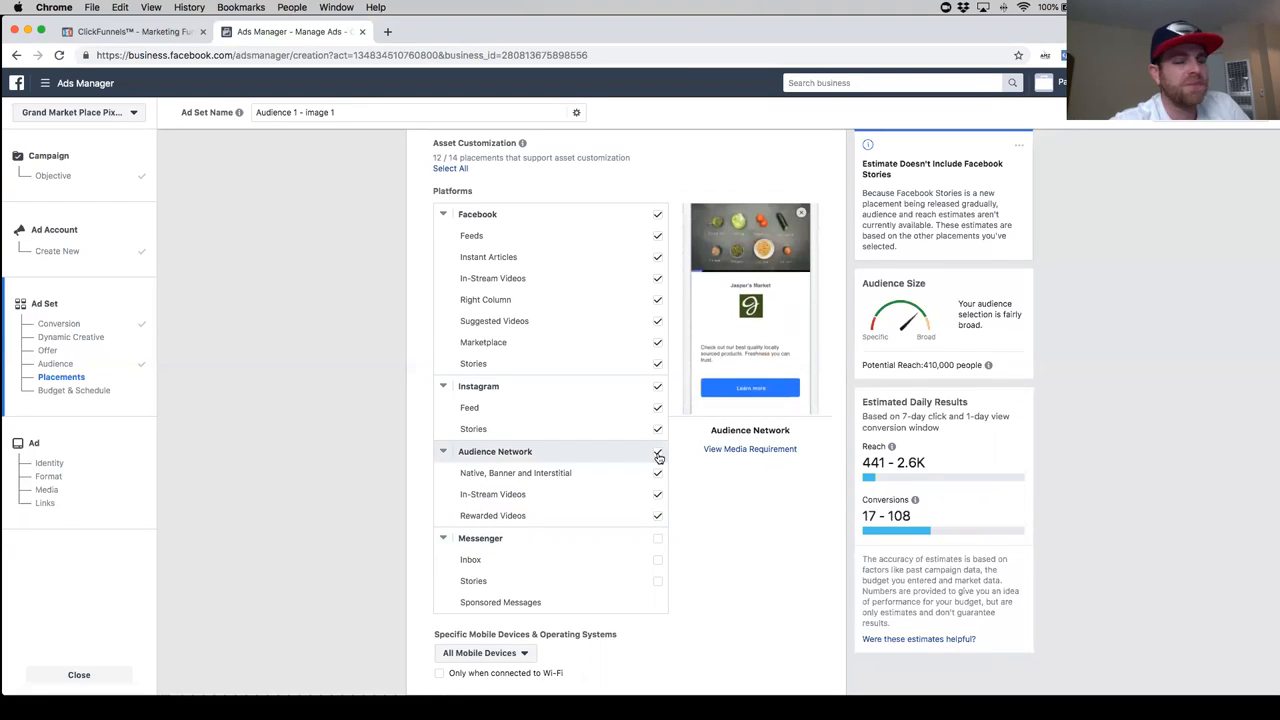
{"action": "left_click", "coordinate": [657, 452]}
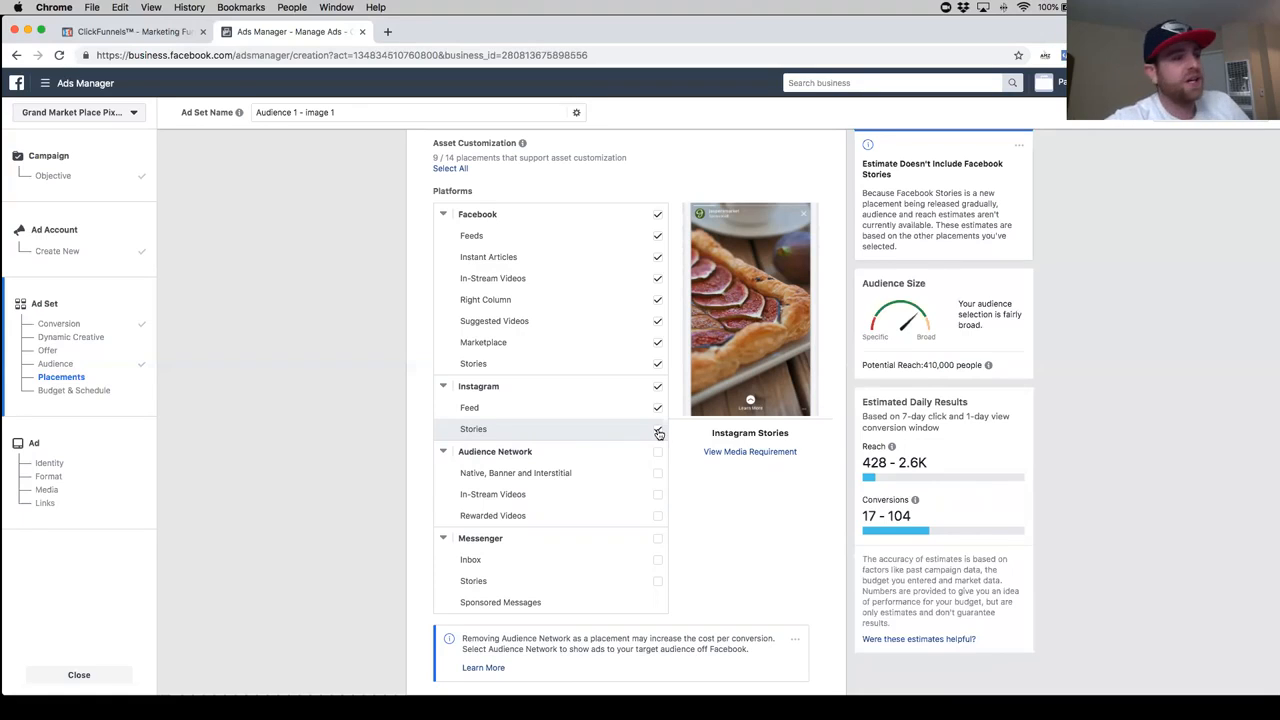
- Deselect the Stories placements under both Instagram and Facebook
{"action": "left_click", "coordinate": [658, 432]}
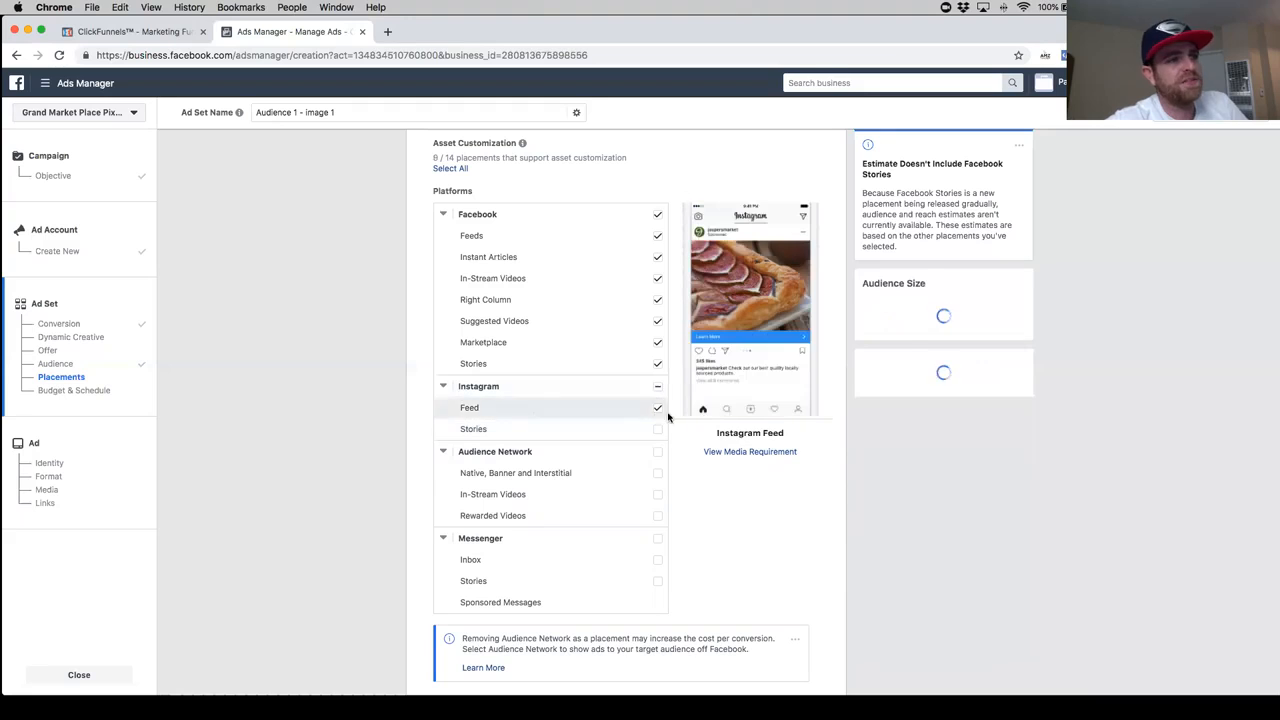
{"action": "scroll", "coordinate": [640, 416], "scroll_direction": "up", "scroll_amount": 1}
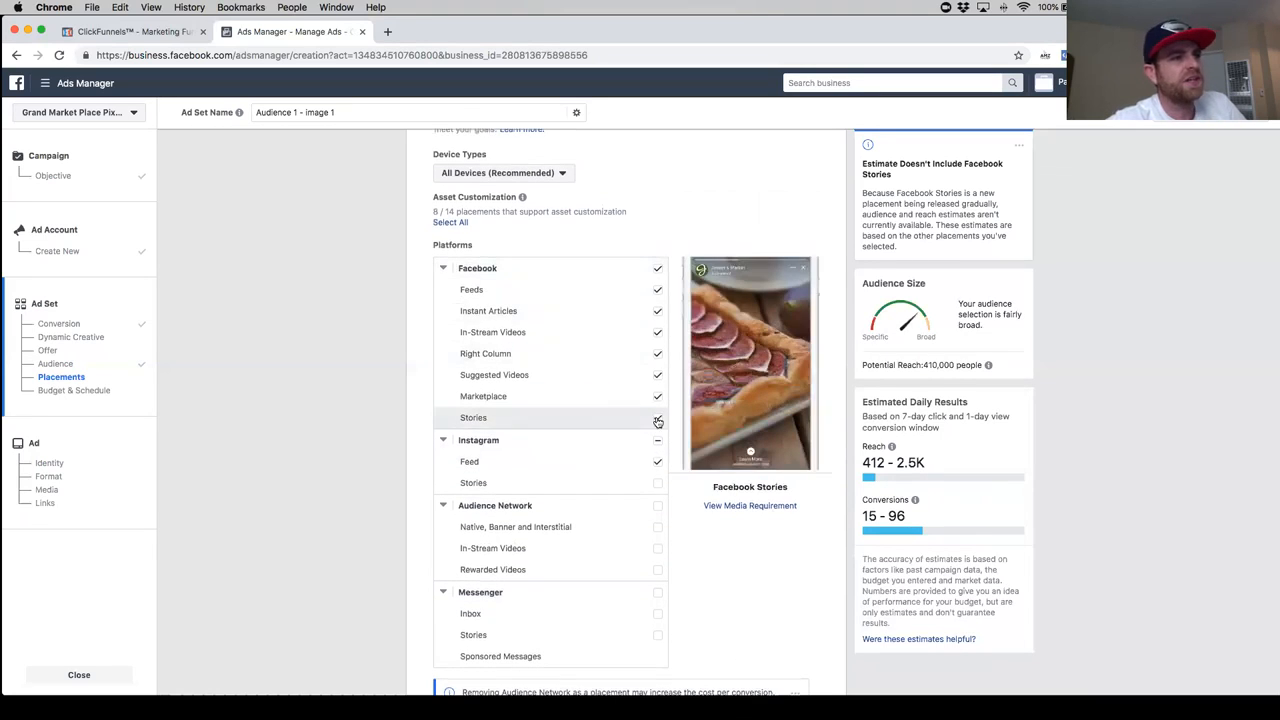
{"action": "left_click", "coordinate": [657, 420]}
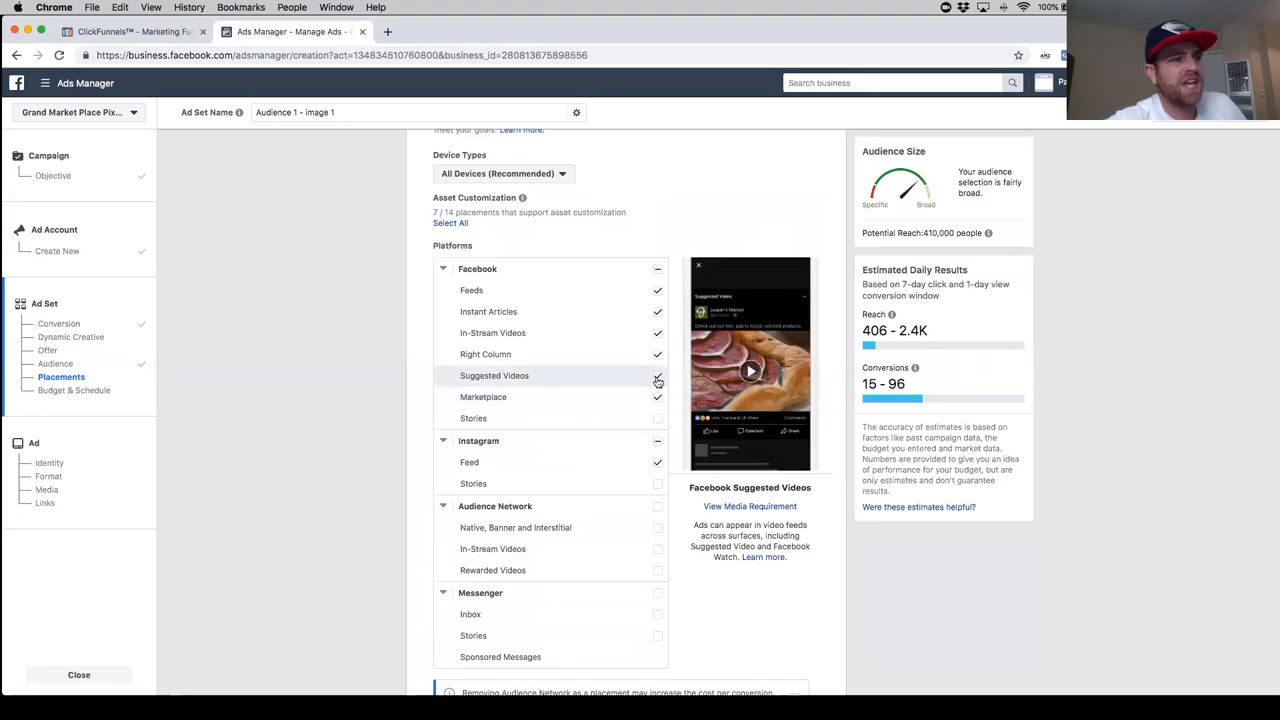
- Deselect the Suggested Videos, In-Stream Videos and Right Column placements under Facebook, keeping Instant Articles selected
{"action": "left_click", "coordinate": [657, 378]}
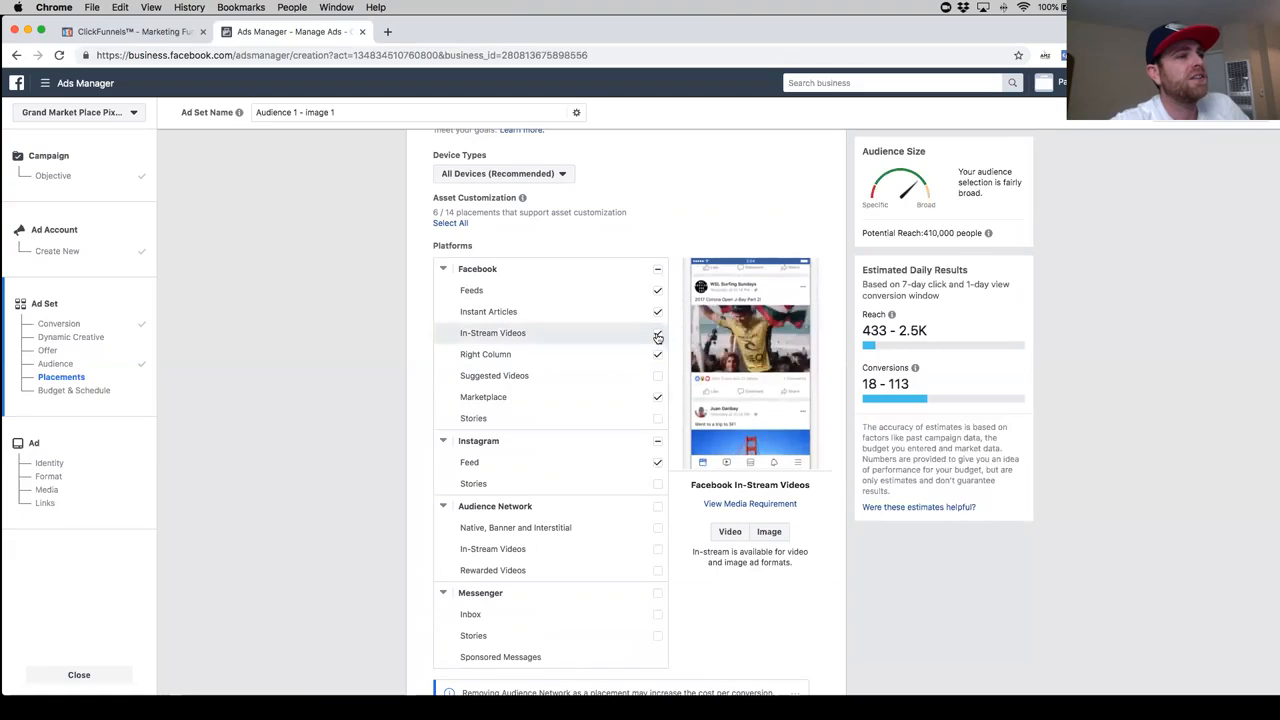
{"action": "left_click", "coordinate": [657, 335]}
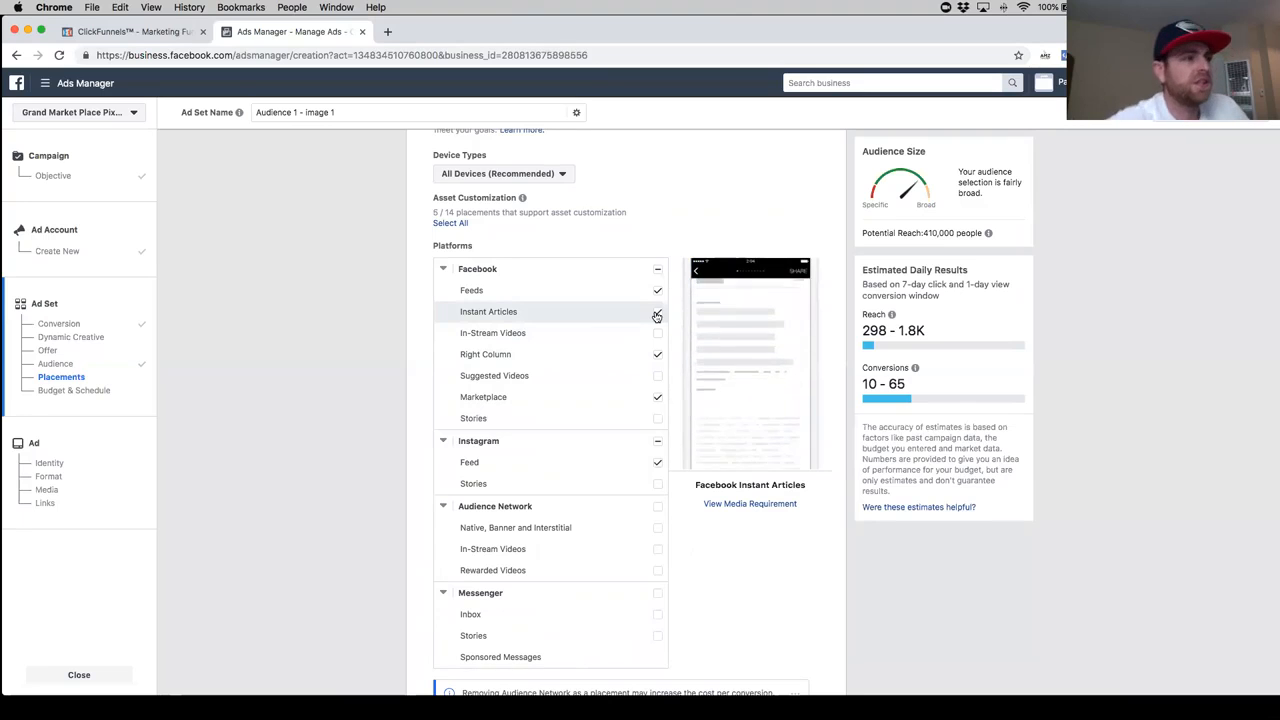
{"action": "left_click", "coordinate": [657, 314]}
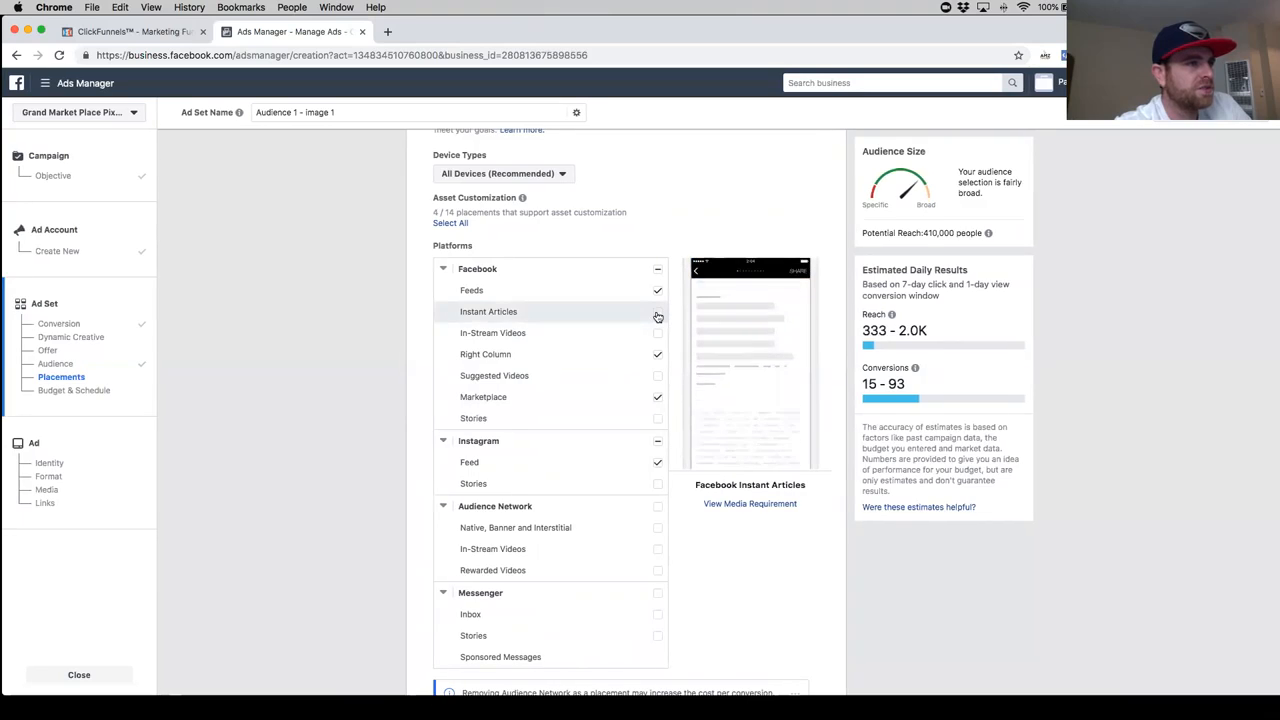
{"action": "left_click", "coordinate": [657, 316]}
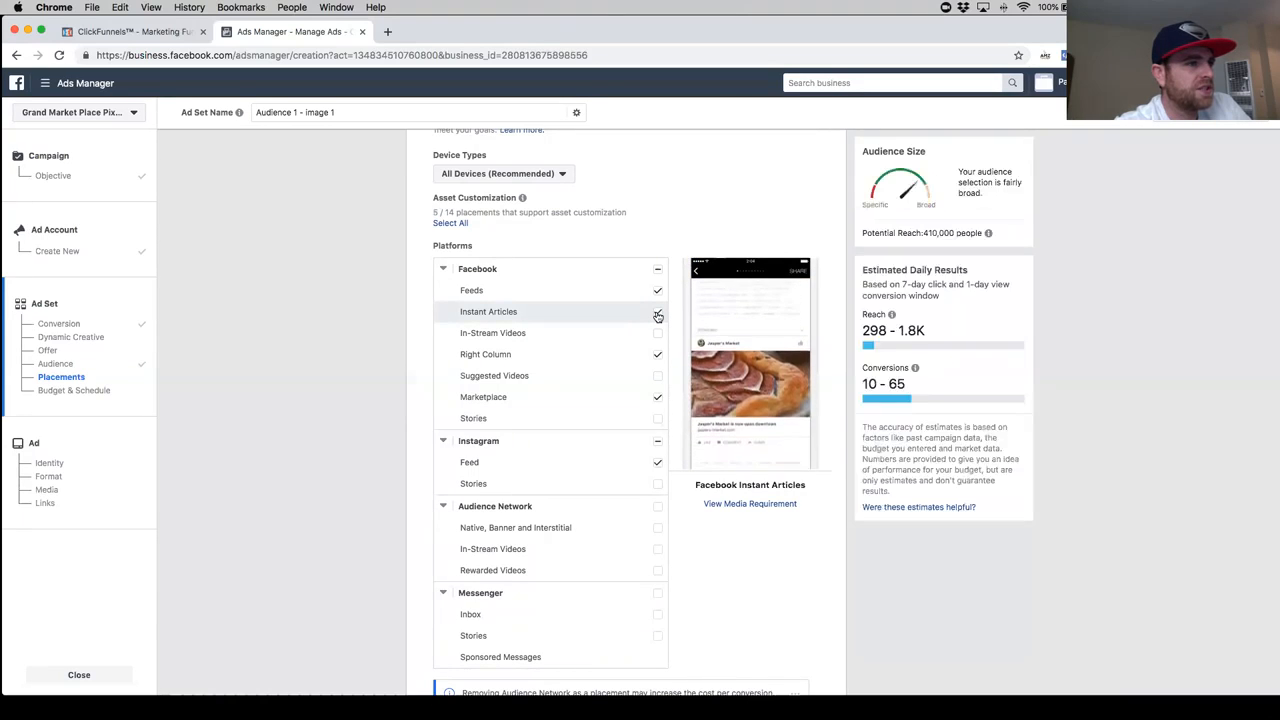
{"action": "left_click", "coordinate": [658, 316]}
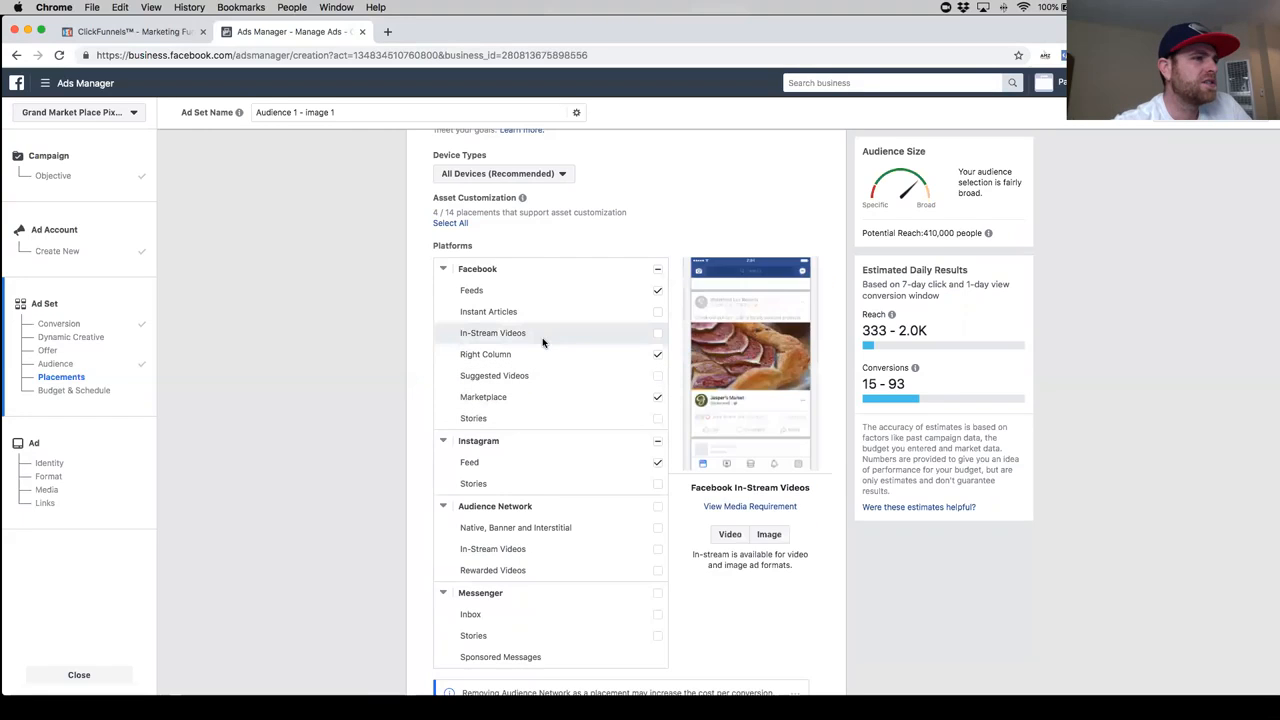
{"action": "left_click", "coordinate": [658, 356]}
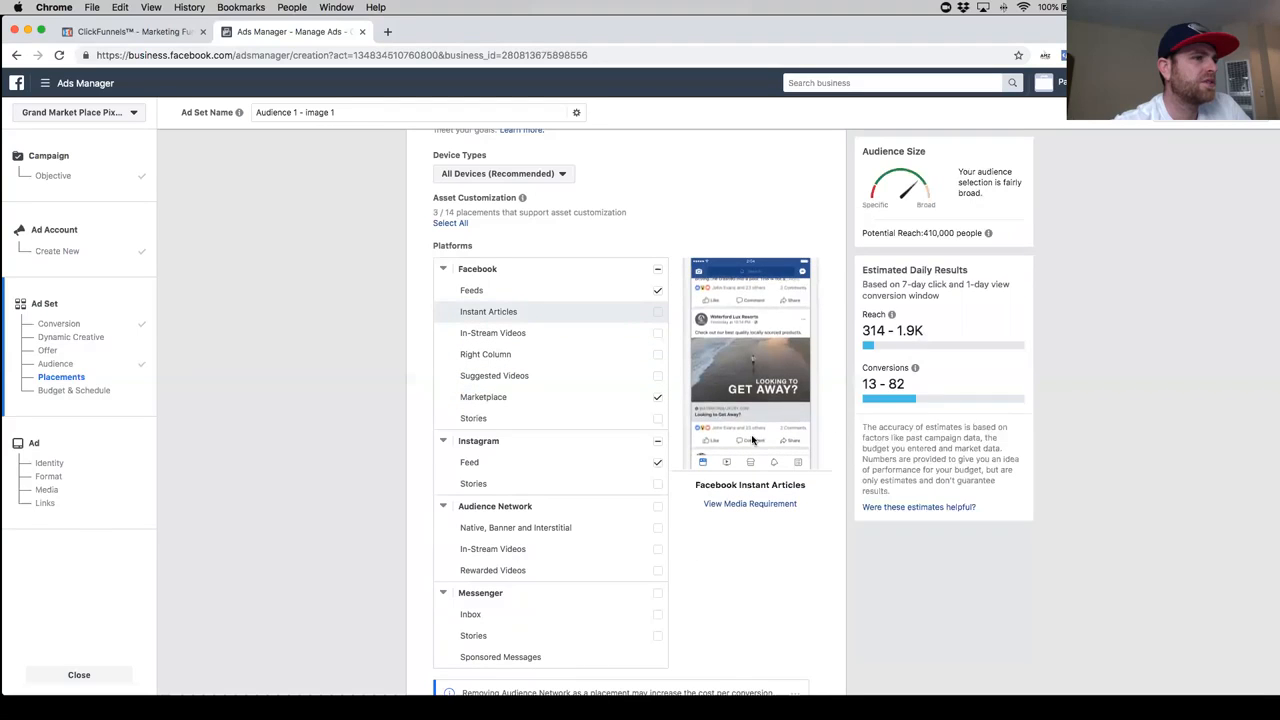
{"action": "left_click", "coordinate": [658, 312]}
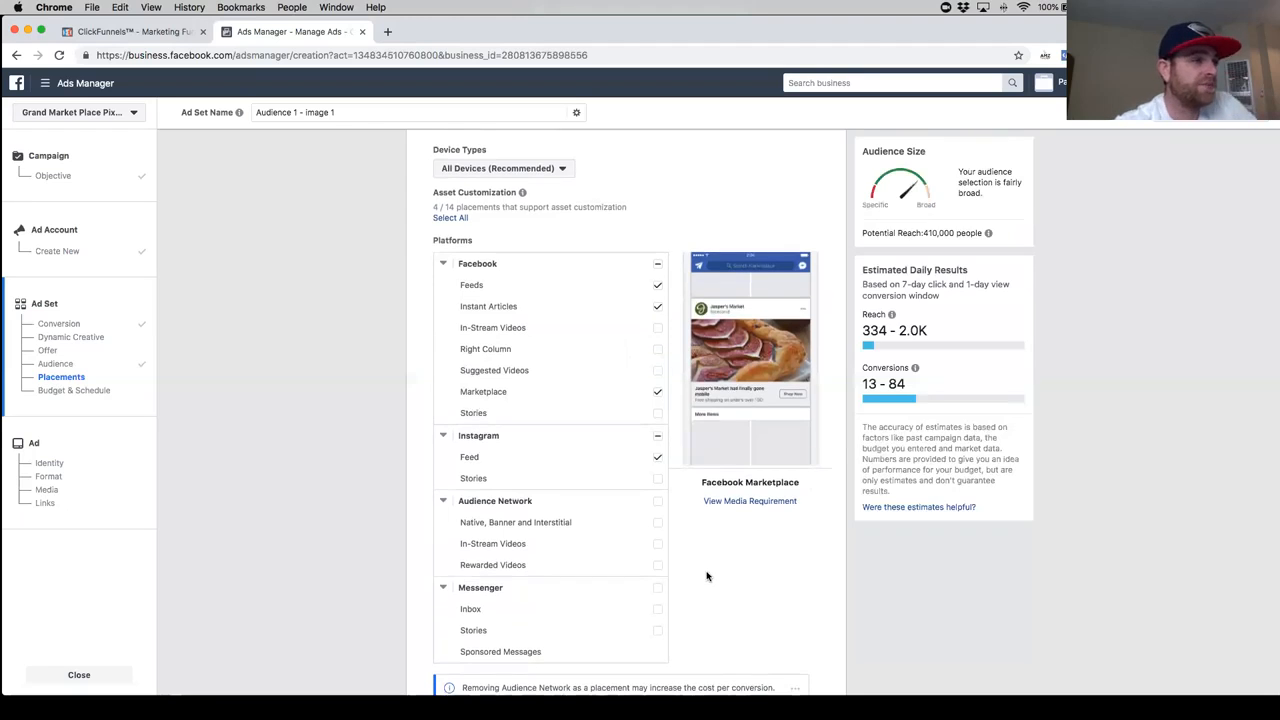
- Limit mobile delivery to devices connected to Wi-Fi and review the device options, keeping All Mobile Devices
{"action": "scroll", "coordinate": [706, 576], "scroll_direction": "down", "scroll_amount": 5}
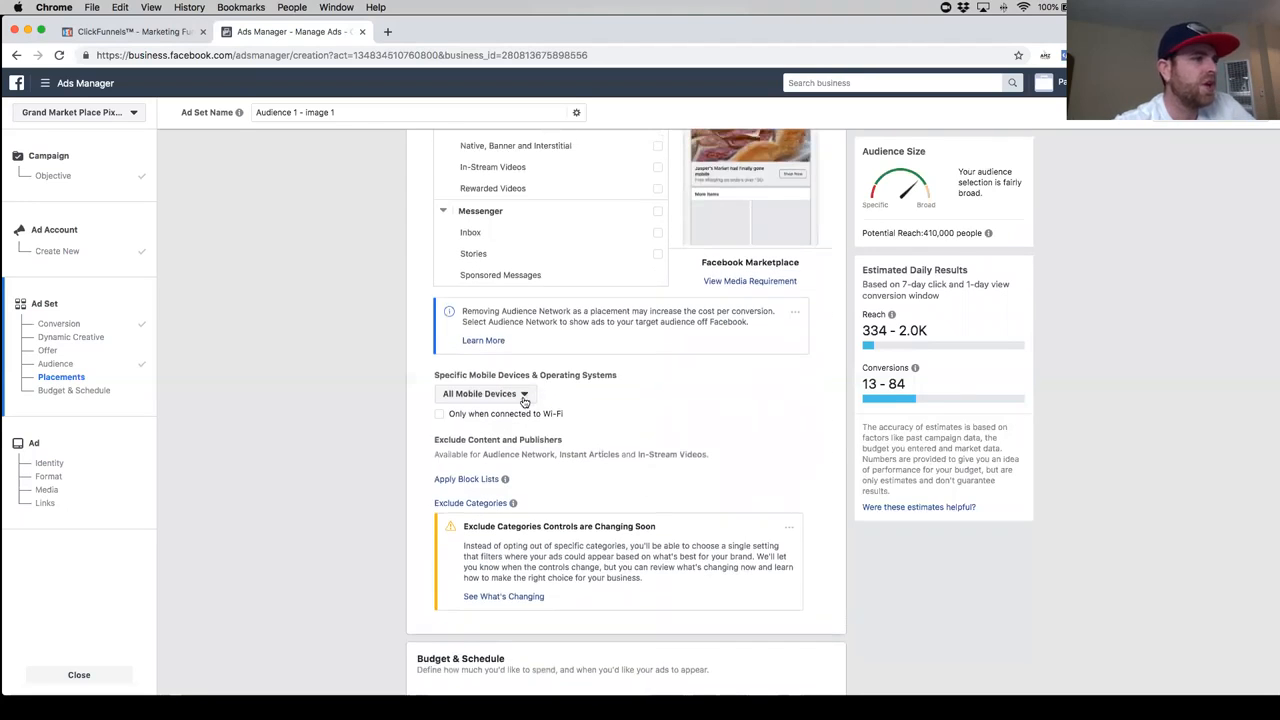
{"action": "scroll", "coordinate": [500, 402], "scroll_direction": "down", "scroll_amount": 1}
{"action": "left_click", "coordinate": [439, 393]}
{"action": "scroll", "coordinate": [704, 438], "scroll_direction": "down", "scroll_amount": 1}
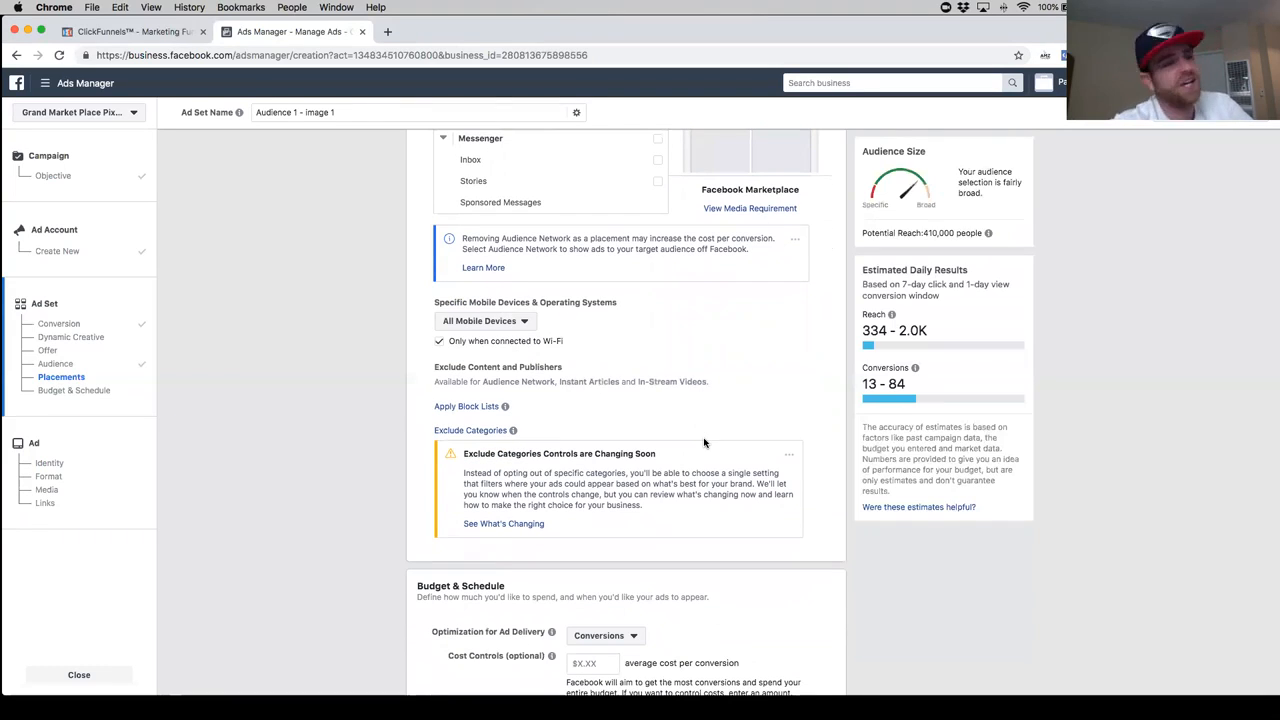
{"action": "left_click", "coordinate": [524, 322]}
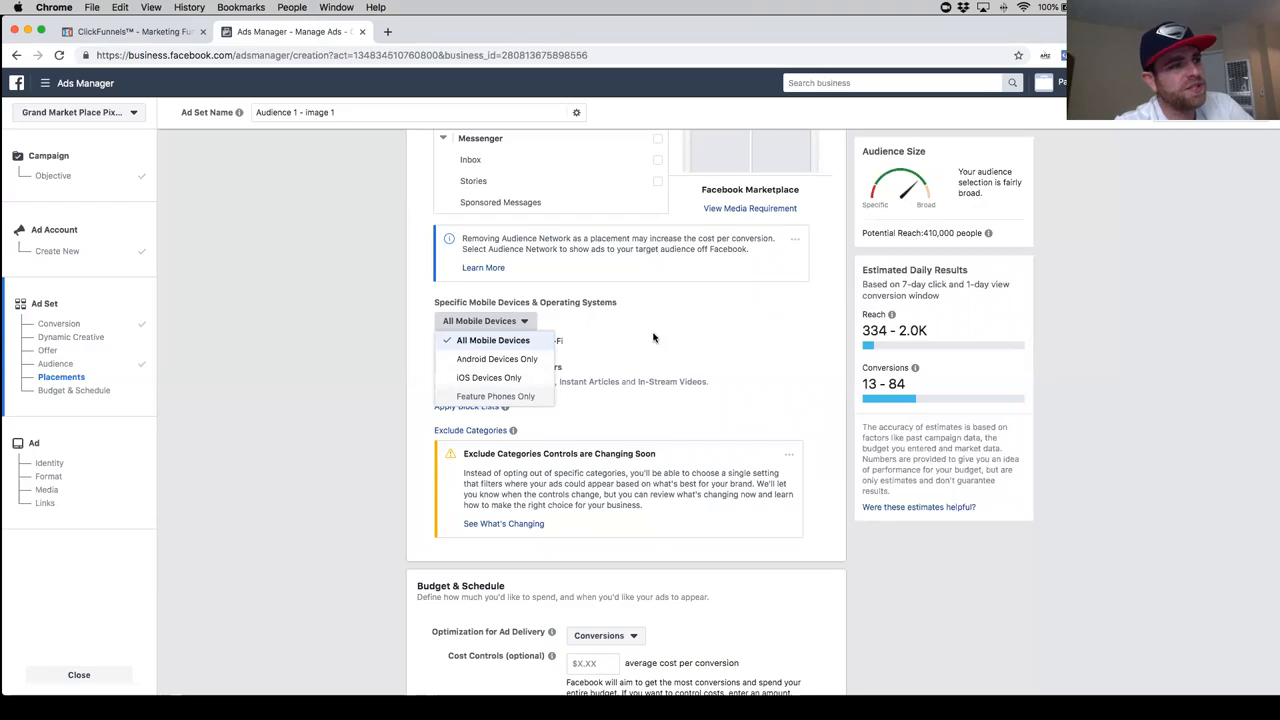
{"action": "left_click", "coordinate": [632, 372]}
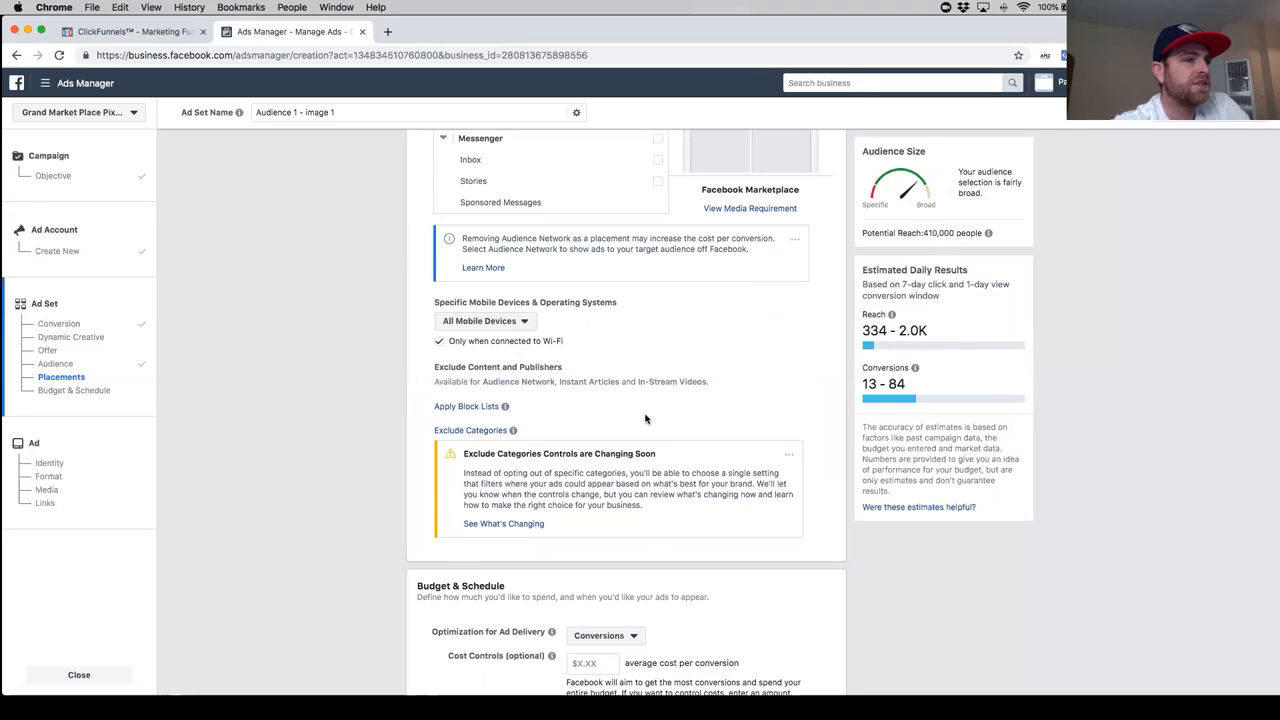
- Set the ad set's daily budget to $5.00 in Budget & Schedule
{"action": "scroll", "coordinate": [645, 419], "scroll_direction": "down", "scroll_amount": 1}
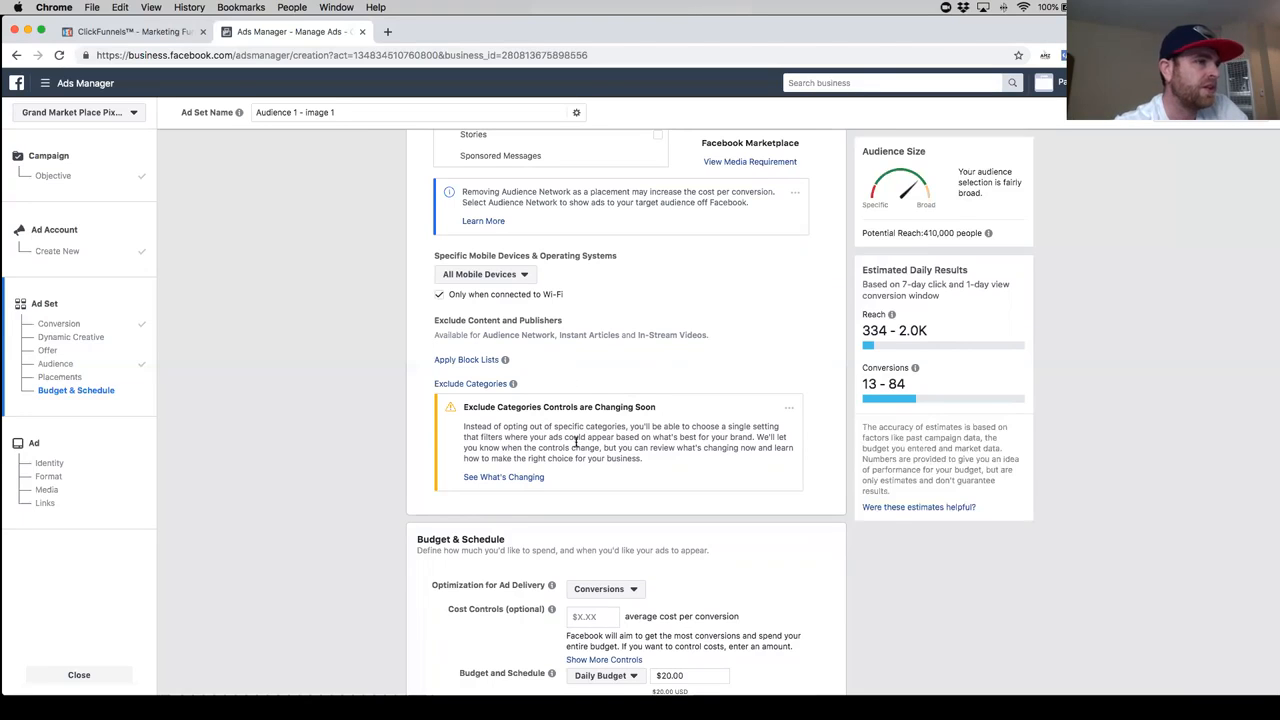
{"action": "scroll", "coordinate": [575, 441], "scroll_direction": "down", "scroll_amount": 5}
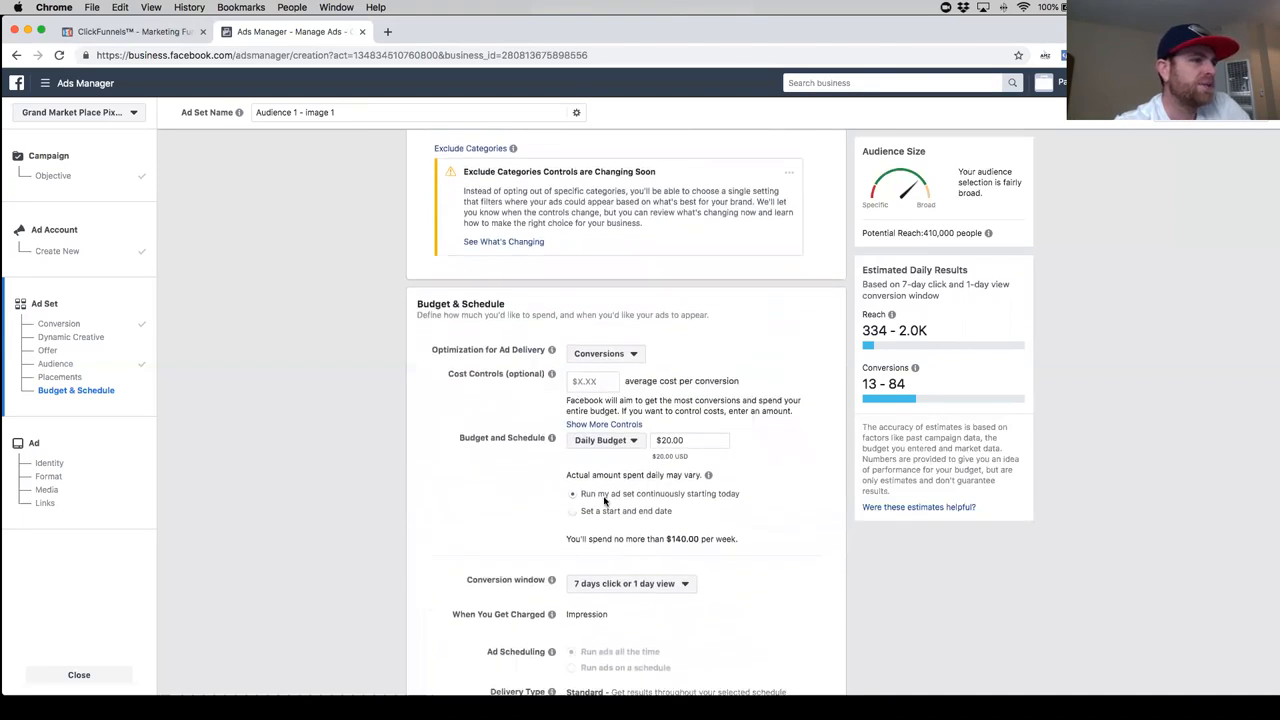
{"action": "scroll", "coordinate": [676, 453], "scroll_direction": "down", "scroll_amount": 1}
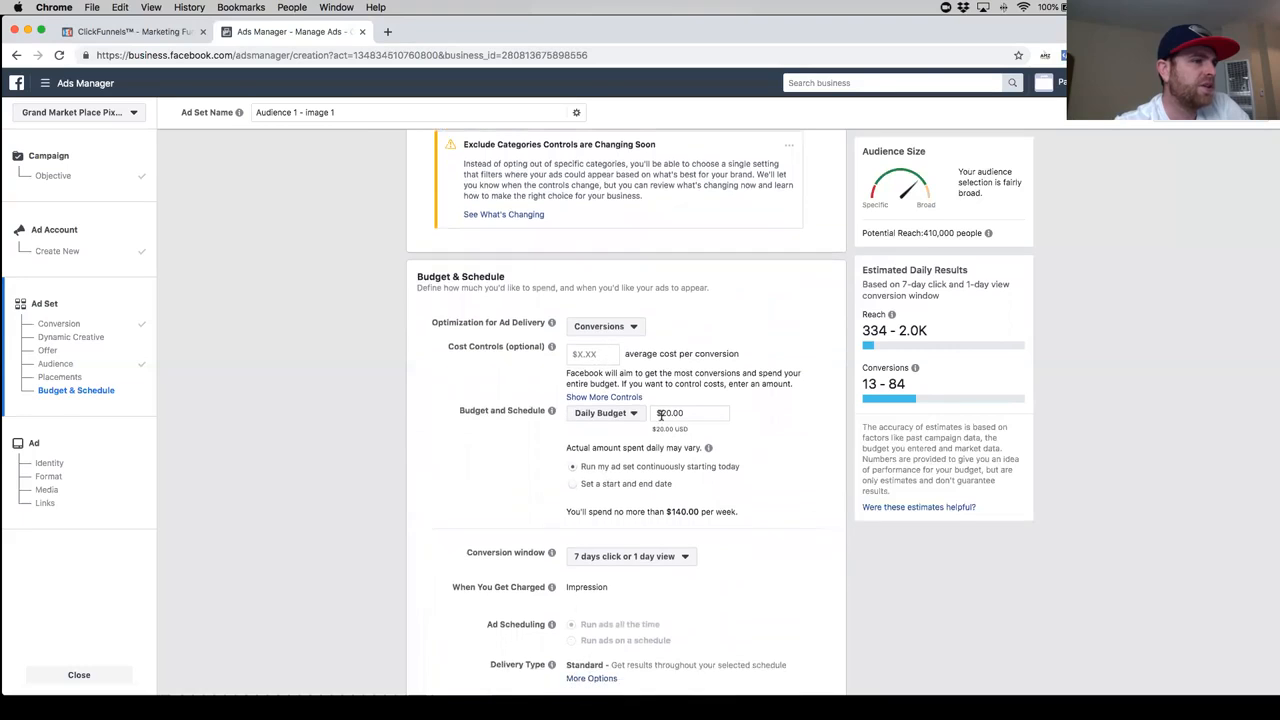
{"action": "triple_click", "coordinate": [658, 412]}
{"action": "type", "text": "5"}
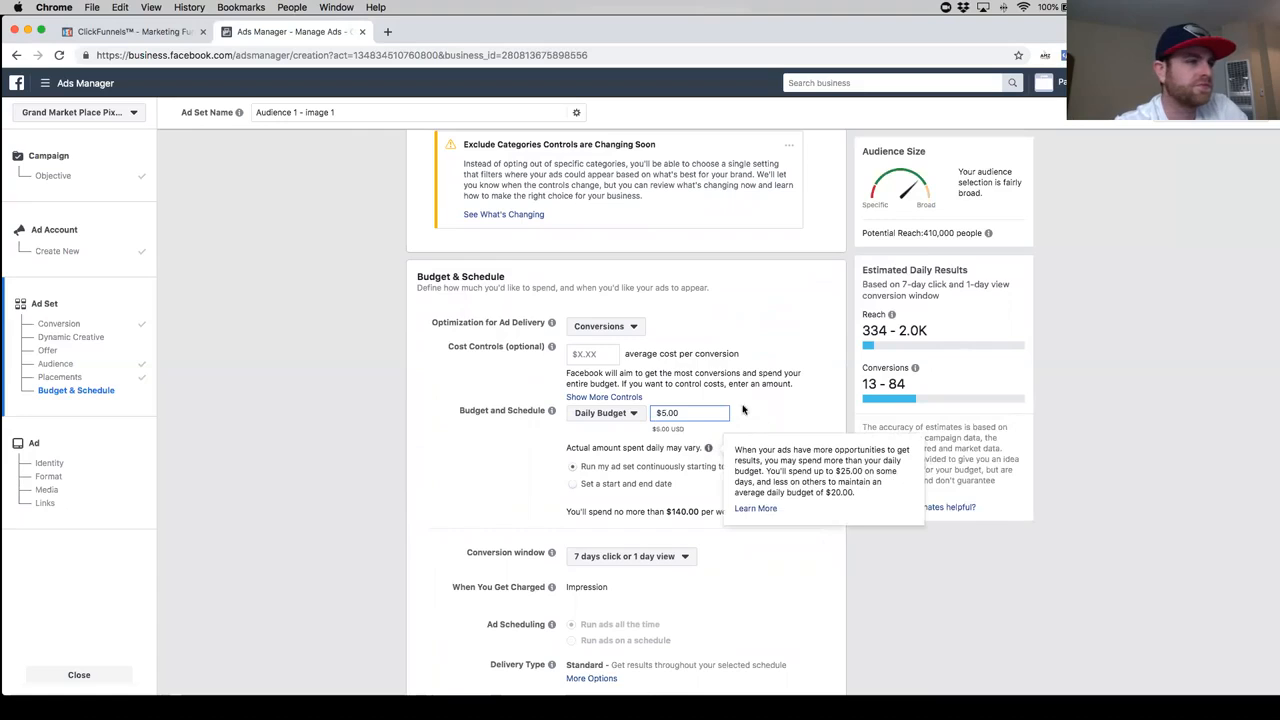
{"action": "scroll", "coordinate": [474, 473], "scroll_direction": "down", "scroll_amount": 1}
{"action": "scroll", "coordinate": [474, 473], "scroll_direction": "down", "scroll_amount": 1}
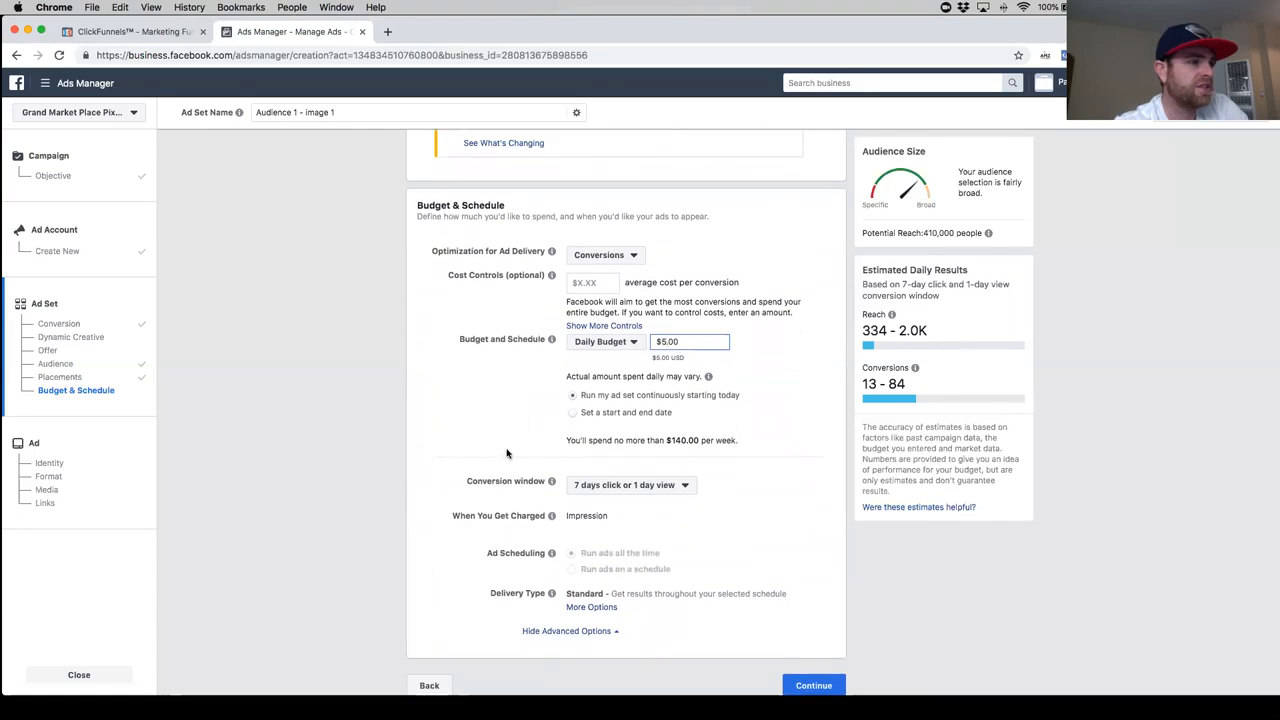
{"action": "scroll", "coordinate": [506, 453], "scroll_direction": "down", "scroll_amount": 1}
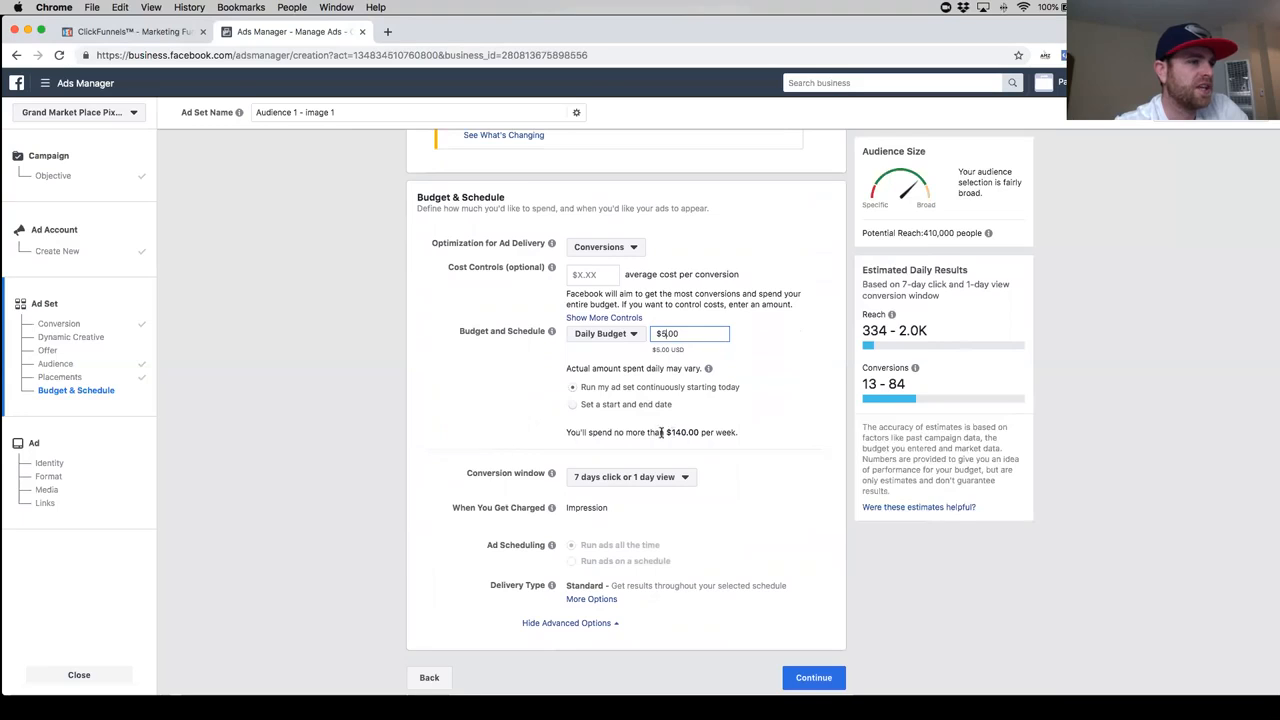
{"action": "left_click", "coordinate": [714, 432]}
{"action": "left_click", "coordinate": [509, 433]}
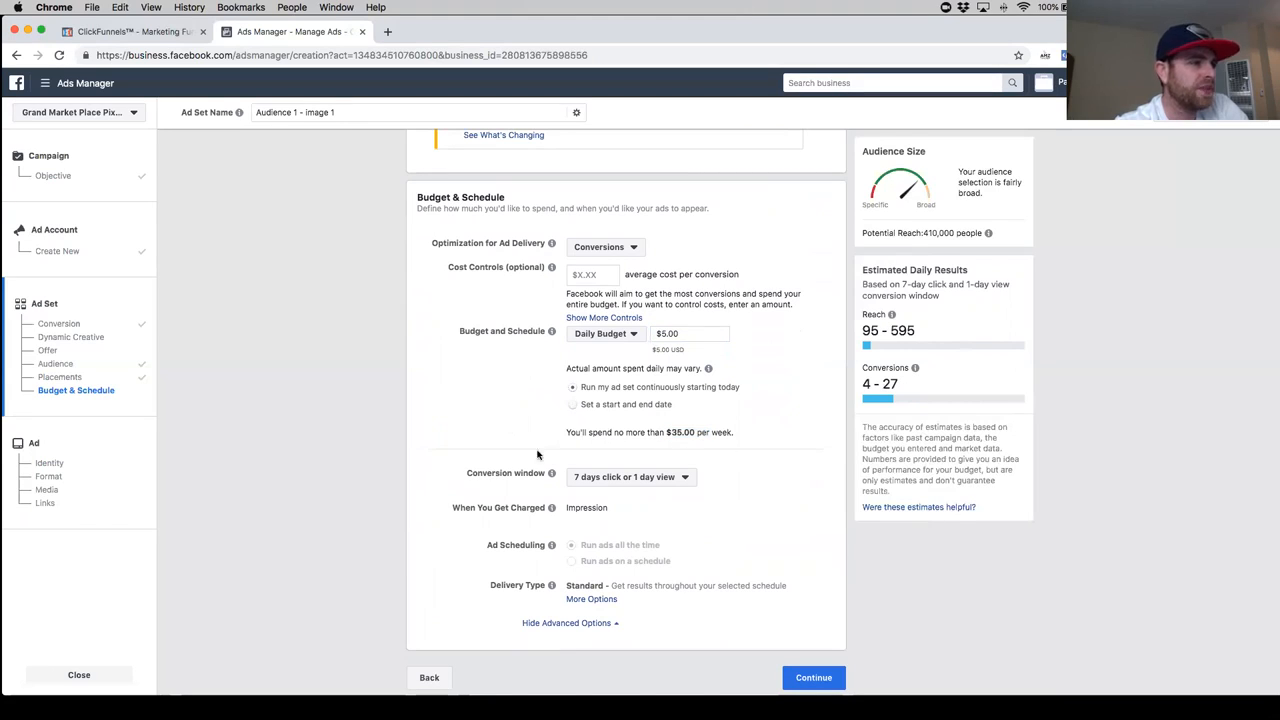
- Continue to the ad setup and choose Grand Market Place as the ad's Facebook Page
{"action": "scroll", "coordinate": [537, 453], "scroll_direction": "down", "scroll_amount": 1}
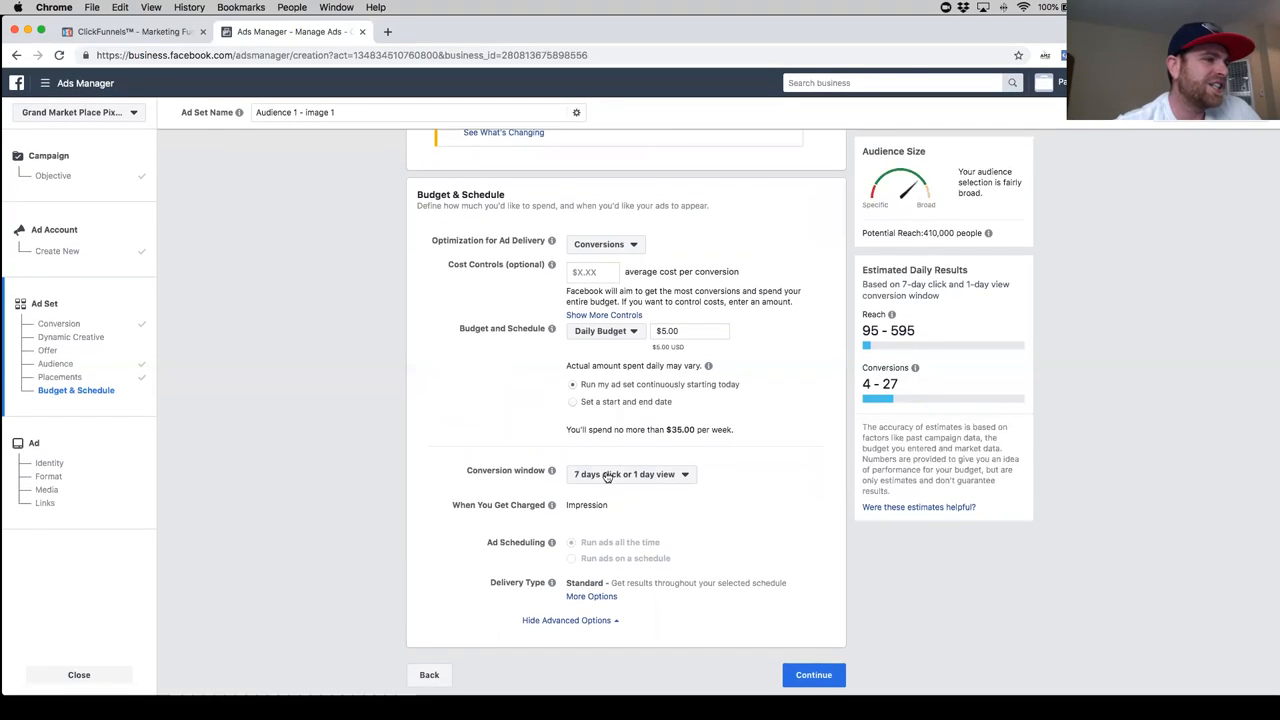
{"action": "left_click", "coordinate": [808, 676]}
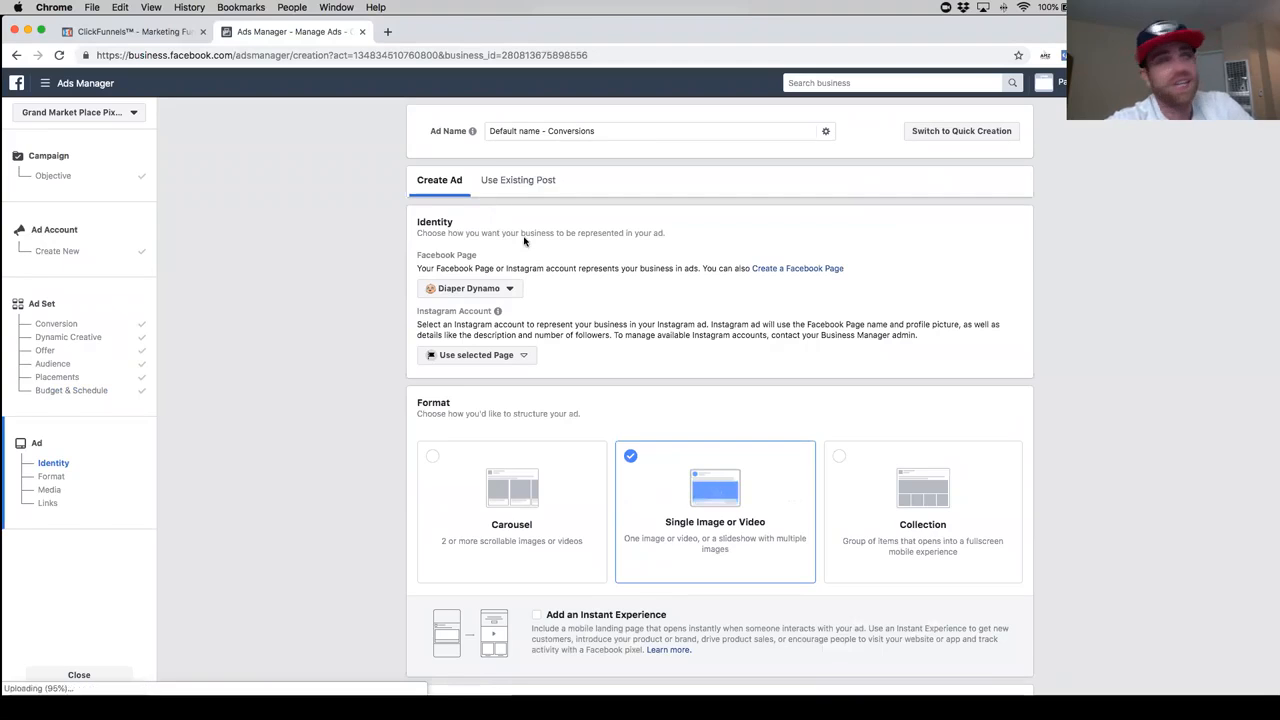
{"action": "left_click", "coordinate": [510, 290]}
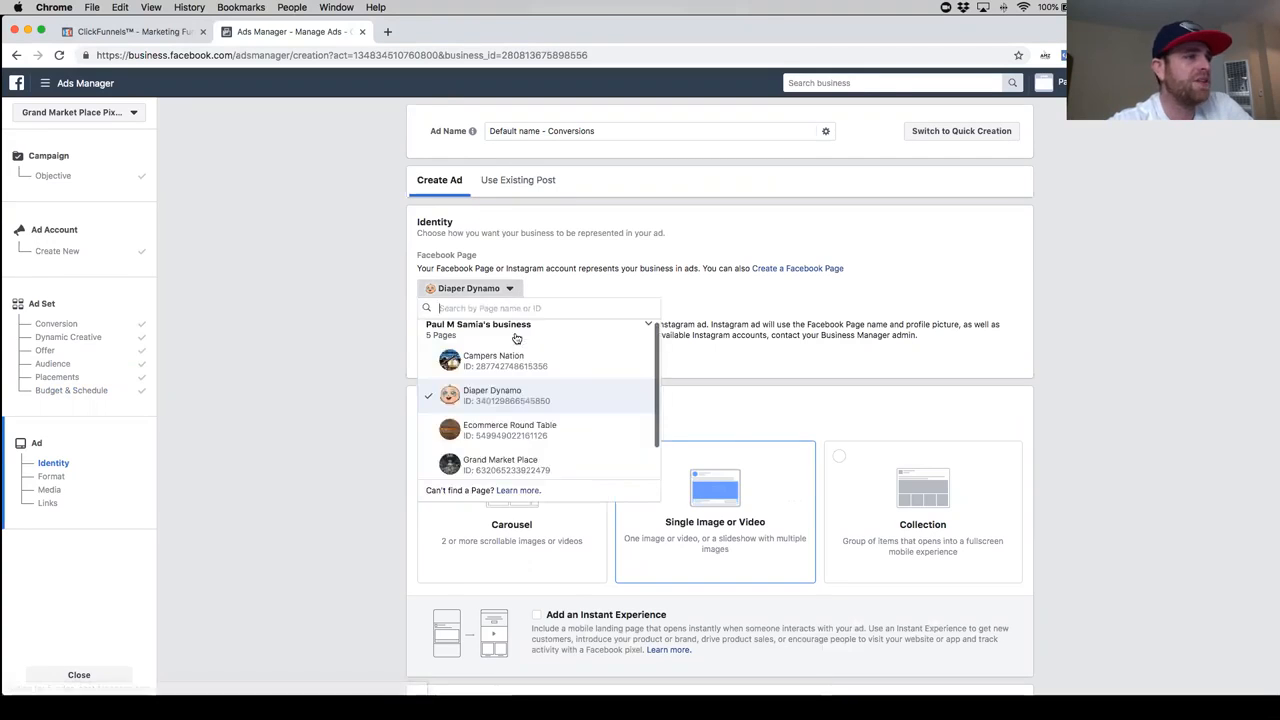
{"action": "left_click", "coordinate": [549, 461]}
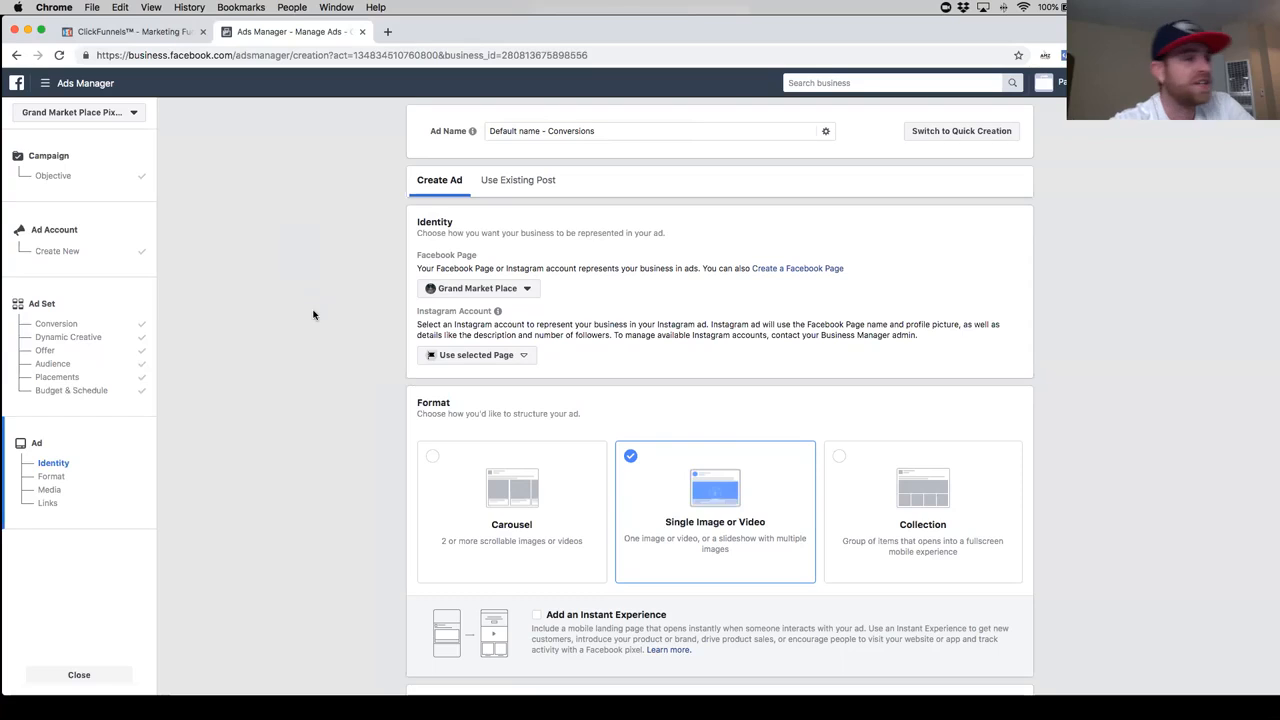
- Upload the 8.36.23 PM screenshot from the cell holders folder as the ad's single image
{"action": "scroll", "coordinate": [312, 316], "scroll_direction": "down", "scroll_amount": 5}
{"action": "scroll", "coordinate": [305, 319], "scroll_direction": "down", "scroll_amount": 5}
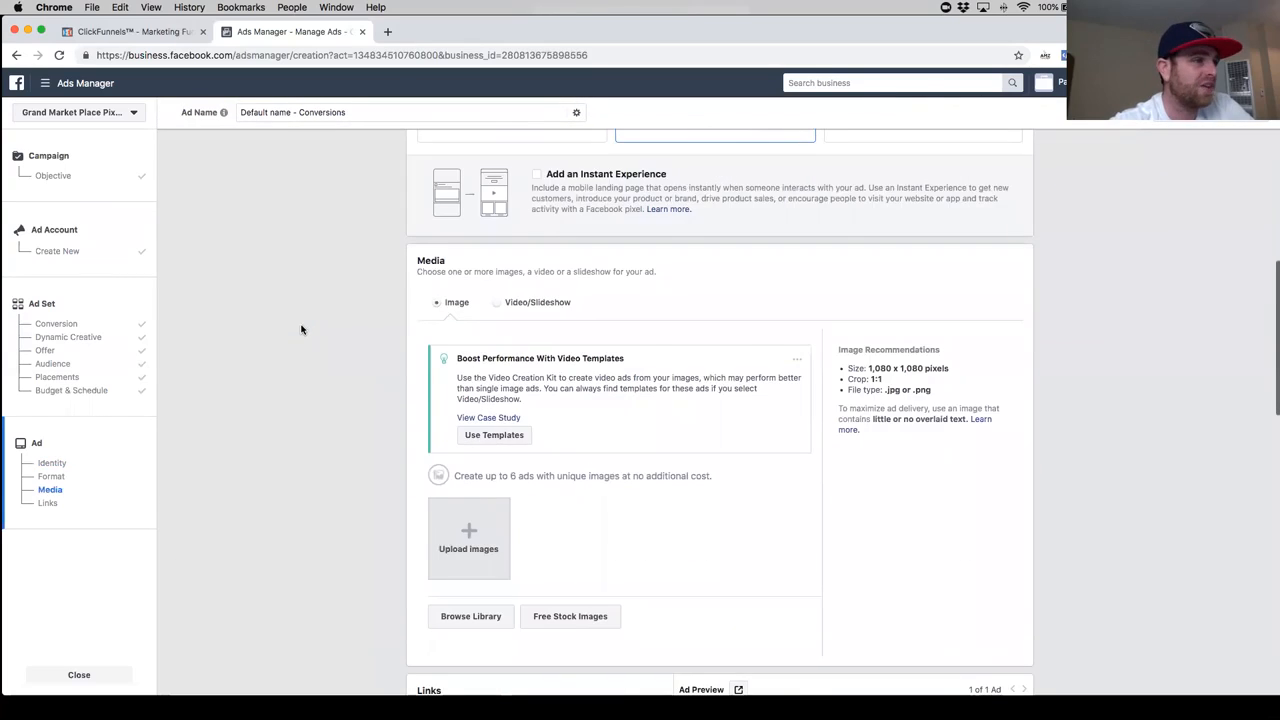
{"action": "scroll", "coordinate": [315, 351], "scroll_direction": "down", "scroll_amount": 1}
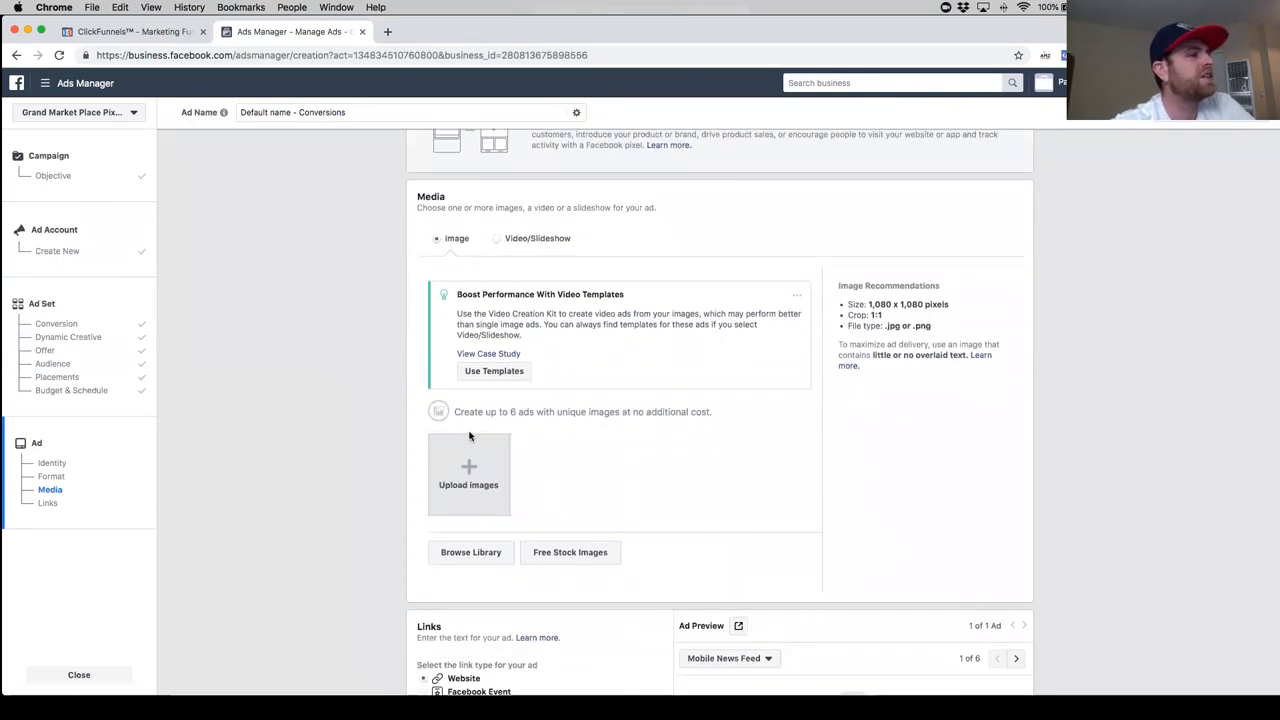
{"action": "scroll", "coordinate": [453, 358], "scroll_direction": "up", "scroll_amount": 2}
{"action": "scroll", "coordinate": [453, 358], "scroll_direction": "up", "scroll_amount": 3}
{"action": "scroll", "coordinate": [546, 314], "scroll_direction": "down", "scroll_amount": 5}
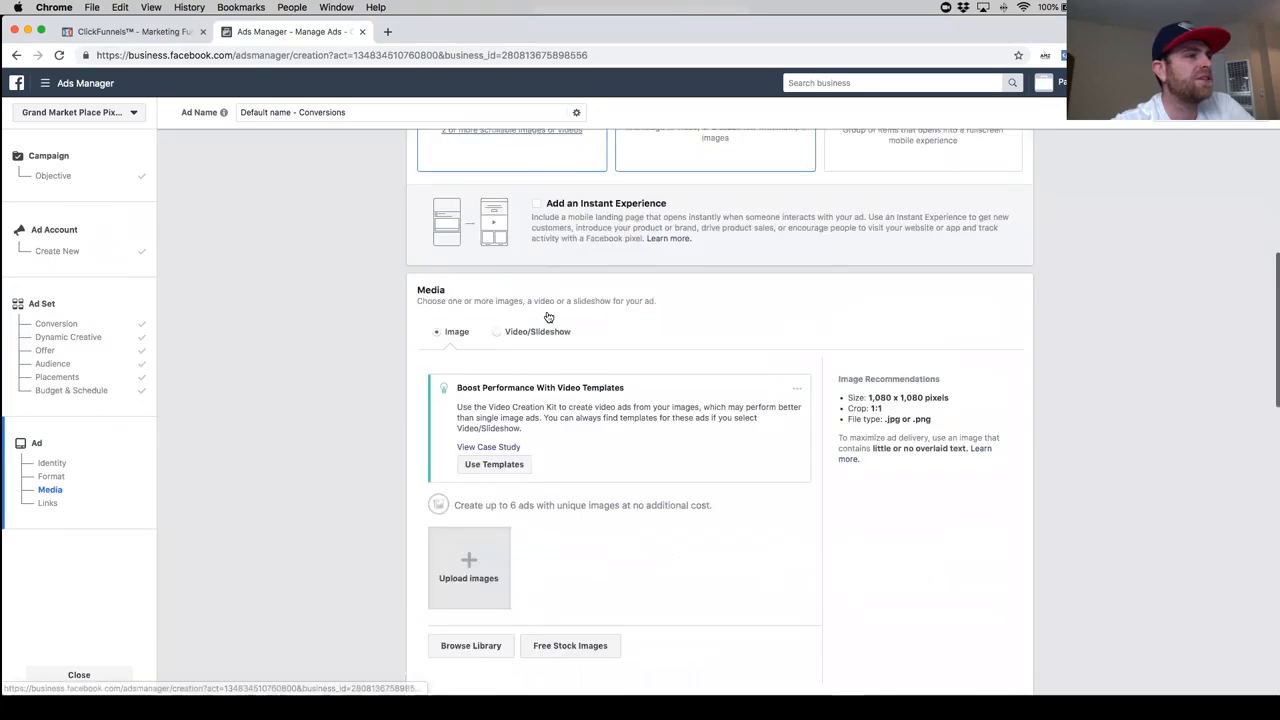
{"action": "left_click", "coordinate": [474, 456]}
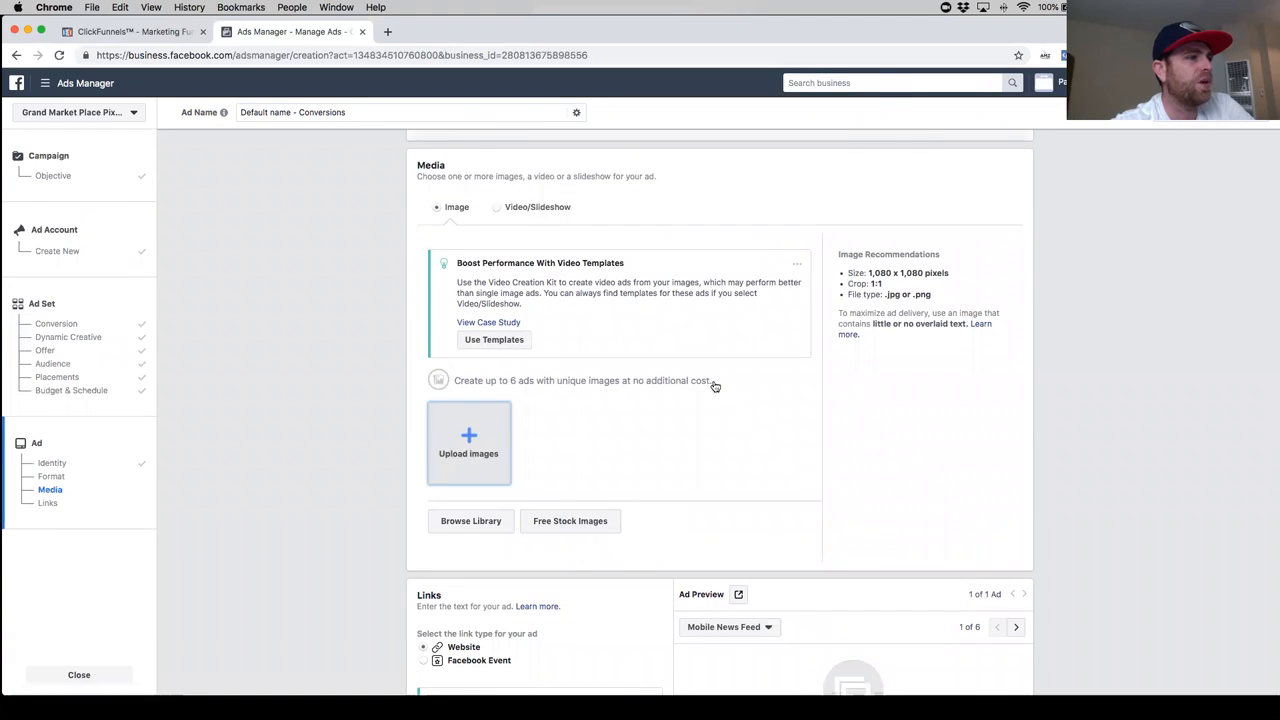
{"action": "double_click", "coordinate": [619, 197]}
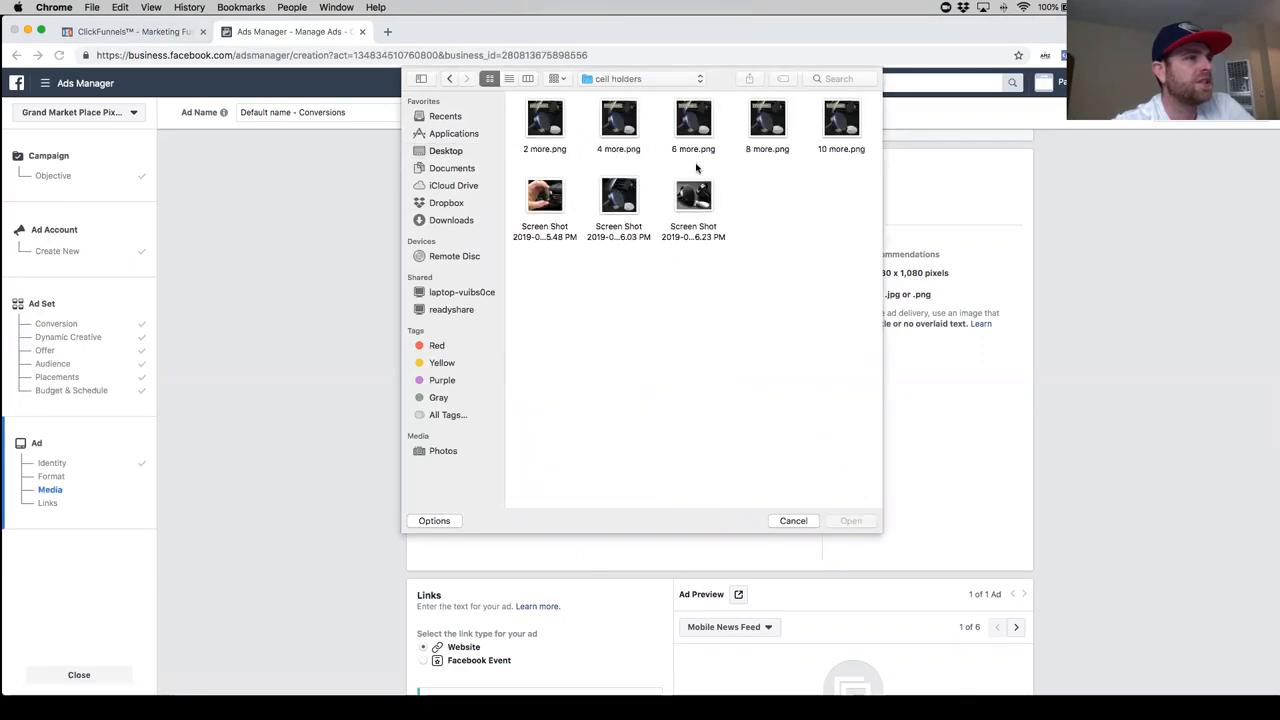
{"action": "double_click", "coordinate": [700, 198]}
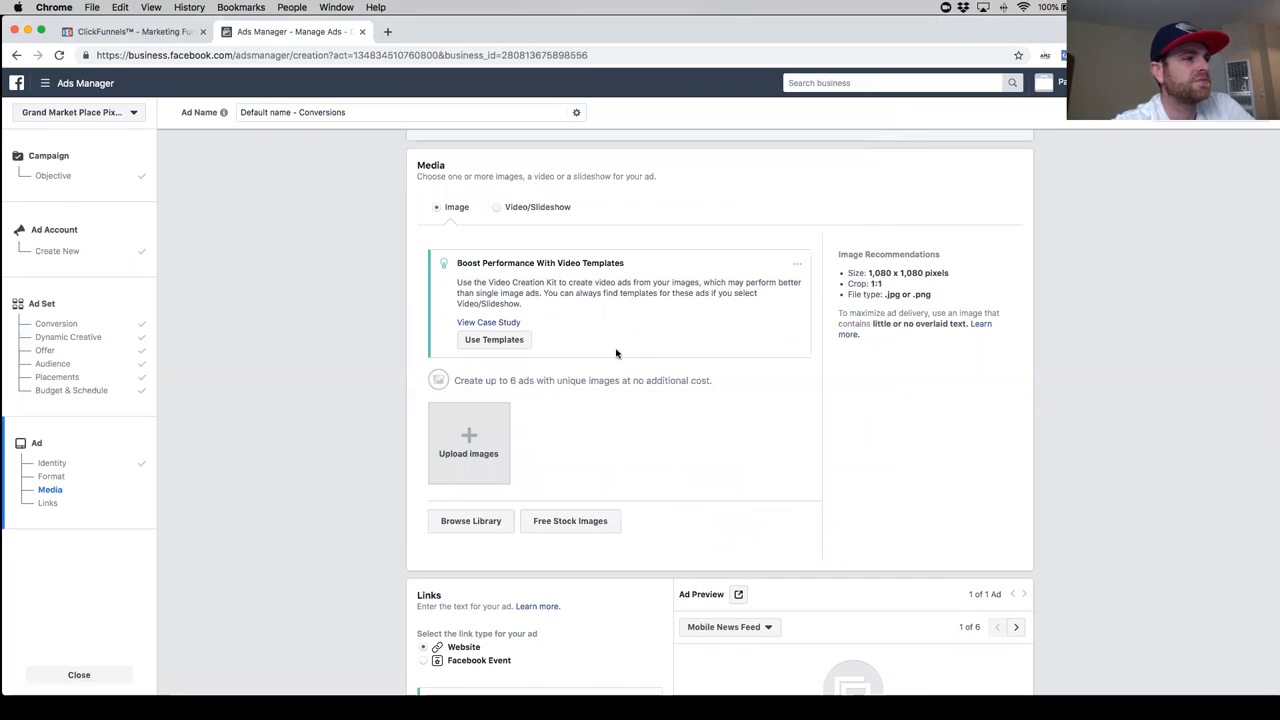
- Switch to ClickFunnels, copy the Opt-in step's page URL, and open bitly.com in a new tab
{"action": "scroll", "coordinate": [625, 390], "scroll_direction": "down", "scroll_amount": 5}
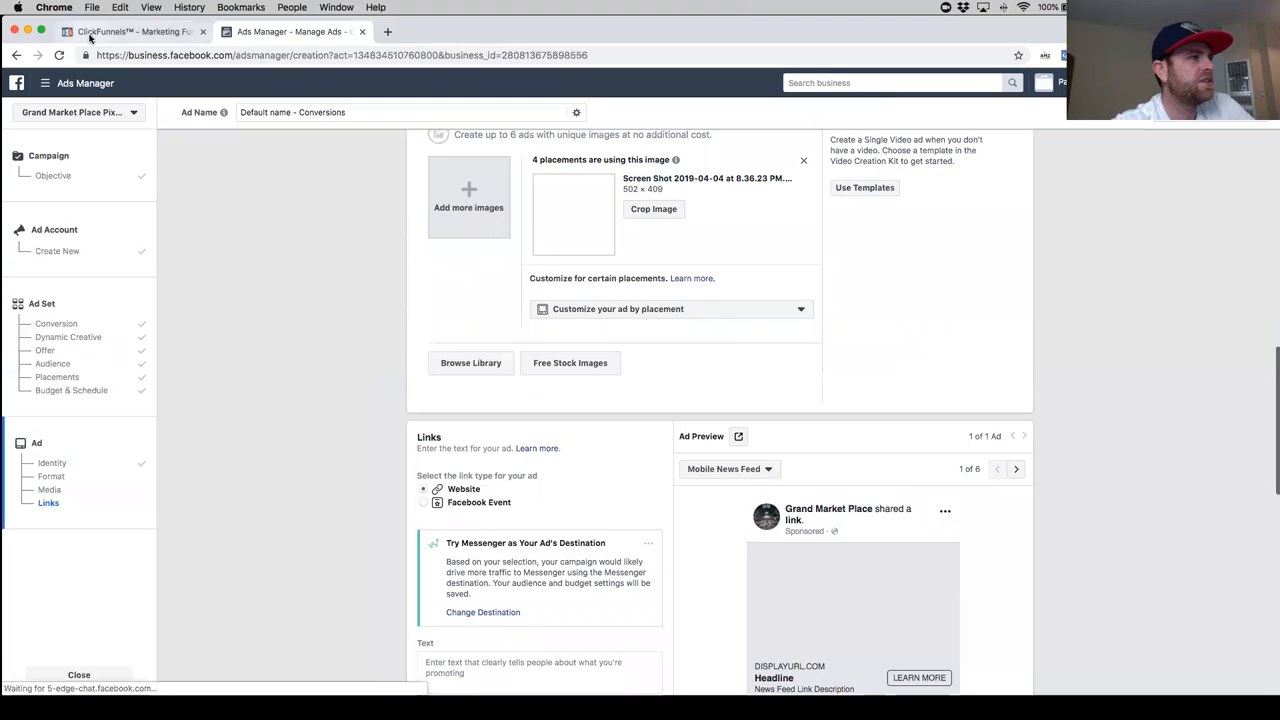
{"action": "left_click", "coordinate": [130, 31]}
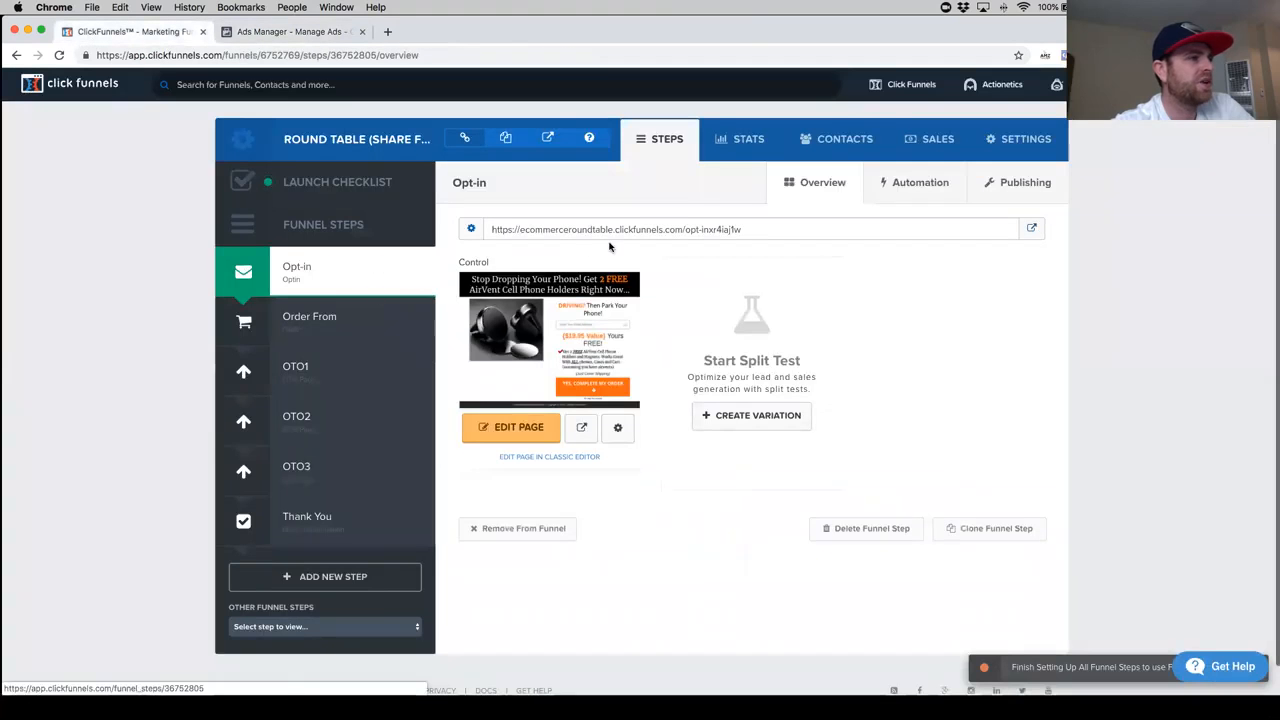
{"action": "triple_click", "coordinate": [640, 229]}
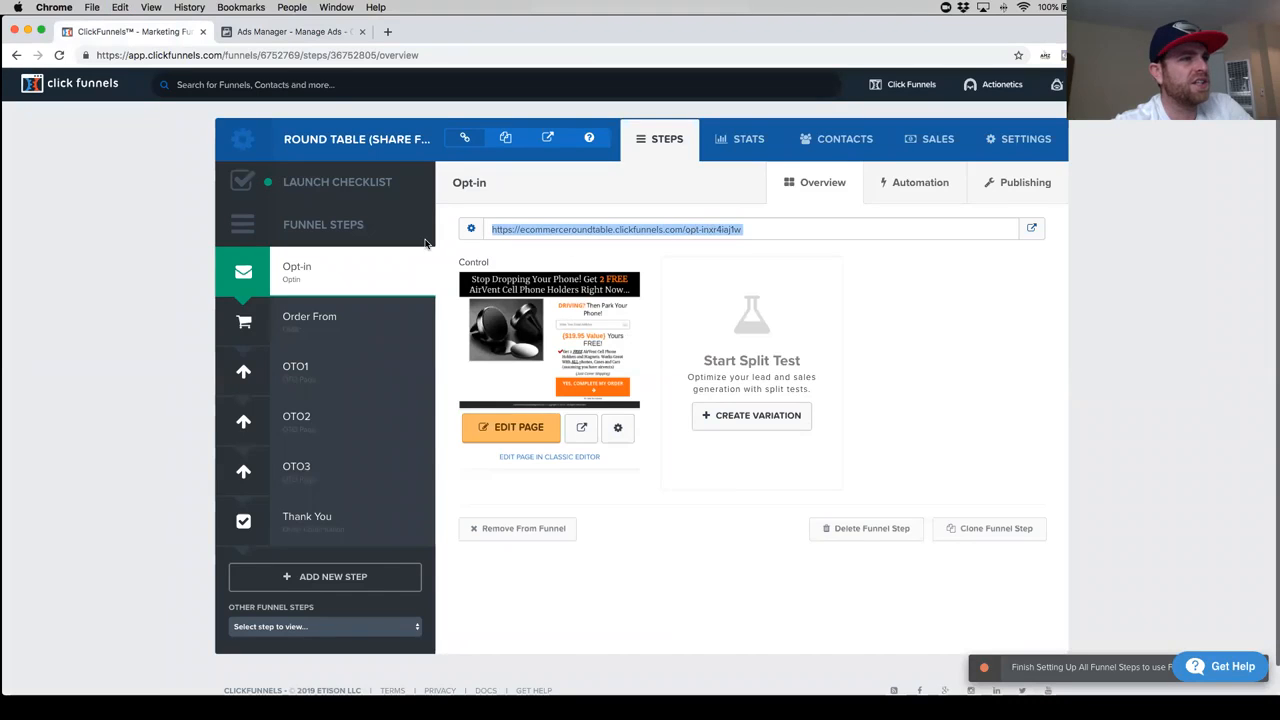
{"action": "left_click", "coordinate": [387, 31]}
{"action": "type", "text": "bit"}
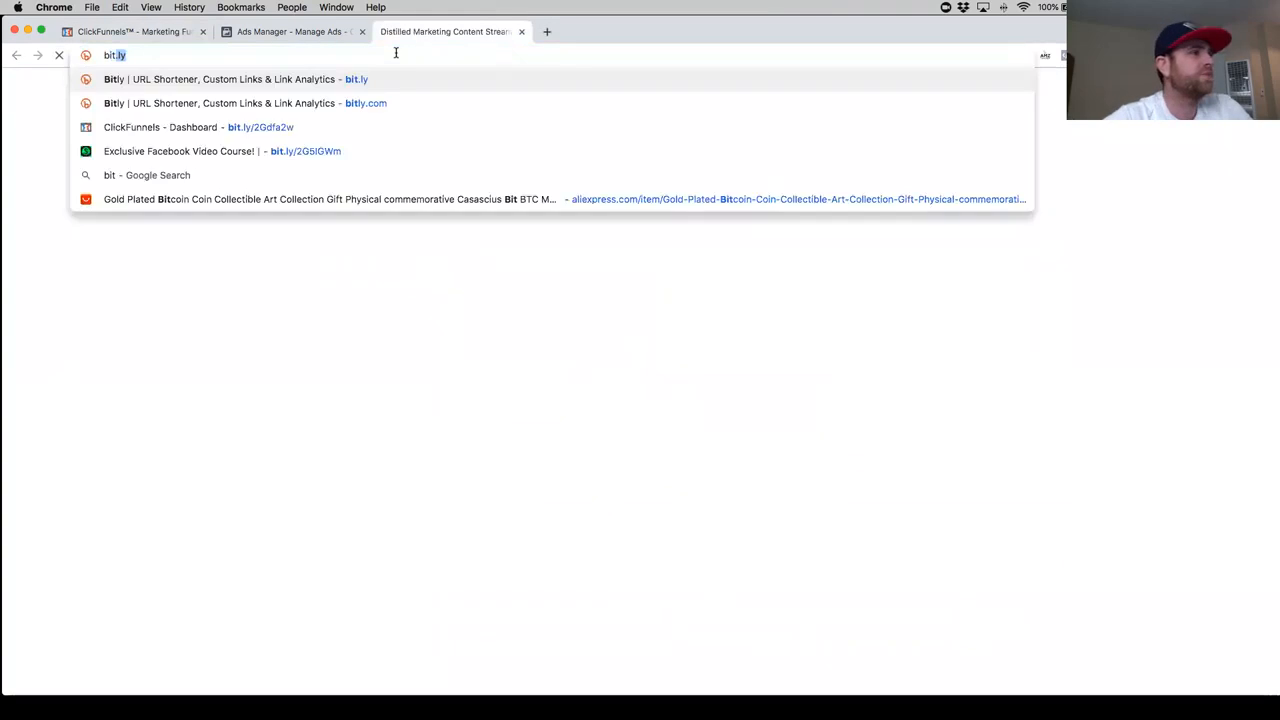
{"action": "key", "text": "Return"}
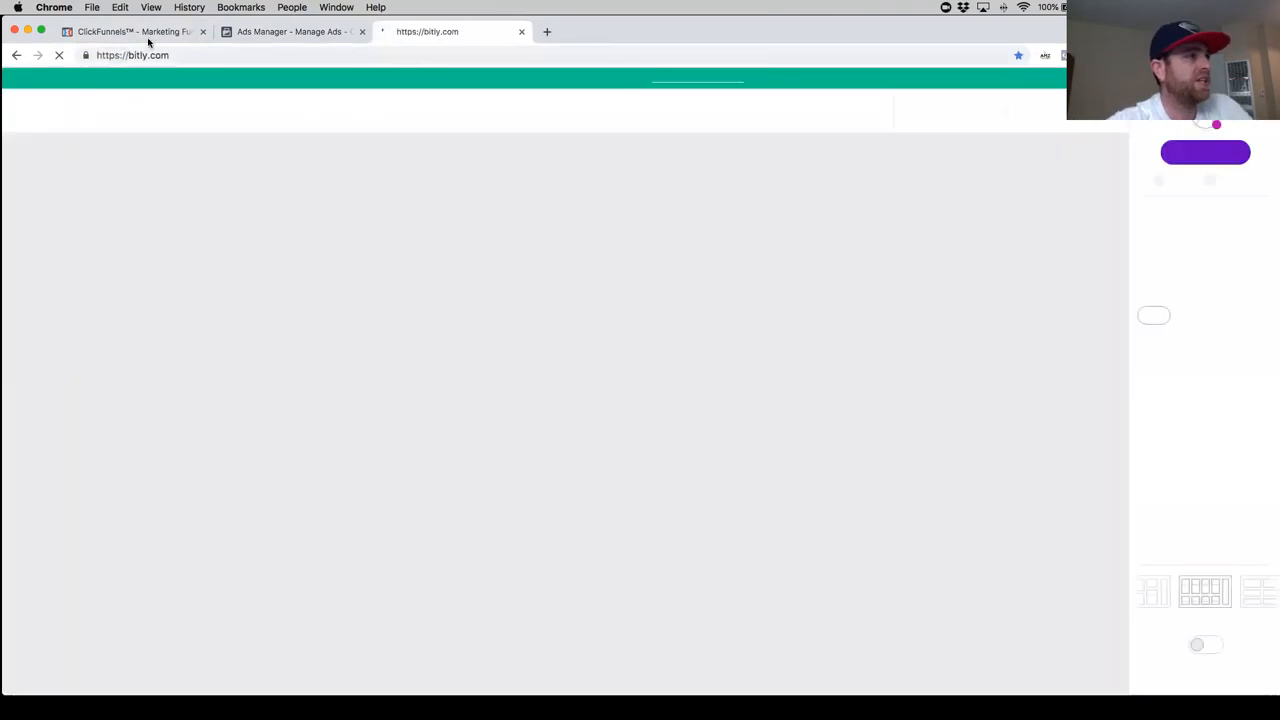
- Switch to Ads Manager and paste the copied opt-in page address as the ad's Website URL
{"action": "left_click", "coordinate": [300, 34]}
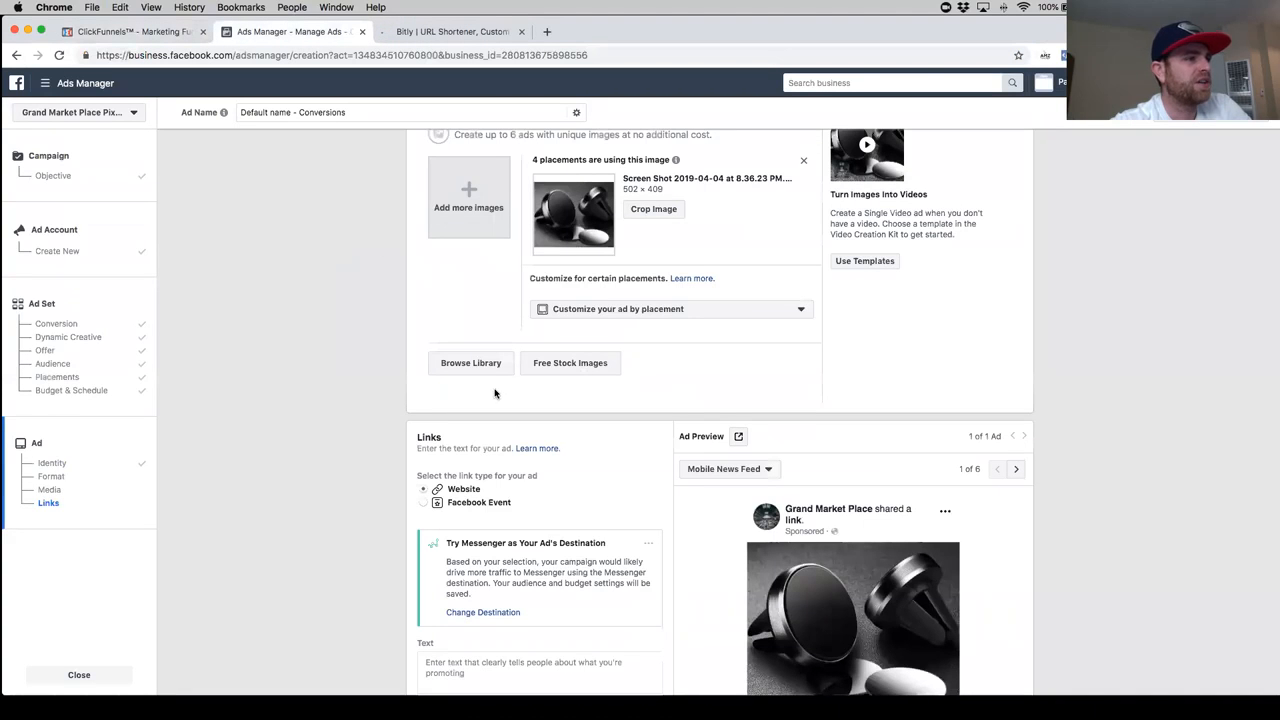
{"action": "scroll", "coordinate": [514, 415], "scroll_direction": "down", "scroll_amount": 3}
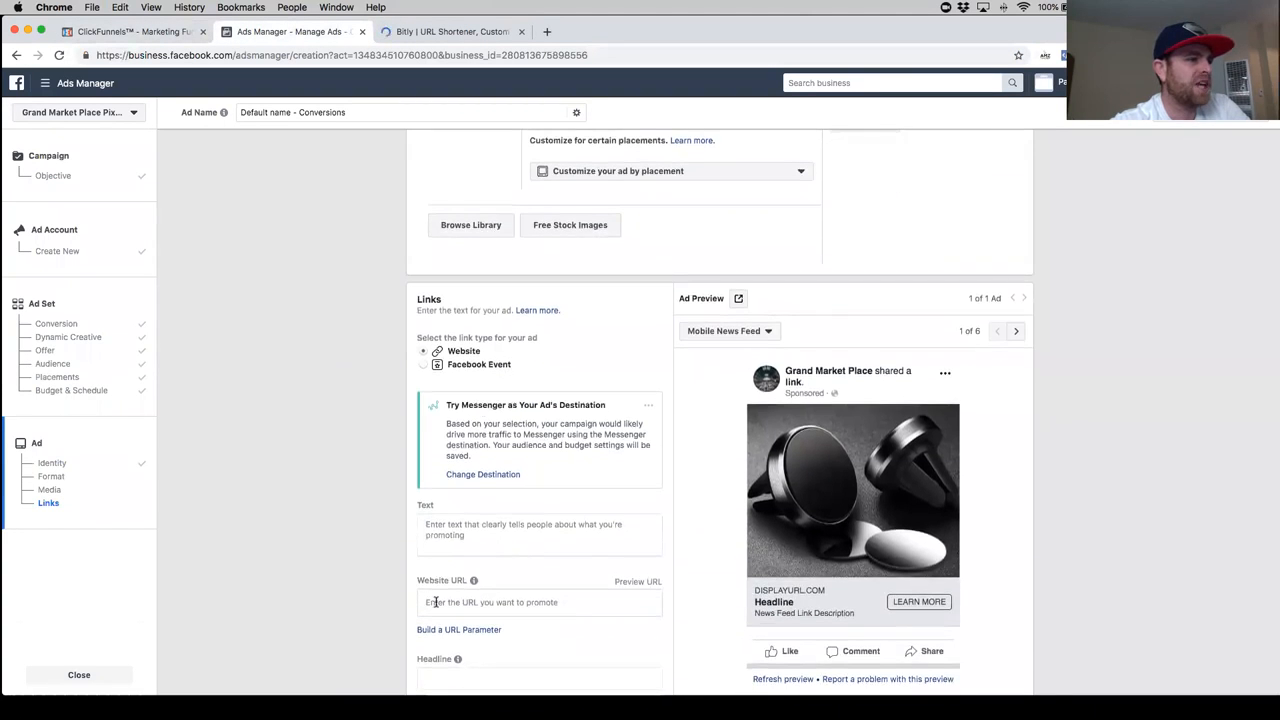
{"action": "left_click", "coordinate": [528, 601]}
{"action": "key", "text": "super+v"}
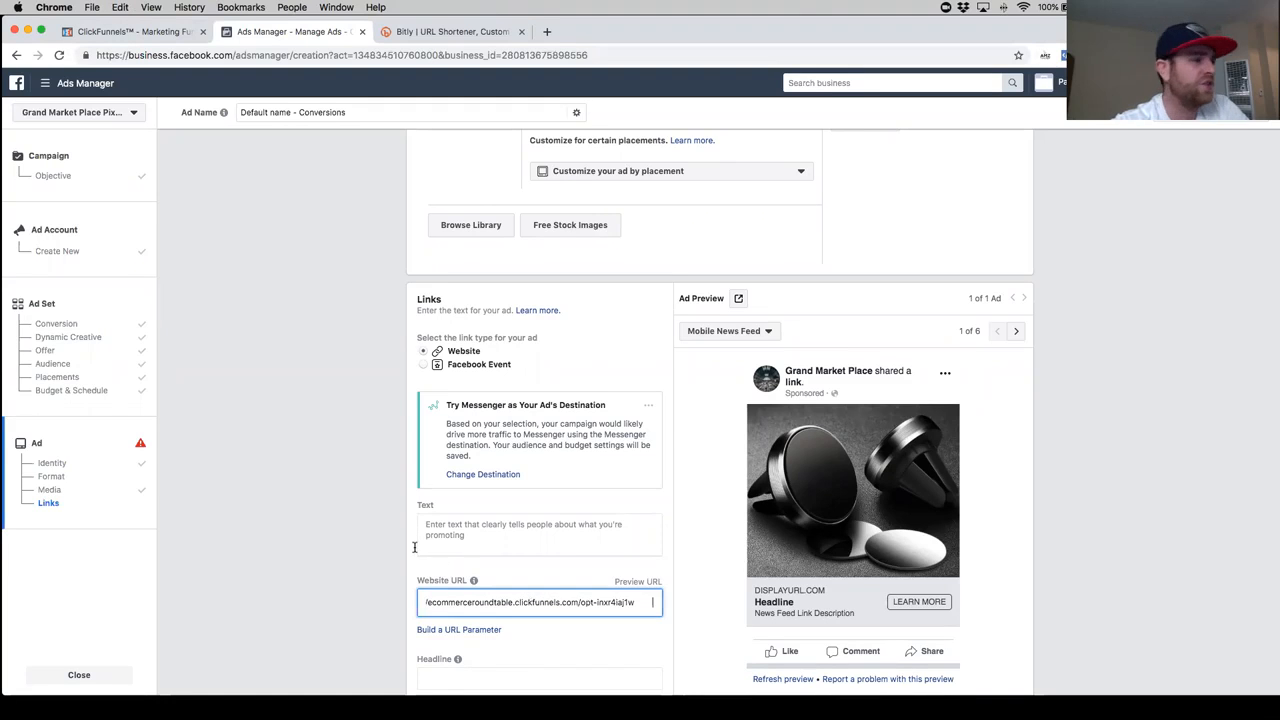
- Look through the ad's Call To Action options and close the list without changing the selection
{"action": "scroll", "coordinate": [414, 547], "scroll_direction": "down", "scroll_amount": 1}
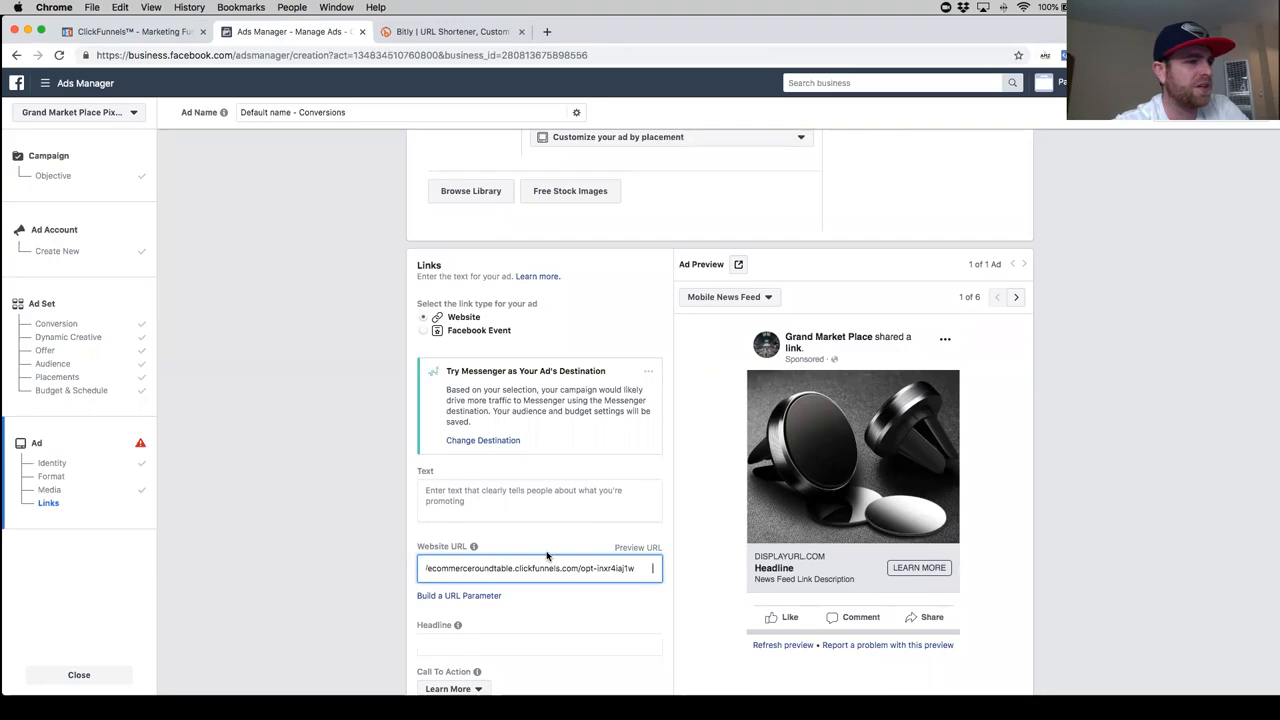
{"action": "scroll", "coordinate": [547, 559], "scroll_direction": "down", "scroll_amount": 3}
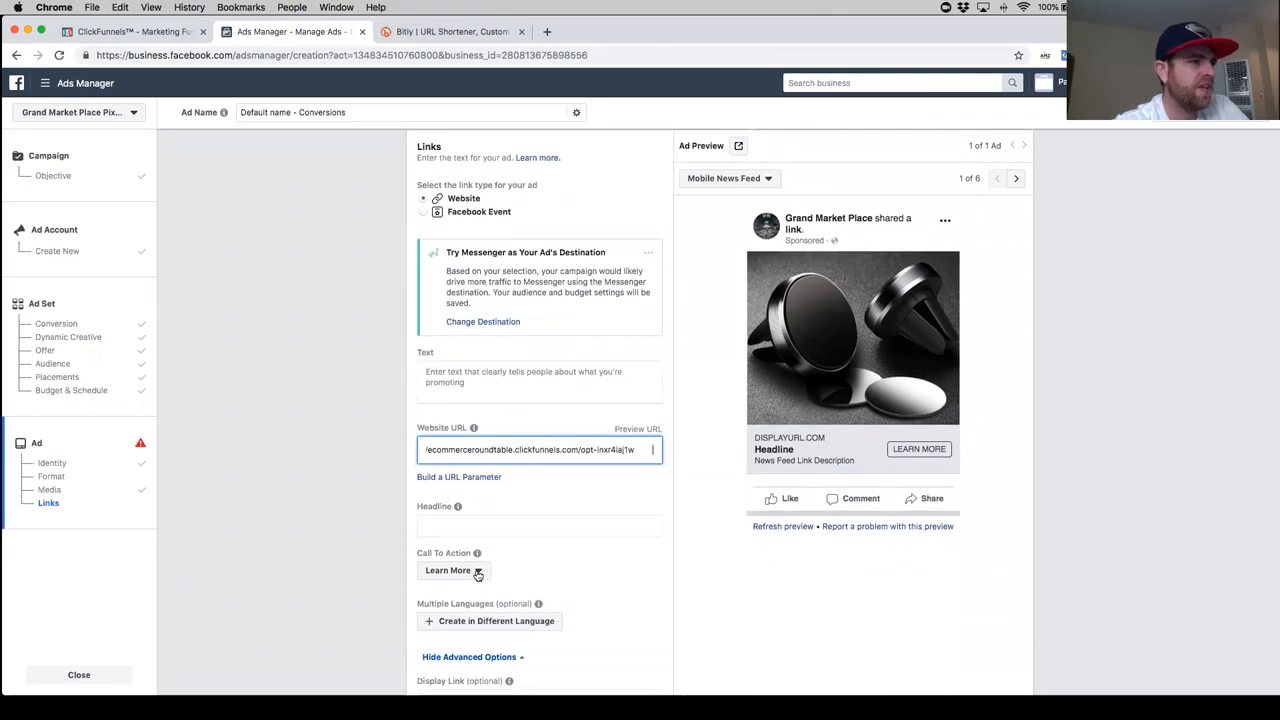
{"action": "left_click", "coordinate": [478, 572]}
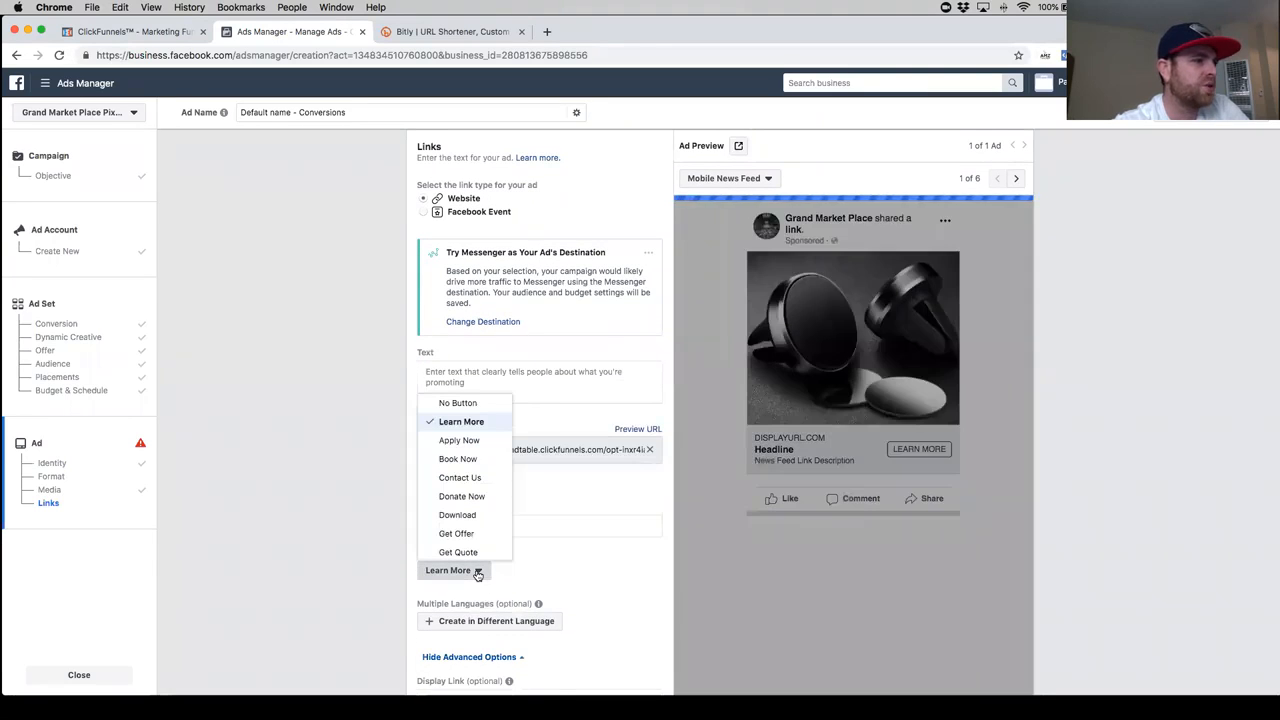
{"action": "scroll", "coordinate": [481, 486], "scroll_direction": "down", "scroll_amount": 2}
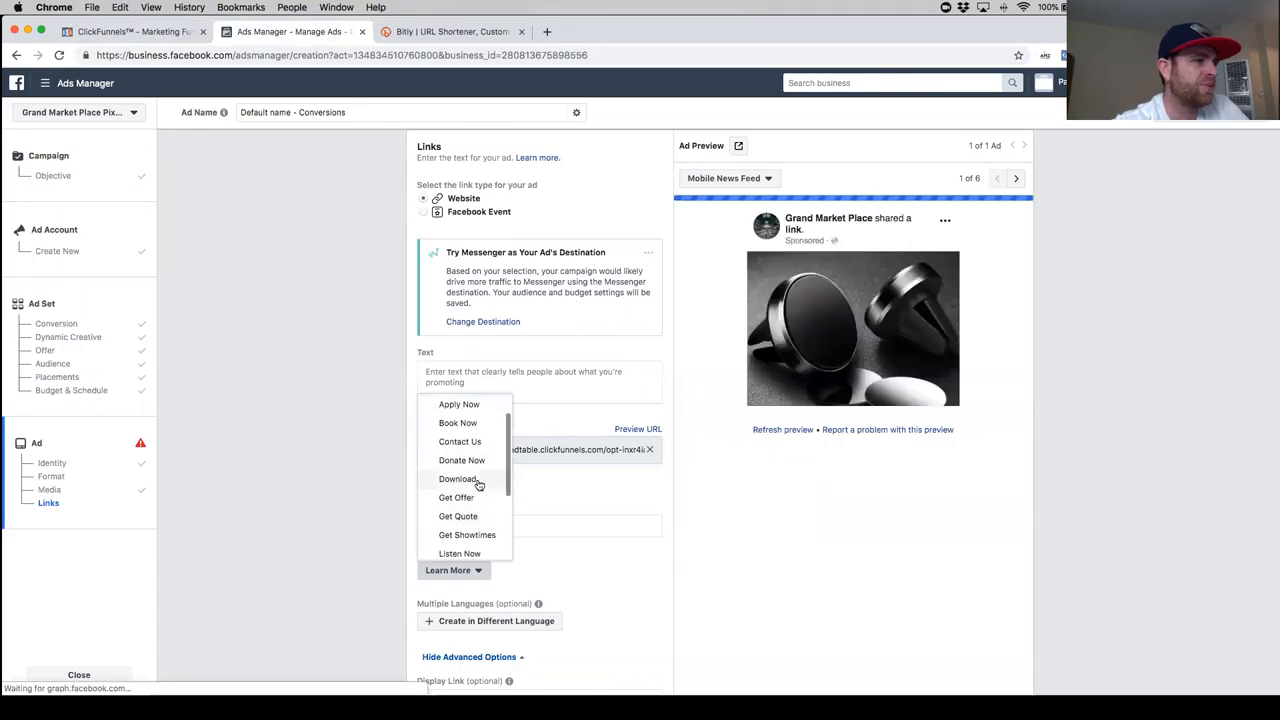
{"action": "scroll", "coordinate": [481, 488], "scroll_direction": "down", "scroll_amount": 3}
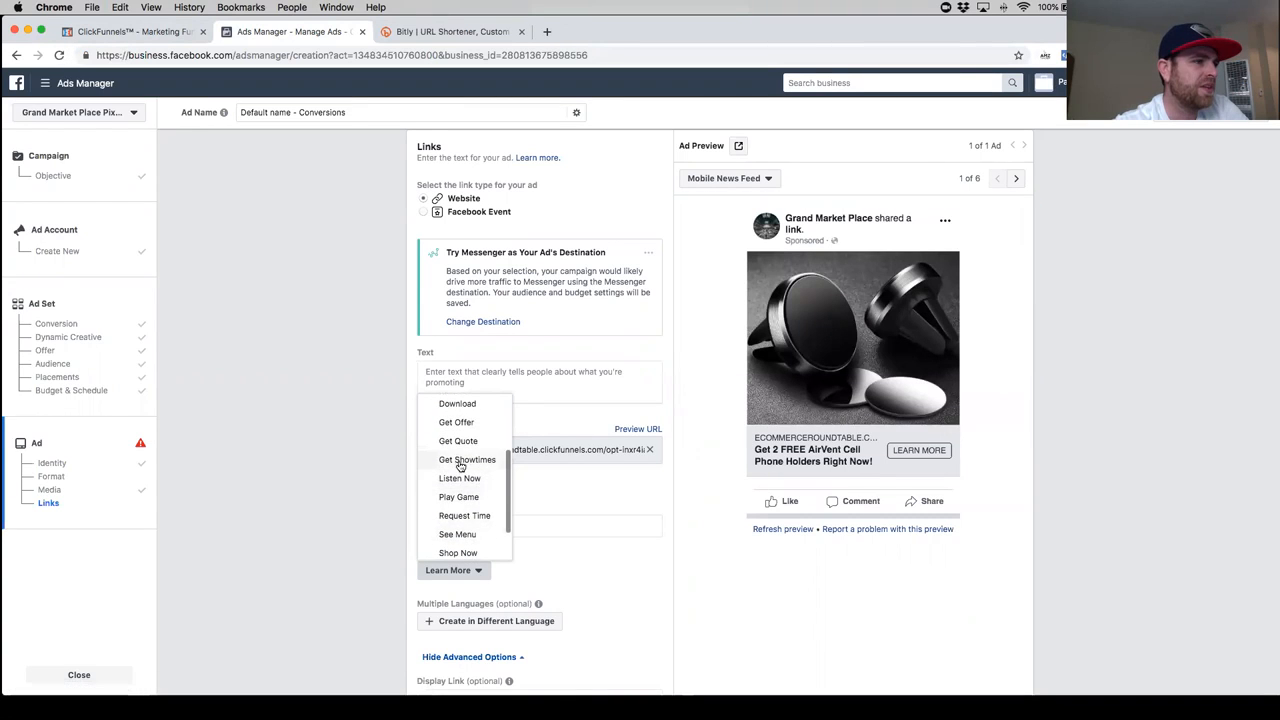
{"action": "scroll", "coordinate": [475, 478], "scroll_direction": "down", "scroll_amount": 1}
{"action": "scroll", "coordinate": [491, 543], "scroll_direction": "up", "scroll_amount": 5}
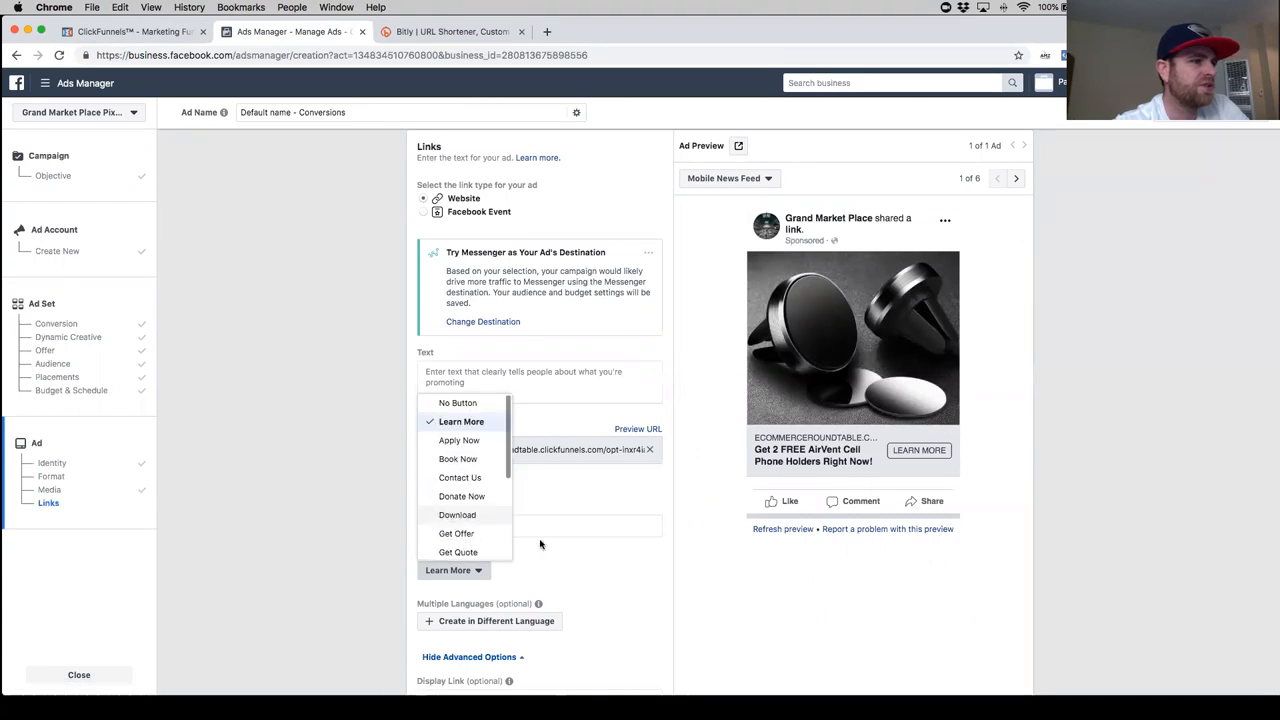
{"action": "left_click", "coordinate": [615, 565]}
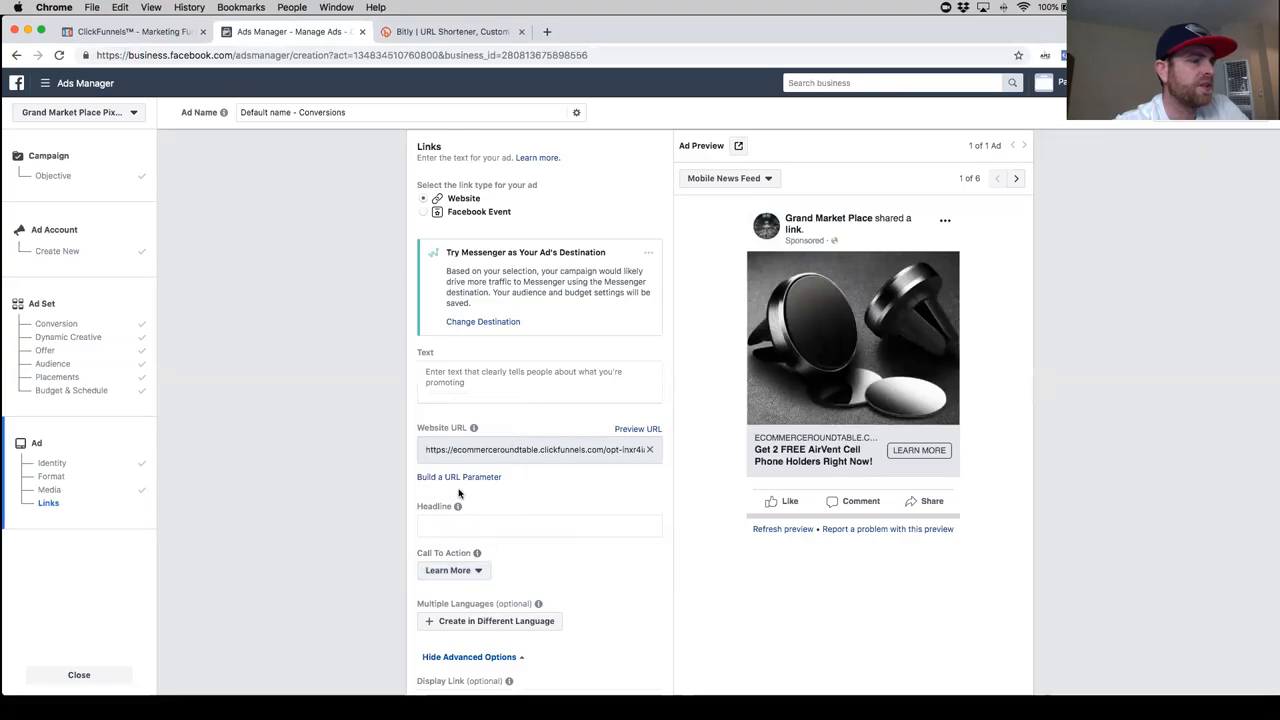
- Return to the ad's Links section and activate the empty Headline field
{"action": "scroll", "coordinate": [528, 486], "scroll_direction": "up", "scroll_amount": 2}
{"action": "scroll", "coordinate": [528, 486], "scroll_direction": "up", "scroll_amount": 1}
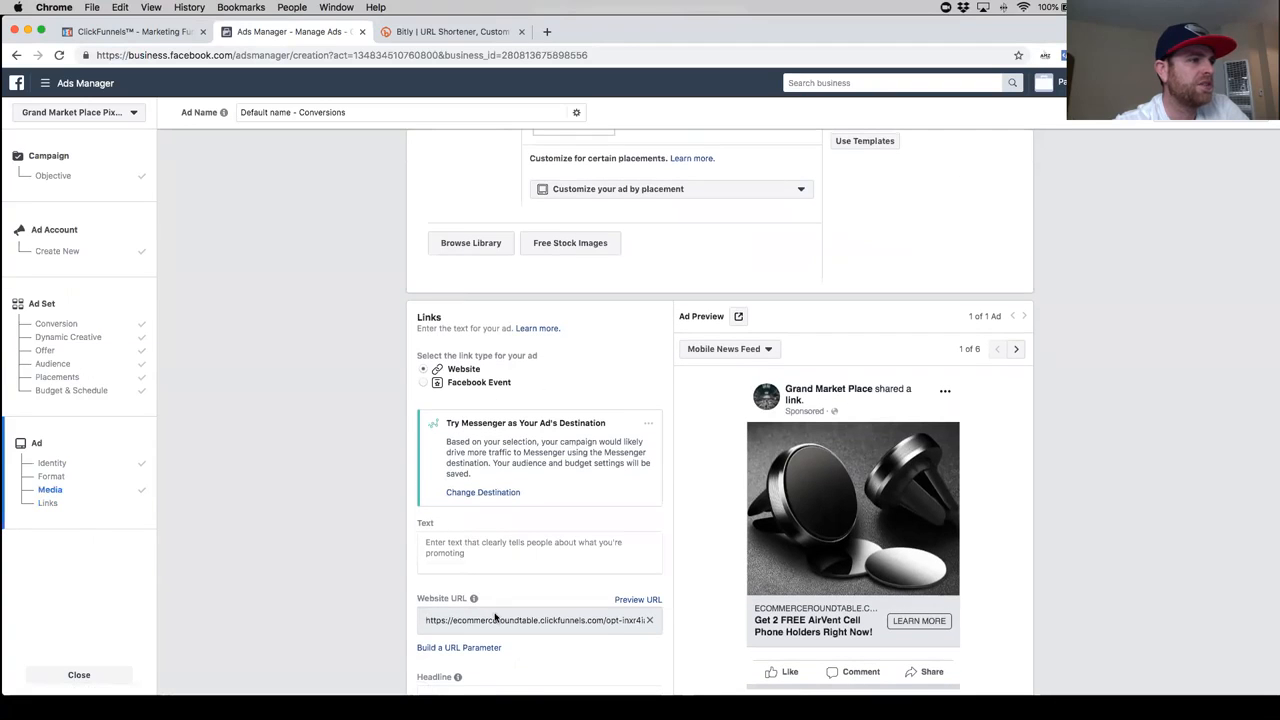
{"action": "scroll", "coordinate": [510, 524], "scroll_direction": "up", "scroll_amount": 4}
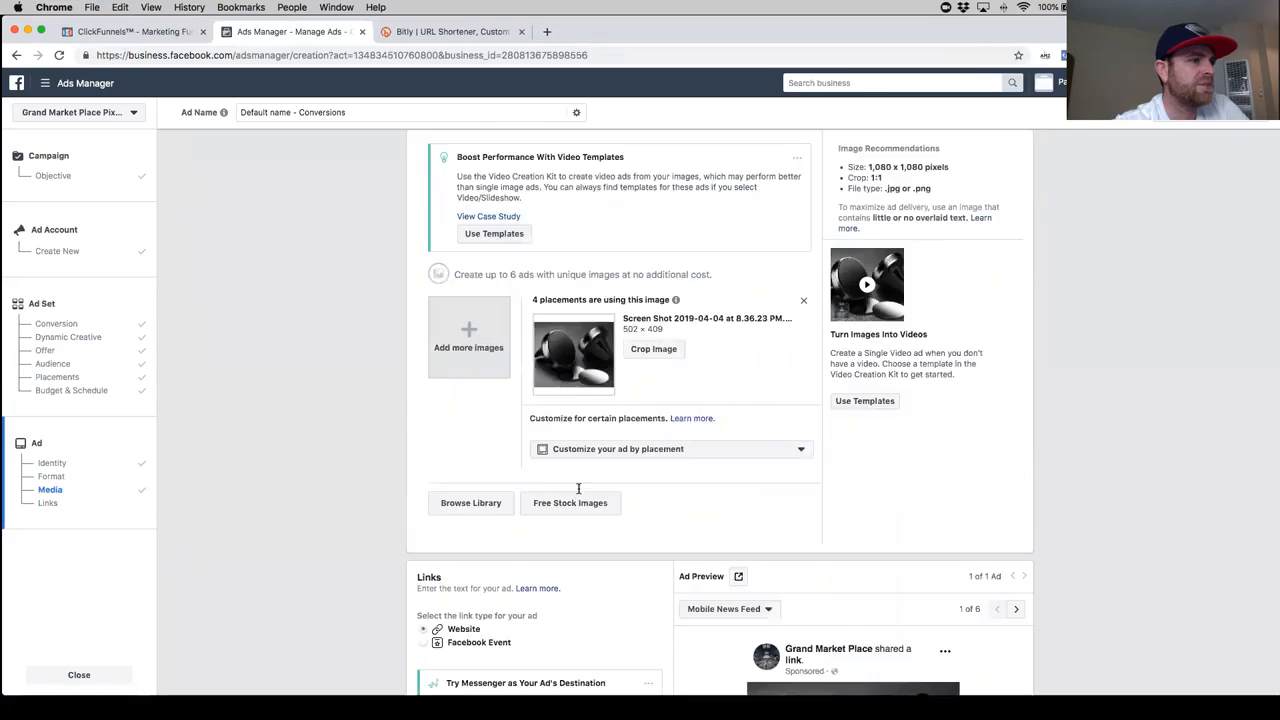
{"action": "scroll", "coordinate": [504, 518], "scroll_direction": "down", "scroll_amount": 6}
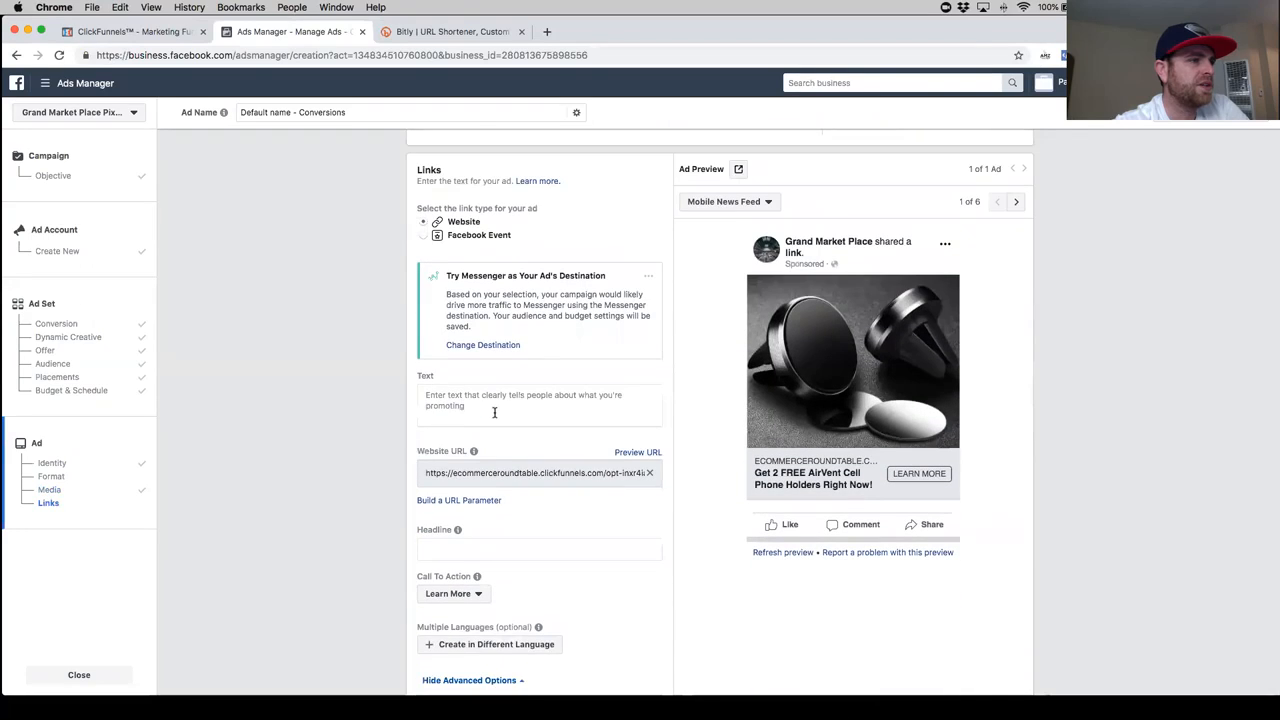
{"action": "left_click", "coordinate": [494, 407]}
{"action": "scroll", "coordinate": [520, 434], "scroll_direction": "down", "scroll_amount": 2}
{"action": "left_click", "coordinate": [474, 464]}
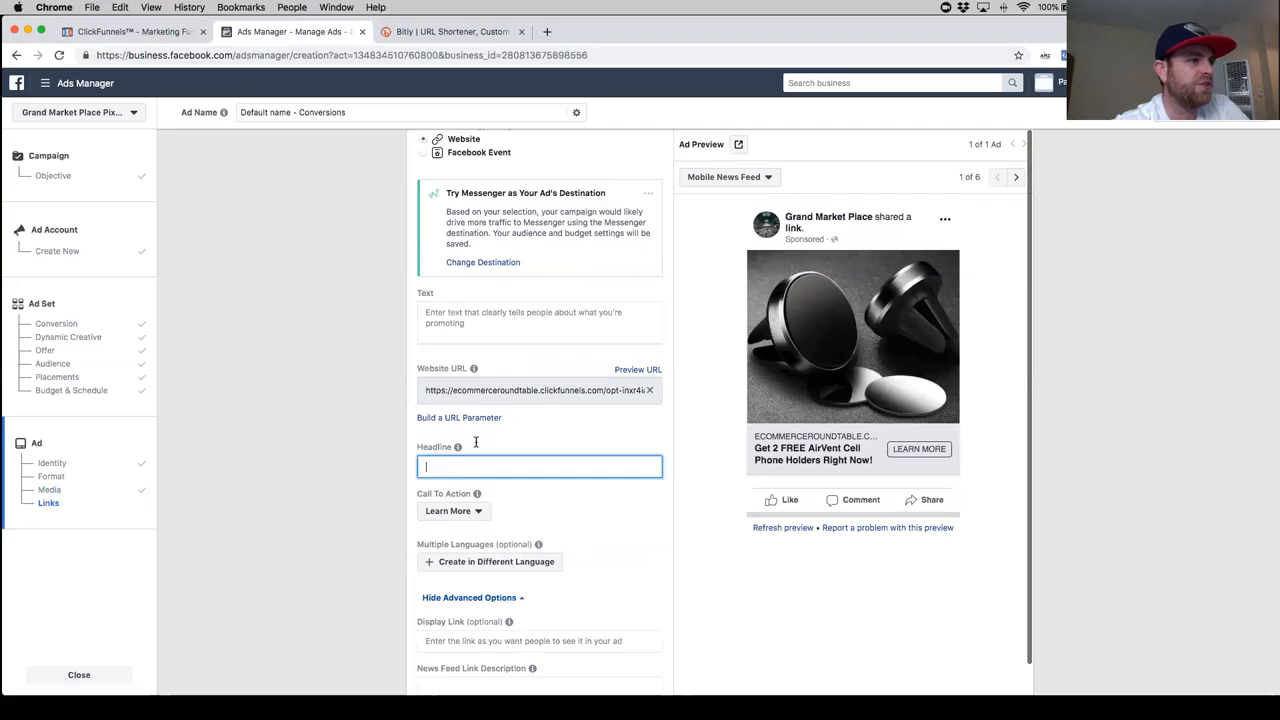
- Search Google for "keyboard emoji" in a new tab and open the coolsymbol.com Emoji For Copy and Paste page
{"action": "left_click", "coordinate": [546, 32]}
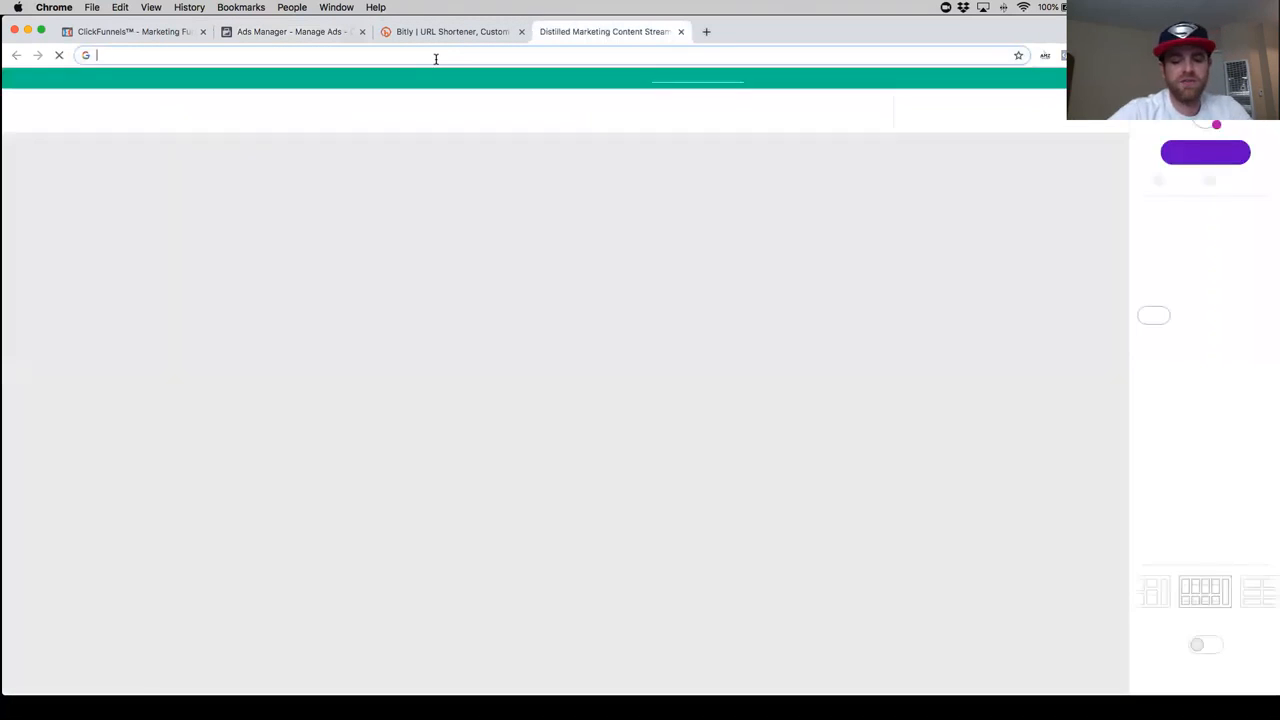
{"action": "type", "text": "key"}
{"action": "key", "text": "Down"}
{"action": "key", "text": "Down"}
{"action": "key", "text": "Down"}
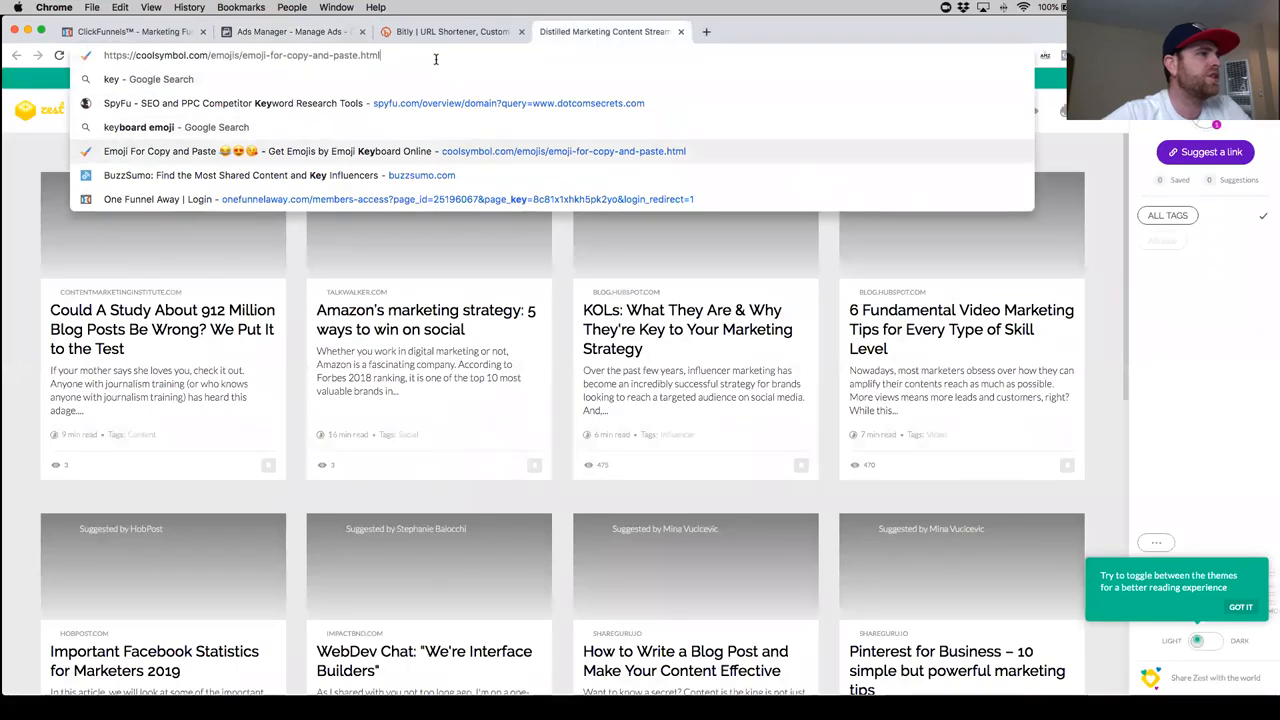
{"action": "key", "text": "Up"}
{"action": "key", "text": "Return"}
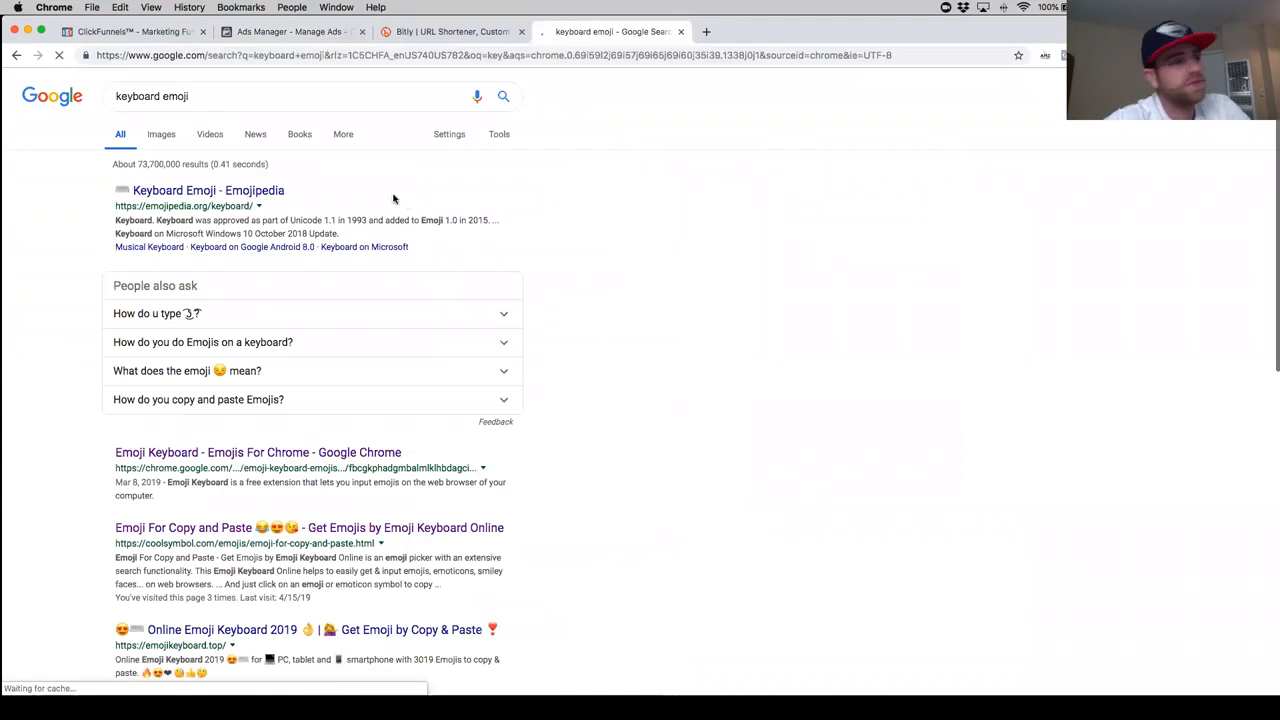
{"action": "left_click", "coordinate": [300, 526]}
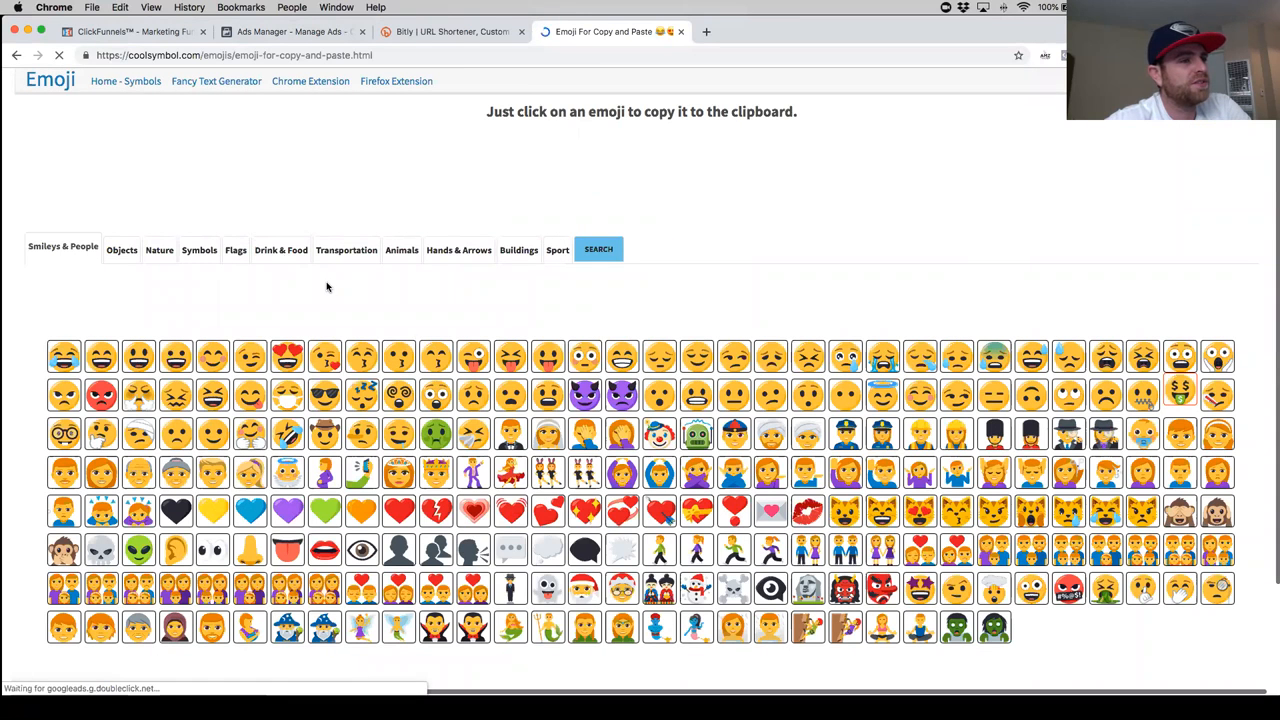
- Search the emoji page for "fire" and copy the Fire emoji
{"action": "scroll", "coordinate": [453, 327], "scroll_direction": "down", "scroll_amount": 1}
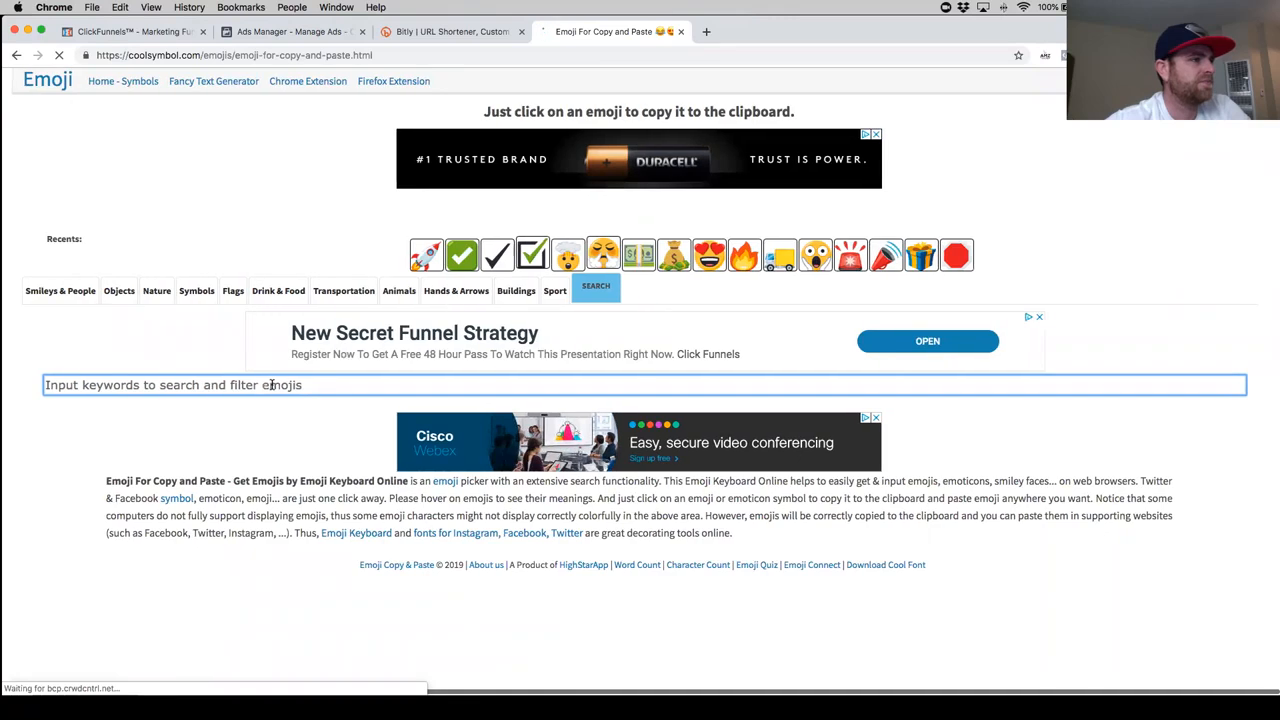
{"action": "type", "text": "fire"}
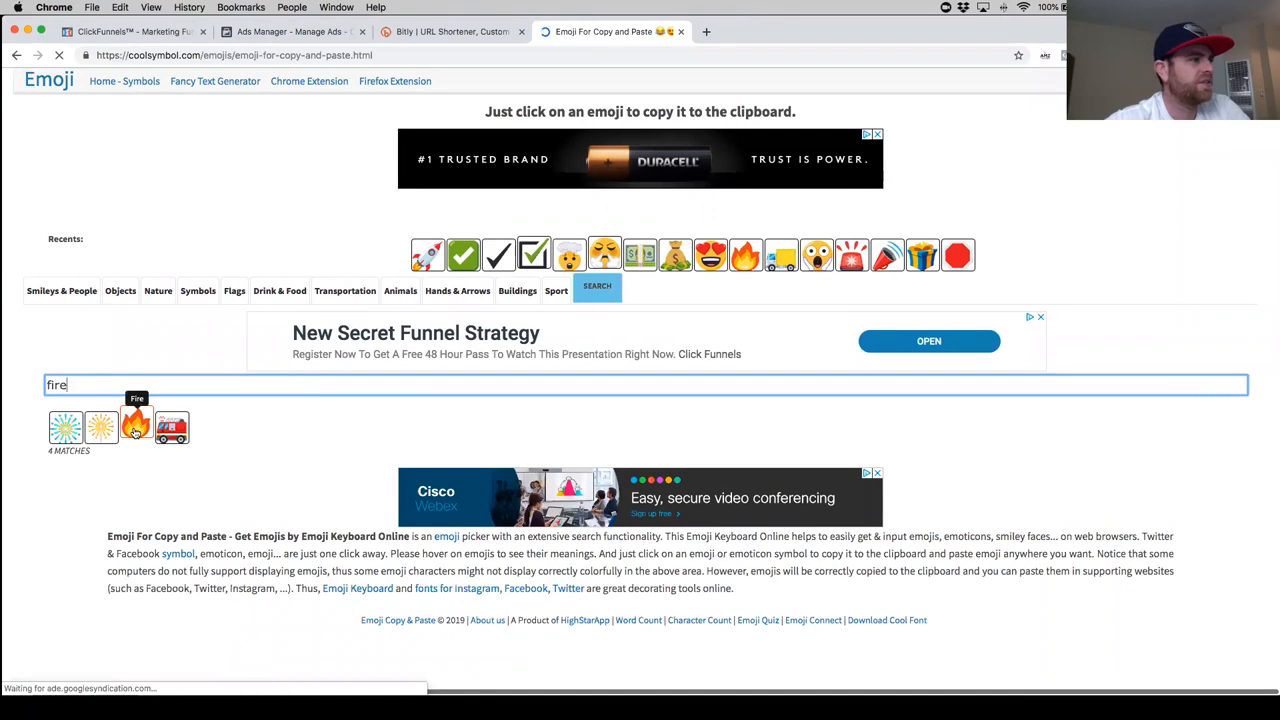
{"action": "left_click", "coordinate": [143, 430]}
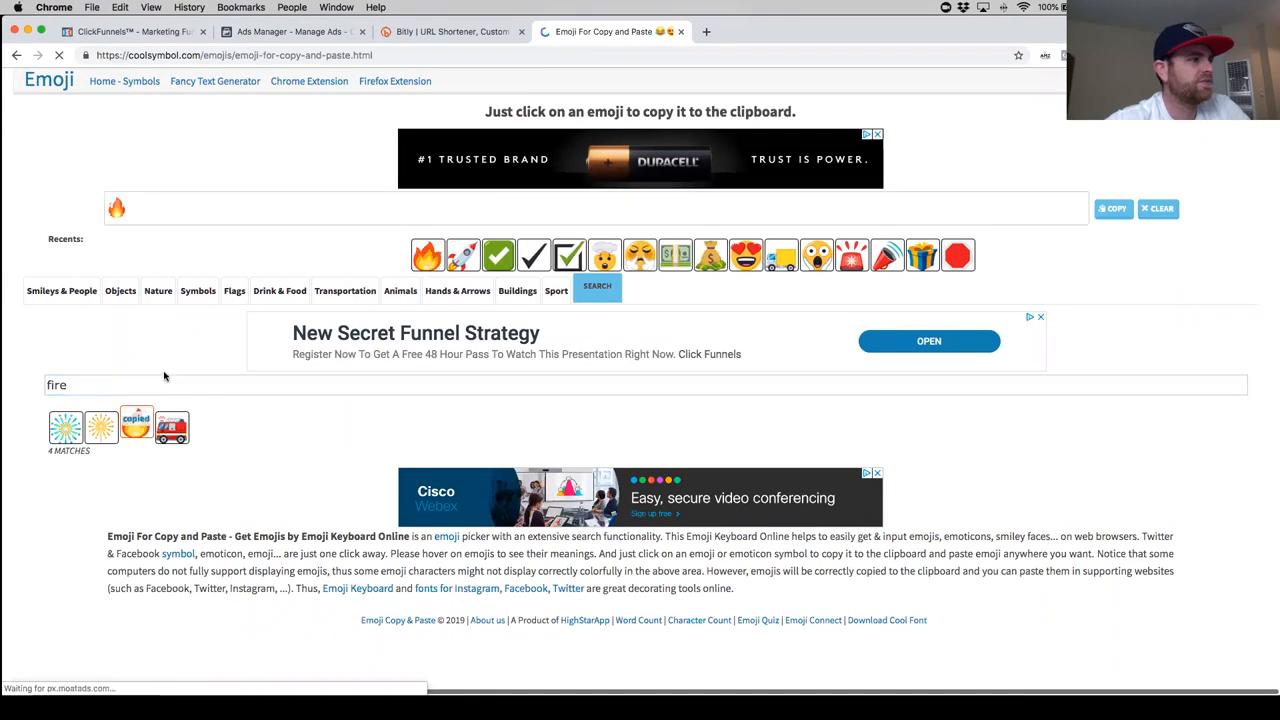
{"action": "left_click", "coordinate": [151, 206]}
{"action": "key", "text": "super+c"}
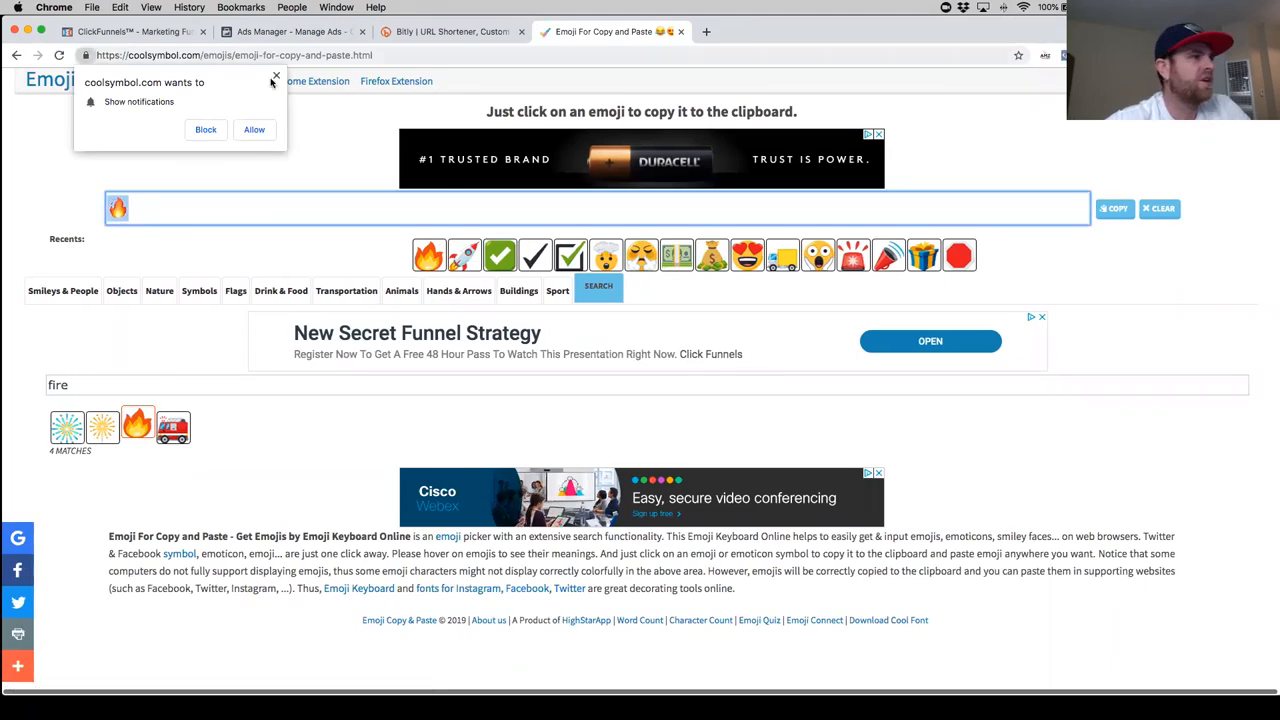
- Switch back to Ads Manager and start the ad's headline with one fire emoji followed by "2 FREE"
{"action": "left_click", "coordinate": [290, 31]}
{"action": "key", "text": "super+v"}
{"action": "key", "text": "super+v"}
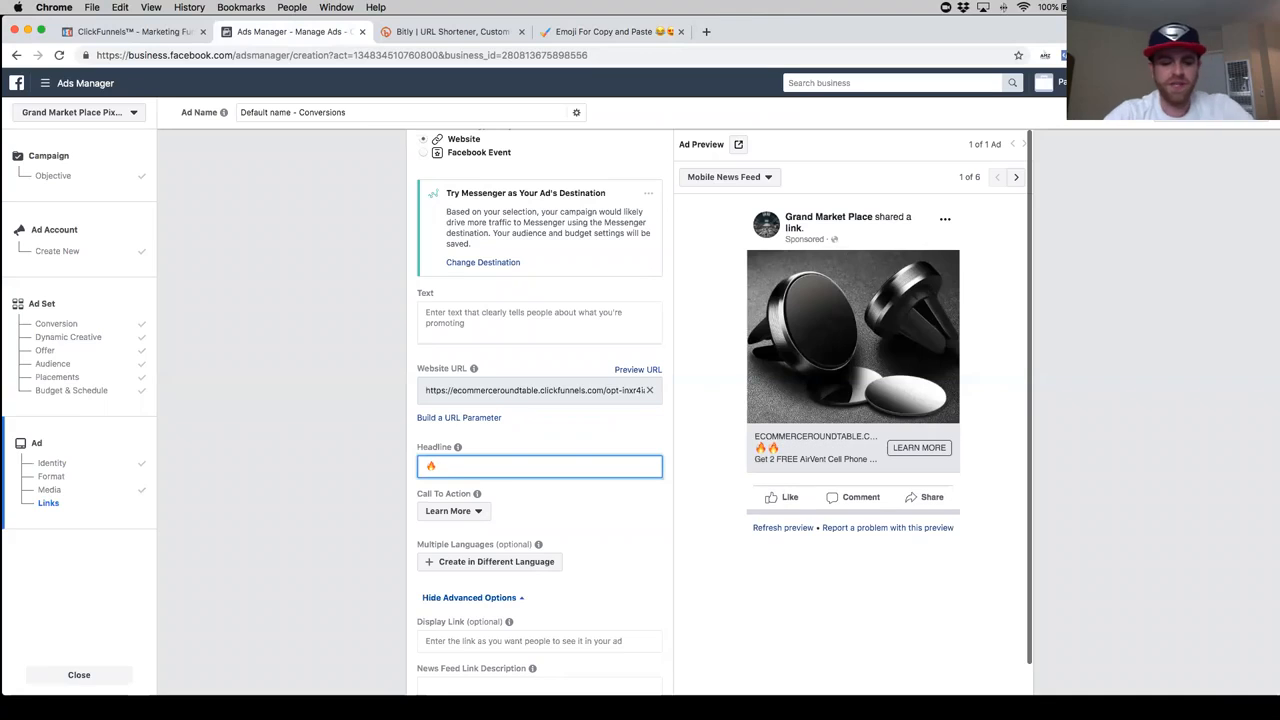
{"action": "key", "text": "BackSpace"}
{"action": "type", "text": "FREE"}
{"action": "left_click", "coordinate": [436, 466]}
{"action": "type", "text": "2"}
{"action": "left_click", "coordinate": [464, 466]}
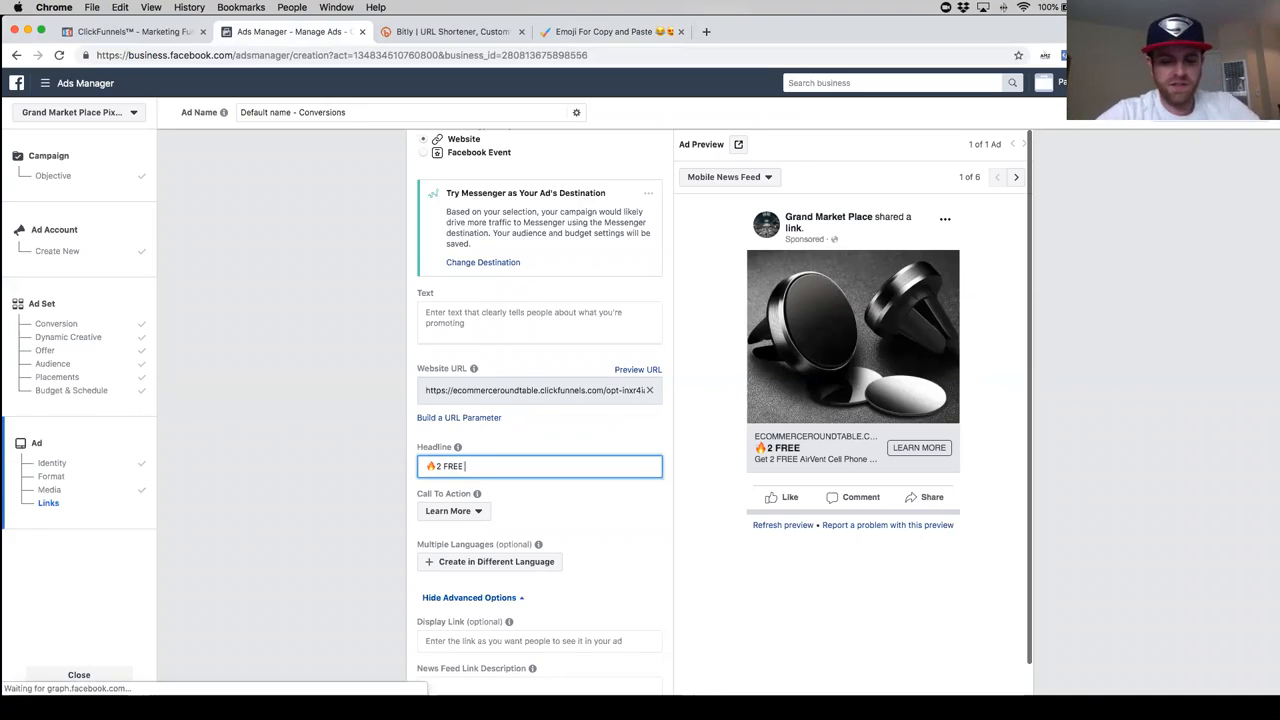
- Continue the headline after "FREE" with "Air Vent Cell Phone Holders"
{"action": "type", "text": "Ari"}
{"action": "key", "text": "BackSpace"}
{"action": "key", "text": "BackSpace"}
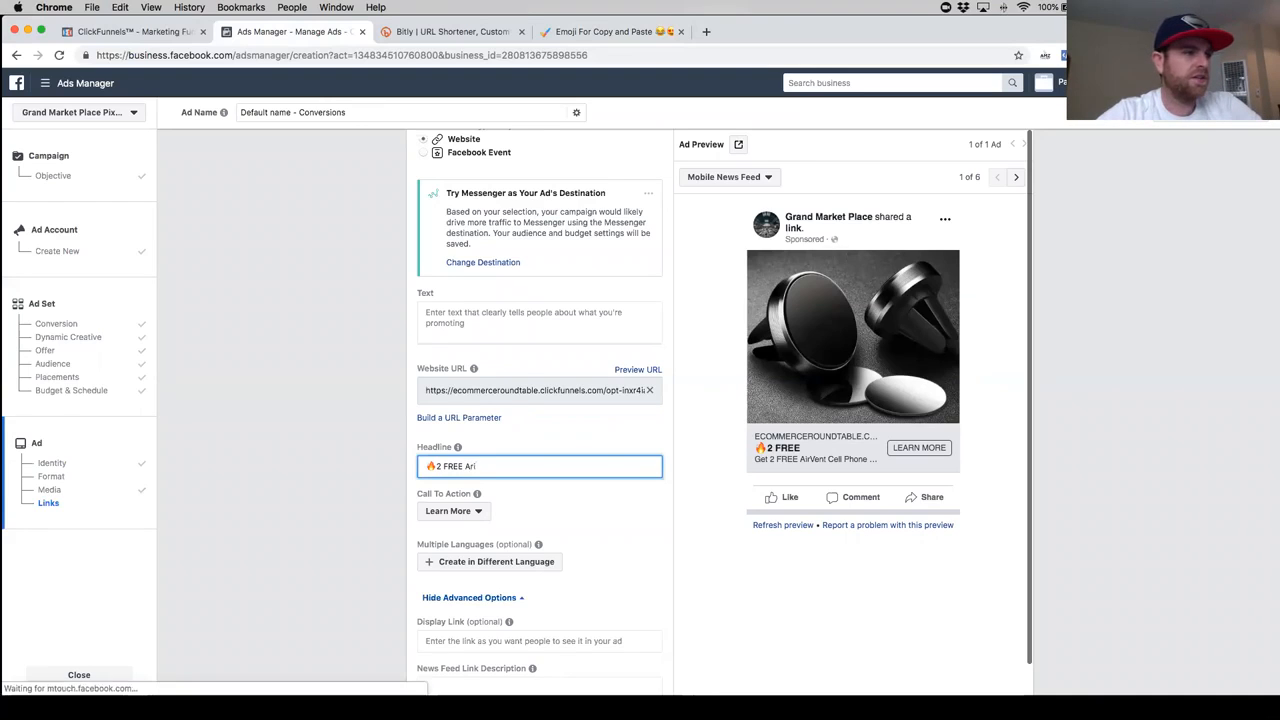
{"action": "type", "text": "ir "}
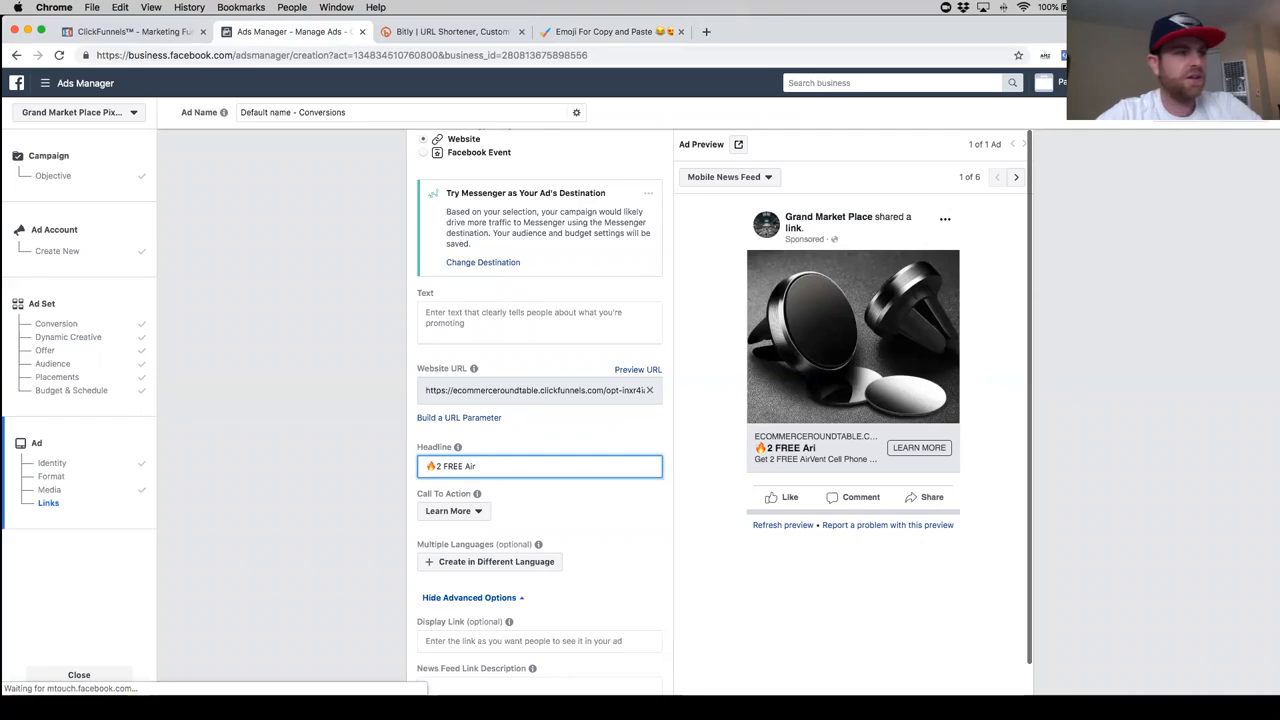
{"action": "type", "text": "Vent Ce"}
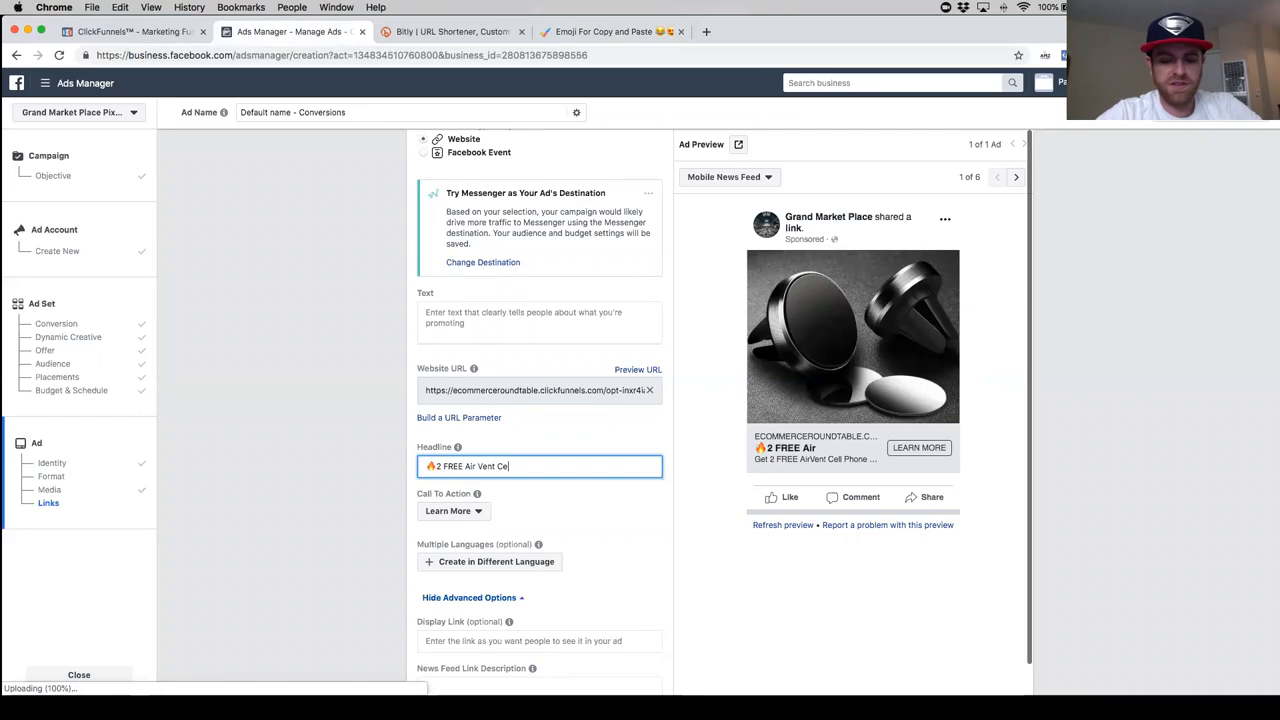
{"action": "type", "text": "ll Phone Ho"}
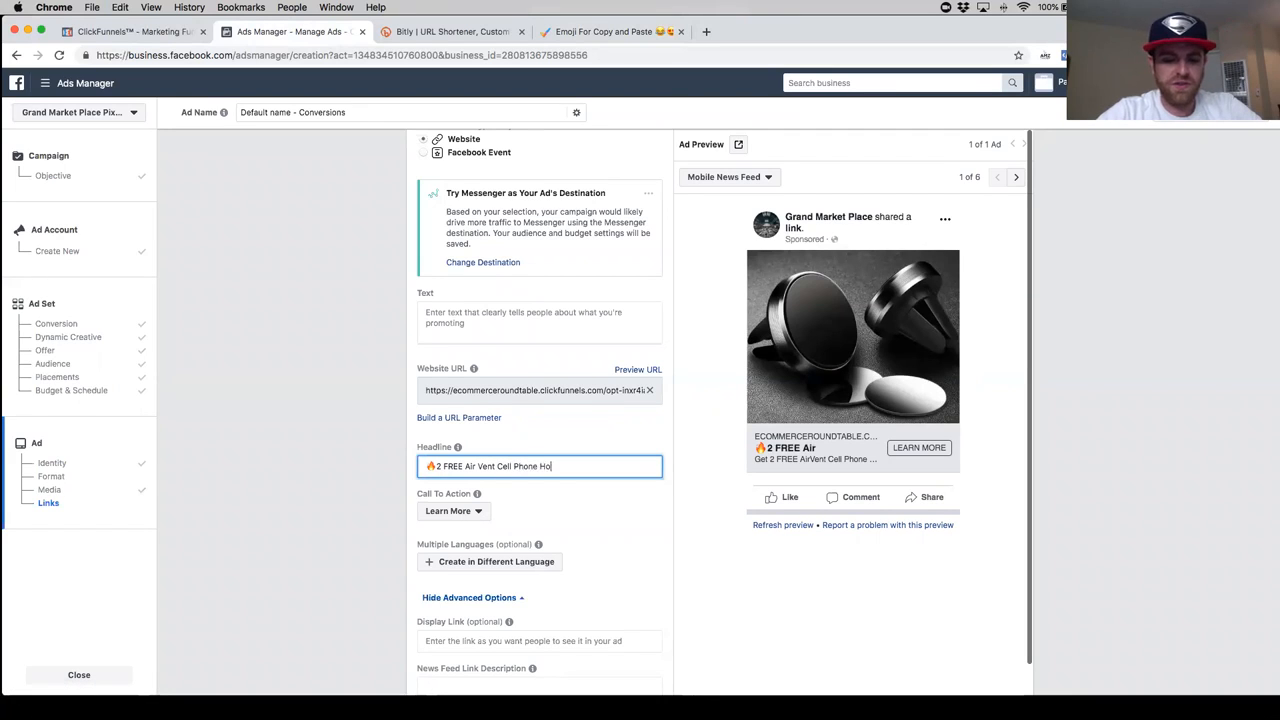
{"action": "type", "text": "lders"}
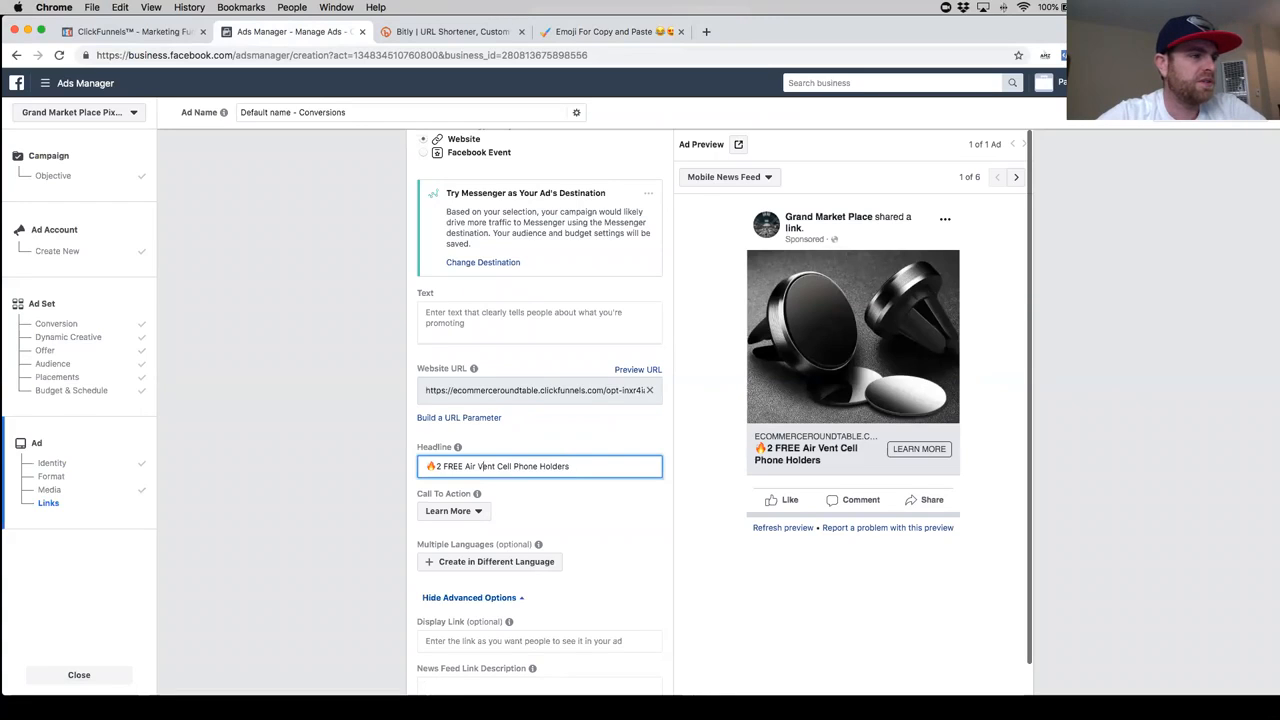
- Insert "GIVEAWAY! Get" between the fire emoji and "2 FREE" in the headline
{"action": "type", "text": "GIVEAWA"}
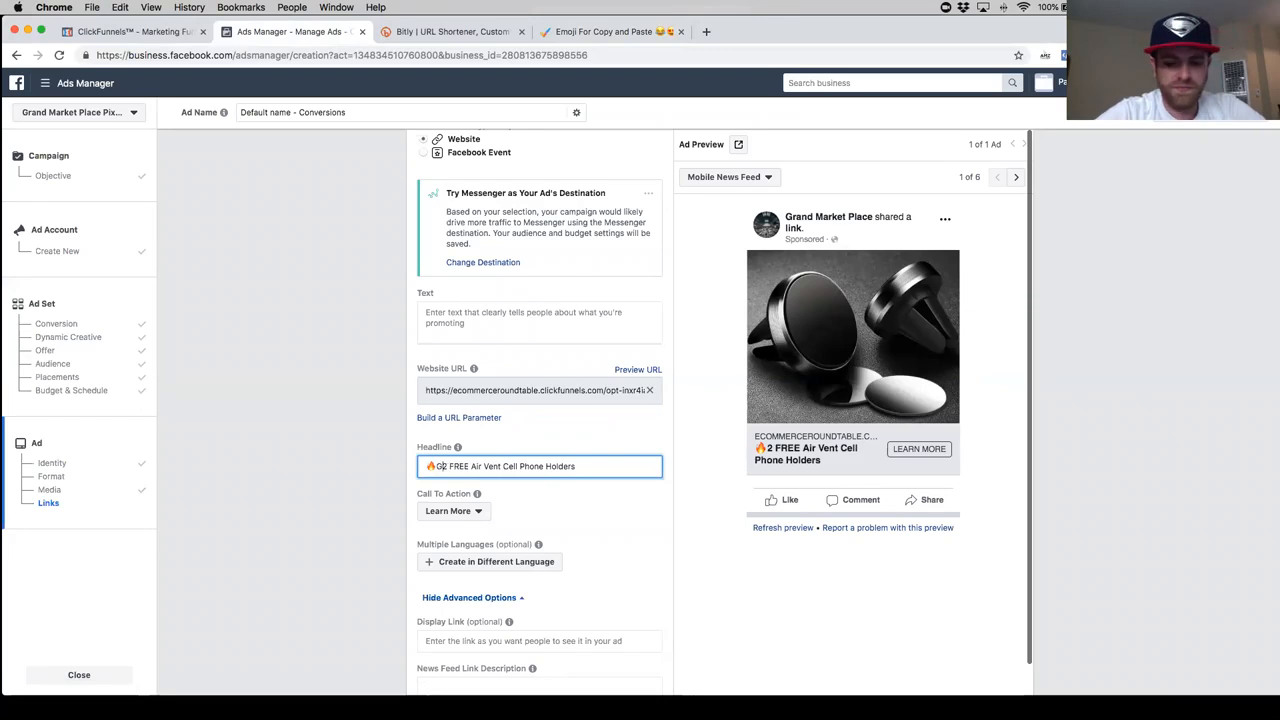
{"action": "type", "text": "Y!"}
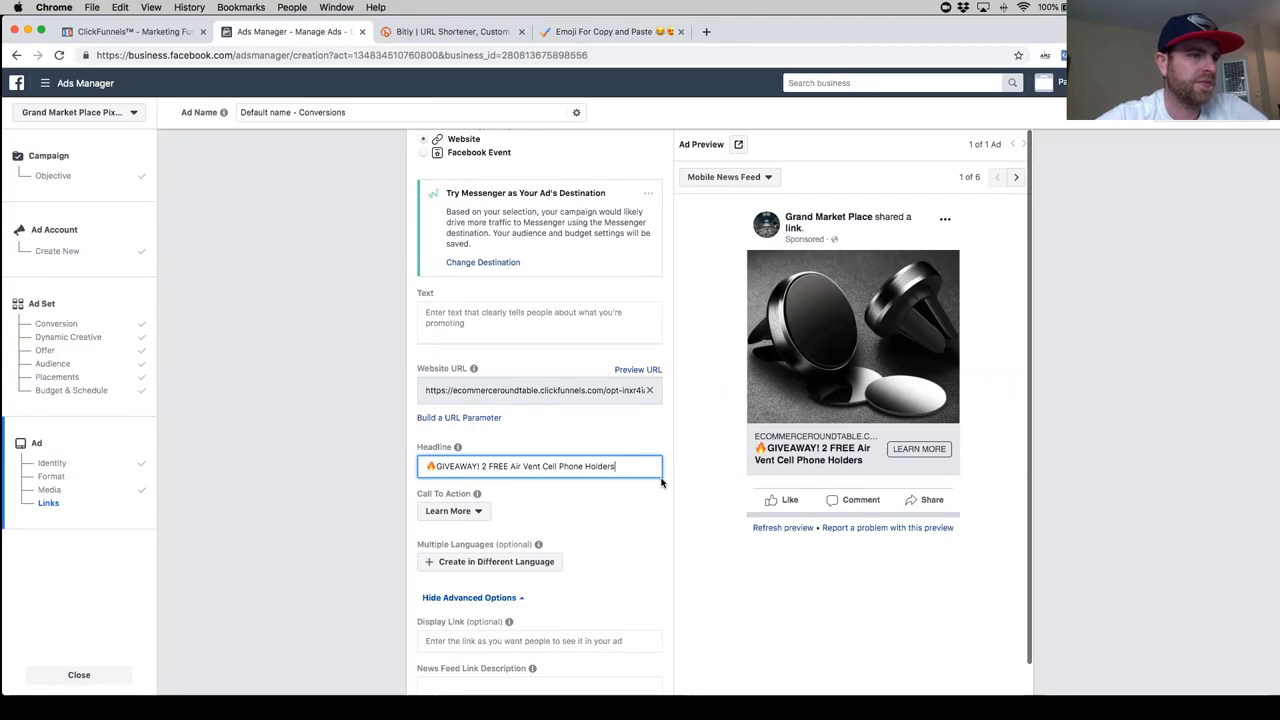
{"action": "type", "text": "Get"}
- Add "(Just Pay Shipping)" at the end of the headline, directly after "Holders"
{"action": "left_click", "coordinate": [638, 467]}
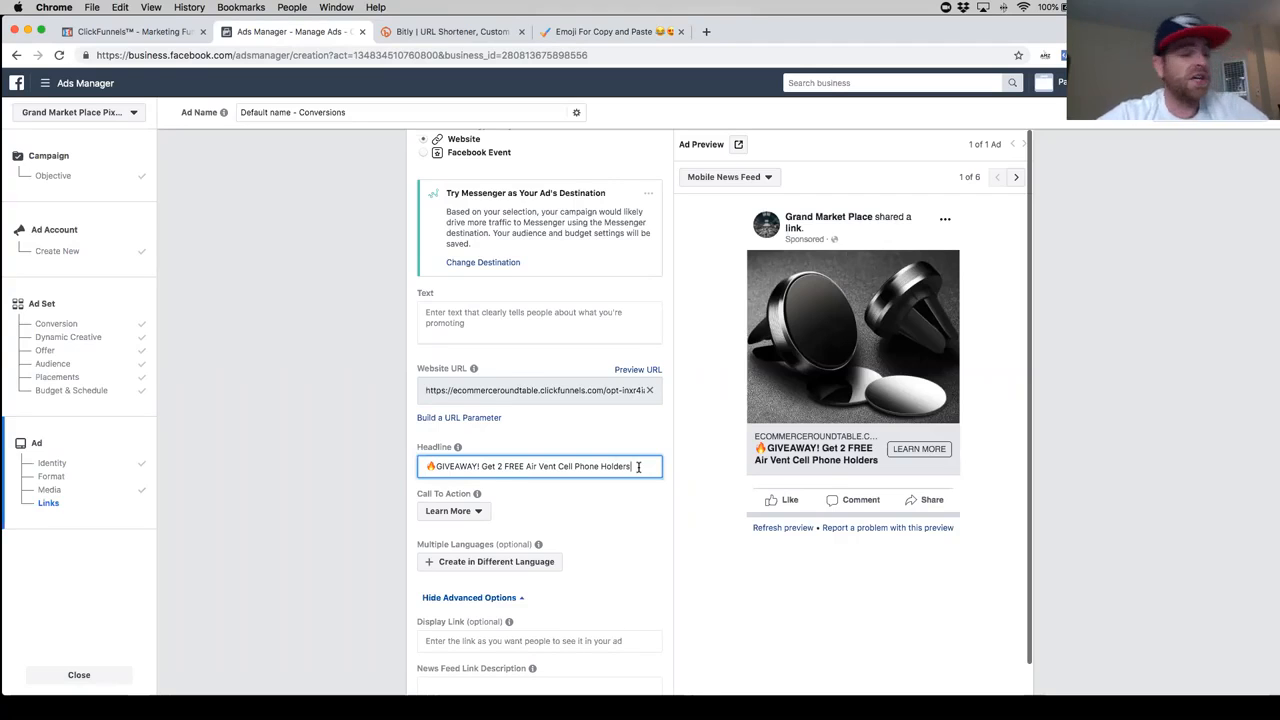
{"action": "type", "text": ".."}
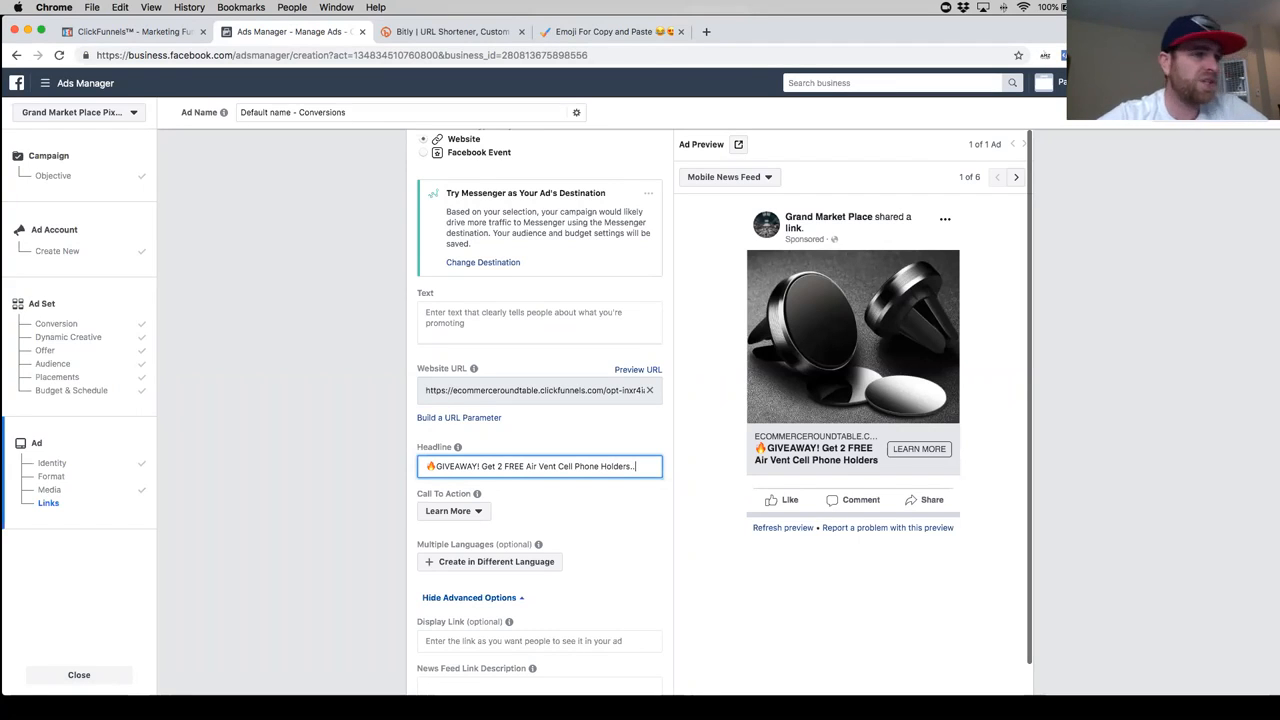
{"action": "key", "text": "BackSpace"}
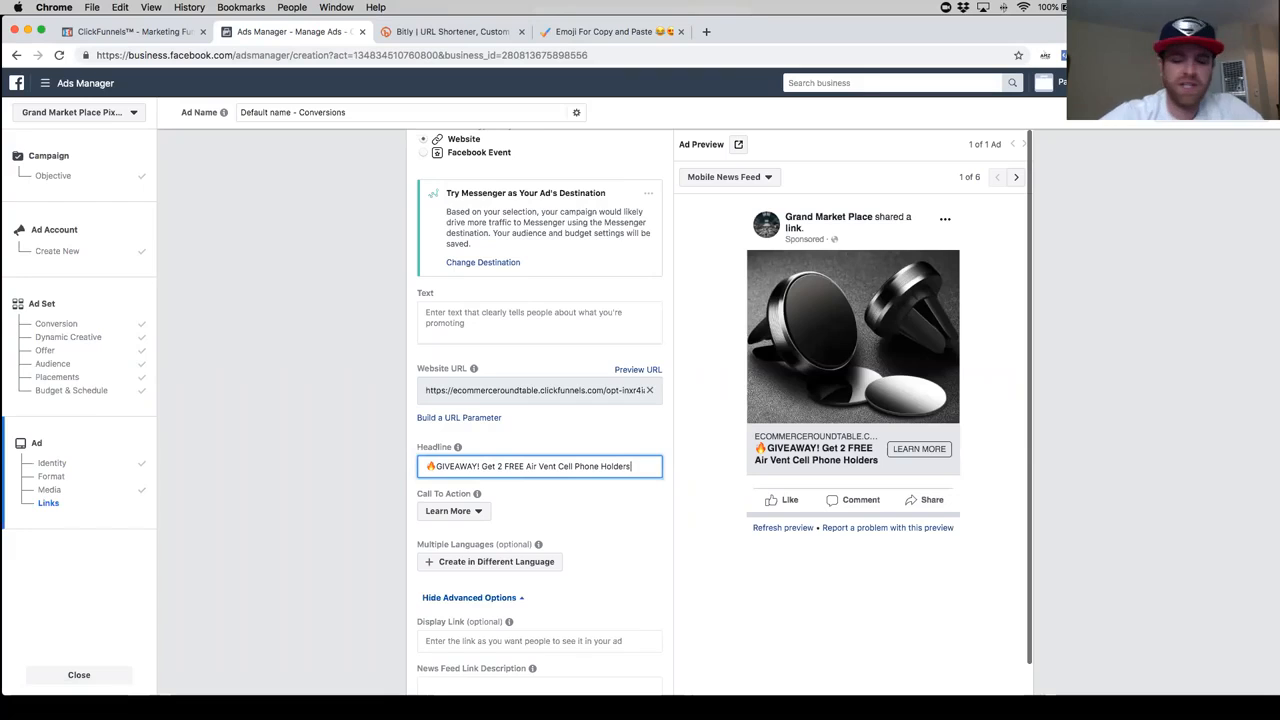
{"action": "type", "text": "Pay"}
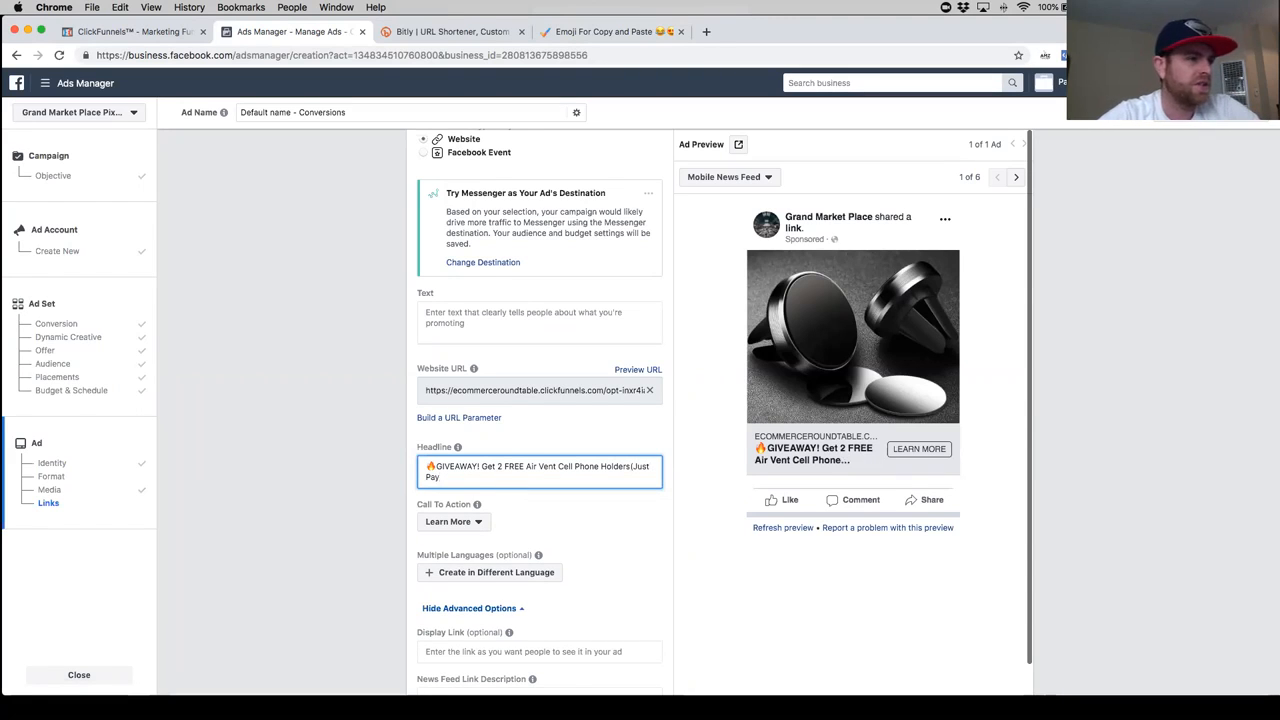
{"action": "type", "text": " Shippi"}
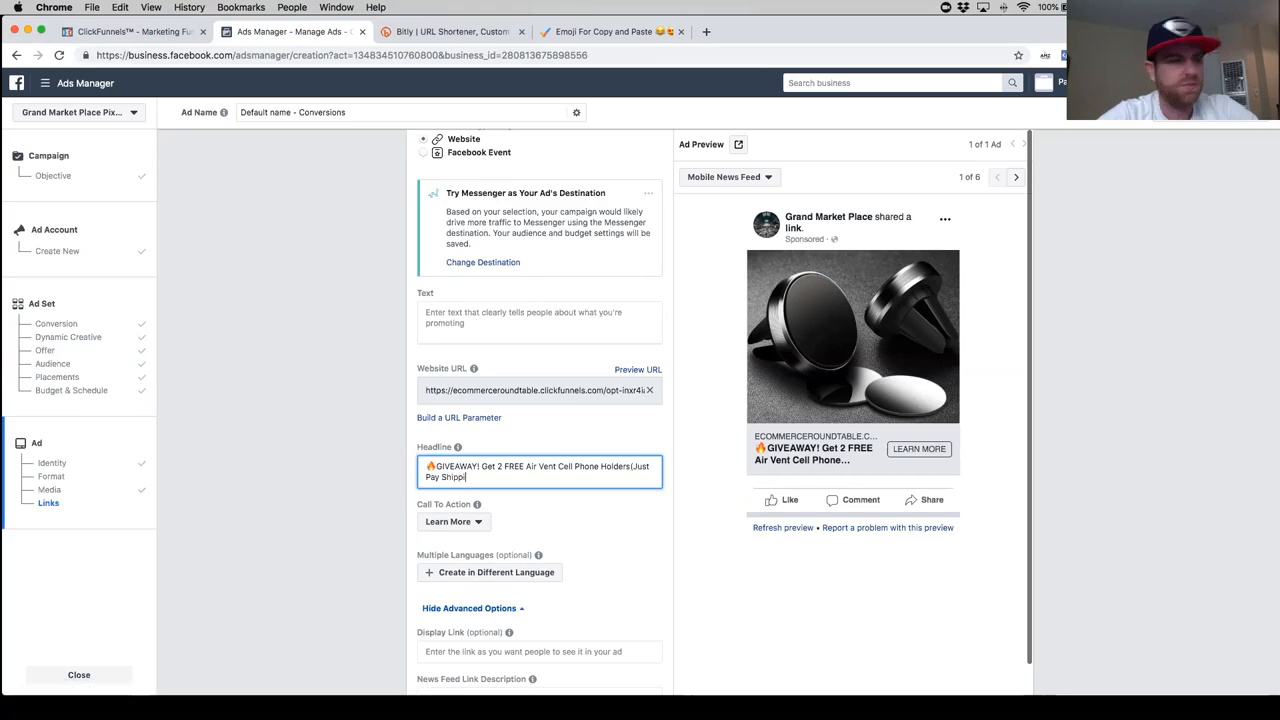
{"action": "type", "text": "ng)"}
- Add two fire emojis at the end of the headline and one more fire emoji at its start
{"action": "key", "text": "super+v"}
{"action": "key", "text": "super+v"}
{"action": "left_click", "coordinate": [428, 469]}
{"action": "key", "text": "super+v"}
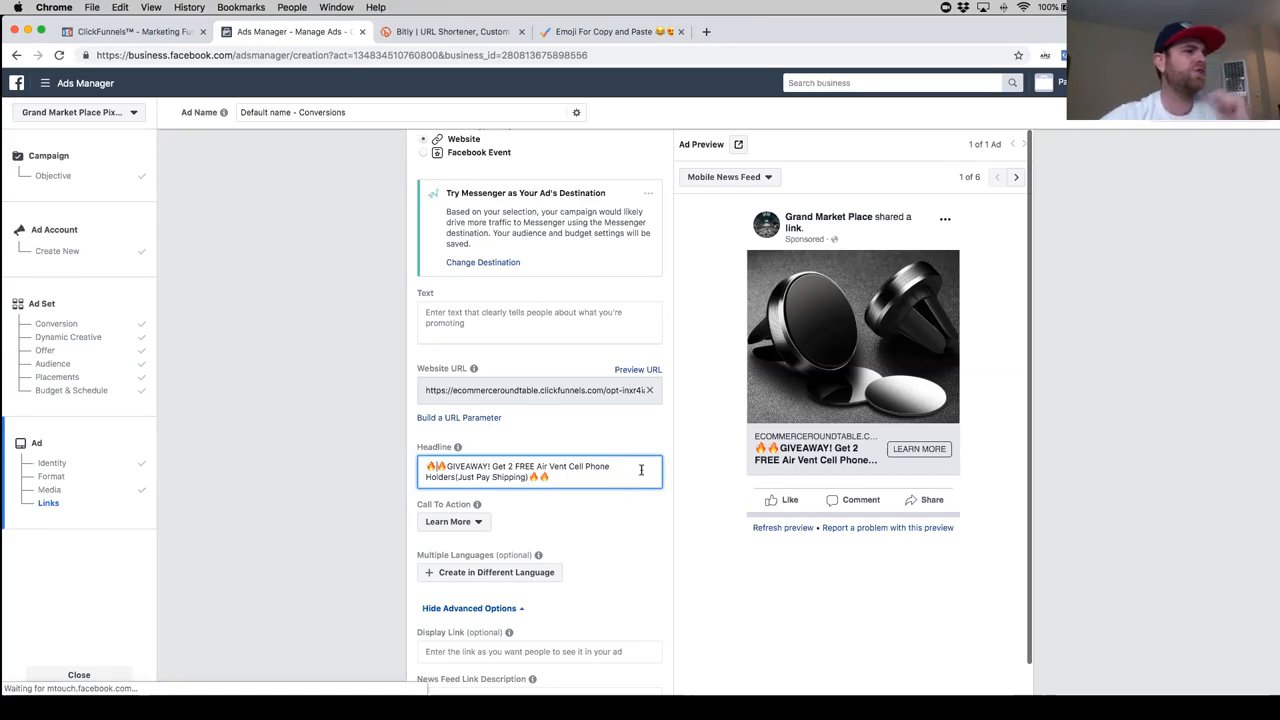
- Switch to ClickFunnels, preview the Opt-in page and copy its offer description beginning "Get 2 FREE AirVent Cell Phone Holders"
{"action": "scroll", "coordinate": [580, 463], "scroll_direction": "up", "scroll_amount": 3}
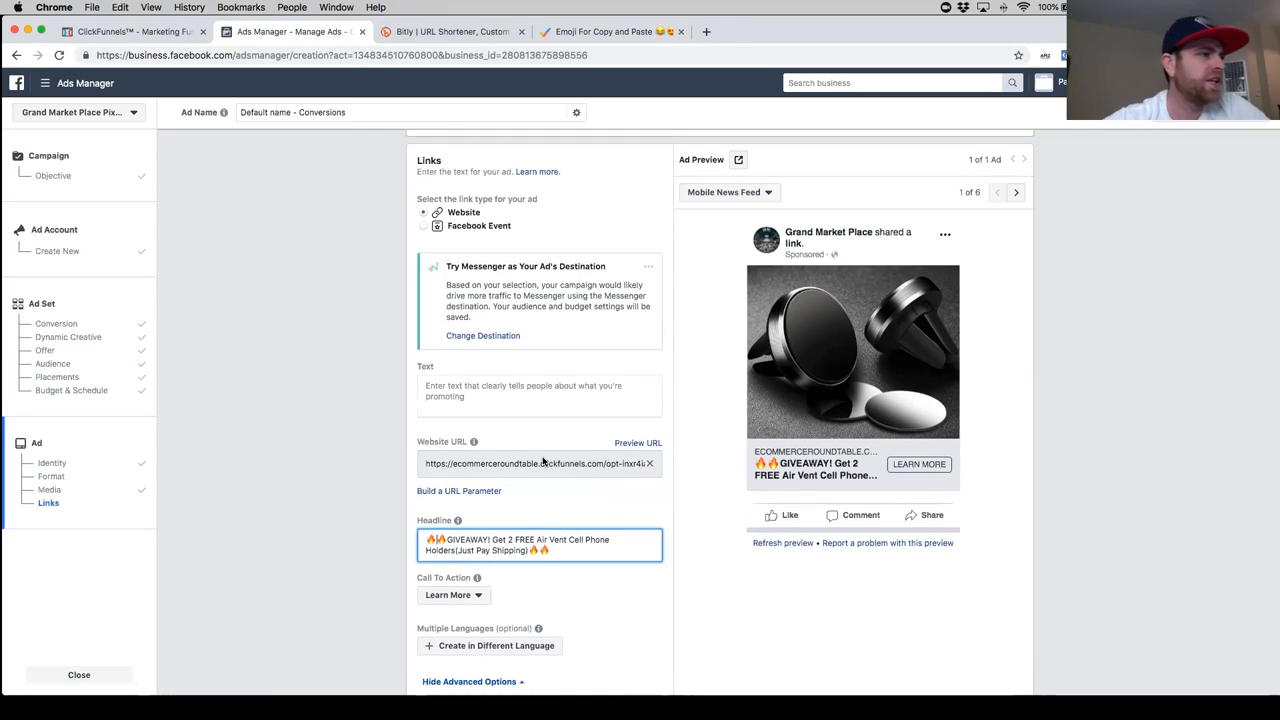
{"action": "left_click", "coordinate": [480, 398]}
{"action": "left_click", "coordinate": [137, 31]}
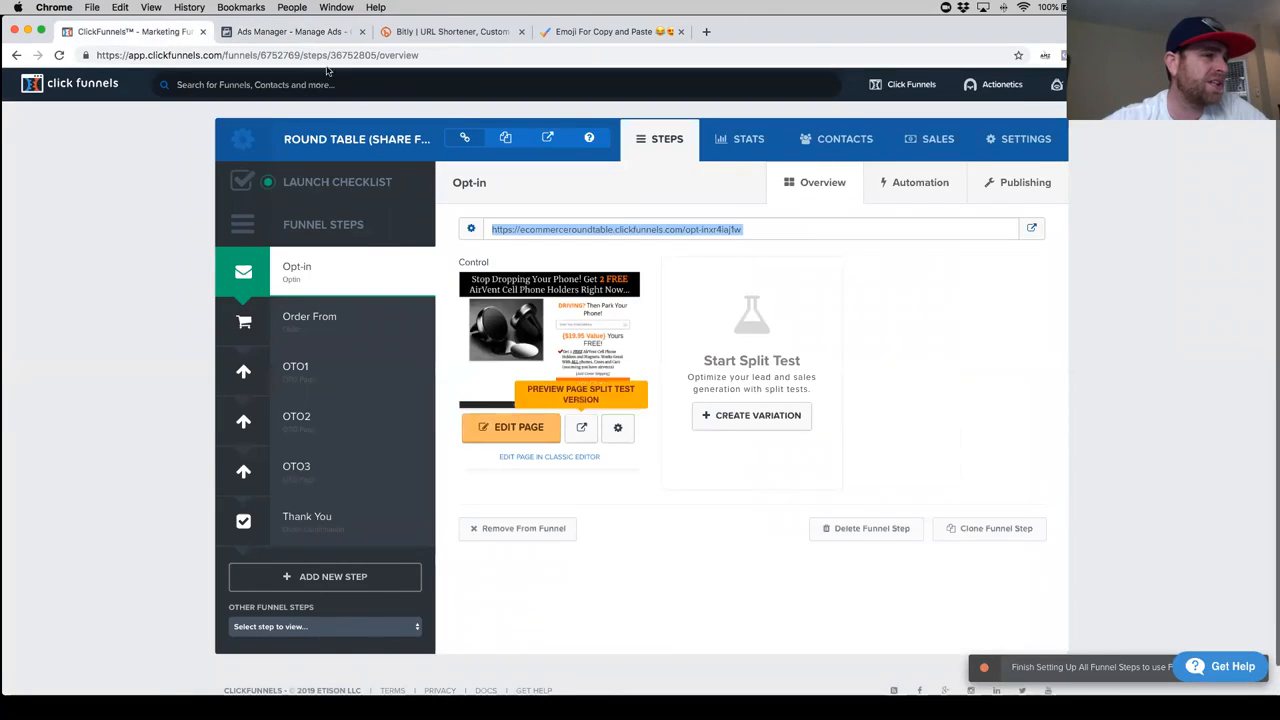
{"action": "left_click", "coordinate": [581, 427]}
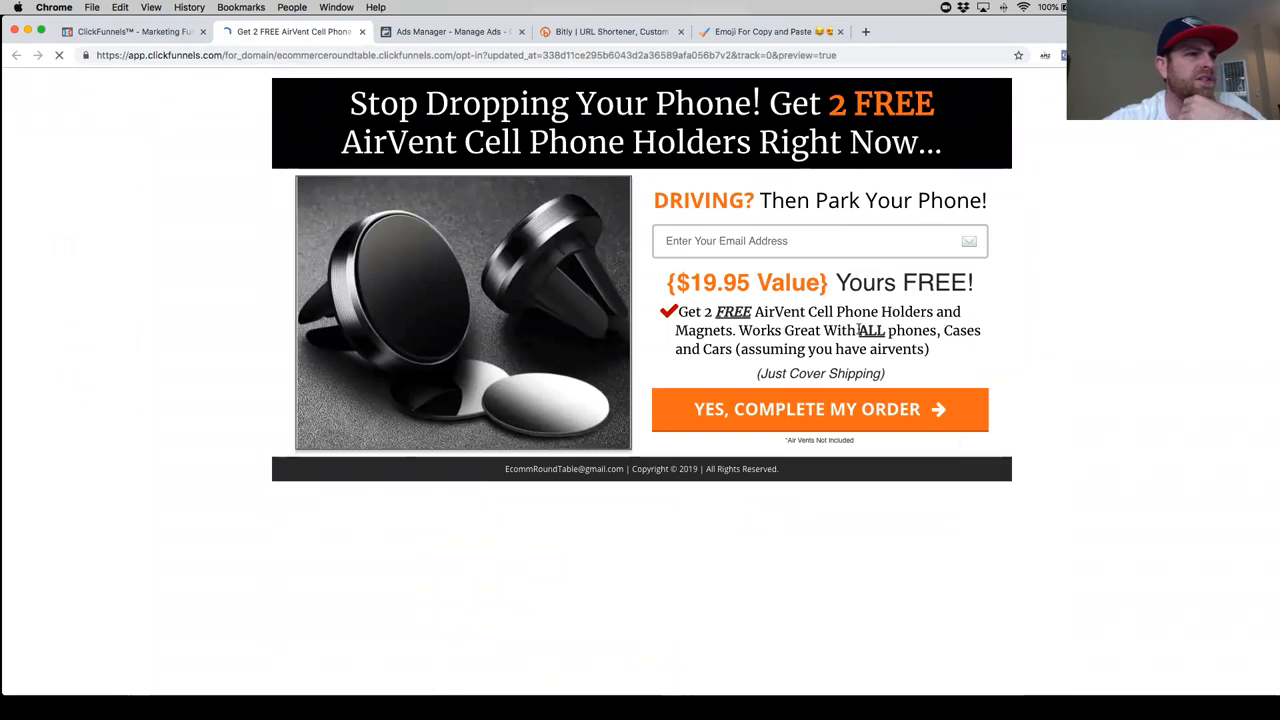
{"action": "left_click_drag", "start_coordinate": [935, 350], "coordinate": [668, 311]}
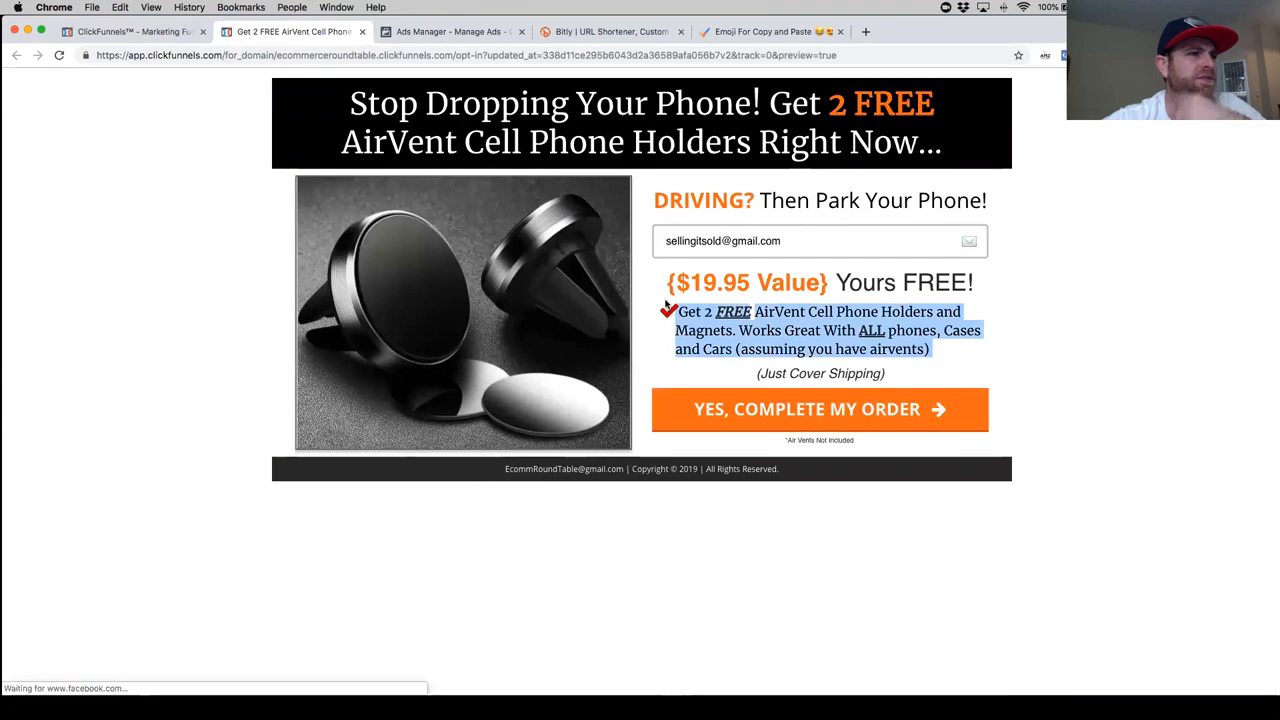
{"action": "left_click_drag", "start_coordinate": [917, 372], "coordinate": [679, 316]}
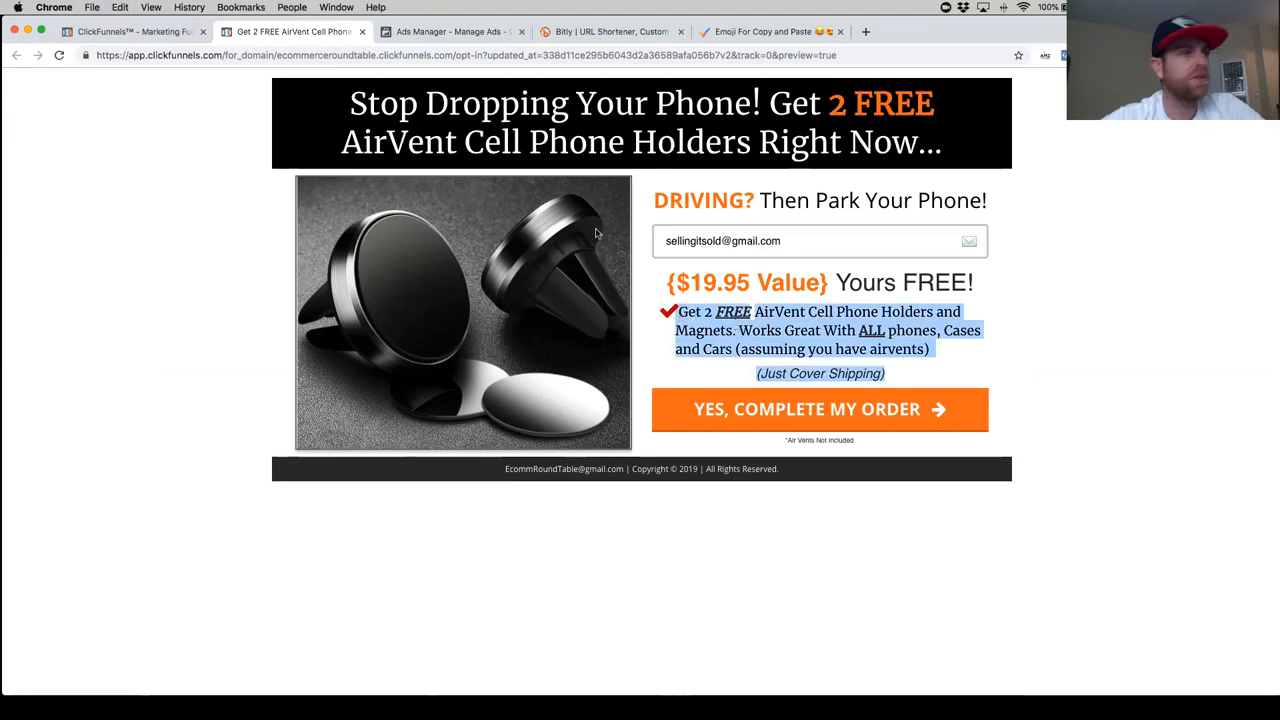
- Return to Ads Manager and paste the copied offer description as the ad's text
{"action": "left_click", "coordinate": [160, 33]}
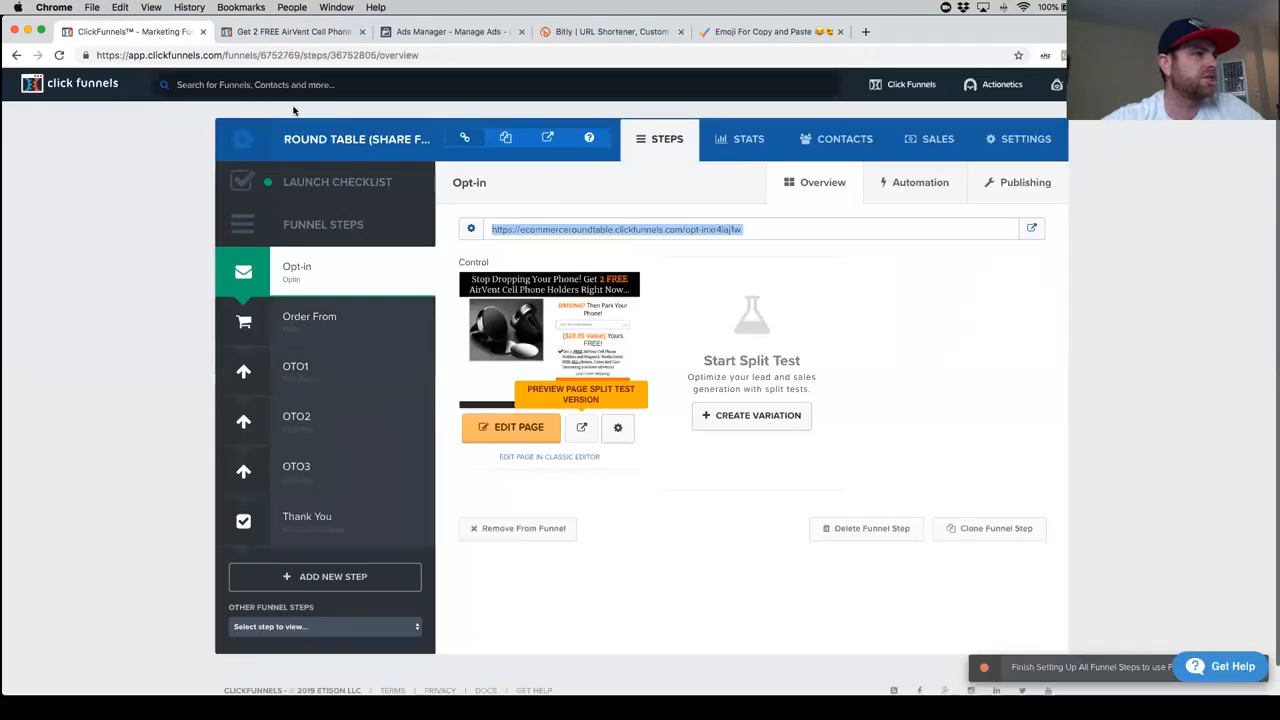
{"action": "left_click", "coordinate": [432, 33]}
{"action": "type", "text": "Get 2 FREEAirVent Cell Phone Holders and Magnets. Works Great With ALL phones, Cases and Cars (assuming you have airvents)"}
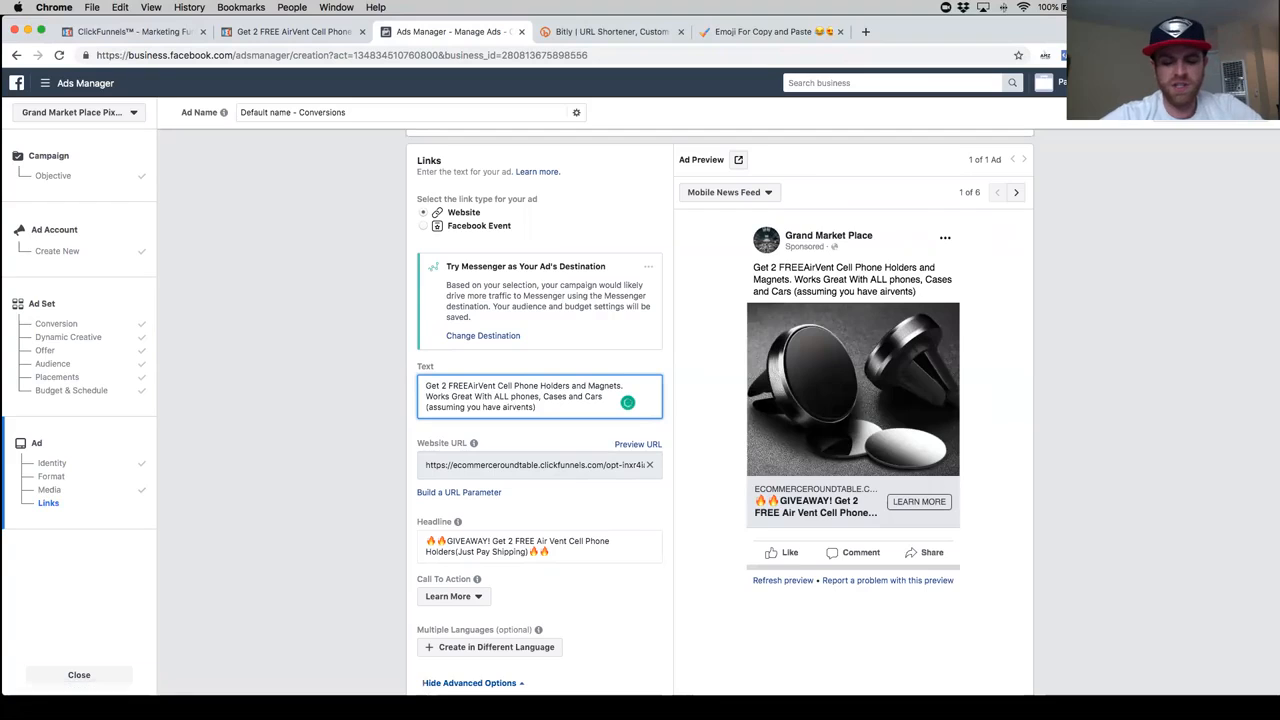
- Insert "LIMITED TIME GIVEAWAY!" before "Get 2 FREE" in the ad text and correct the spelling of "LIMITED"
{"action": "type", "text": "Lim"}
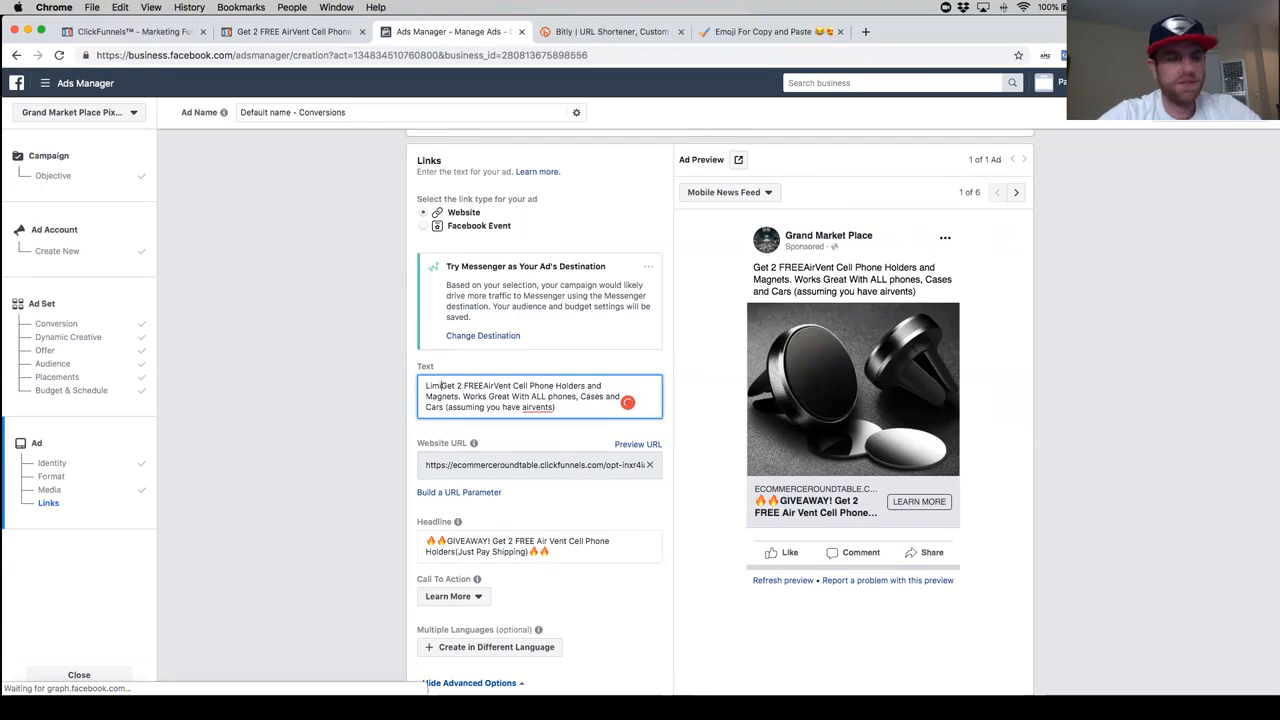
{"action": "key", "text": "BackSpace"}
{"action": "type", "text": "LIMITED "}
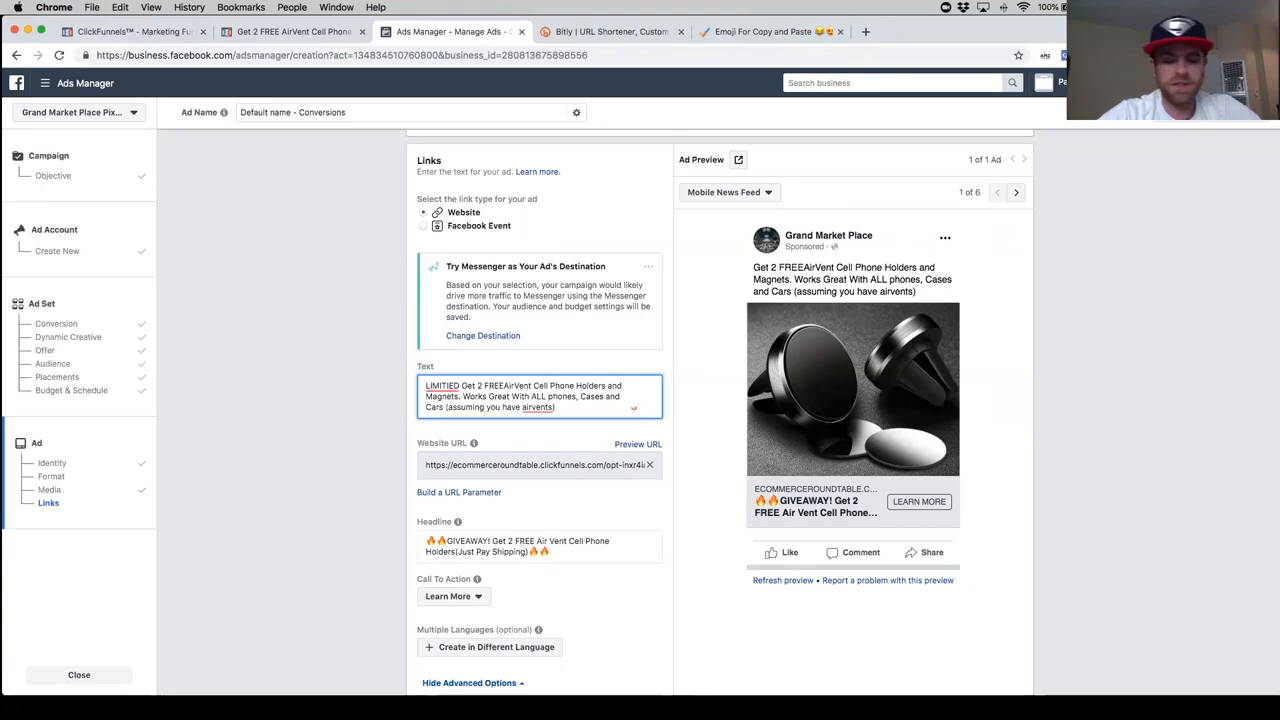
{"action": "type", "text": "TIME "}
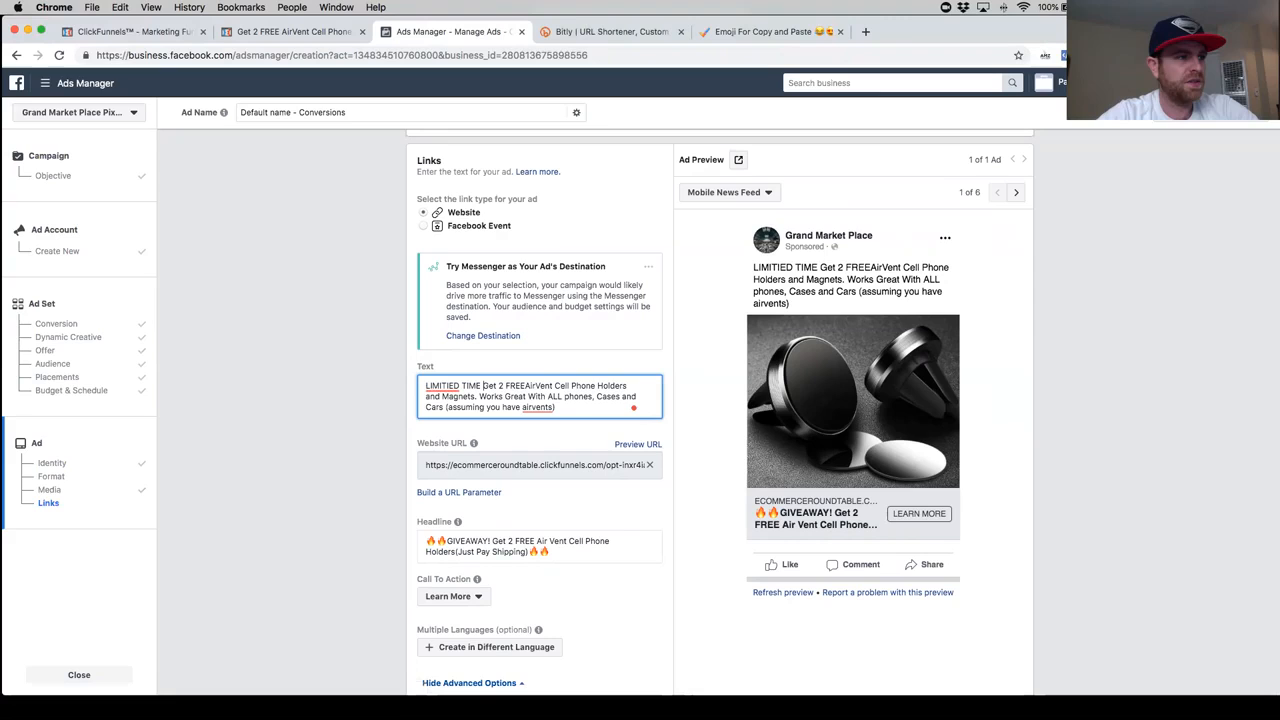
{"action": "type", "text": "GIV"}
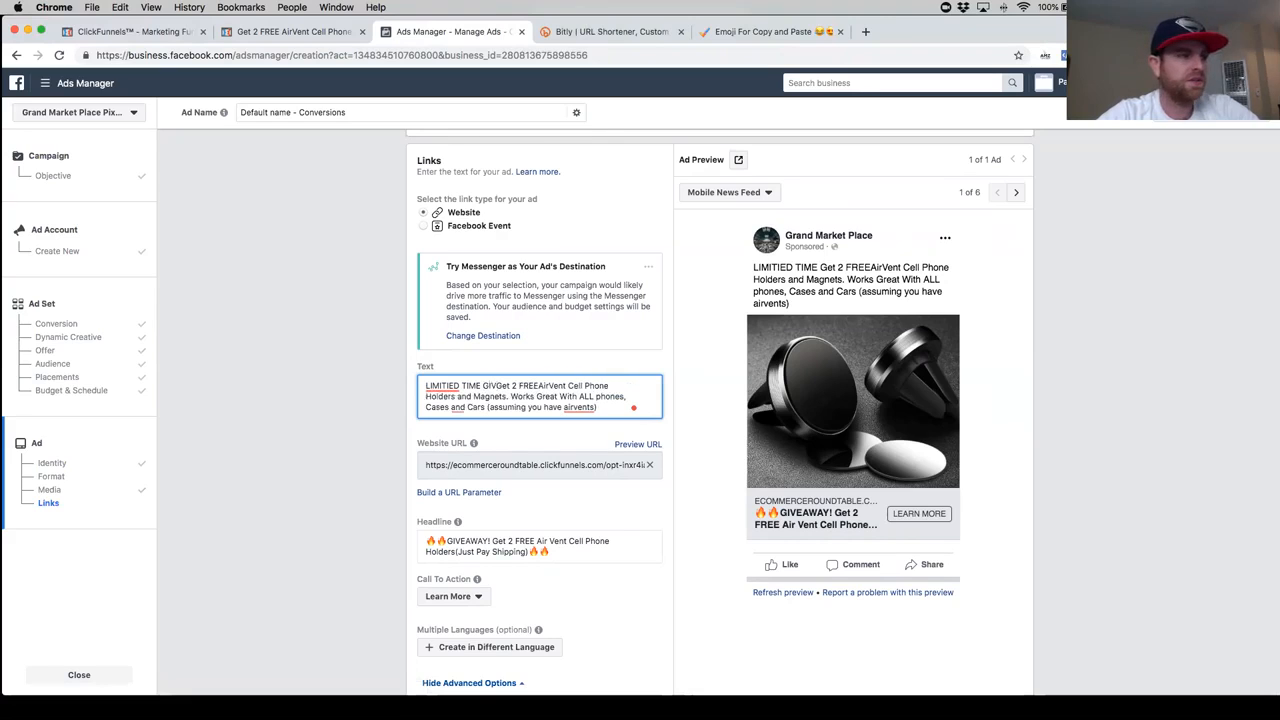
{"action": "type", "text": "EAWAY!"}
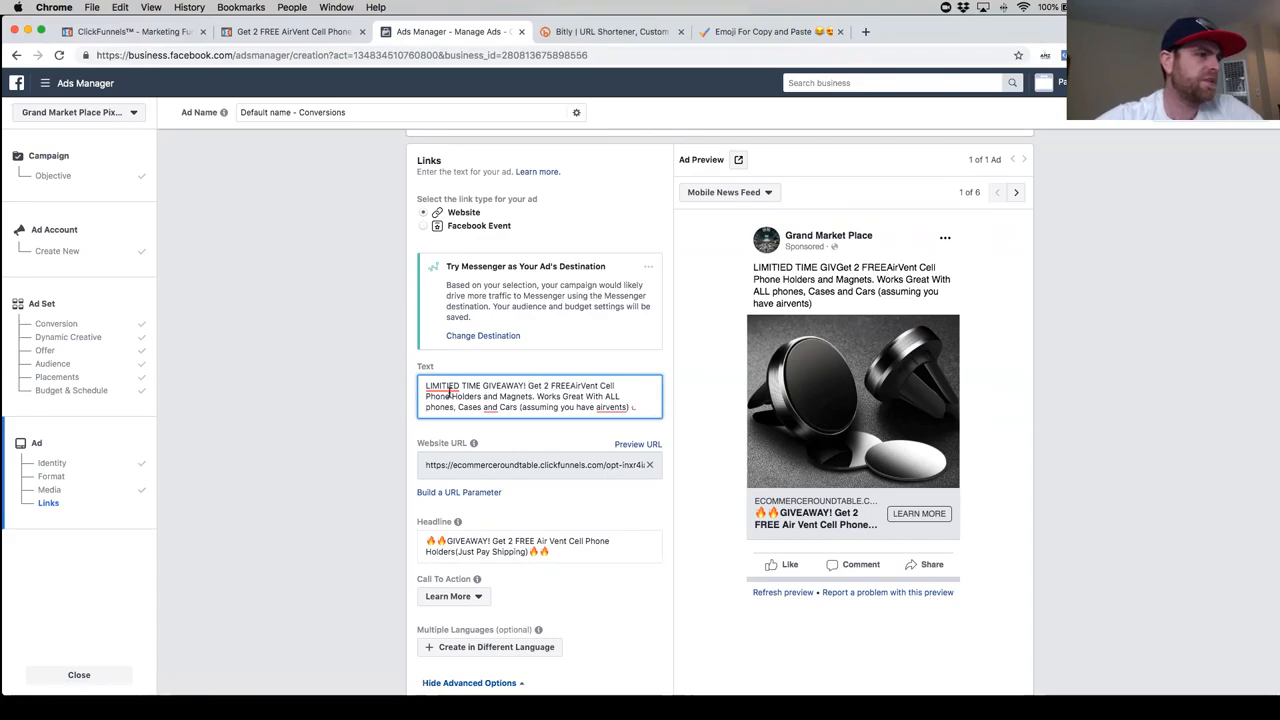
{"action": "right_click", "coordinate": [448, 391]}
{"action": "left_click", "coordinate": [429, 386]}
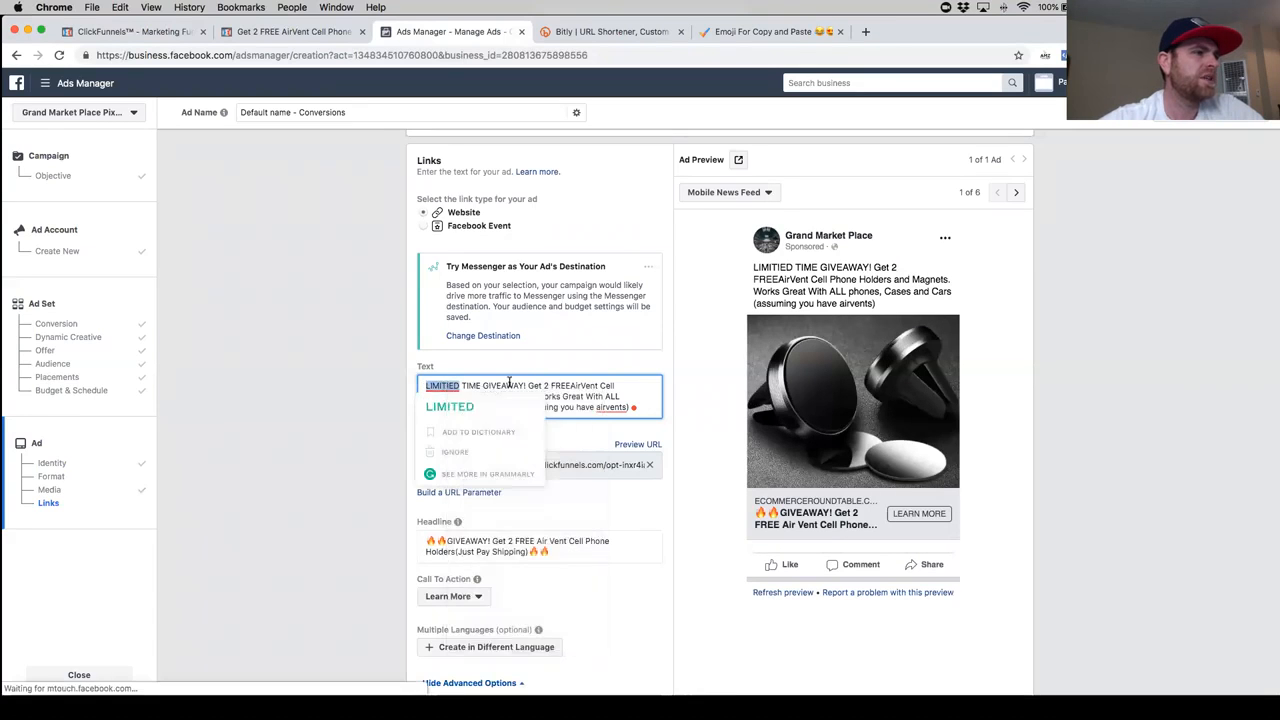
- Delete "LIMITED TIME" from the start of the ad text so that it begins with "GIVEAWAY!"
{"action": "left_click", "coordinate": [477, 385]}
{"action": "left_click_drag", "start_coordinate": [477, 385], "coordinate": [425, 385]}
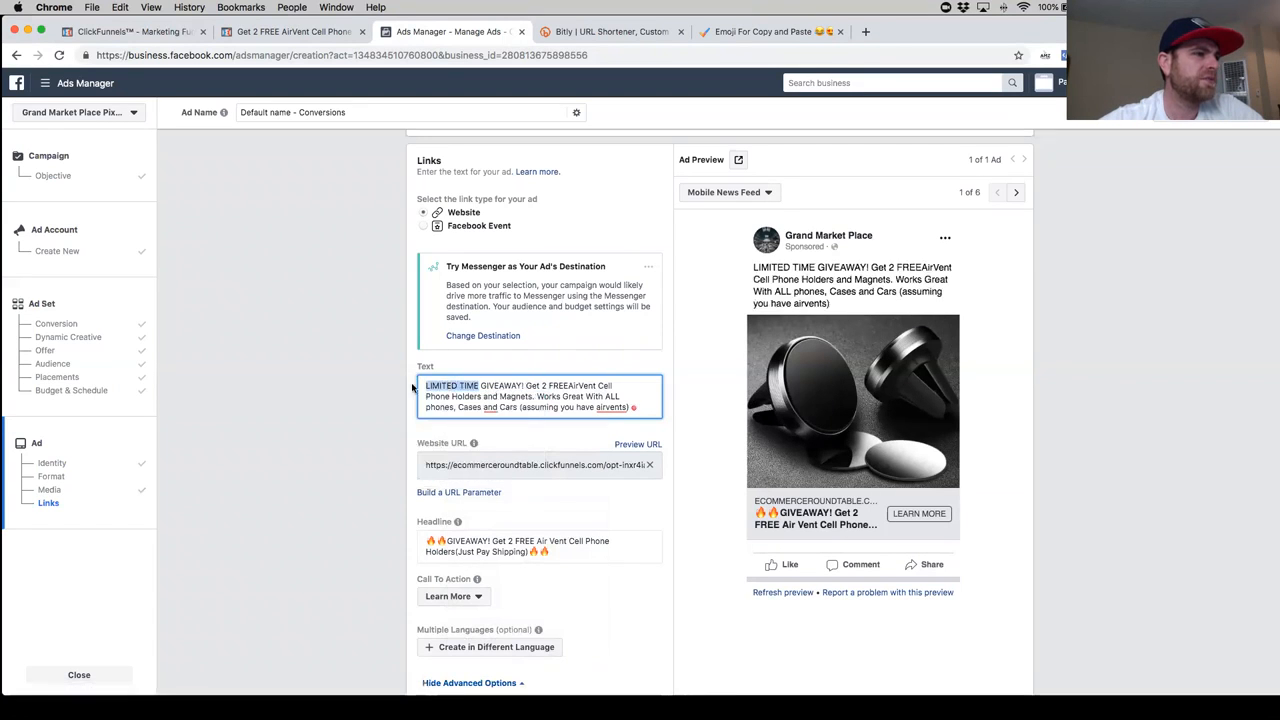
{"action": "key", "text": "BackSpace"}
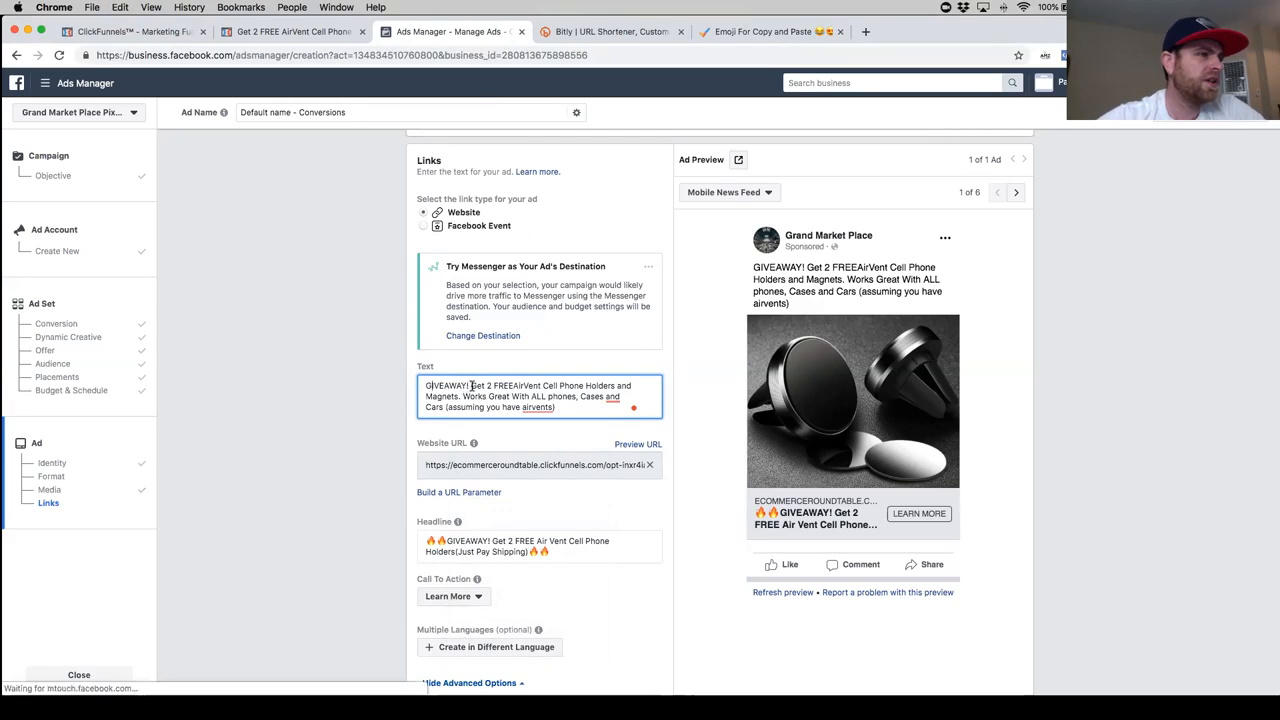
- Correct the ad text to read "FREE Air Vent", "Cases, and Cars" and "air vents"
{"action": "left_click", "coordinate": [513, 385]}
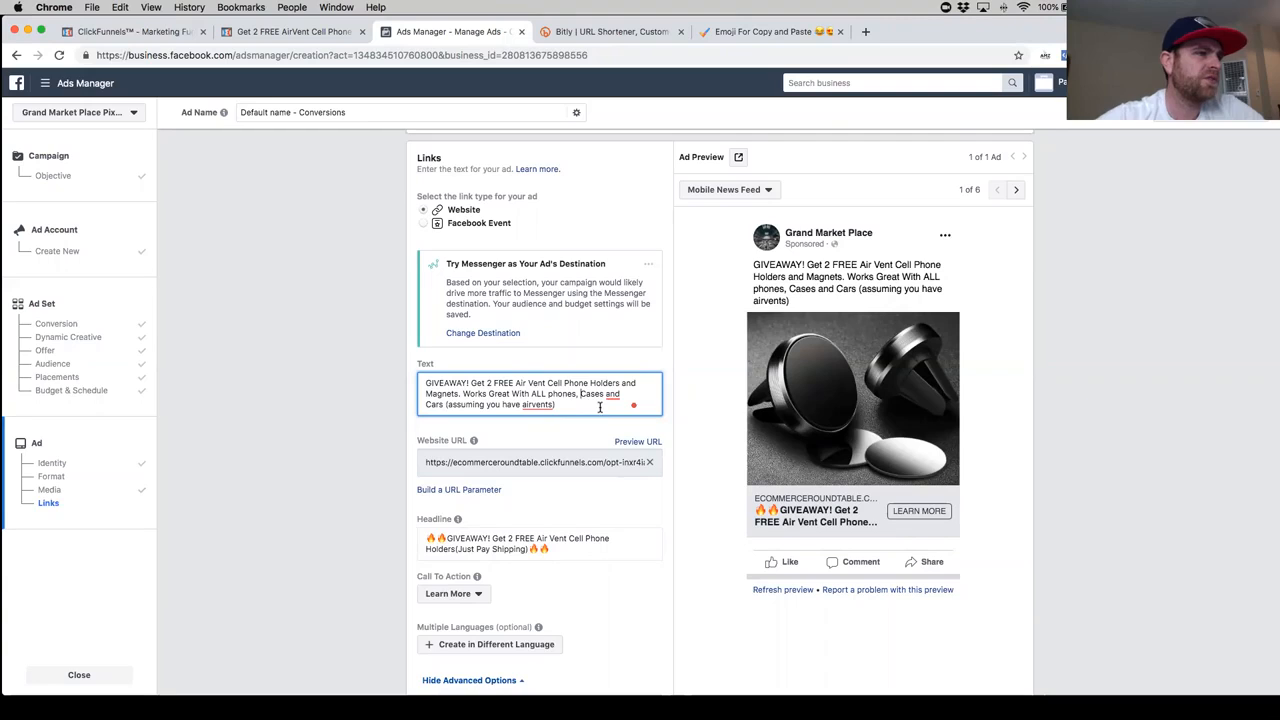
{"action": "mouse_move", "coordinate": [613, 395]}
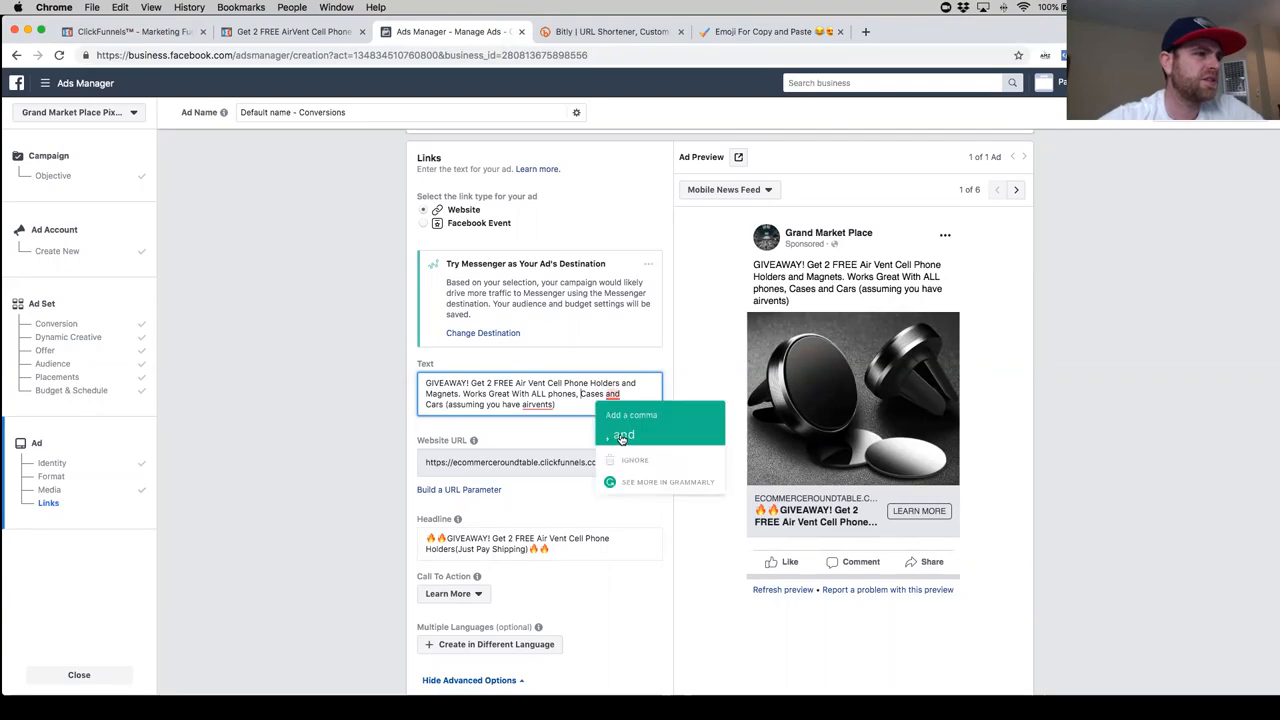
{"action": "left_click", "coordinate": [624, 434]}
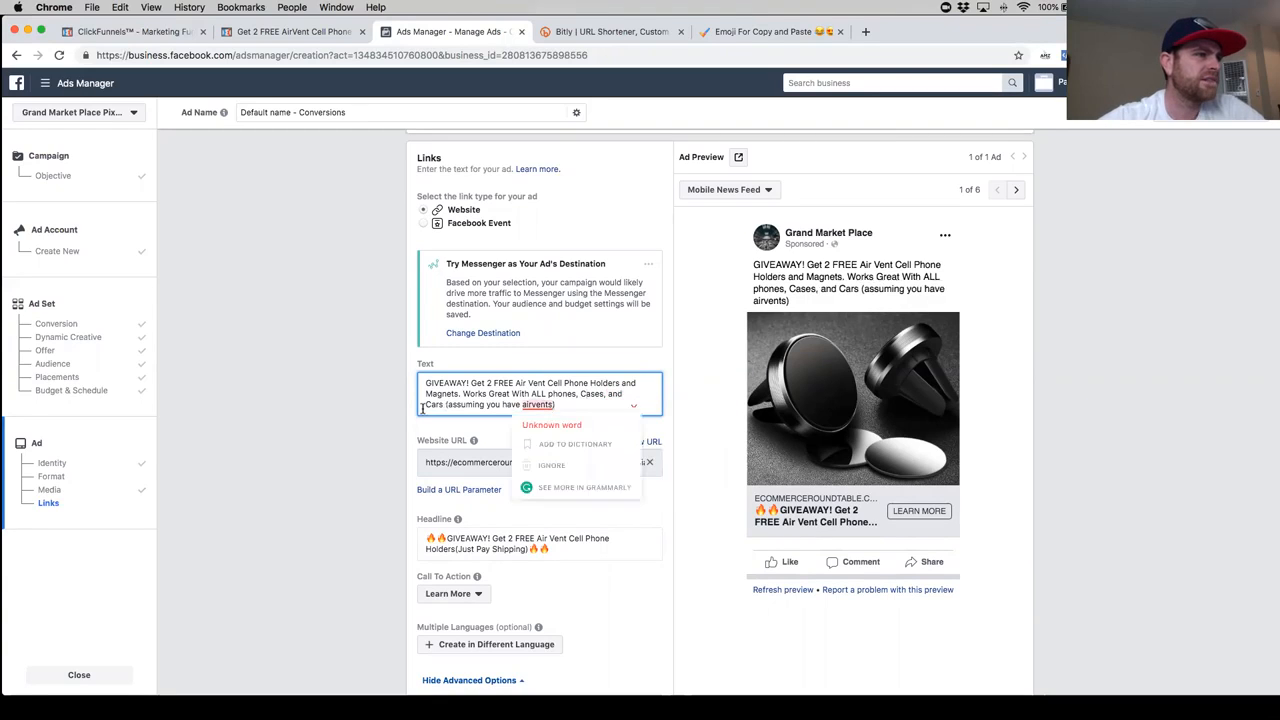
{"action": "mouse_move", "coordinate": [537, 405]}
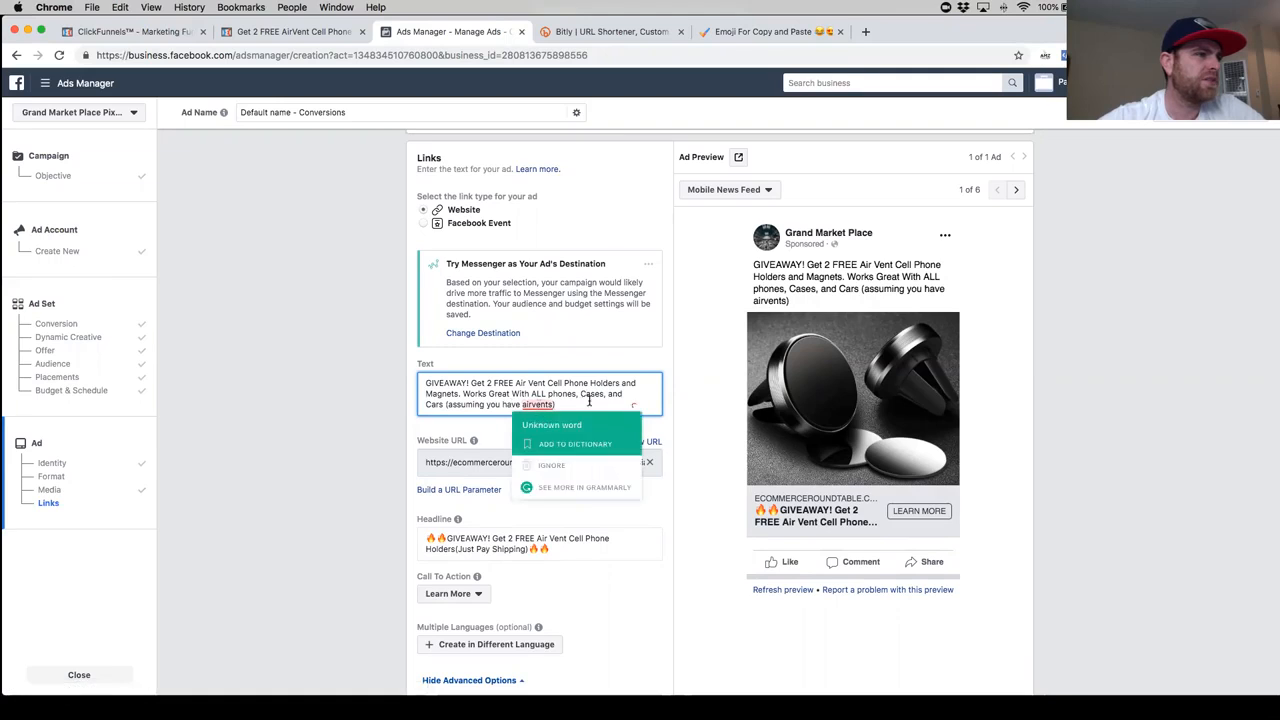
{"action": "left_click", "coordinate": [533, 405]}
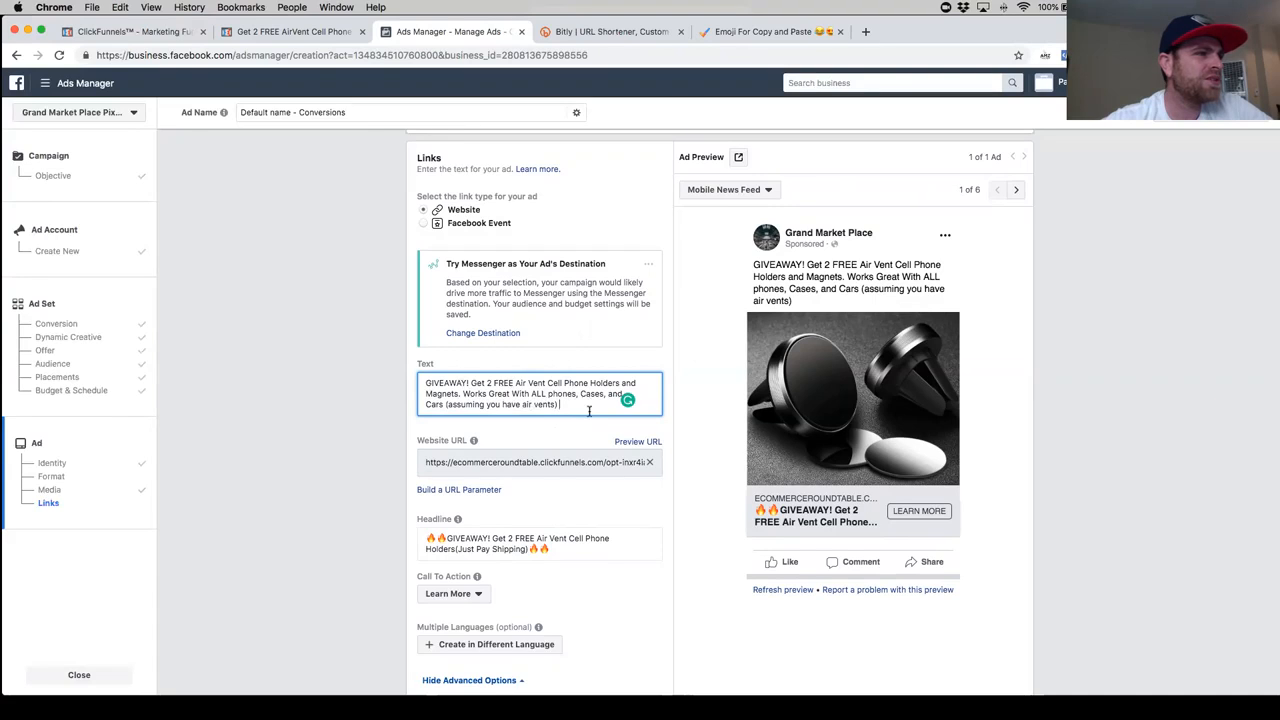
- Add "FOR A LIMITED TIME ONLY!!" at the end of the ad text
{"action": "type", "text": "FOR A LIMITED TIME ONL"}
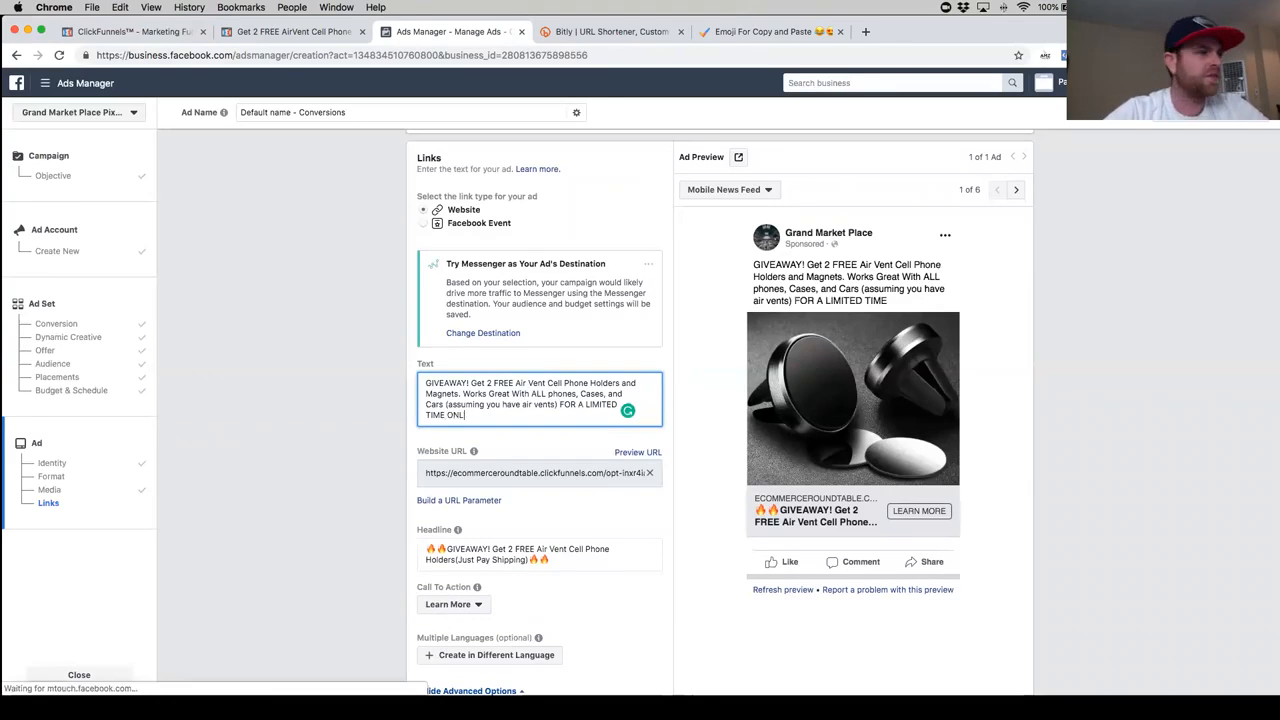
{"action": "type", "text": "Y!!"}
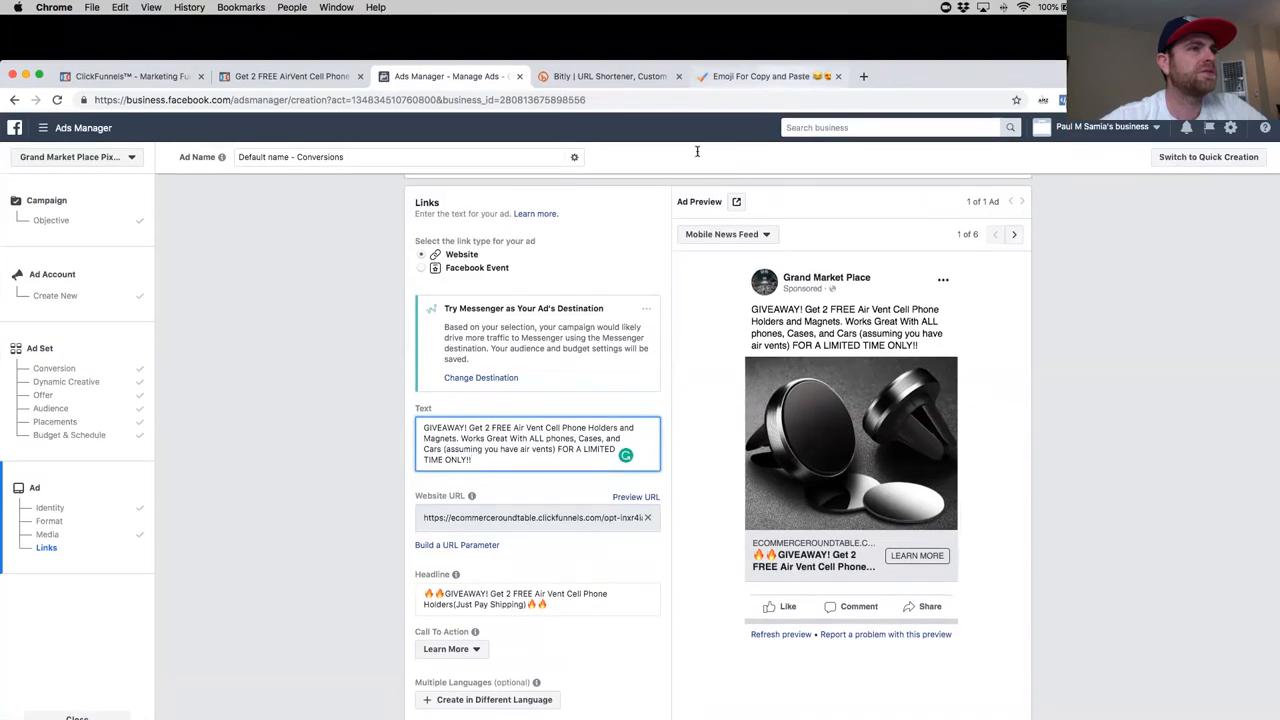
- Switch to the emoji page, copy the Police Cars Revolving Light emoji and paste a second one beside it
{"action": "left_click", "coordinate": [780, 76]}
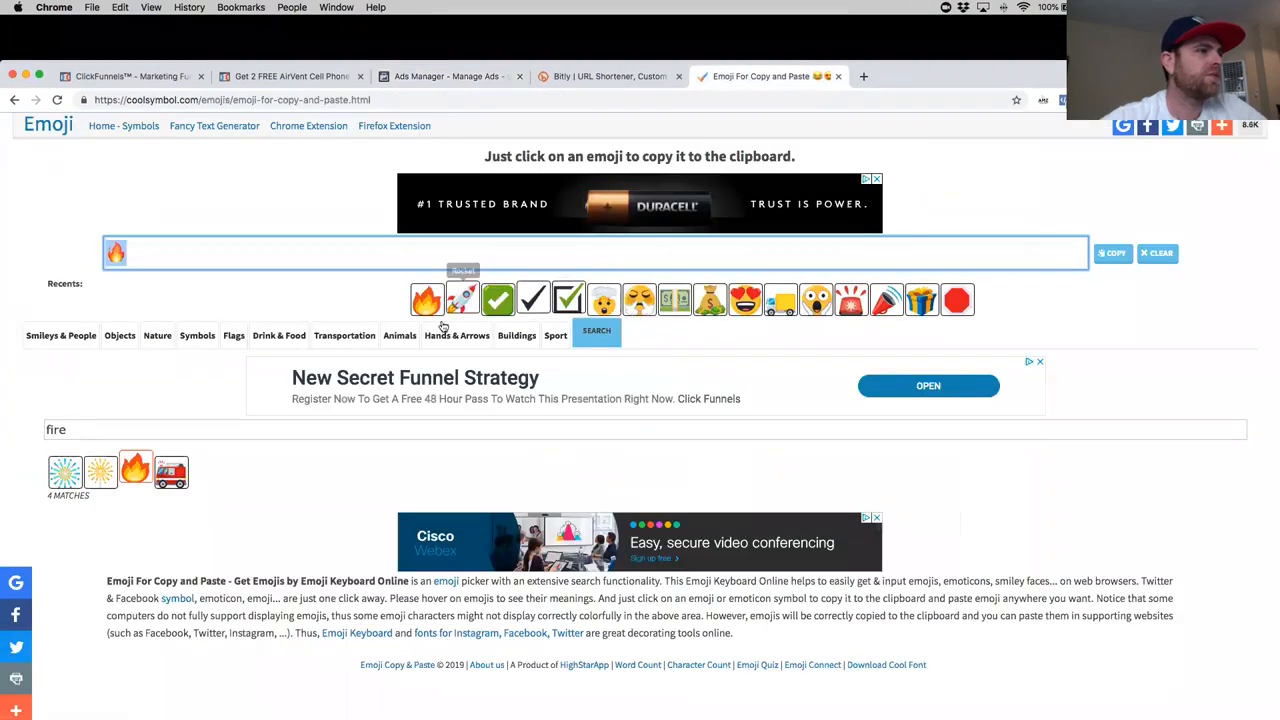
{"action": "left_click", "coordinate": [850, 303]}
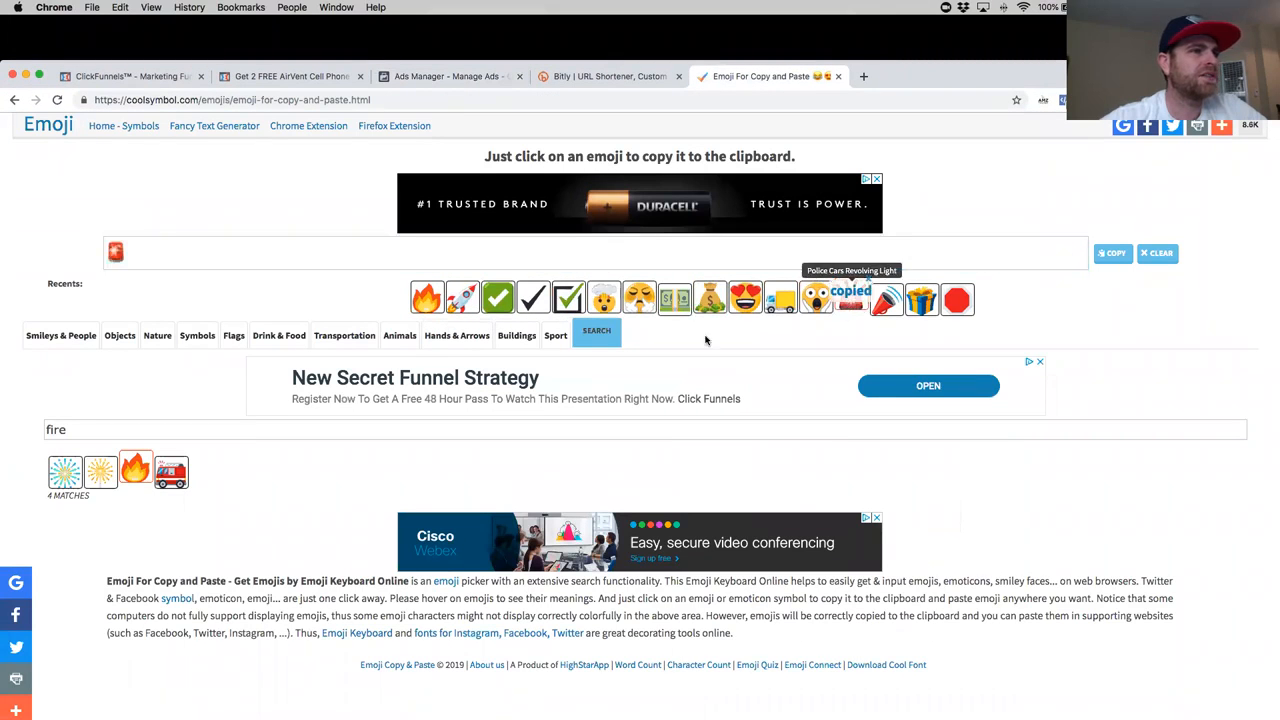
{"action": "left_click", "coordinate": [189, 252]}
{"action": "type", "text": "🚨"}
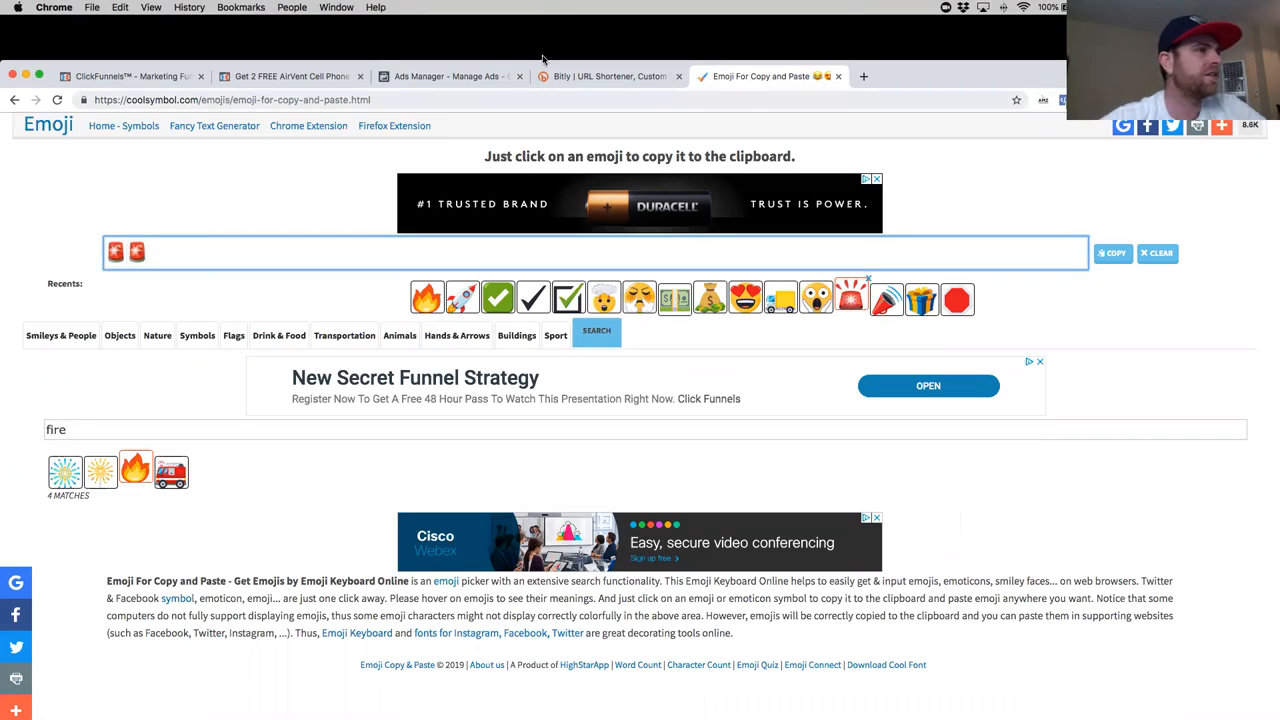
- Go back to Ads Manager and add the revolving light emoji after "FOR A LIMITED TIME ONLY!!" in the ad text
{"action": "left_click", "coordinate": [290, 76]}
{"action": "left_click", "coordinate": [450, 76]}
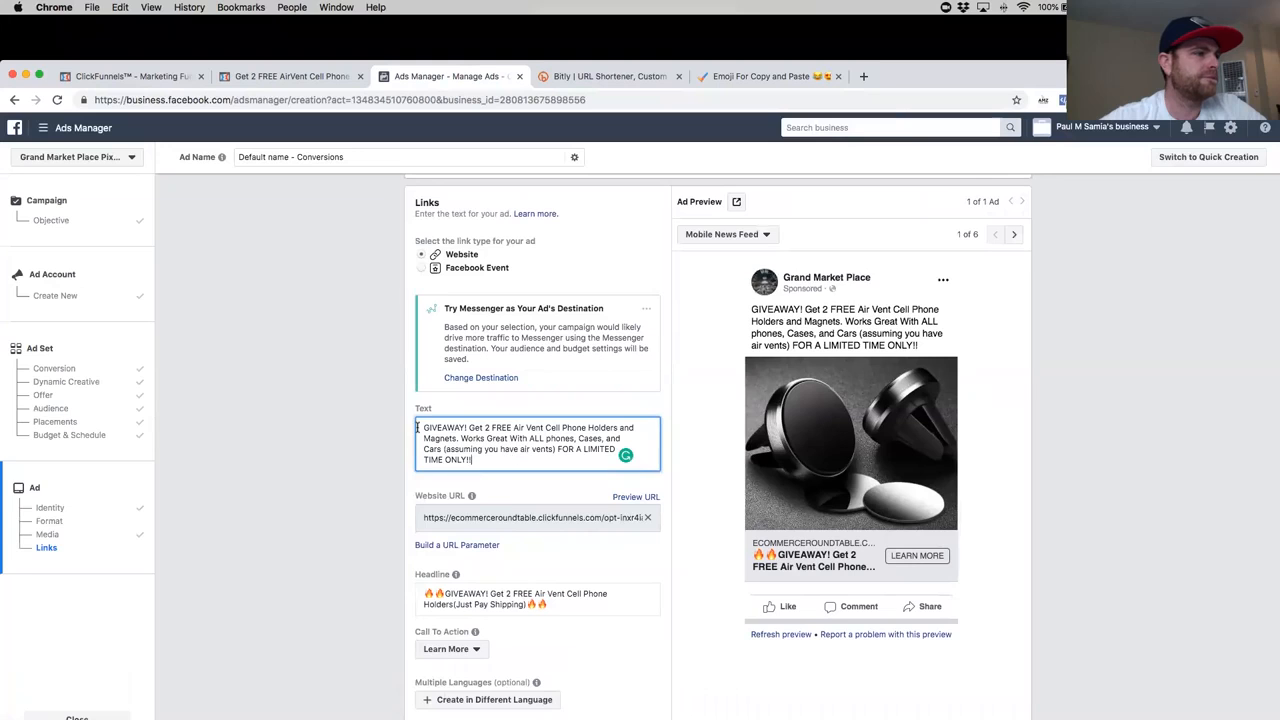
{"action": "type", "text": "🚨🚨"}
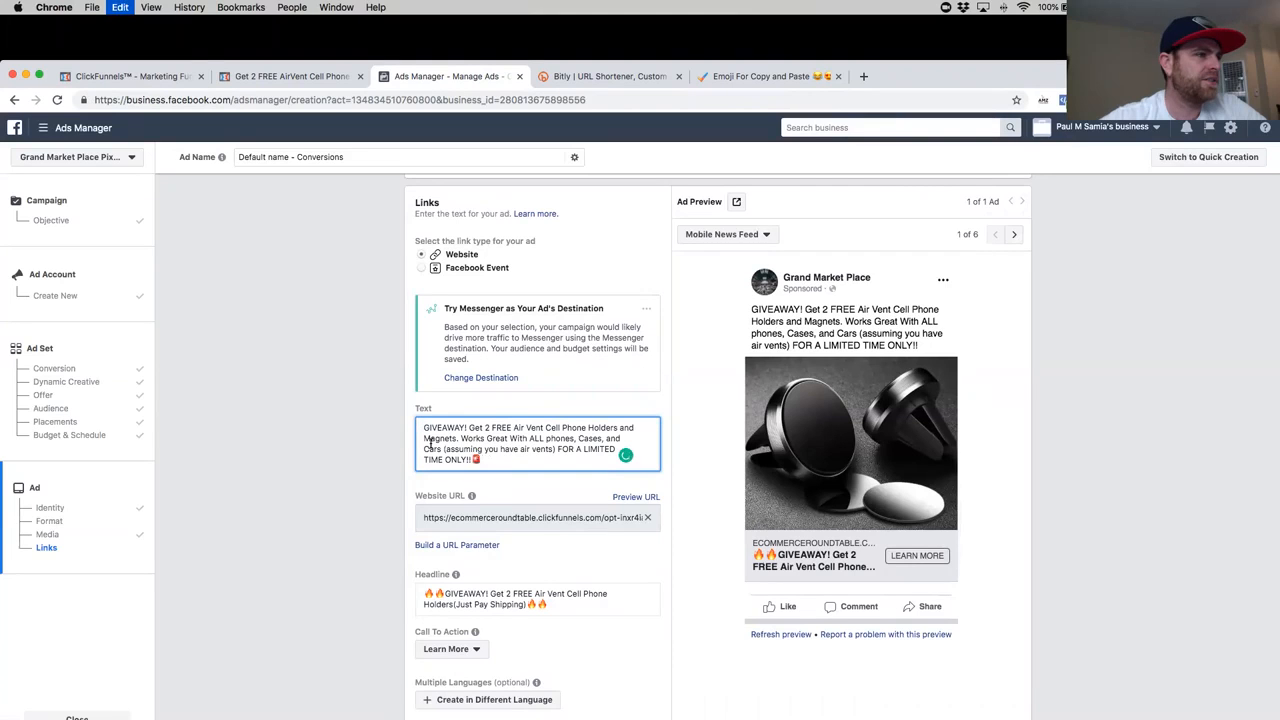
{"action": "key", "text": "BackSpace"}
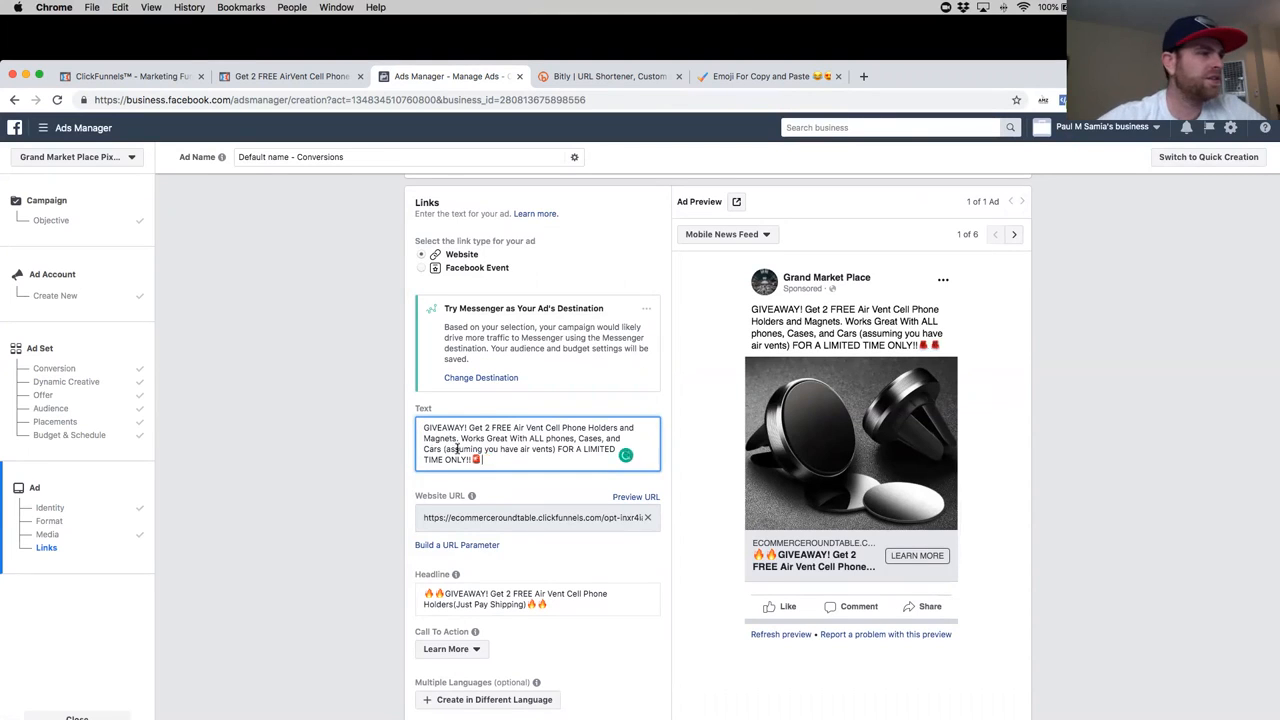
{"action": "left_click", "coordinate": [584, 449]}
{"action": "type", "text": "🚨"}
- Copy the heart-eyes emoji from the emoji page and add it before "GIVEAWAY!" in the Ads Manager ad text
{"action": "left_click", "coordinate": [760, 77]}
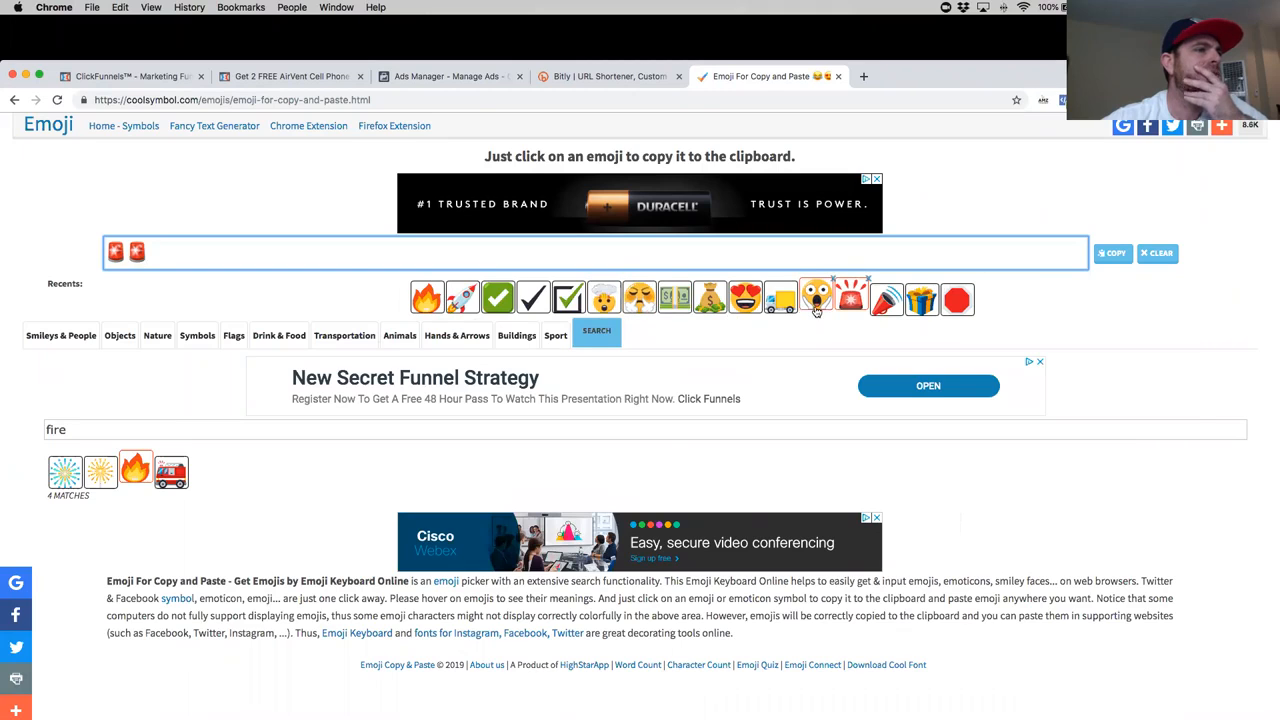
{"action": "left_click", "coordinate": [745, 298]}
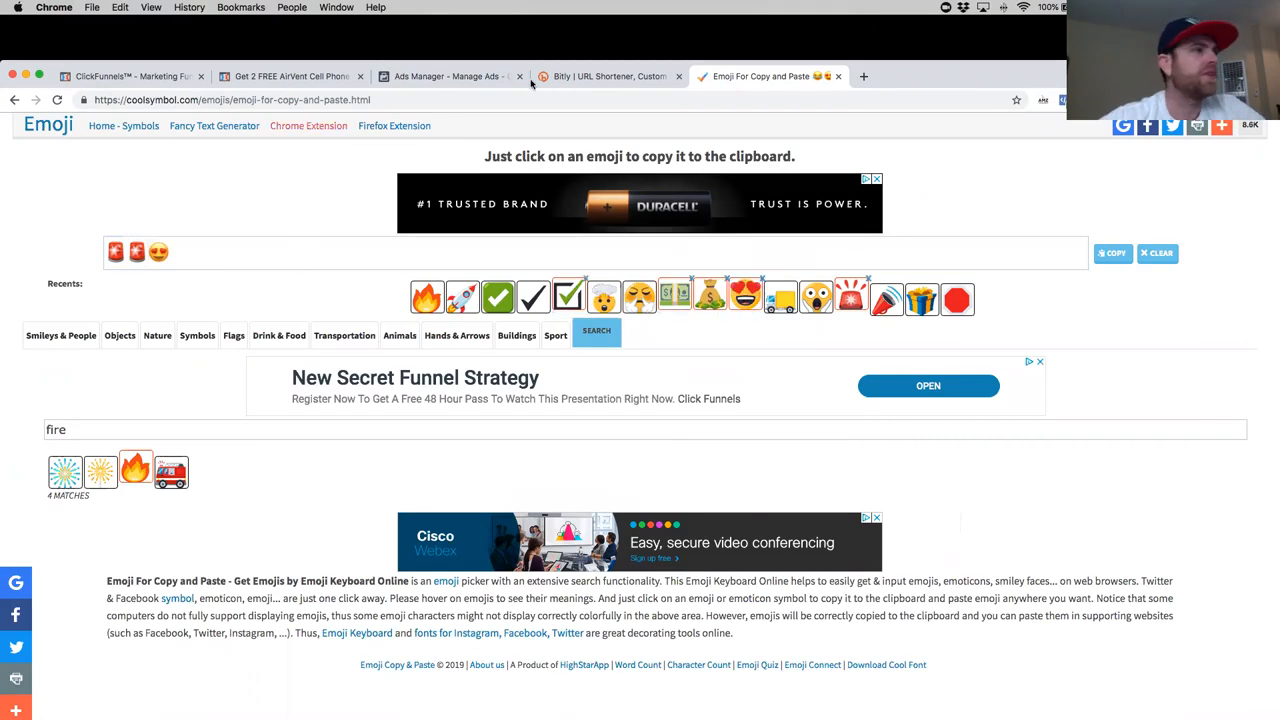
{"action": "left_click", "coordinate": [290, 76]}
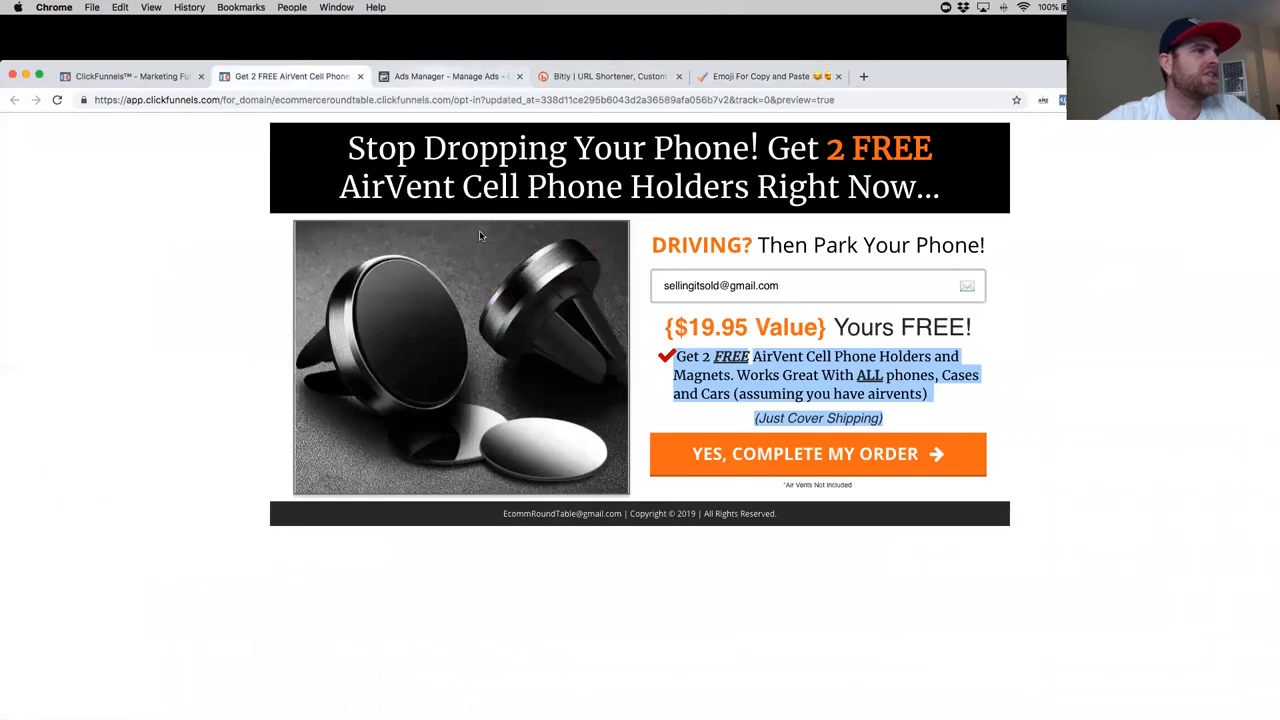
{"action": "key", "text": "ctrl+Tab"}
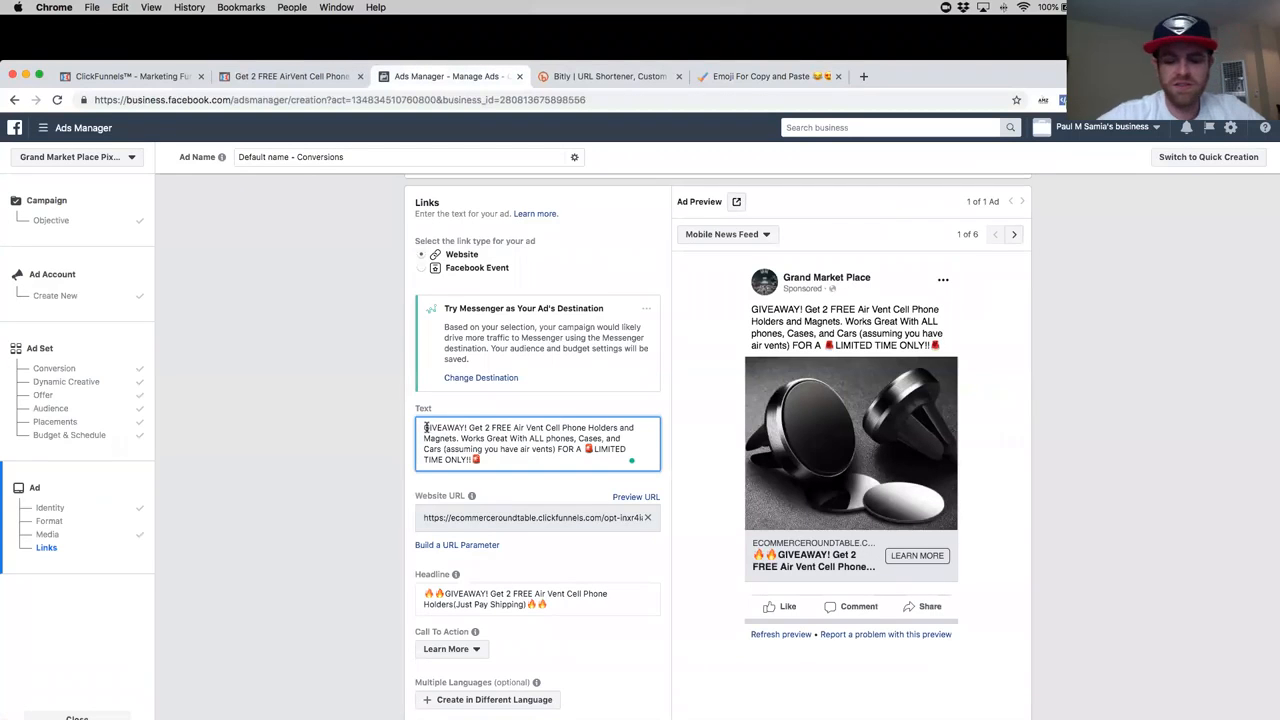
{"action": "type", "text": "😍"}
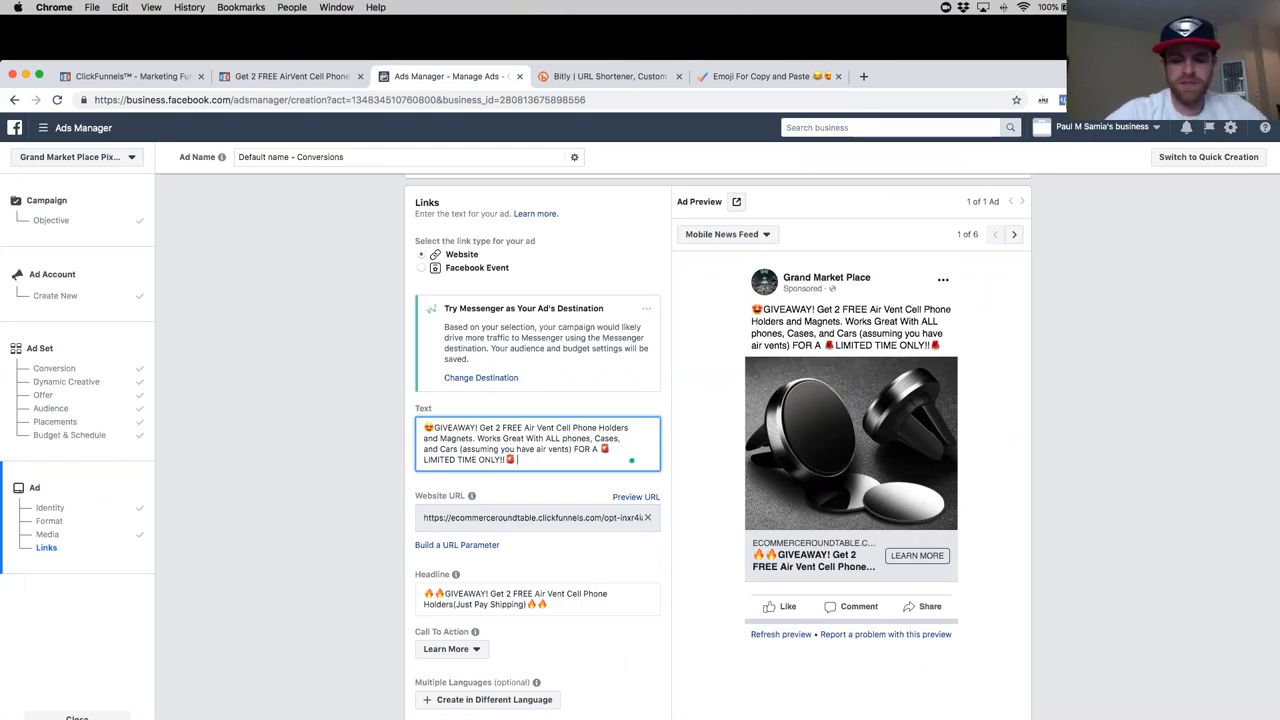
- Add "Just Cover Shipping." at the end of the ad text, after the last revolving light emoji
{"action": "key", "text": "BackSpace"}
{"action": "key", "text": "BackSpace"}
{"action": "type", "text": "JUST COVER"}
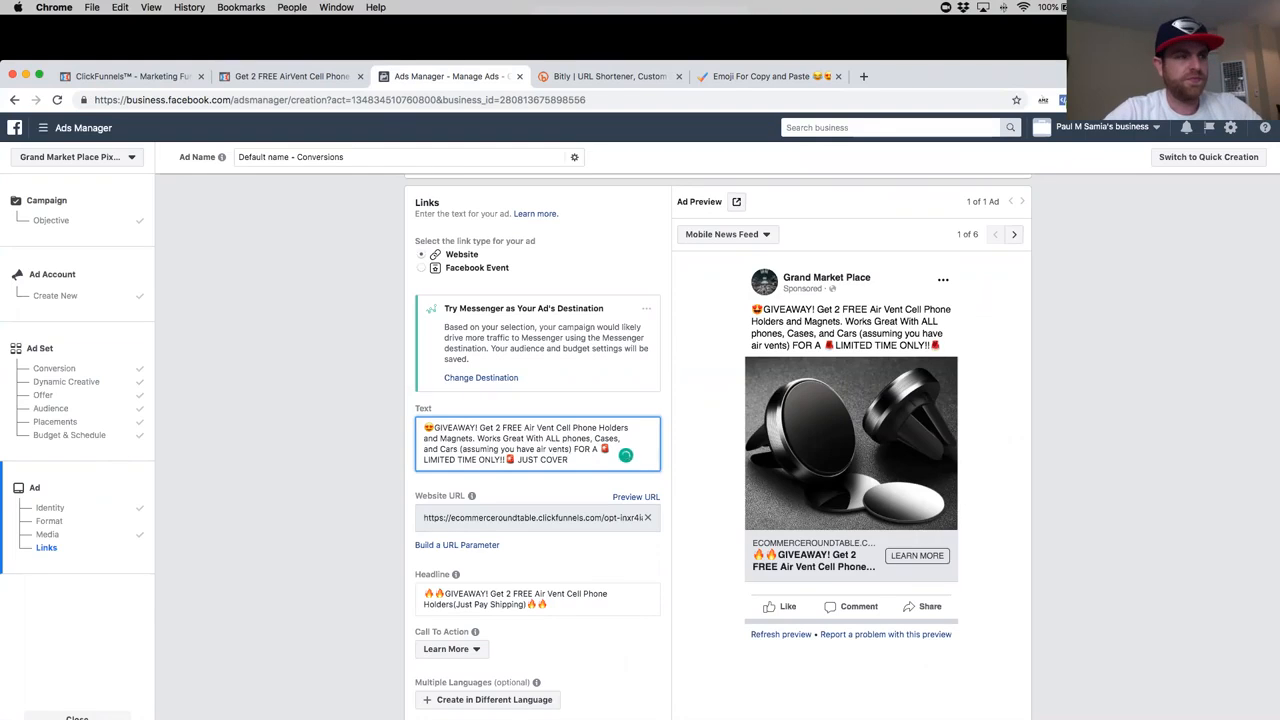
{"action": "key", "text": "BackSpace"}
{"action": "key", "text": "BackSpace"}
{"action": "key", "text": "BackSpace"}
{"action": "key", "text": "BackSpace"}
{"action": "key", "text": "BackSpace"}
{"action": "key", "text": "BackSpace"}
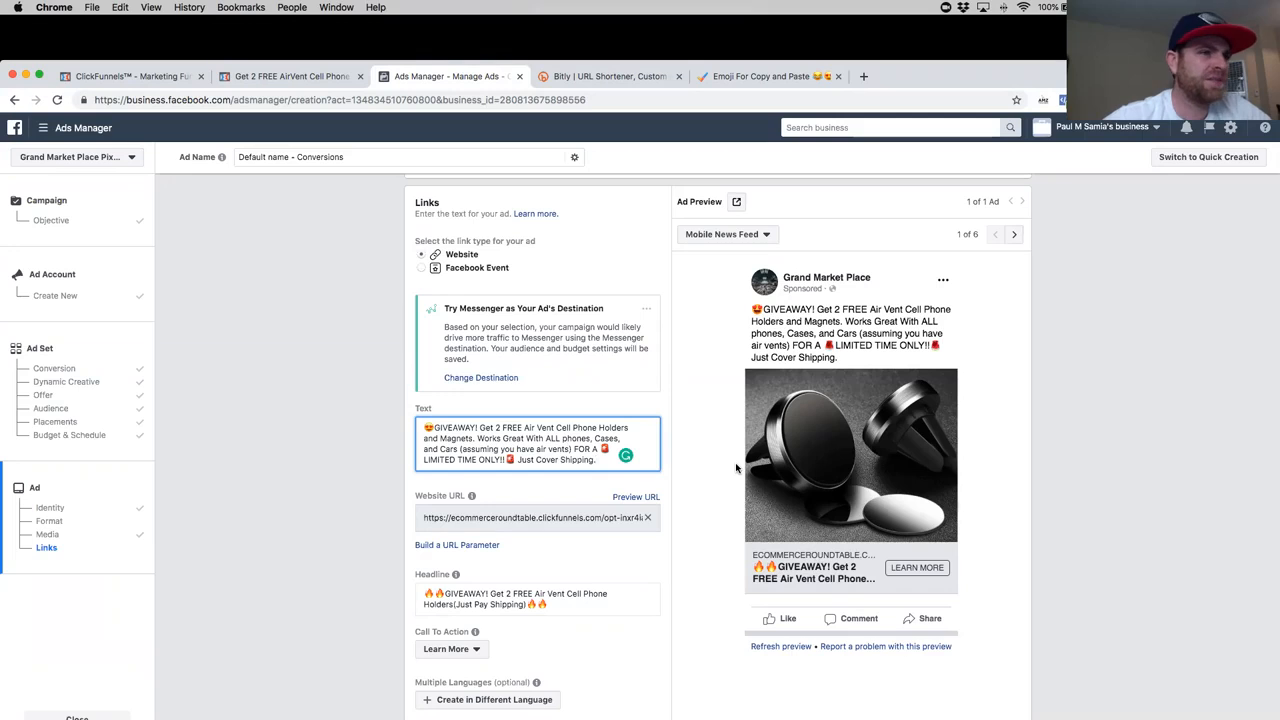
- Copy the ad's website URL, shorten it on the Bitly page and copy the resulting short link
{"action": "scroll", "coordinate": [568, 549], "scroll_direction": "down", "scroll_amount": 3}
{"action": "scroll", "coordinate": [580, 525], "scroll_direction": "down", "scroll_amount": 3}
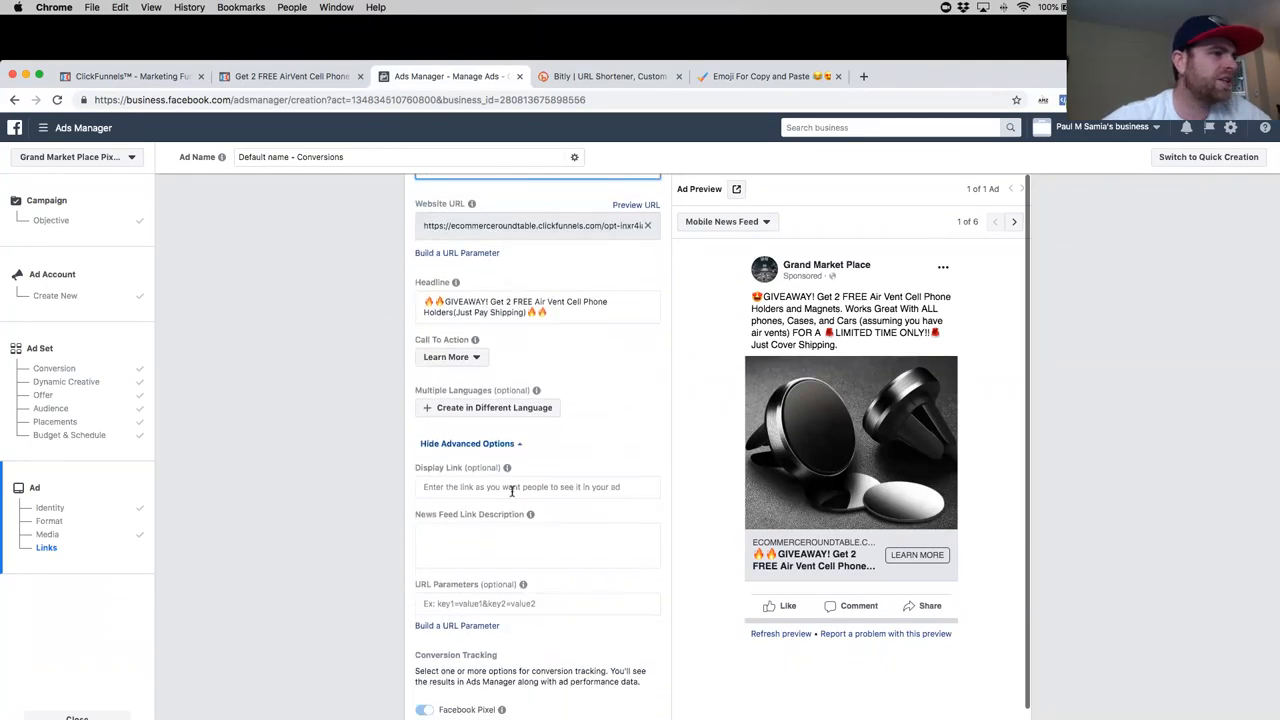
{"action": "scroll", "coordinate": [543, 442], "scroll_direction": "up", "scroll_amount": 2}
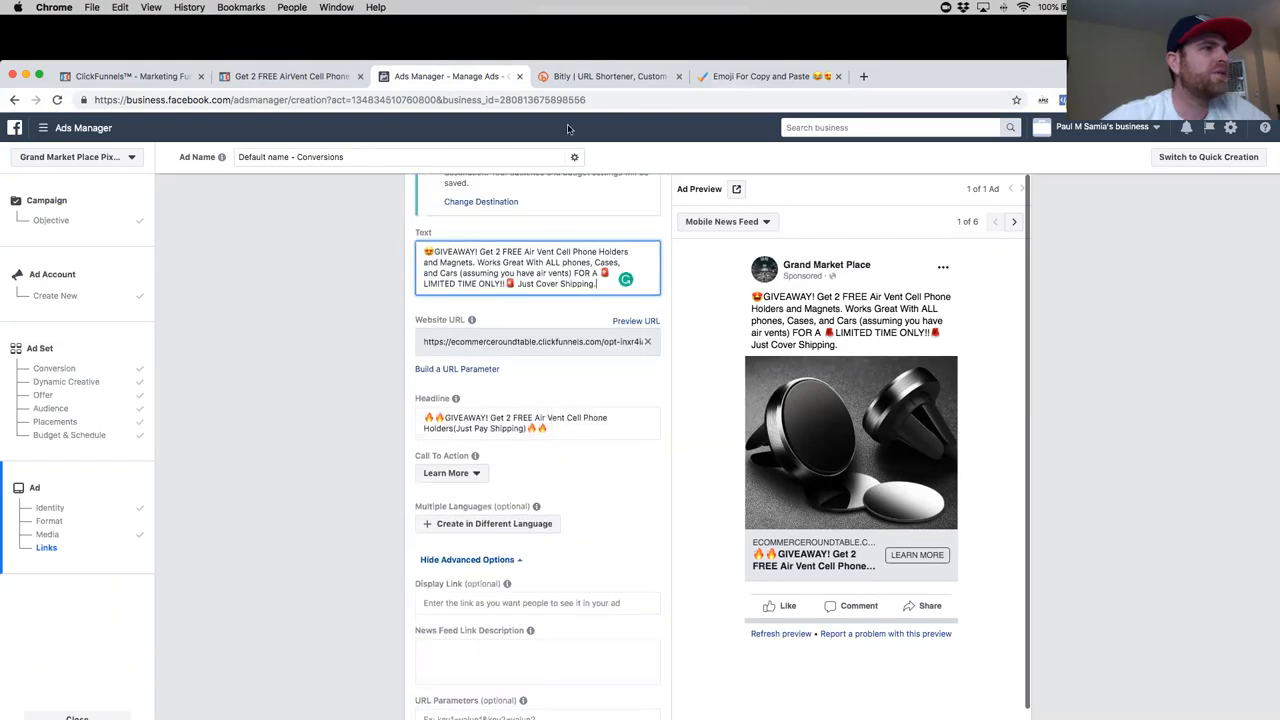
{"action": "left_click", "coordinate": [536, 342]}
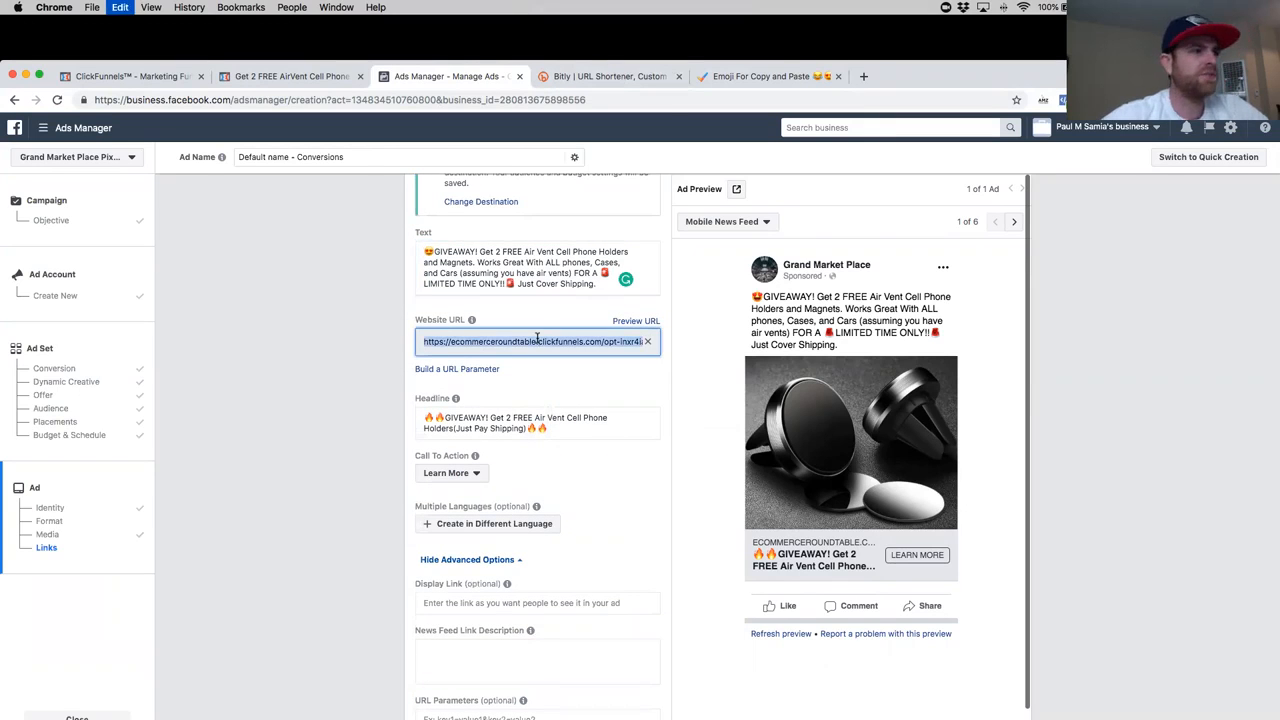
{"action": "left_click", "coordinate": [718, 86]}
{"action": "left_click", "coordinate": [610, 77]}
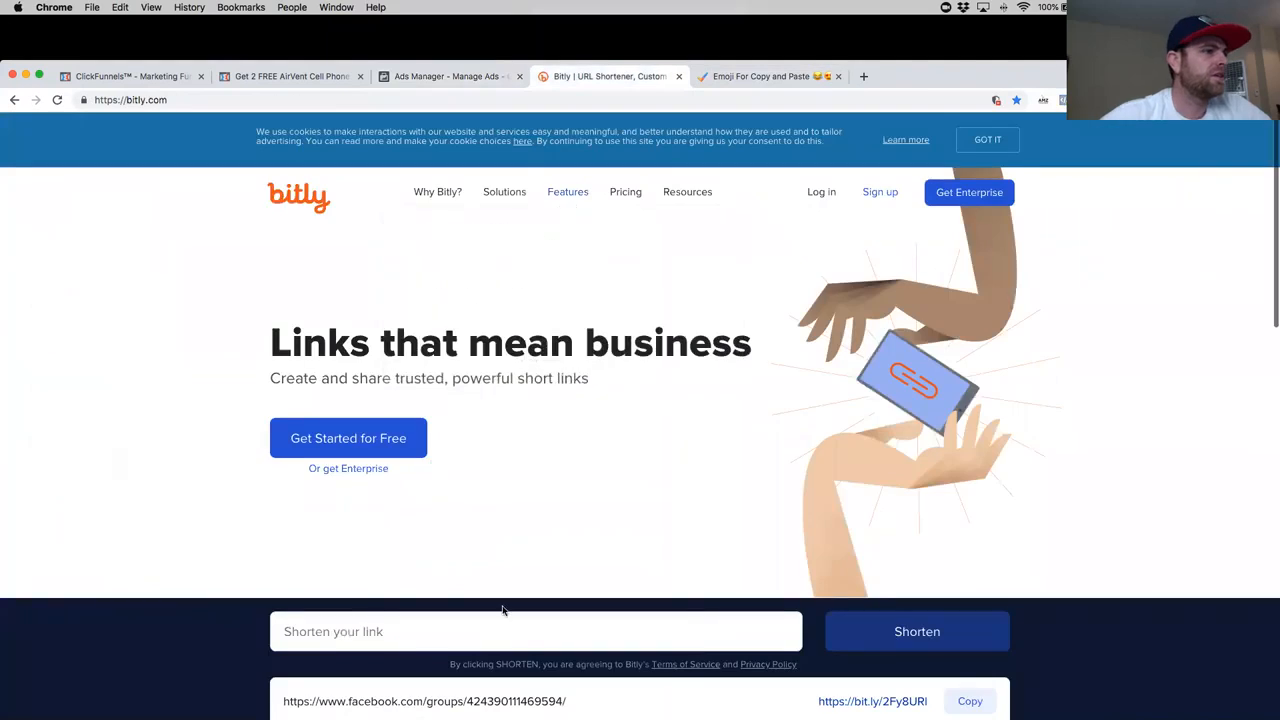
{"action": "left_click", "coordinate": [488, 636]}
{"action": "key", "text": "super+v"}
{"action": "key", "text": "Return"}
{"action": "left_click", "coordinate": [404, 631]}
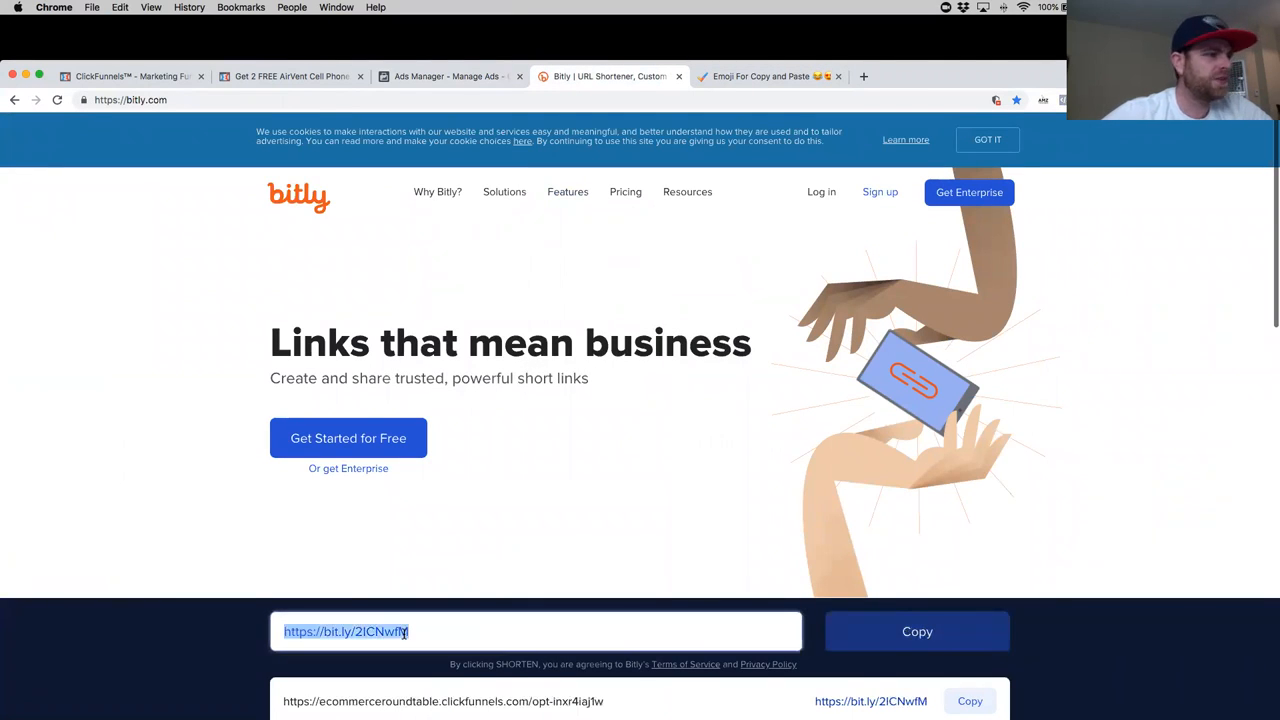
{"action": "key", "text": "super+c"}
- Go back to Ads Manager and paste the Bitly short link on a new line below the ad text
{"action": "left_click", "coordinate": [311, 83]}
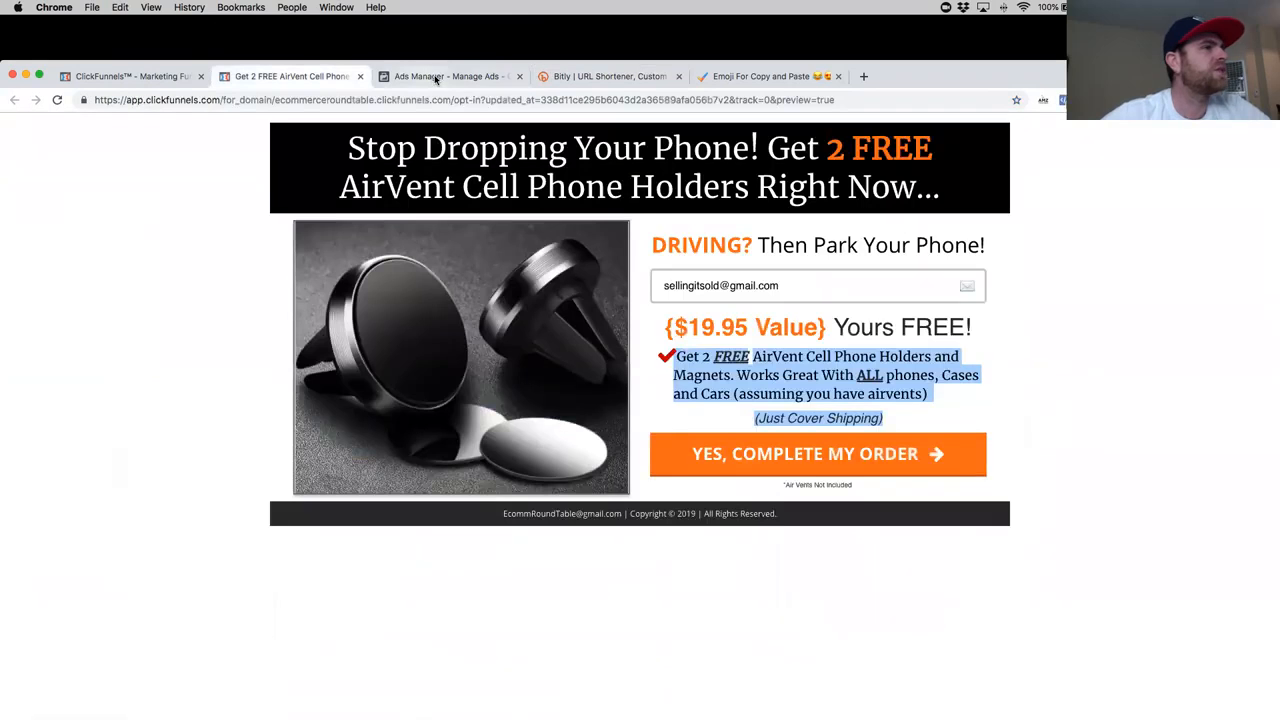
{"action": "left_click", "coordinate": [440, 78]}
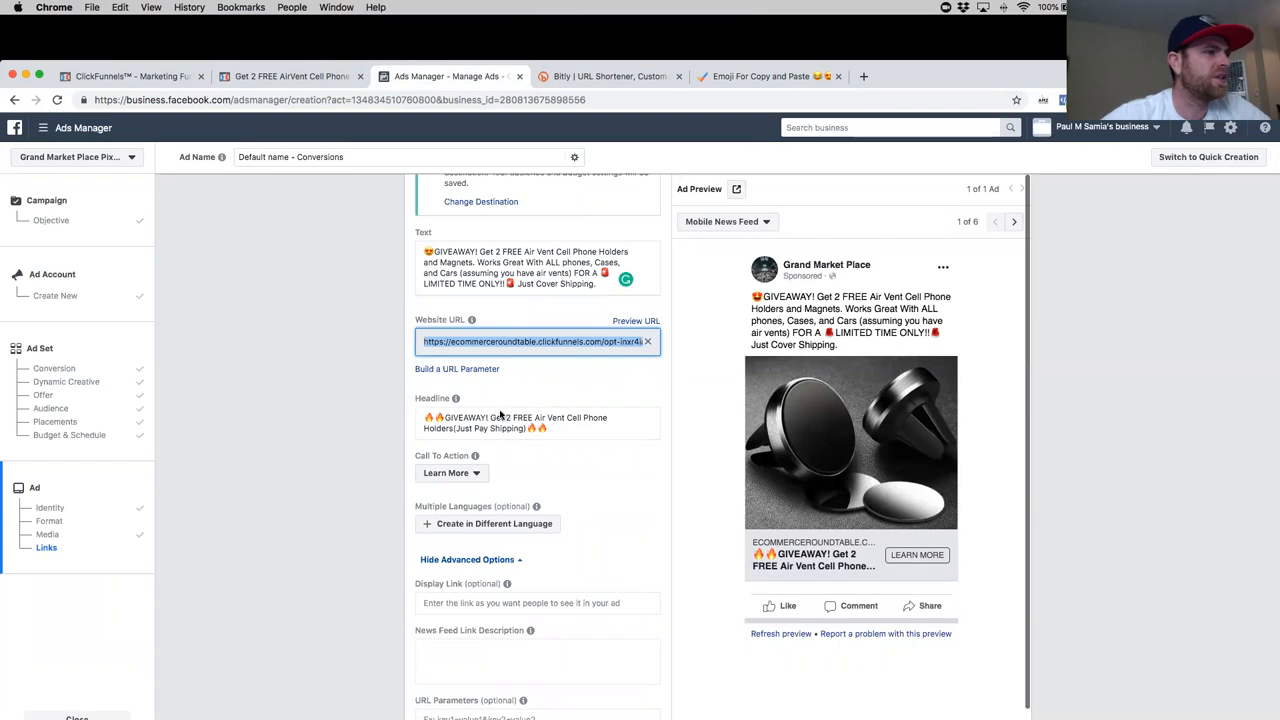
{"action": "scroll", "coordinate": [610, 387], "scroll_direction": "up", "scroll_amount": 2}
{"action": "left_click", "coordinate": [606, 378]}
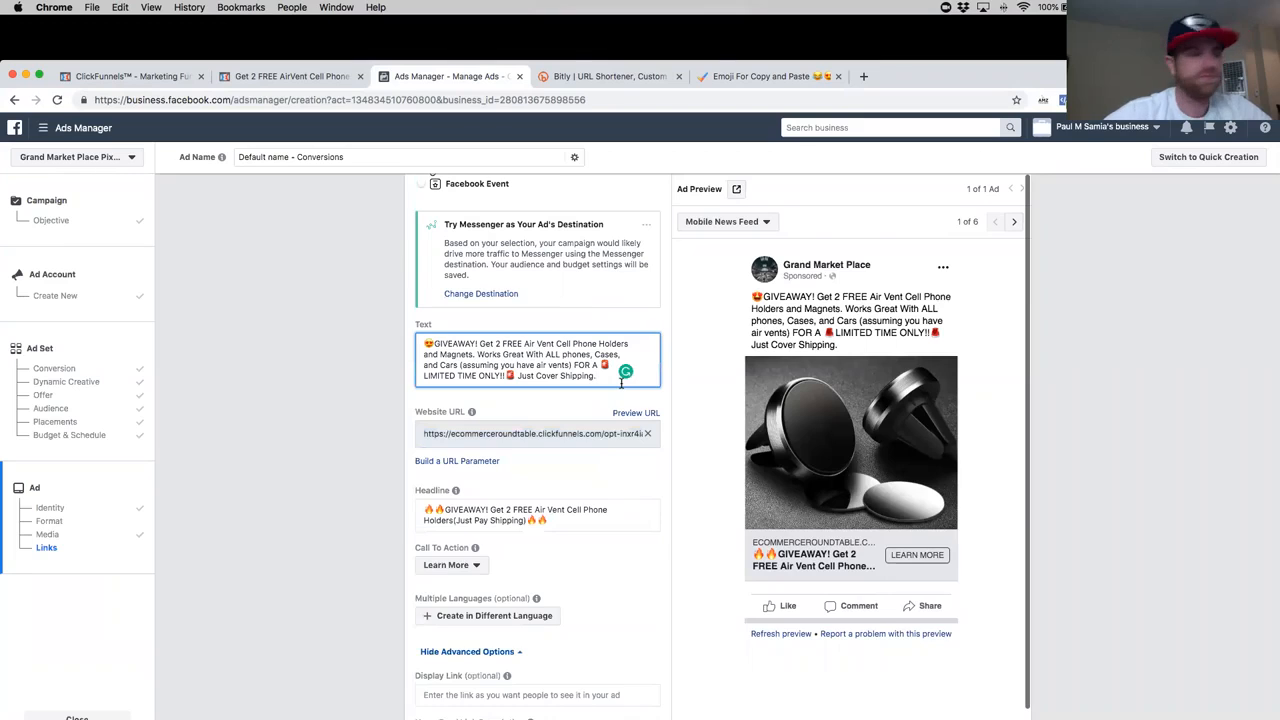
{"action": "key", "text": "Return"}
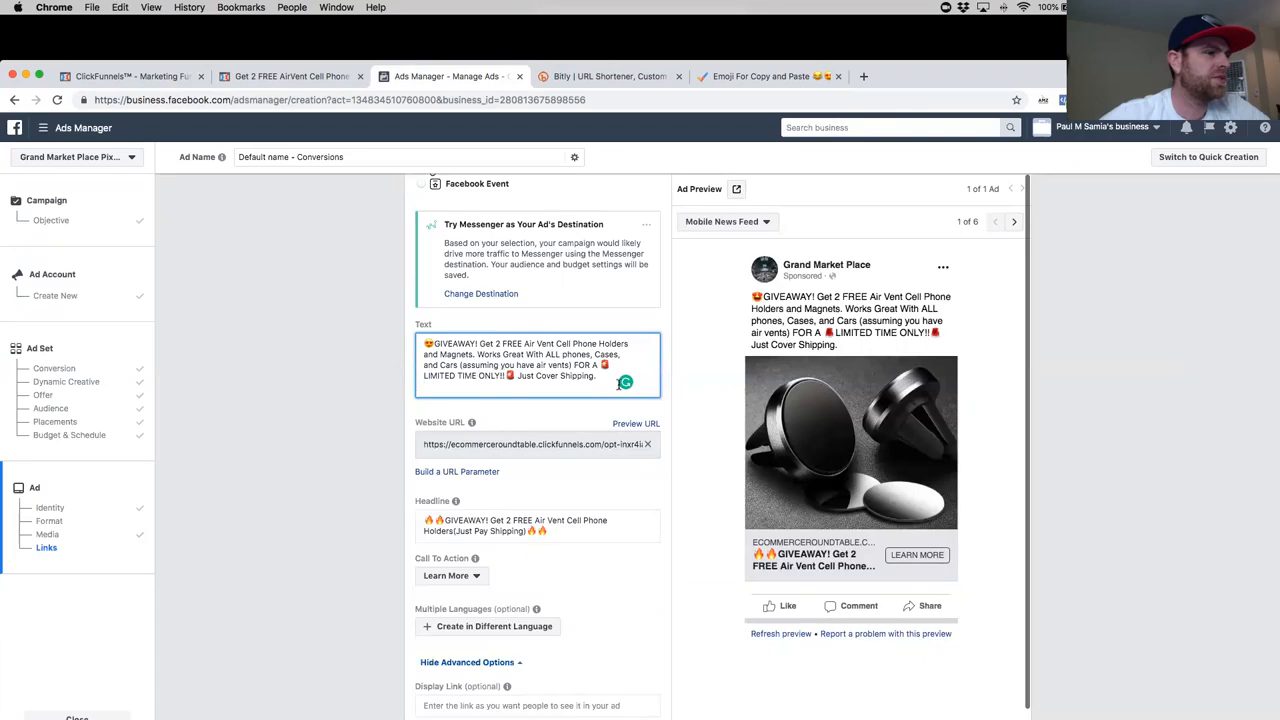
{"action": "key", "text": "Return"}
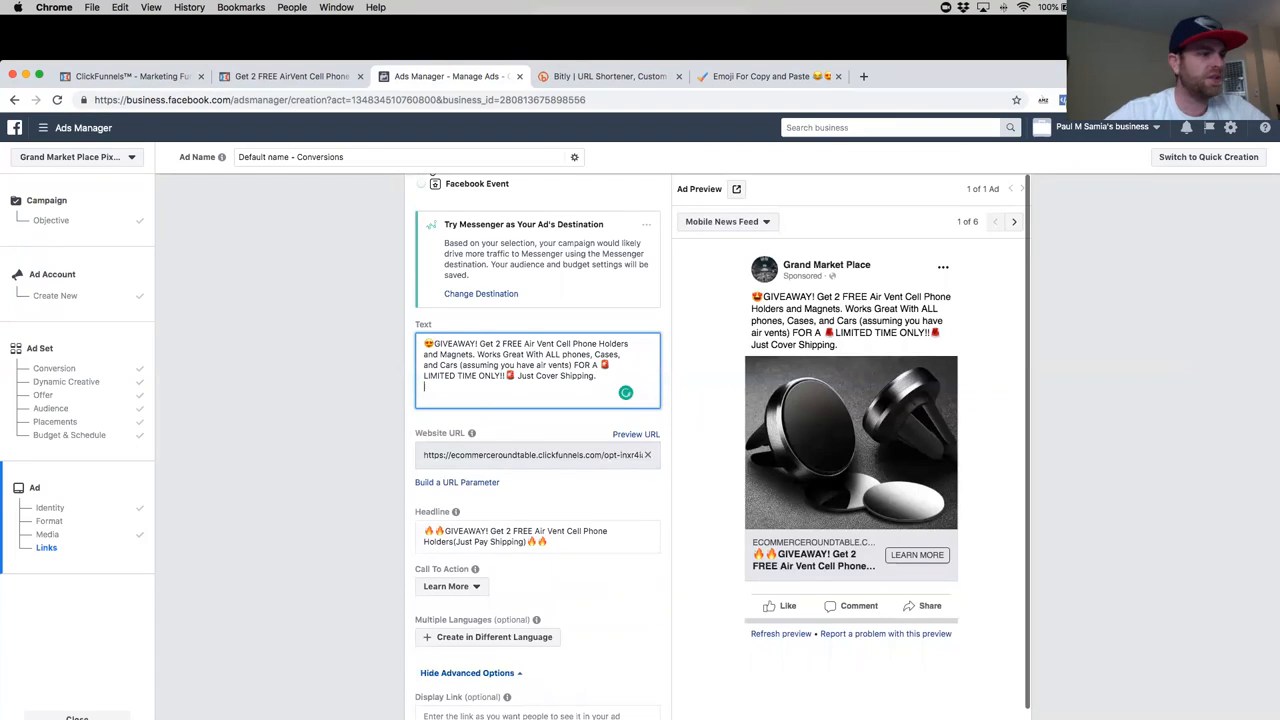
{"action": "key", "text": "super+v"}
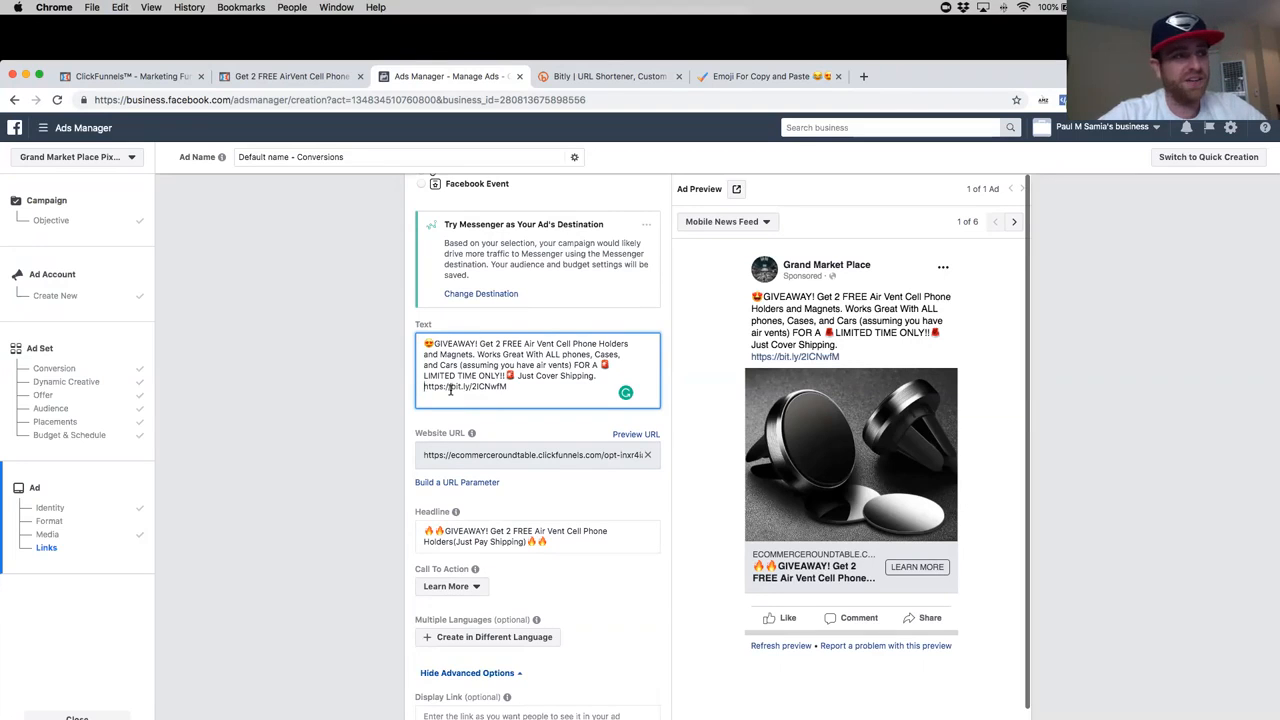
{"action": "type", "text": "Buy"}
{"action": "type", "text": " it"}
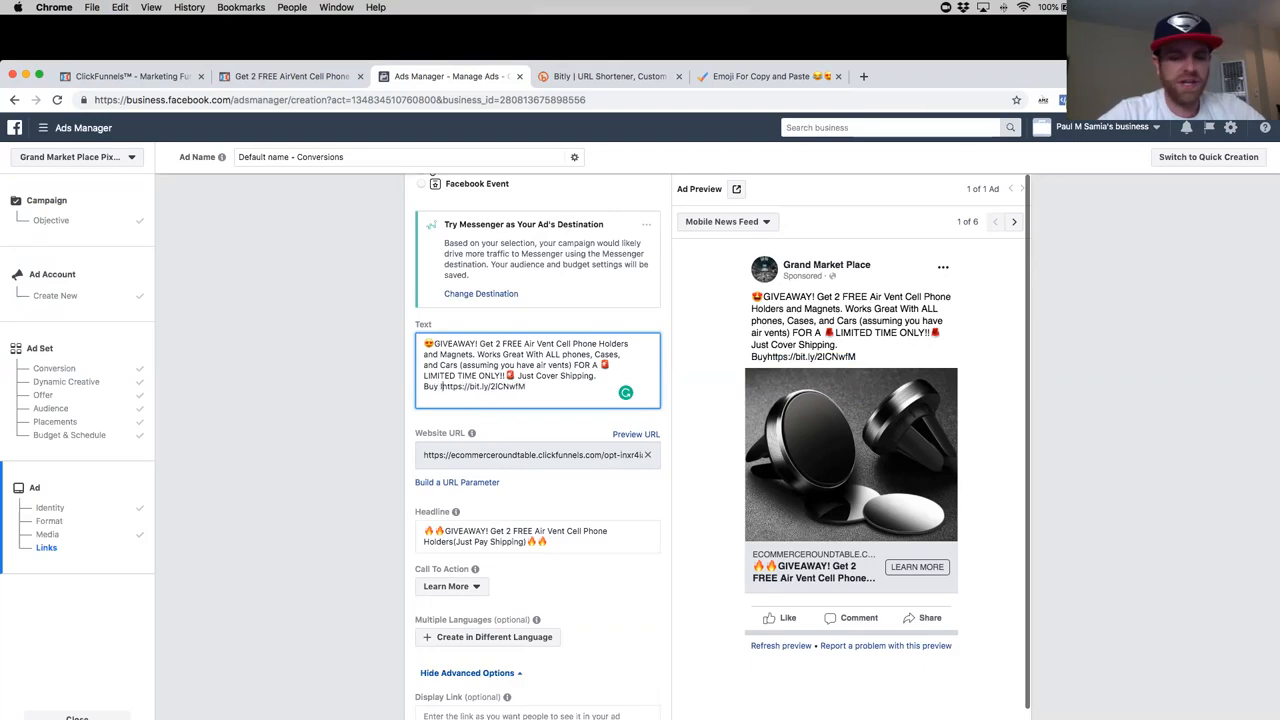
{"action": "key", "text": "BackSpace"}
{"action": "key", "text": "BackSpace"}
{"action": "key", "text": "BackSpace"}
{"action": "key", "text": "BackSpace"}
{"action": "key", "text": "BackSpace"}
{"action": "key", "text": "BackSpace"}
- Insert "Get it here" before the short link in the ad text
{"action": "type", "text": "Get it he"}
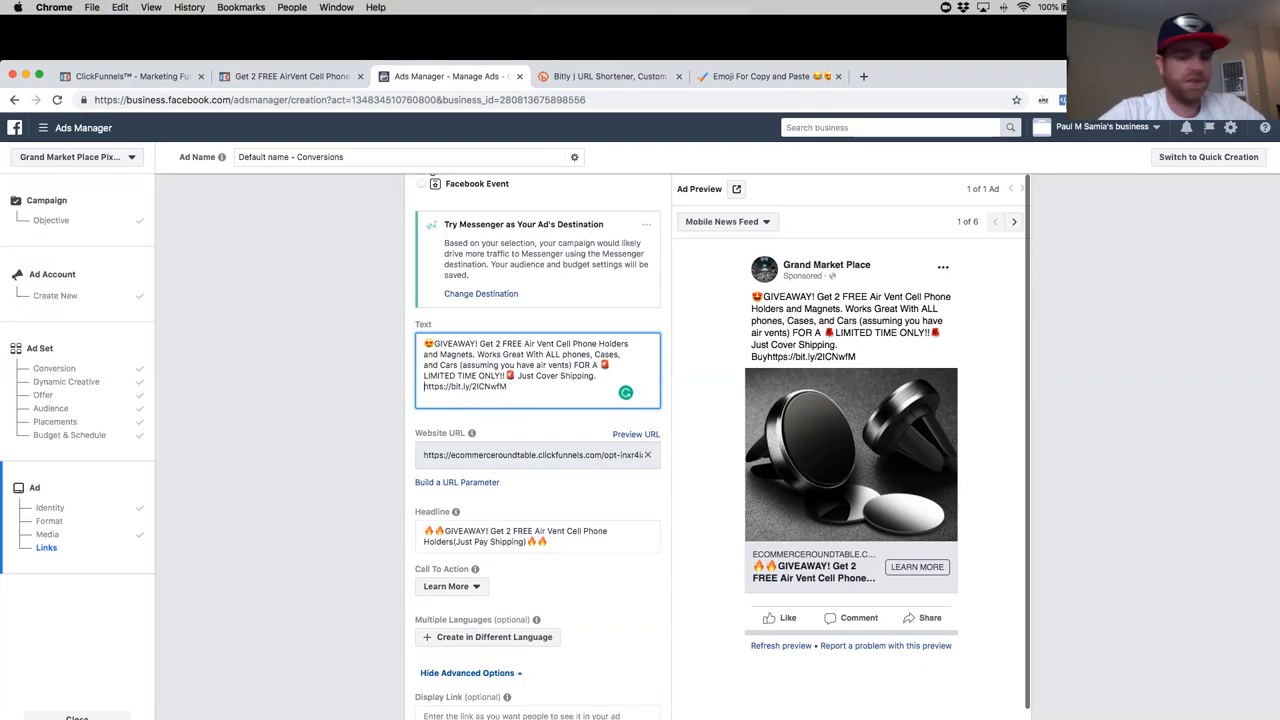
{"action": "type", "text": "re"}
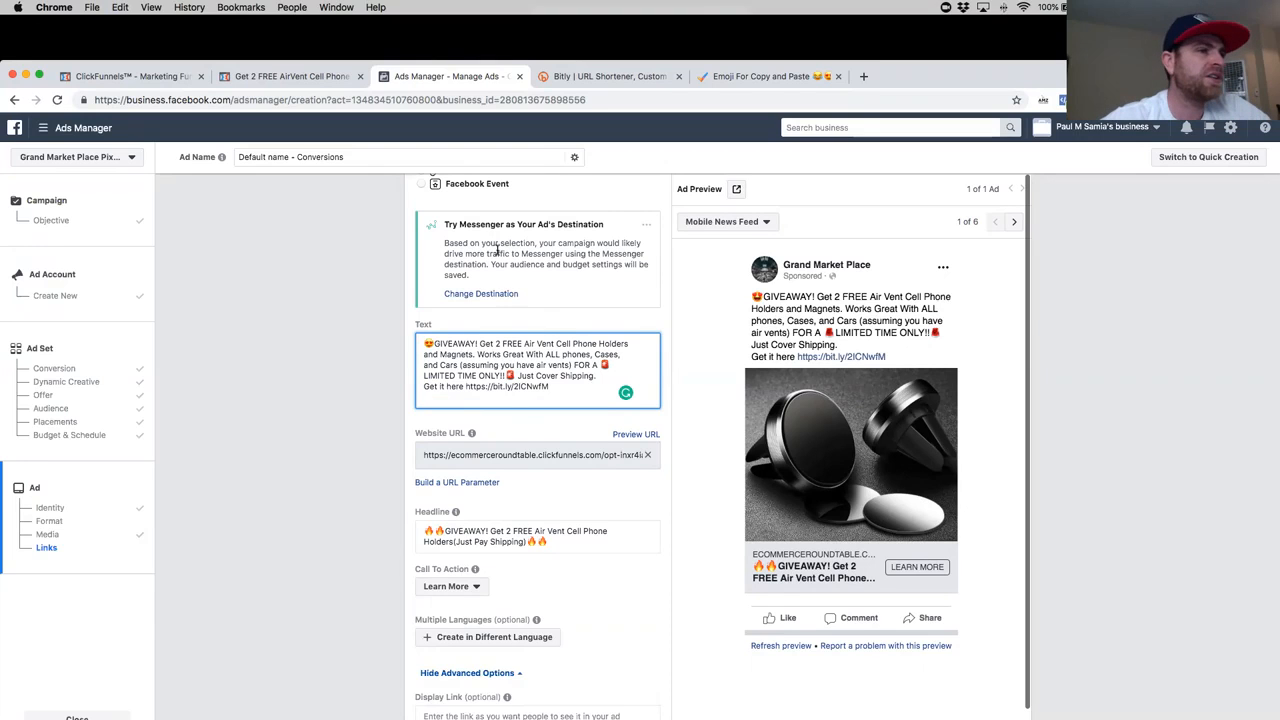
- Switch to the emoji page, search for "pointer" and then "finger", and copy the right-pointing finger emoji
{"action": "left_click", "coordinate": [764, 77]}
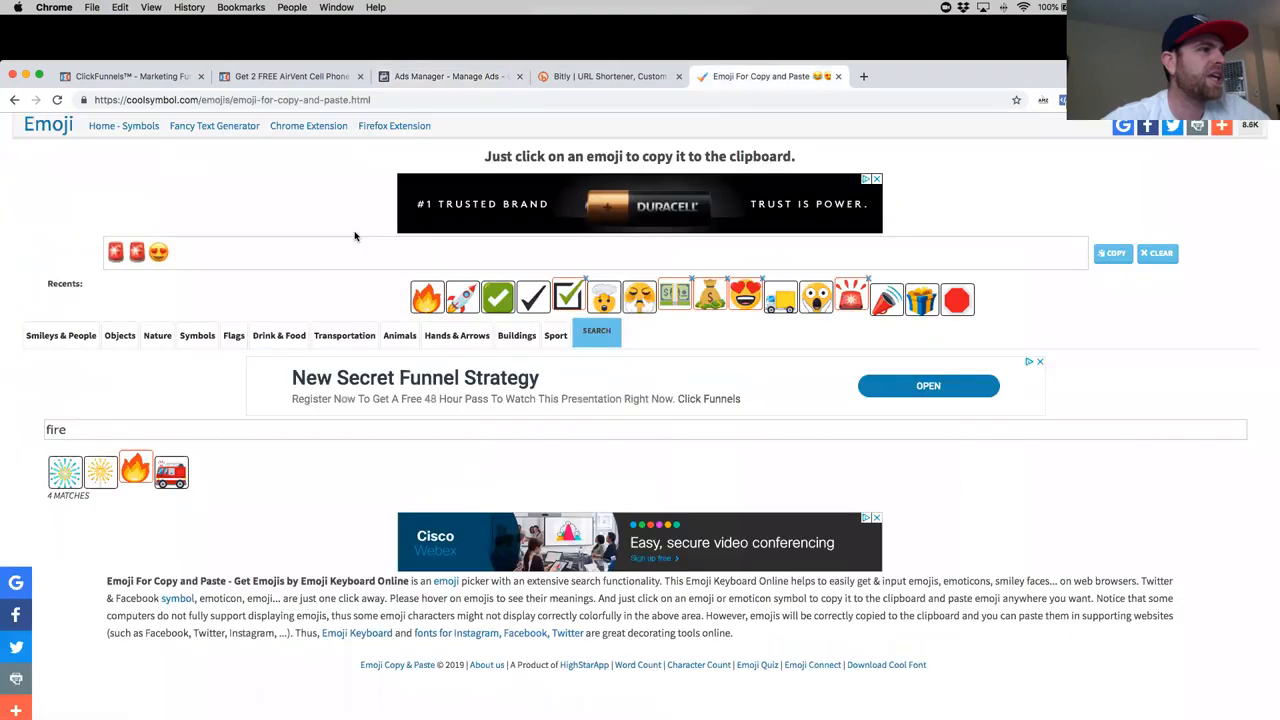
{"action": "left_click", "coordinate": [236, 253]}
{"action": "left_click", "coordinate": [152, 424]}
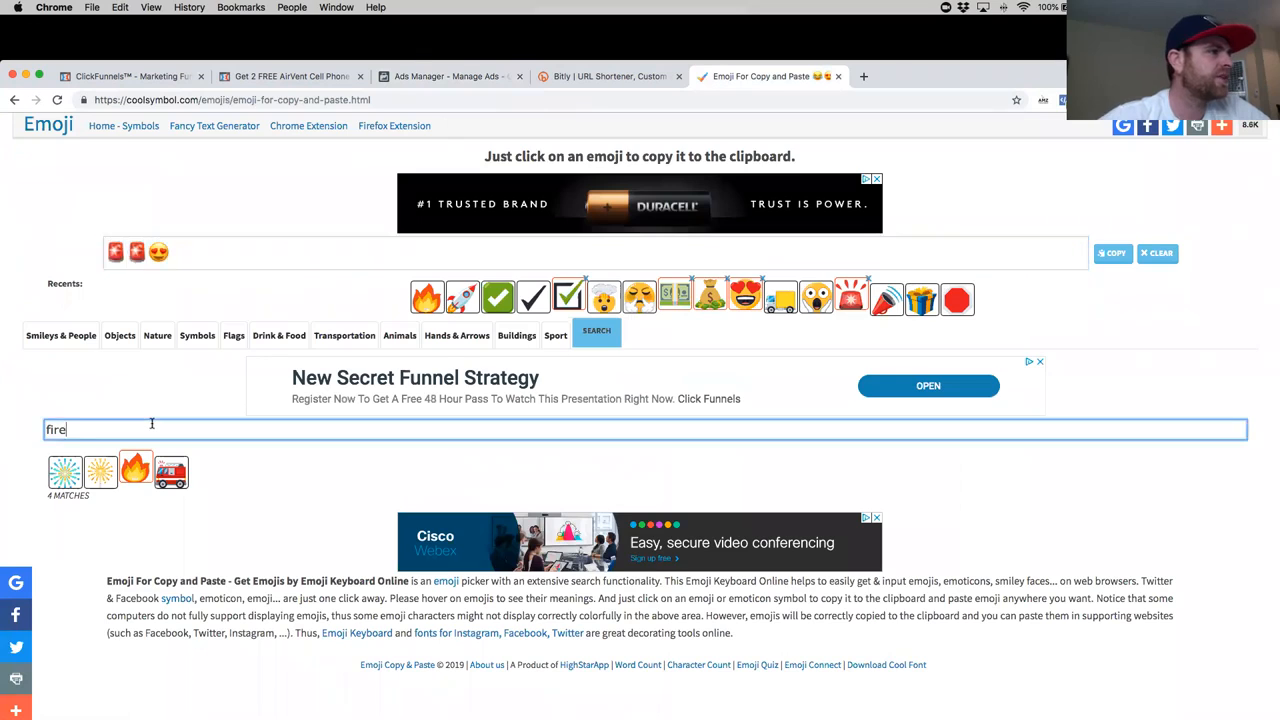
{"action": "key", "text": "super+a"}
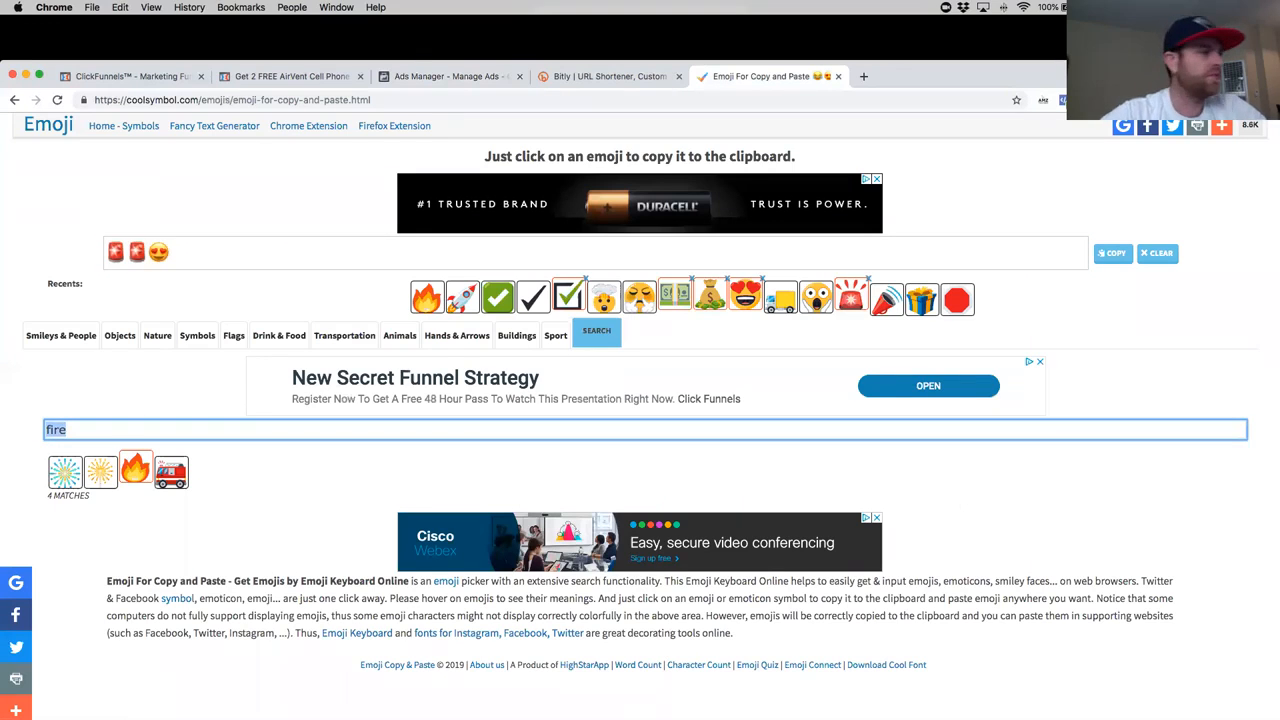
{"action": "type", "text": "pointer"}
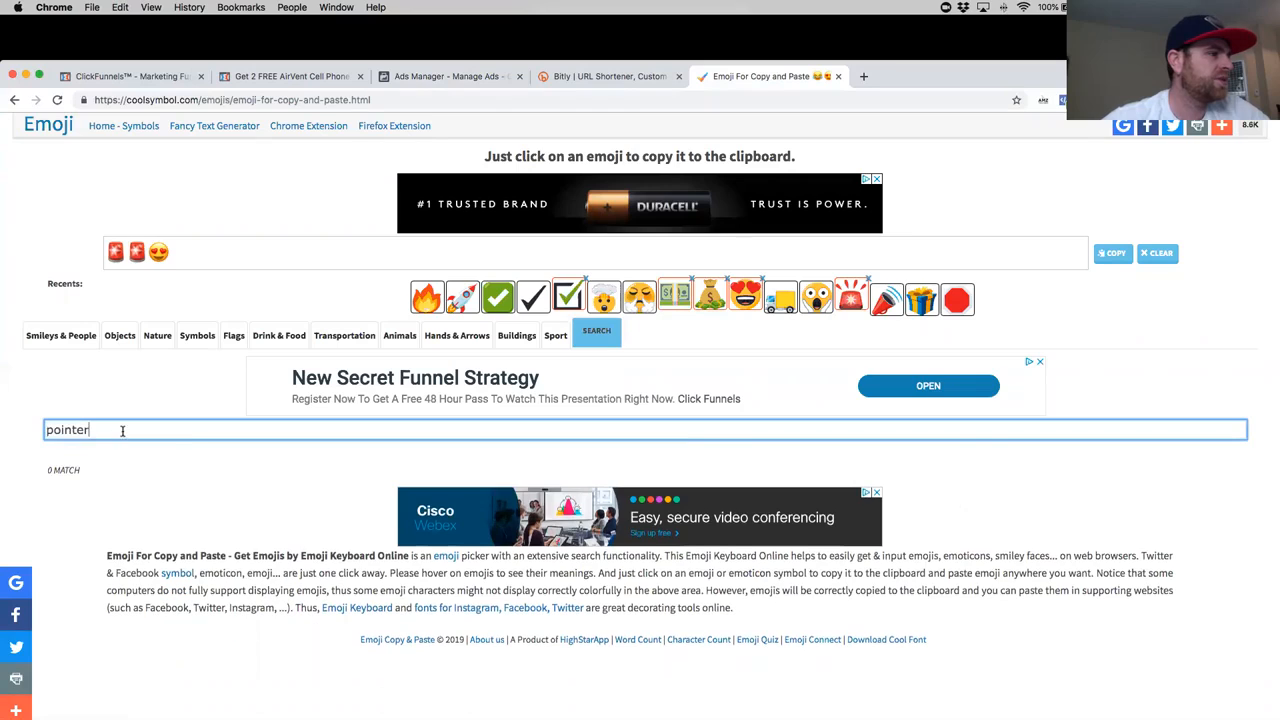
{"action": "left_click_drag", "start_coordinate": [178, 434], "coordinate": [43, 433]}
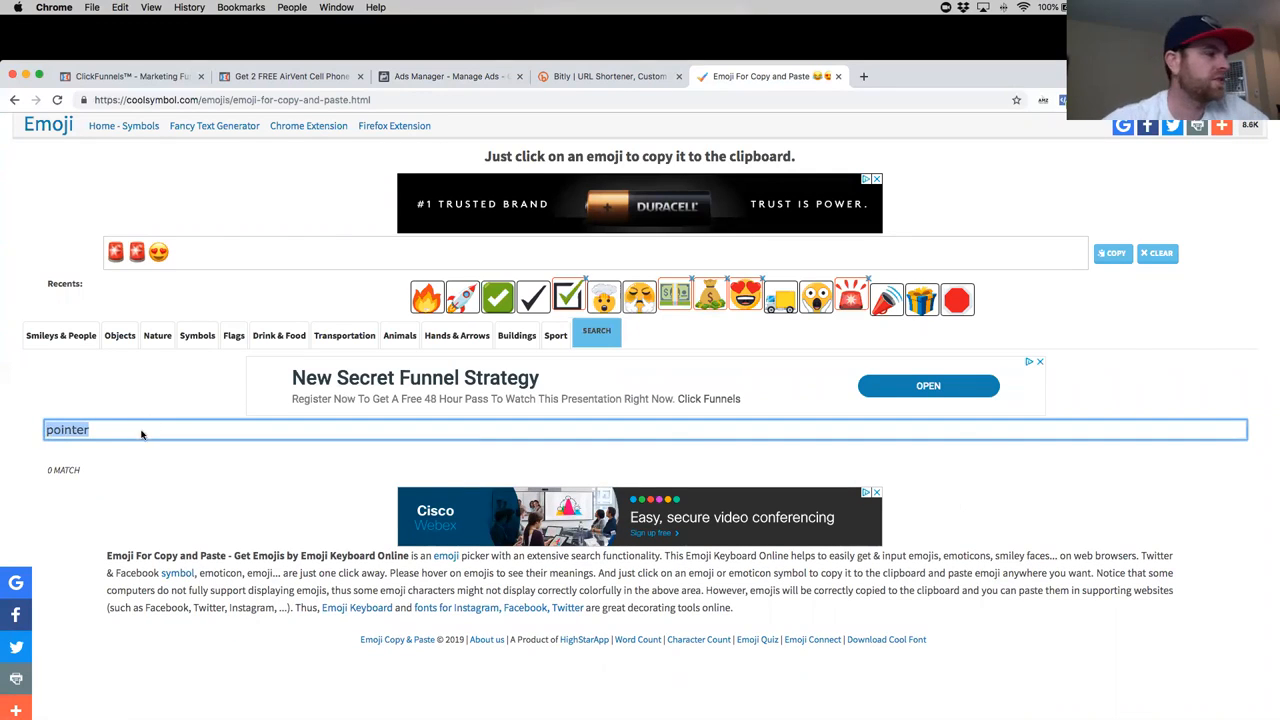
{"action": "type", "text": "finger"}
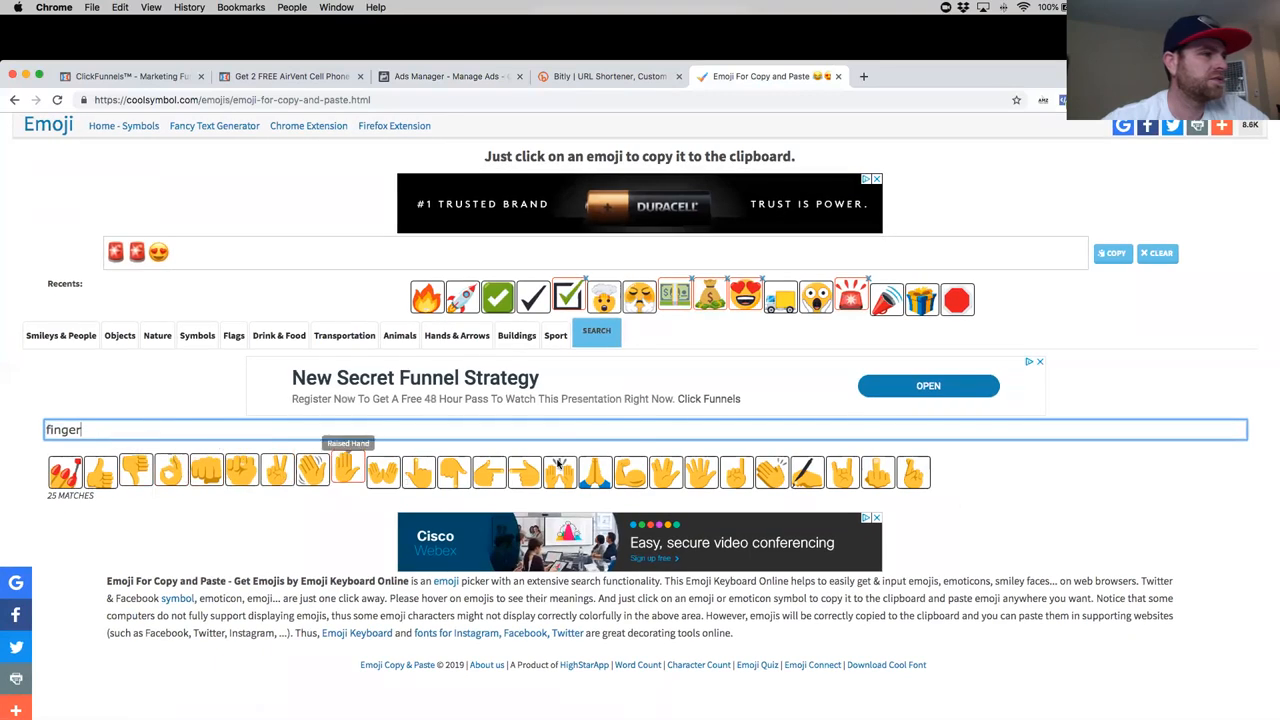
{"action": "left_click", "coordinate": [484, 474]}
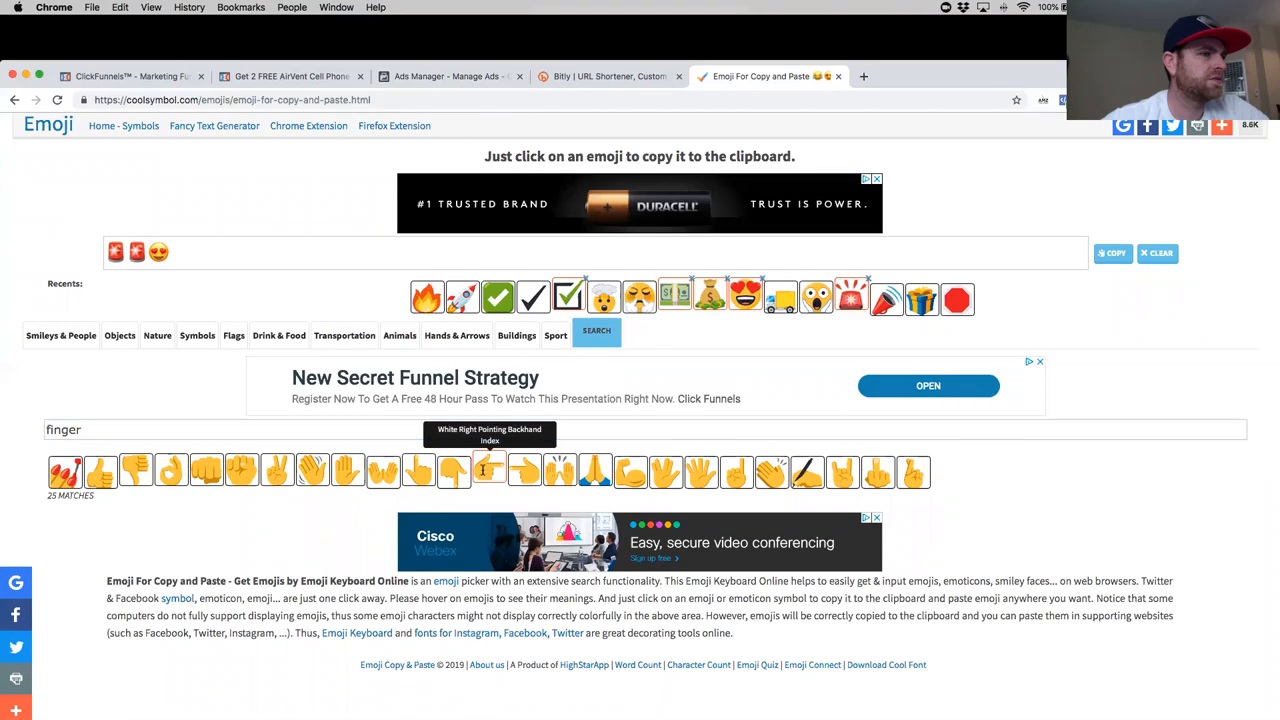
- Return to Ads Manager and paste the pointing finger emoji between "Get it here" and the short link
{"action": "left_click", "coordinate": [445, 76]}
{"action": "left_click", "coordinate": [467, 387]}
{"action": "key", "text": "super+v"}
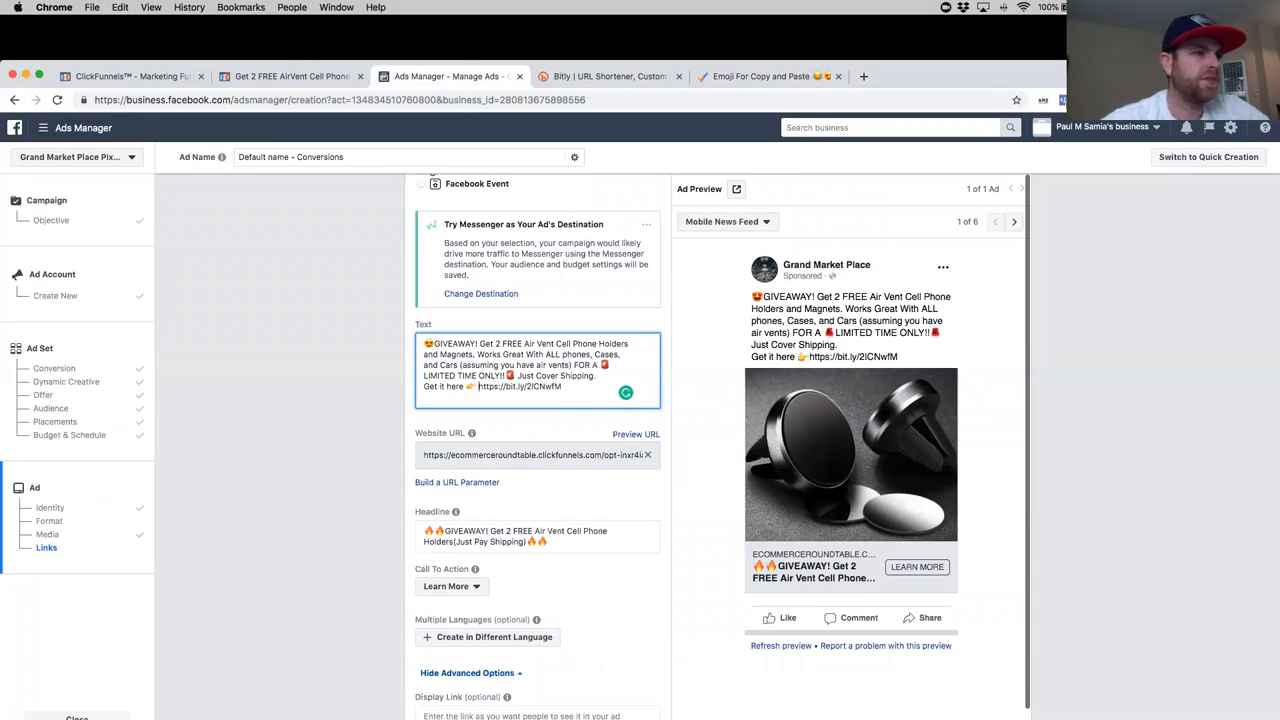
- Confirm the finished ad to submit the campaign for publishing
{"action": "scroll", "coordinate": [620, 330], "scroll_direction": "down", "scroll_amount": 5}
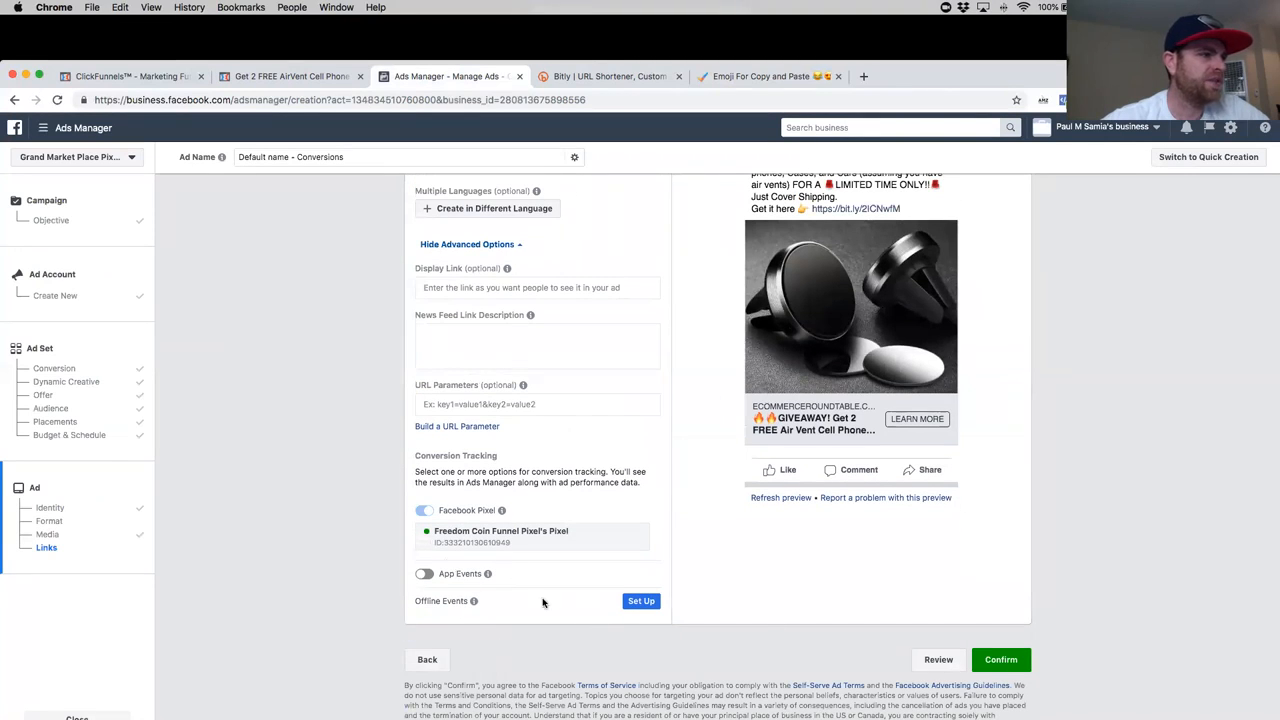
{"action": "left_click", "coordinate": [1003, 662]}
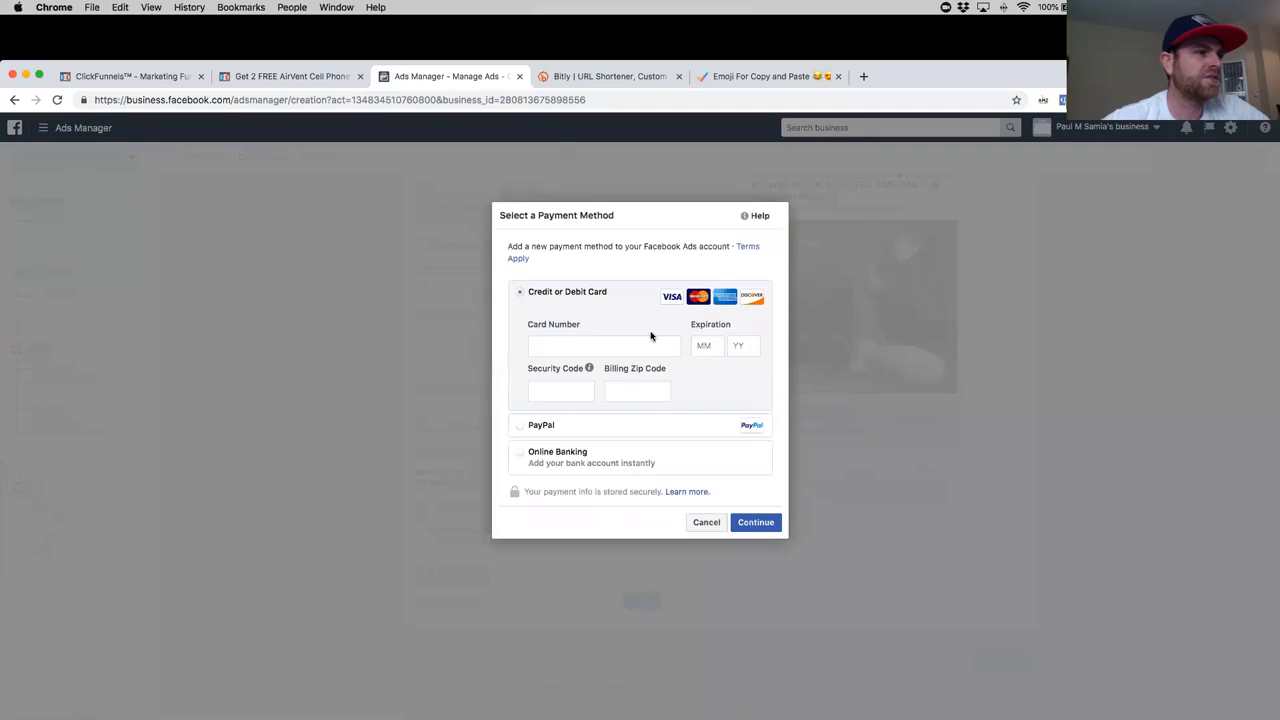
{"action": "triple_click", "coordinate": [718, 218]}
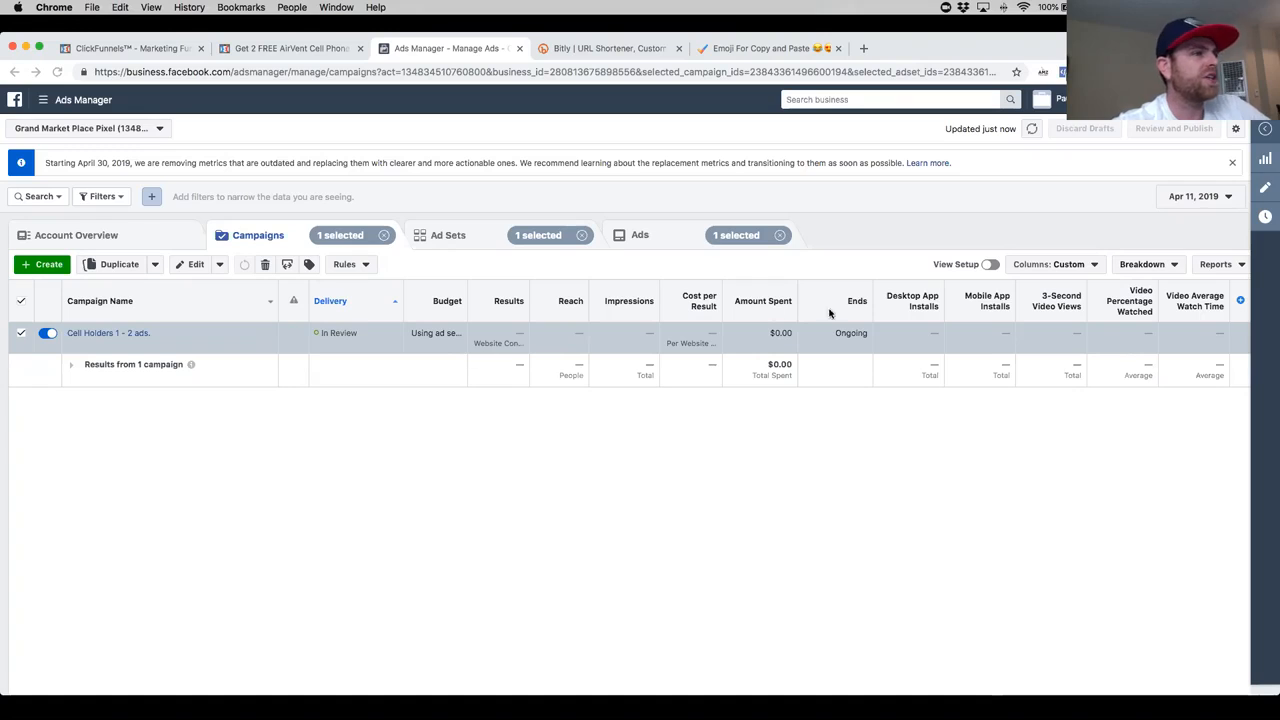
- Clear the campaign, ad set and ad selections and show the list of ad sets
{"action": "left_click", "coordinate": [384, 235]}
{"action": "left_click", "coordinate": [582, 235]}
{"action": "left_click", "coordinate": [780, 235]}
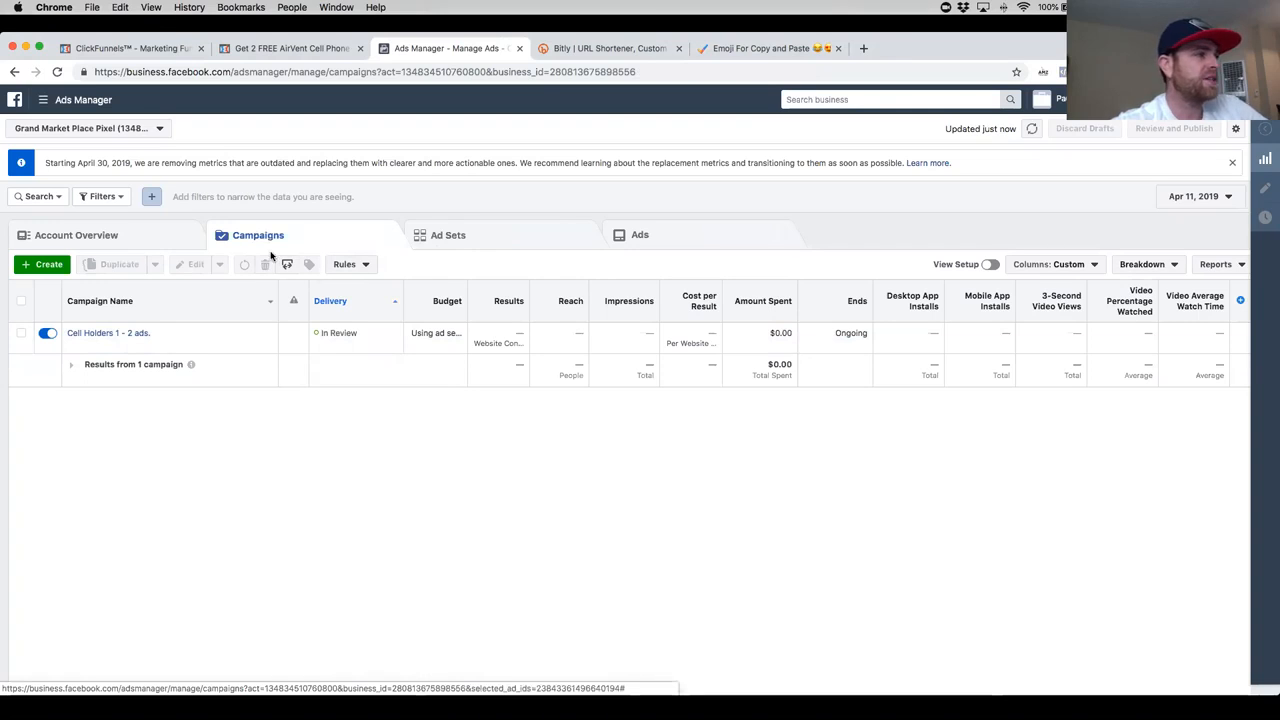
{"action": "left_click", "coordinate": [468, 236]}
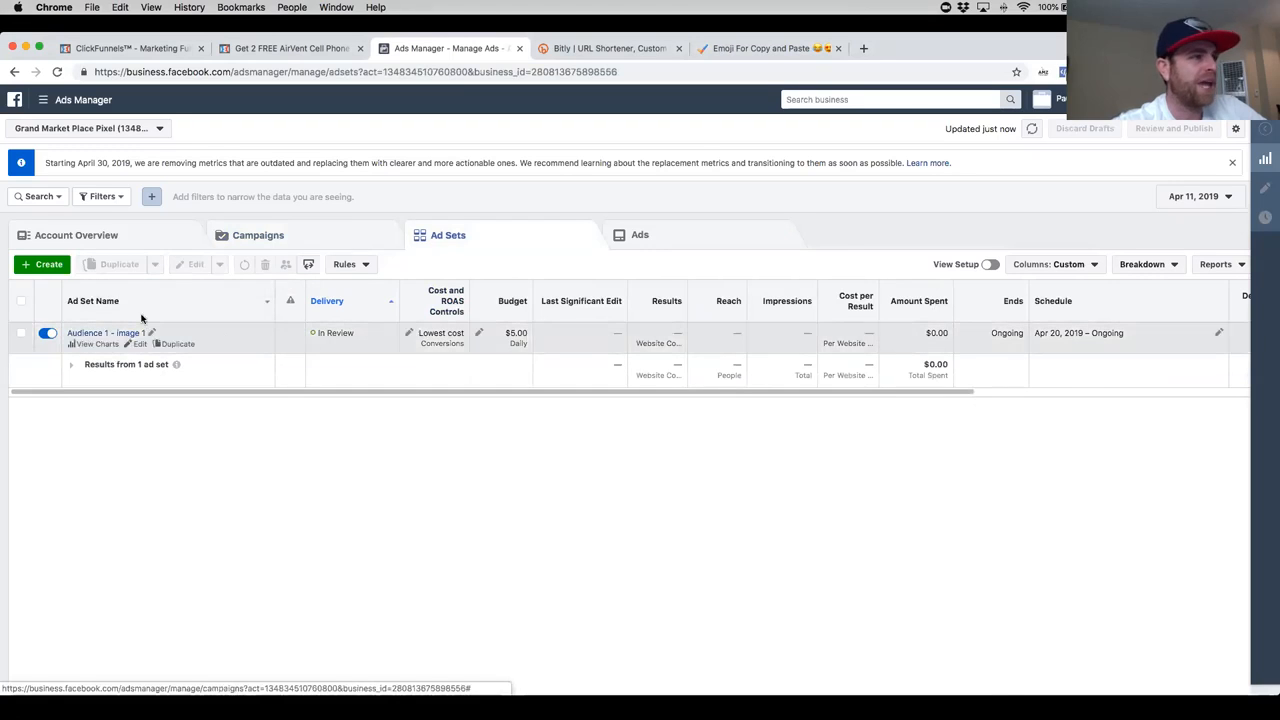
- Start creating a new ad set inside the existing campaign "Cell Holders 1 - 2 ads."
{"action": "left_click", "coordinate": [44, 268]}
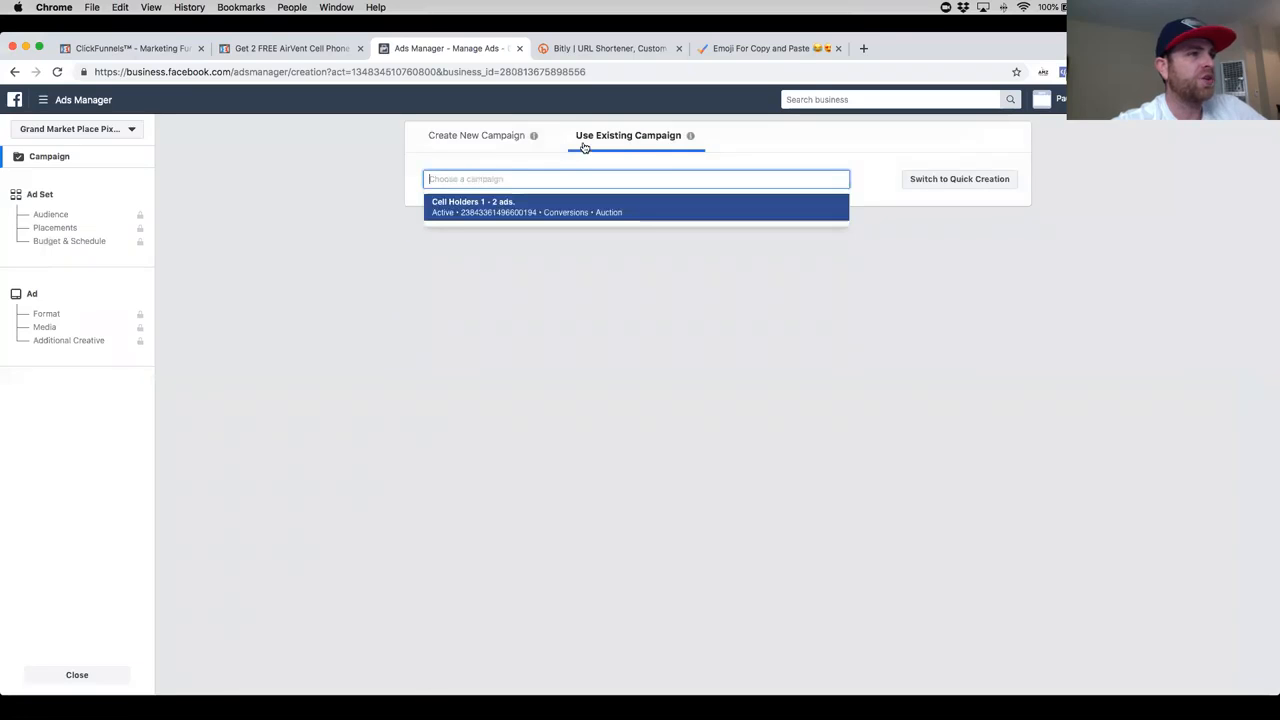
{"action": "left_click", "coordinate": [604, 210]}
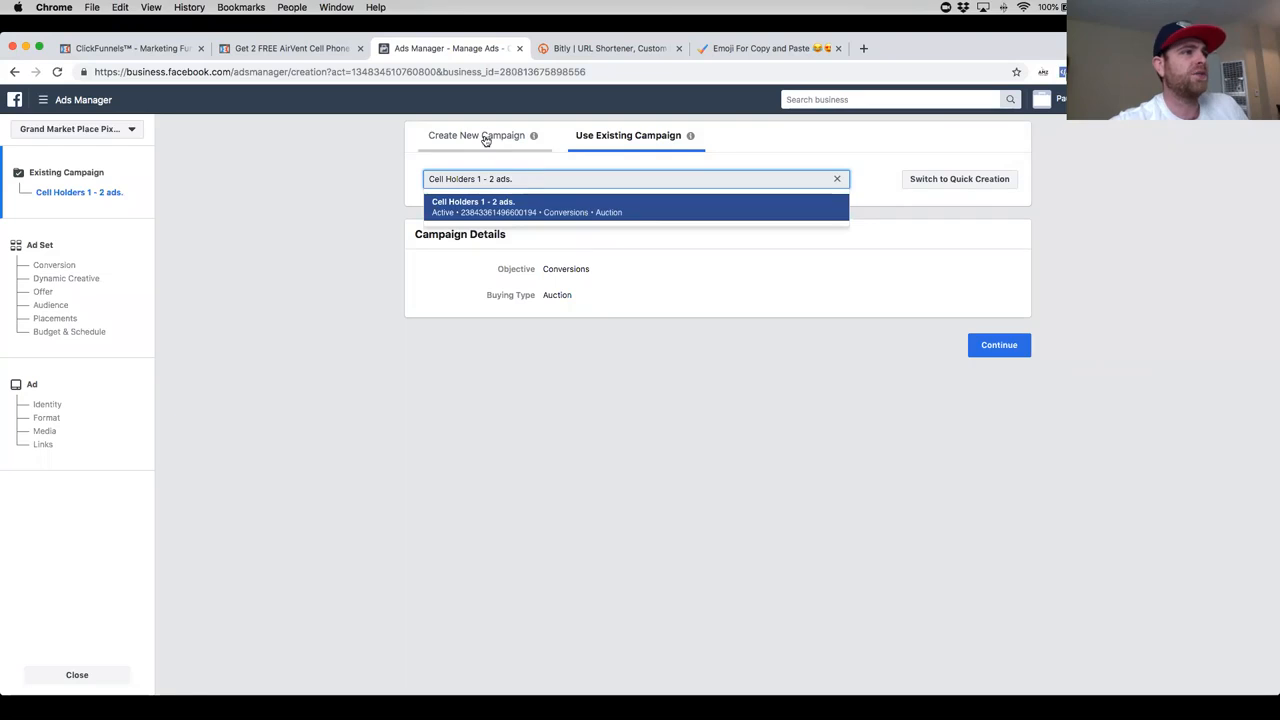
{"action": "left_click", "coordinate": [571, 211]}
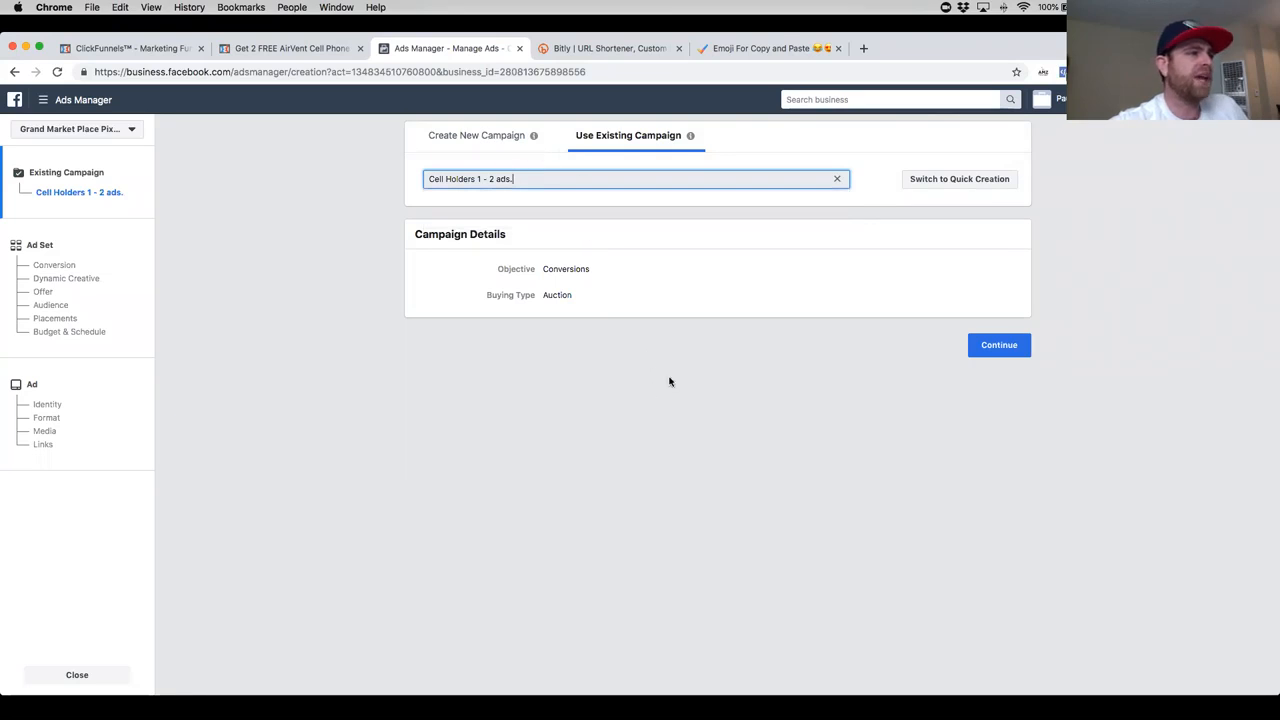
{"action": "left_click", "coordinate": [995, 357]}
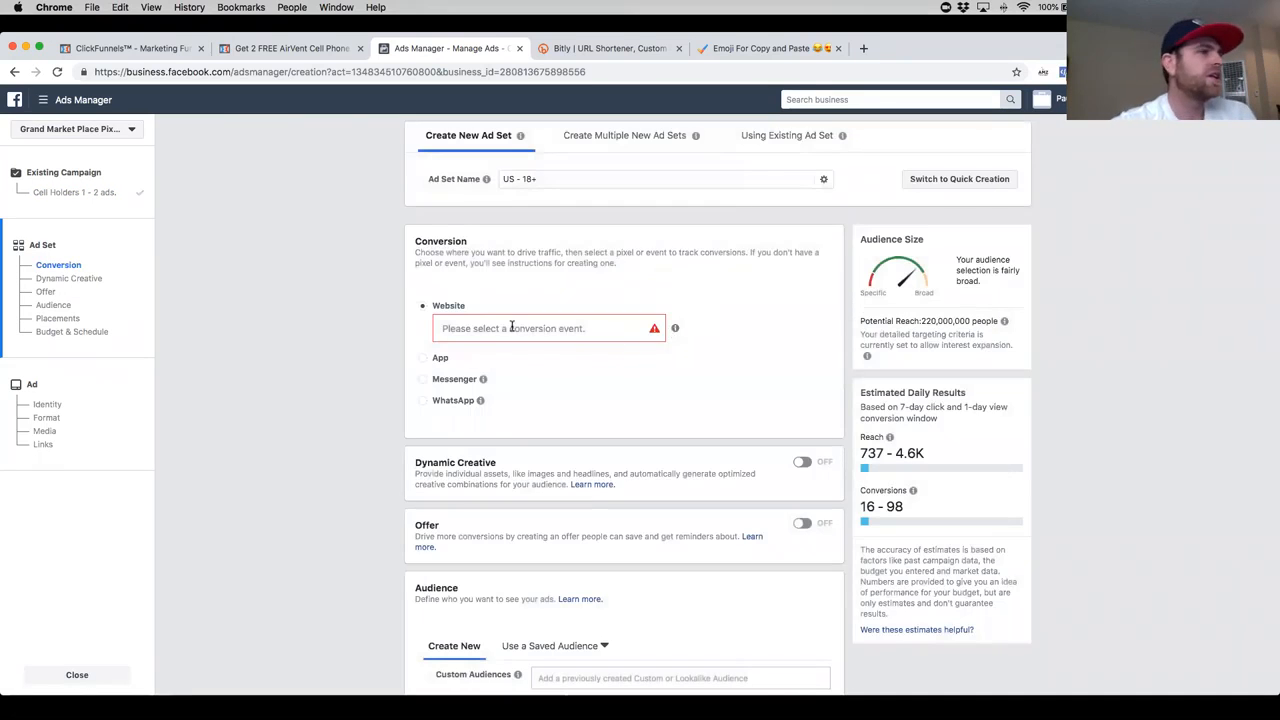
- Look over the new ad set's budget and schedule settings and go to its Placements section
{"action": "scroll", "coordinate": [641, 440], "scroll_direction": "down", "scroll_amount": 10}
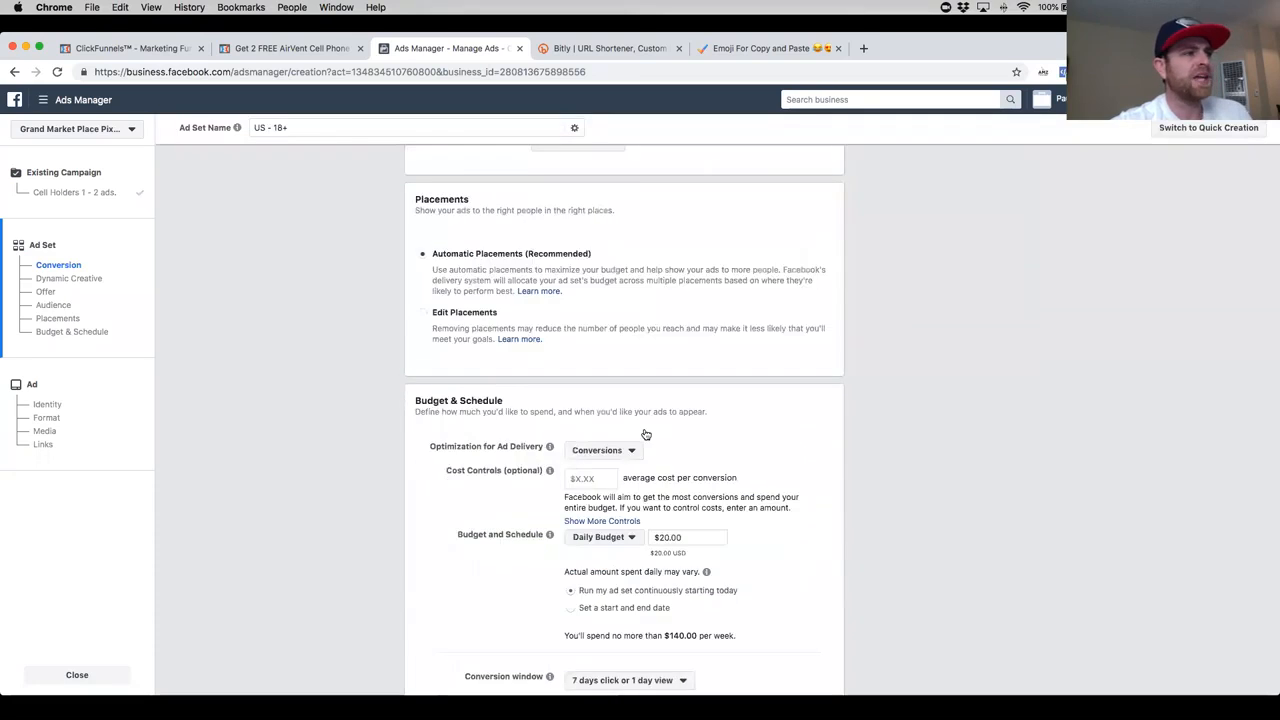
{"action": "scroll", "coordinate": [240, 377], "scroll_direction": "up", "scroll_amount": 5}
{"action": "left_click", "coordinate": [59, 318]}
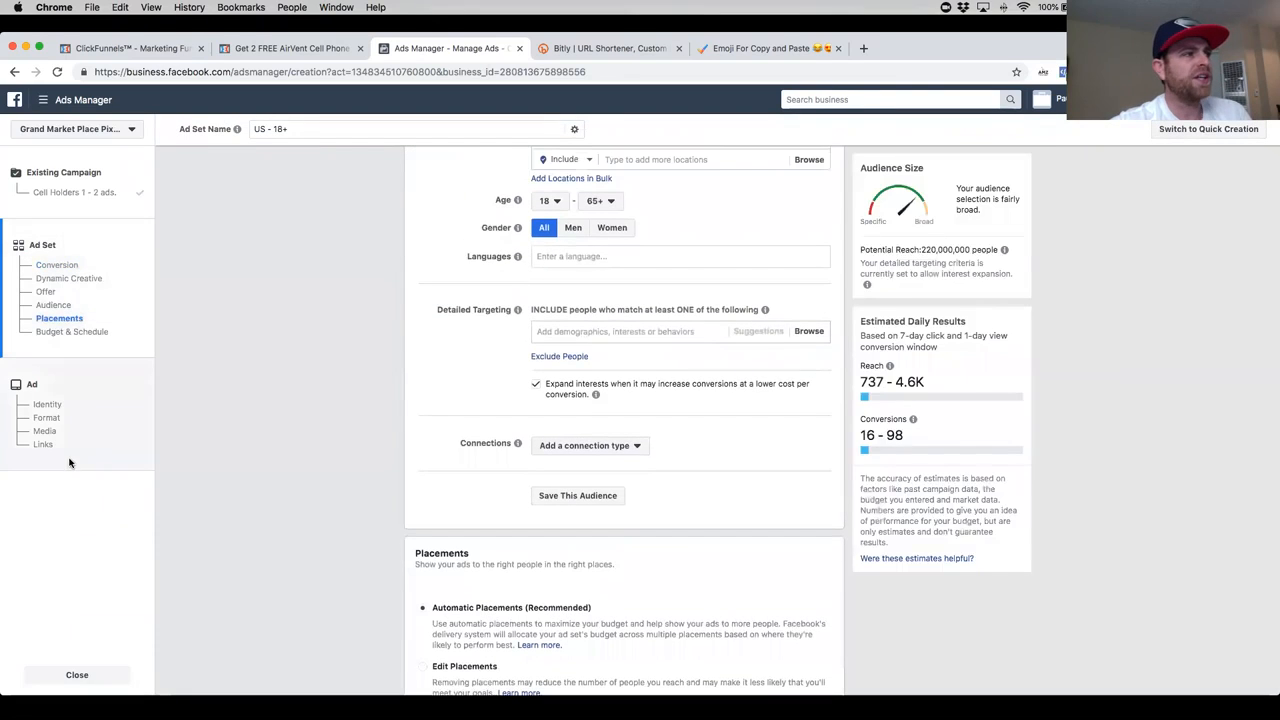